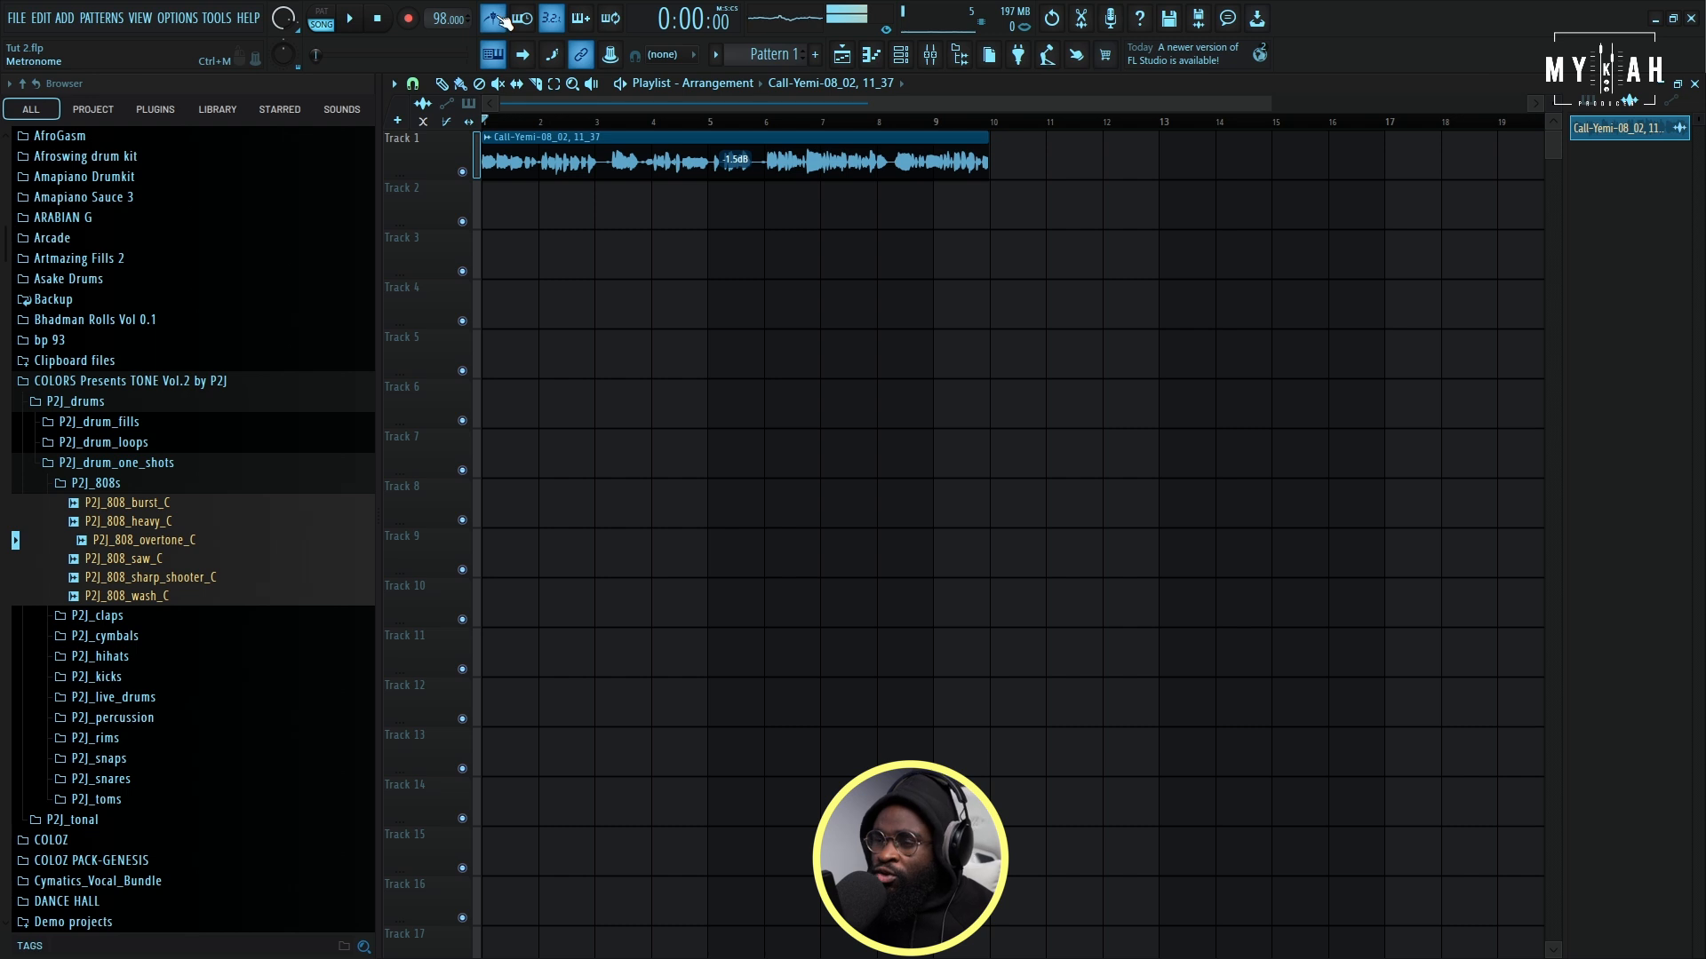
# - Route the vocal clip to its own mixer track and load Fruity Parametric EQ 2 in the first effect slot
pyautogui.press('space')
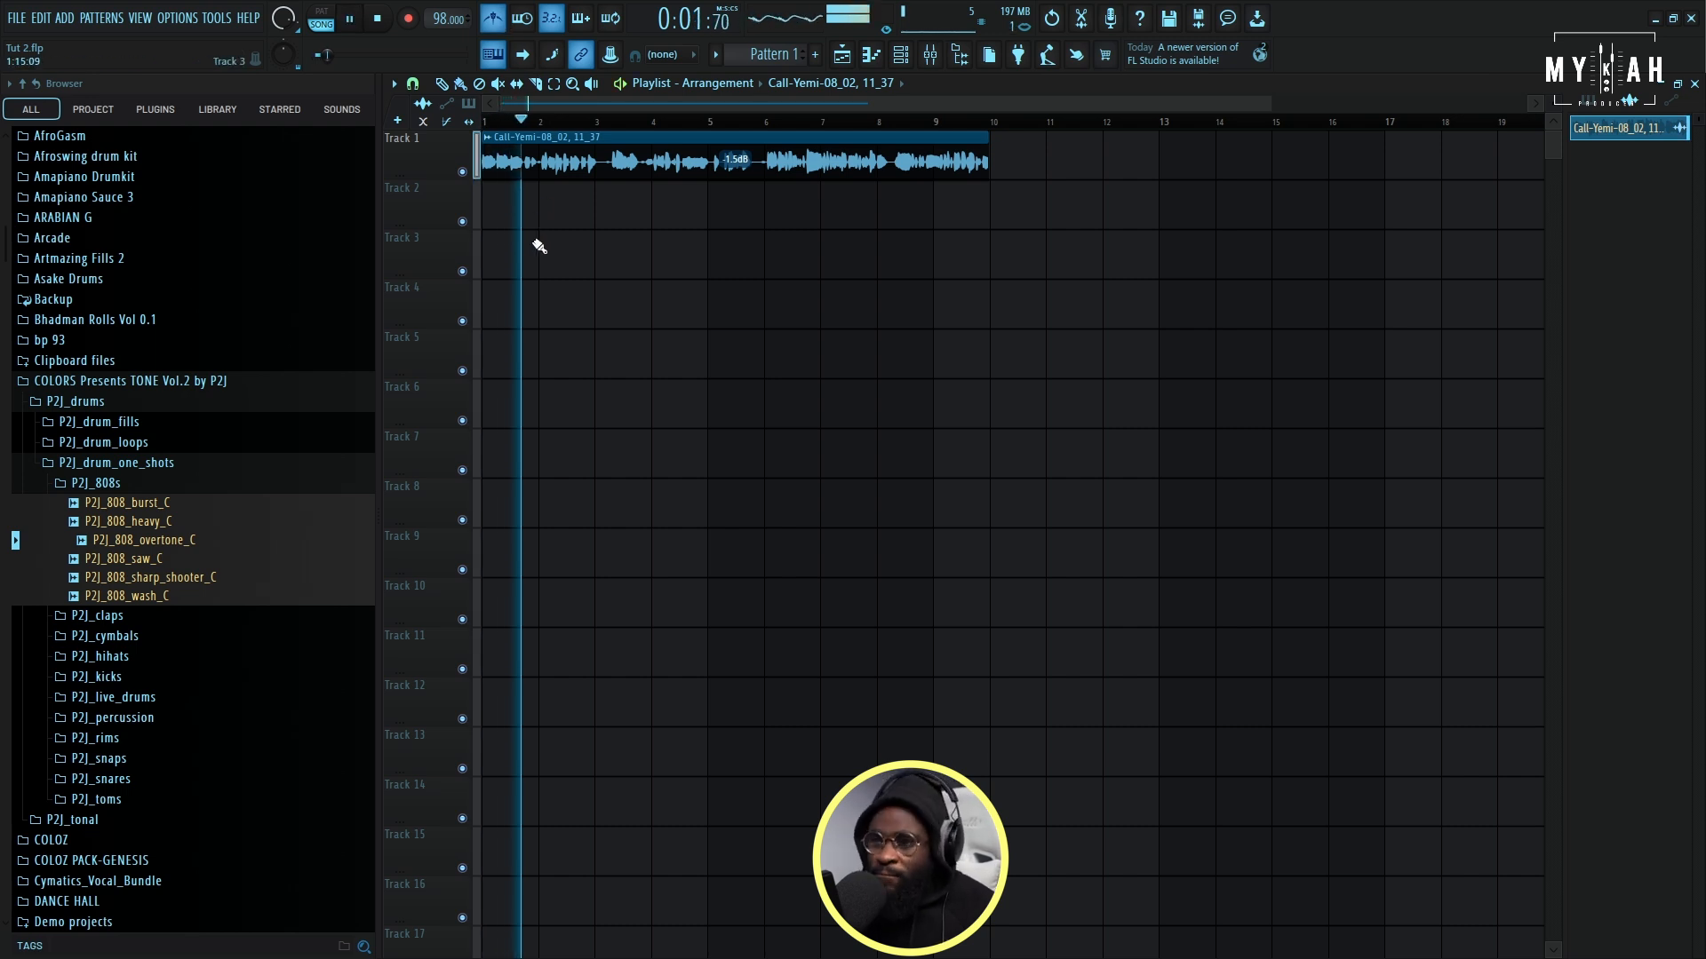
pyautogui.moveTo(1270, 104); pyautogui.dragTo(962, 129)
pyautogui.press('space')
pyautogui.doubleClick(829, 154)
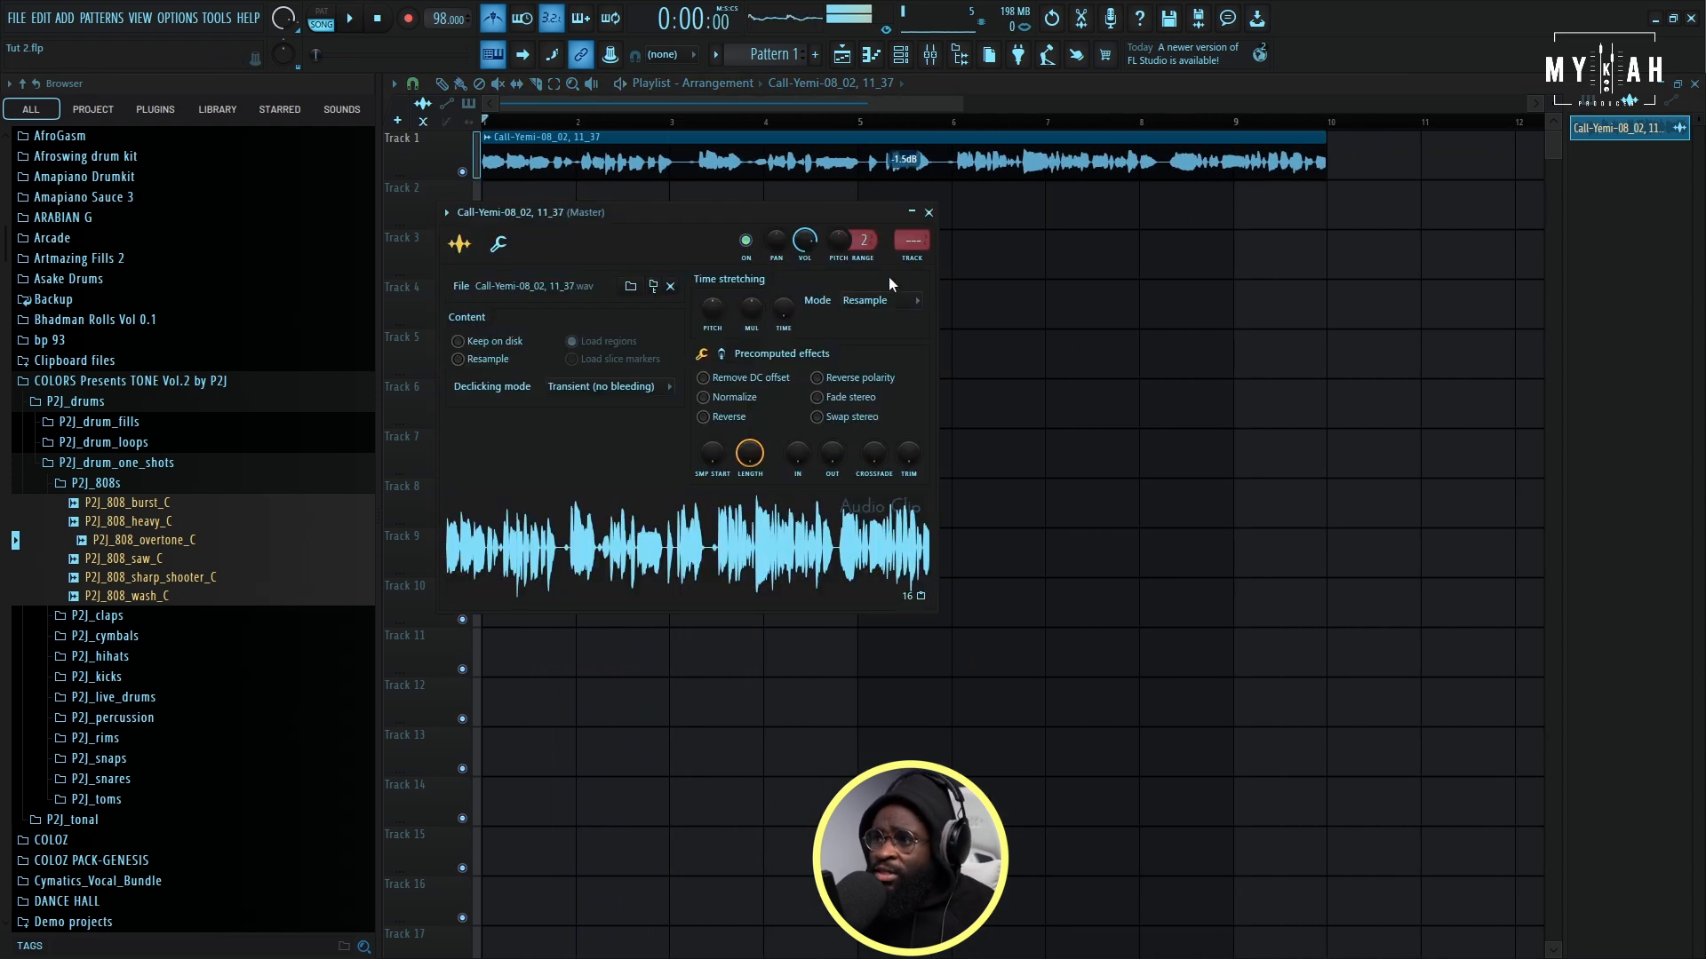
pyautogui.click(917, 260)
pyautogui.click(428, 138)
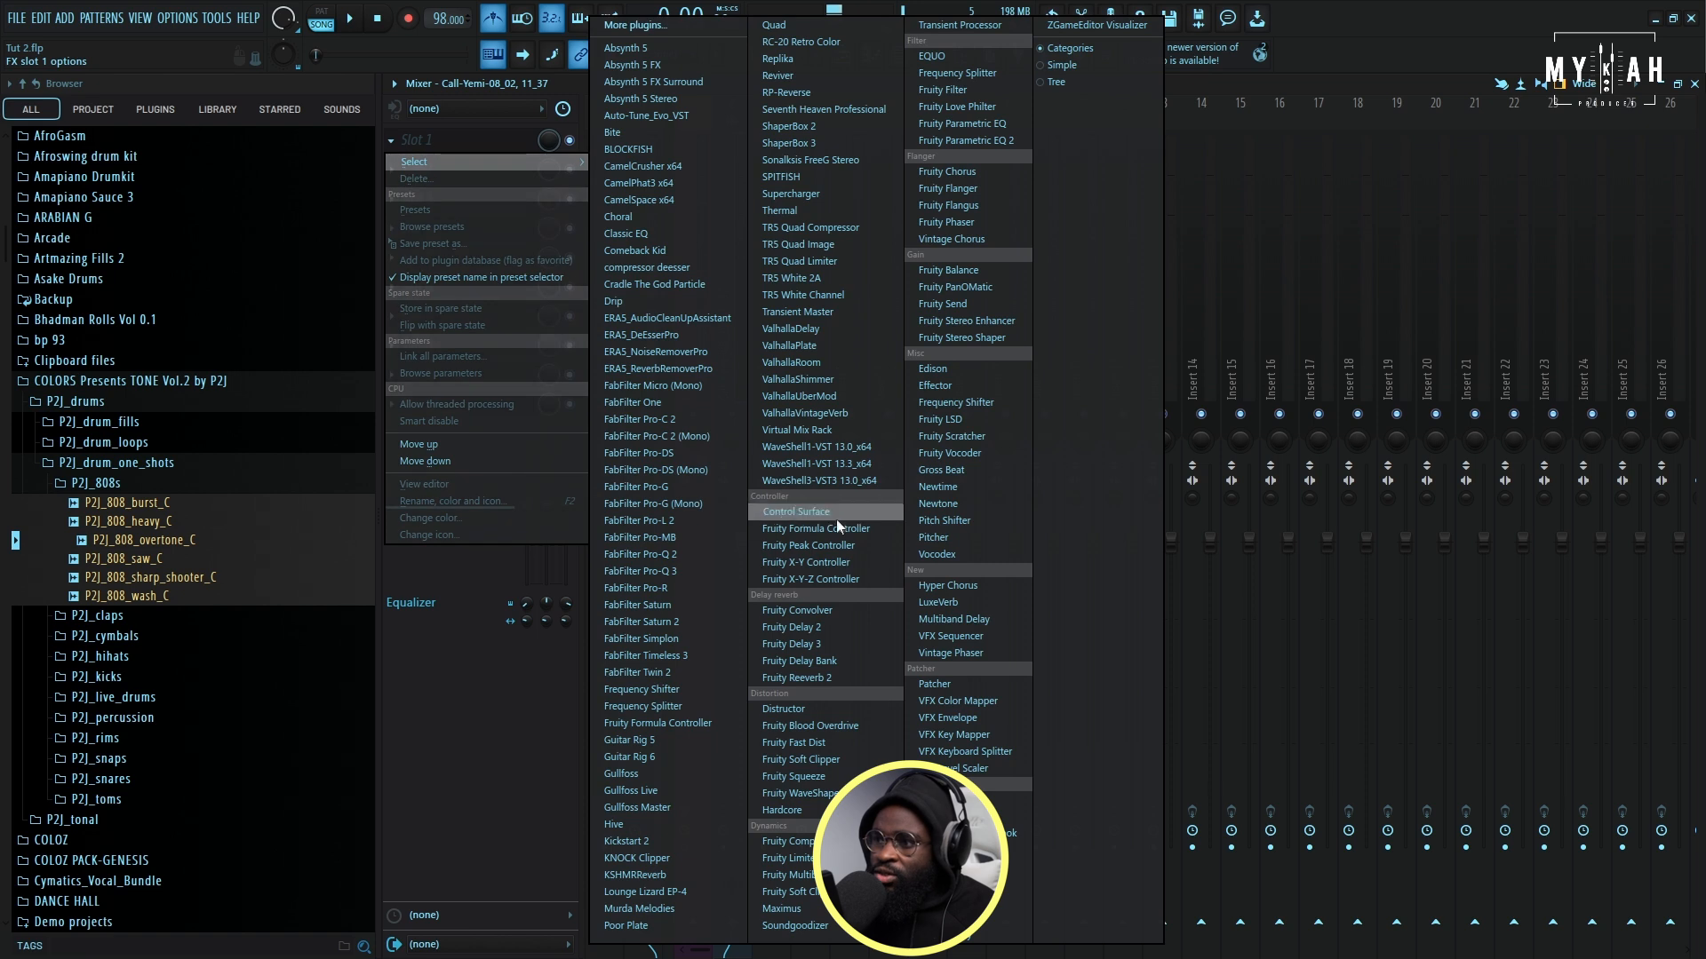
pyautogui.click(968, 140)
# - Cut the vocal's low end by lowering EQ band 1, changing its filter order and raising its cutoff during playback
pyautogui.moveTo(613, 455); pyautogui.dragTo(645, 561)
pyautogui.rightClick(645, 561)
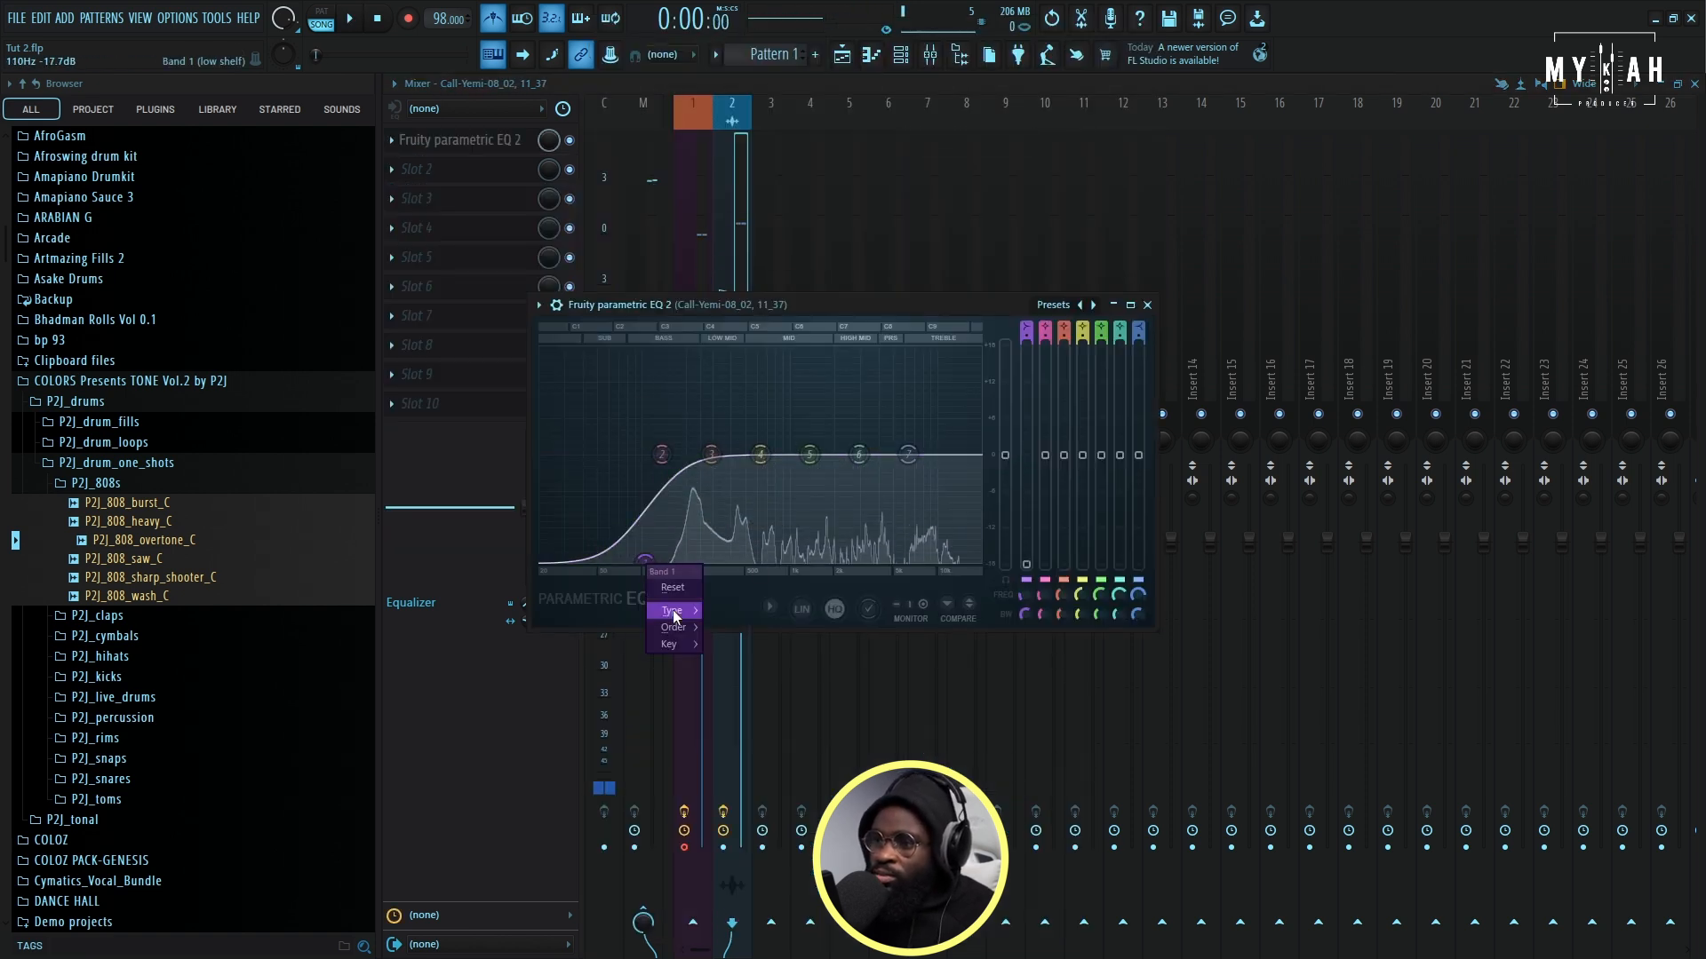
pyautogui.moveTo(682, 628)
pyautogui.click(735, 634)
pyautogui.press('space')
pyautogui.moveTo(645, 561); pyautogui.dragTo(674, 562)
# - Add the Poor Plate reverb in the vocal's second effect slot with Dry 0 dB and Wet about -15.6 dB, and listen to the result
pyautogui.click(466, 167)
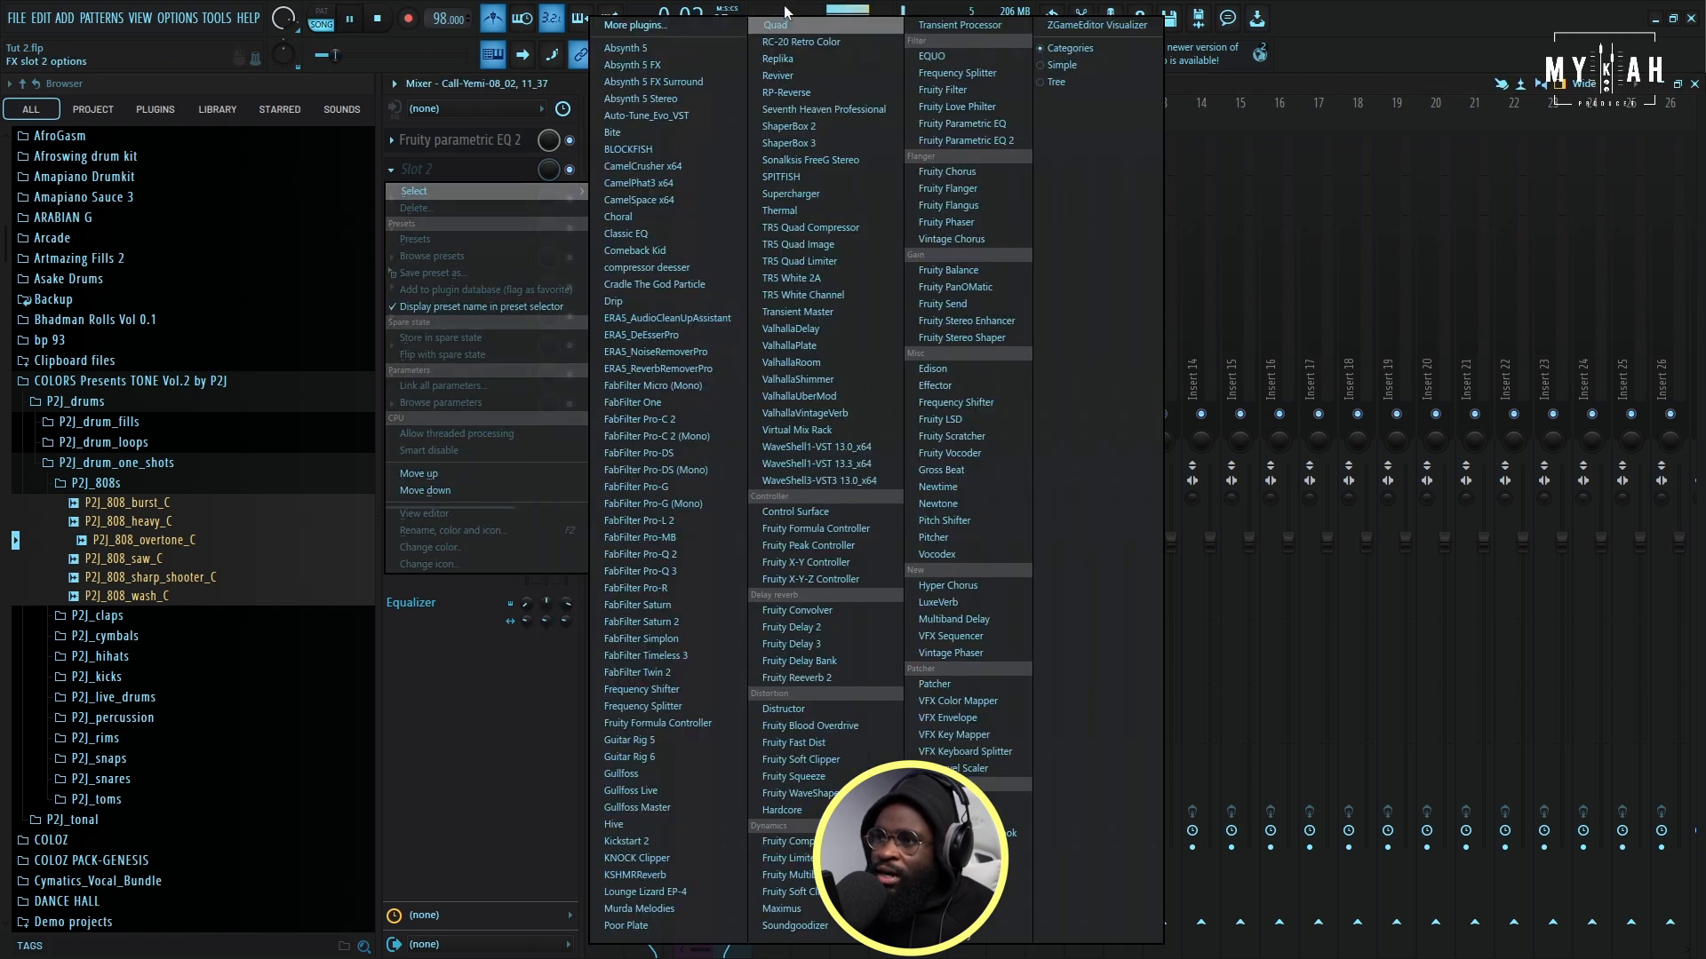
pyautogui.click(650, 926)
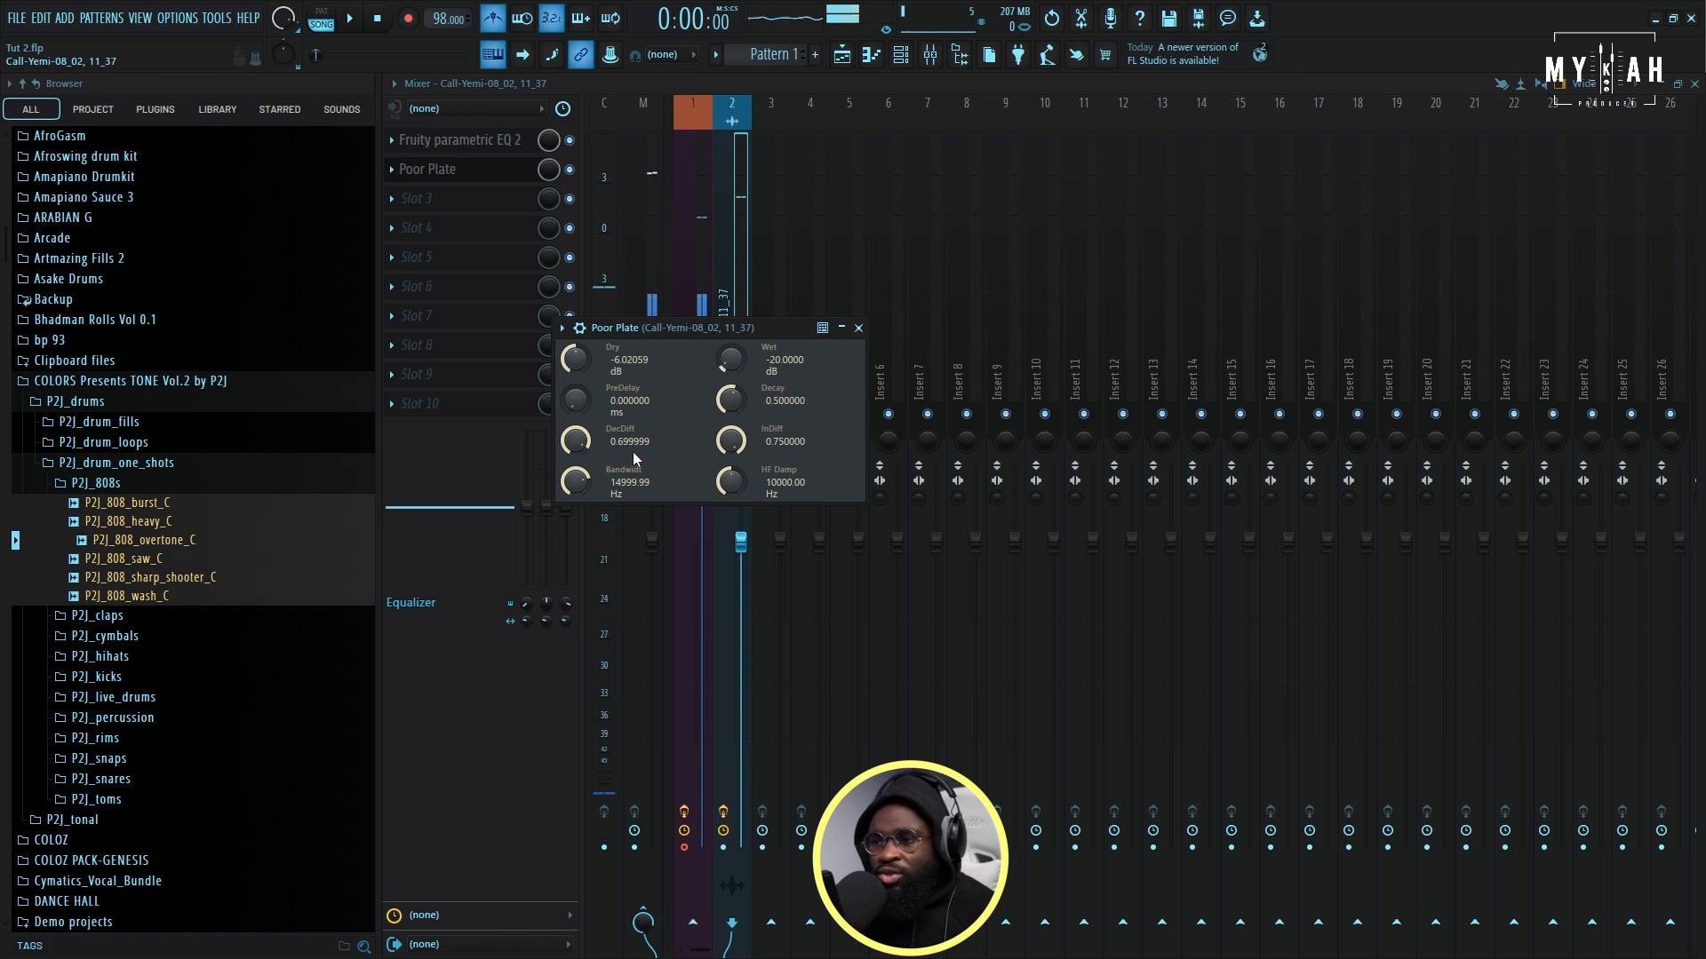
pyautogui.moveTo(730, 359); pyautogui.dragTo(734, 370)
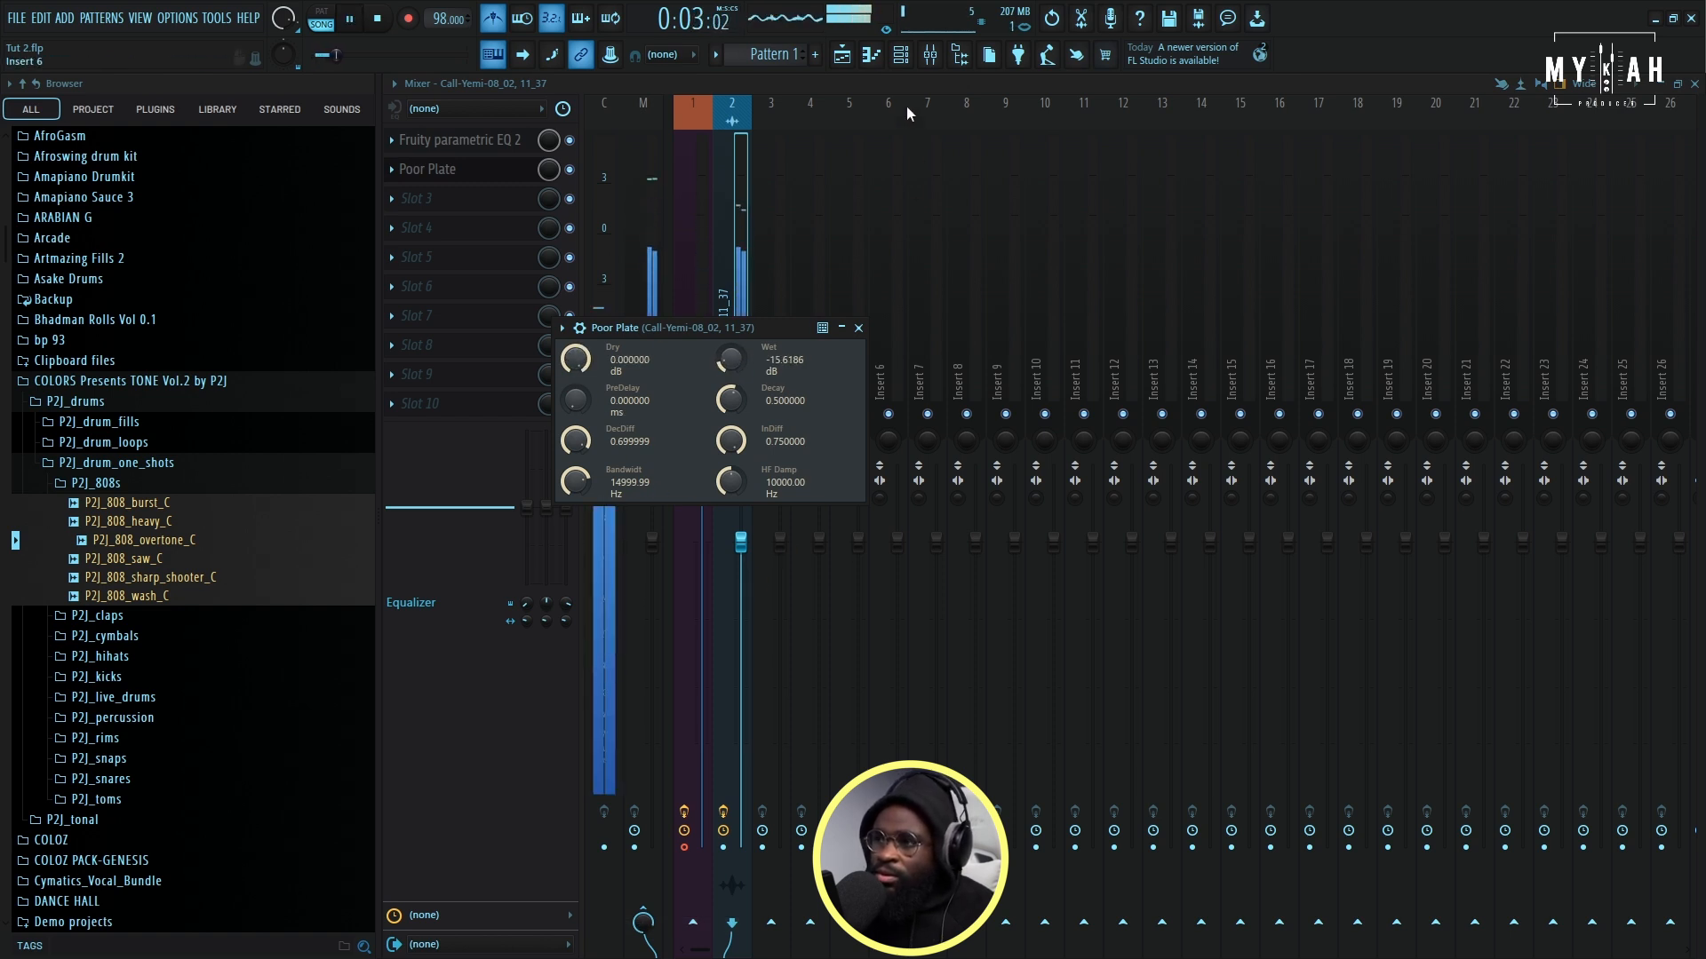
pyautogui.click(844, 55)
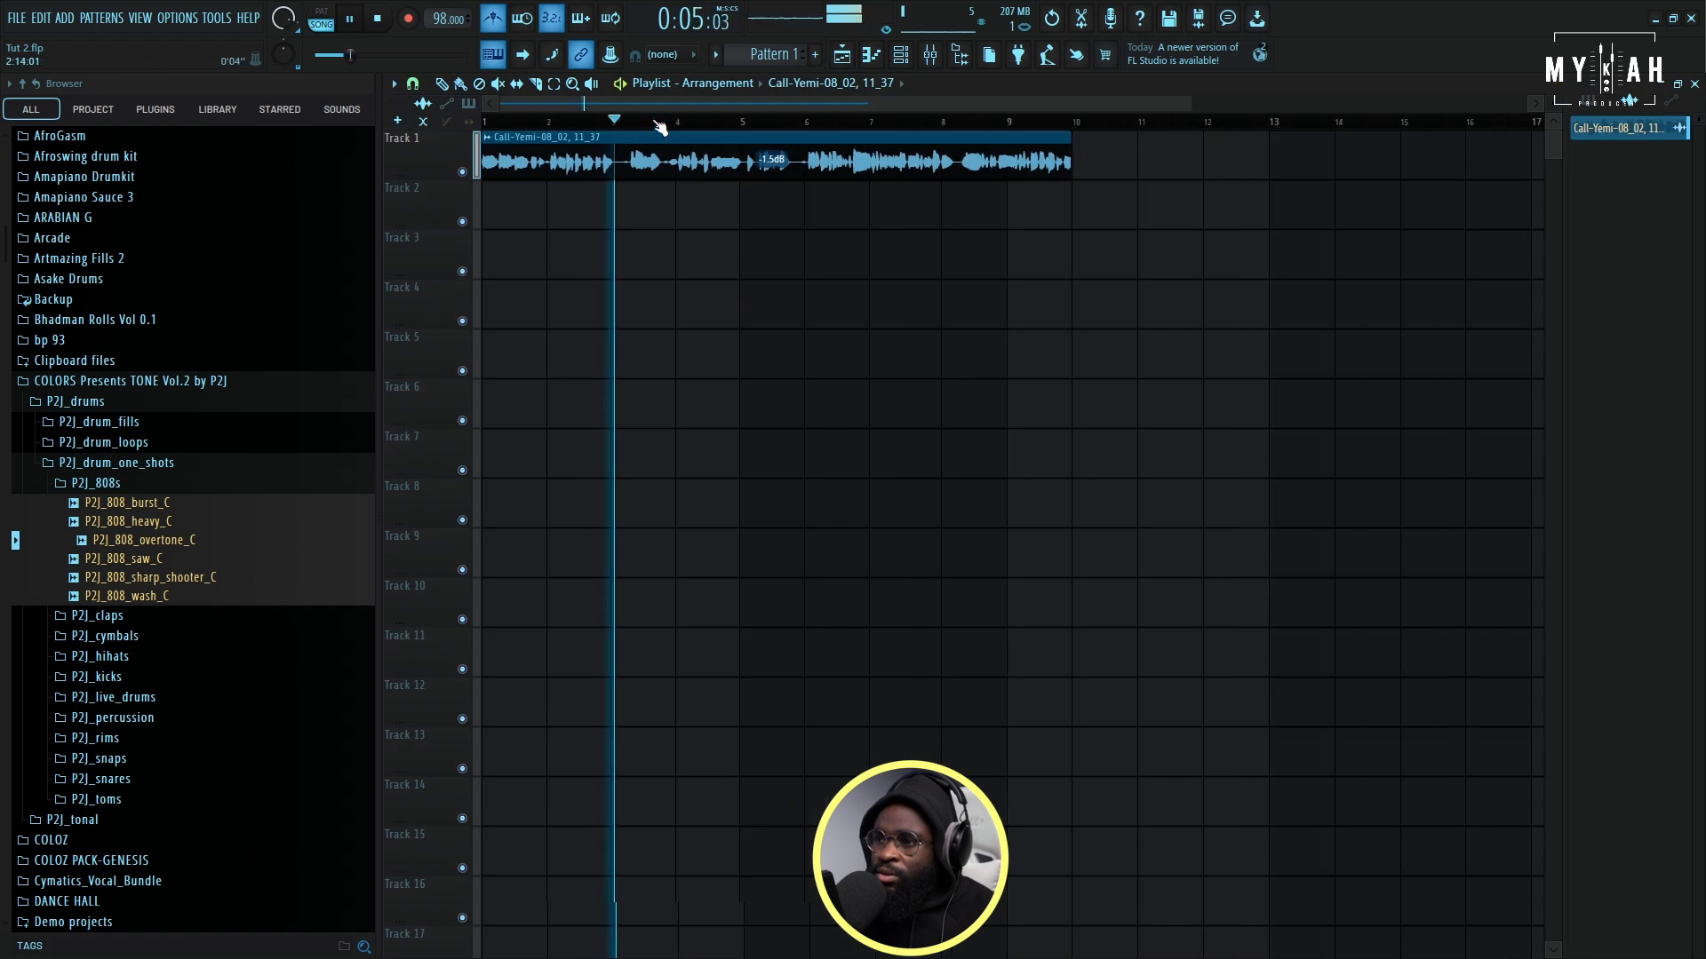
pyautogui.scroll(-1, 657, 123)
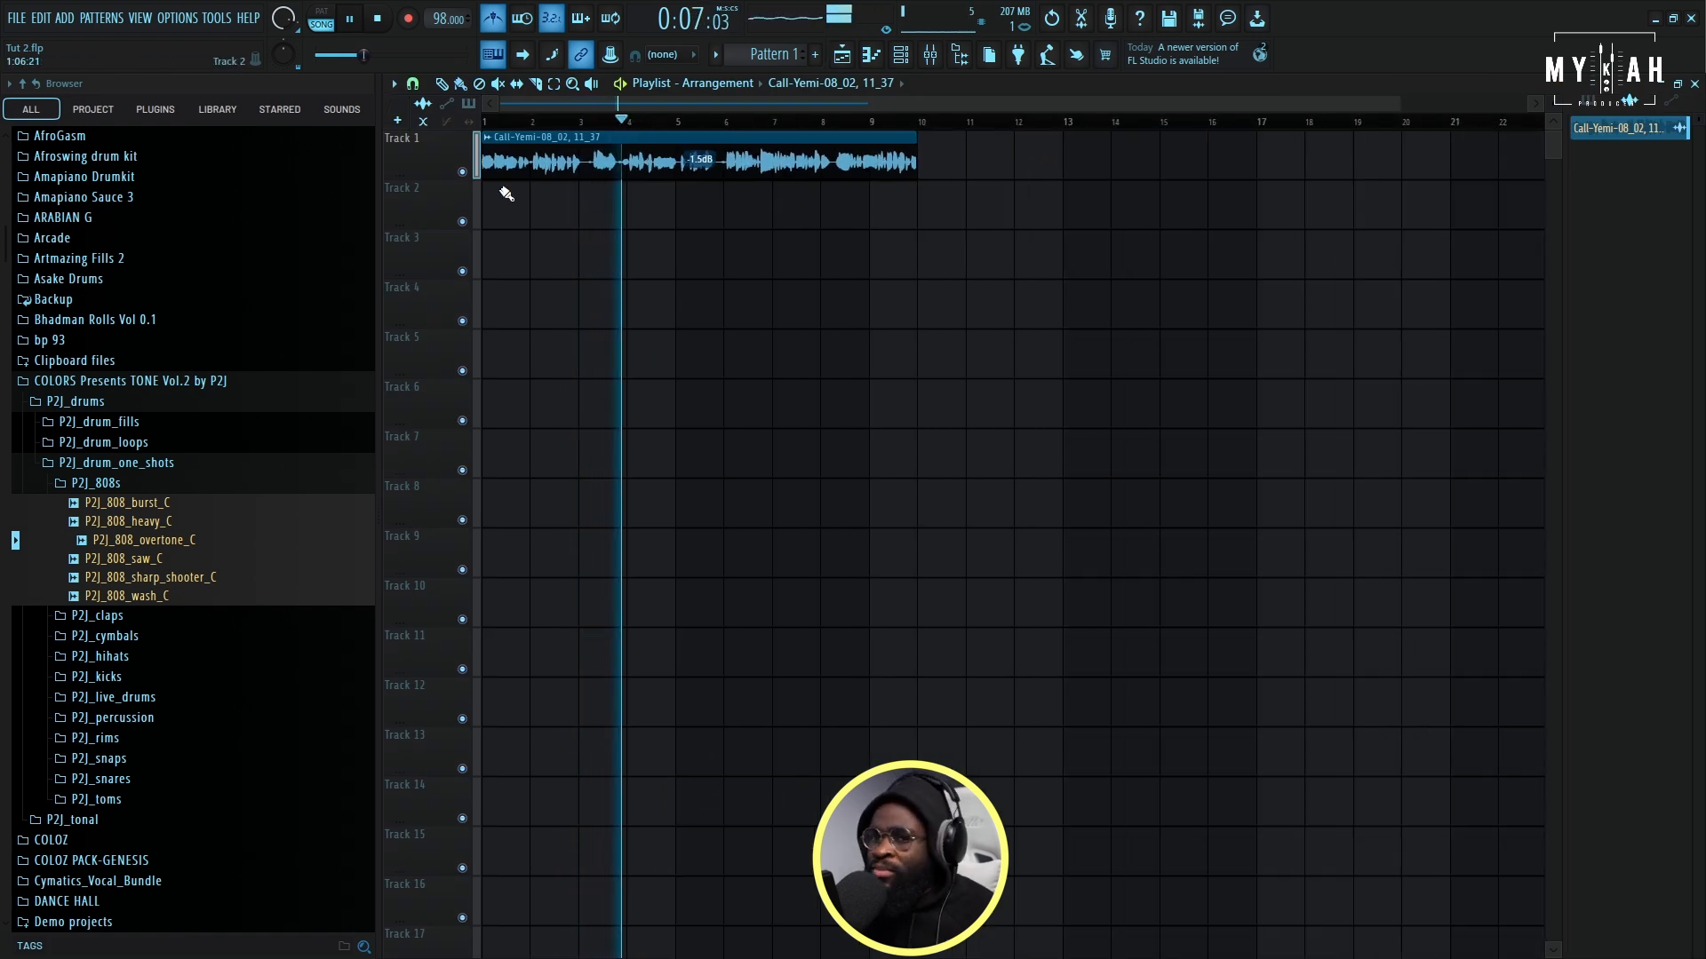
pyautogui.press('space')
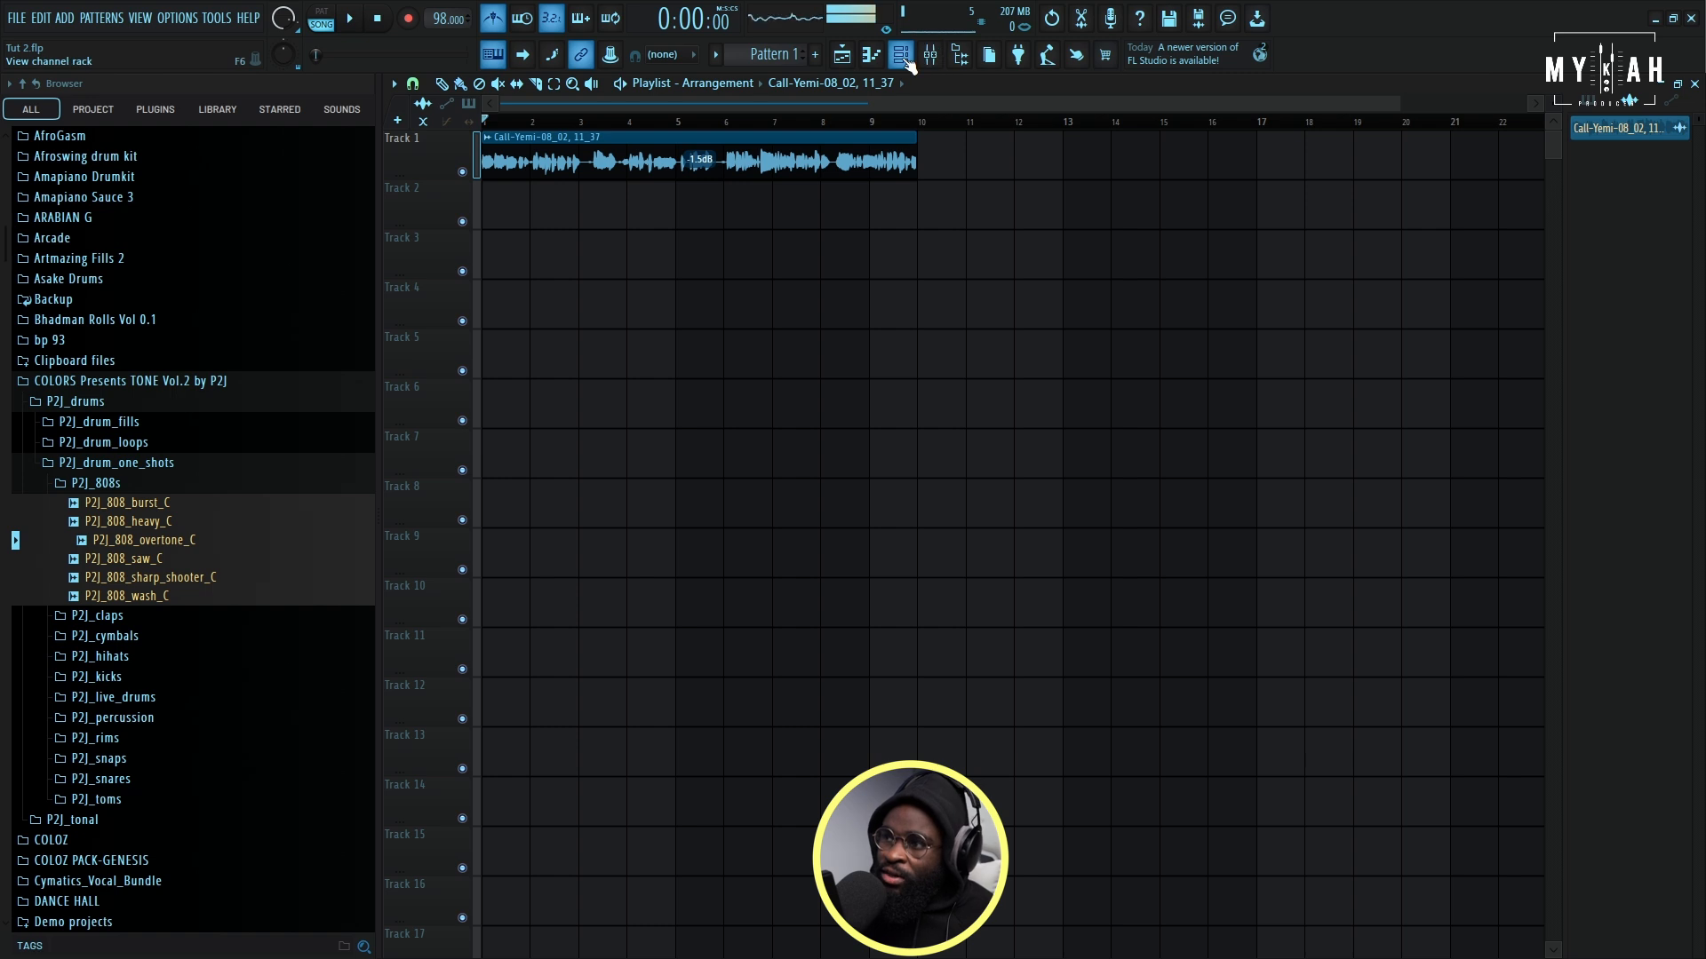
# - Load __Obah Kick and _Obah rim from the _Taliban Tutorial folder into the channel rack, and normalize the rim sample without reversing it
pyautogui.click(903, 58)
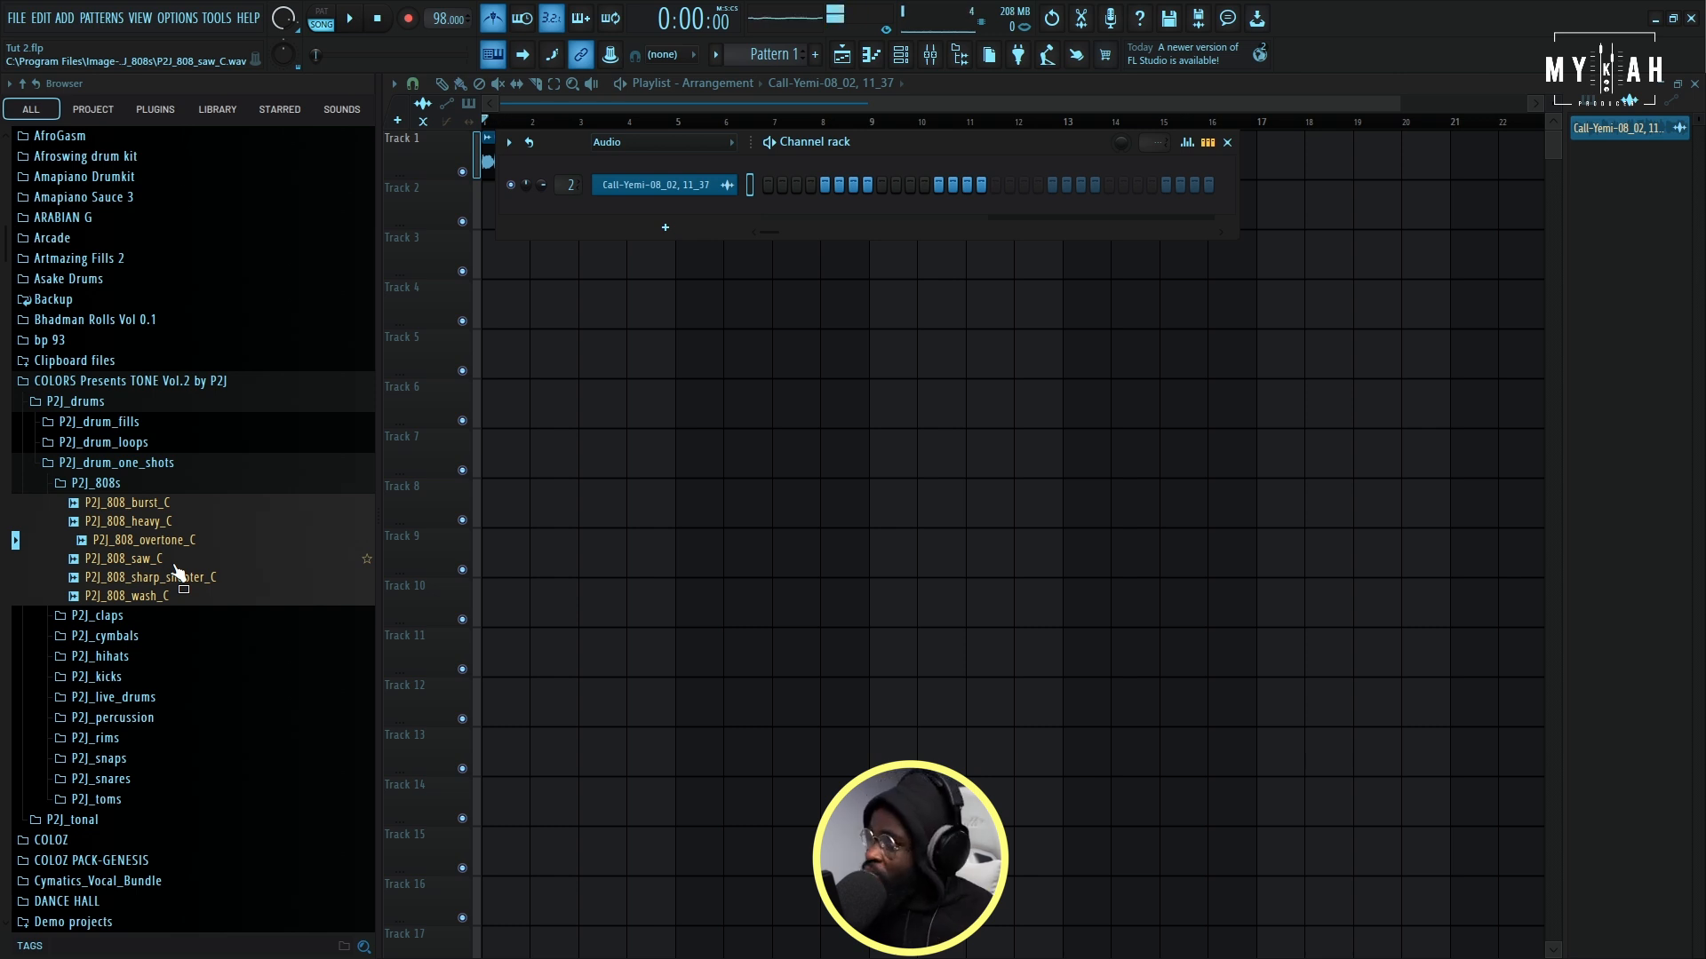
pyautogui.scroll(-2, 190, 600)
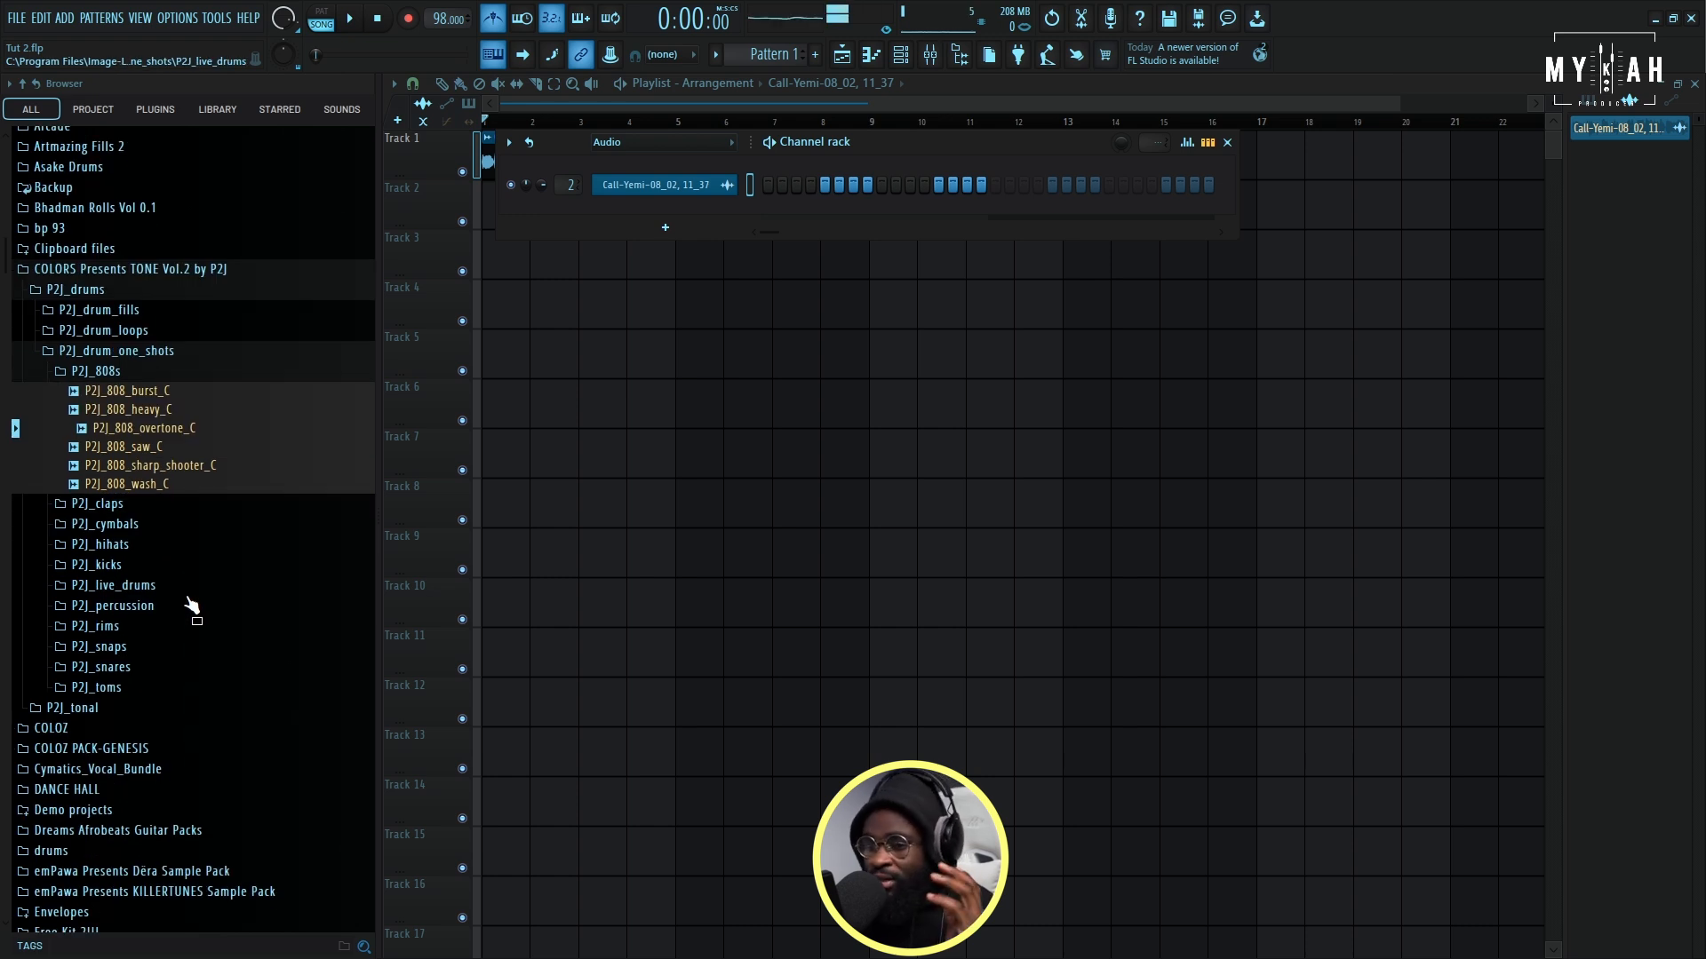
pyautogui.scroll(15, 165, 619)
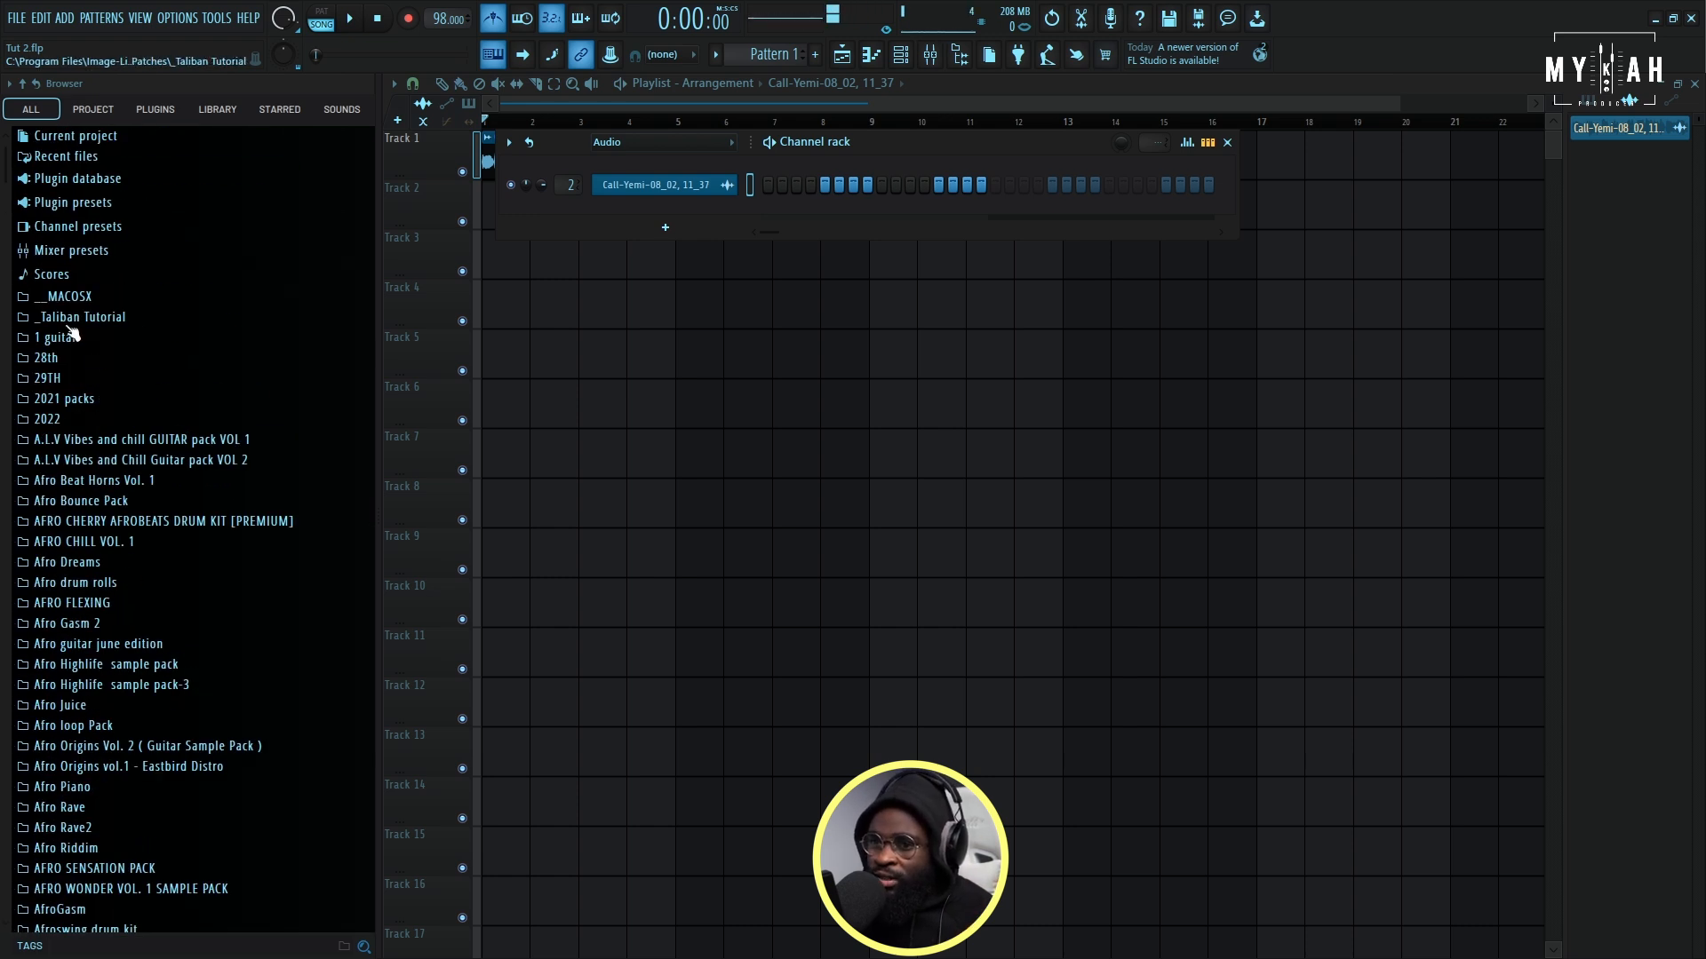
pyautogui.click(80, 317)
pyautogui.moveTo(95, 432); pyautogui.dragTo(647, 204)
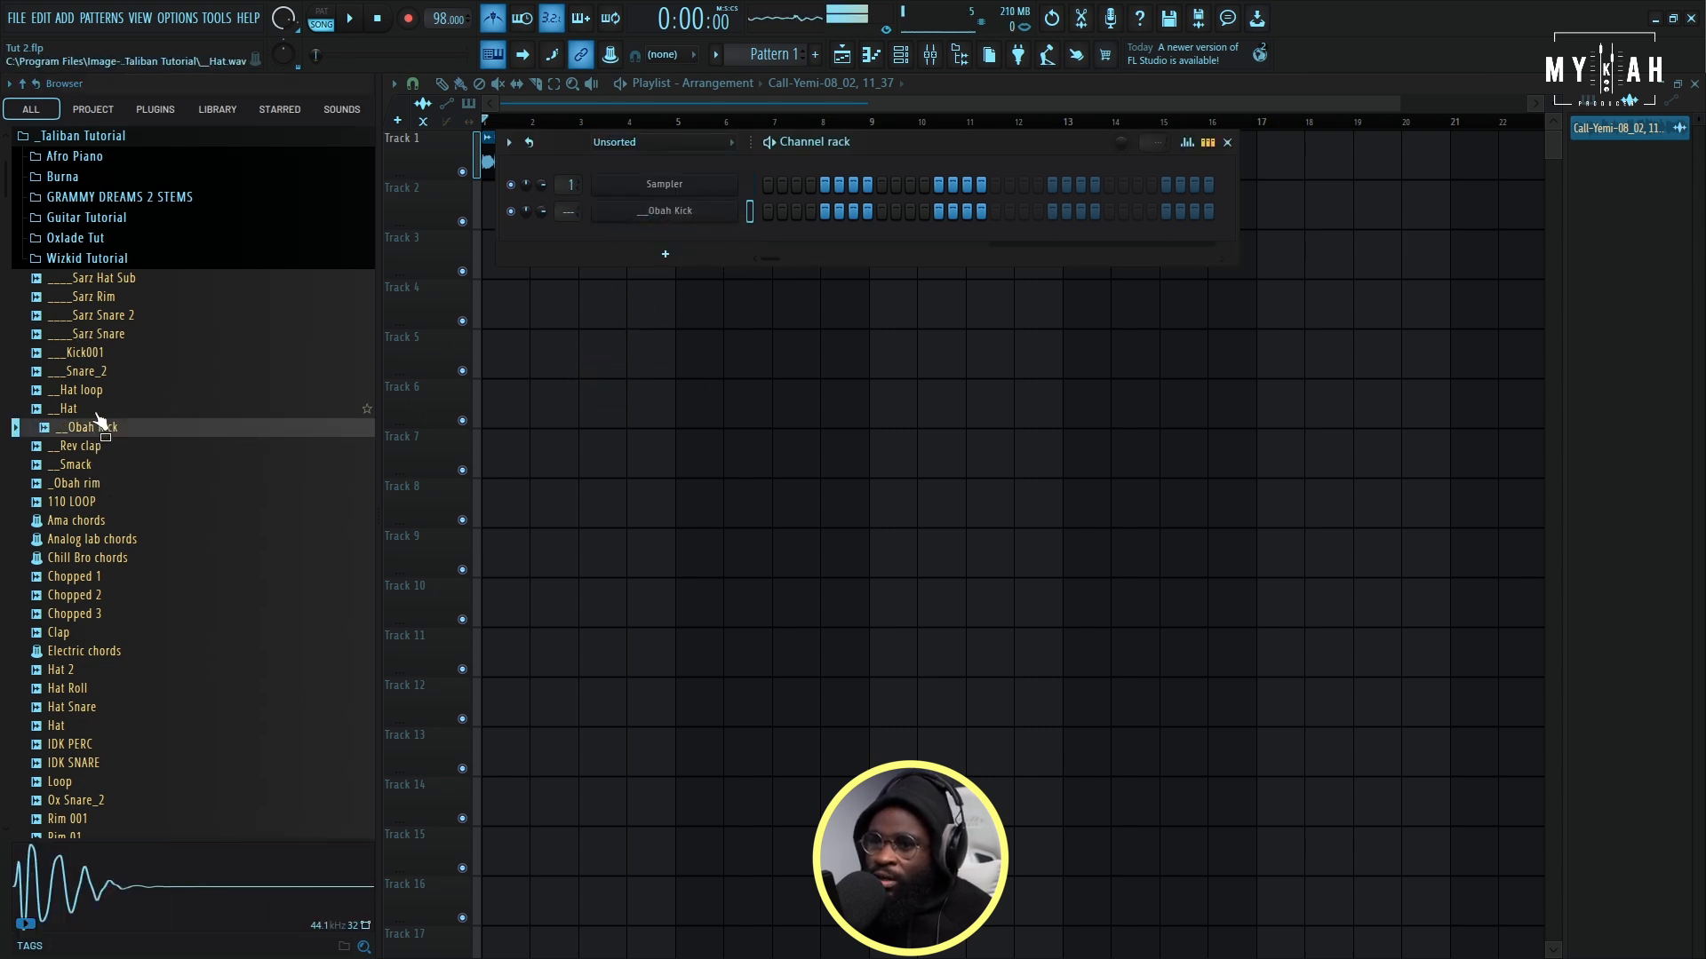
pyautogui.moveTo(103, 493); pyautogui.dragTo(668, 185)
pyautogui.click(819, 532)
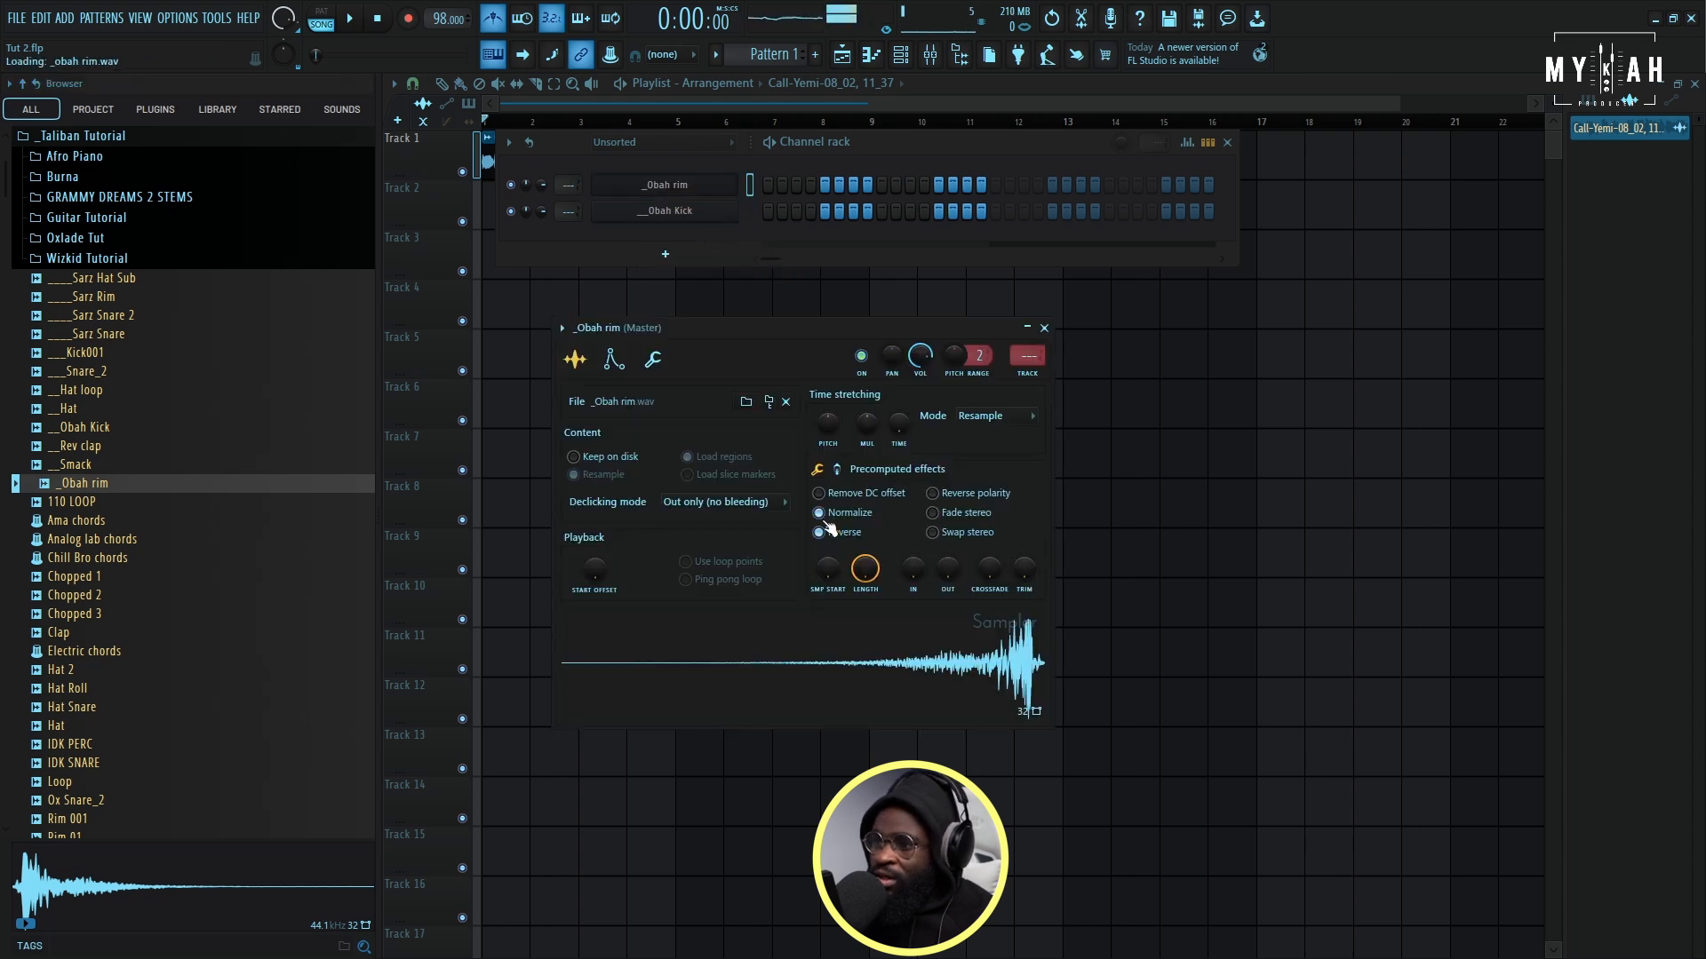
pyautogui.click(822, 531)
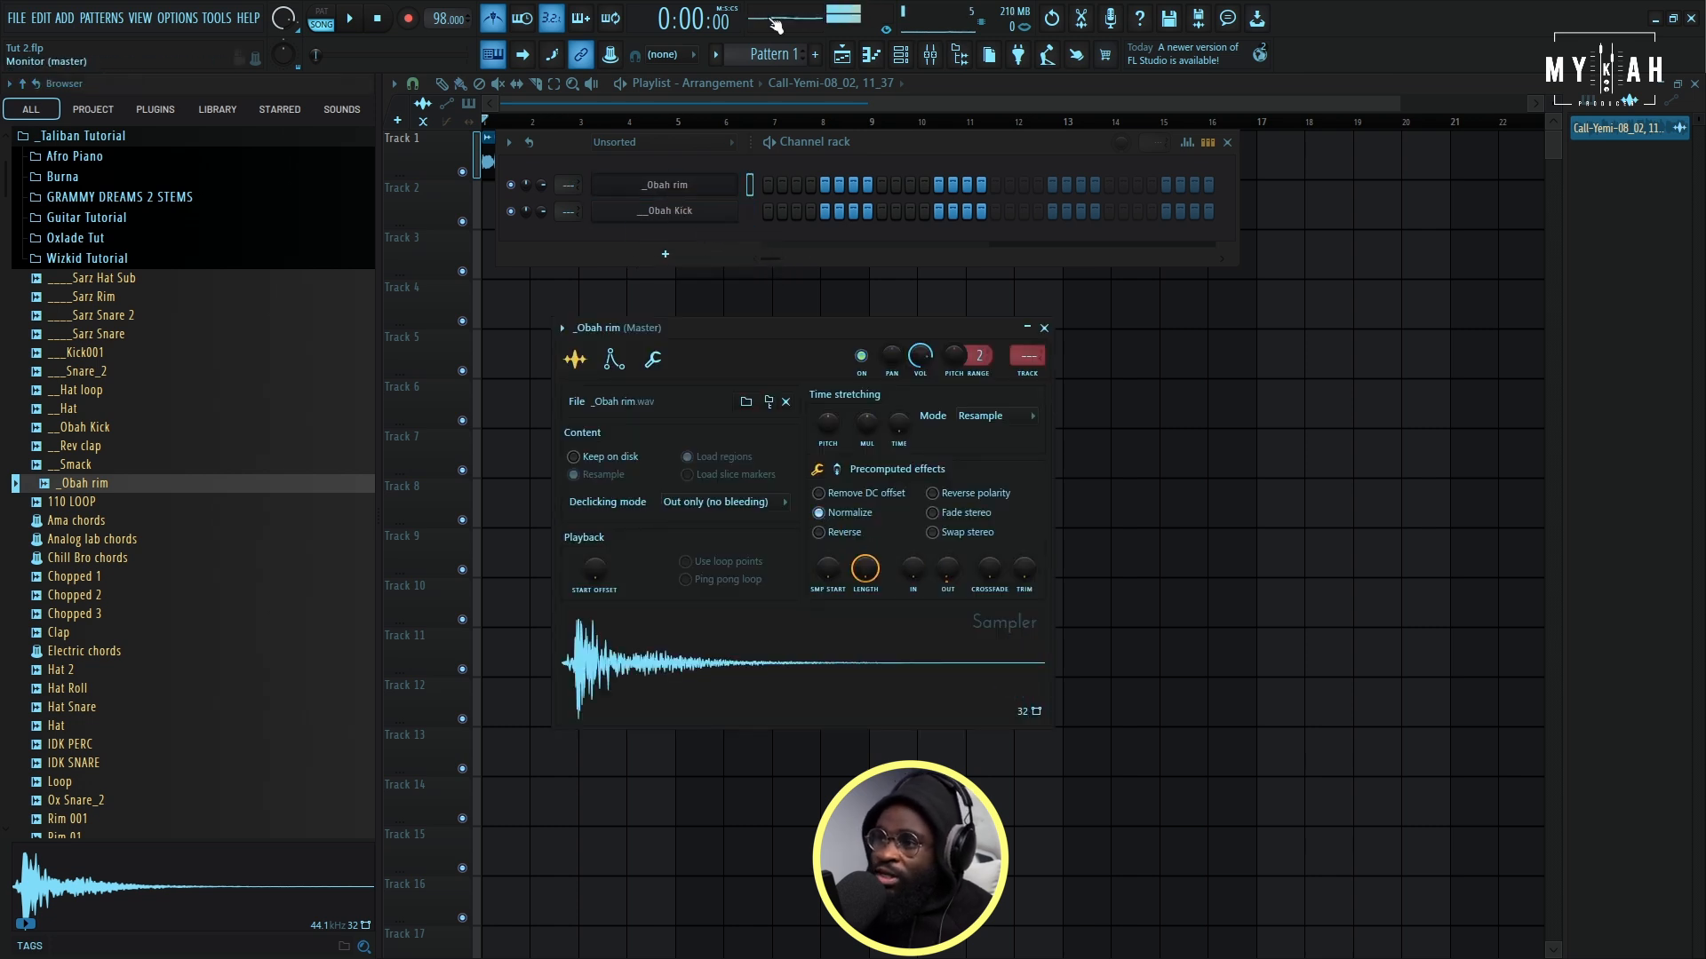
# - Name the first pattern Rim and place it at the start of playlist track 2
pyautogui.click(730, 54)
pyautogui.click(791, 72)
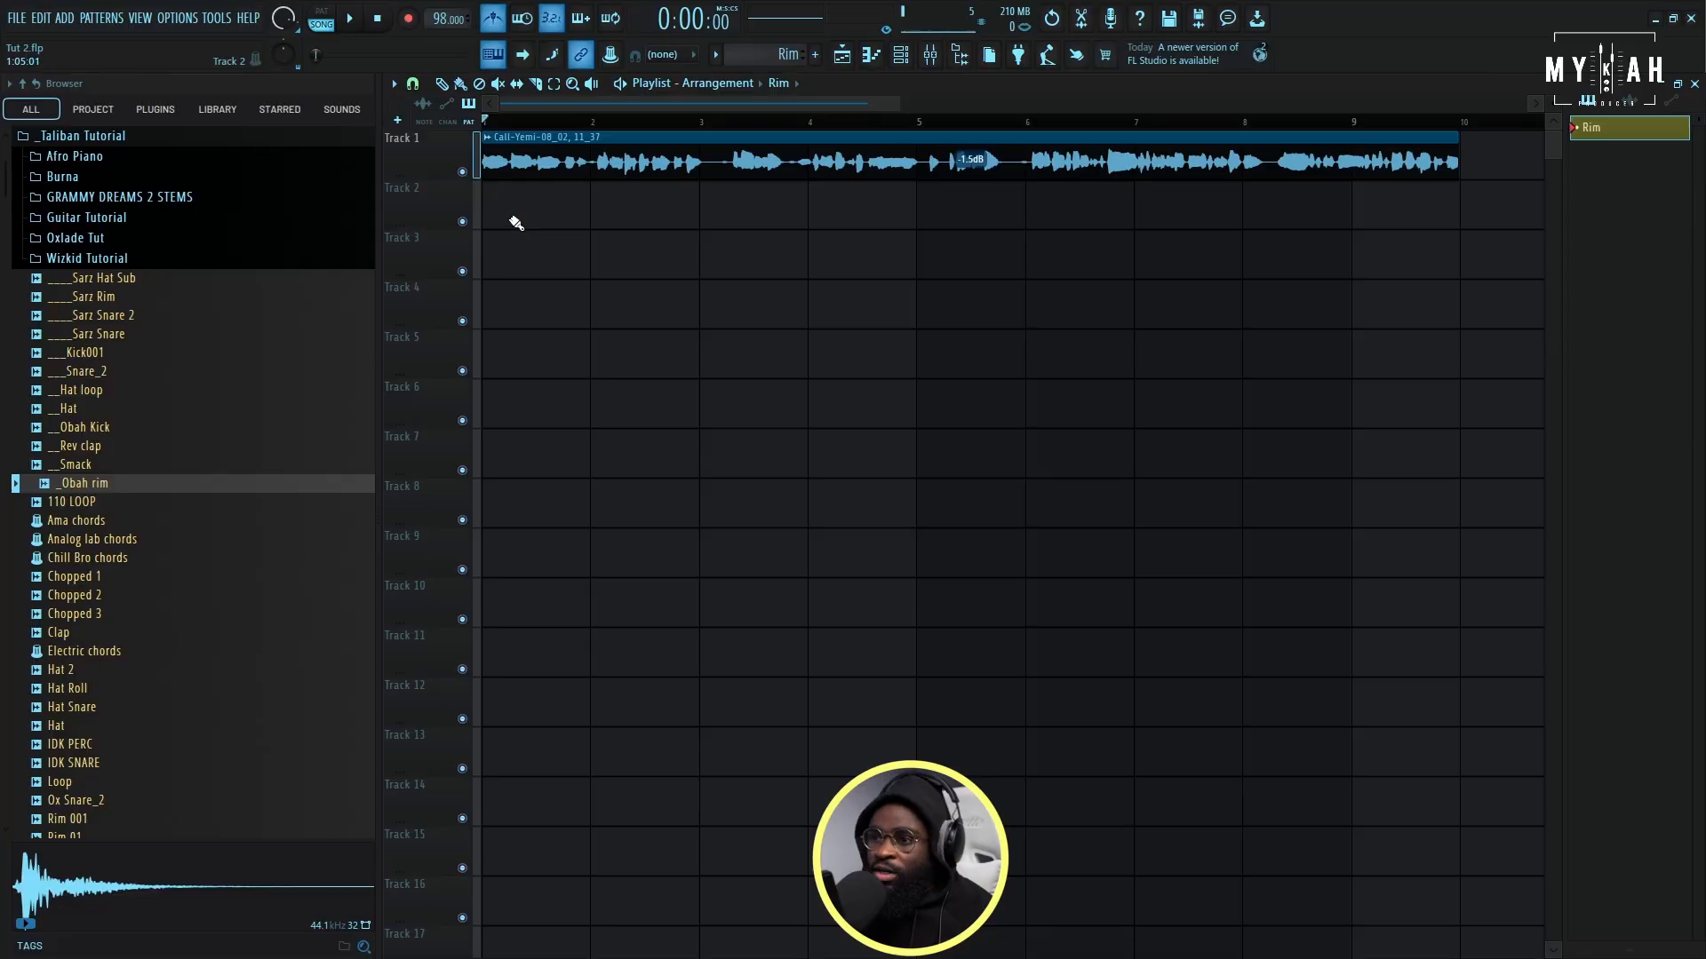
pyautogui.click(515, 221)
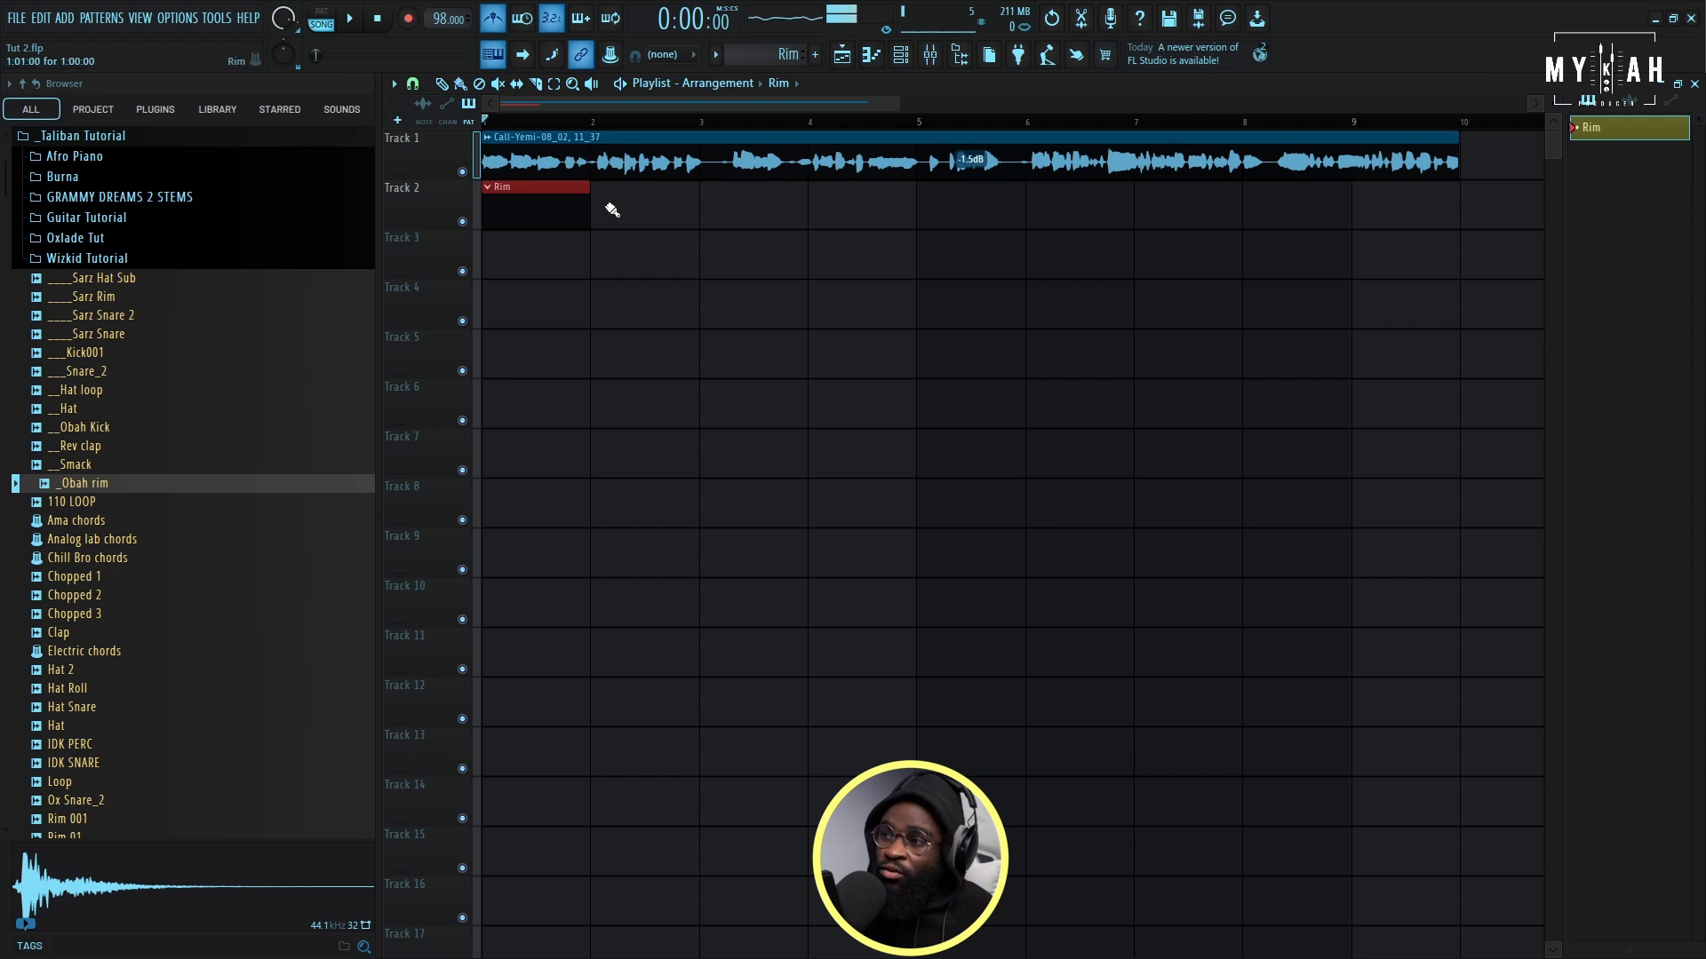
# - Program the _Obah rim channel with hits on steps 1, 4, 7, 9, 12 and 15, and play the pattern back
pyautogui.click(903, 56)
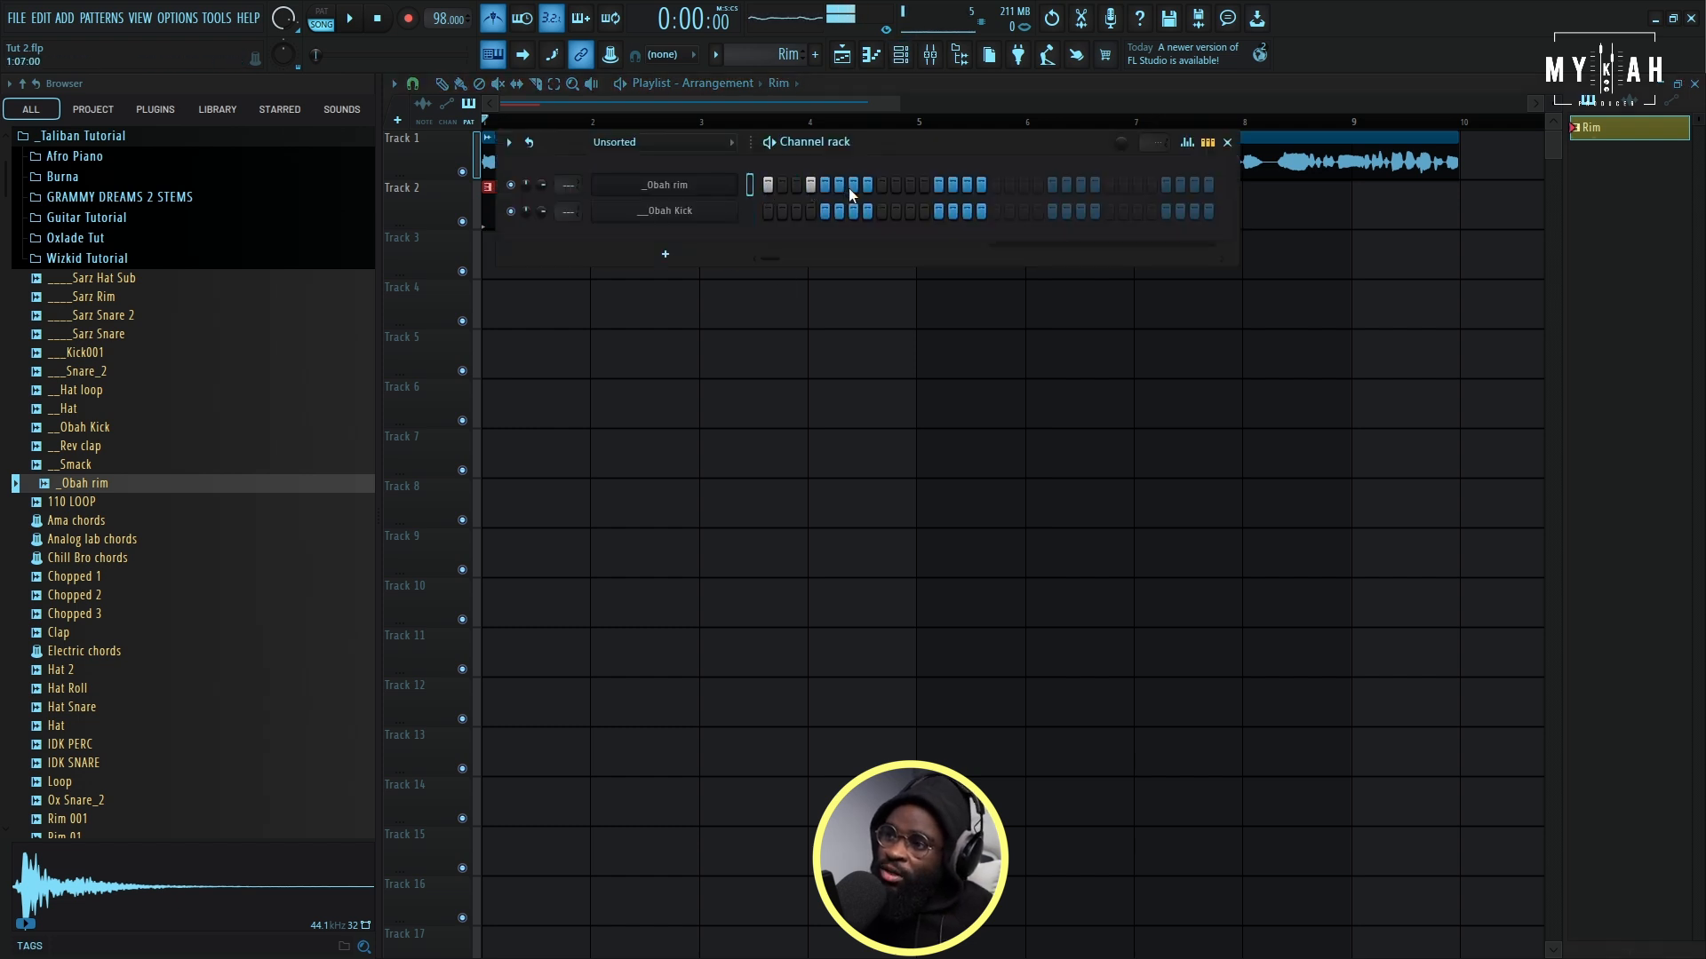
pyautogui.click(923, 185)
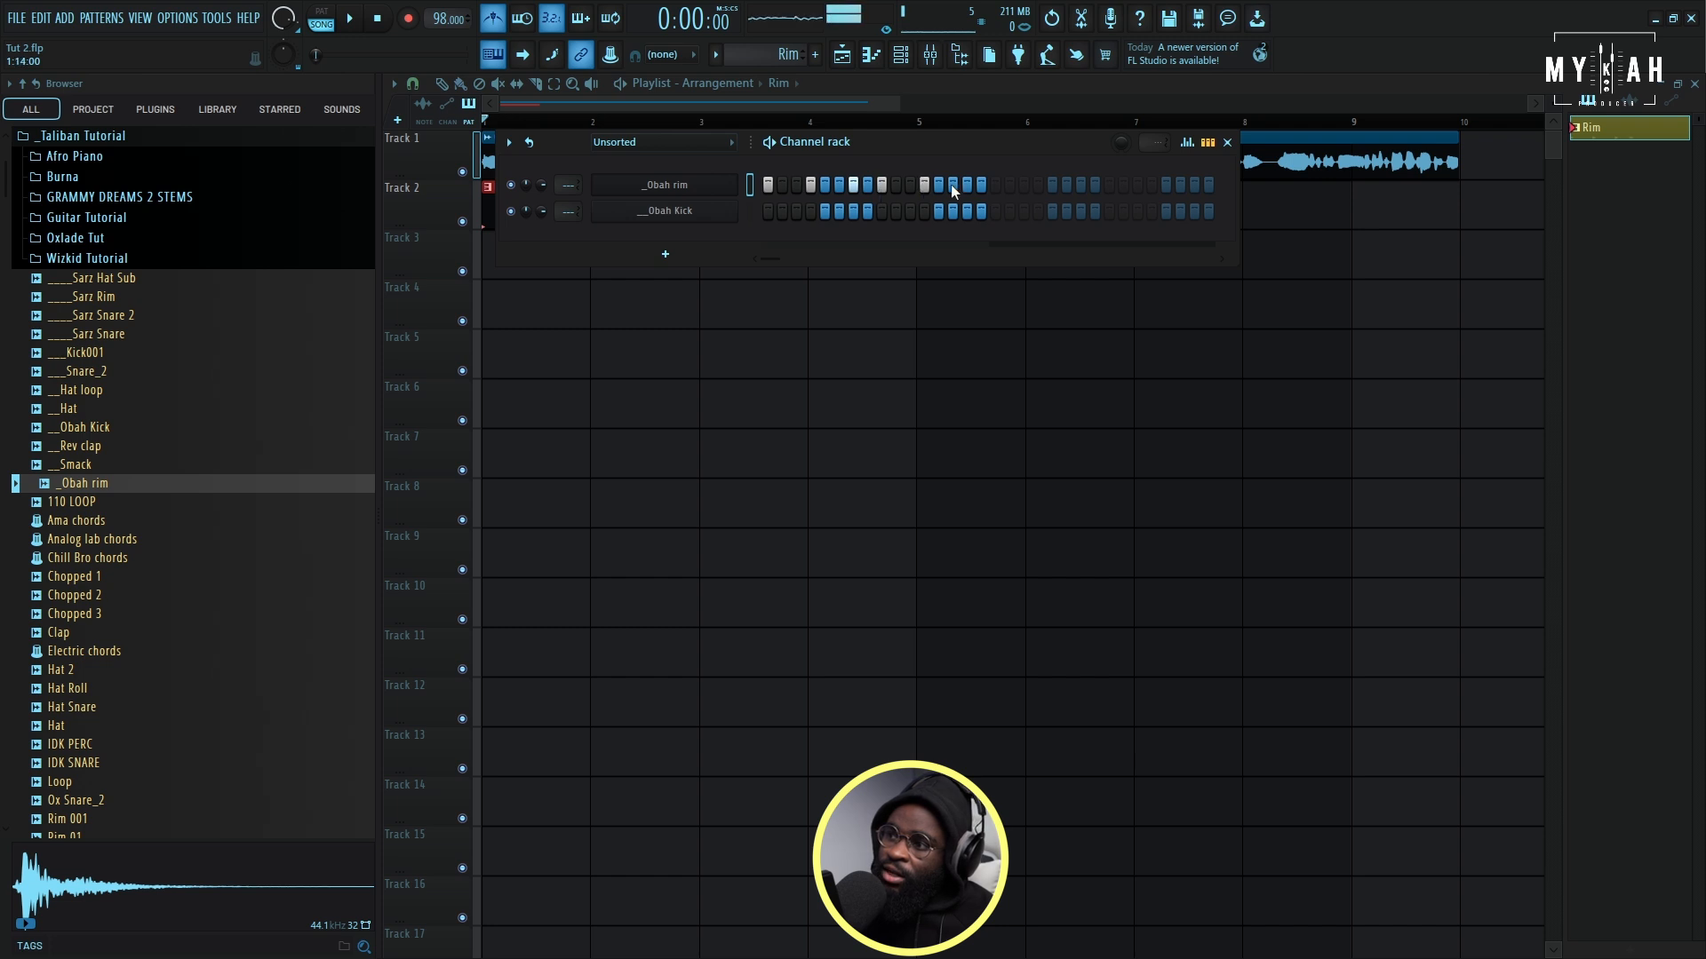
pyautogui.click(966, 185)
pyautogui.press('space')
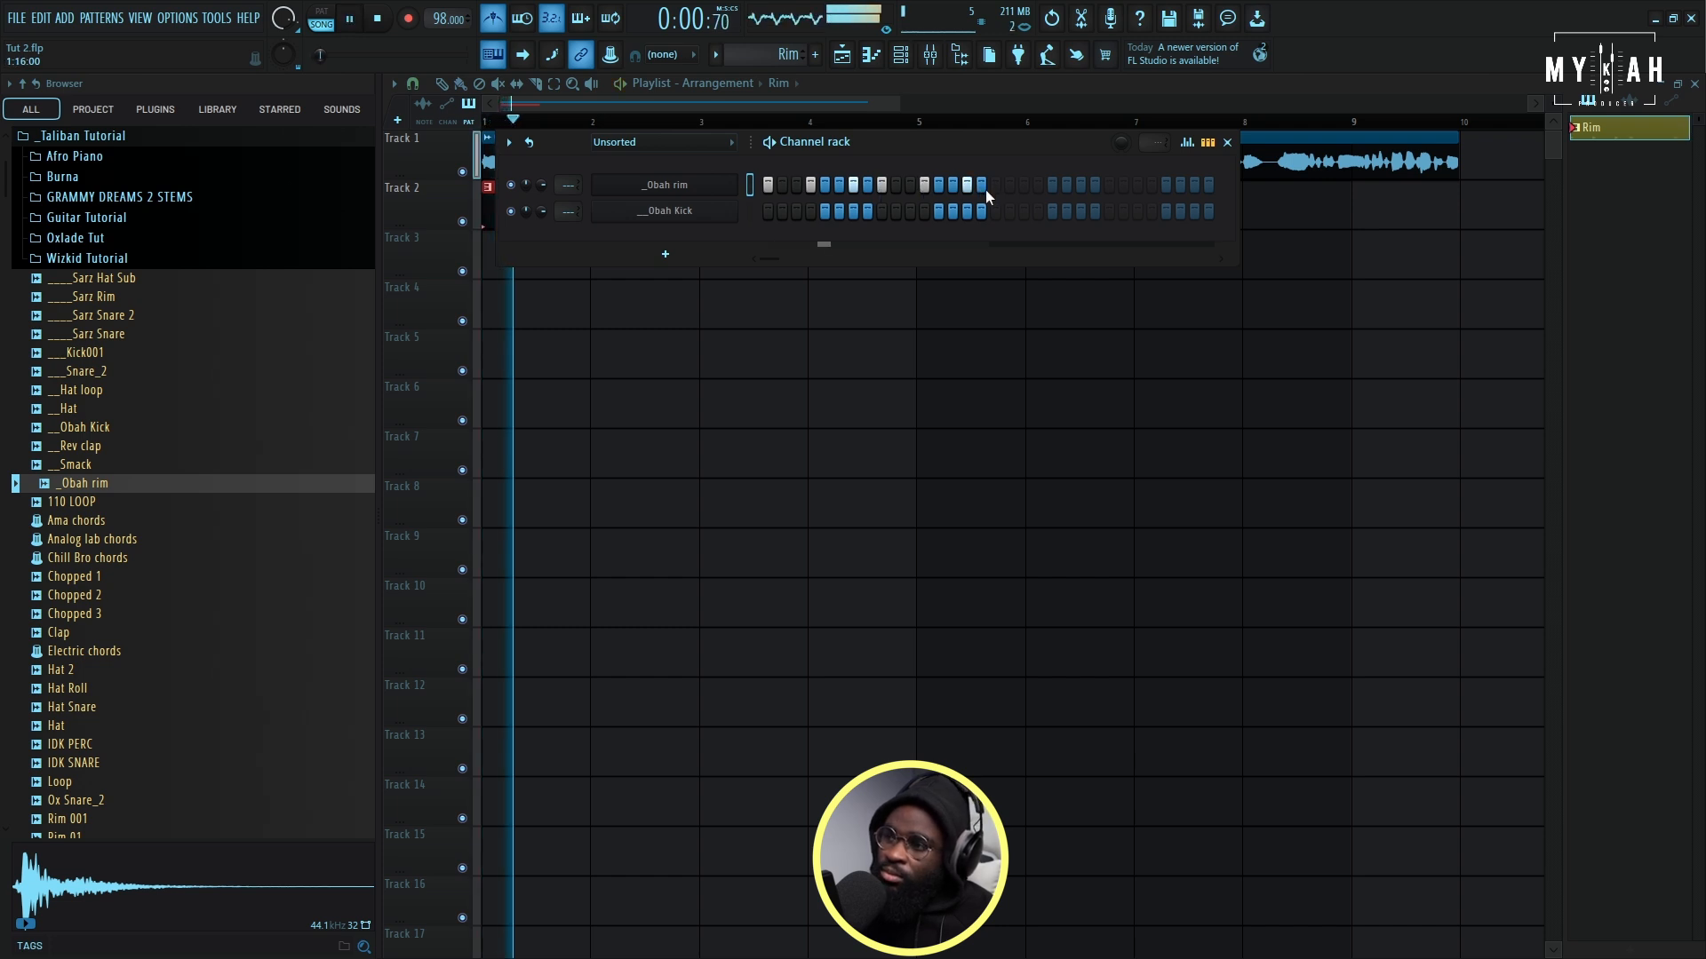
pyautogui.press('space')
# - Open the _Obah rim channel's notes in the piano roll
pyautogui.rightClick(702, 185)
pyautogui.rightClick(701, 185)
pyautogui.rightClick(718, 183)
pyautogui.click(755, 183)
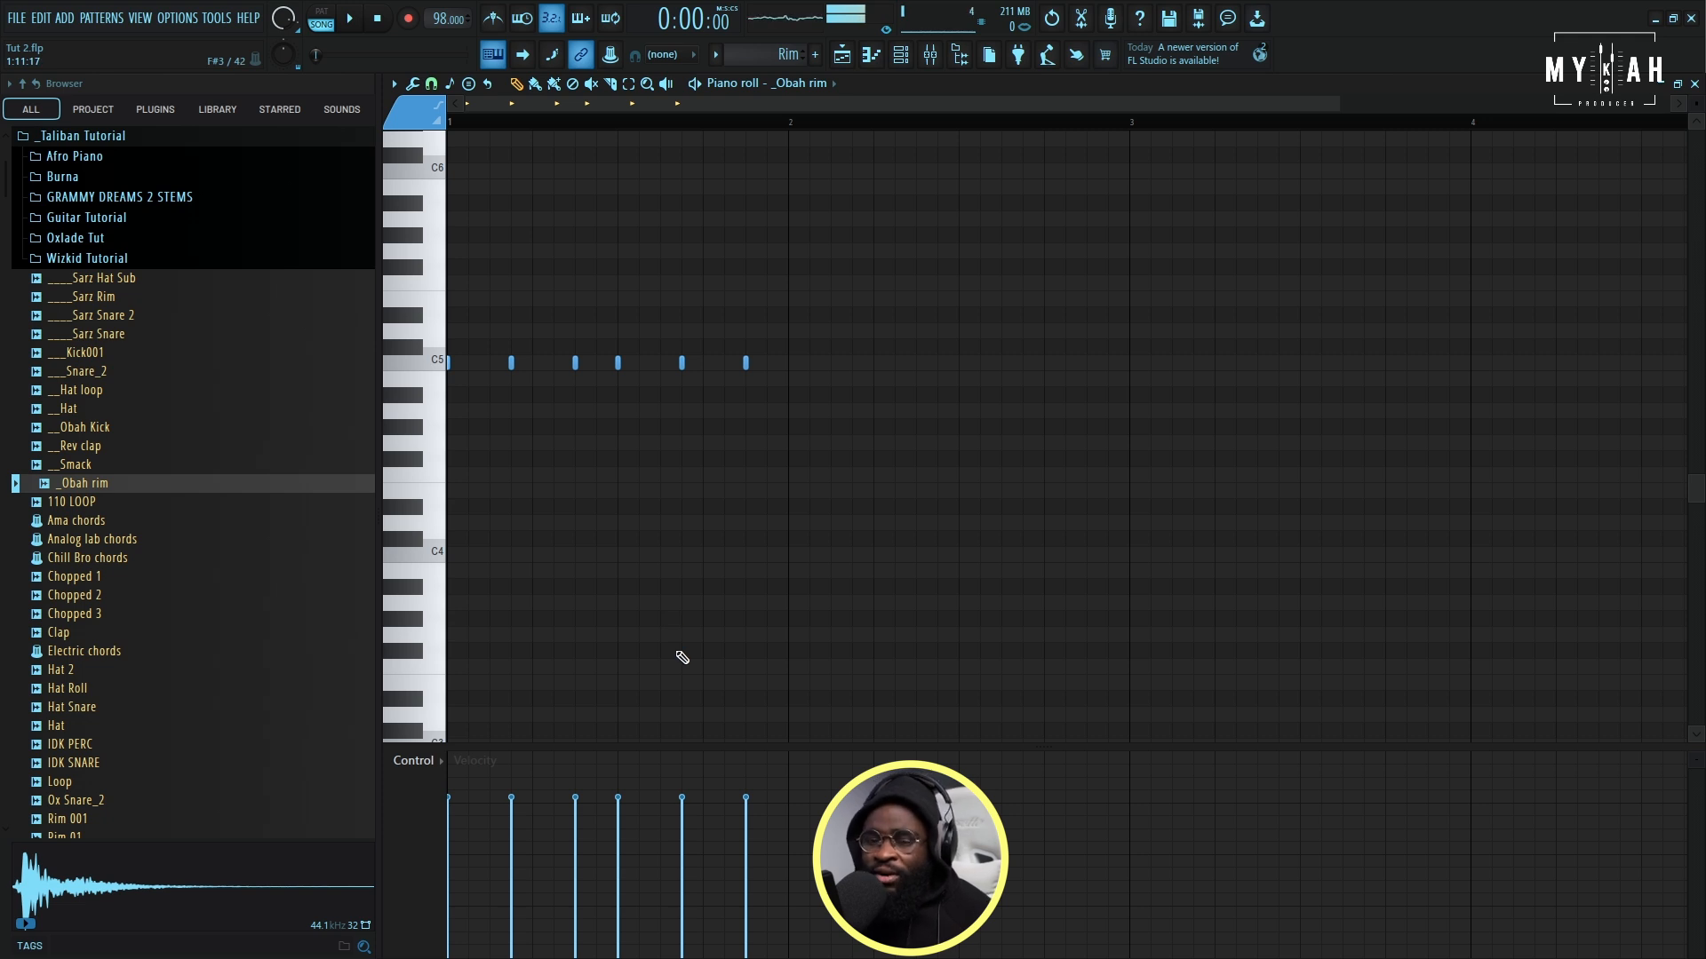
pyautogui.hotkey('alt', 'x')
pyautogui.moveTo(896, 459); pyautogui.dragTo(897, 407)
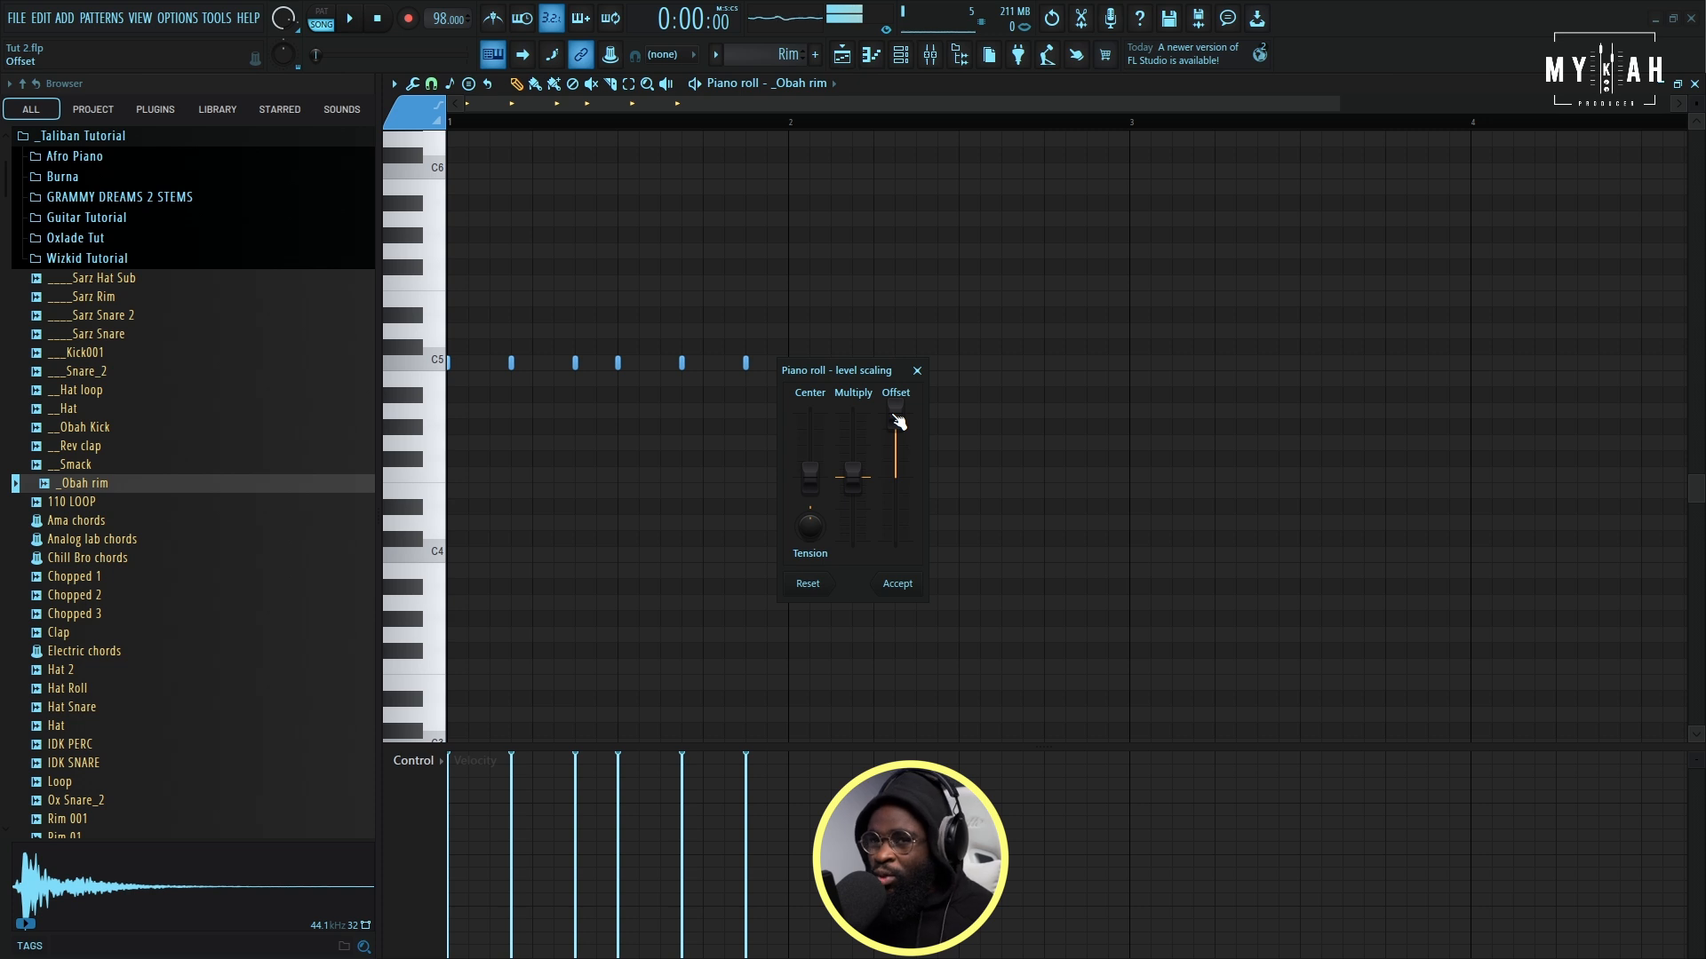
pyautogui.press('space')
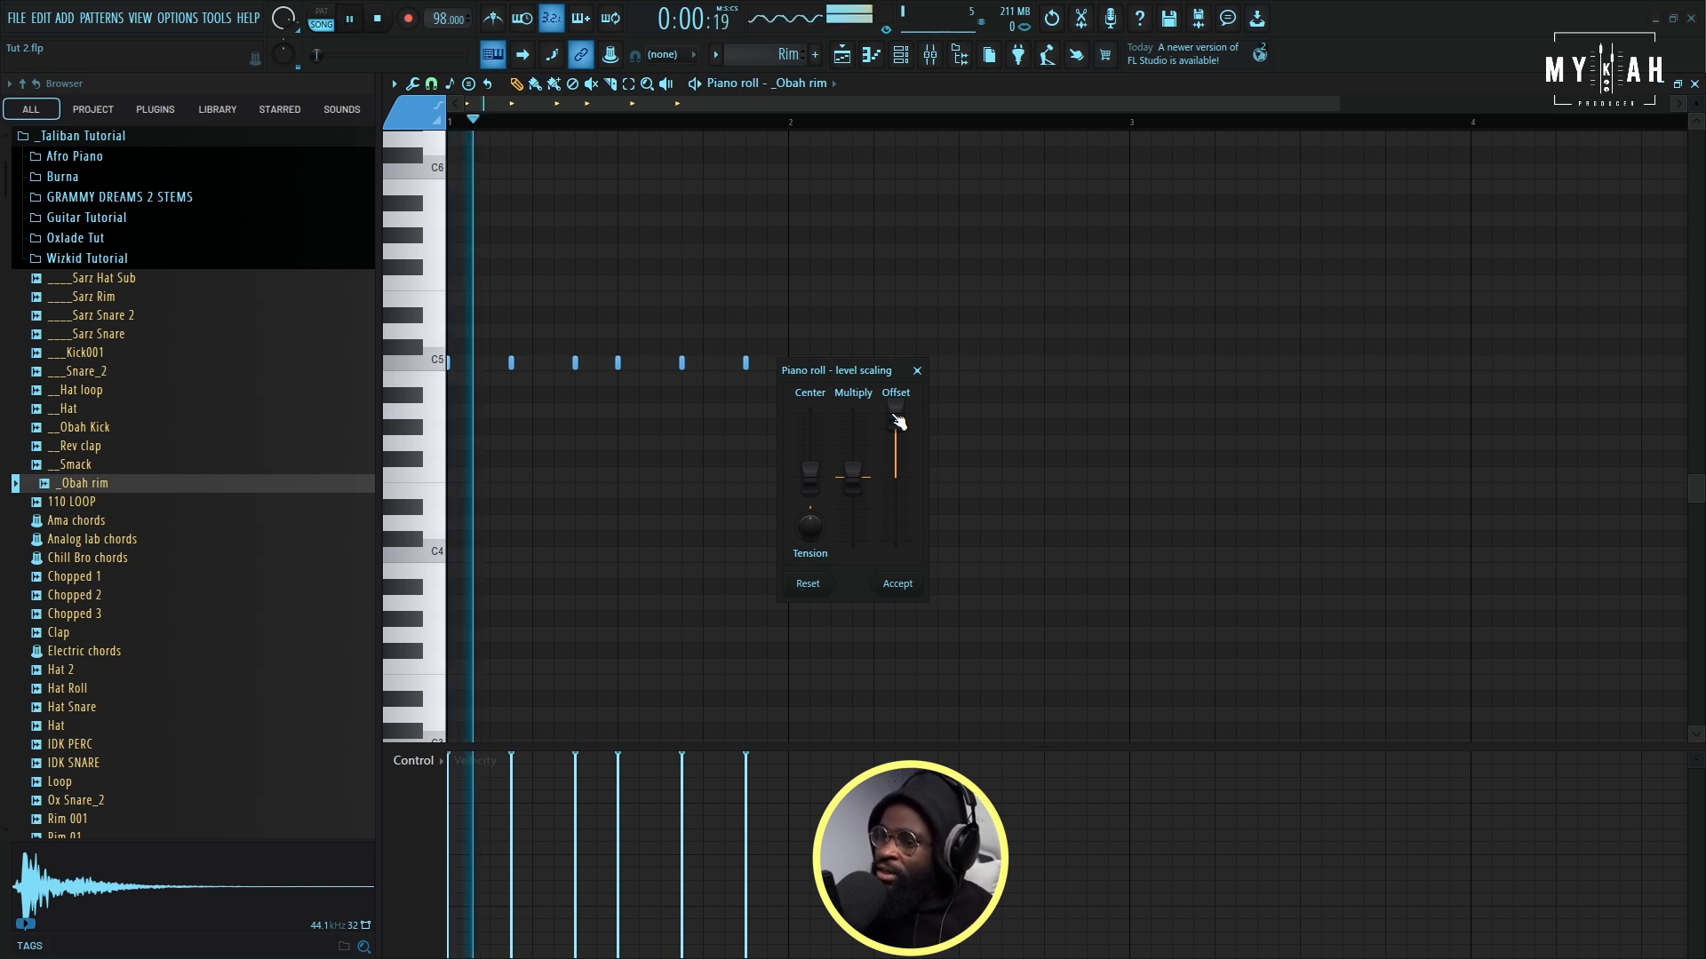
pyautogui.click(918, 372)
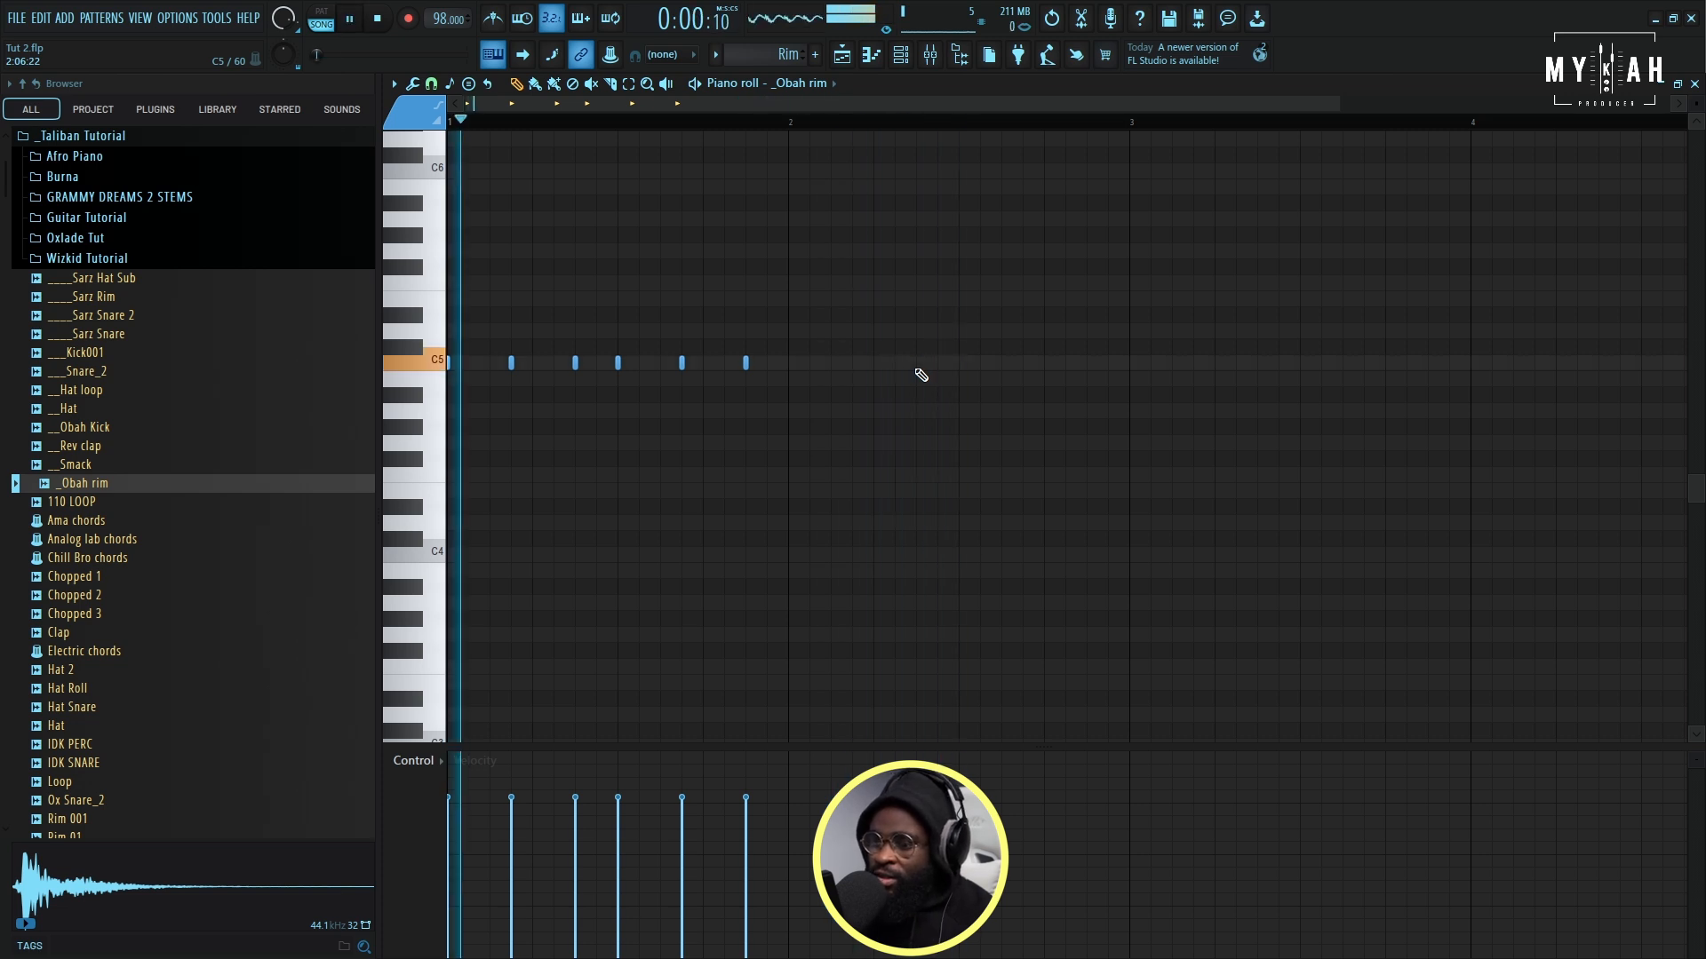
pyautogui.press('space')
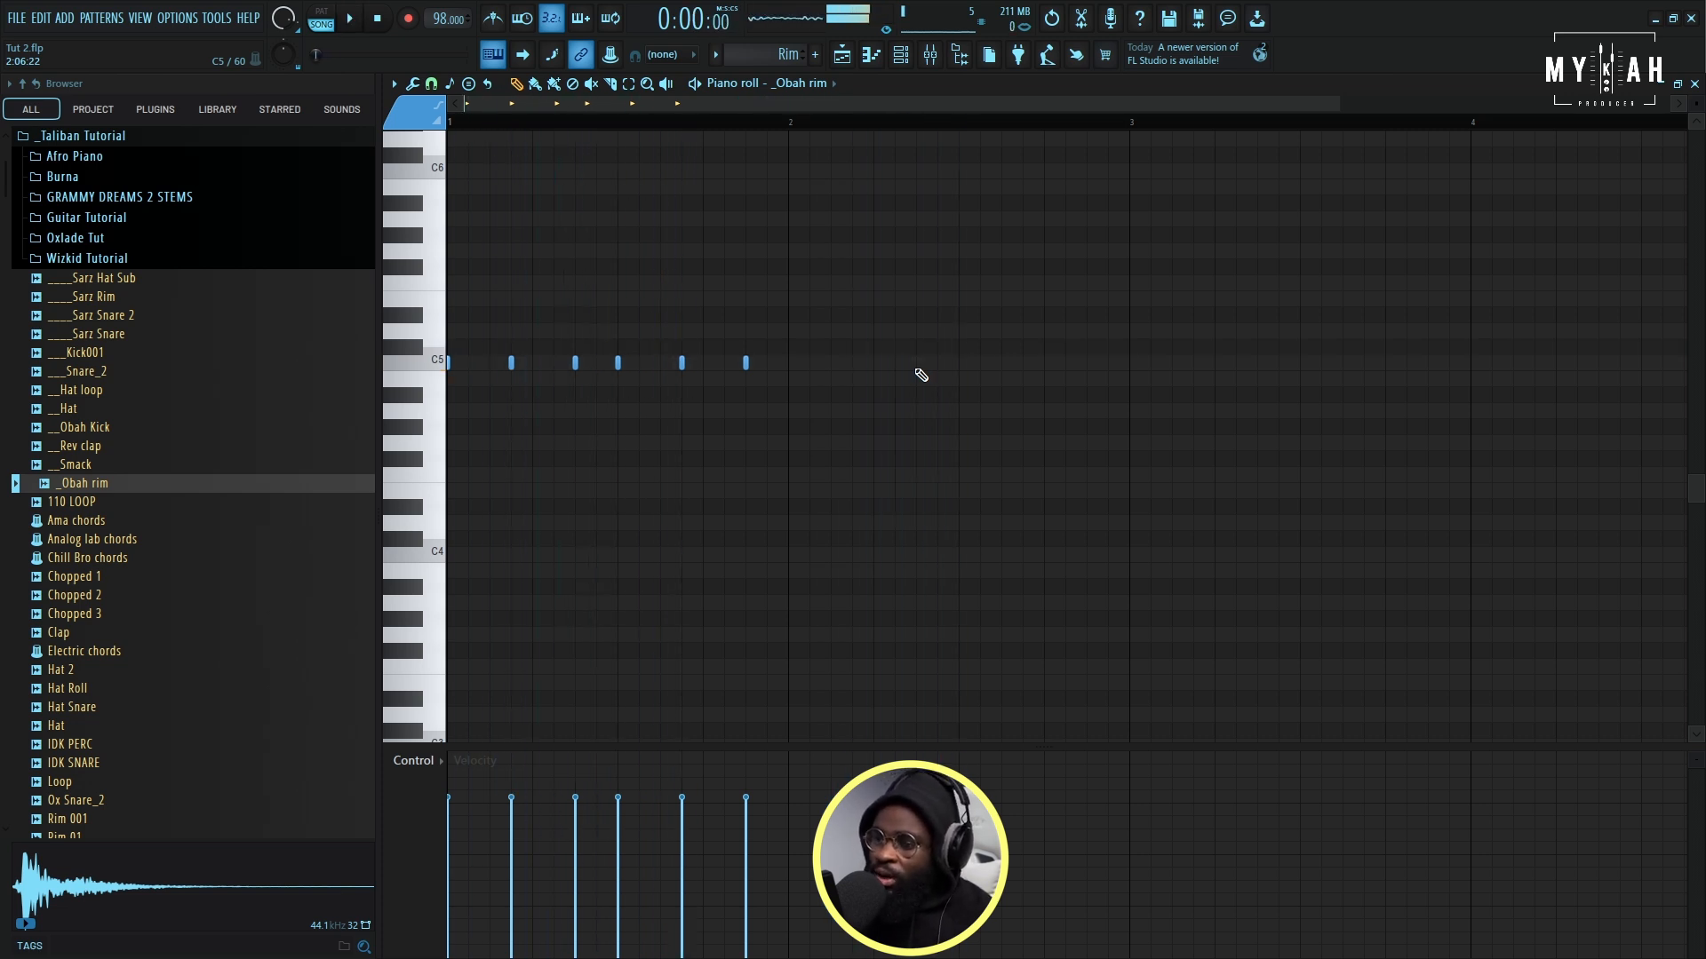
# - Raise the velocity of all rim notes to maximum with the level scaling offset, accept it and play the result
pyautogui.hotkey('alt', 'x')
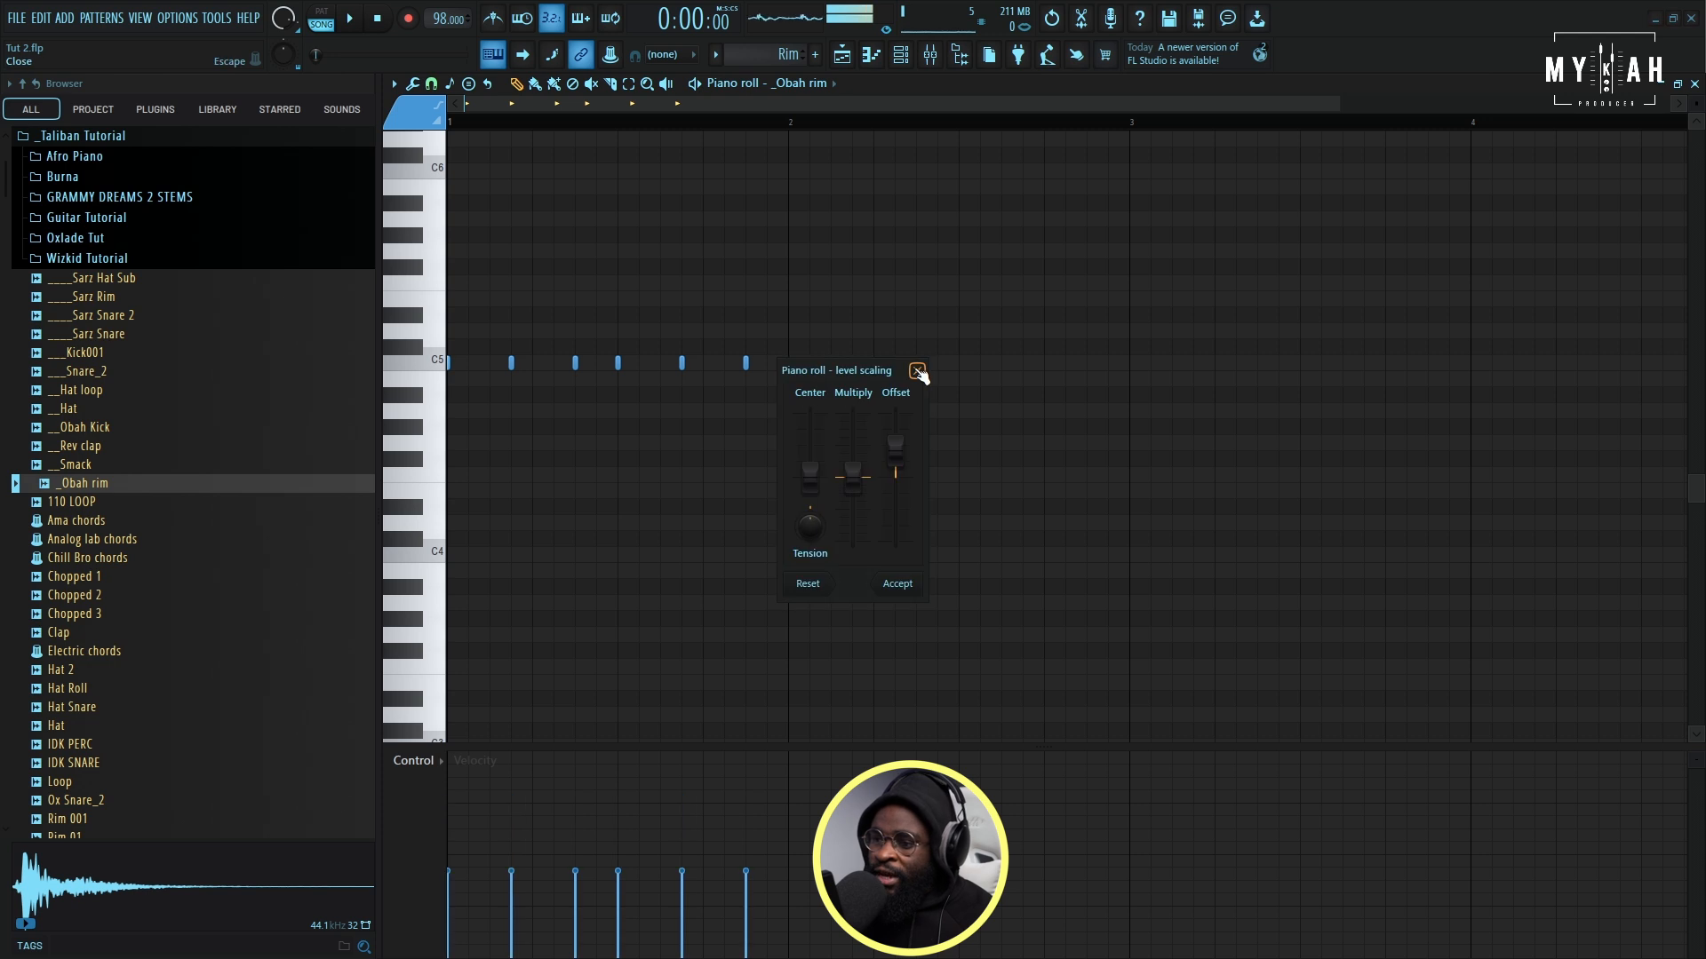
pyautogui.moveTo(898, 475); pyautogui.dragTo(898, 442)
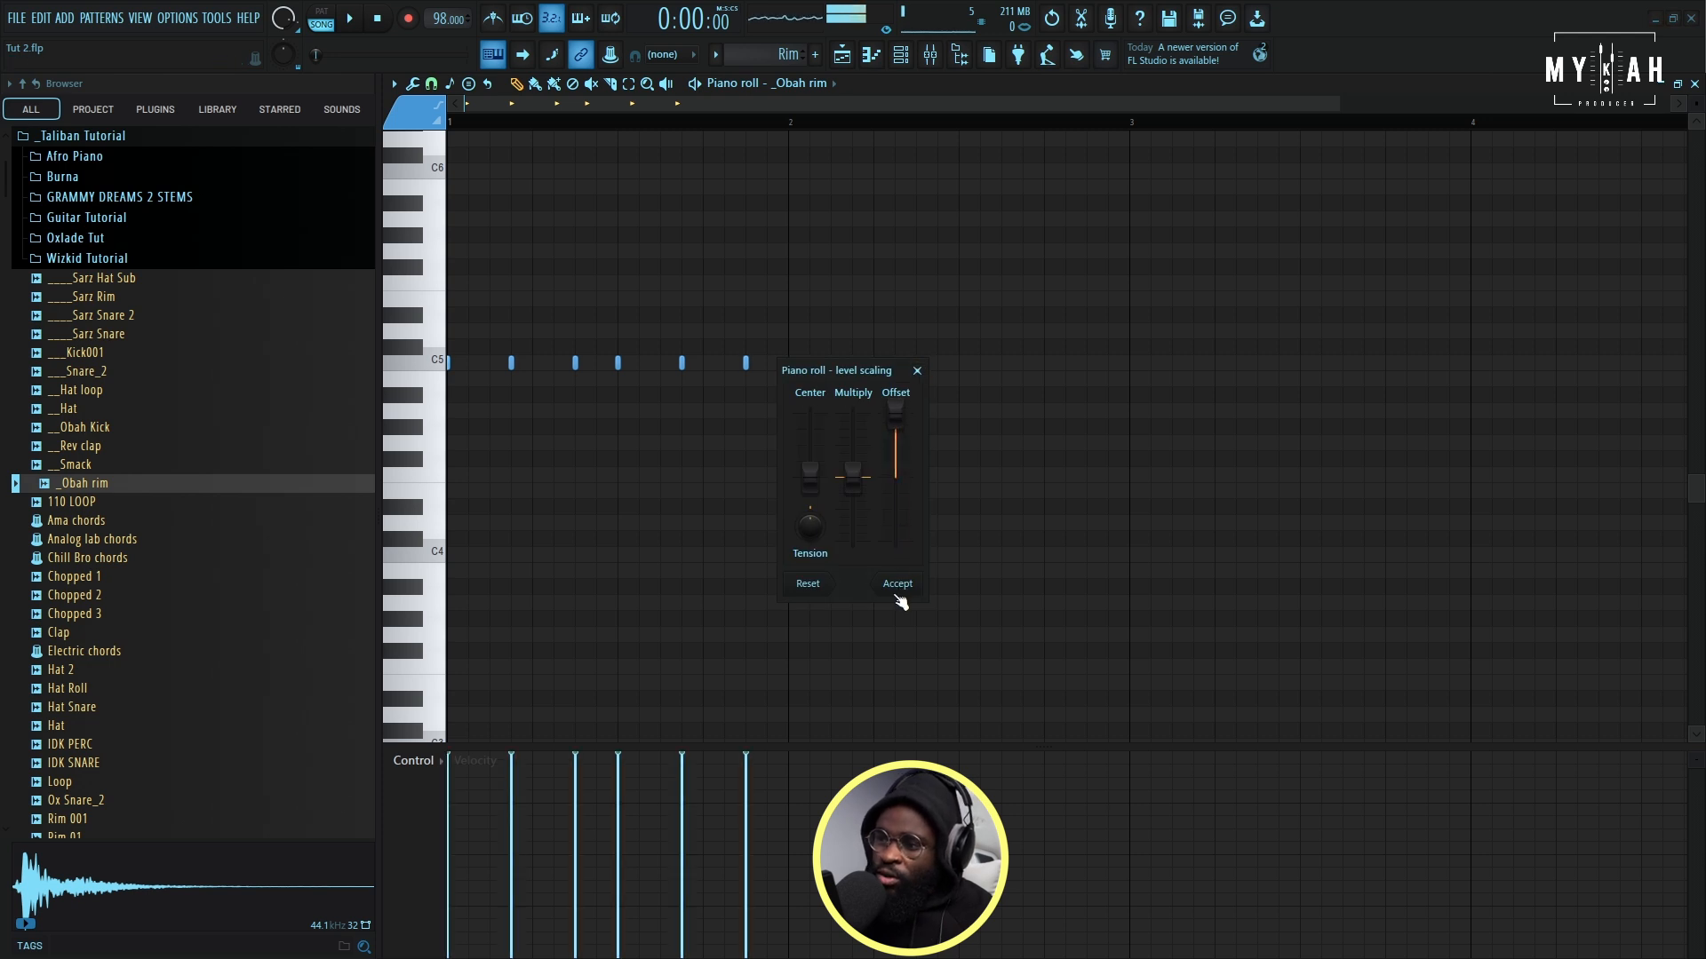
pyautogui.click(897, 585)
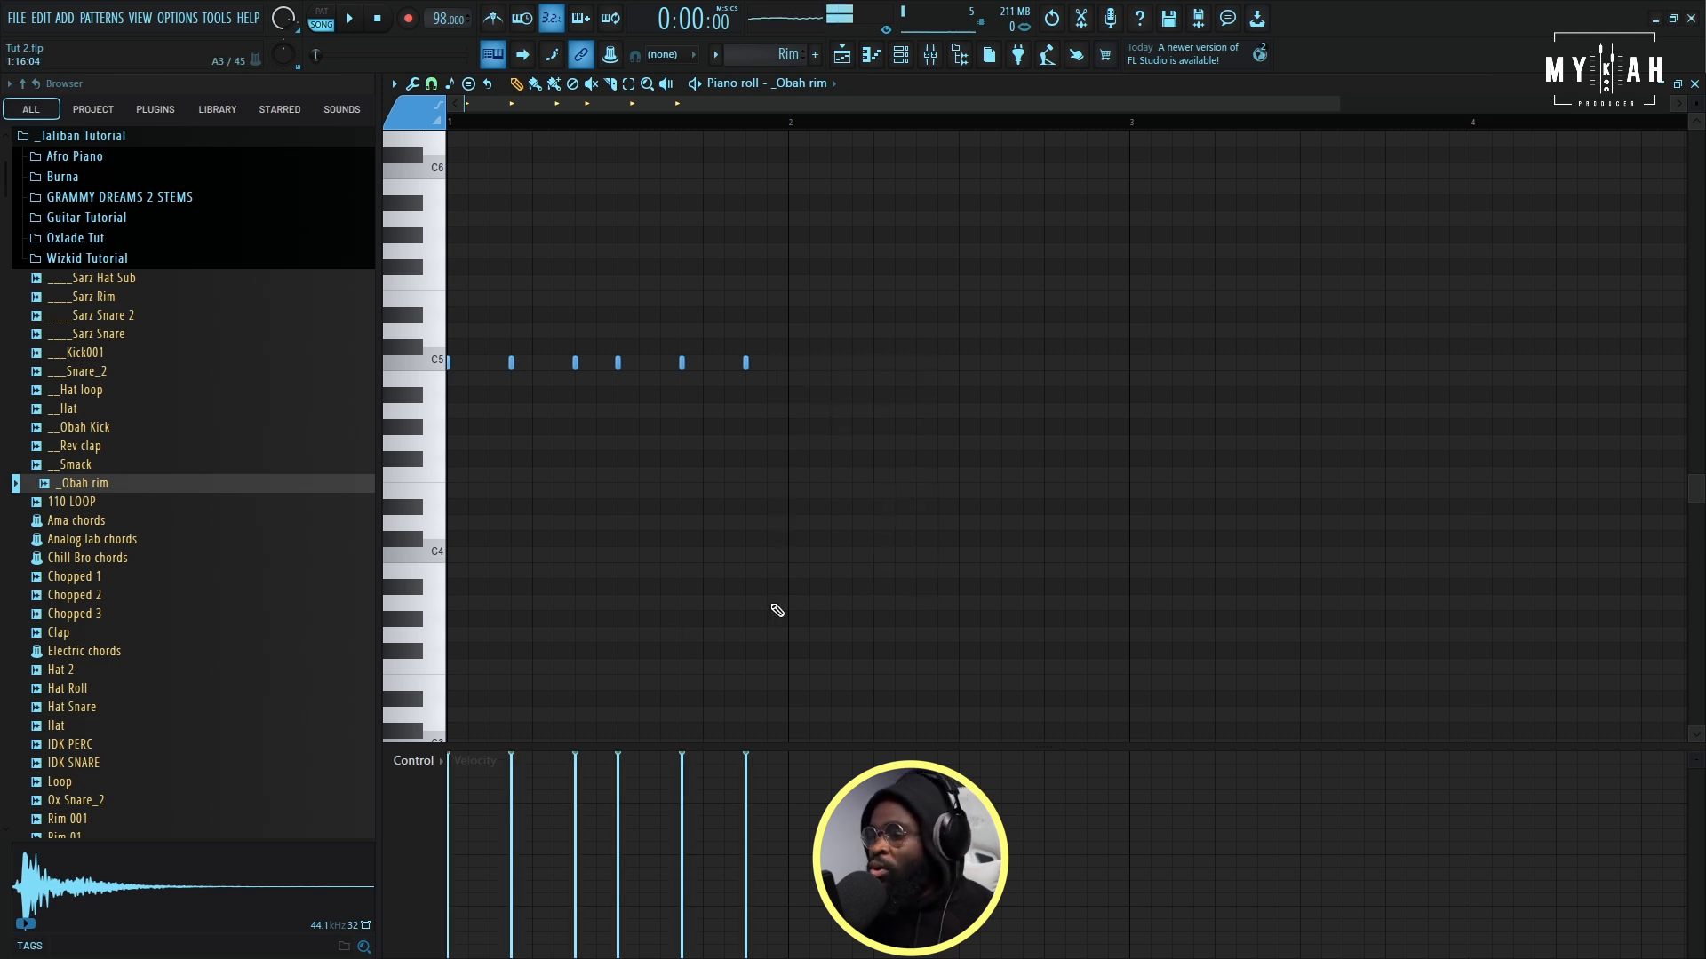
pyautogui.press('space')
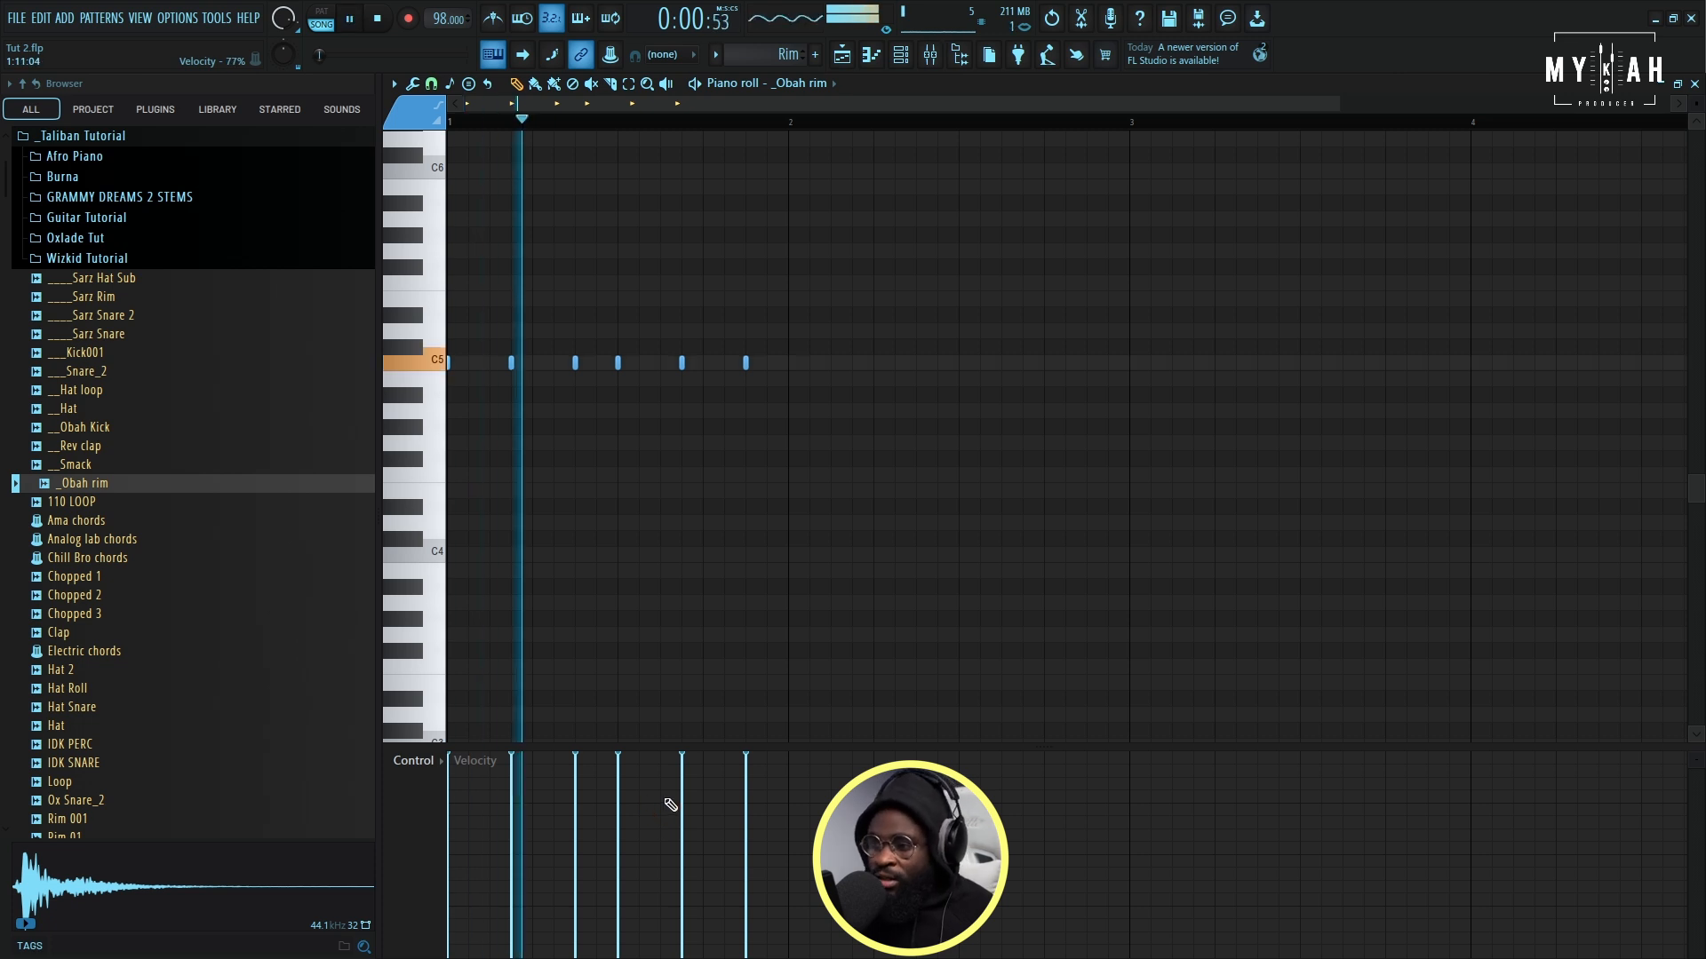
# - Create a new pattern named Kick with a custom colour and place it at the start of playlist track 3
pyautogui.click(903, 56)
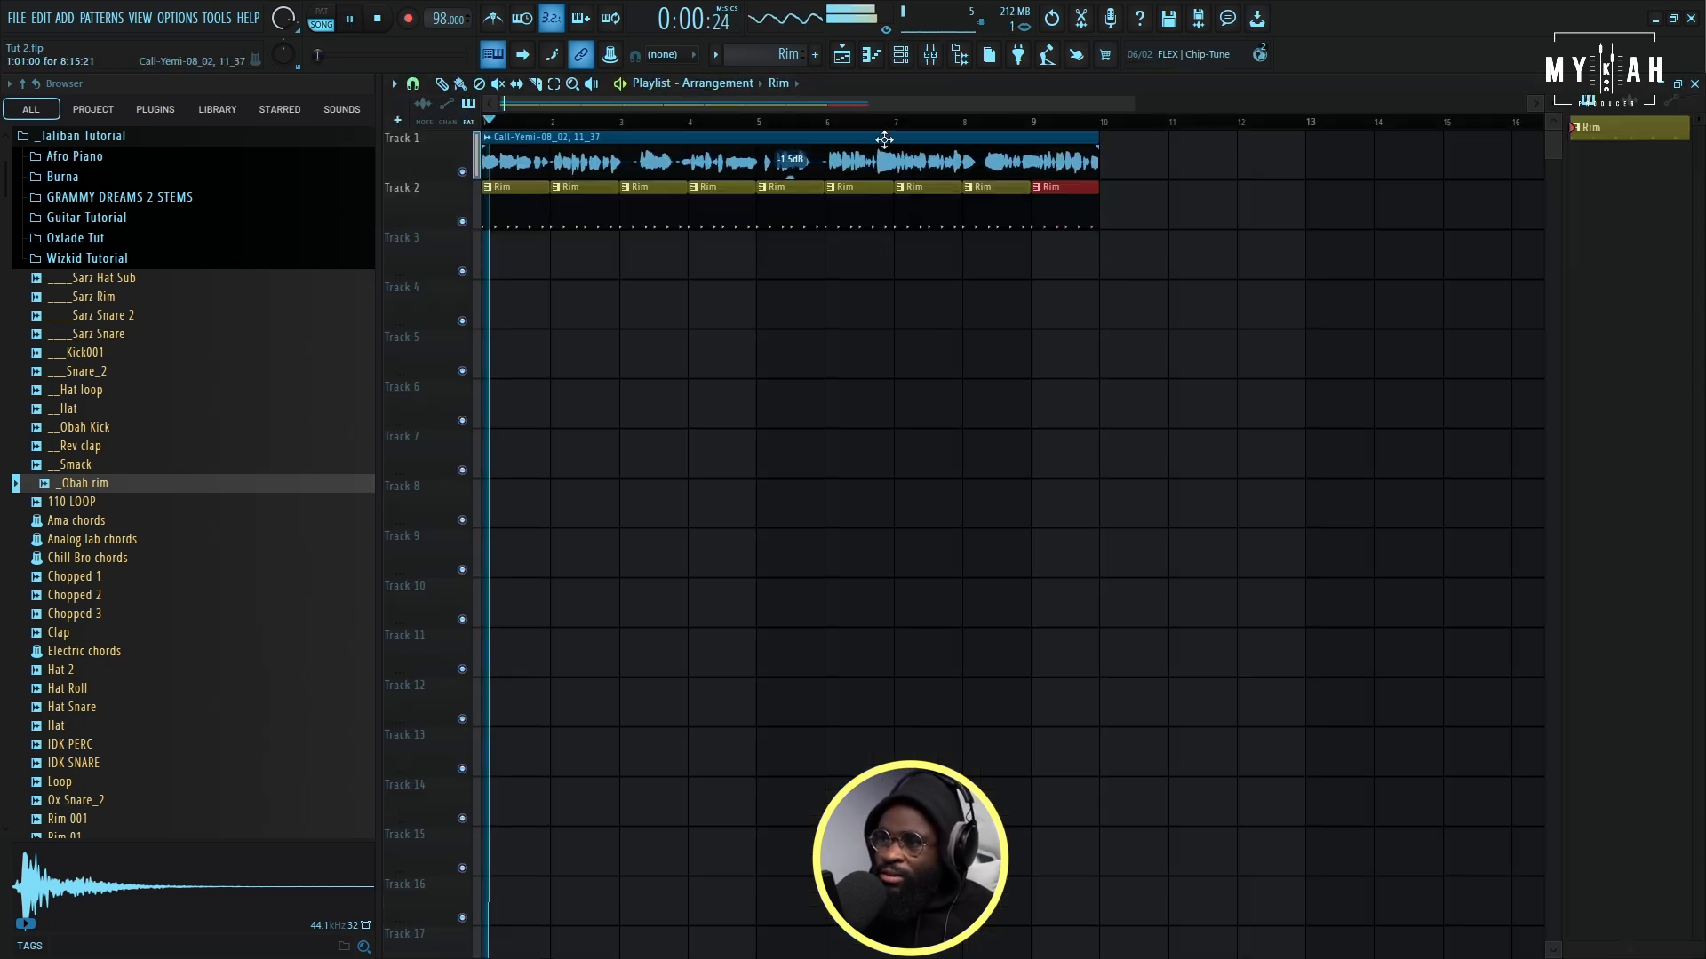
pyautogui.press('F6')
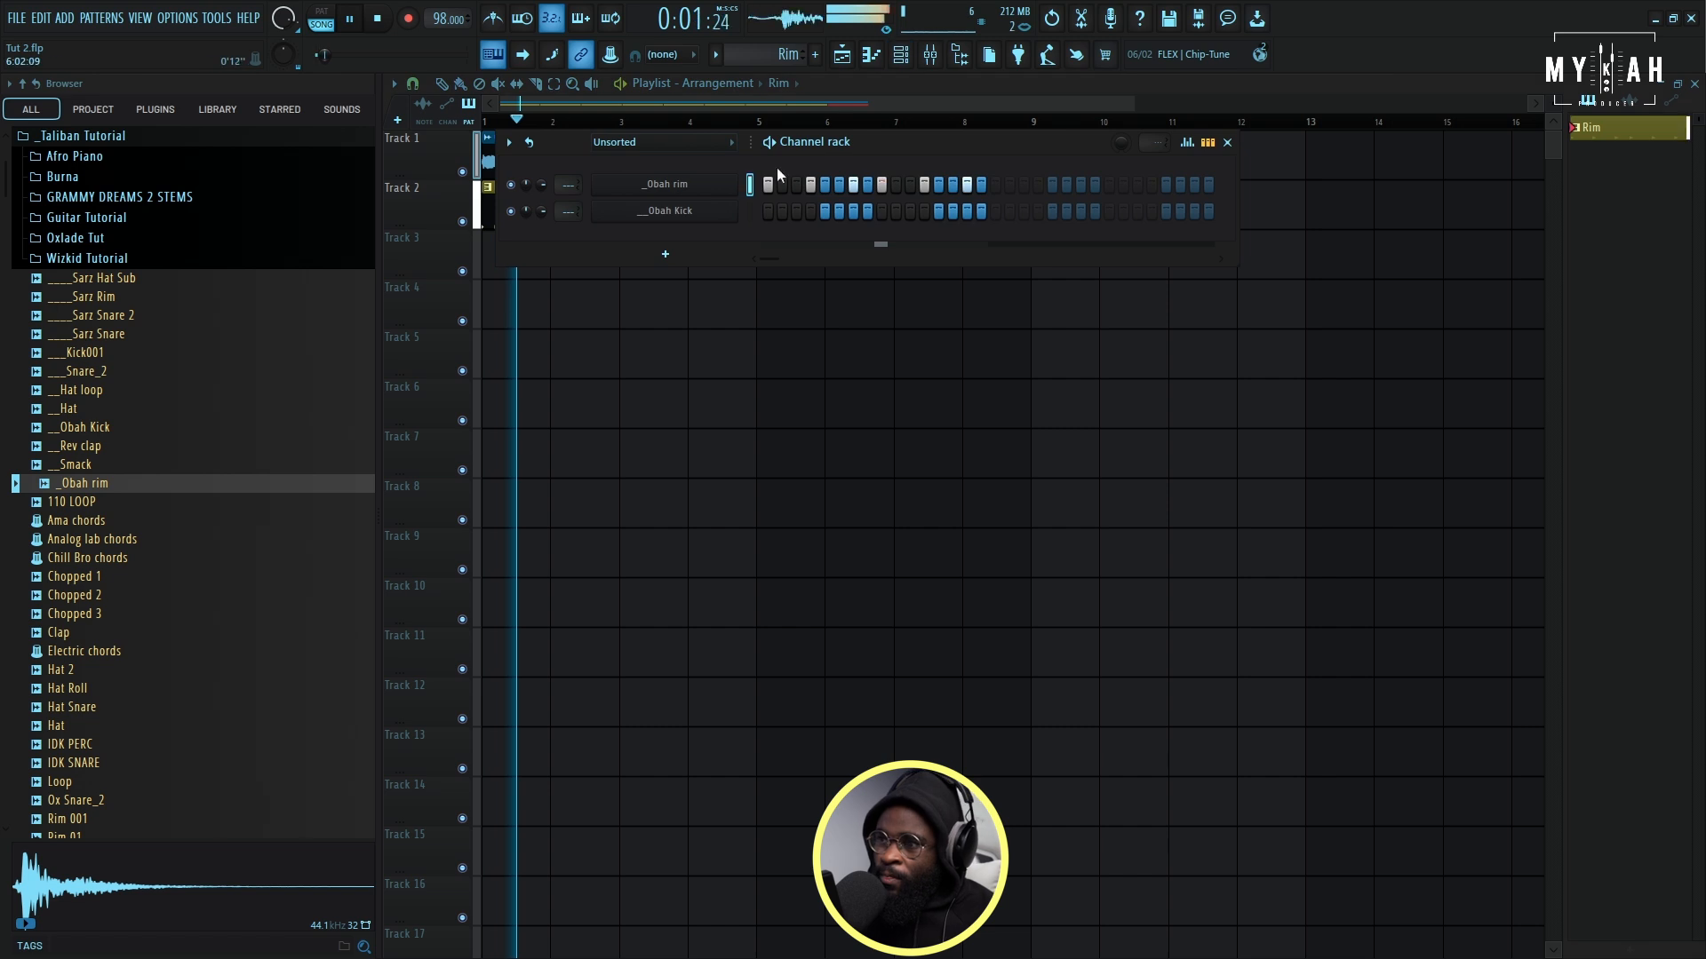
pyautogui.click(715, 56)
pyautogui.click(822, 82)
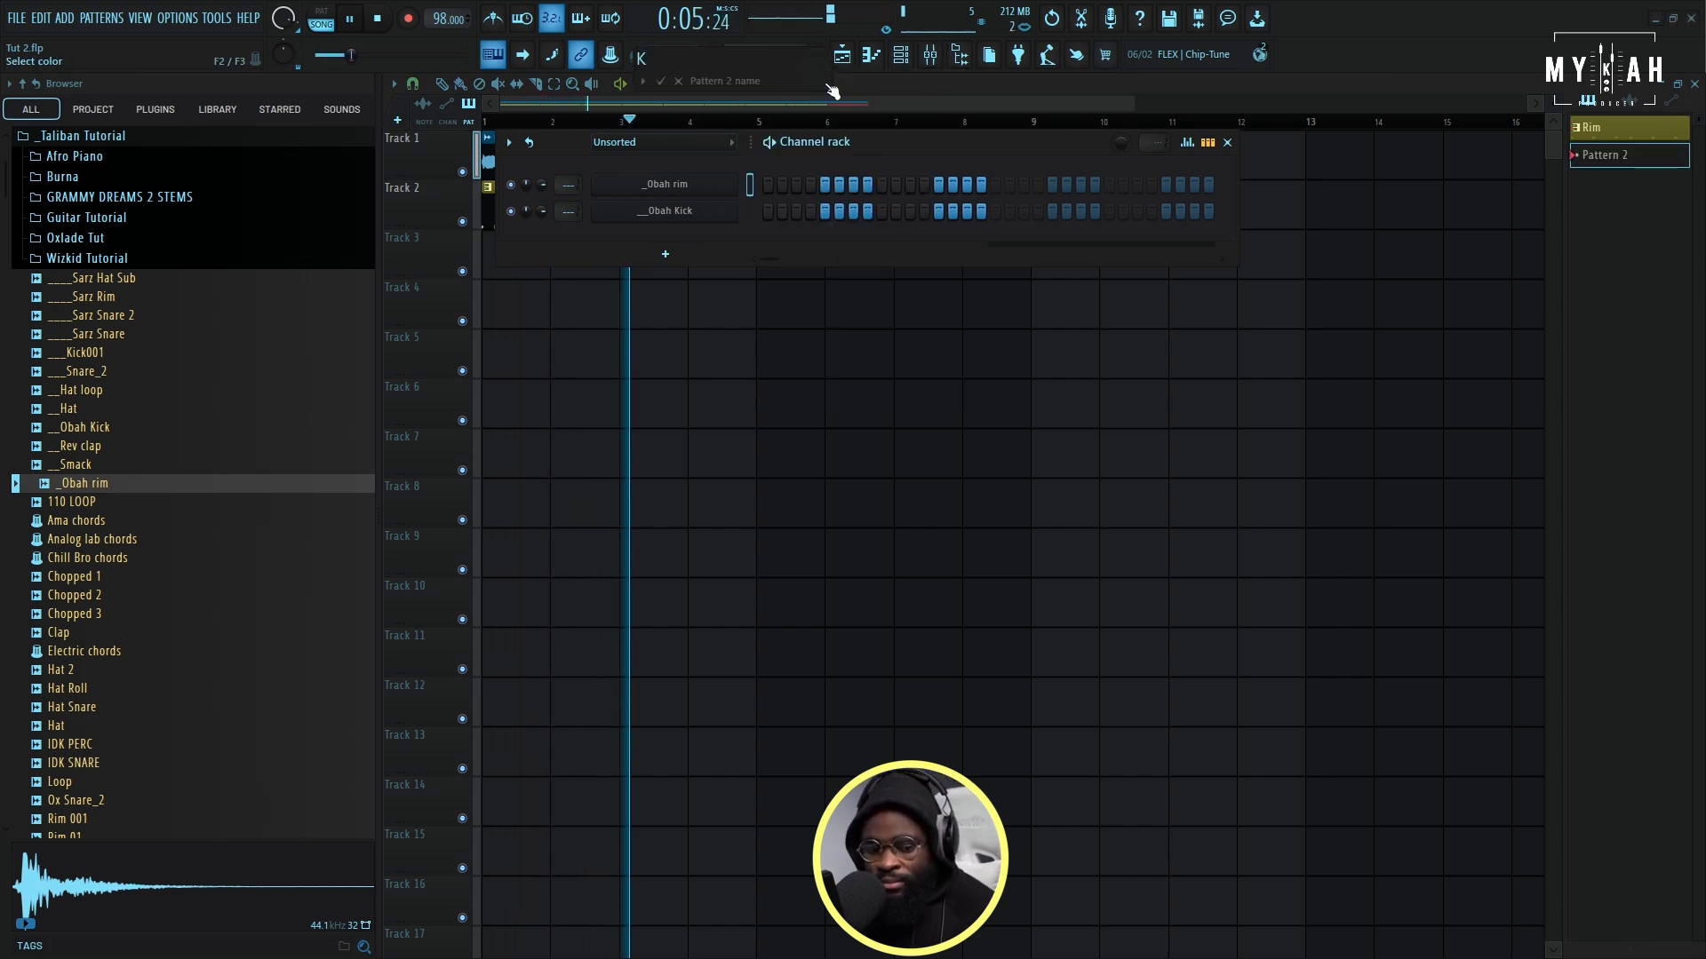
pyautogui.write('Kick')
pyautogui.click(827, 85)
pyautogui.doubleClick(887, 247)
pyautogui.press('Return')
pyautogui.click(508, 272)
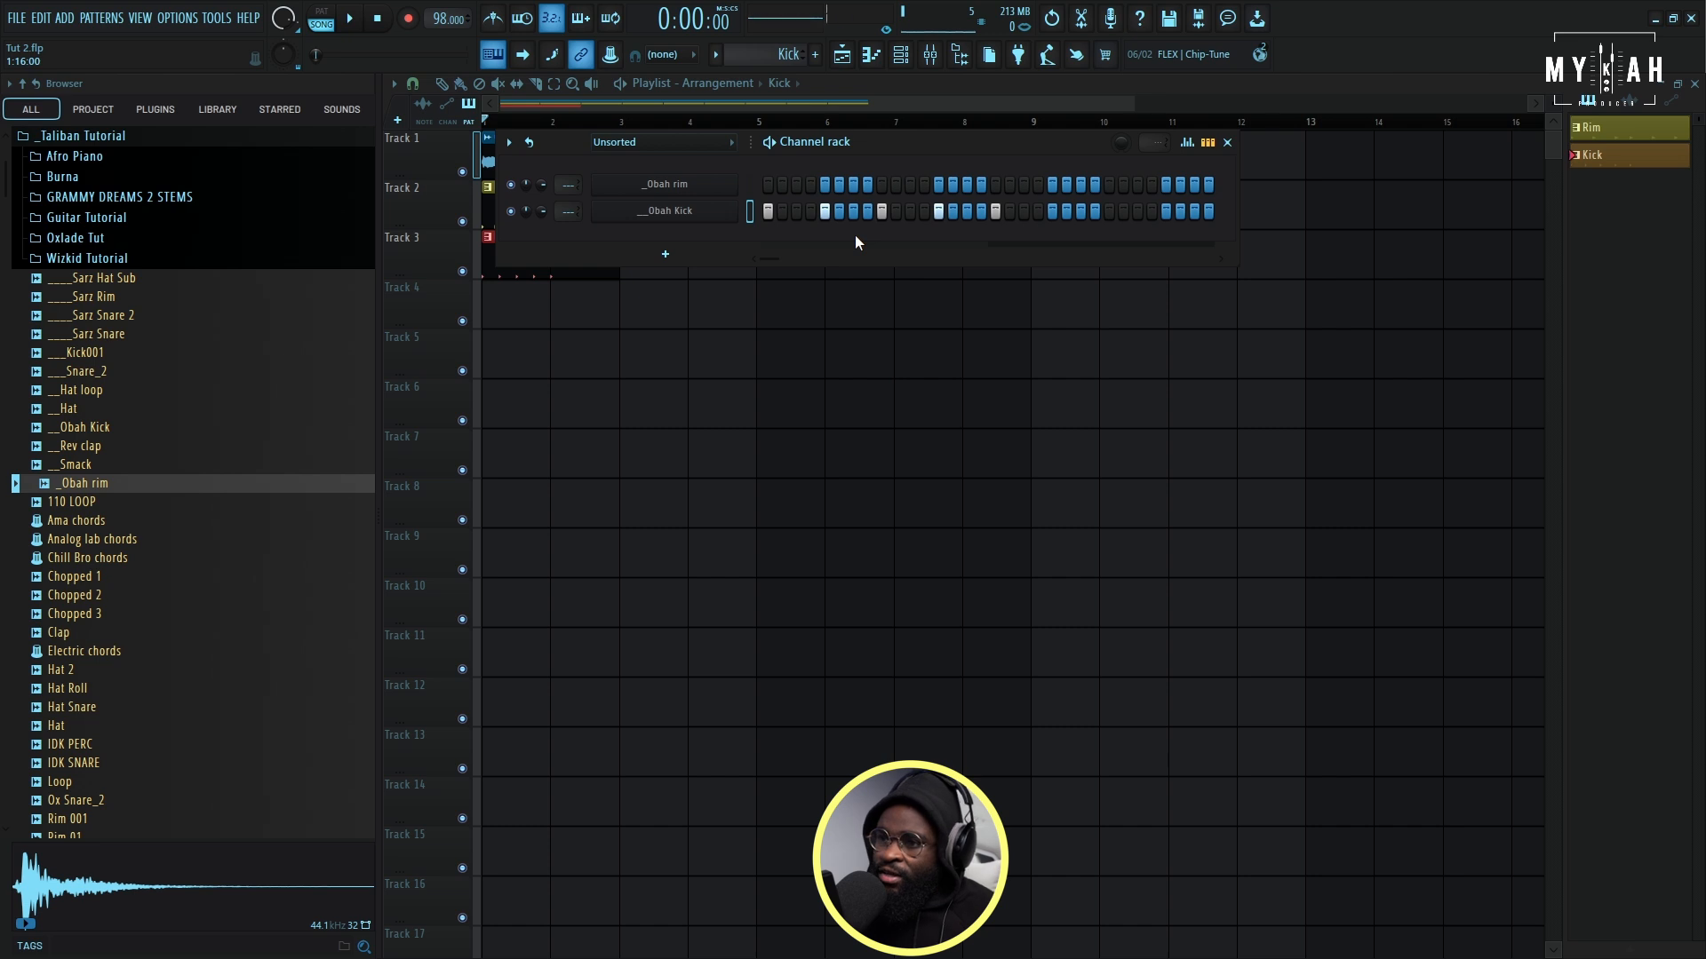
# - Raise all __Obah Kick notes to maximum velocity with level scaling in the piano roll, and play them back
pyautogui.rightClick(737, 212)
pyautogui.click(775, 218)
pyautogui.hotkey('alt', 'x')
pyautogui.click(911, 593)
pyautogui.press('space')
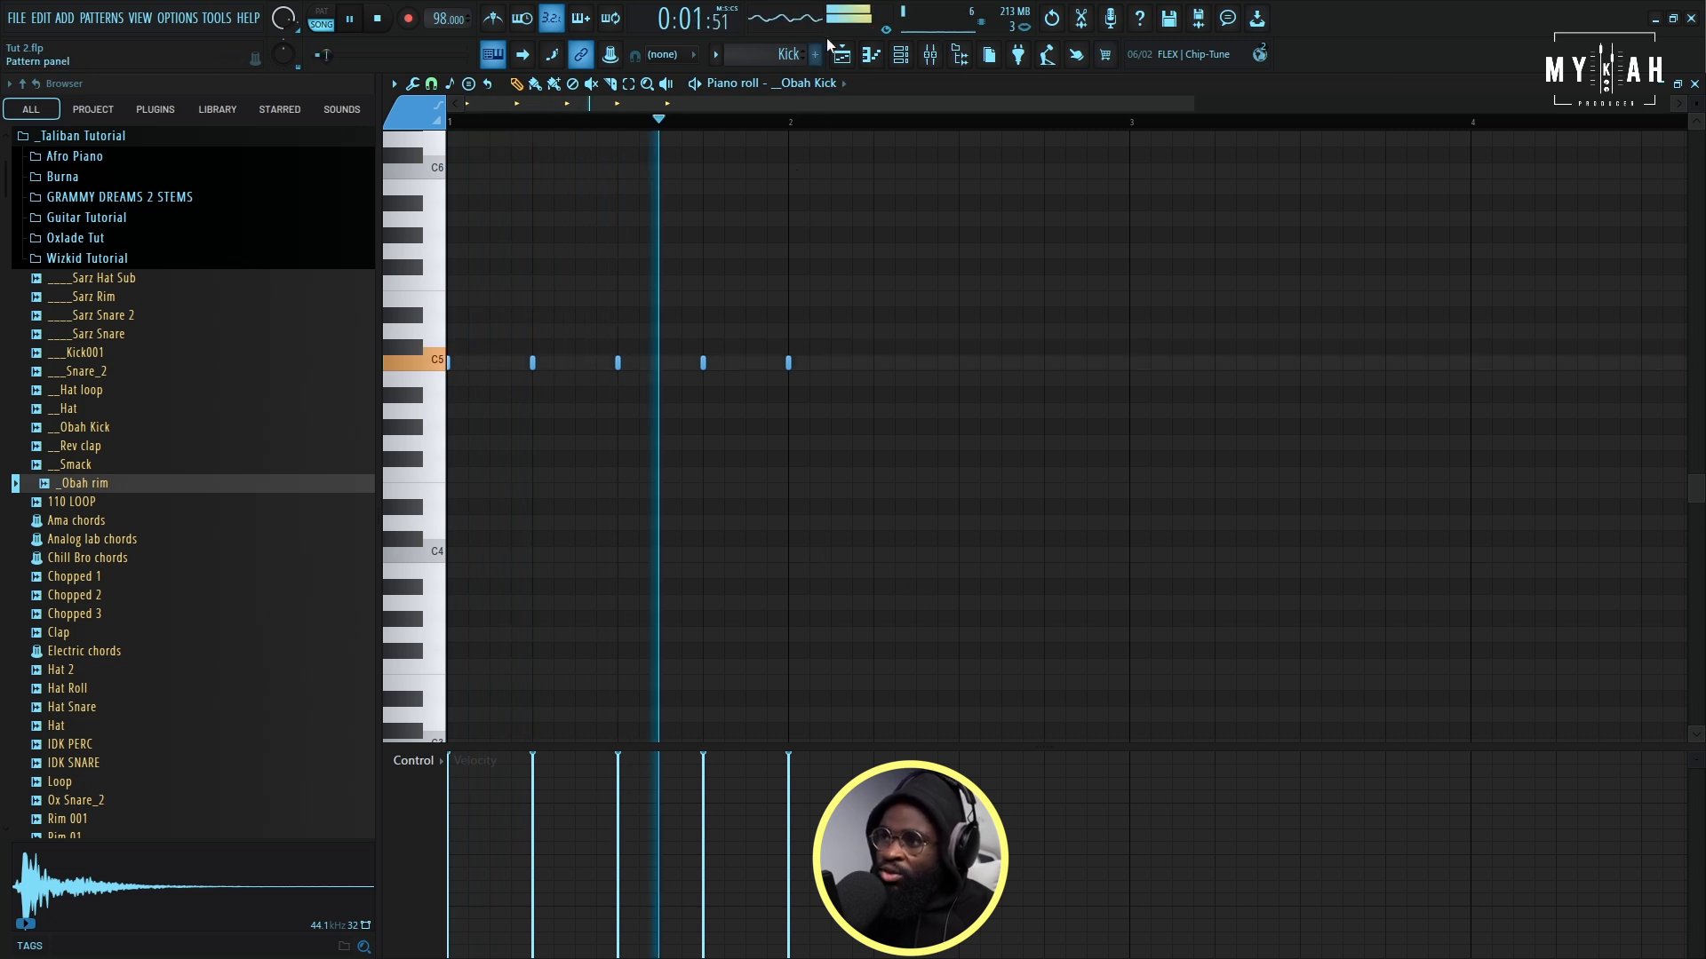
# - Duplicate the kick notes to fill two bars, add an extra C5 hit near the end of bar 2, and play it back
pyautogui.press('space')
pyautogui.hotkey('ctrl', 'a')
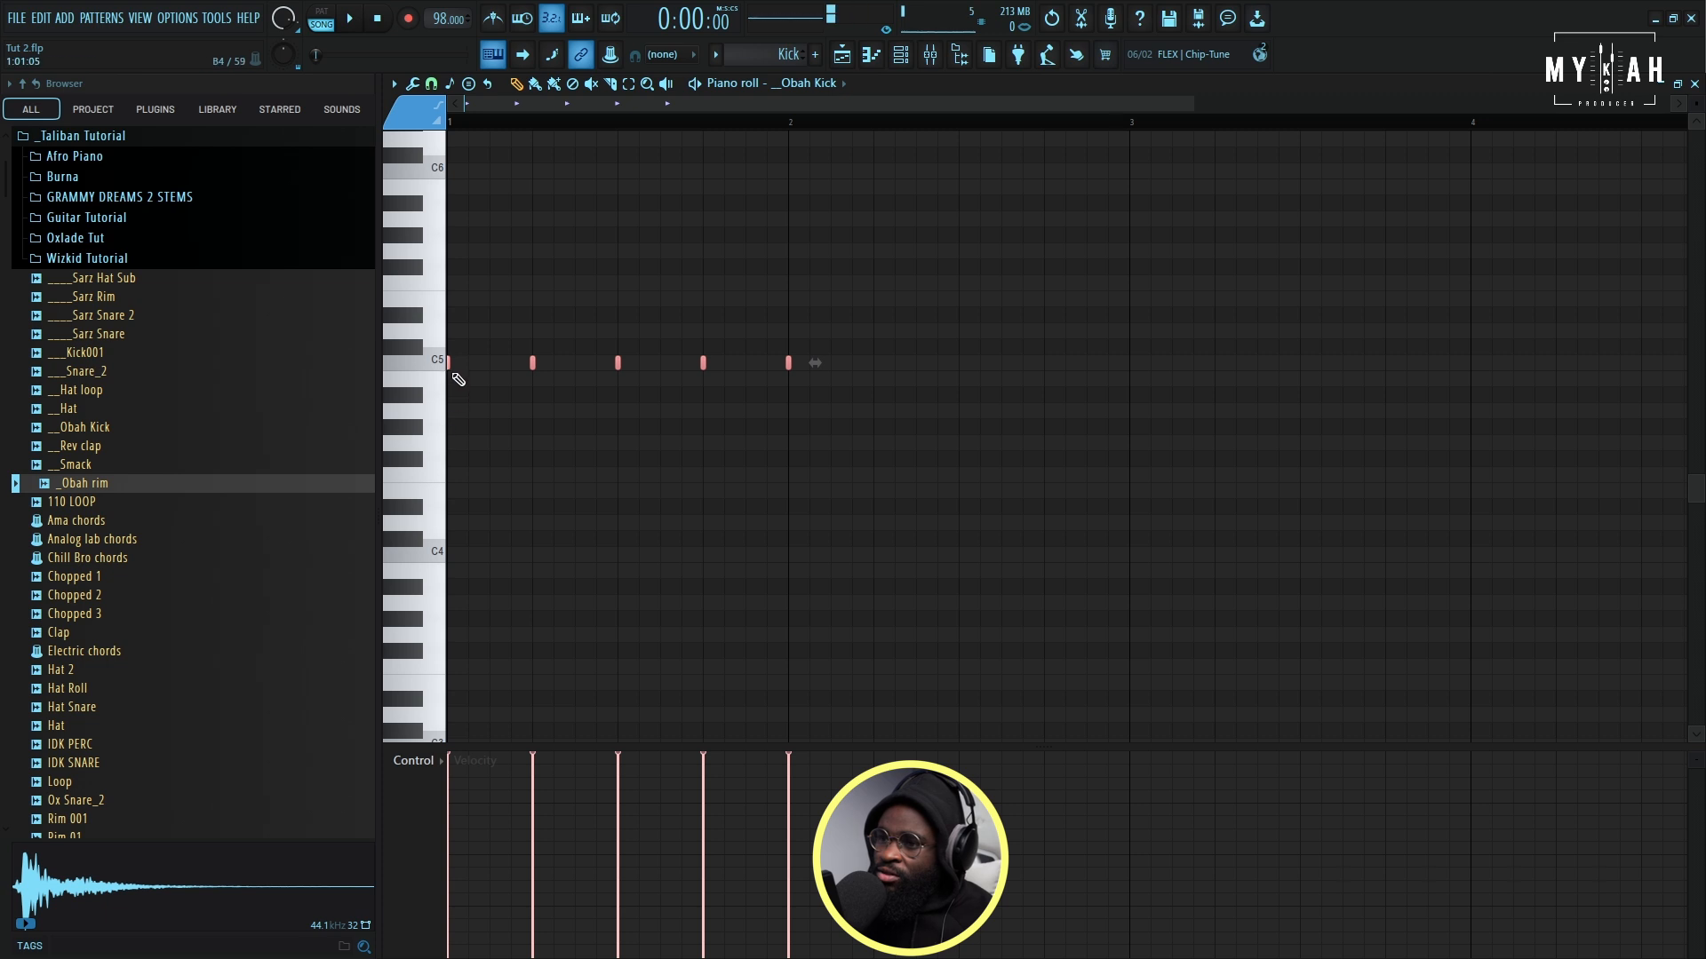
pyautogui.hotkey('ctrl', 'b')
pyautogui.press('space')
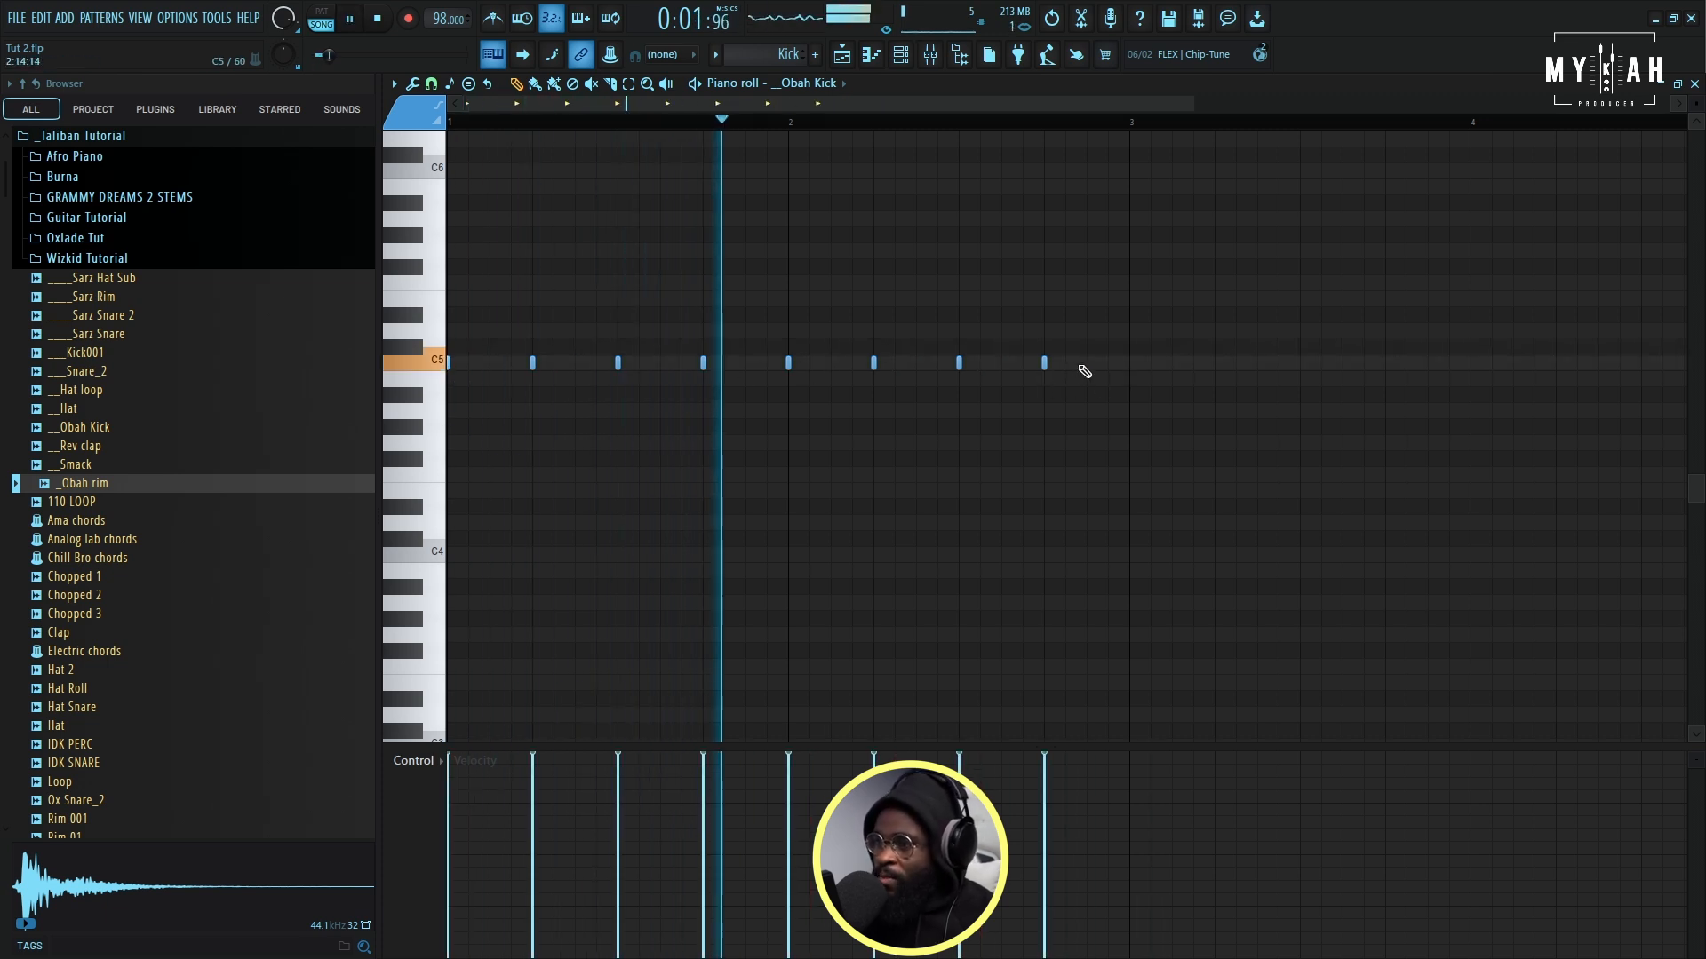
pyautogui.press('space')
pyautogui.click(1087, 362)
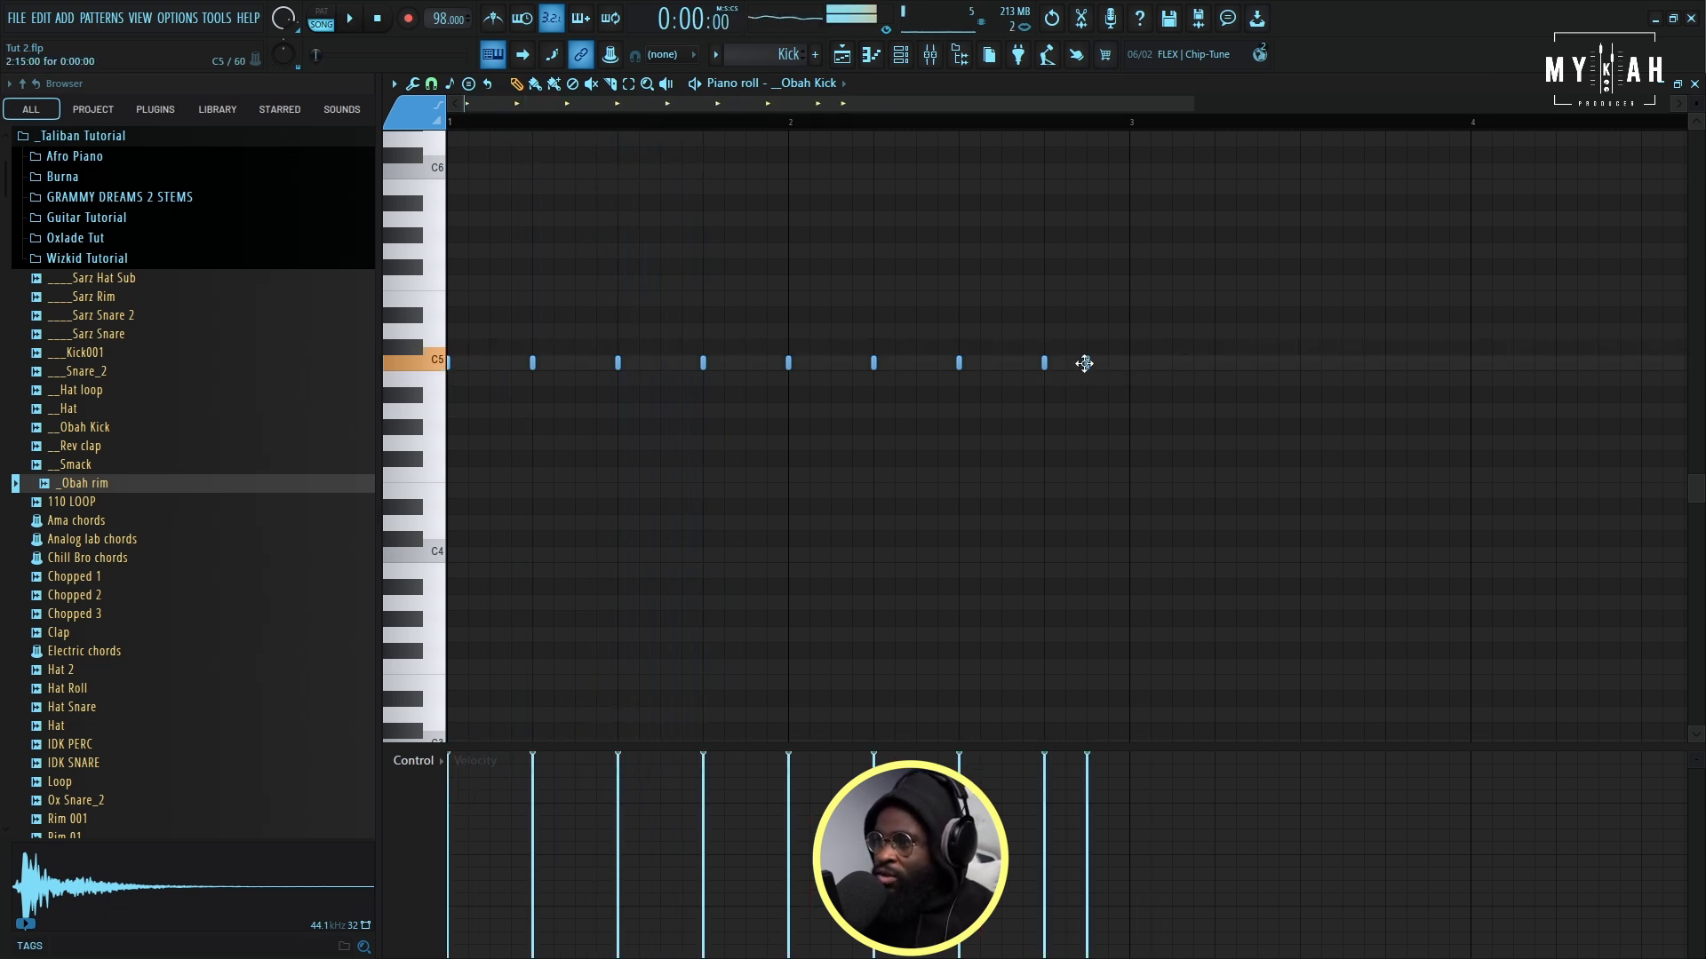
pyautogui.press('space')
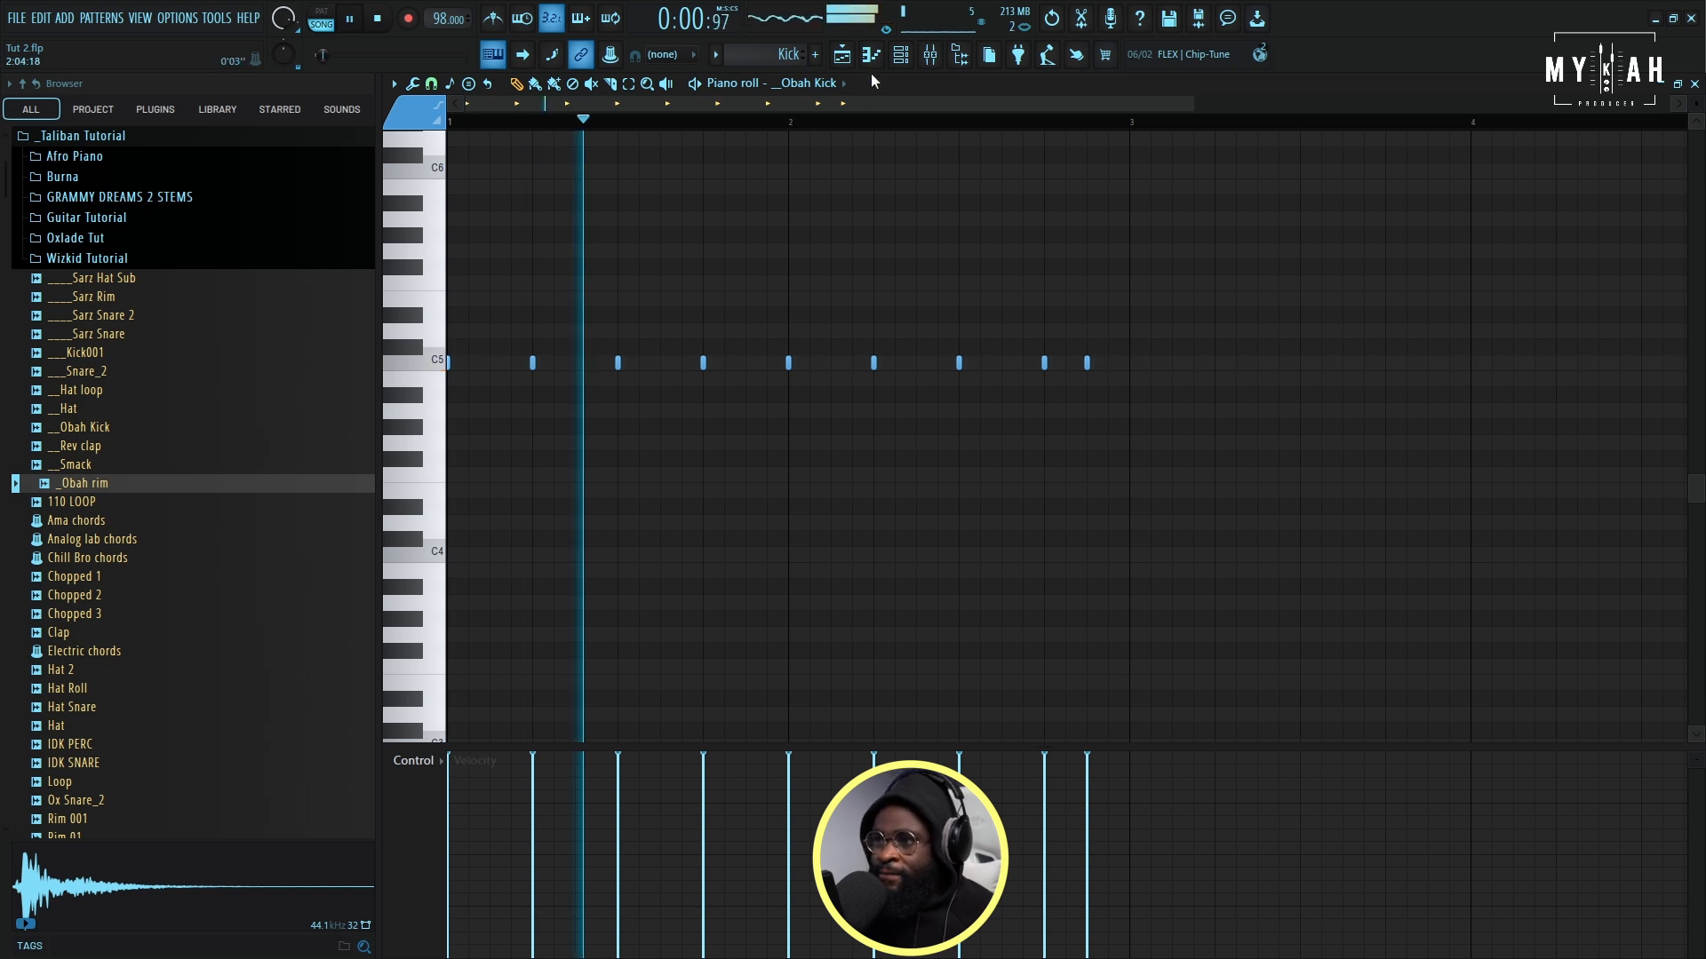
# - Repeat the Kick pattern along playlist track 3 up to the end of the vocal clip and play the arrangement
pyautogui.click(842, 54)
pyautogui.moveTo(656, 278)
pyautogui.mouseDown()
pyautogui.moveTo(1141, 258)
pyautogui.moveTo(1064, 244)
pyautogui.mouseUp()
pyautogui.press('space')
pyautogui.moveTo(1134, 103); pyautogui.dragTo(977, 102)
pyautogui.press('space')
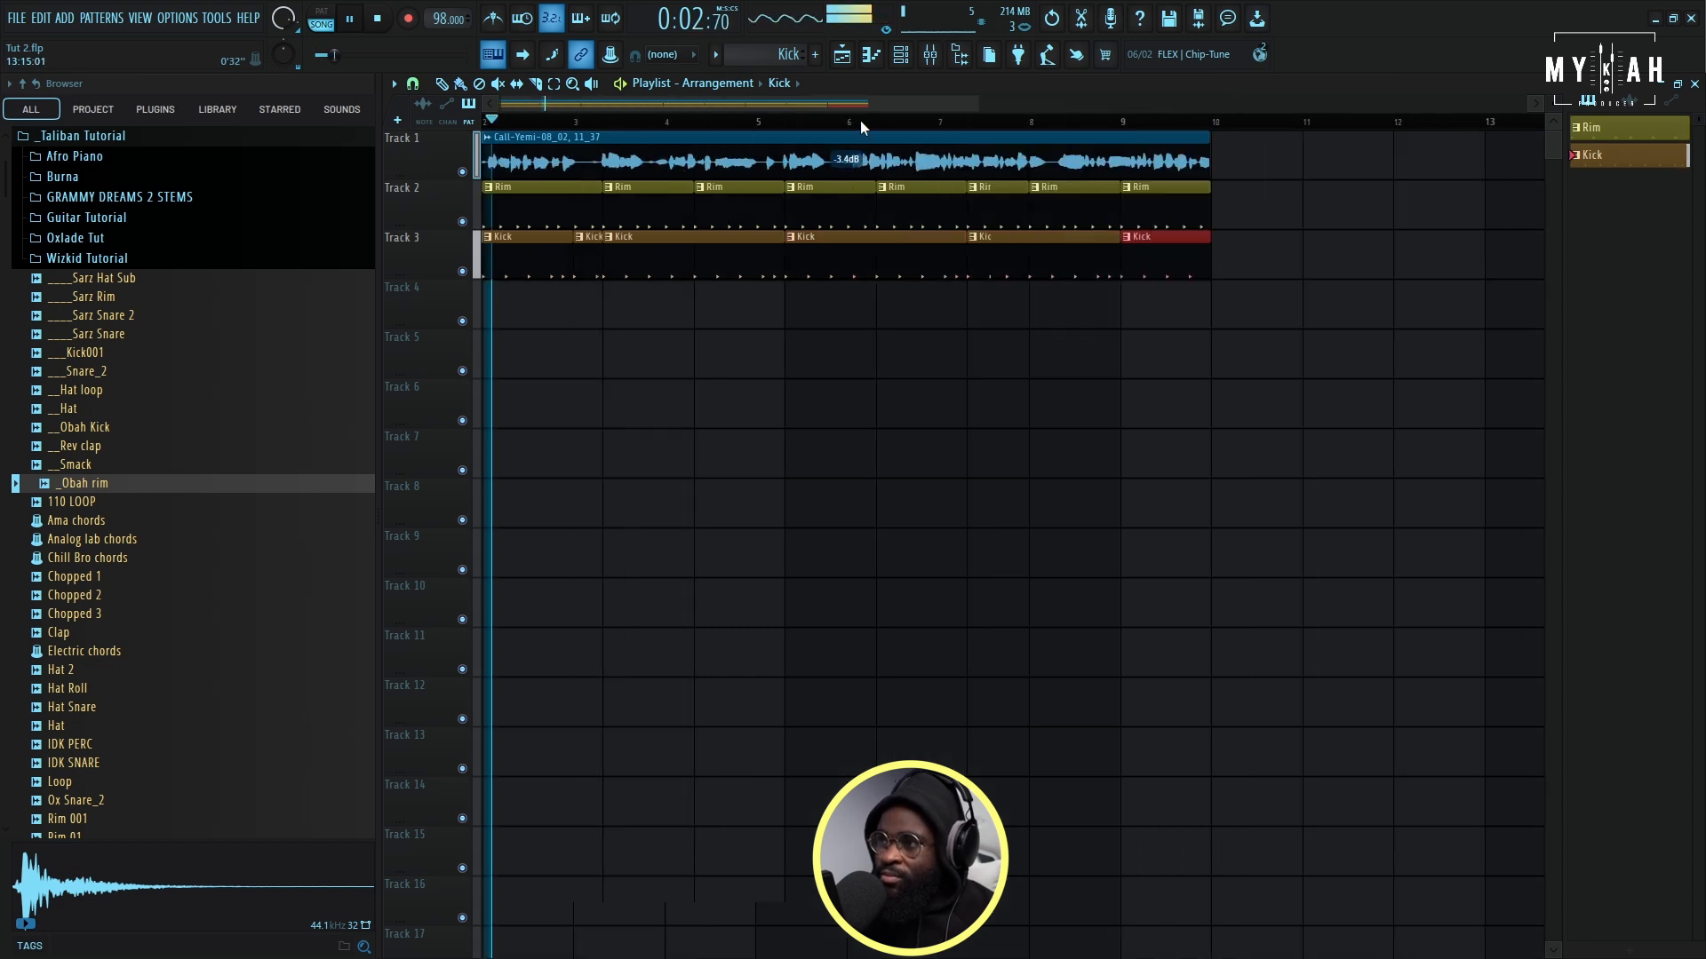
# - Load Fruity Soft Clipper in the Master track's first effect slot, raise its threshold, and listen to the arrangement in the playlist
pyautogui.click(931, 55)
pyautogui.press('space')
pyautogui.click(393, 140)
pyautogui.moveTo(436, 162)
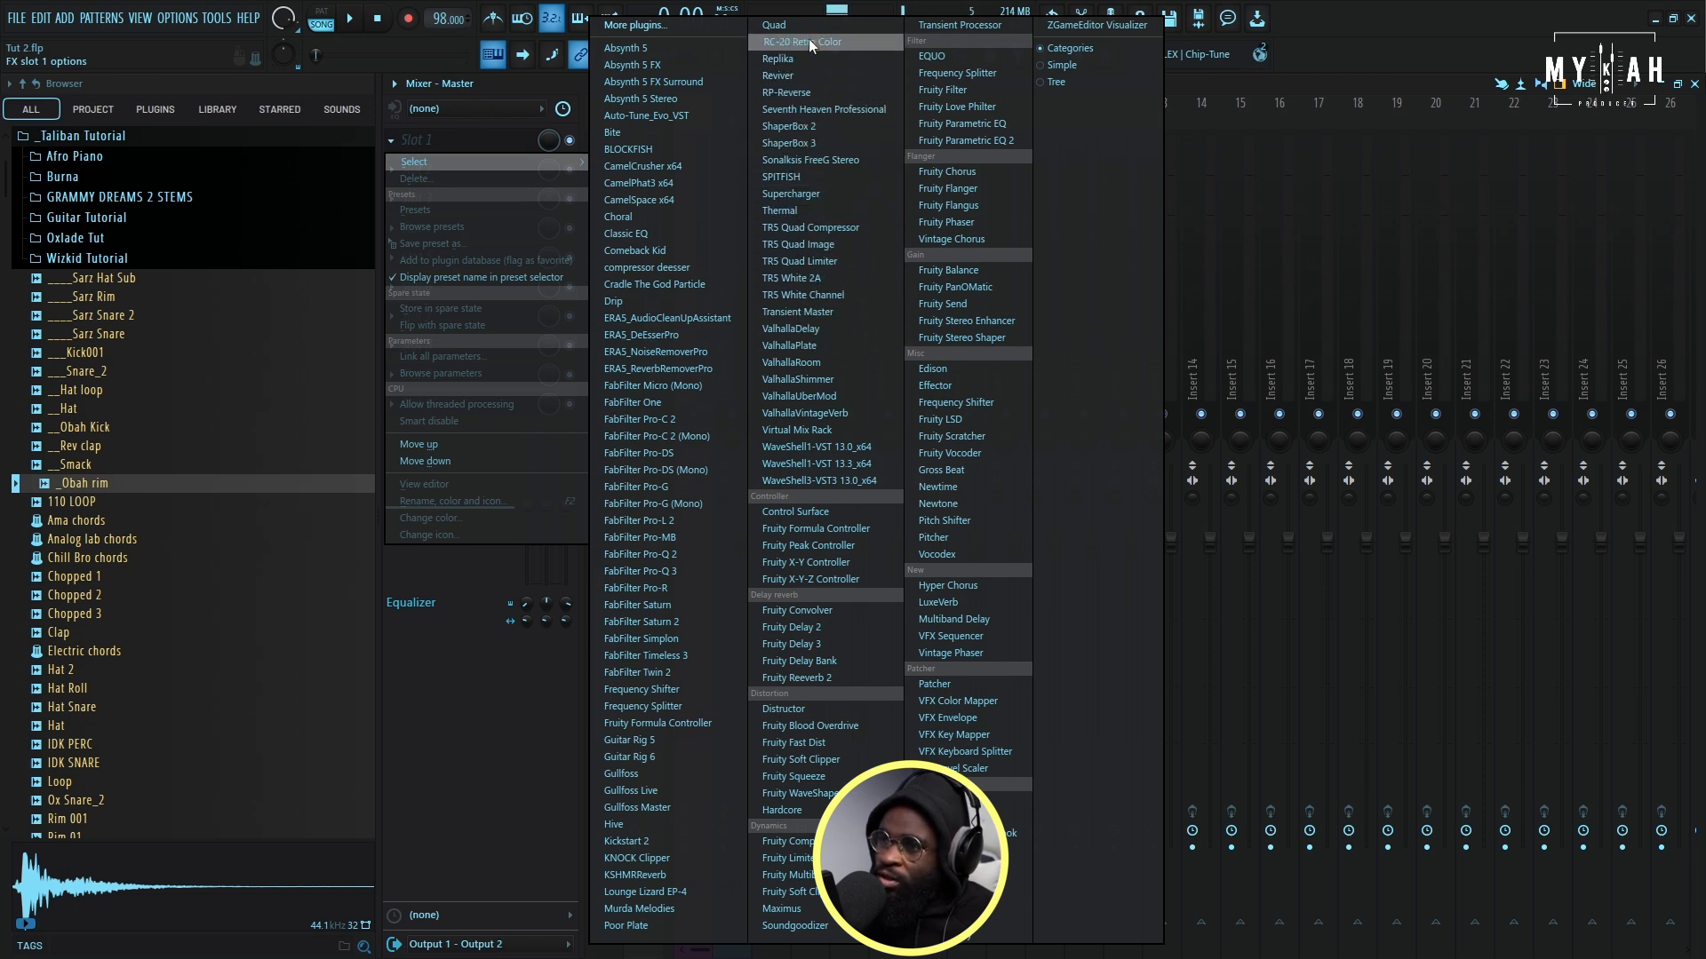
pyautogui.click(786, 892)
pyautogui.moveTo(460, 285); pyautogui.dragTo(460, 249)
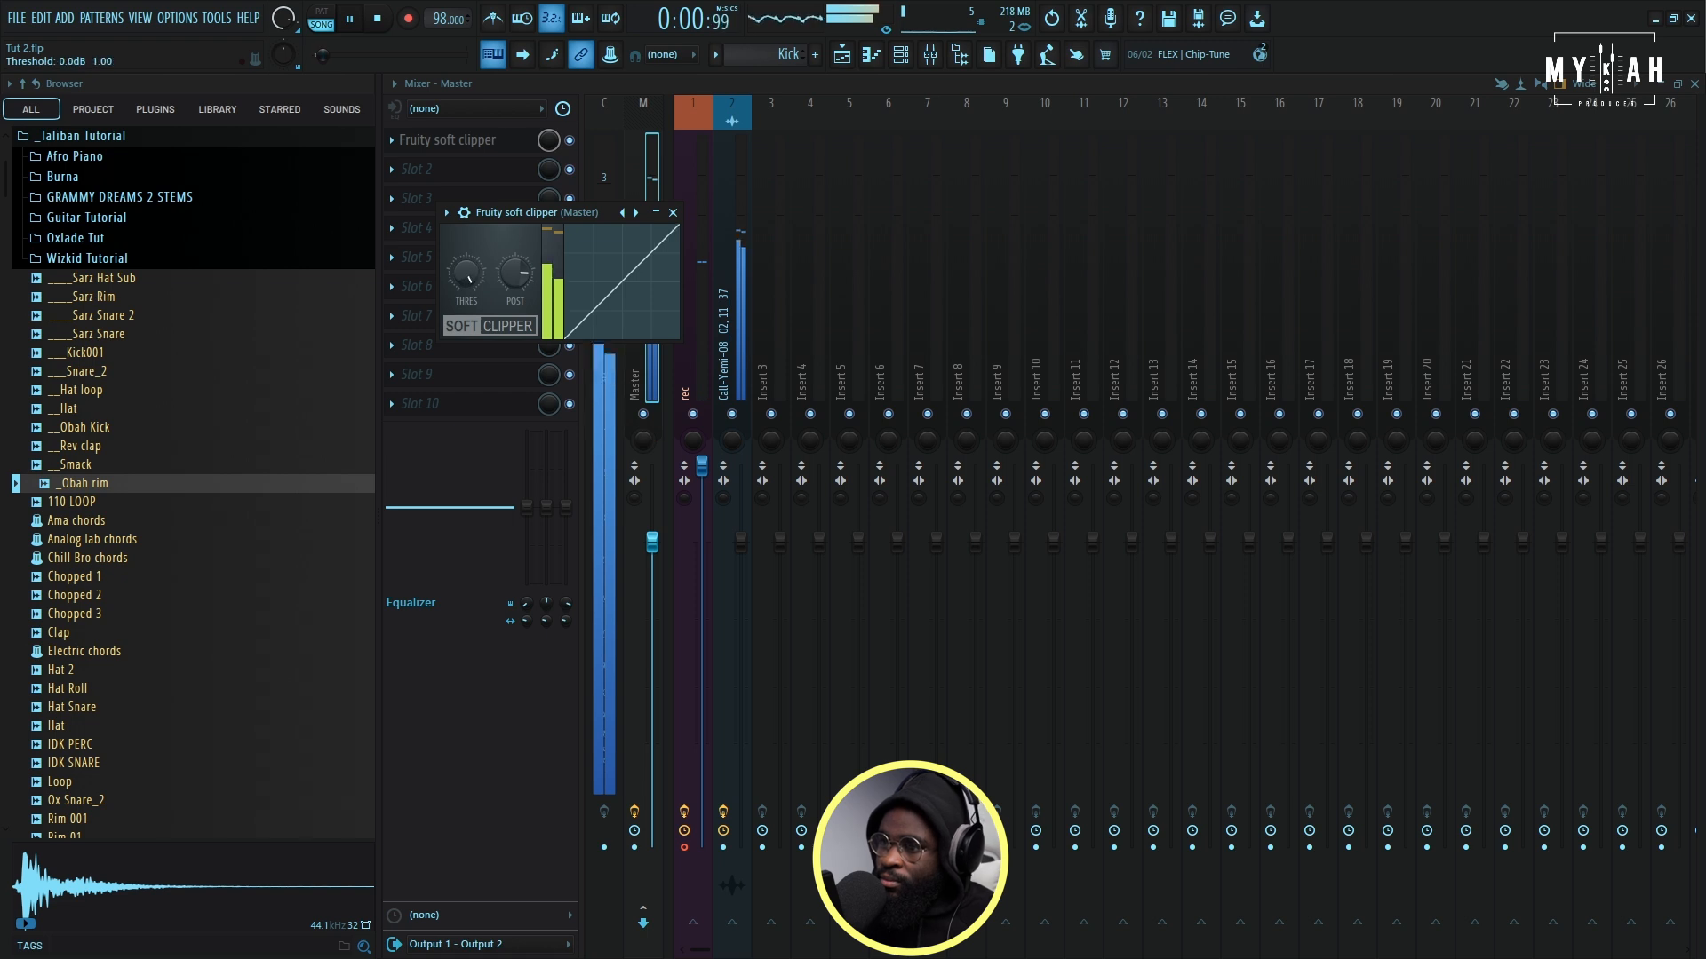
pyautogui.click(859, 55)
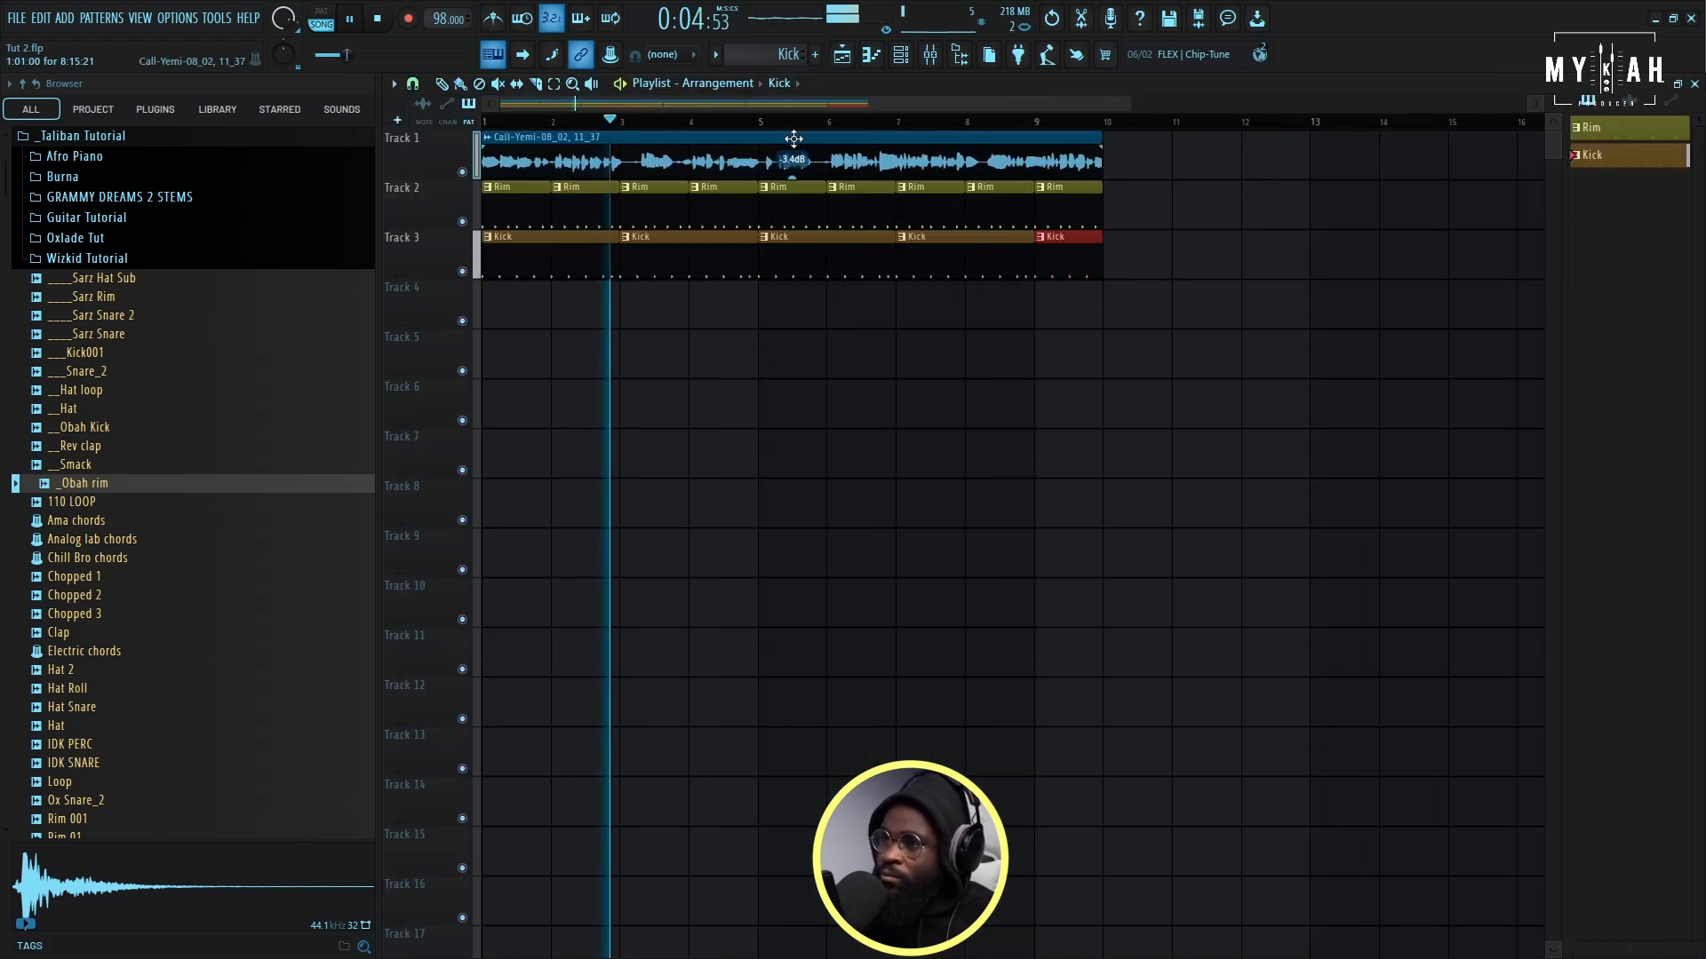
pyautogui.scroll(2, 951, 121)
pyautogui.press('space')
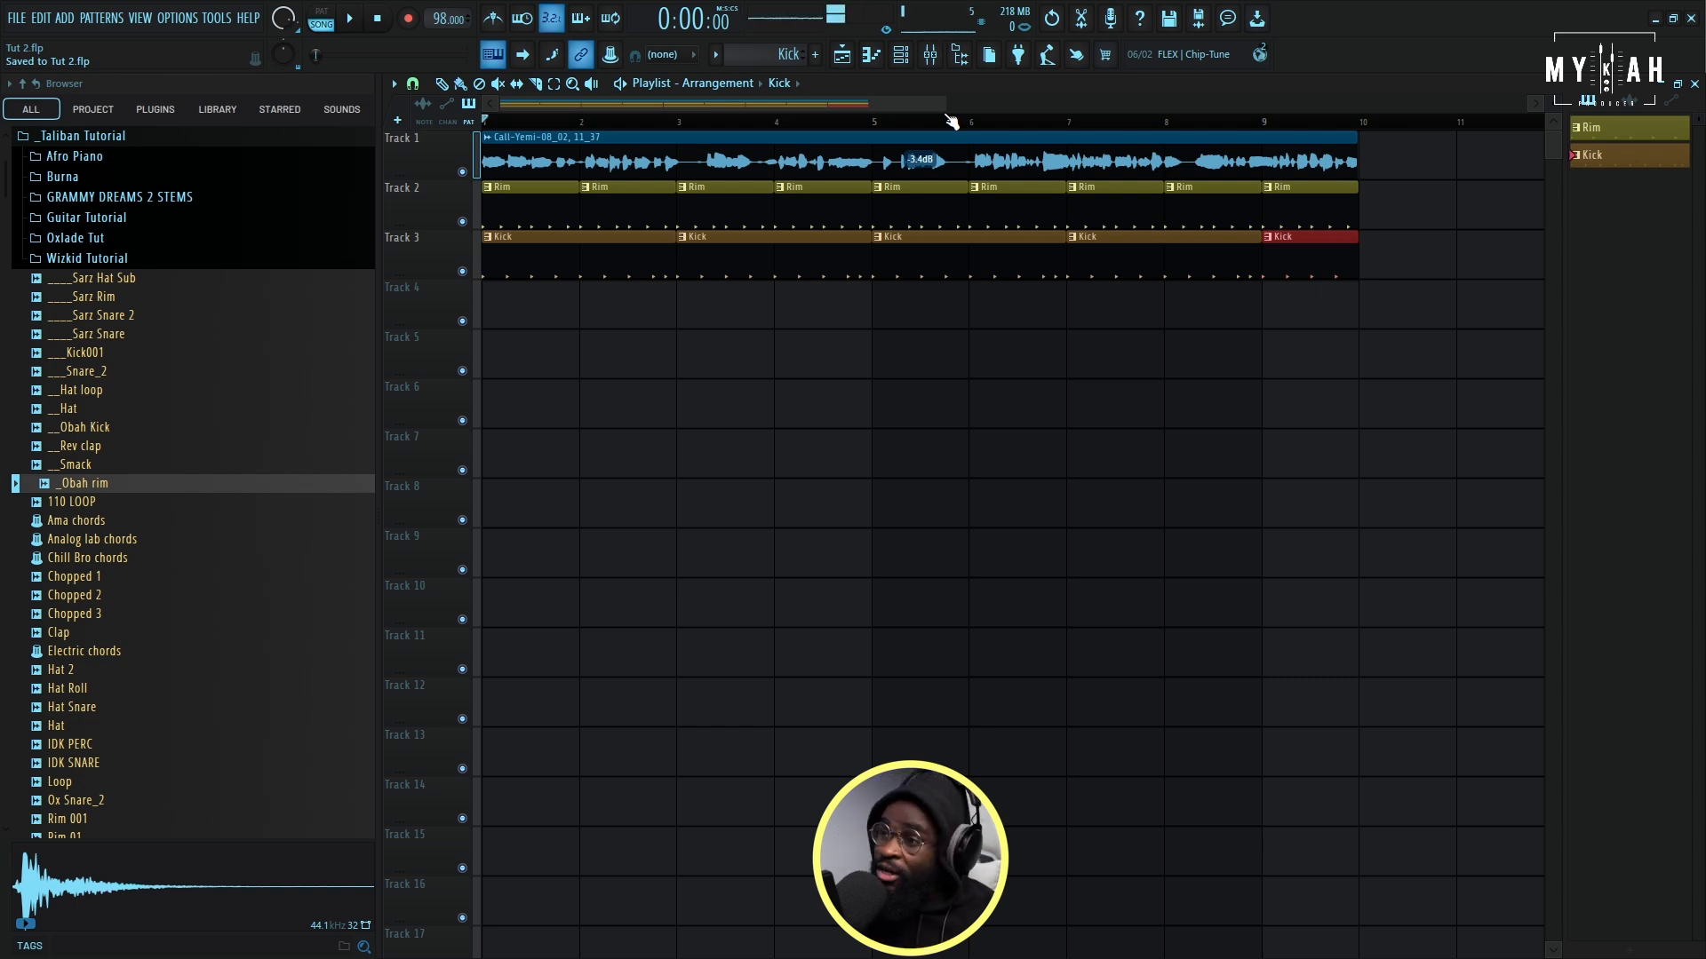
# - Add a LABS instrument channel to the channel rack
pyautogui.click(901, 58)
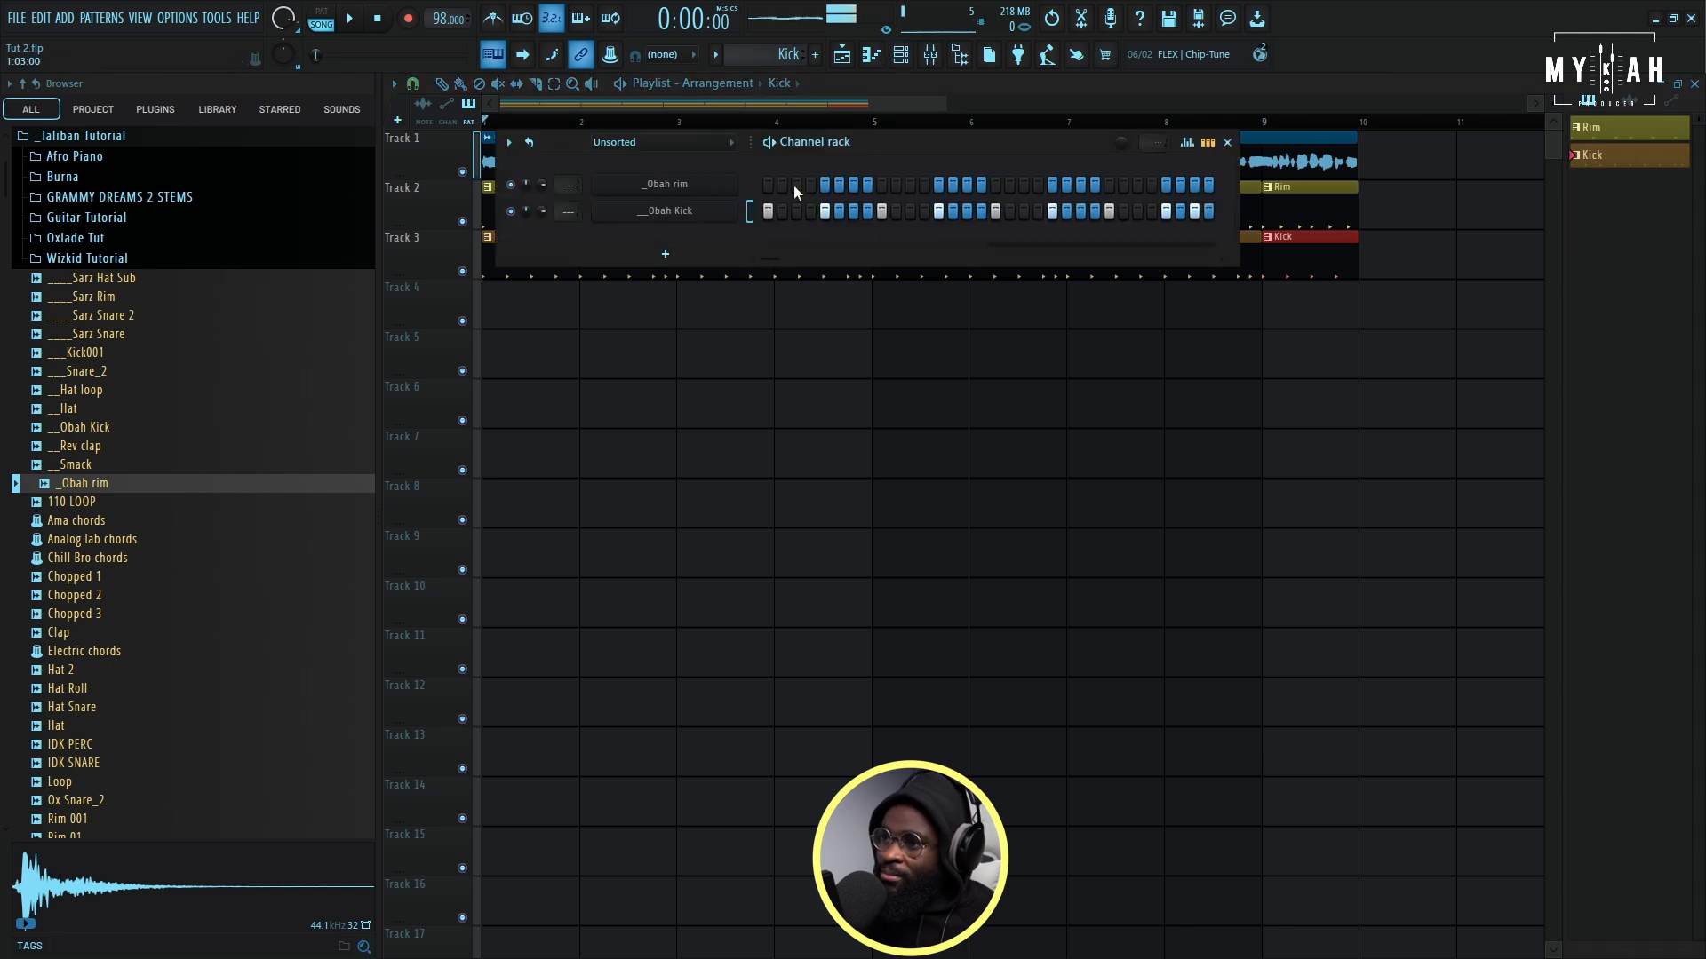
pyautogui.click(632, 214)
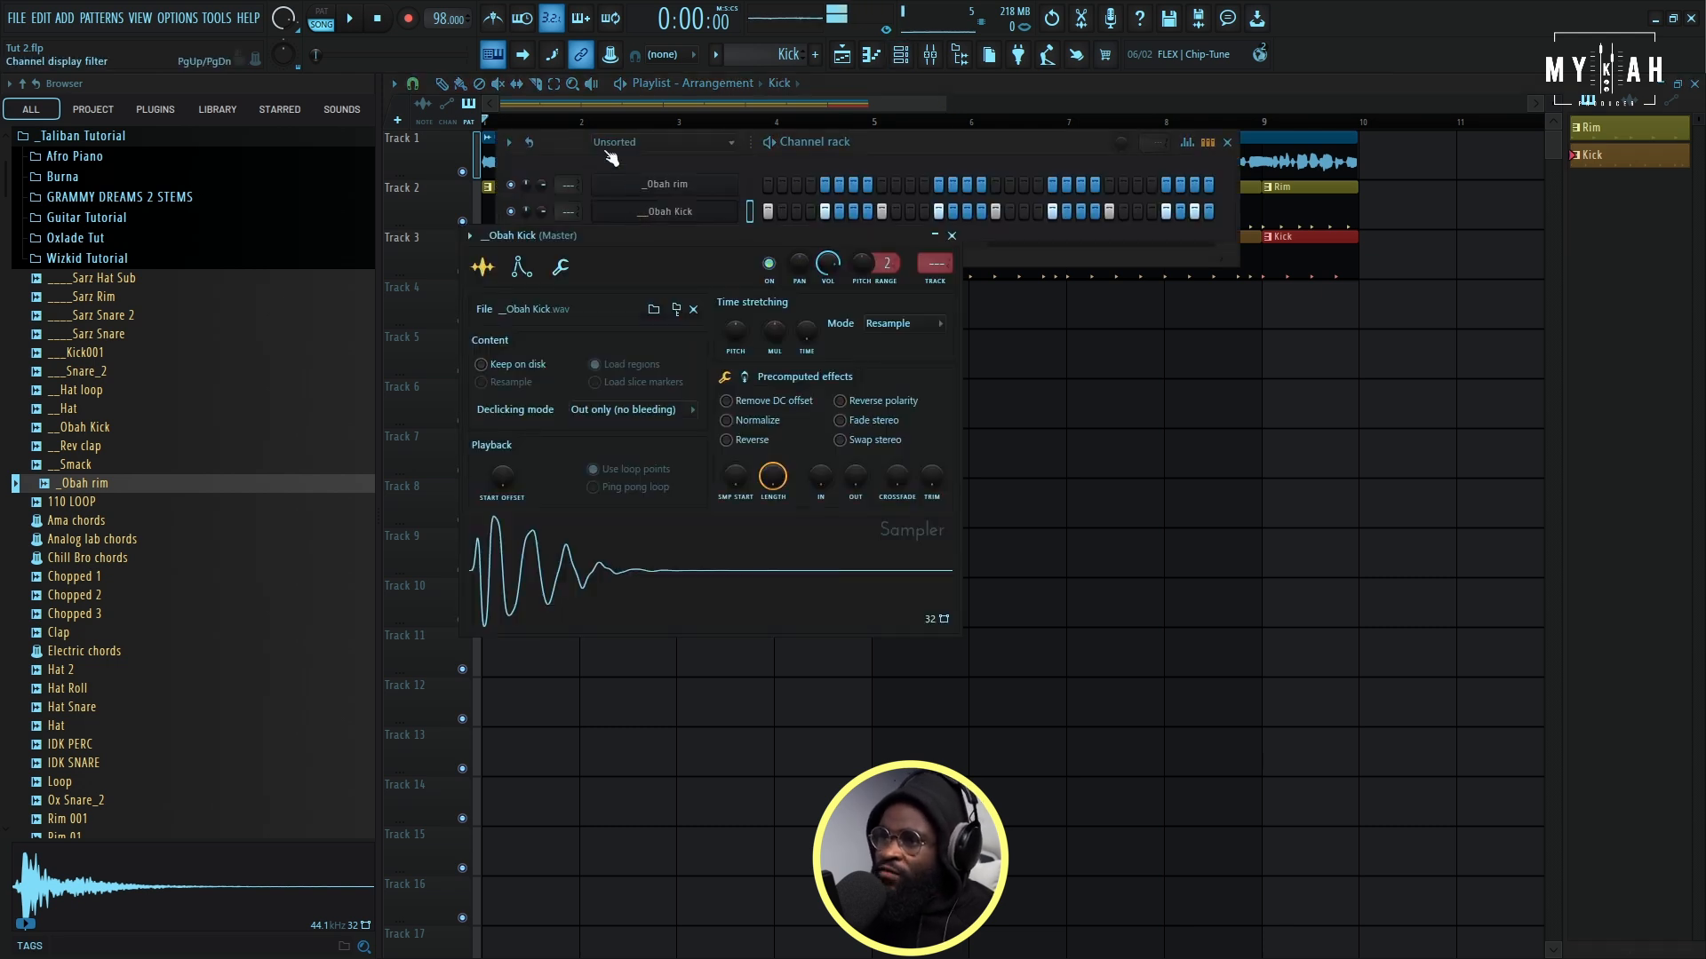
pyautogui.click(608, 149)
pyautogui.click(616, 204)
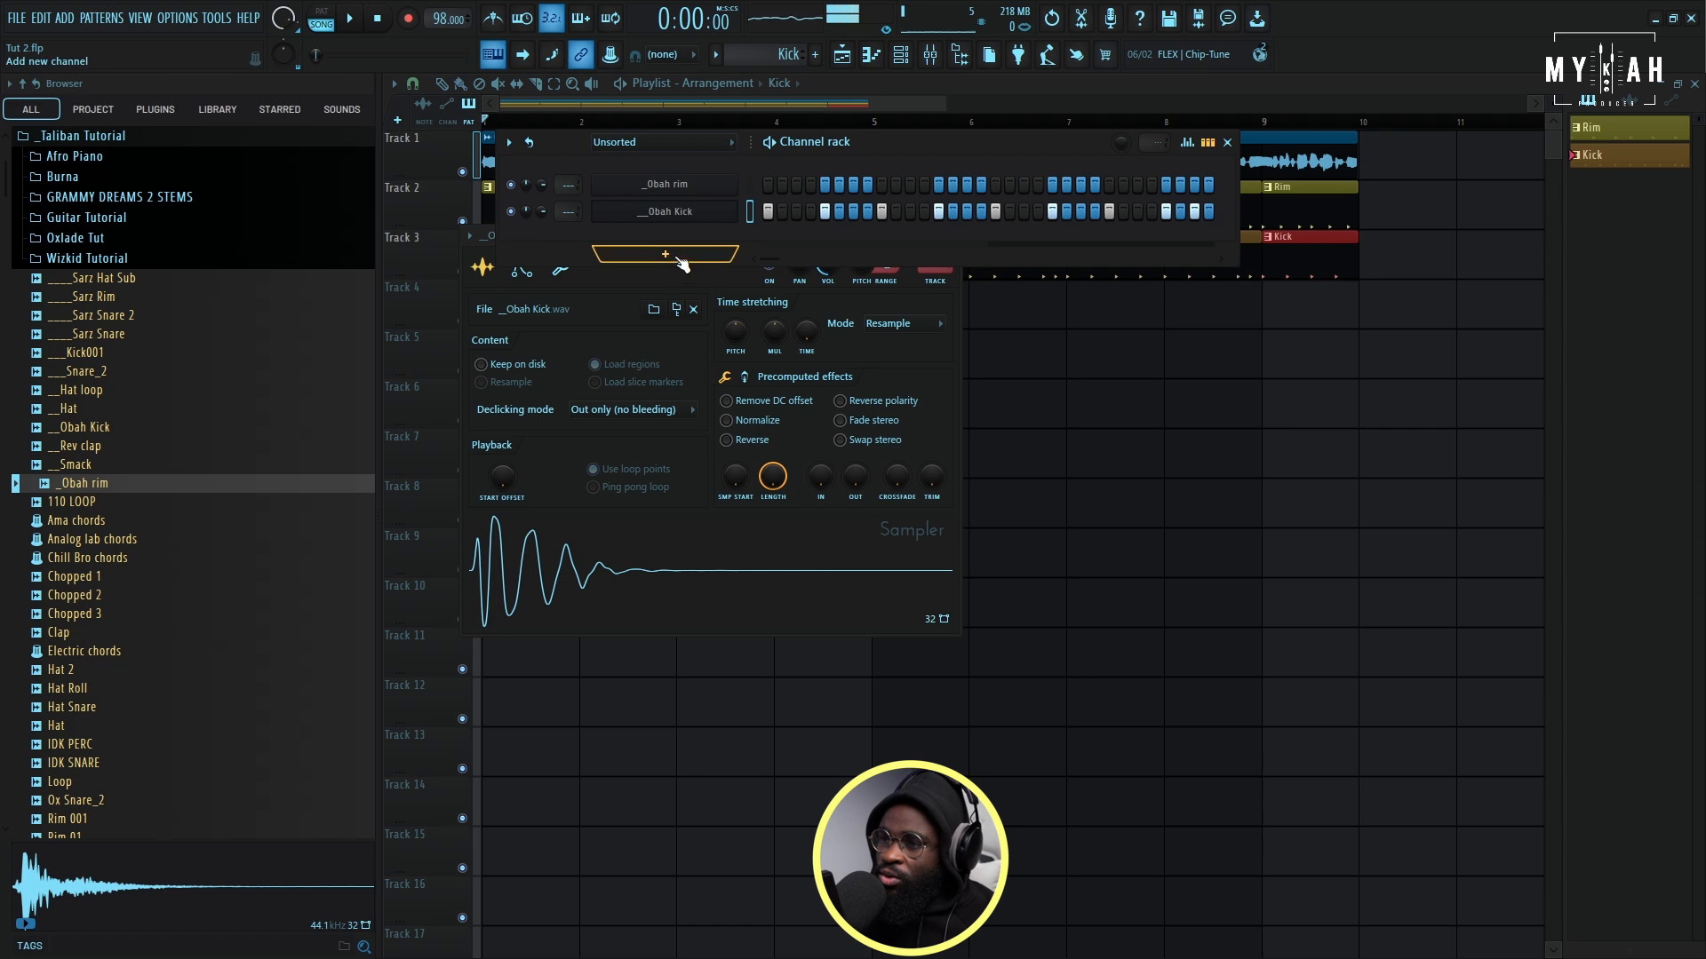
pyautogui.click(680, 259)
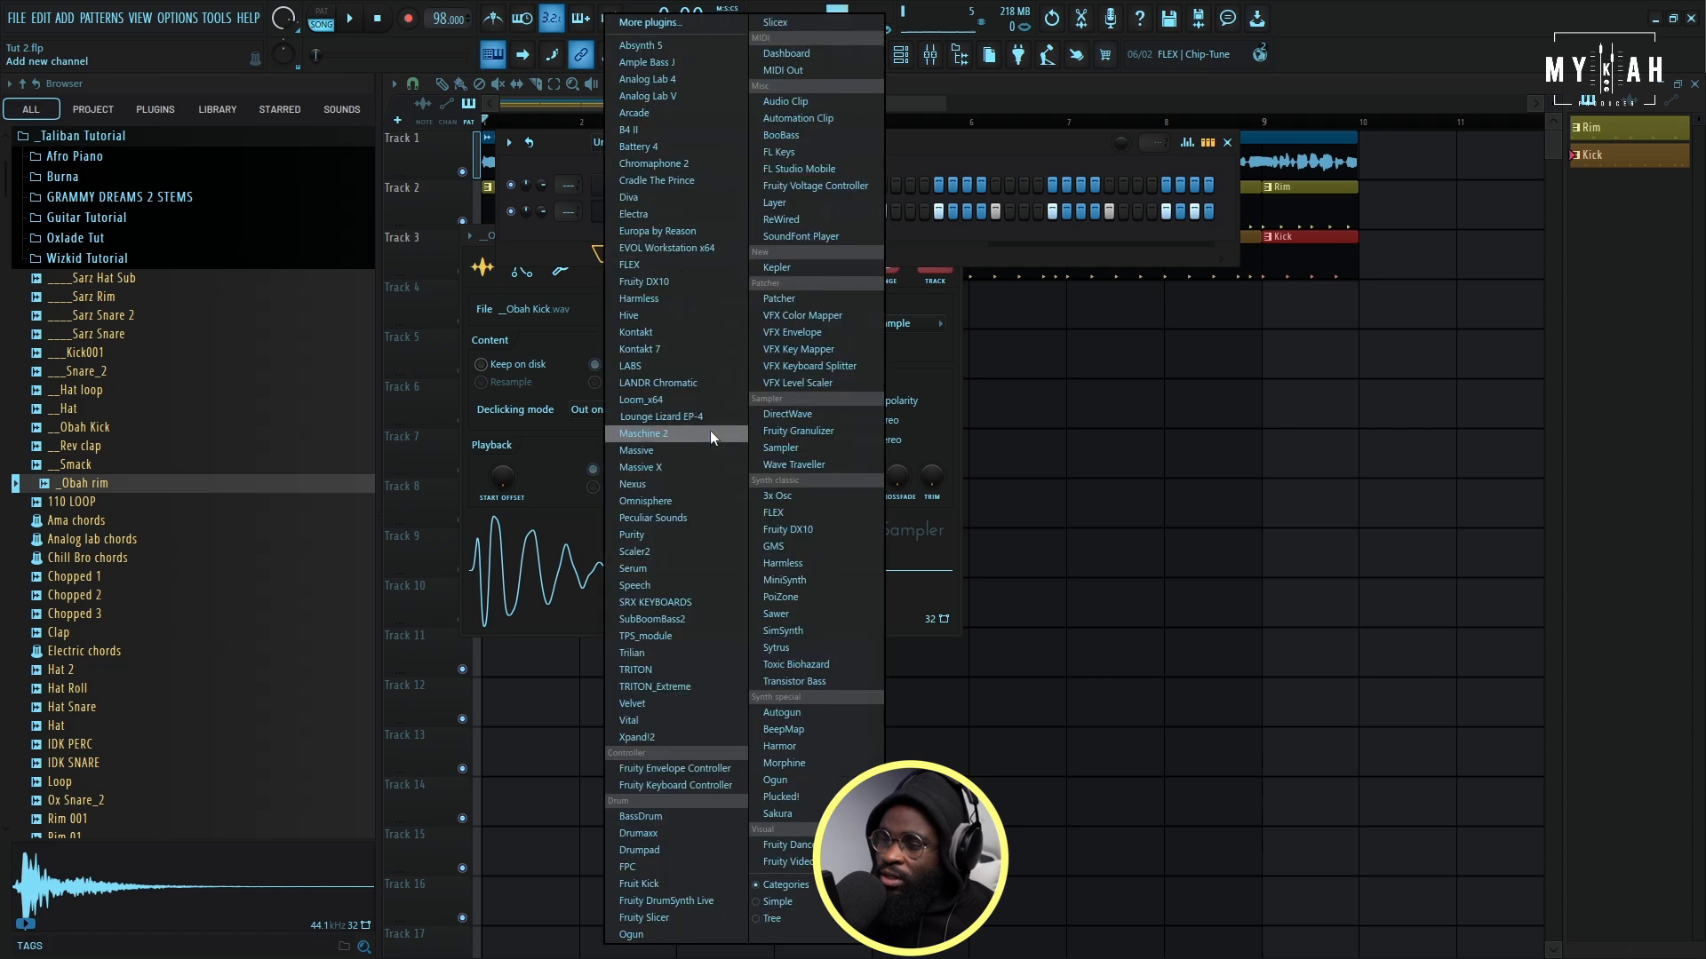
pyautogui.click(638, 365)
# - Create a new green pattern named Piano and place it at the start of playlist track 4
pyautogui.click(715, 55)
pyautogui.click(824, 87)
pyautogui.write('Piano')
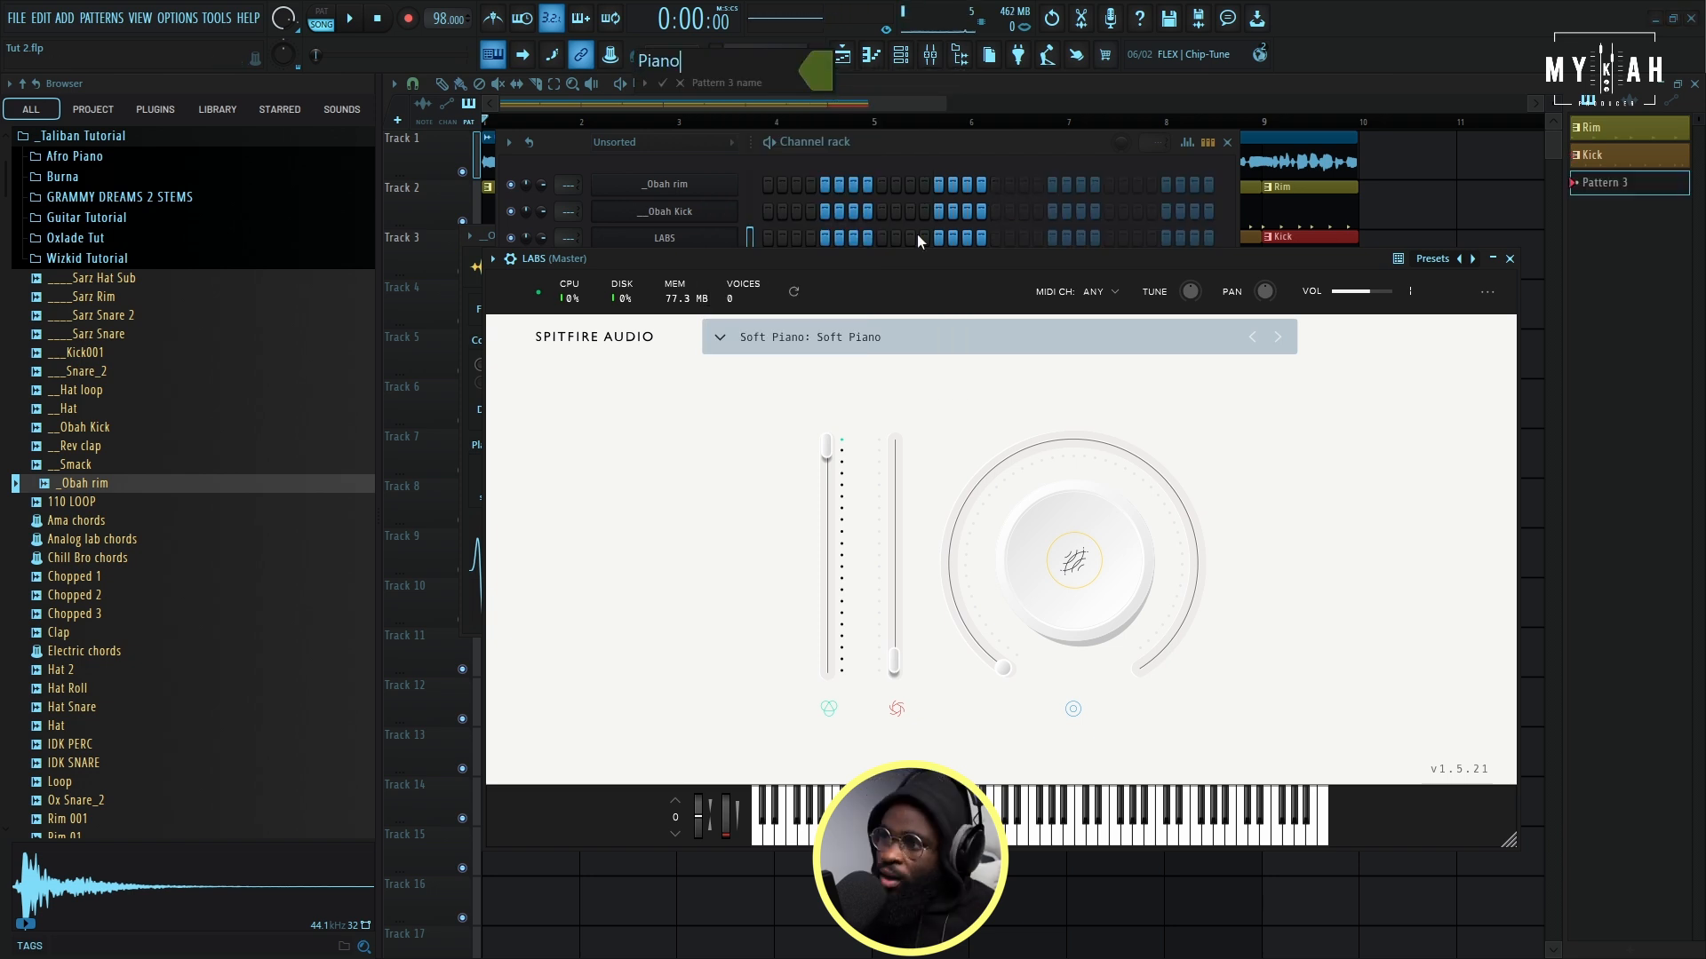
pyautogui.press('Return')
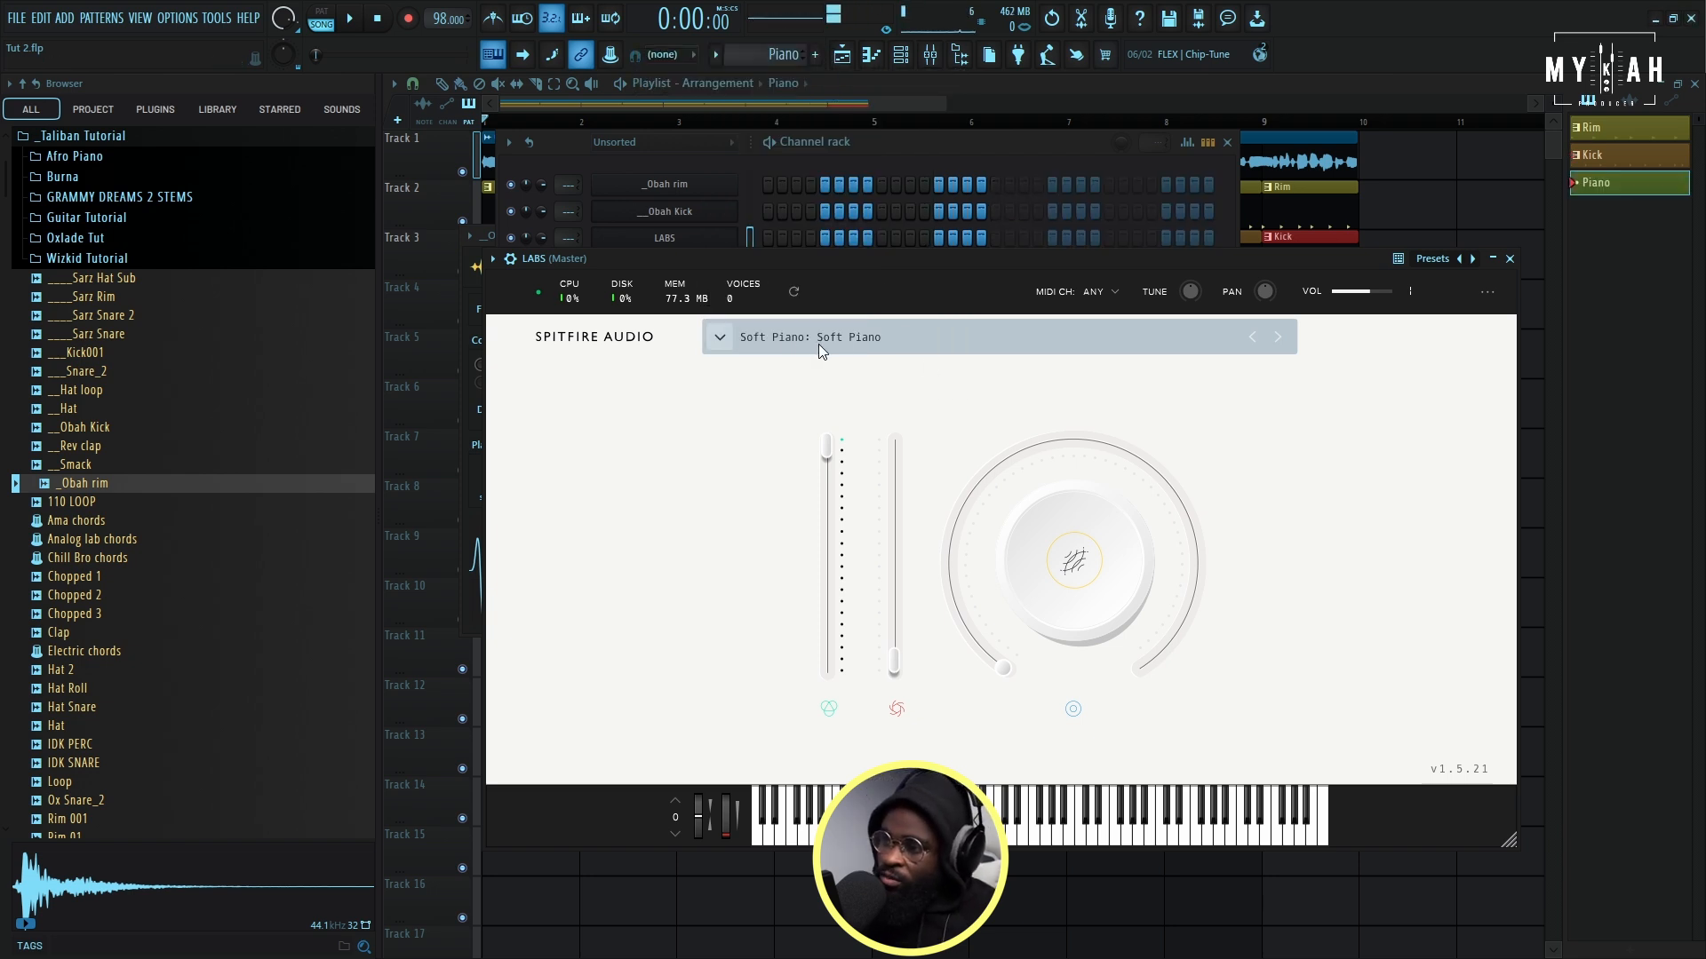
pyautogui.click(601, 103)
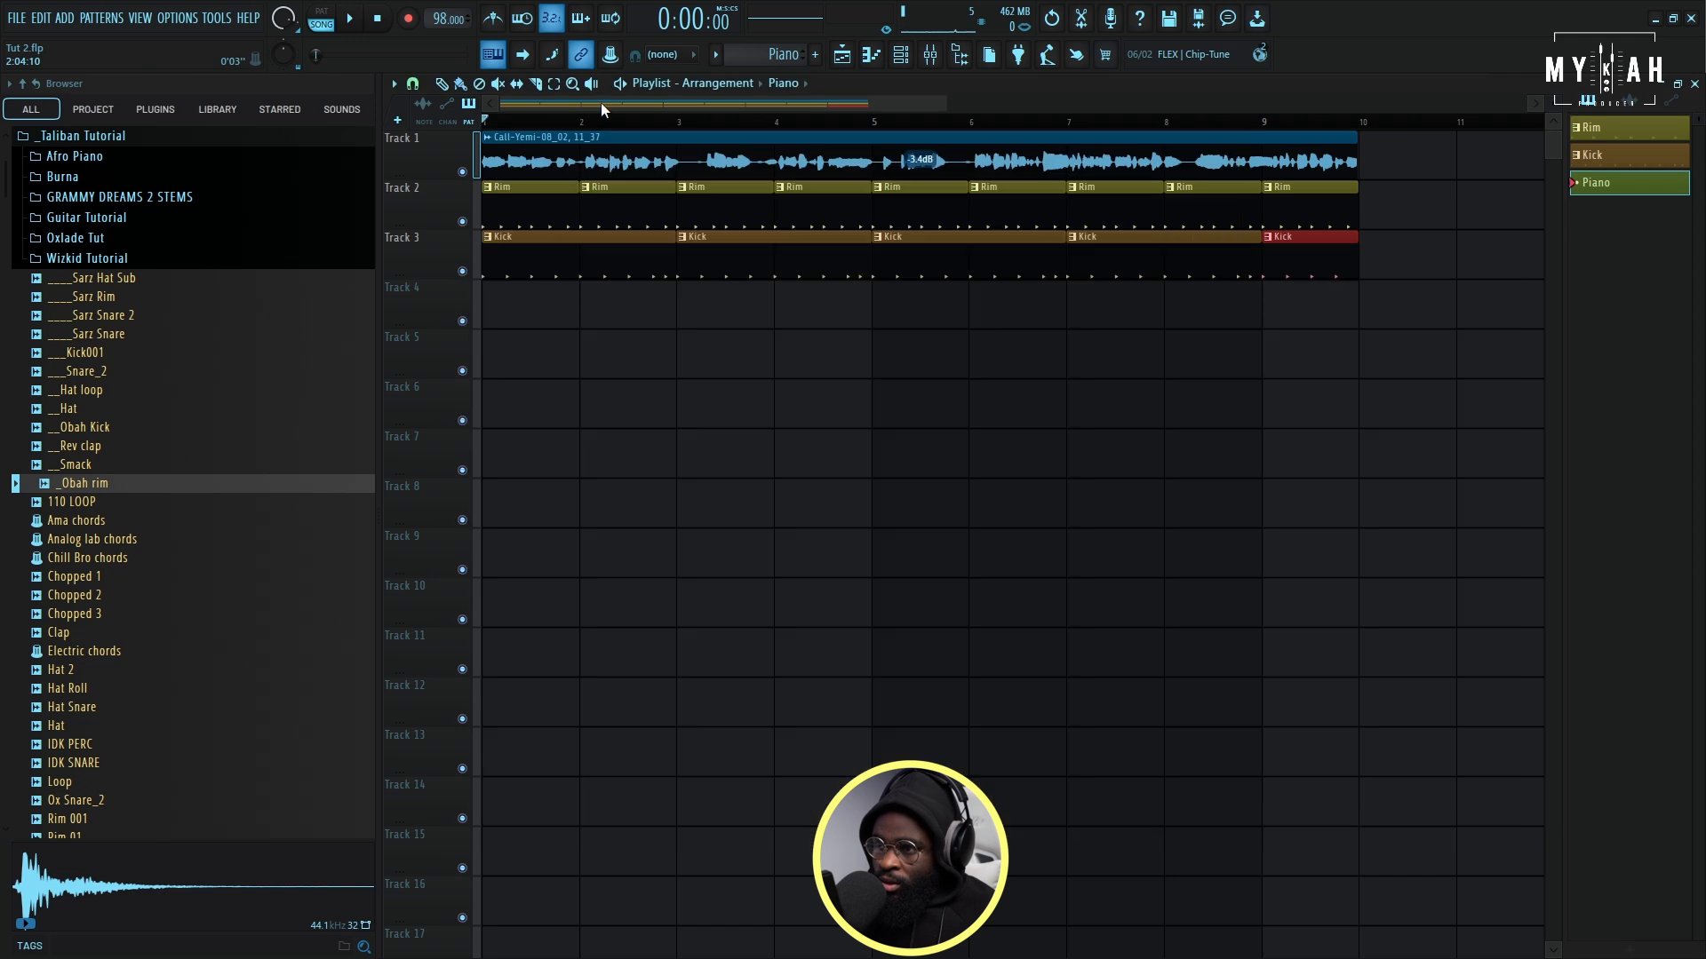
pyautogui.click(498, 304)
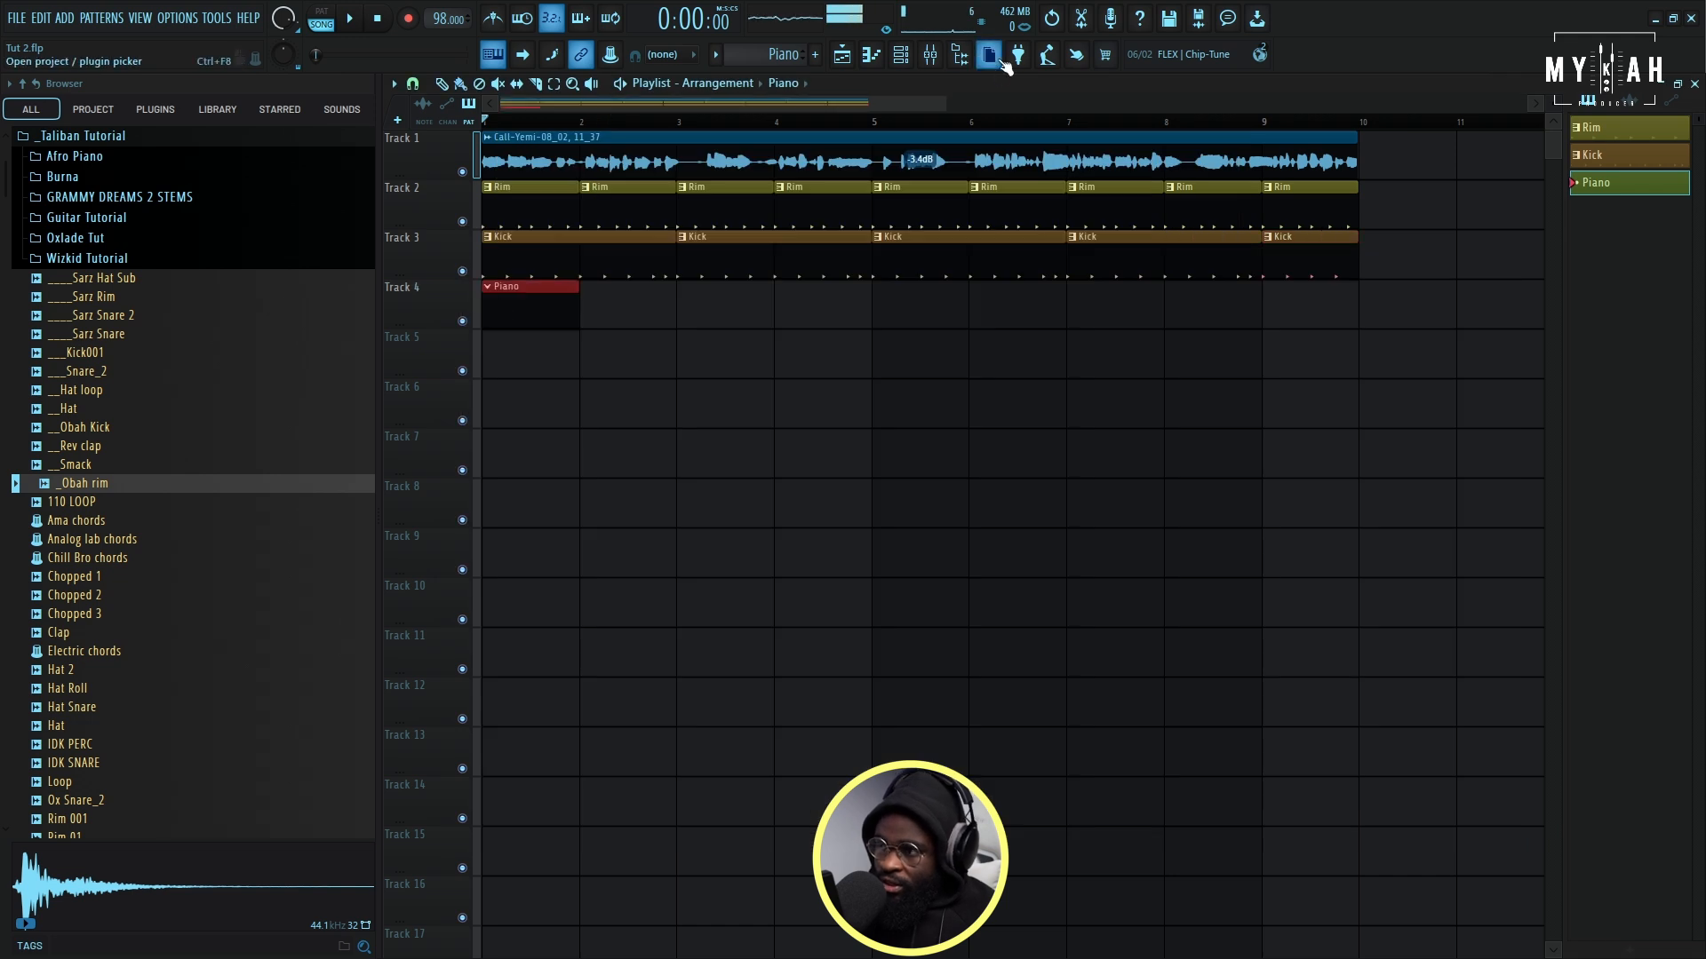
# - Set the LABS channel's root note to A#4 in its wrapper settings while auditioning it against the playing arrangement
pyautogui.click(900, 56)
pyautogui.click(666, 238)
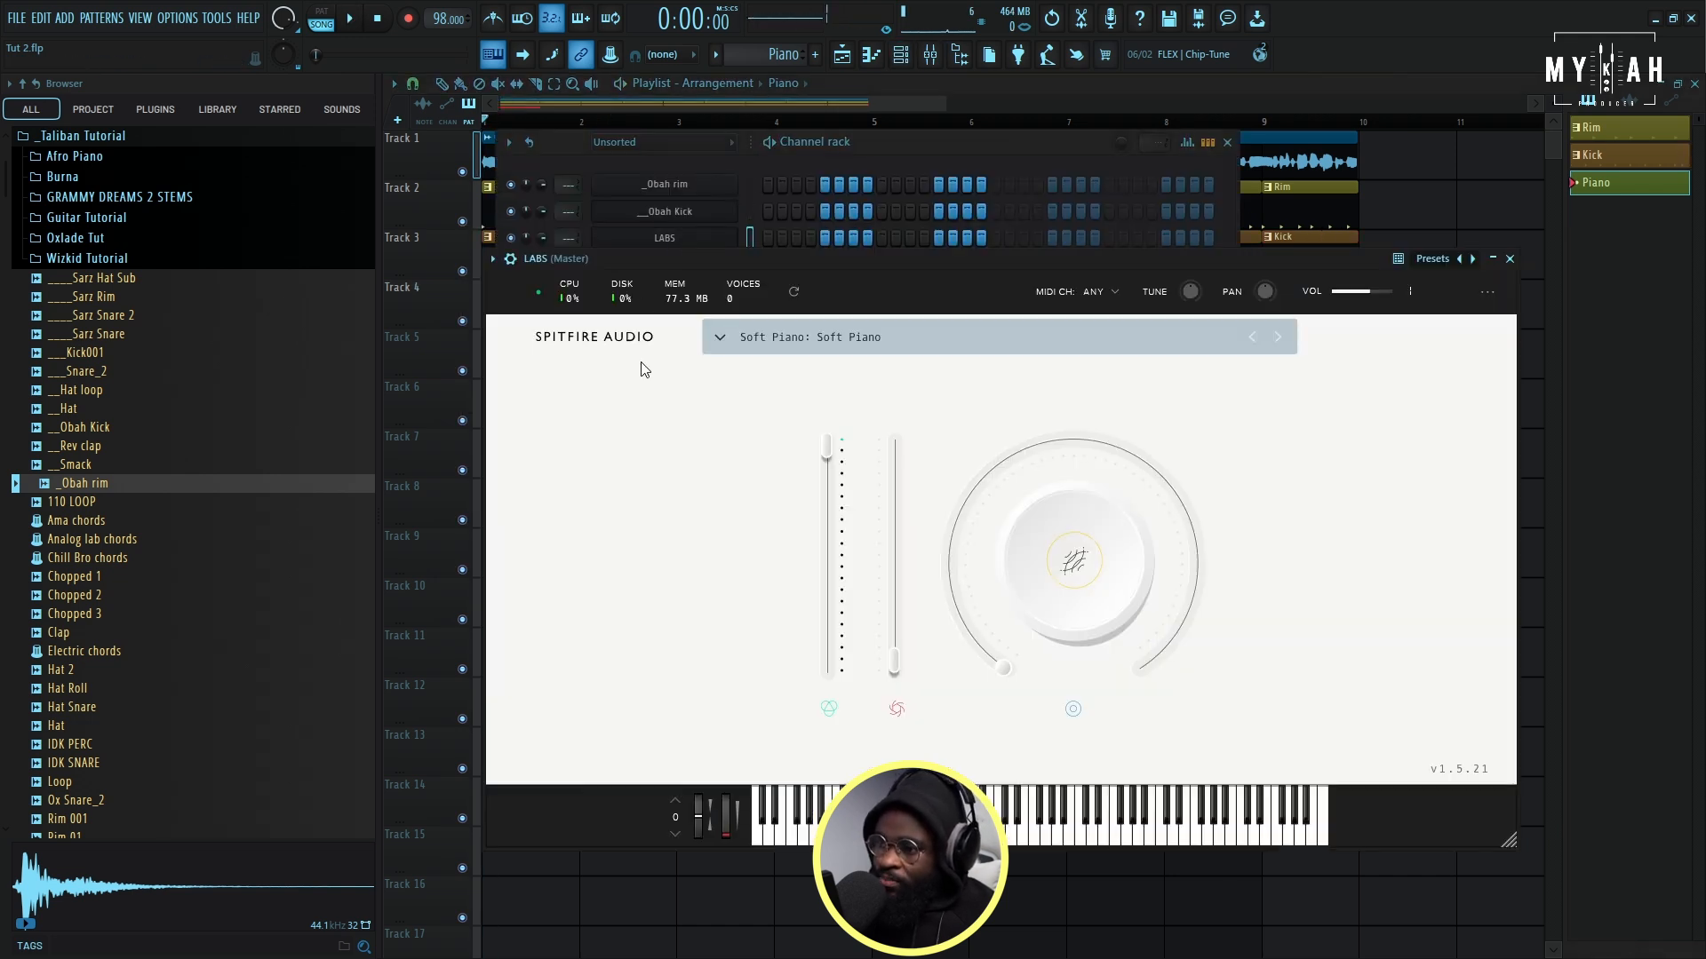
pyautogui.click(509, 258)
pyautogui.click(749, 628)
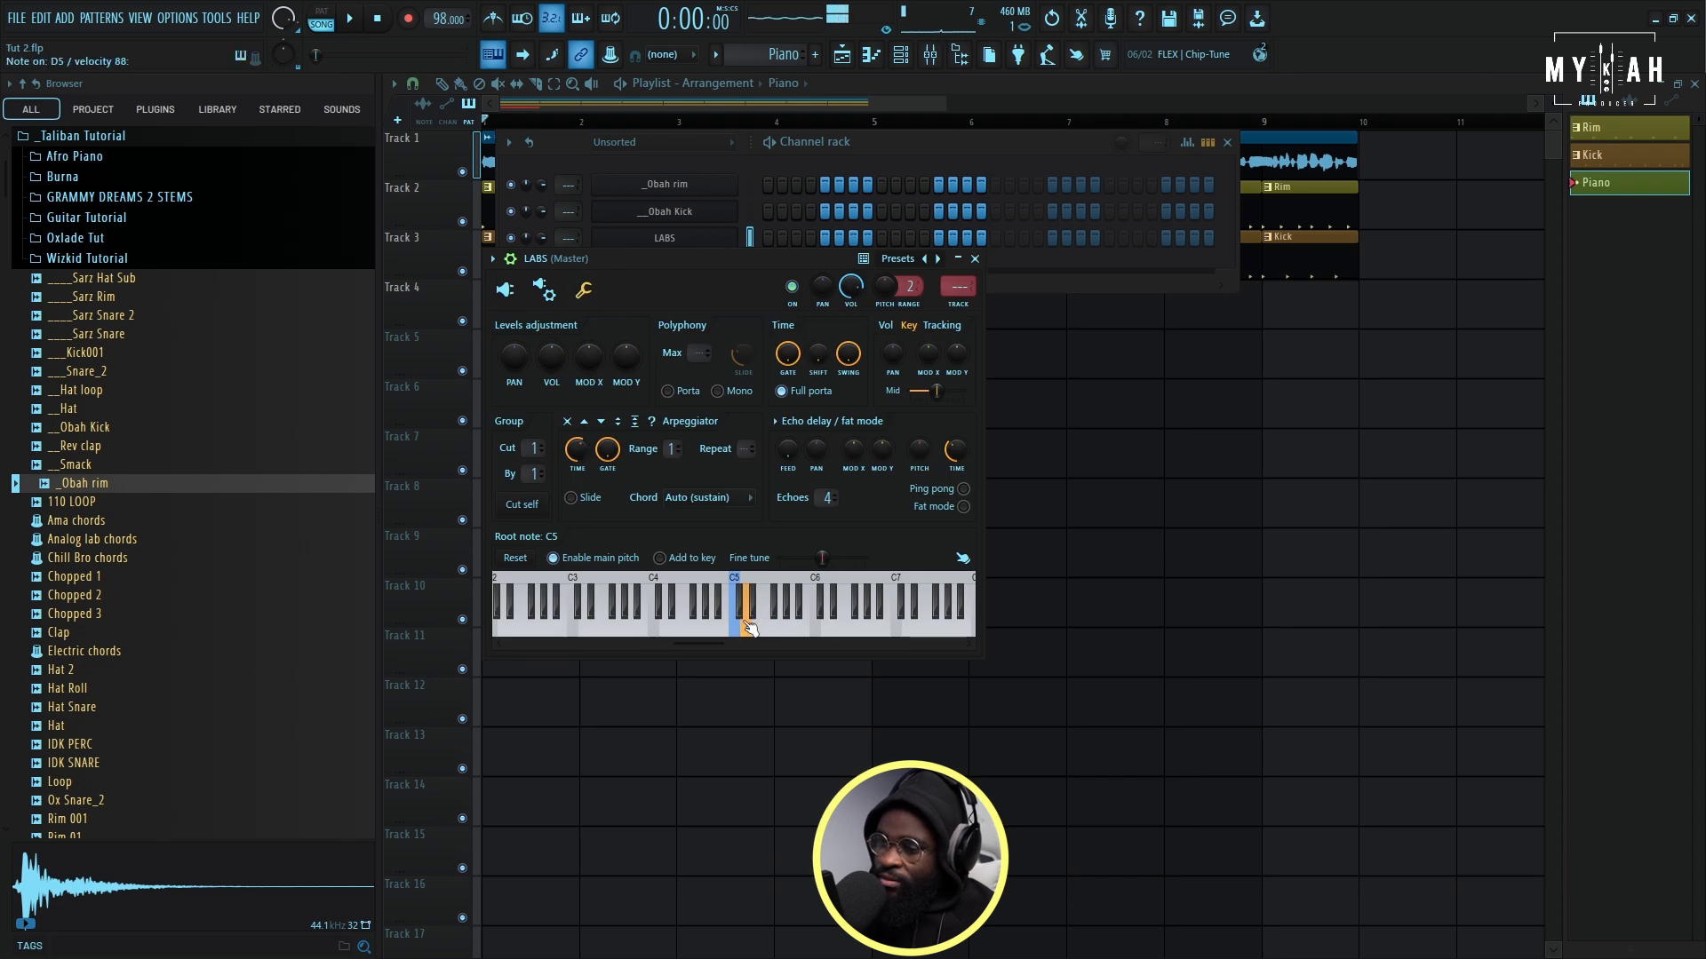
pyautogui.press('space')
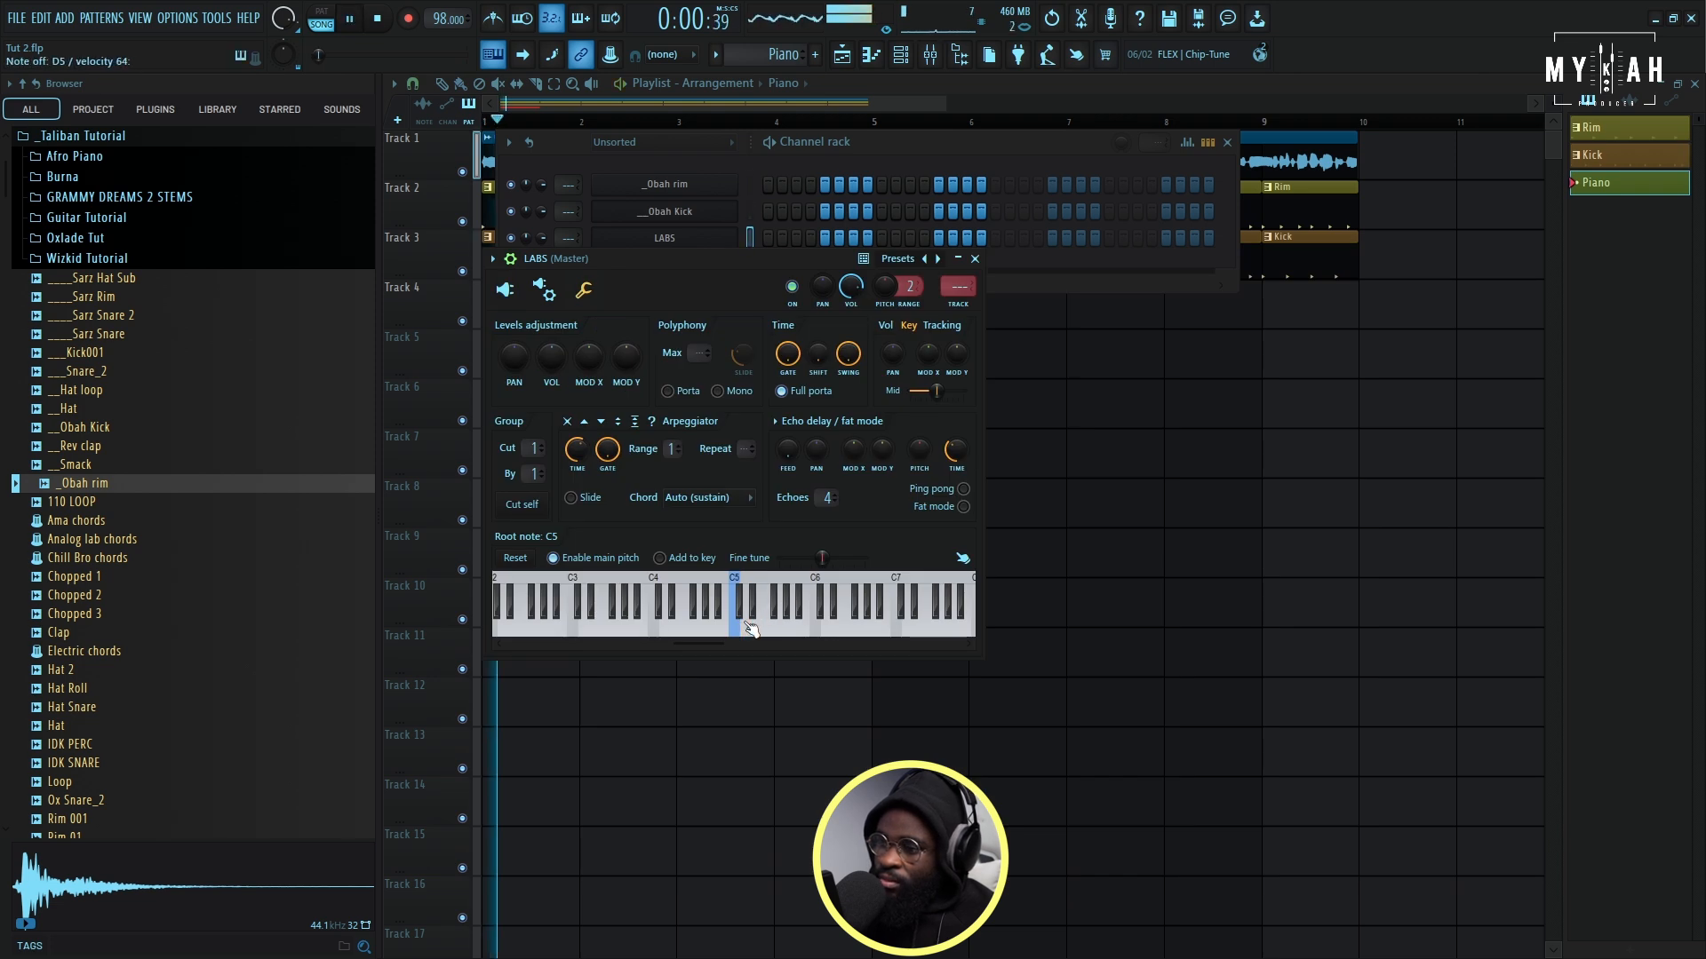
pyautogui.press('space')
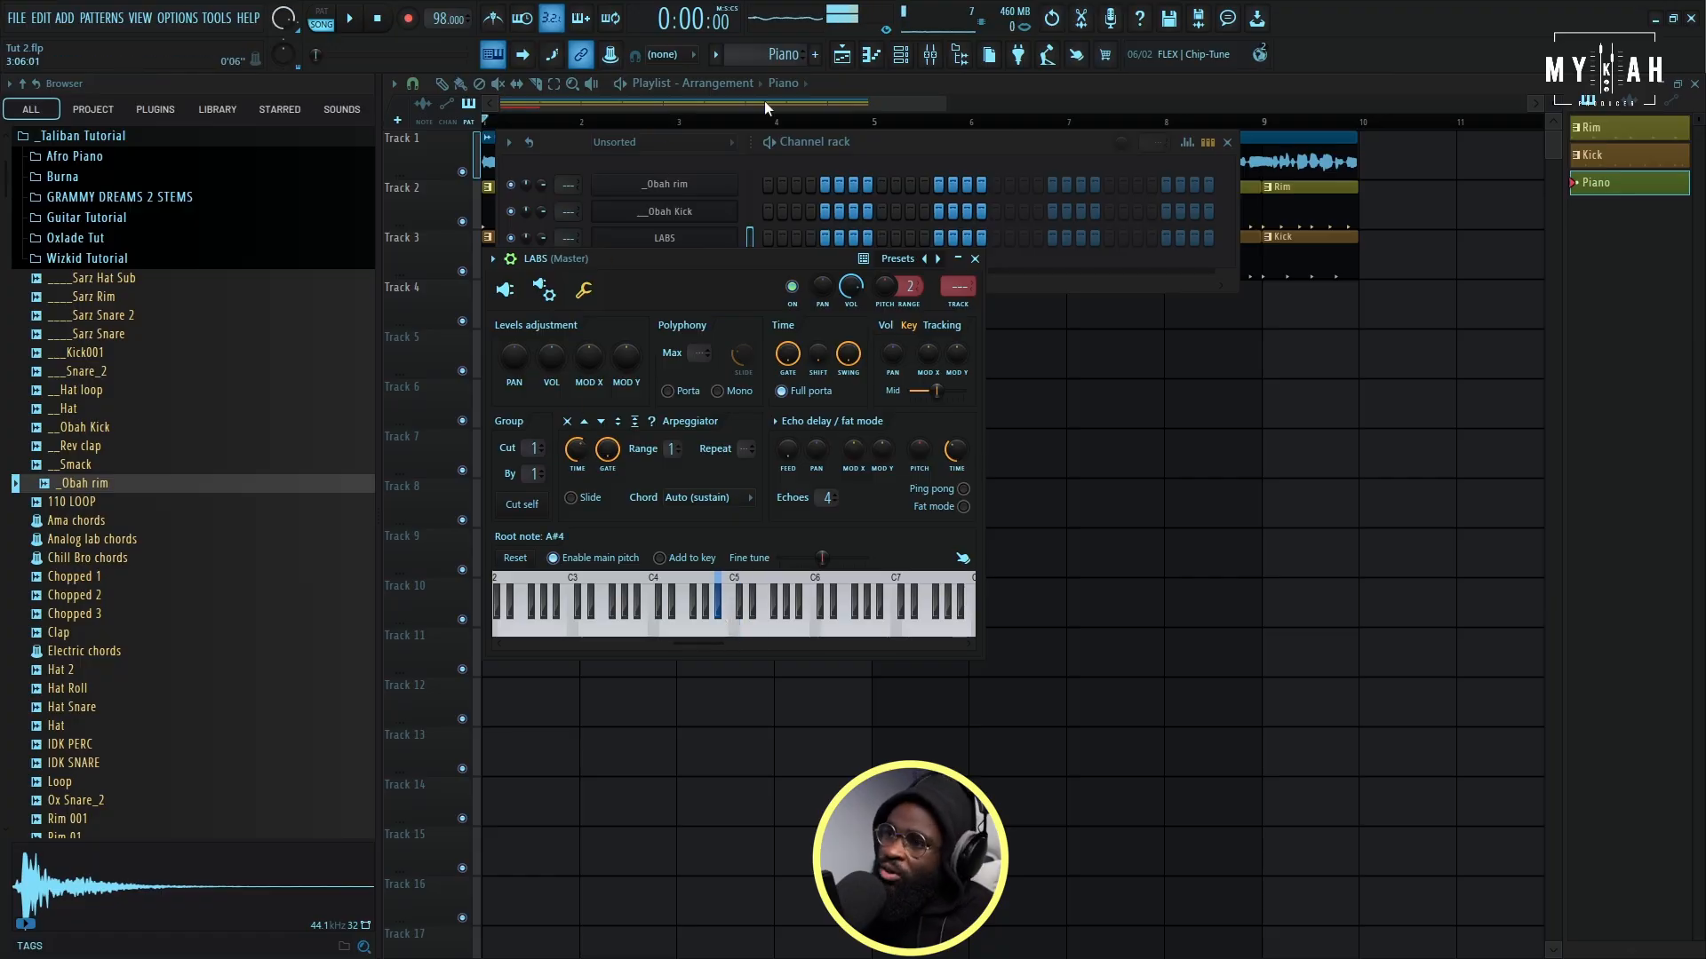
# - Draw a one-bar G4 note at the start of the LABS piano roll and lower its velocity to 77% with level scaling
pyautogui.click(873, 55)
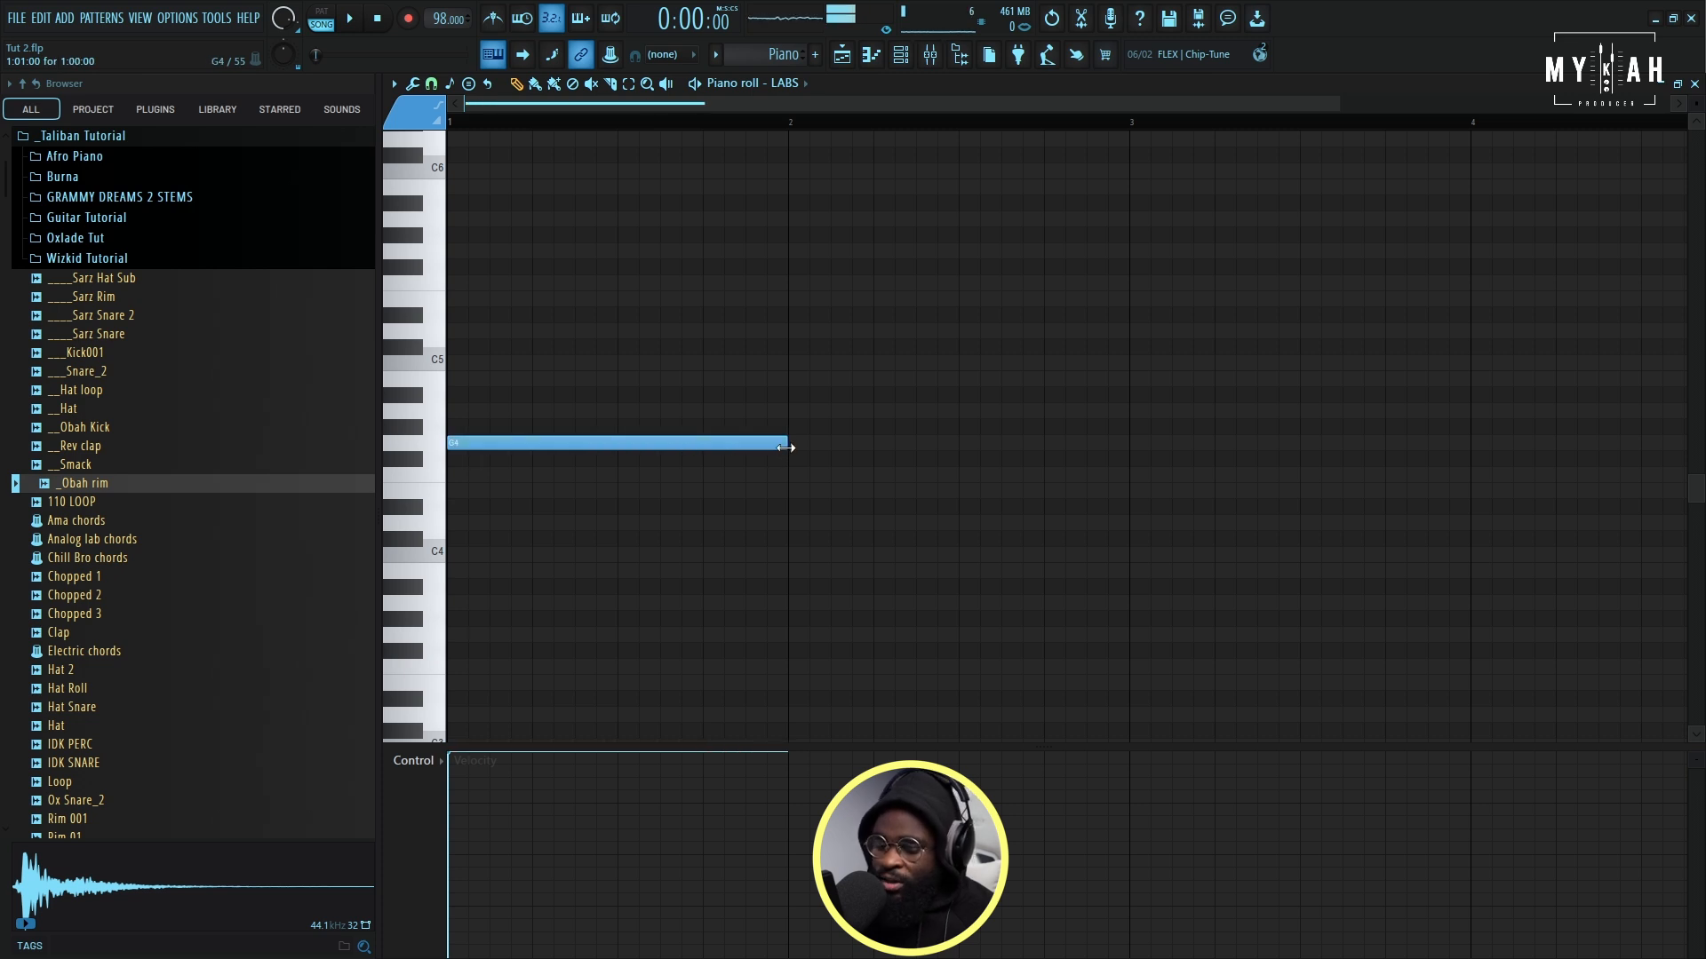
pyautogui.hotkey('alt', 'x')
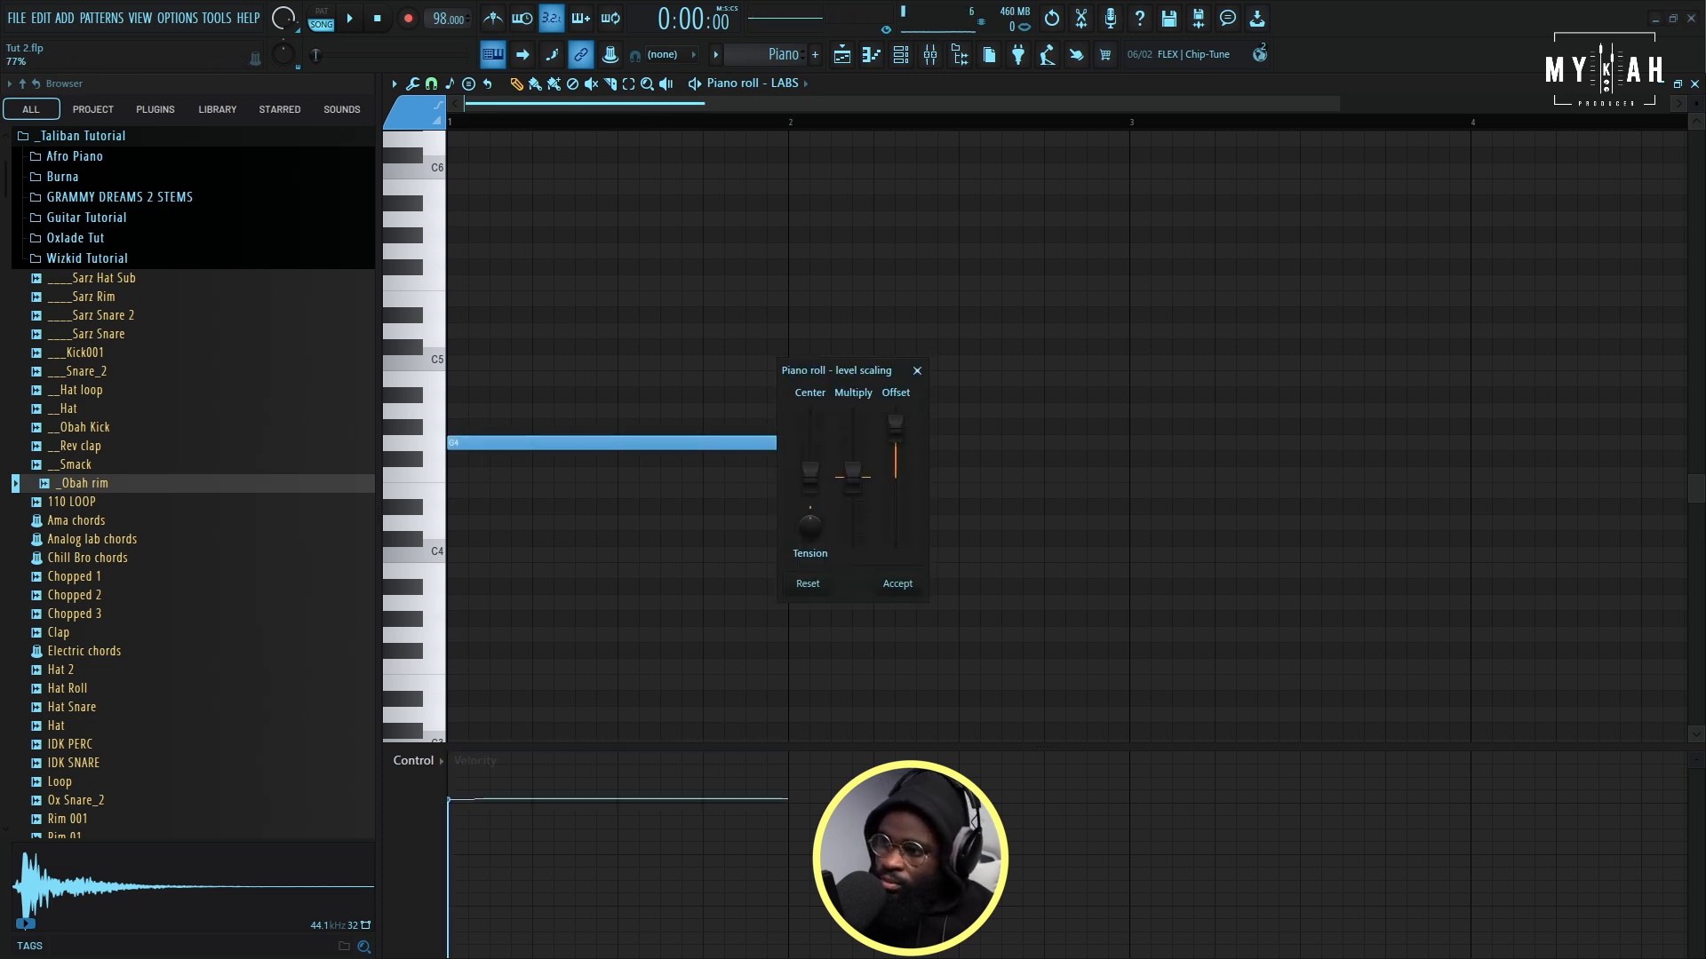
pyautogui.click(895, 580)
# - Stack one-bar C4, C5 and D5 notes with the G4 note as a chord and lower their velocities with level scaling
pyautogui.moveTo(496, 521)
pyautogui.mouseDown()
pyautogui.moveTo(440, 503)
pyautogui.moveTo(440, 550)
pyautogui.mouseUp()
pyautogui.moveTo(533, 391); pyautogui.dragTo(382, 332)
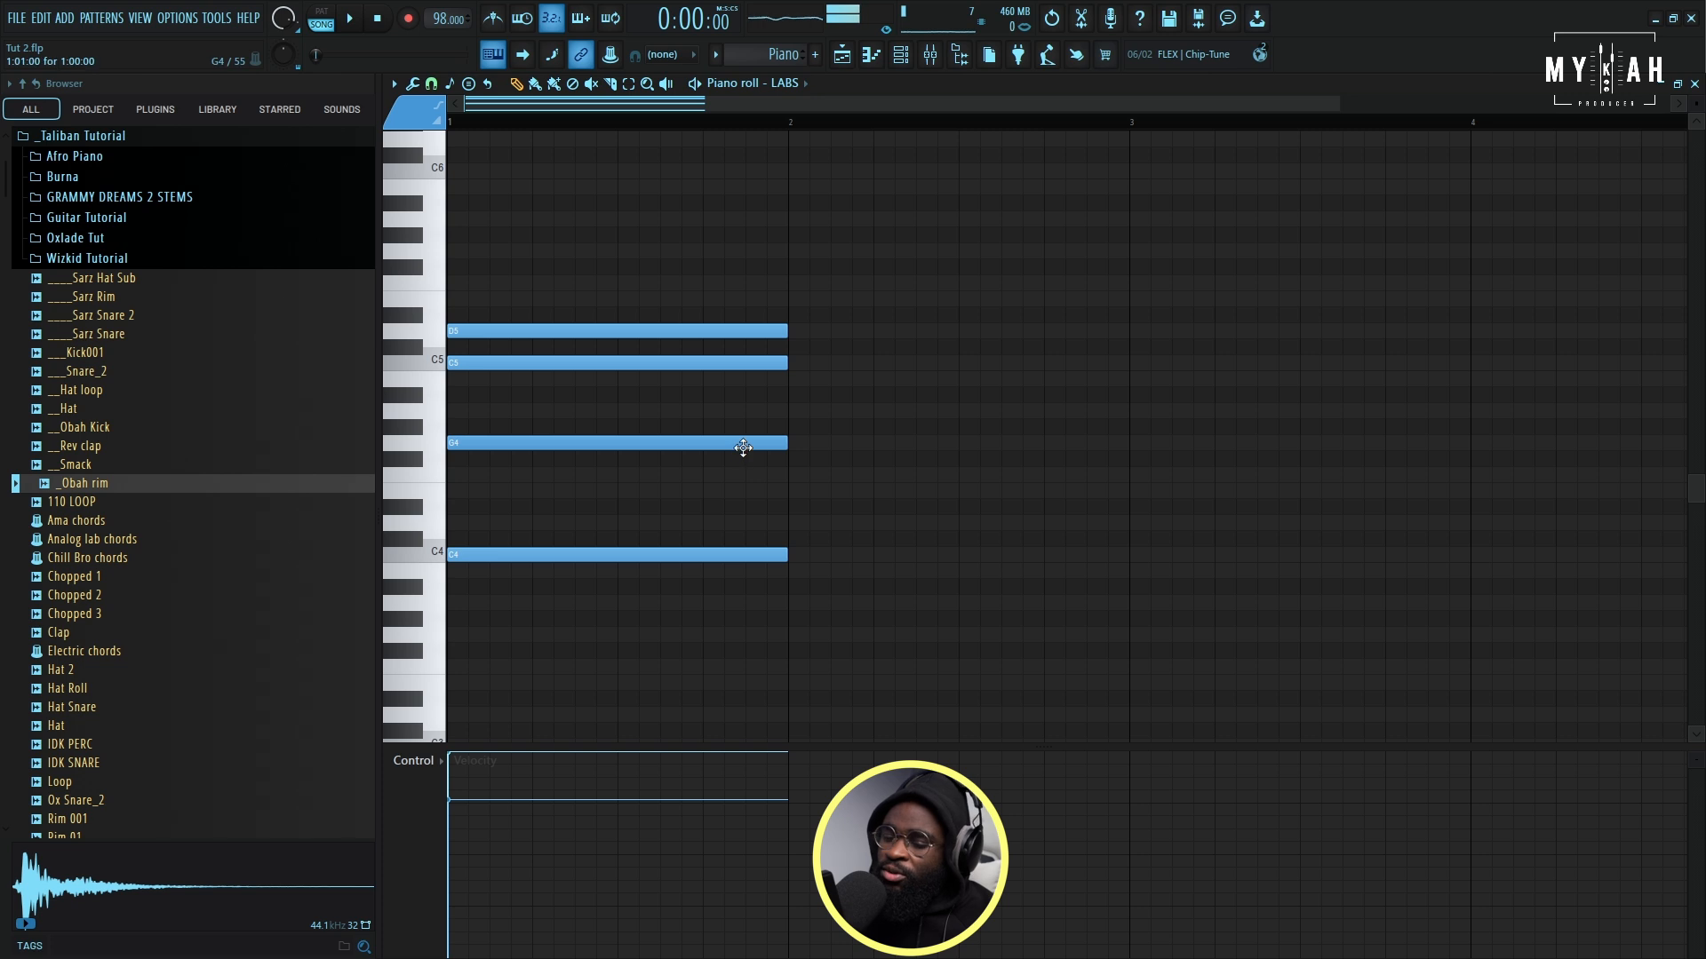
pyautogui.hotkey('alt', 'x')
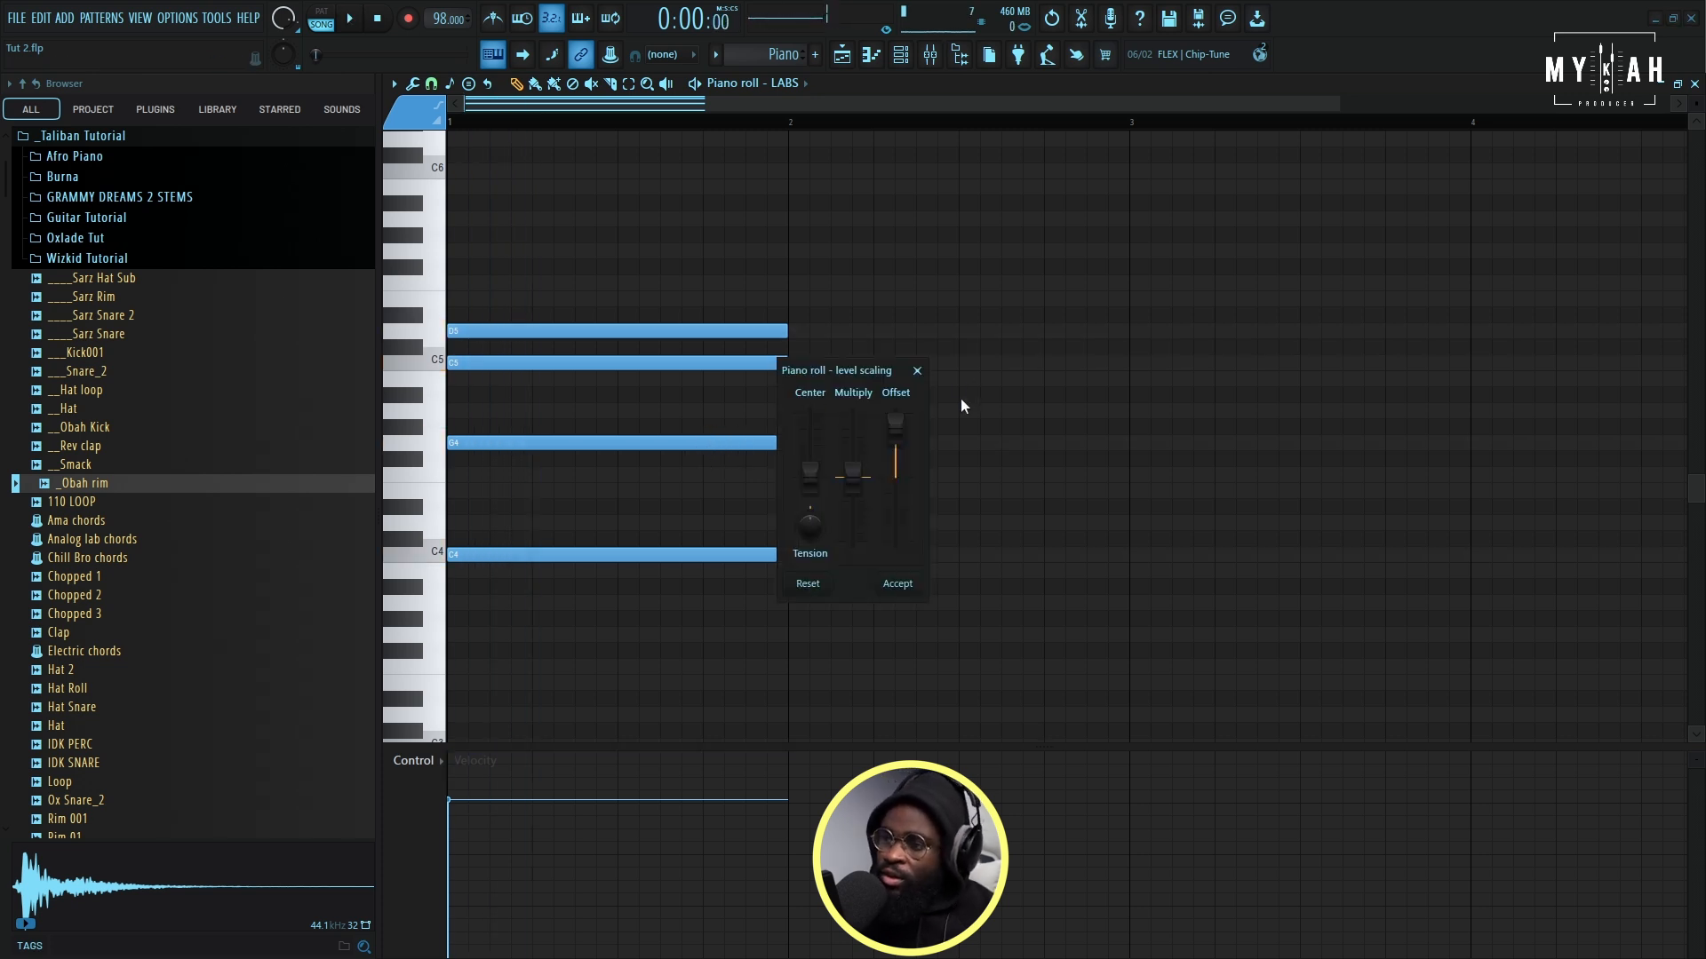
pyautogui.click(905, 593)
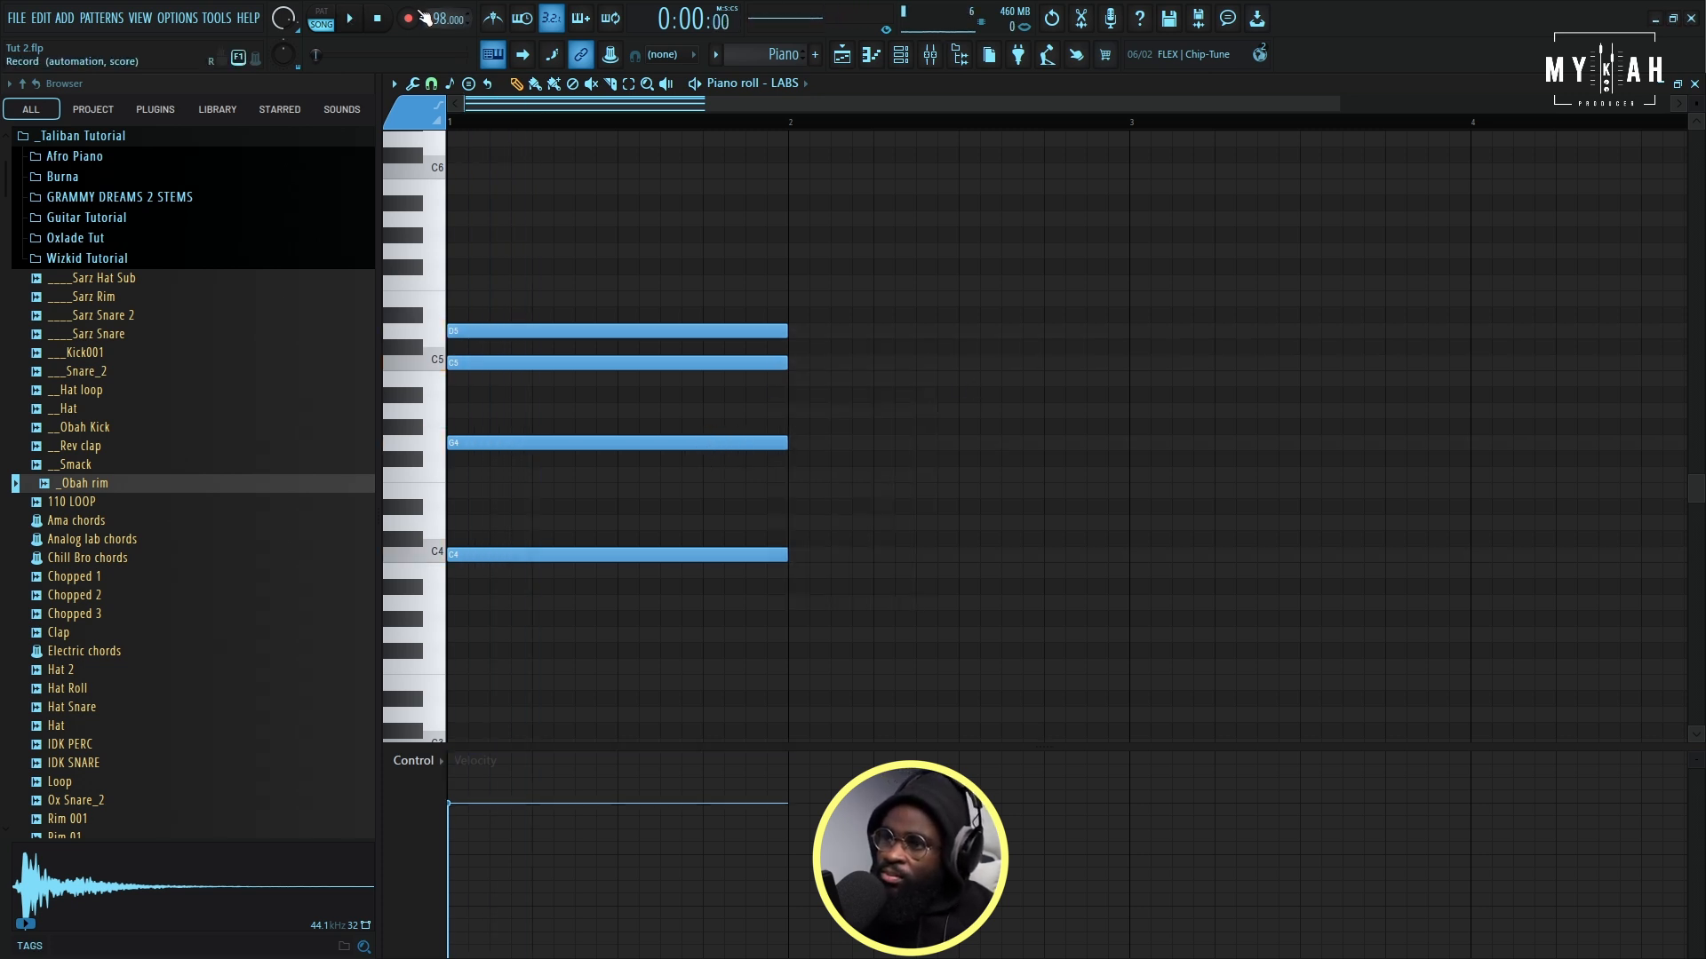
# - Switch playback to pattern mode and play the first piano chord on its own
pyautogui.click(327, 11)
pyautogui.press('space')
pyautogui.scroll(-1, 620, 124)
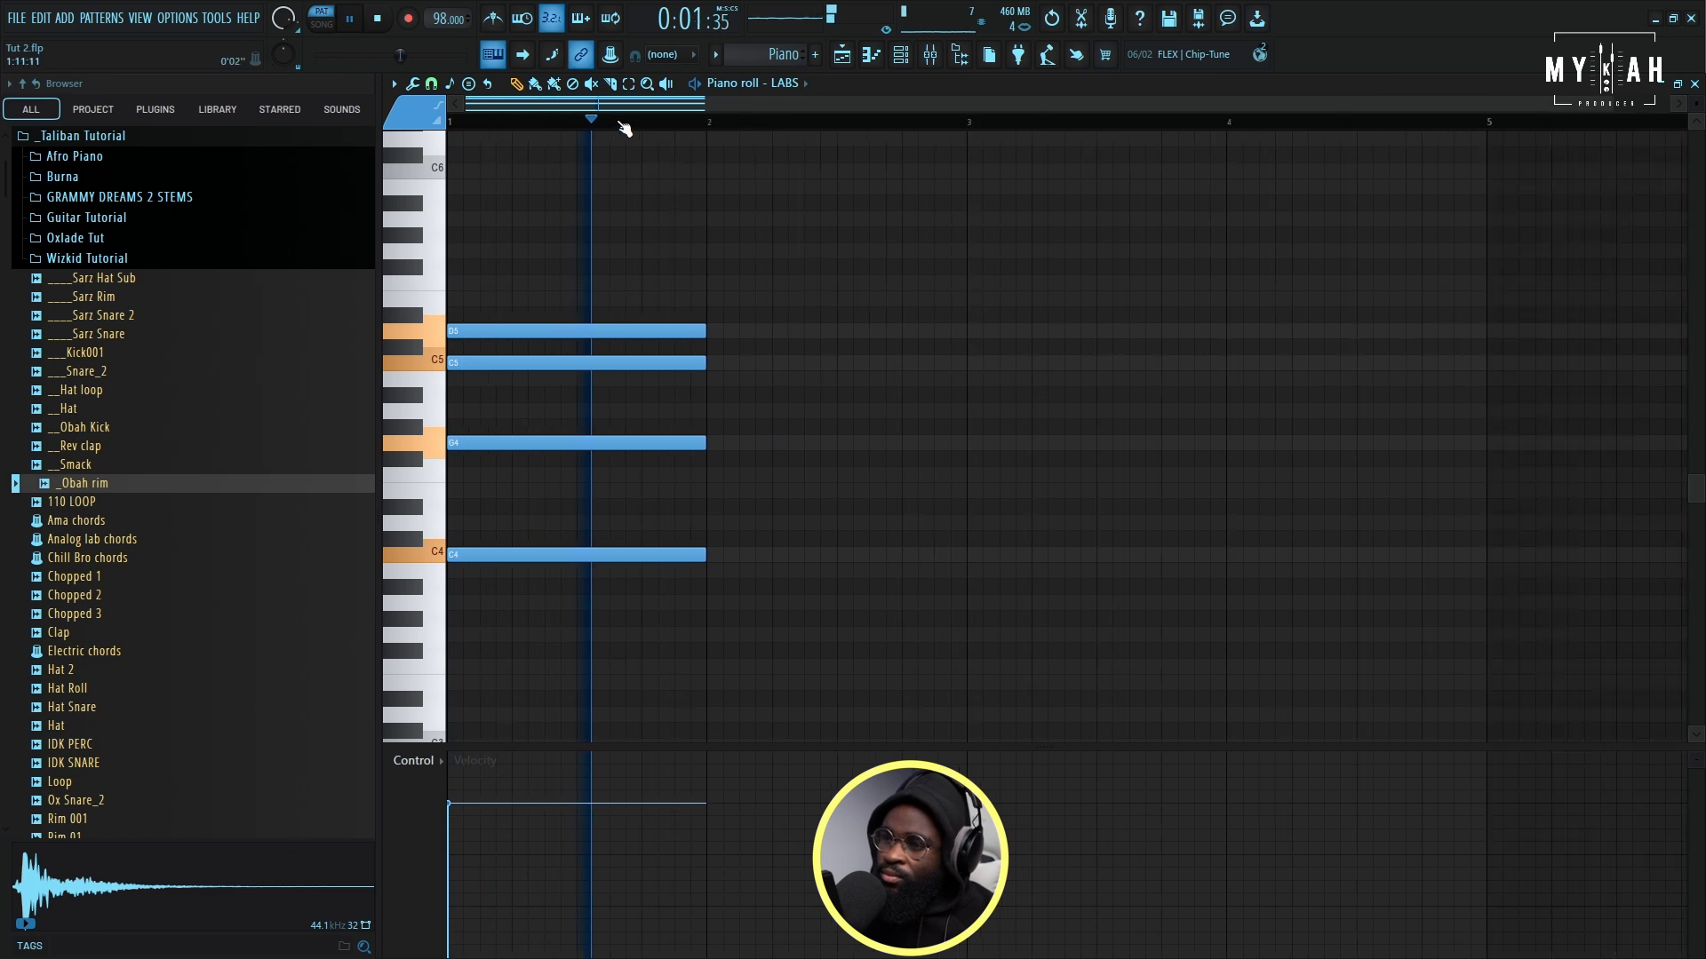
# - Draw a second one-bar chord of F3, C4, F4, G4 and C5 in bar 2 and lower the velocities with level scaling
pyautogui.scroll(-1, 625, 128)
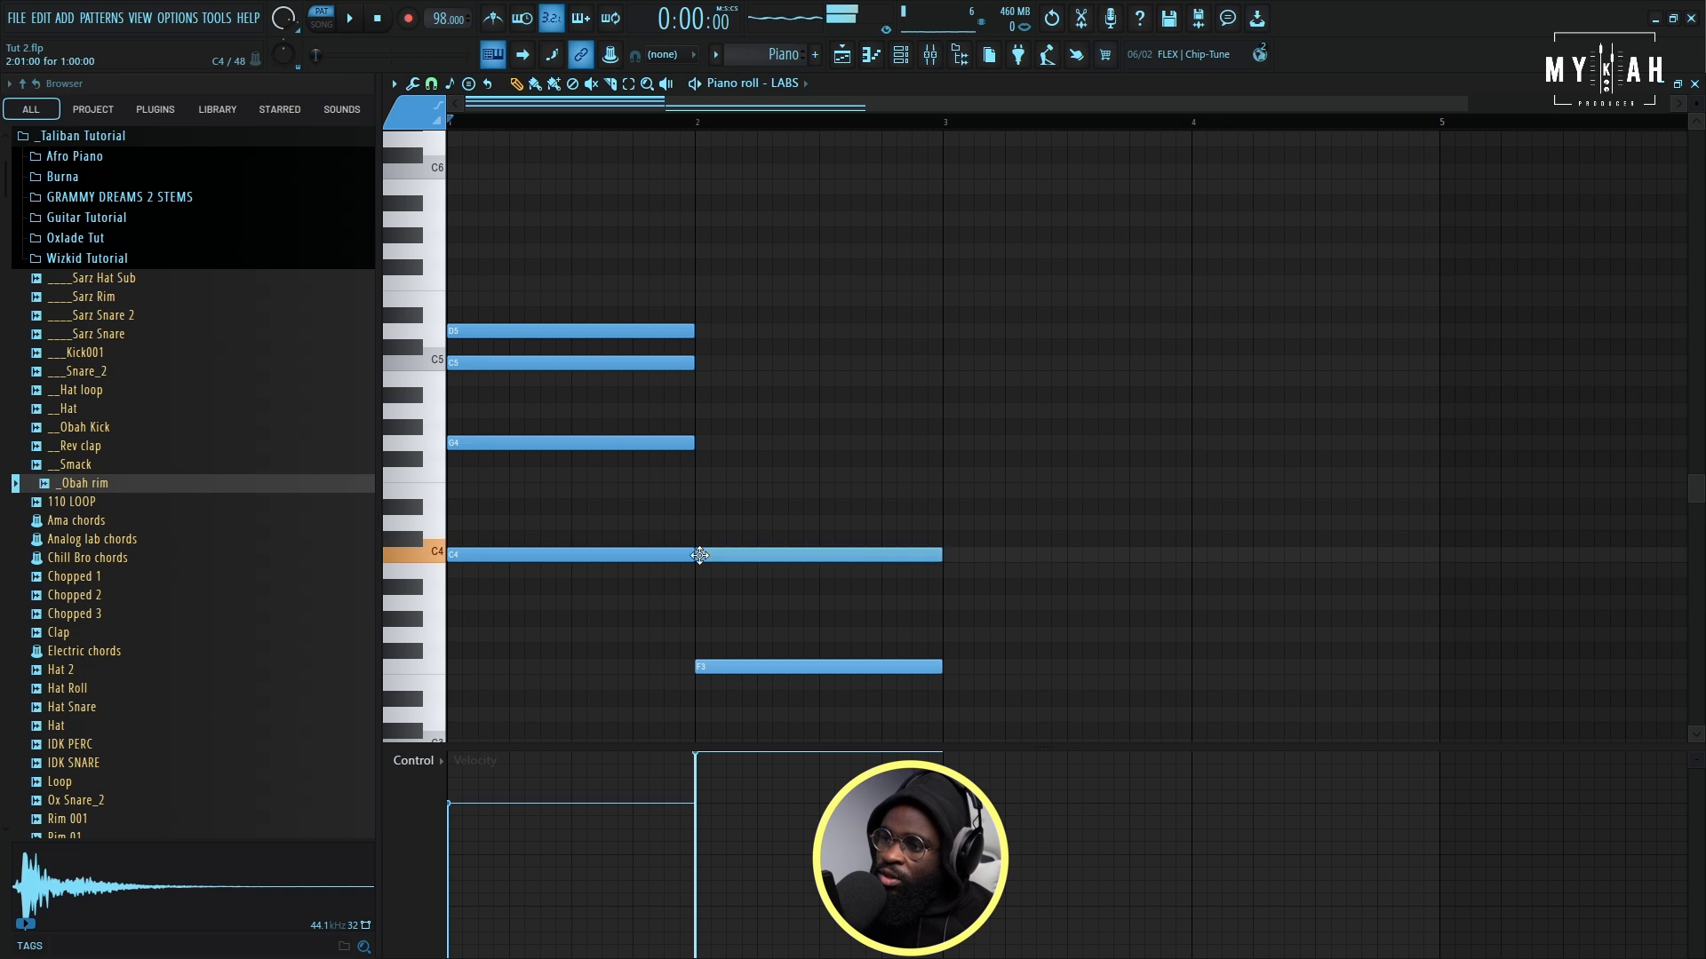
pyautogui.moveTo(715, 471)
pyautogui.mouseDown()
pyautogui.moveTo(690, 438)
pyautogui.moveTo(694, 482)
pyautogui.mouseUp()
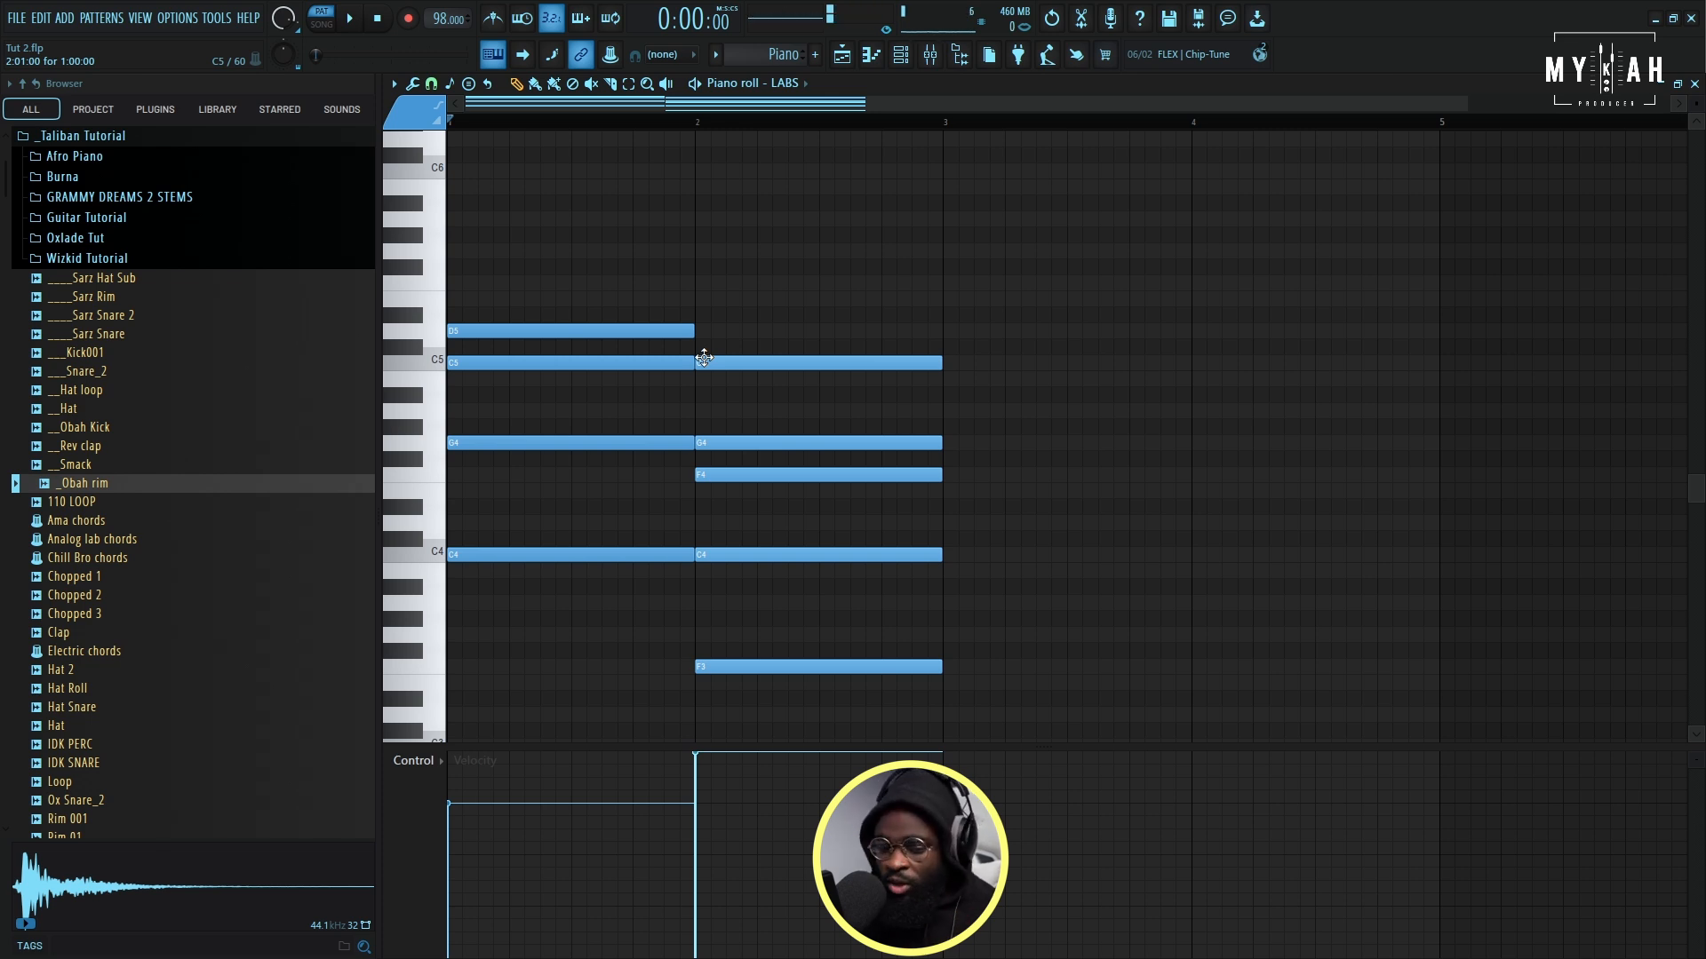
pyautogui.hotkey('alt', 'x')
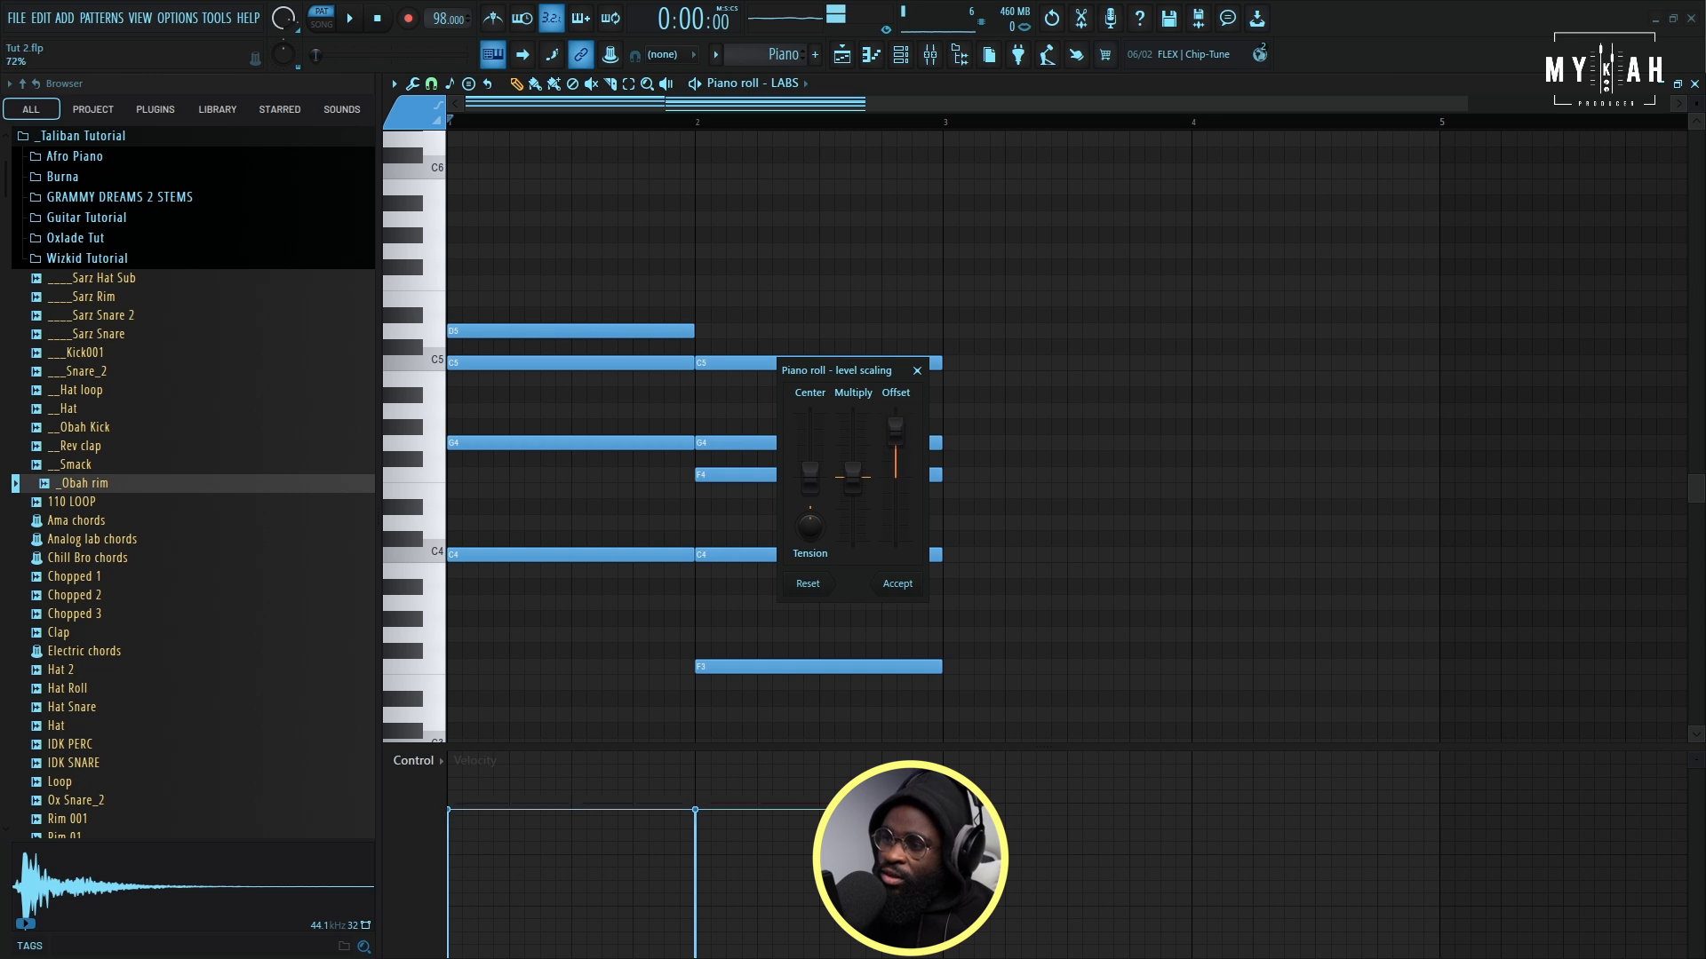
pyautogui.click(898, 583)
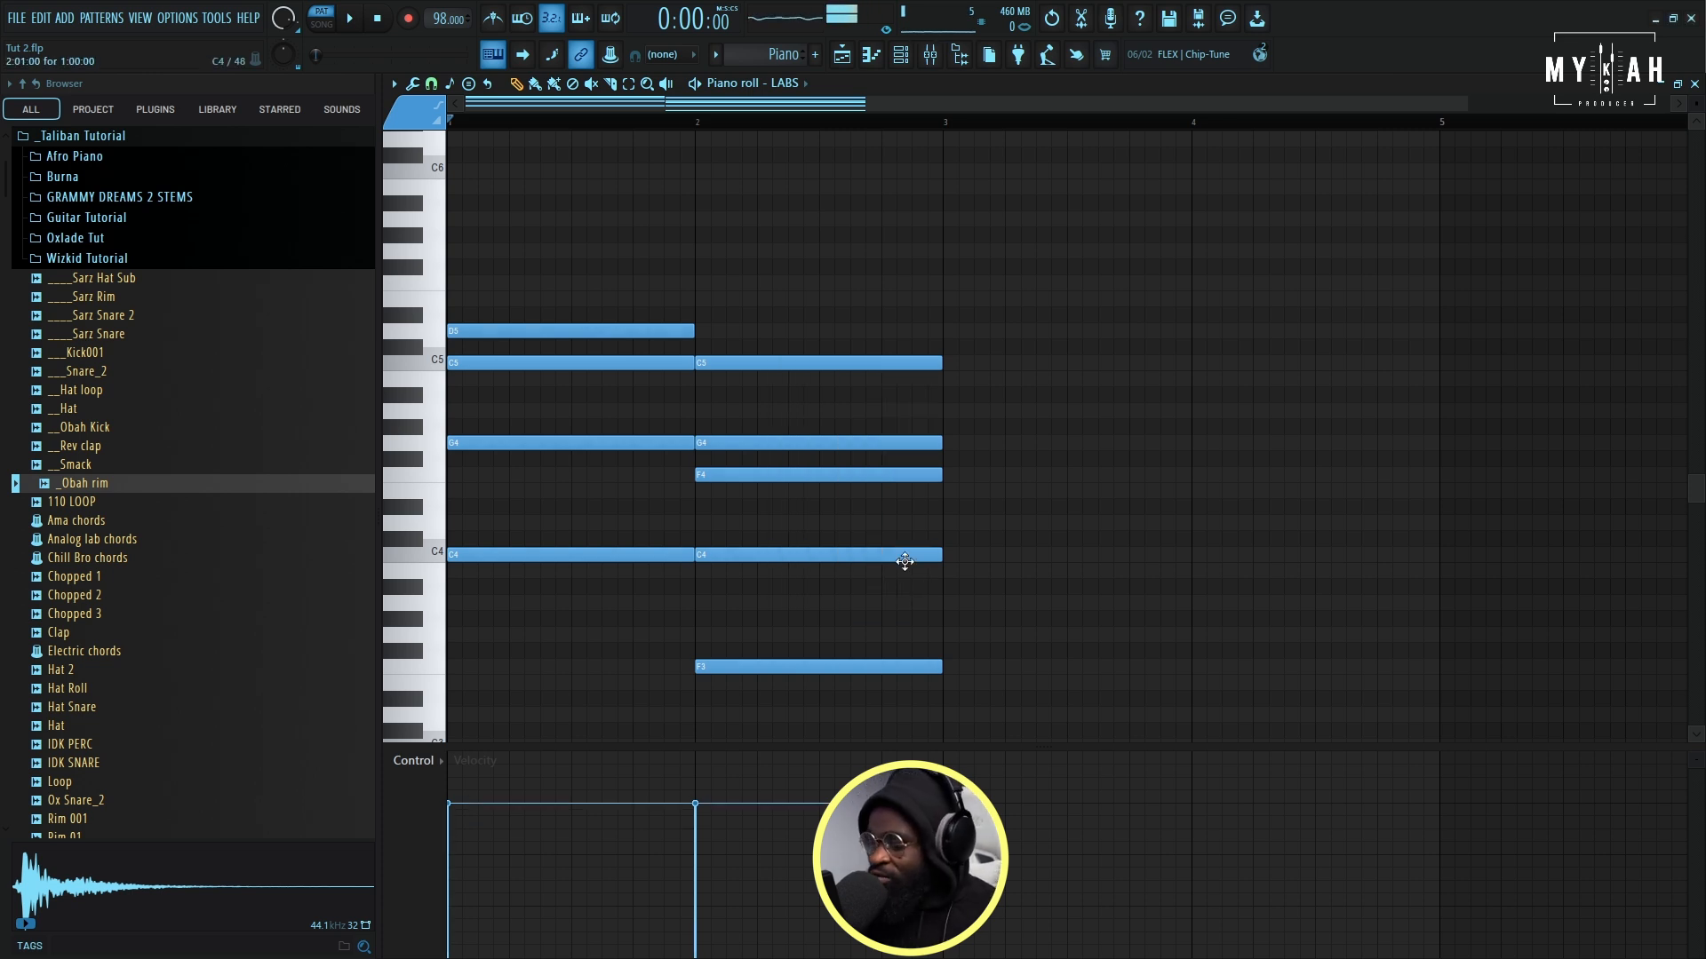
# - Play the two-chord piano pattern back, turning the metronome on to check its timing
pyautogui.press('space')
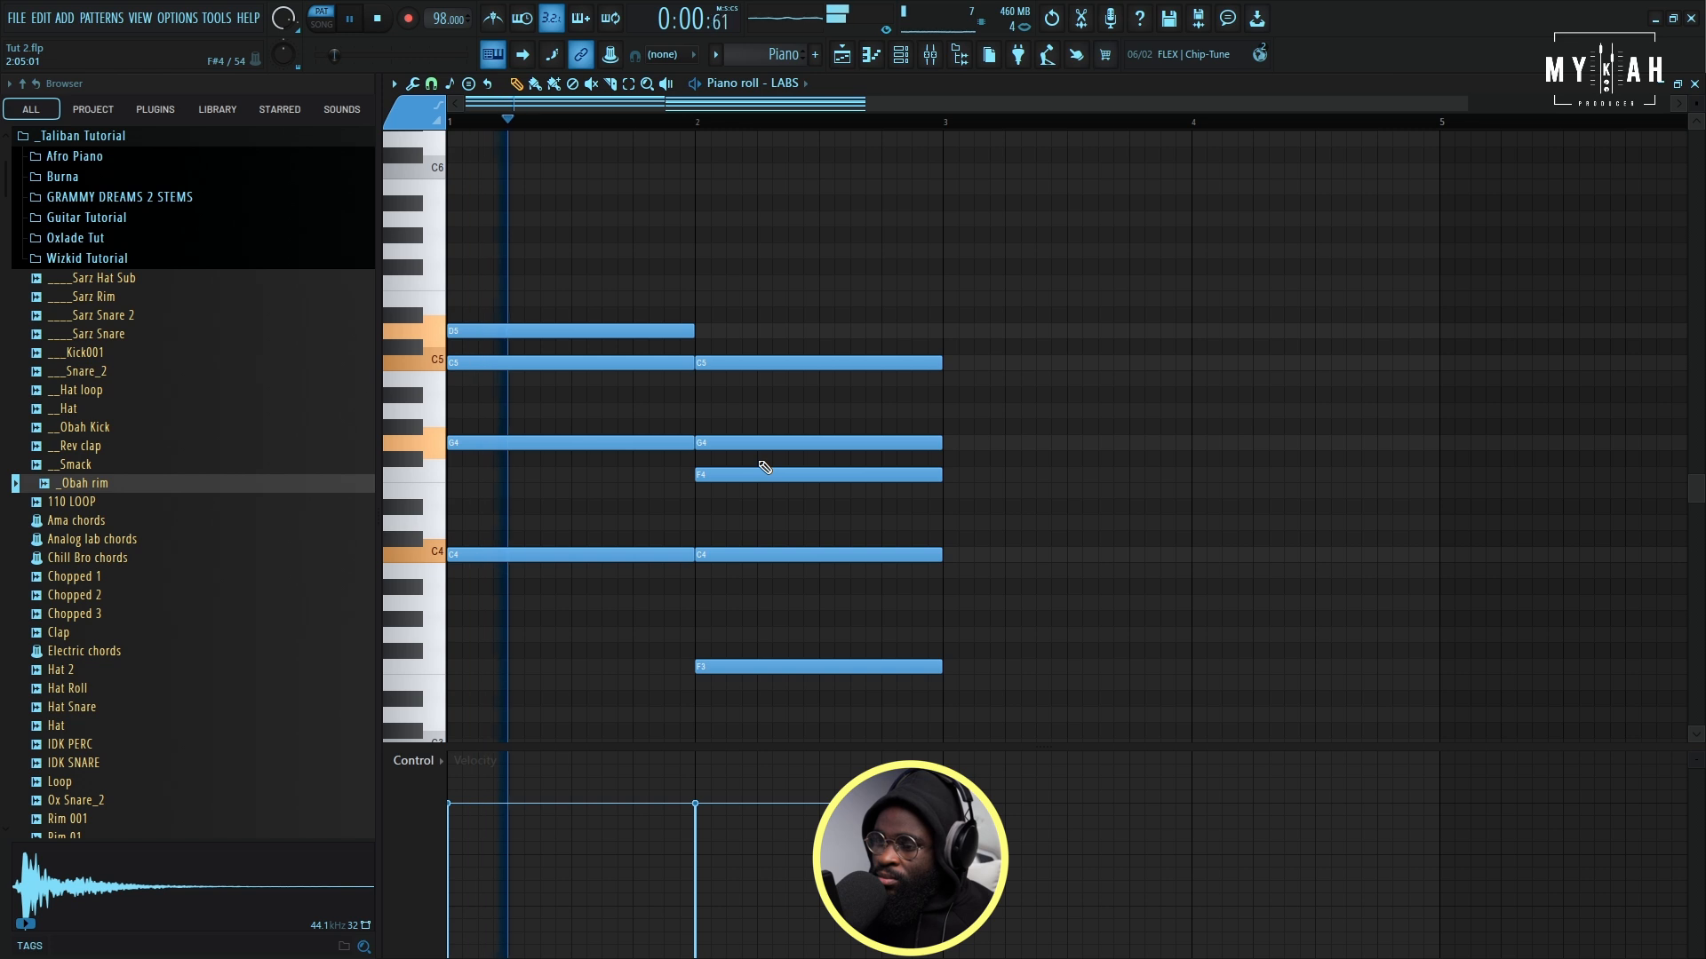
pyautogui.press('space')
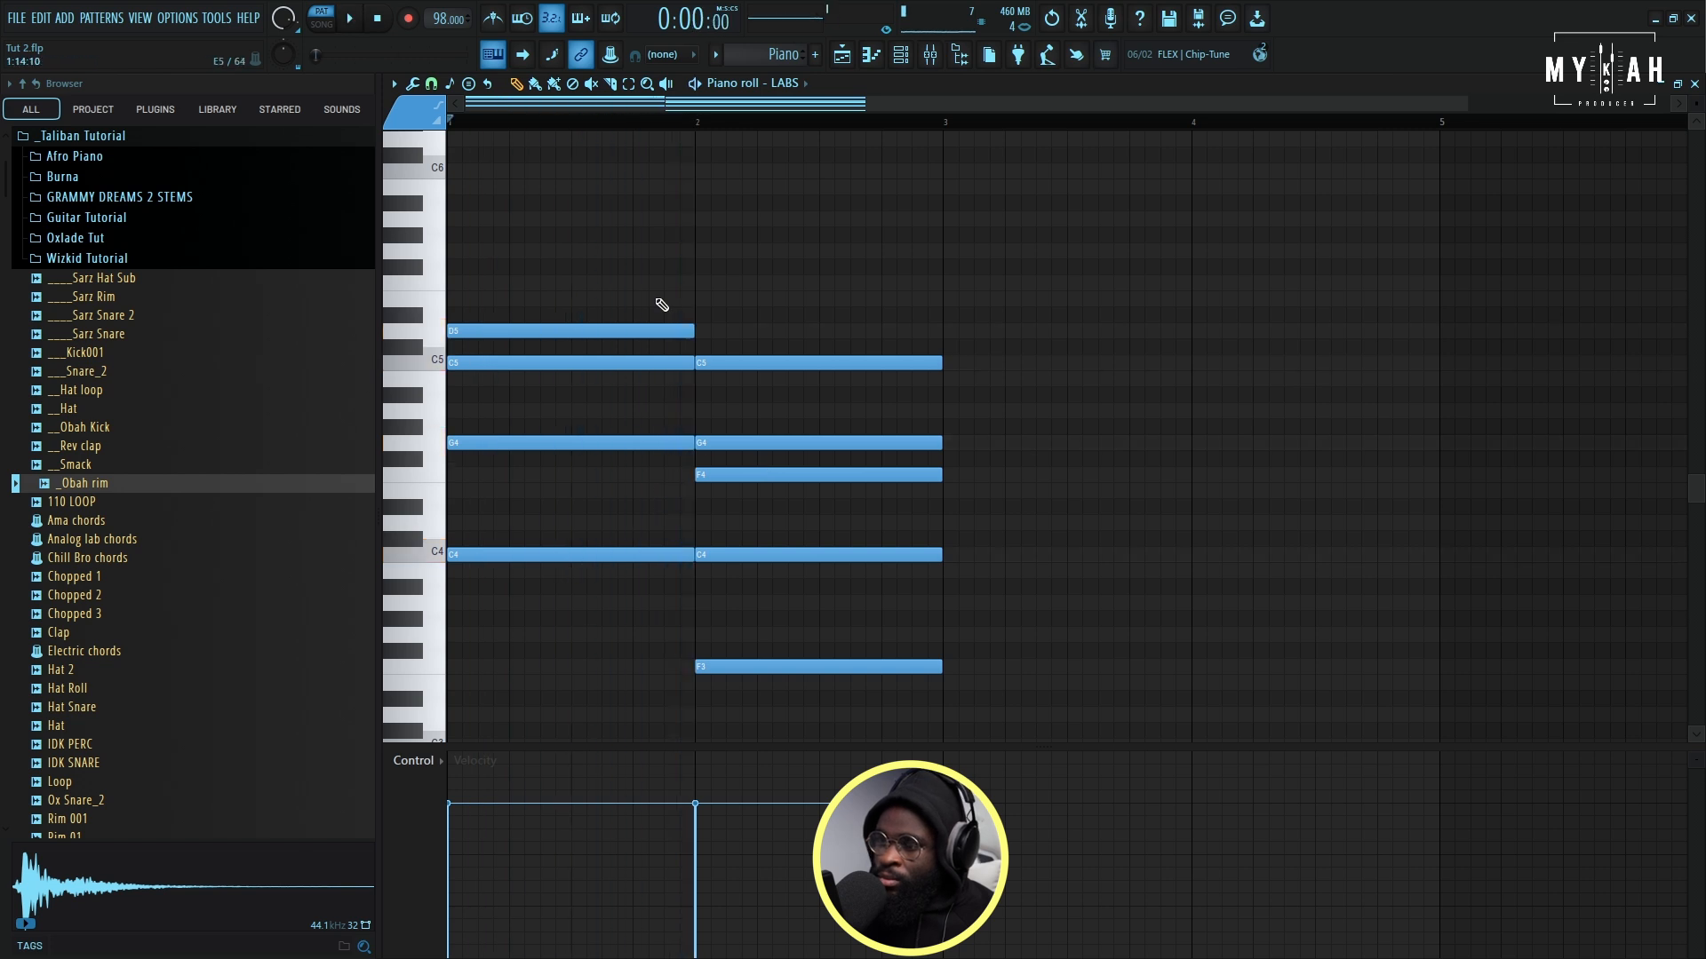
pyautogui.press('space')
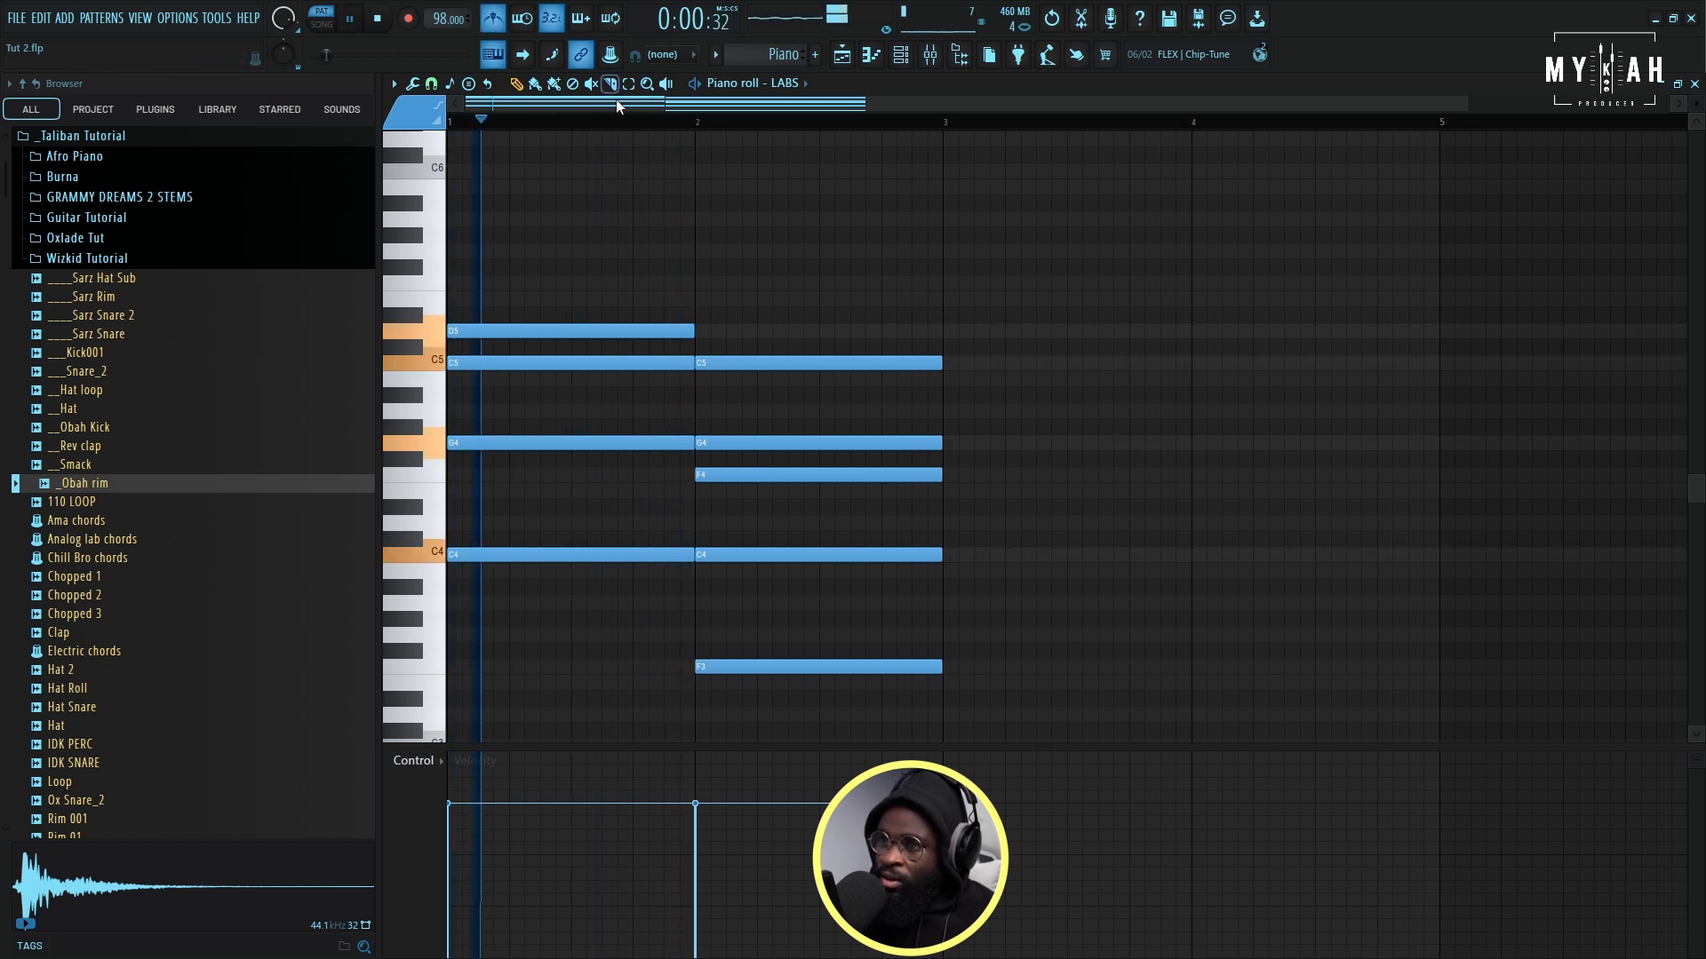
pyautogui.scroll(1, 670, 130)
pyautogui.scroll(3, 669, 129)
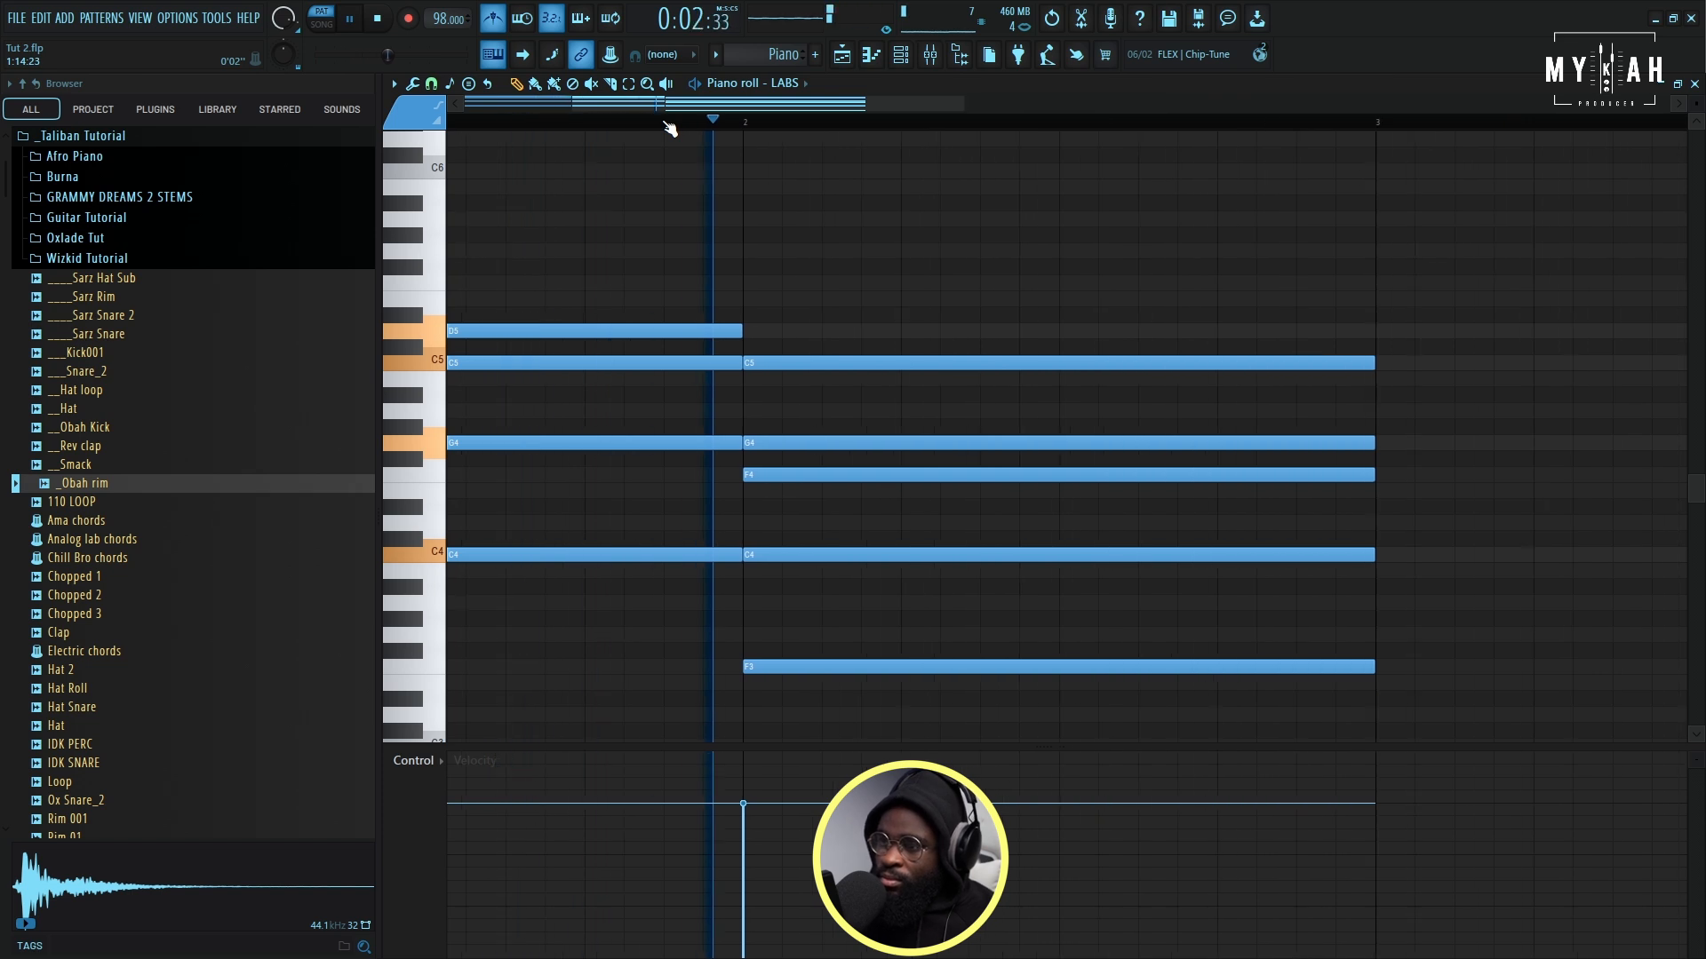
# - Move the second piano chord one bar later so that it starts at bar 3
pyautogui.scroll(-2, 670, 129)
pyautogui.scroll(-3, 669, 130)
pyautogui.press('space')
pyautogui.moveTo(697, 291); pyautogui.dragTo(812, 696)
pyautogui.moveTo(722, 371); pyautogui.dragTo(940, 359)
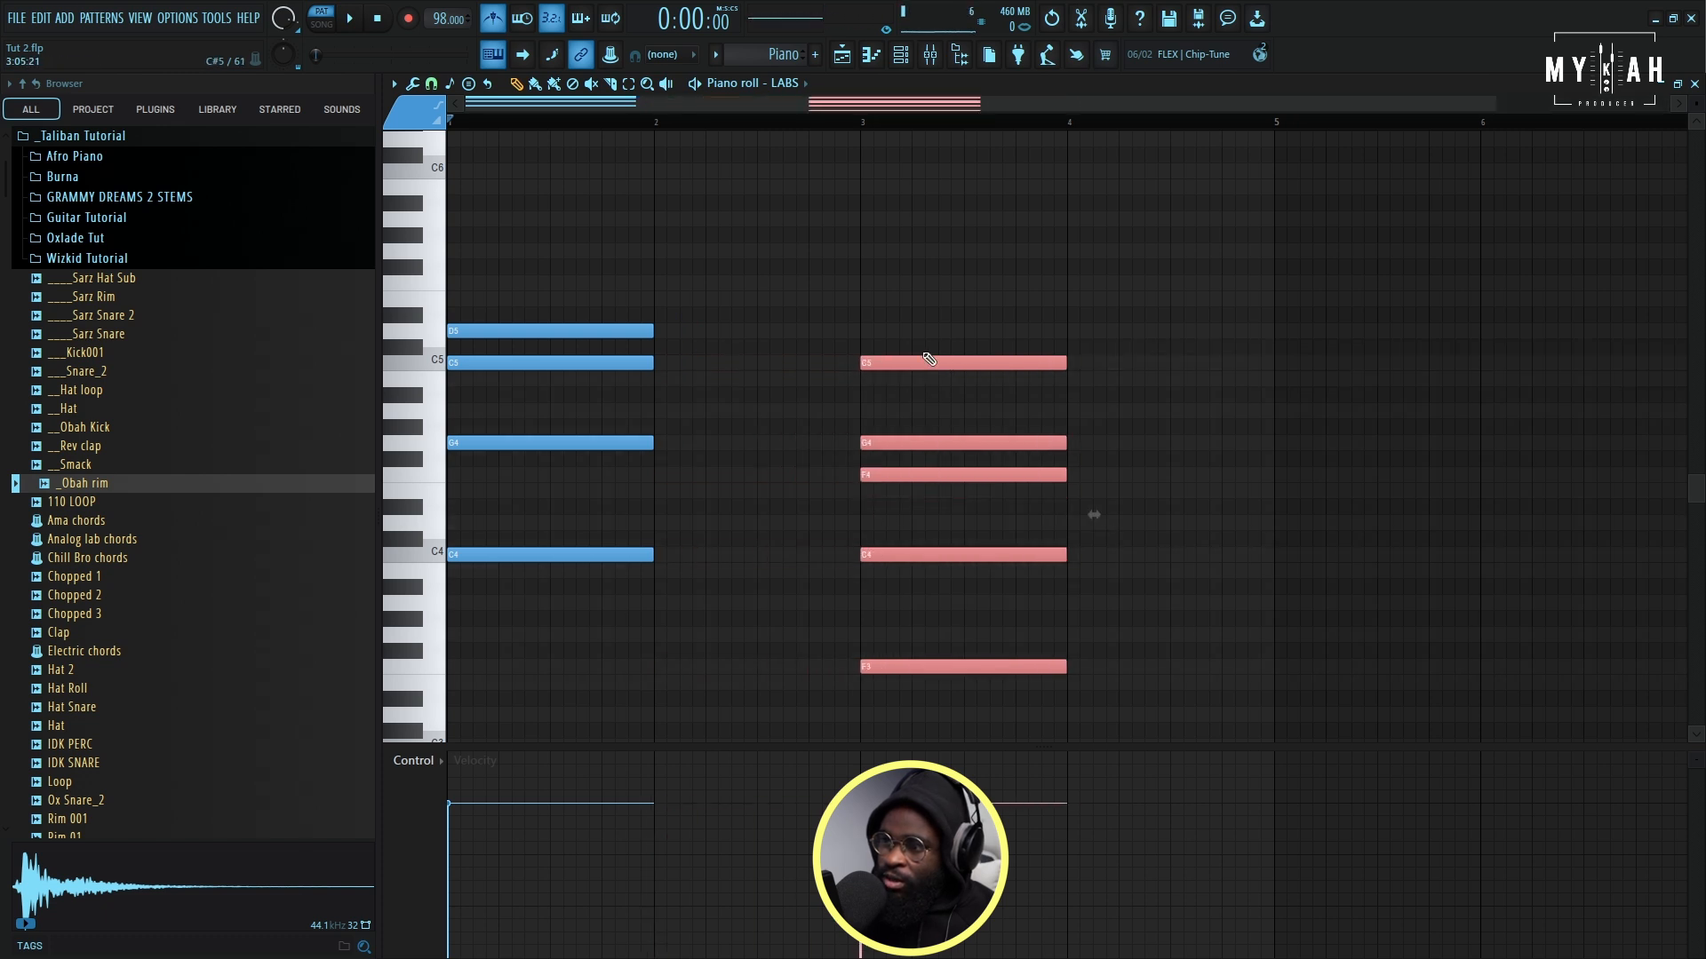
# - Stretch both piano chords to two bars each, filling bars 1 to 4, and play them back
pyautogui.press('space')
pyautogui.moveTo(634, 261); pyautogui.dragTo(675, 578)
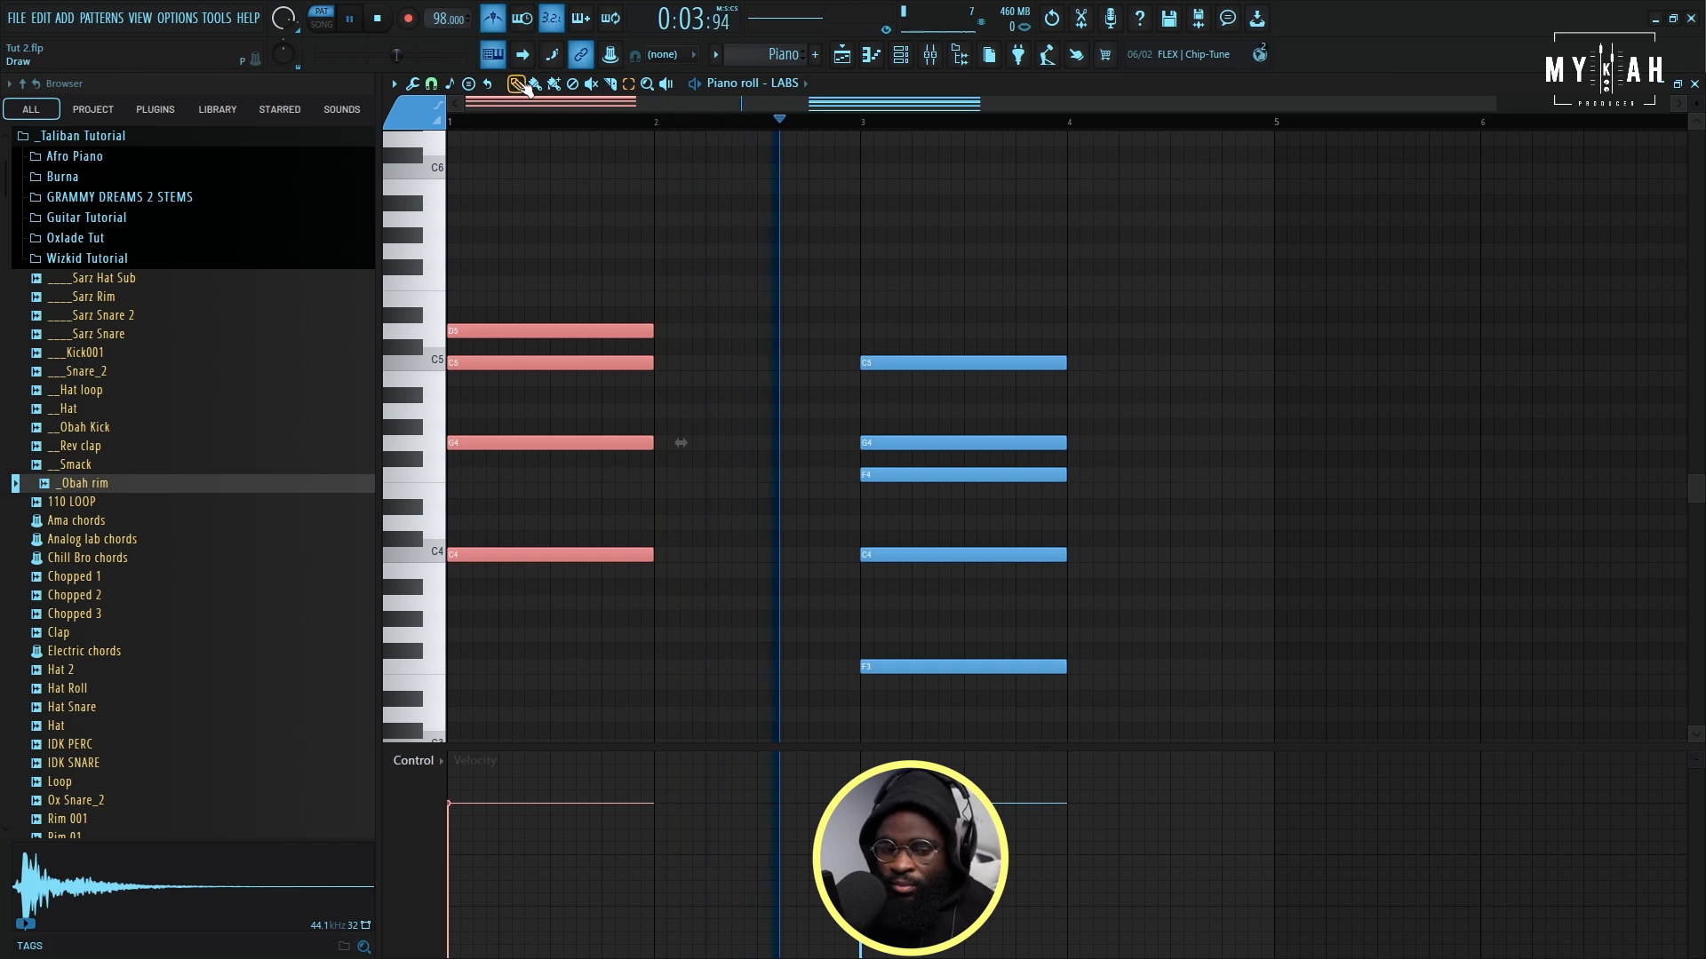
pyautogui.hotkey('ctrl', 'a')
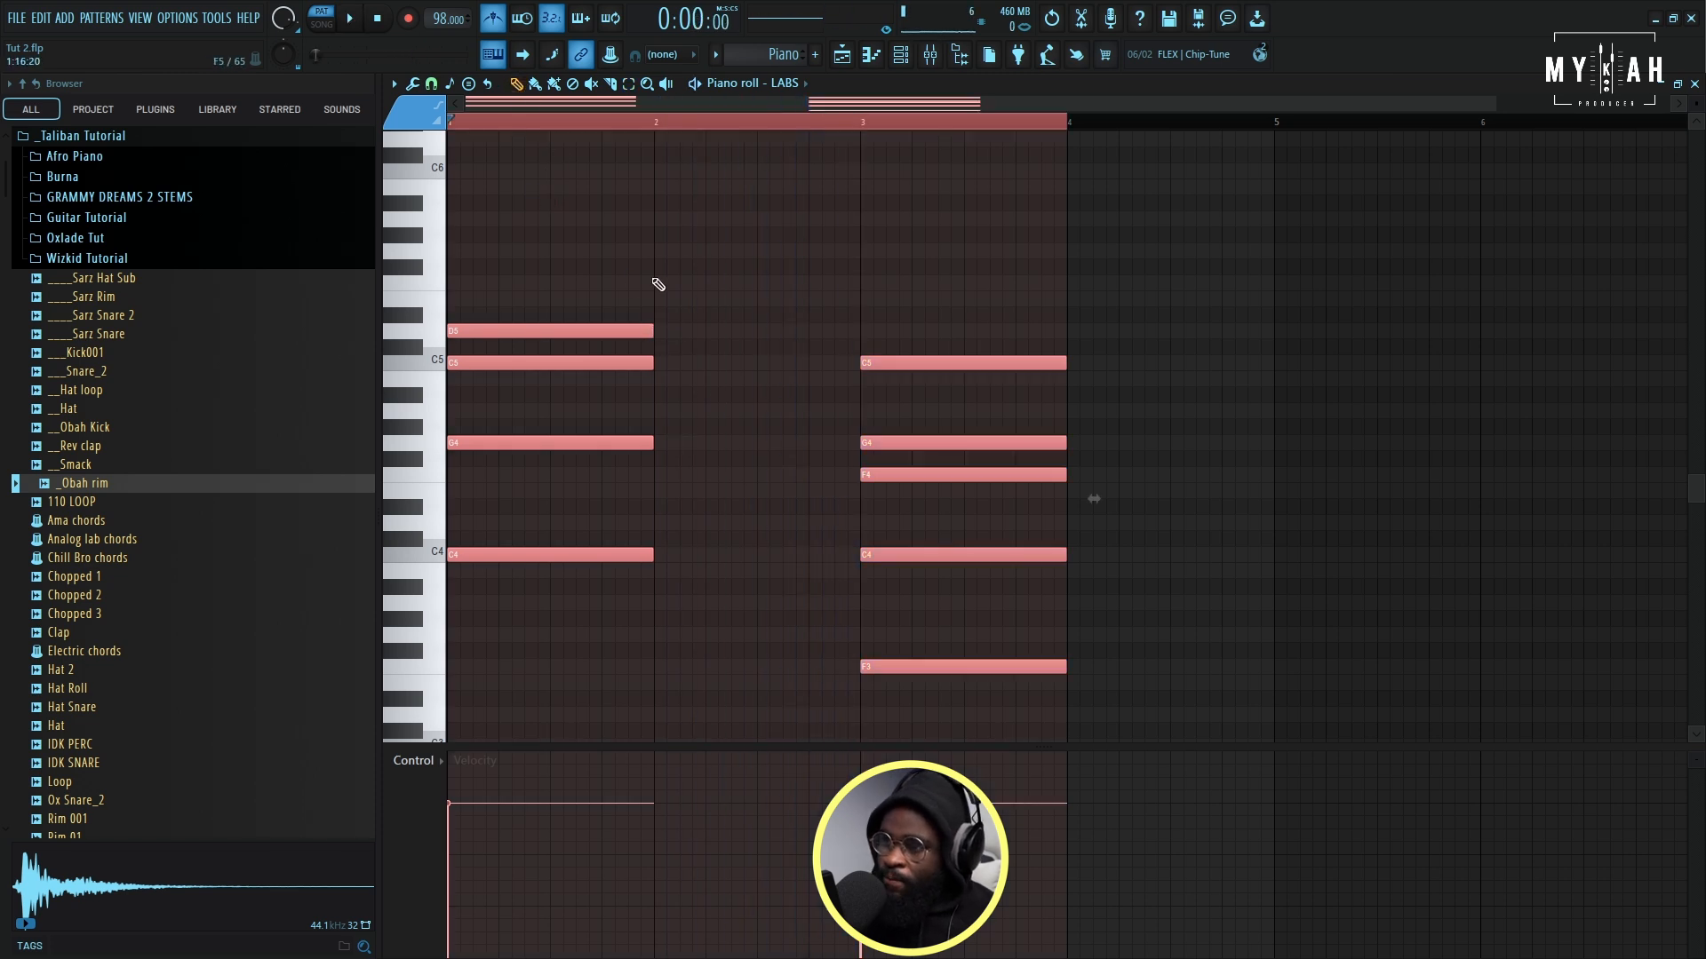
pyautogui.moveTo(655, 328); pyautogui.dragTo(820, 333)
pyautogui.press('space')
pyautogui.keyDown('ctrl'); pyautogui.click(888, 244); pyautogui.keyUp('ctrl')
# - Add one-beat B4 and C5 notes on beats 3 and 4 of bar 2 and lower their velocities
pyautogui.scroll(-1, 778, 124)
pyautogui.scroll(-2, 809, 263)
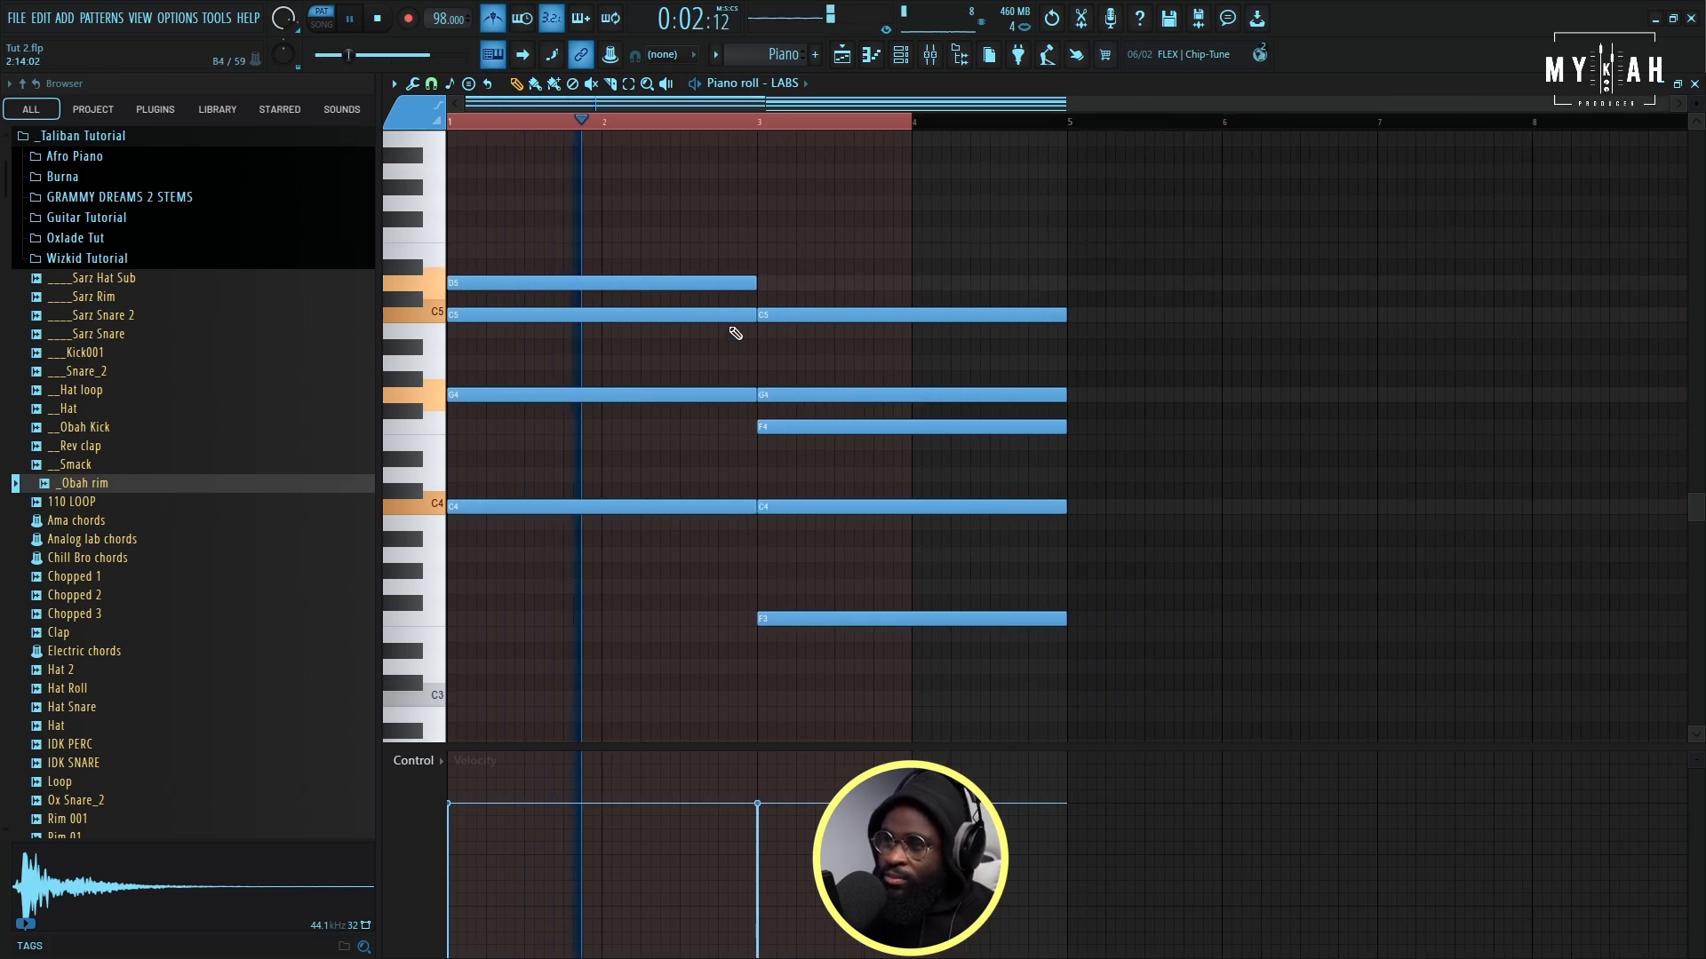
pyautogui.press('space')
pyautogui.click(685, 333)
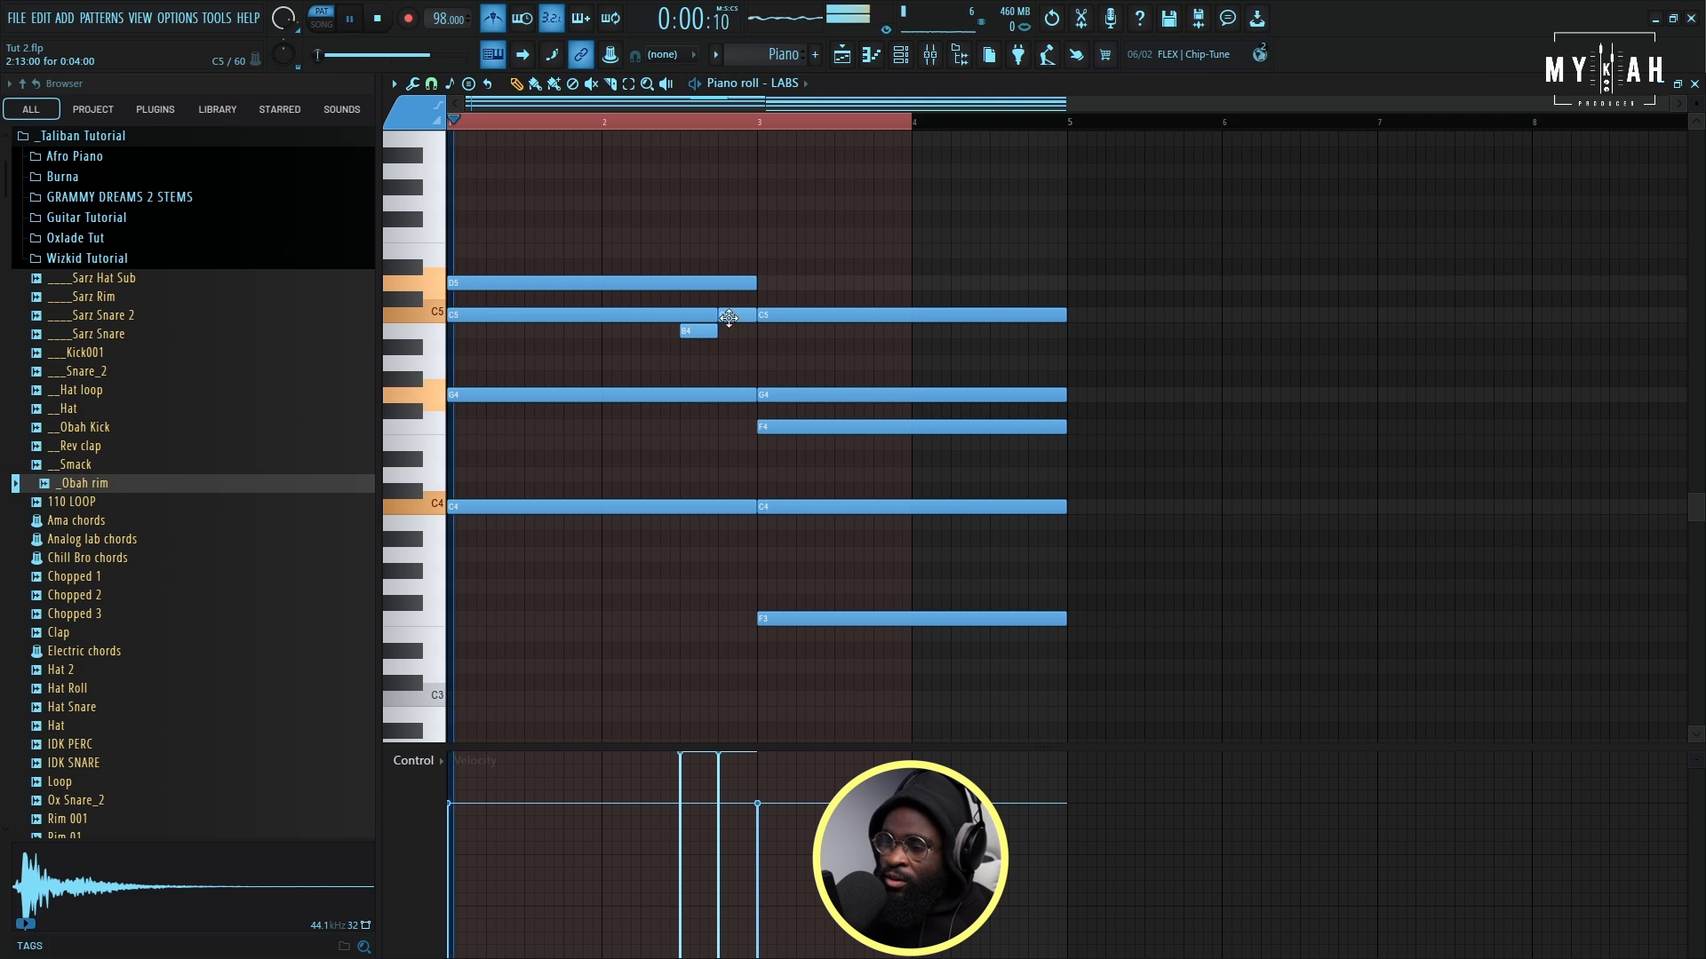
pyautogui.moveTo(683, 808); pyautogui.dragTo(710, 808)
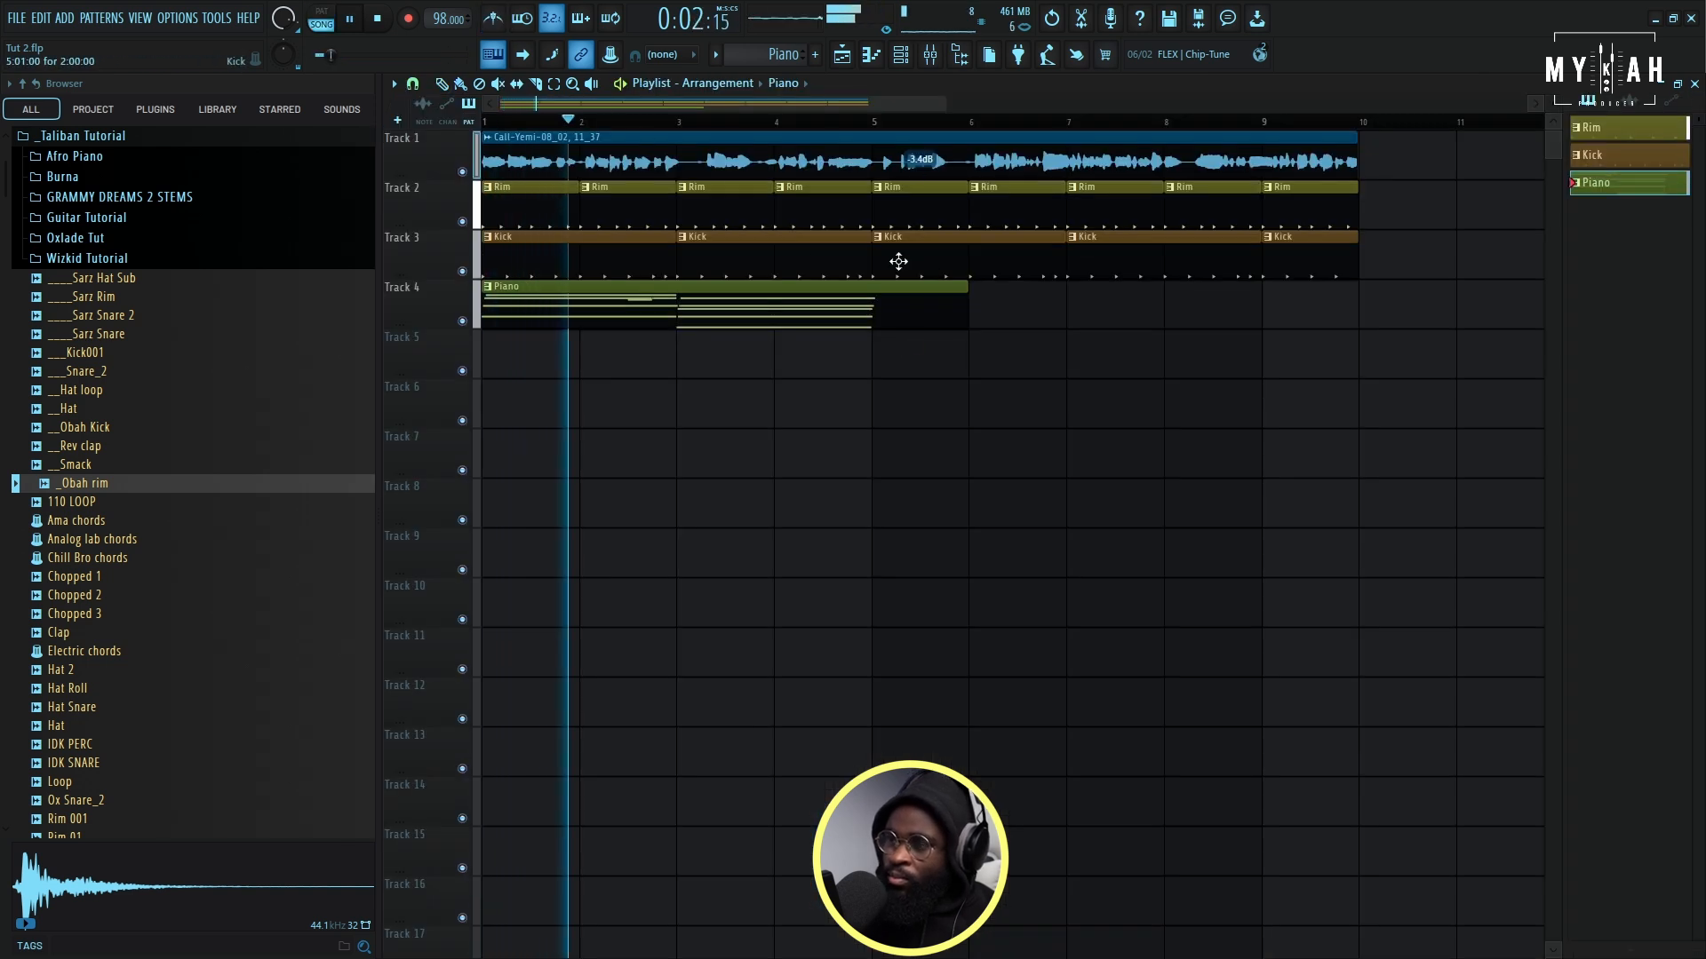
# - Trim the Piano clip on Track 4 to four bars and place a copy at bar 5
pyautogui.moveTo(967, 306); pyautogui.dragTo(867, 308)
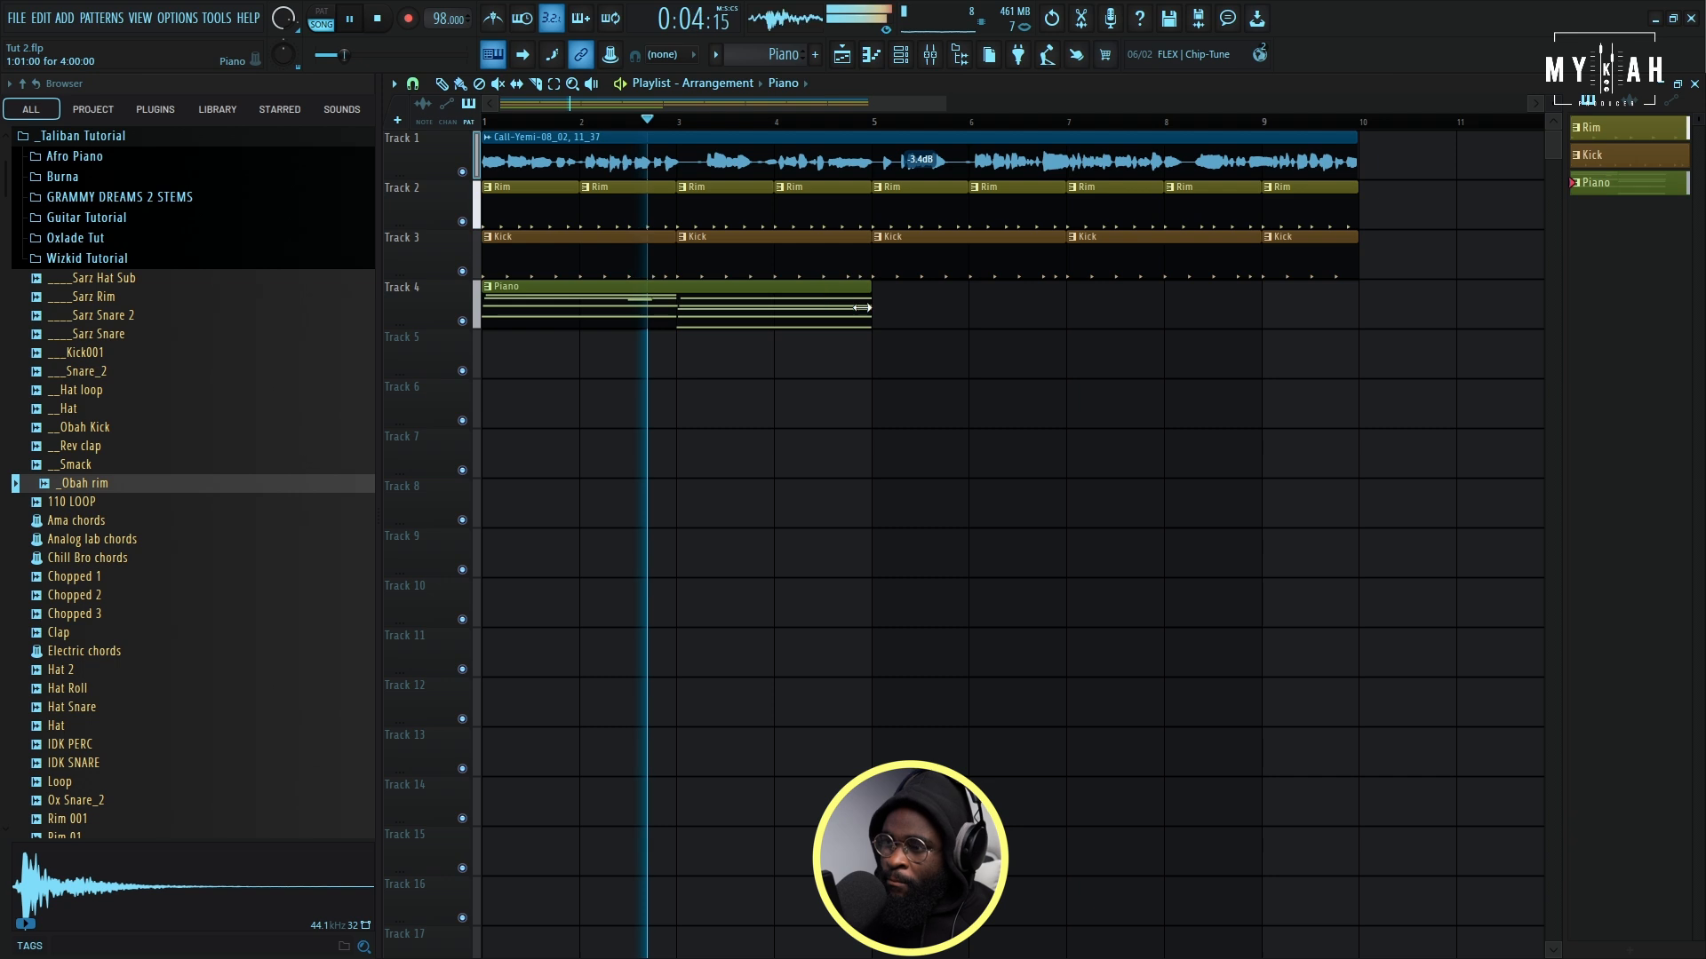
pyautogui.click(882, 320)
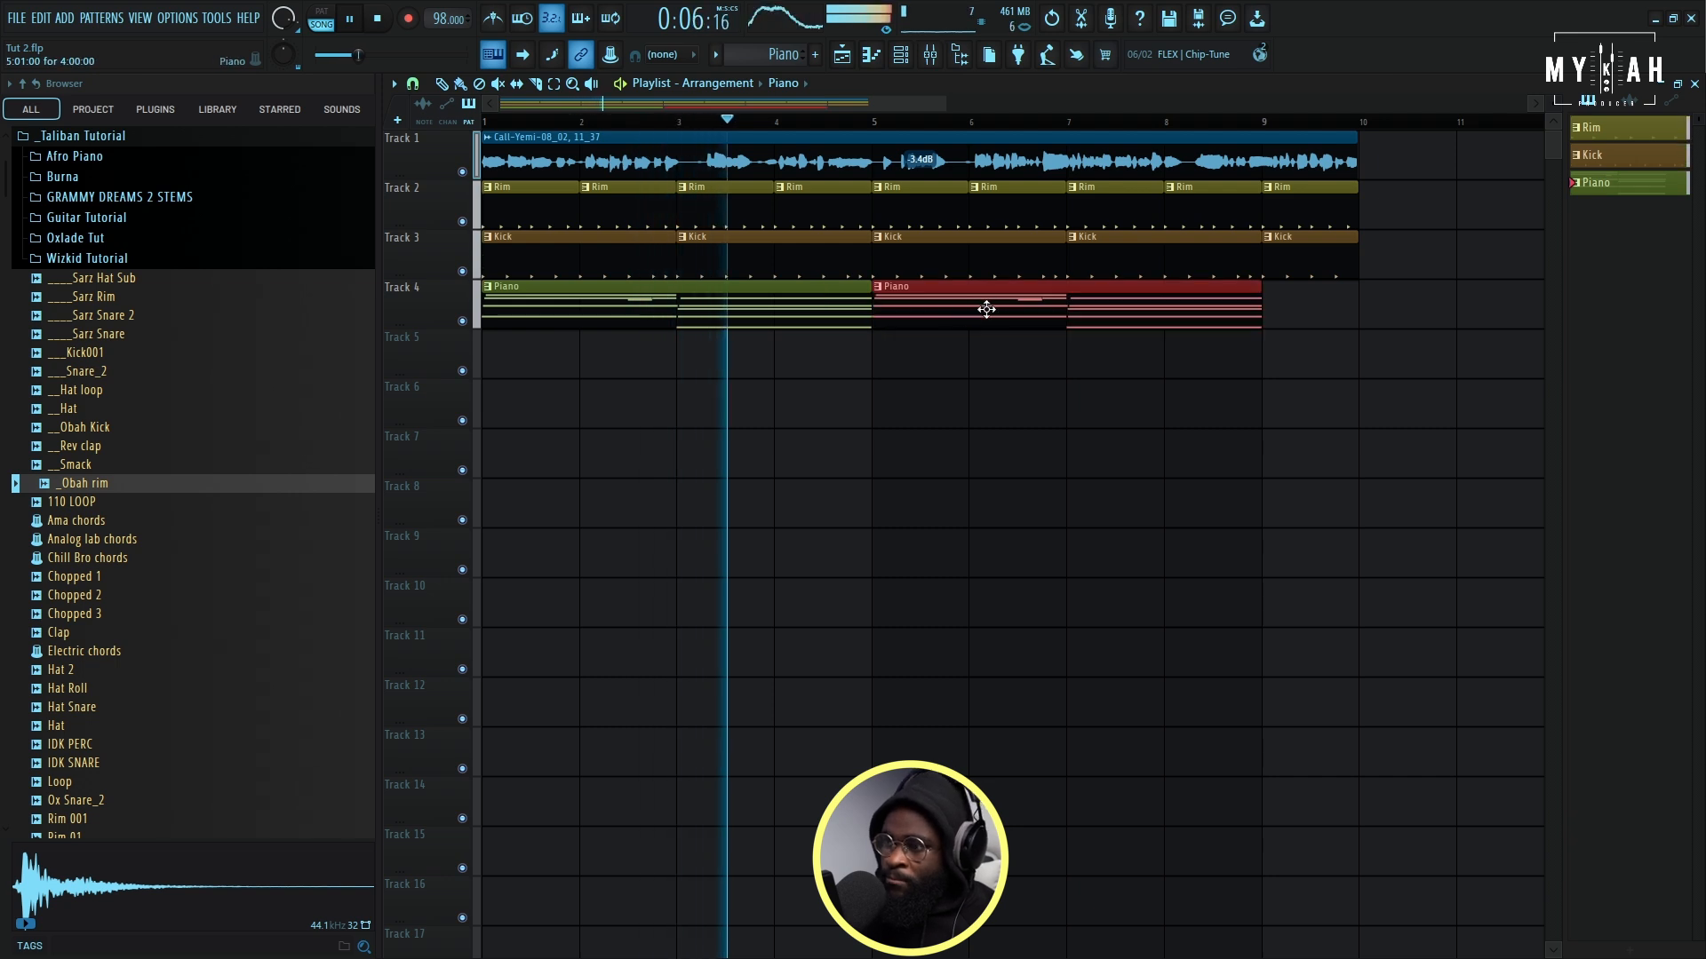
# - Set the LABS channel volume to 89% and select bars 1 to 8 of the arrangement for looped playback
pyautogui.press('F6')
pyautogui.moveTo(552, 242); pyautogui.dragTo(540, 235)
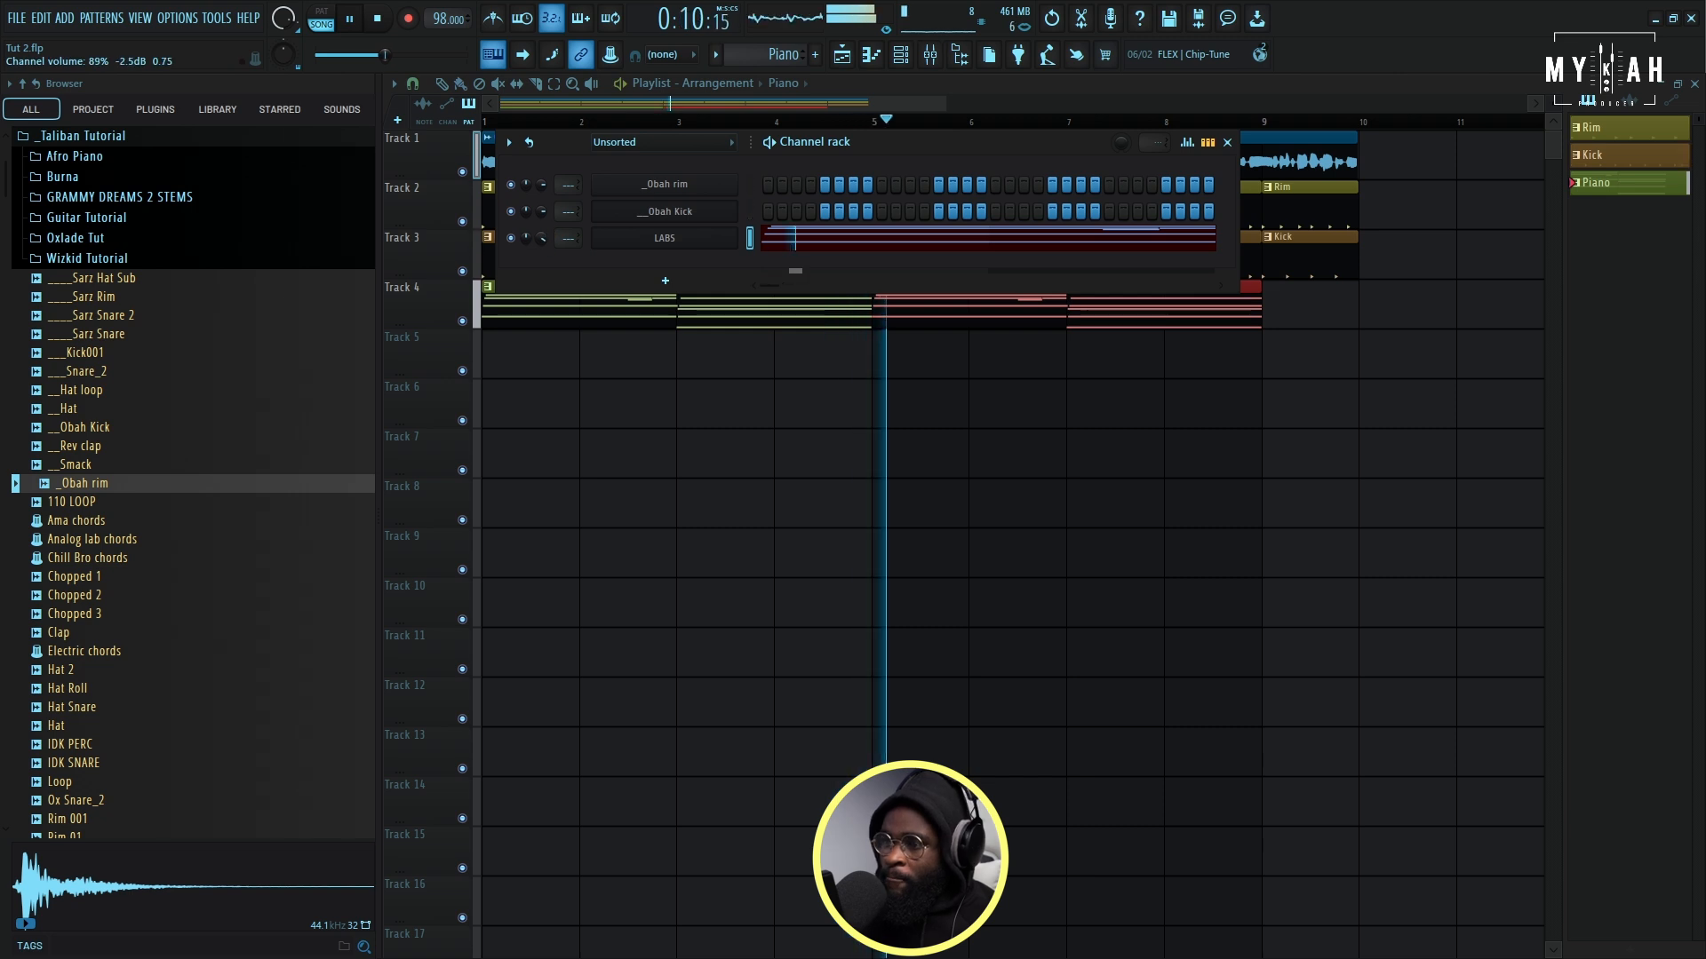
pyautogui.press('F6')
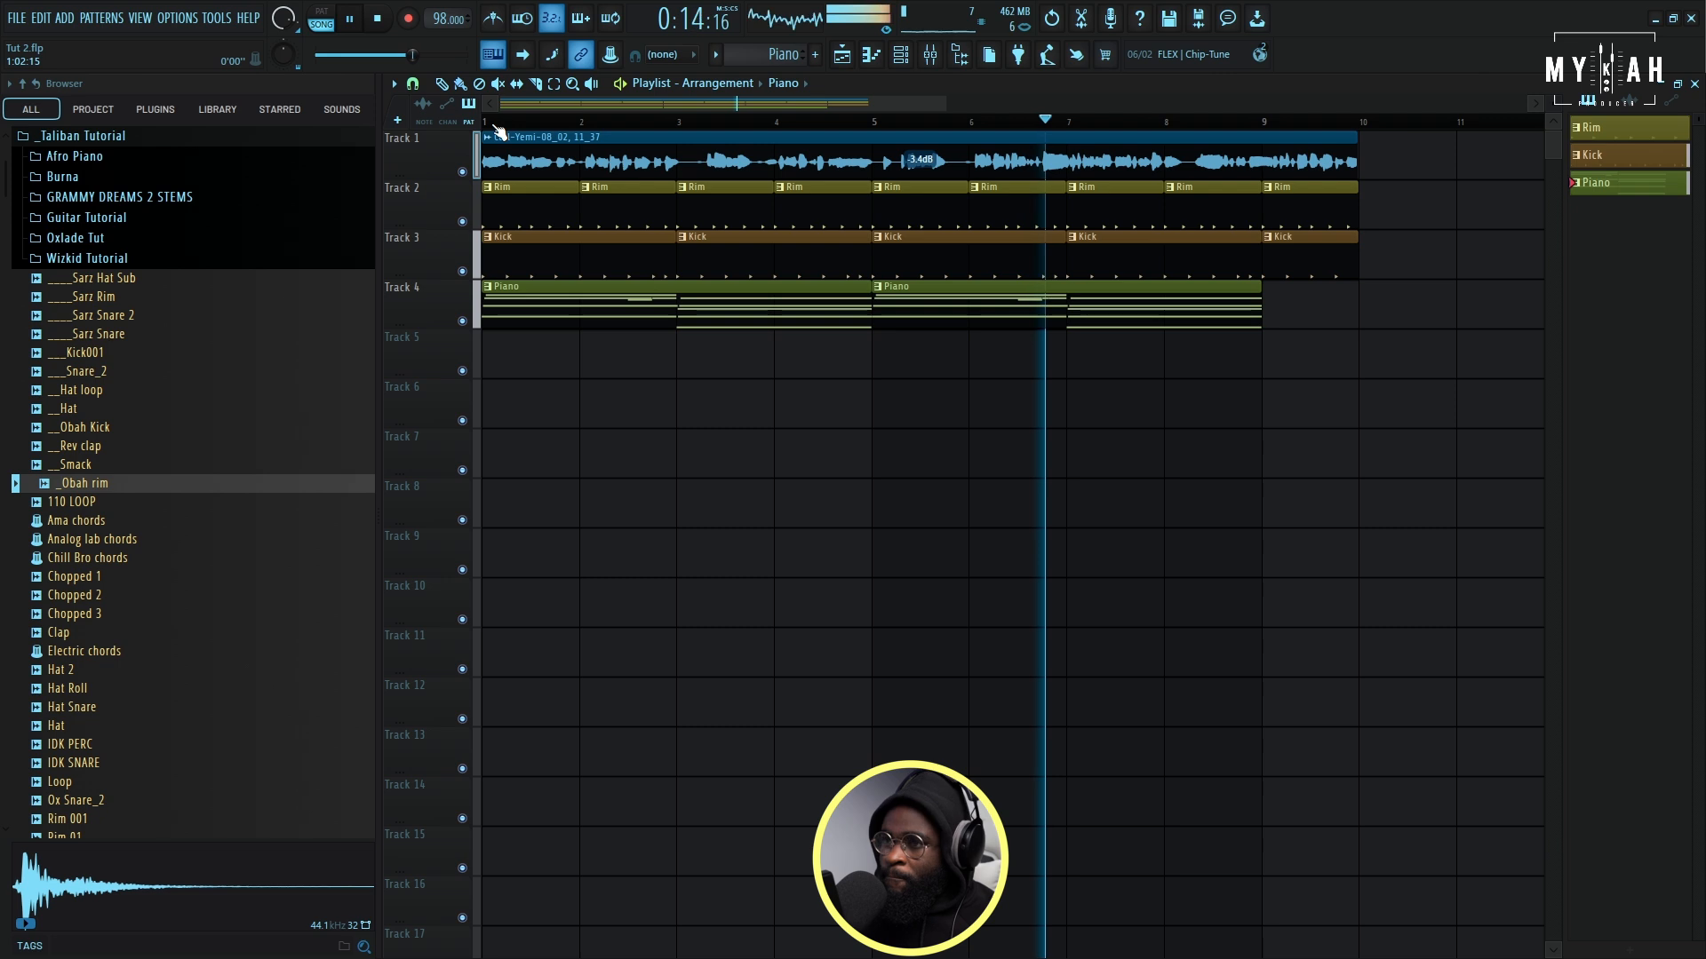
pyautogui.moveTo(498, 129); pyautogui.dragTo(1230, 133)
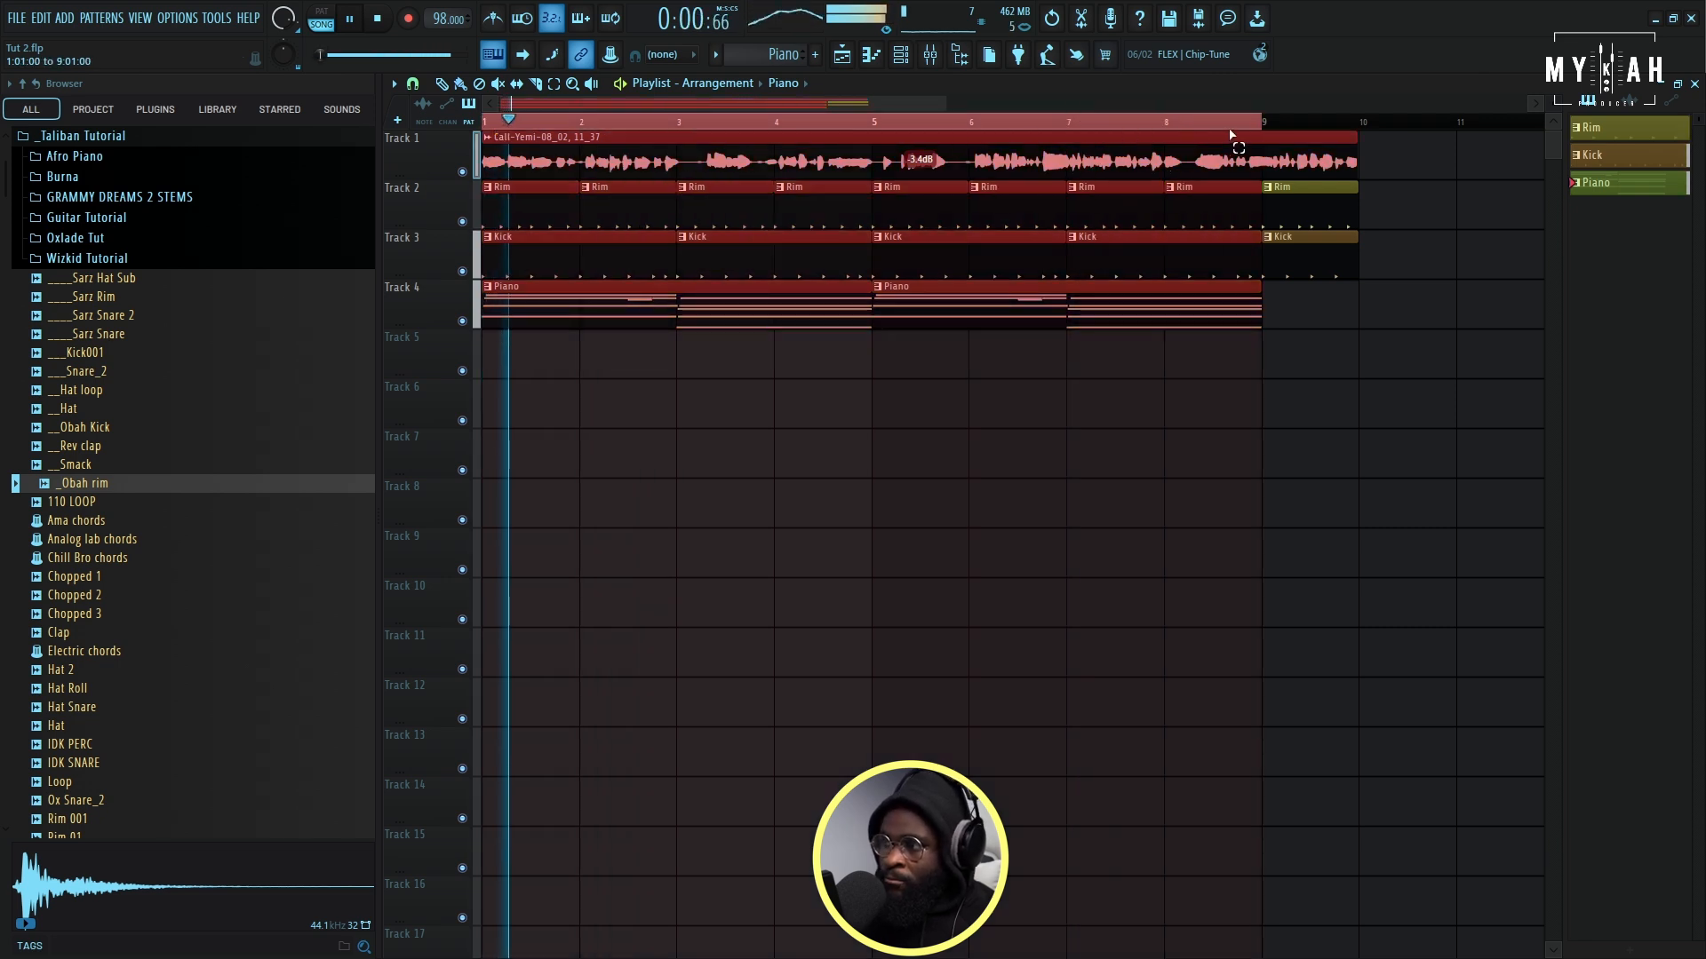
# - Stagger the note starts of the first piano chord and add a two-bar C3 bass note beneath it
pyautogui.doubleClick(639, 308)
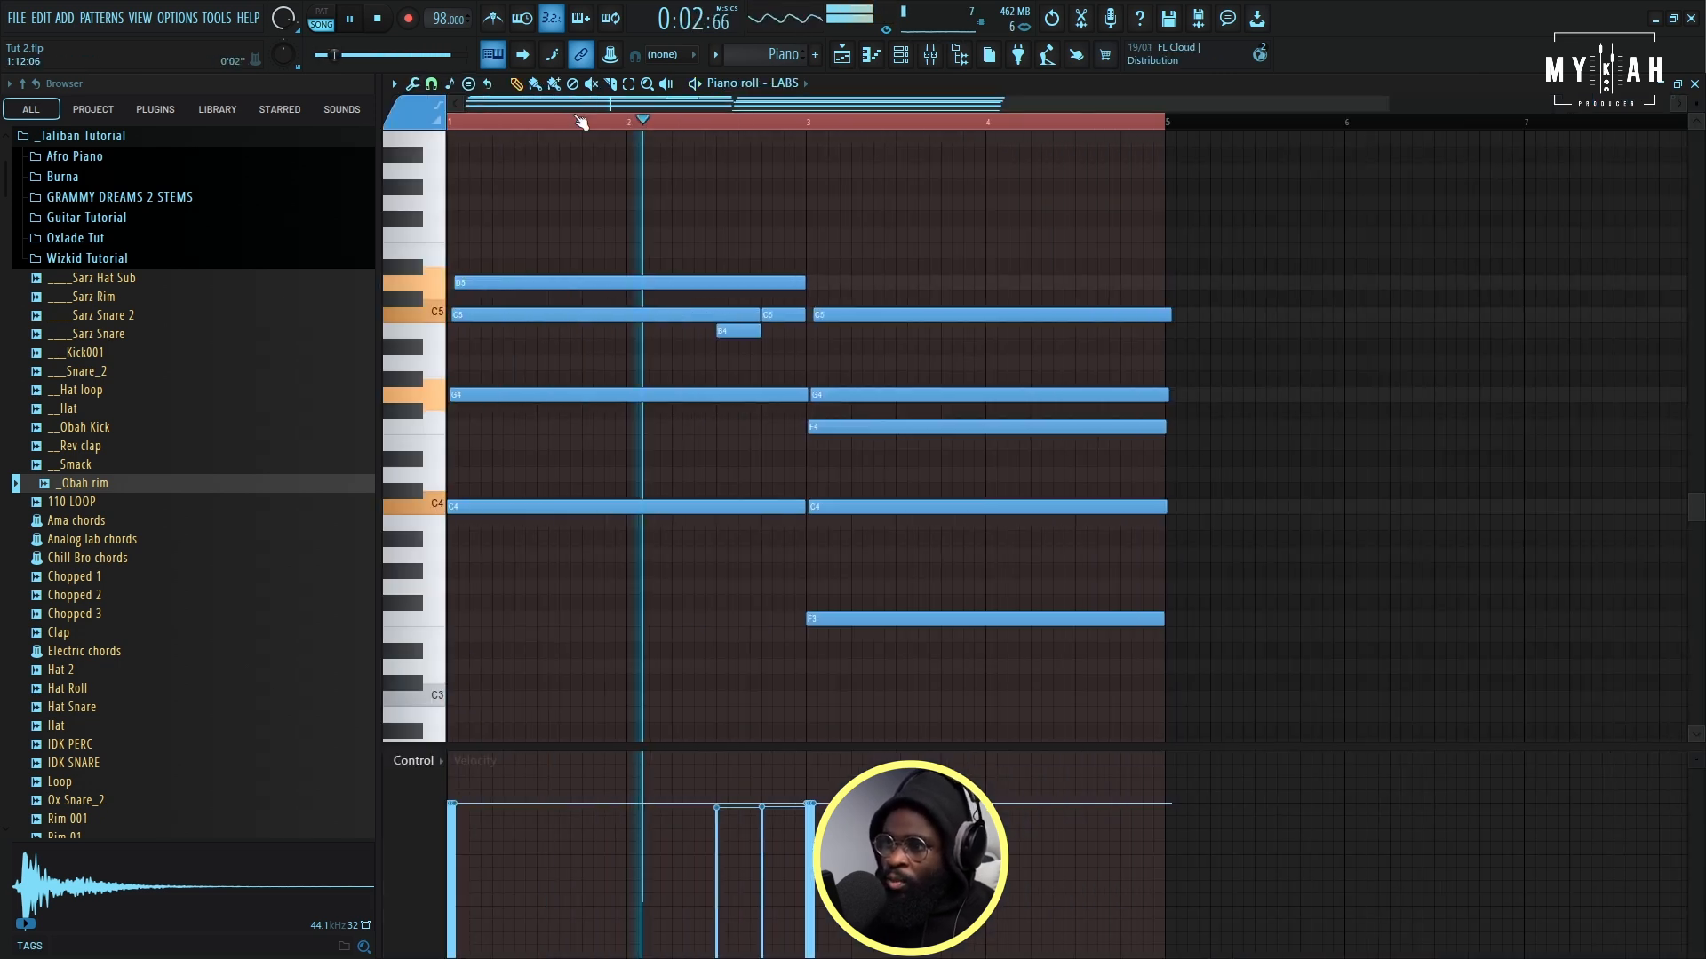
pyautogui.moveTo(829, 277); pyautogui.dragTo(898, 622)
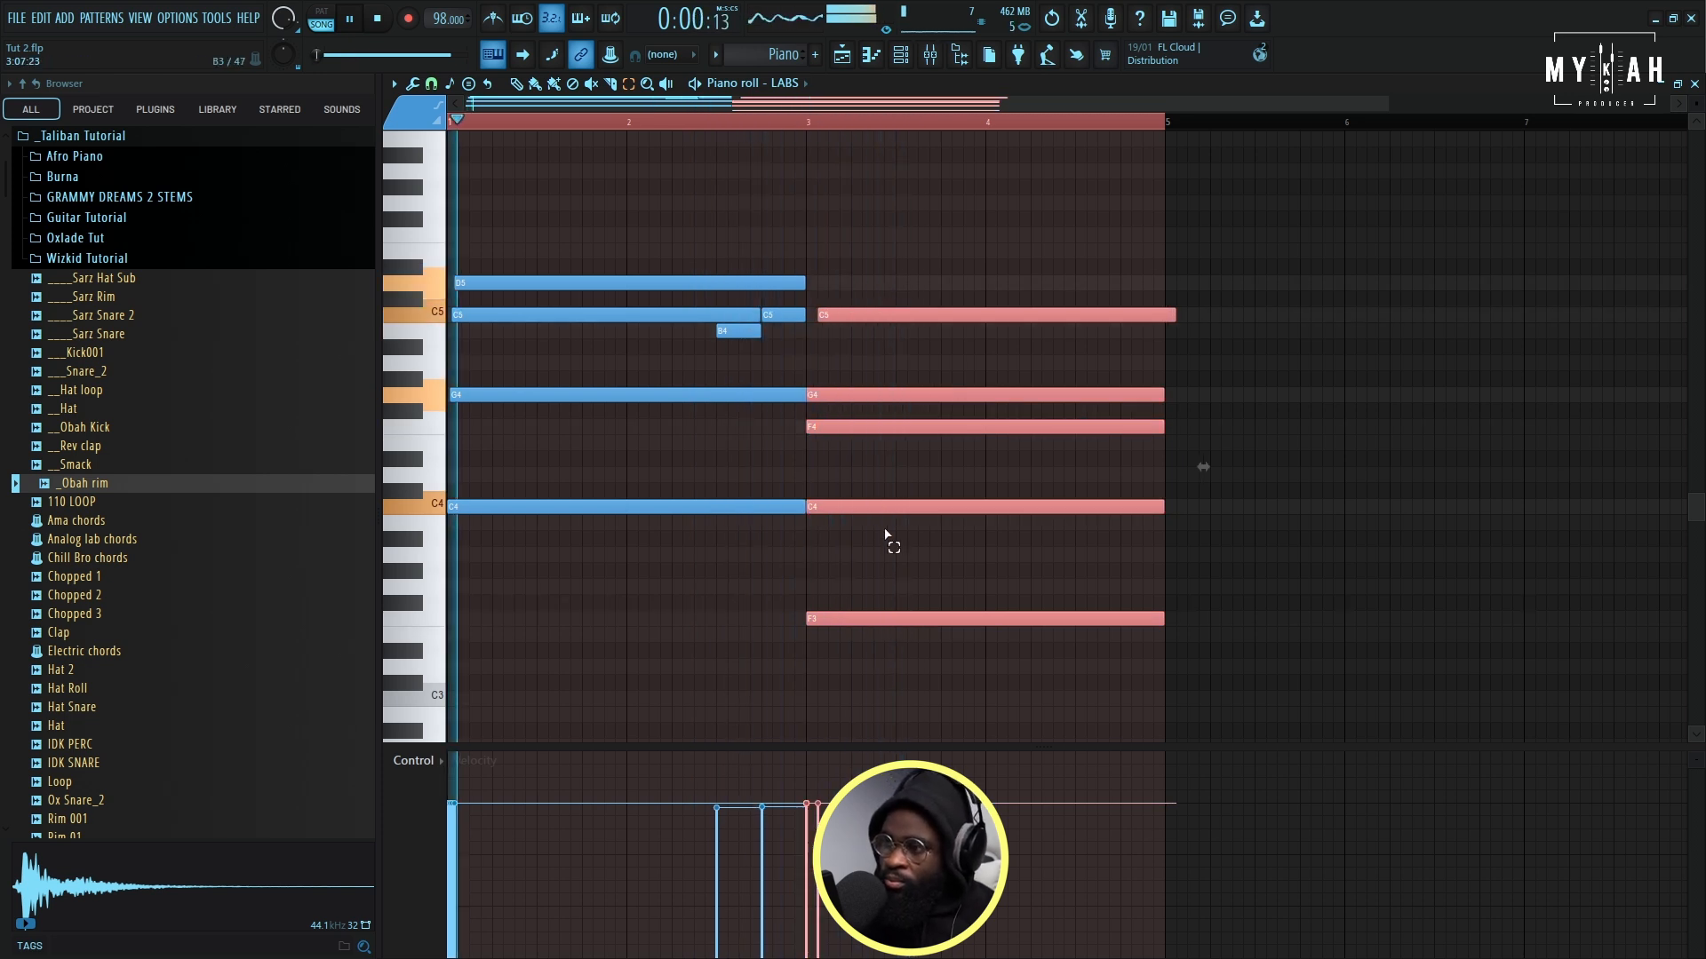
pyautogui.press('space')
pyautogui.press('F5')
pyautogui.click(679, 392)
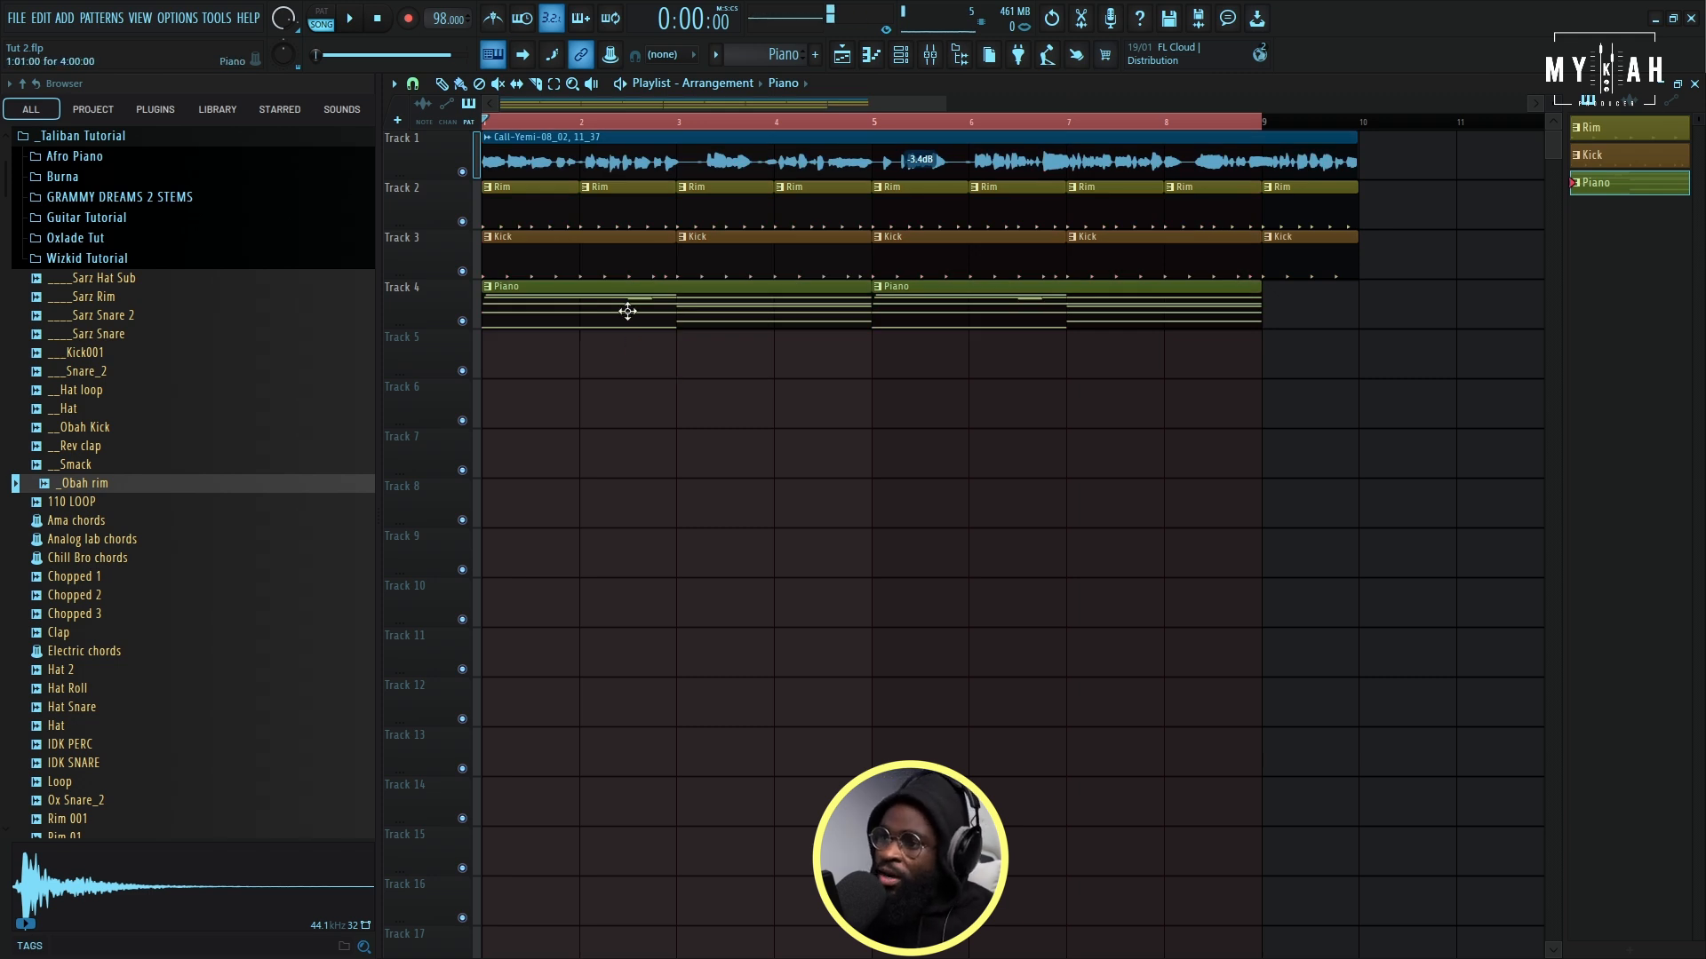
# - Add a Lounge Lizard EP-4 instrument as a new channel
pyautogui.click(898, 56)
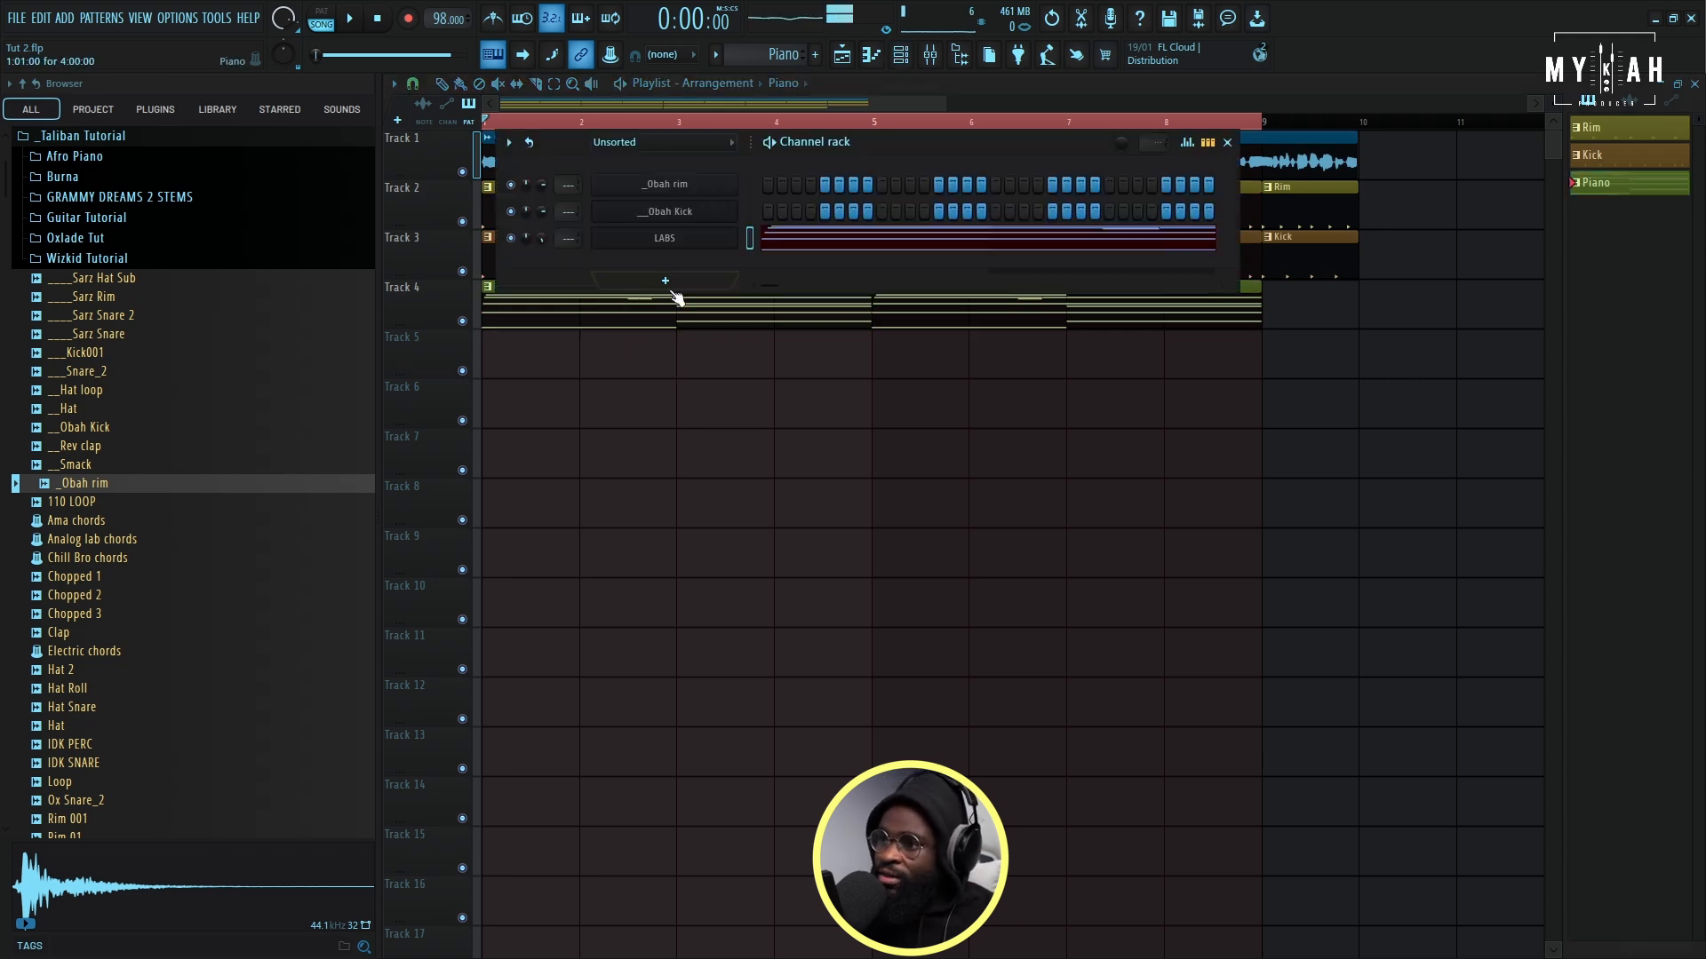
pyautogui.click(666, 282)
pyautogui.click(681, 420)
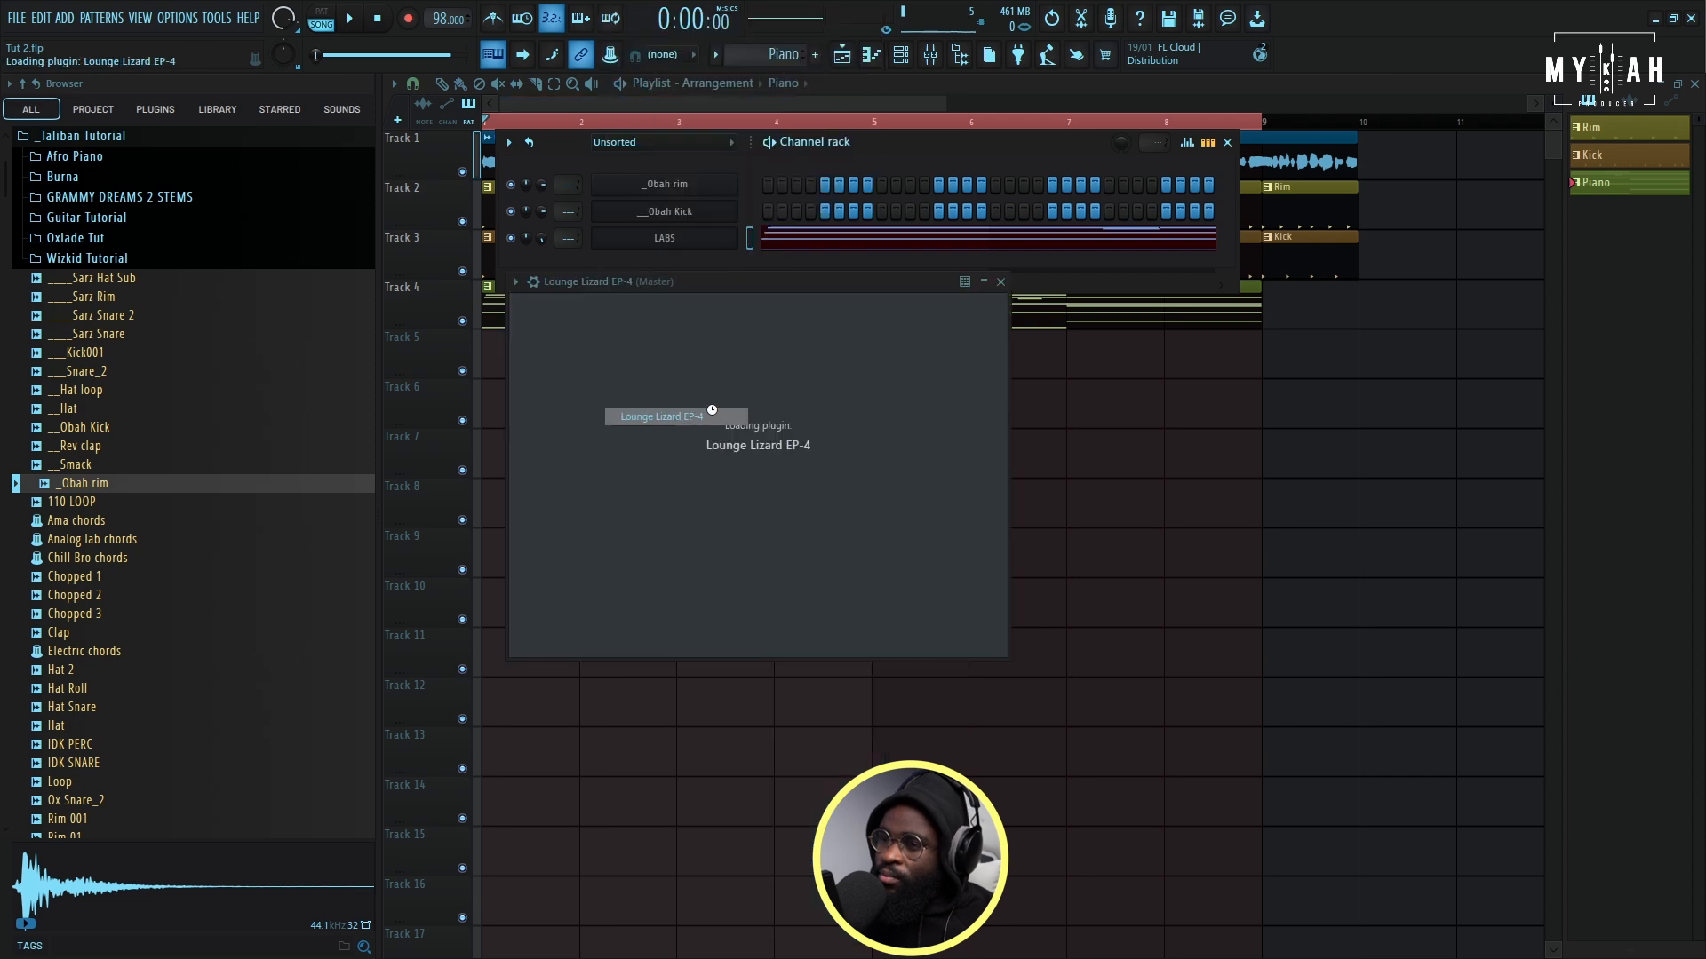
pyautogui.click(513, 314)
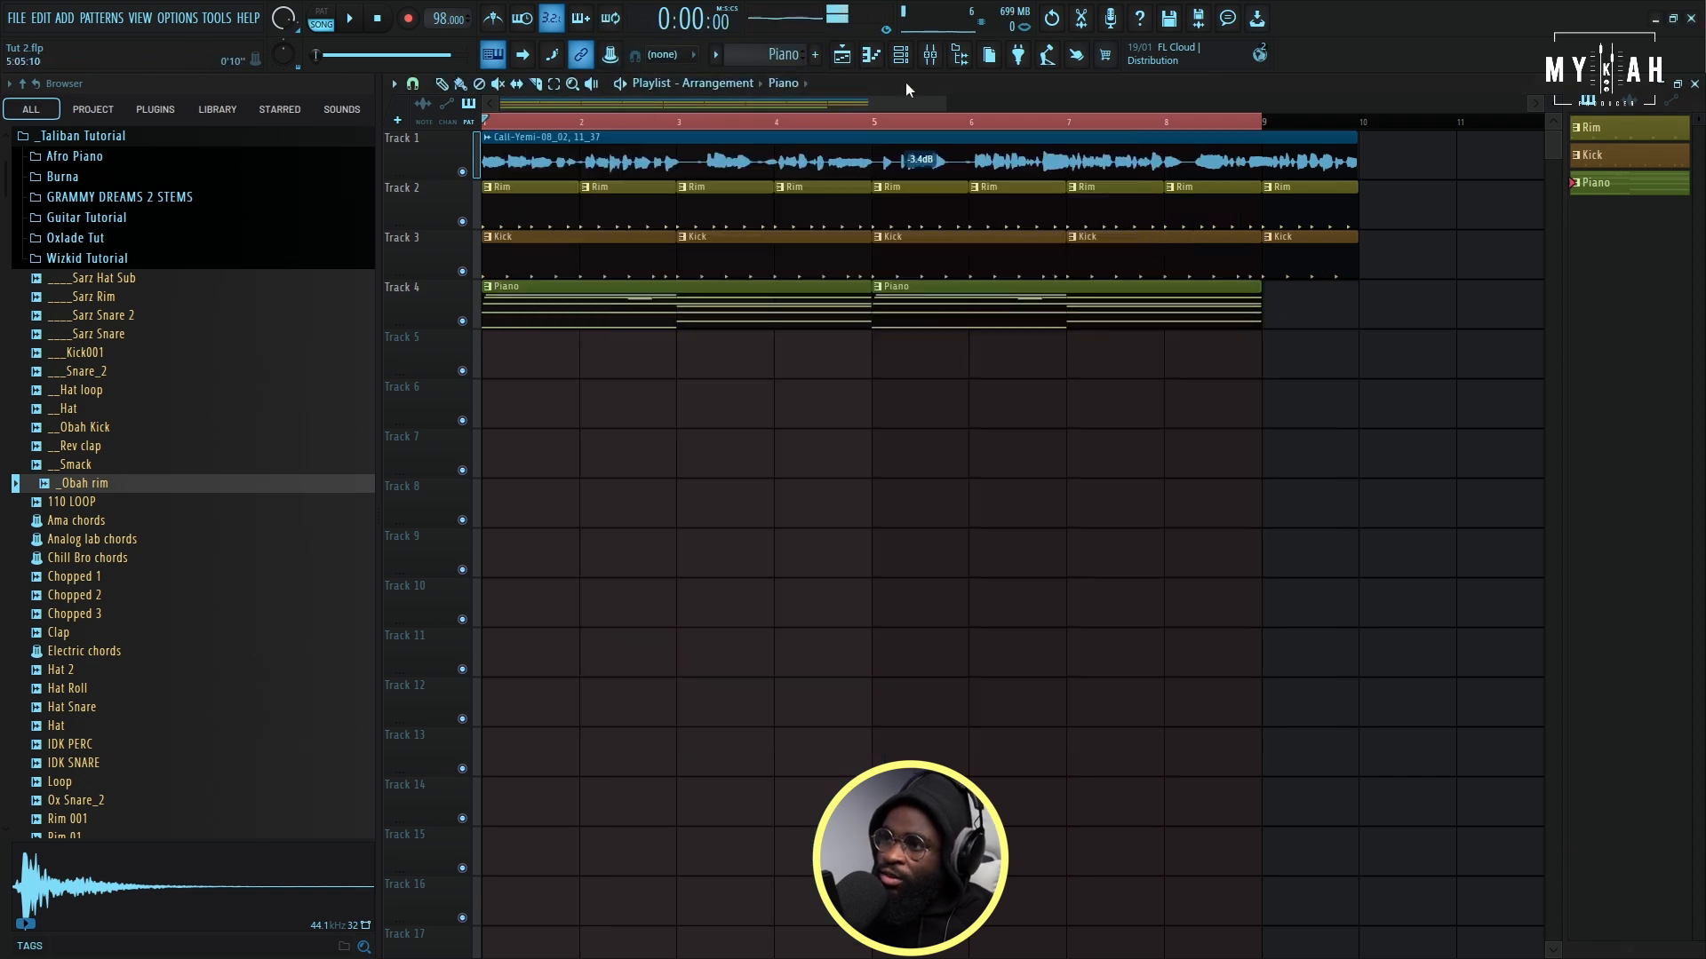
# - Create a new pattern named Ep and copy the piano chords into the Lounge Lizard EP-4 piano roll
pyautogui.click(899, 55)
pyautogui.click(783, 54)
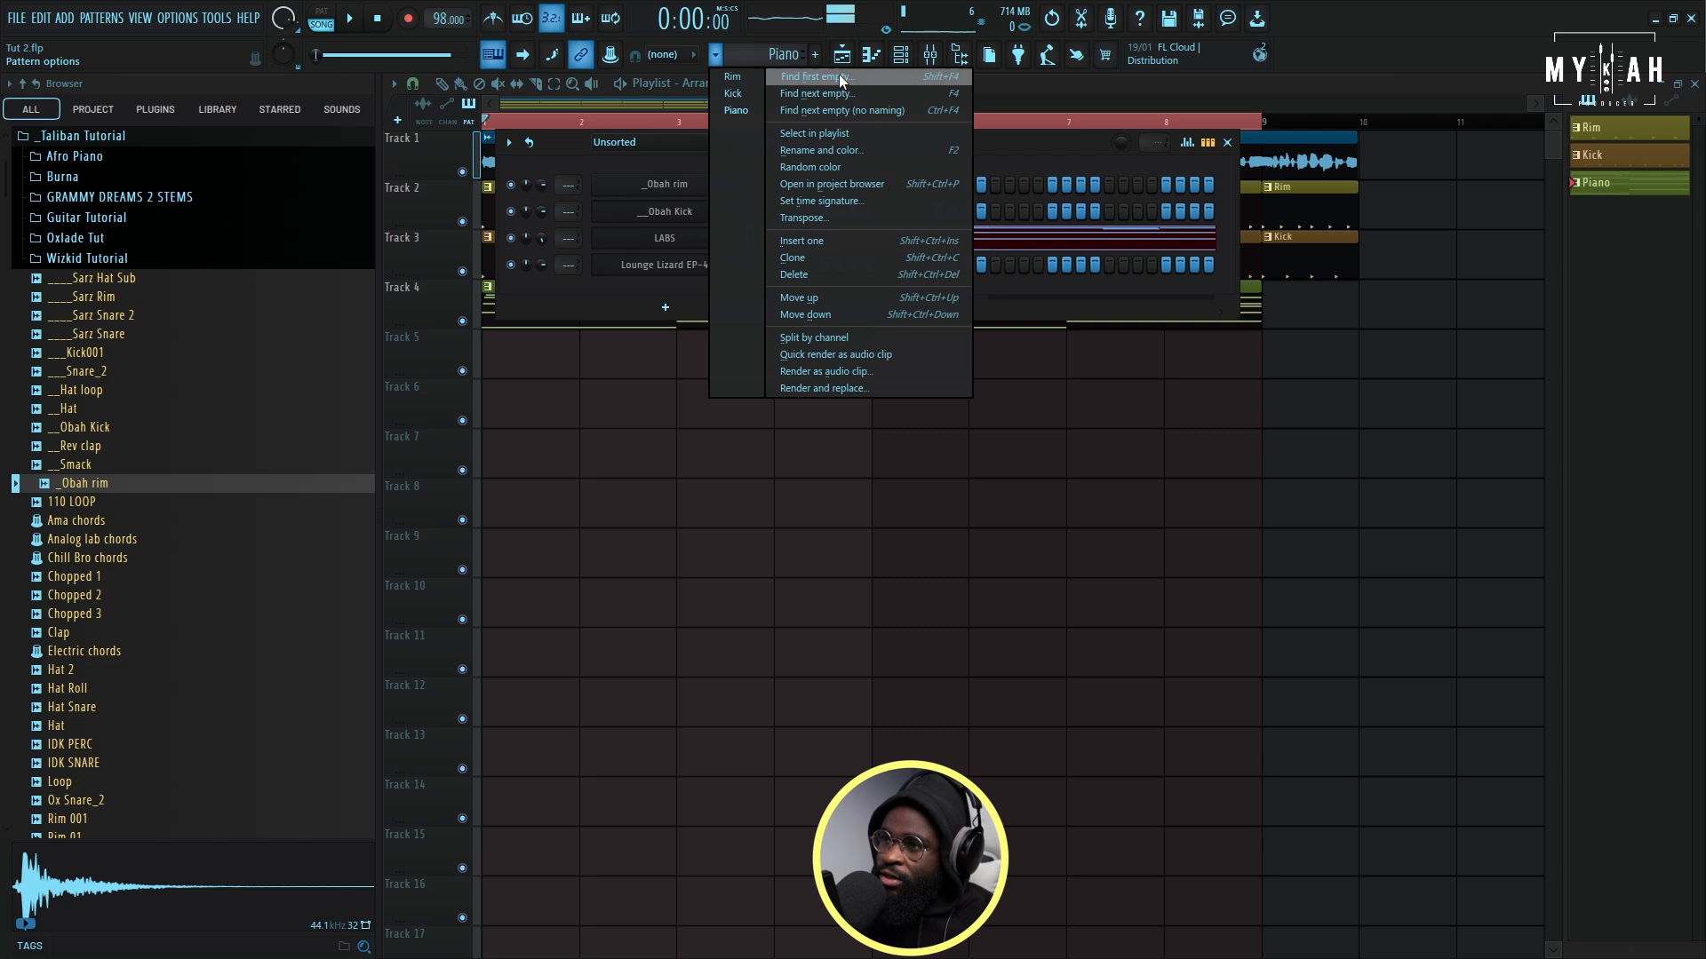
pyautogui.click(839, 73)
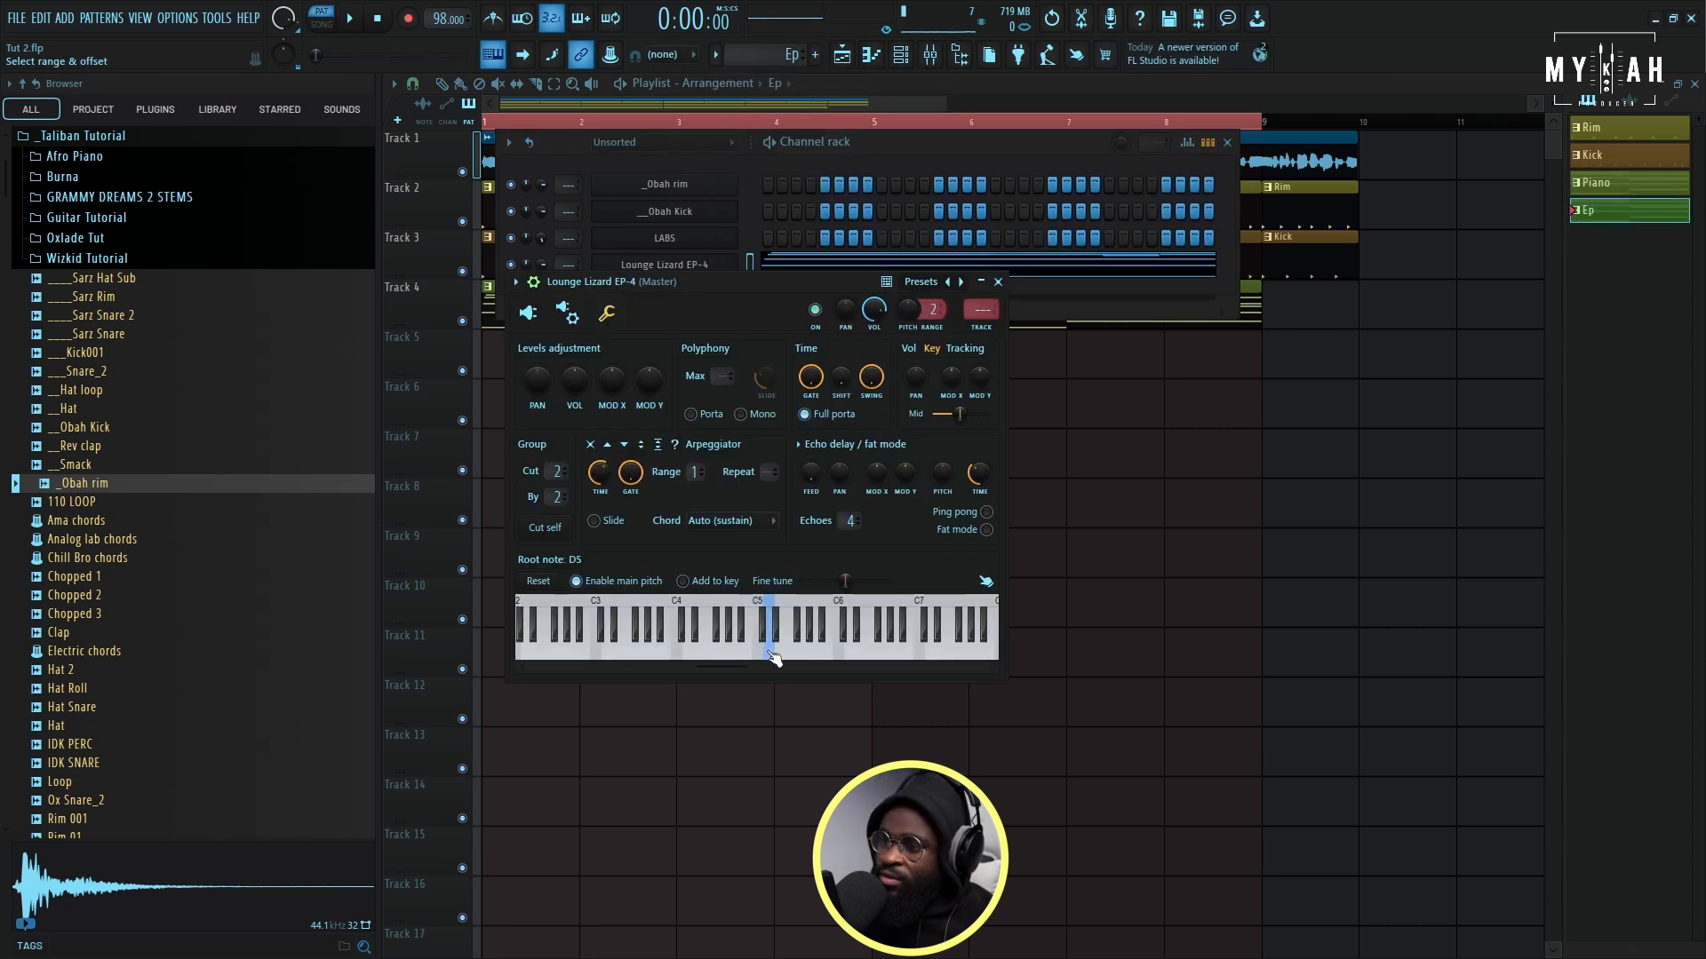
pyautogui.click(775, 263)
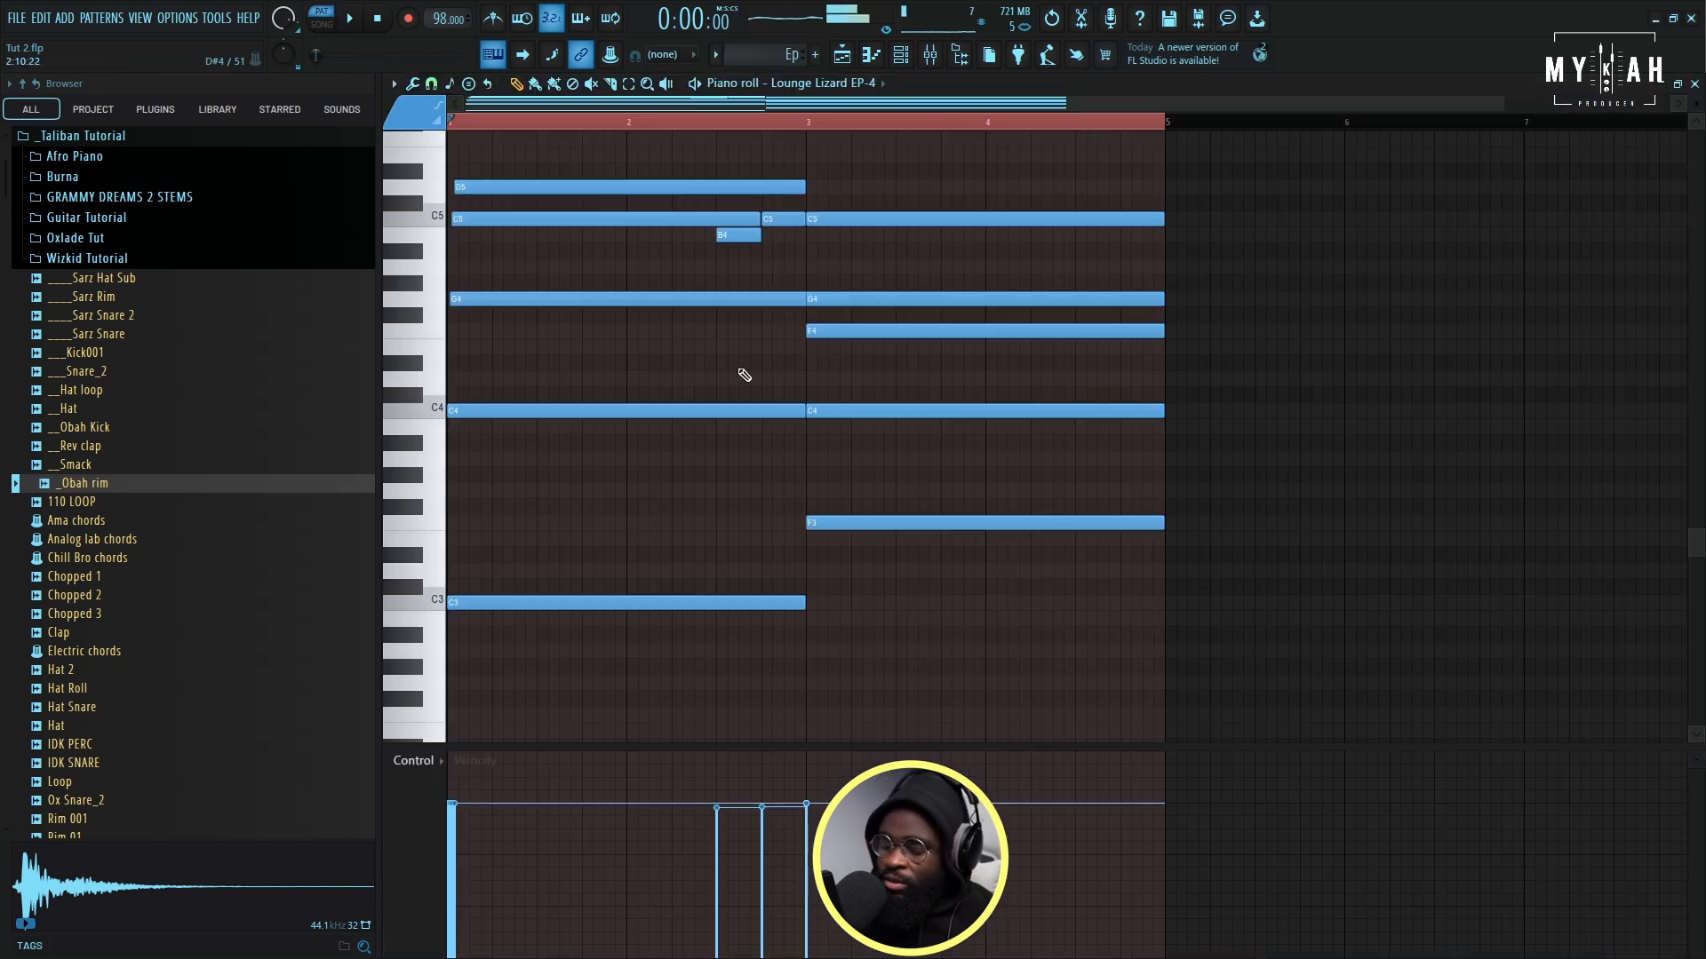
# - Lower the velocities of all Ep notes with level scaling while the pattern plays
pyautogui.hotkey('alt', 'x')
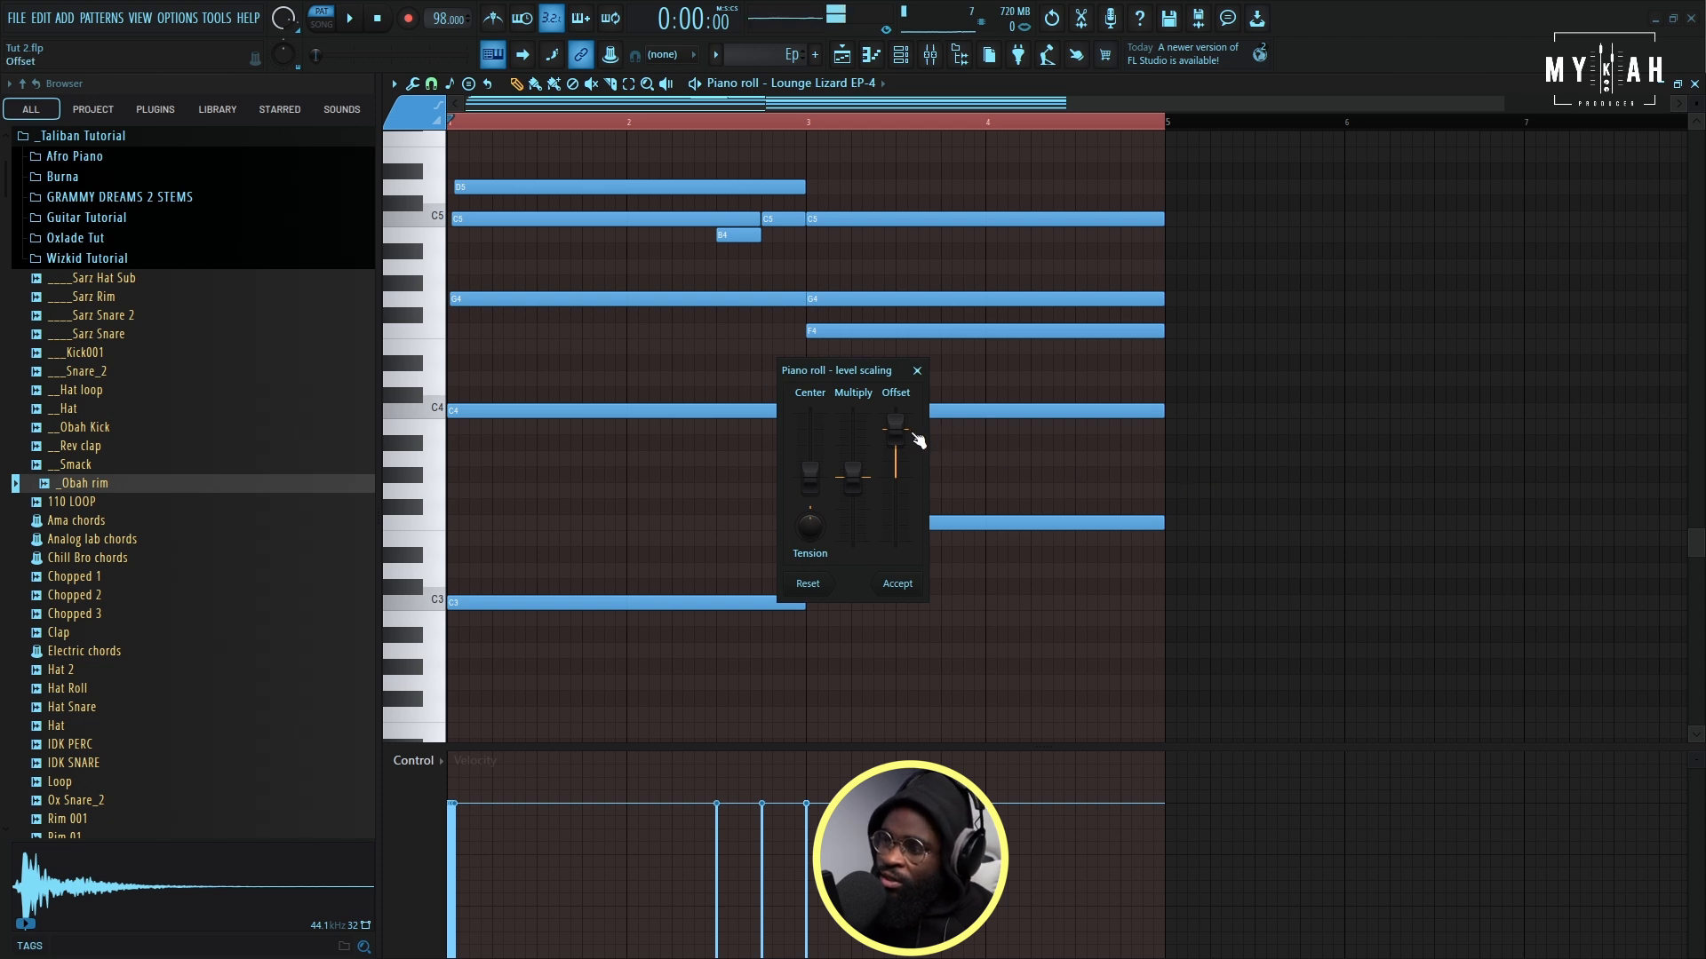
pyautogui.press('space')
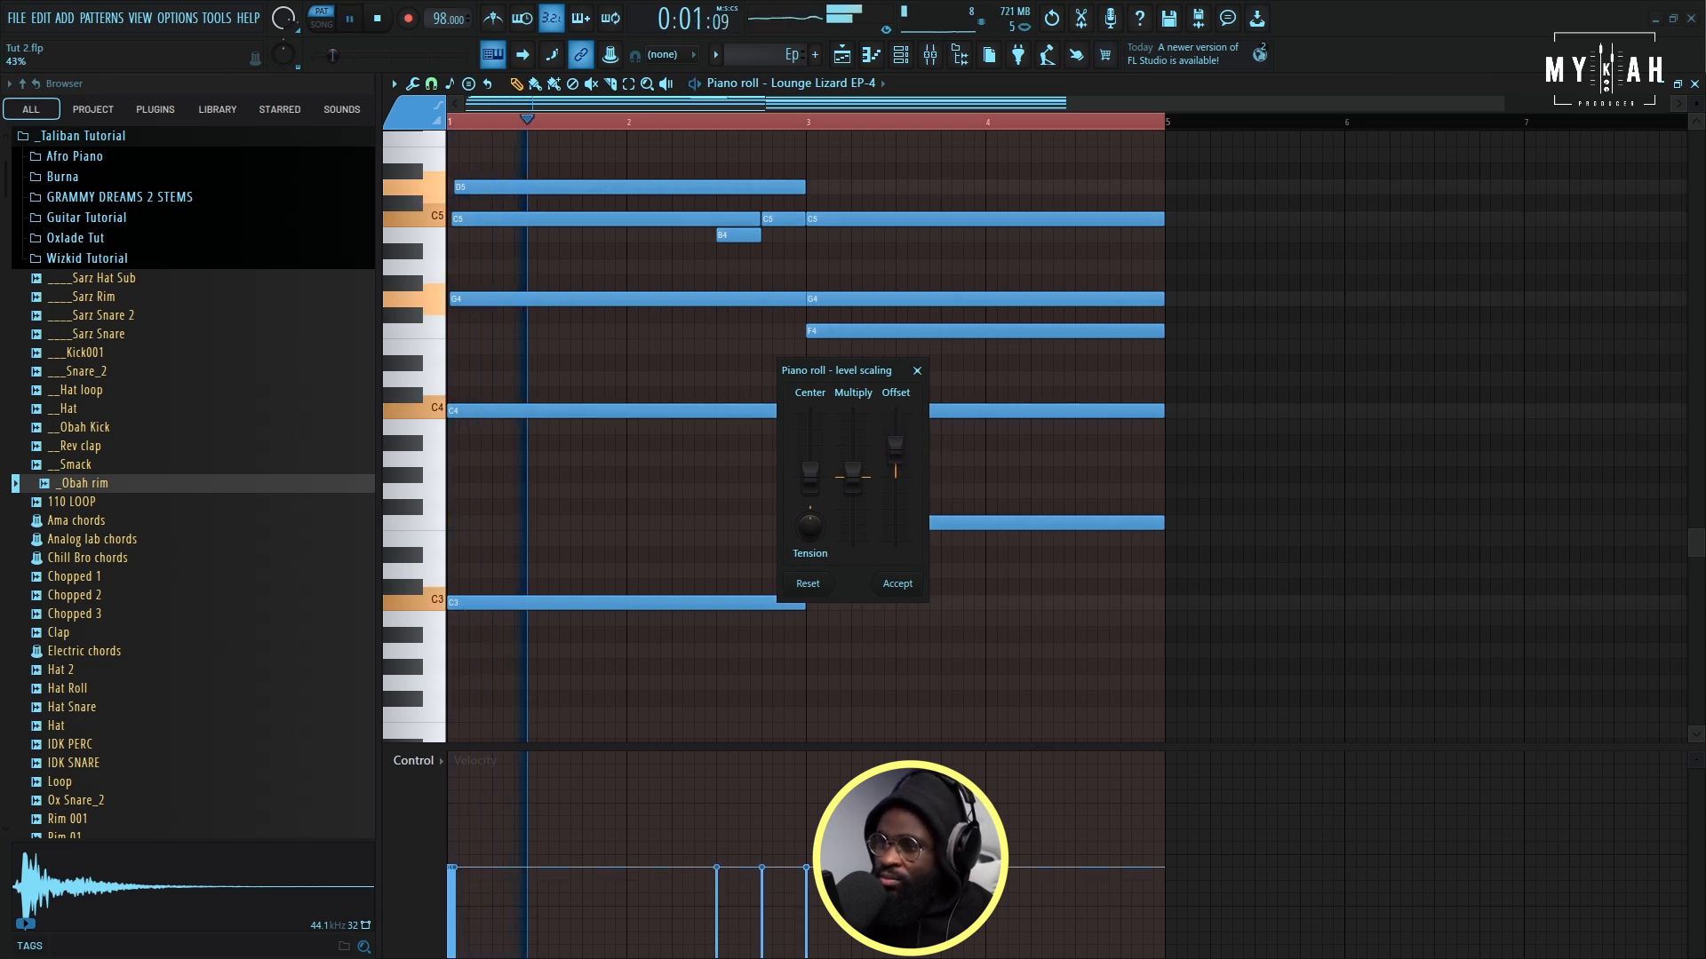
pyautogui.click(901, 582)
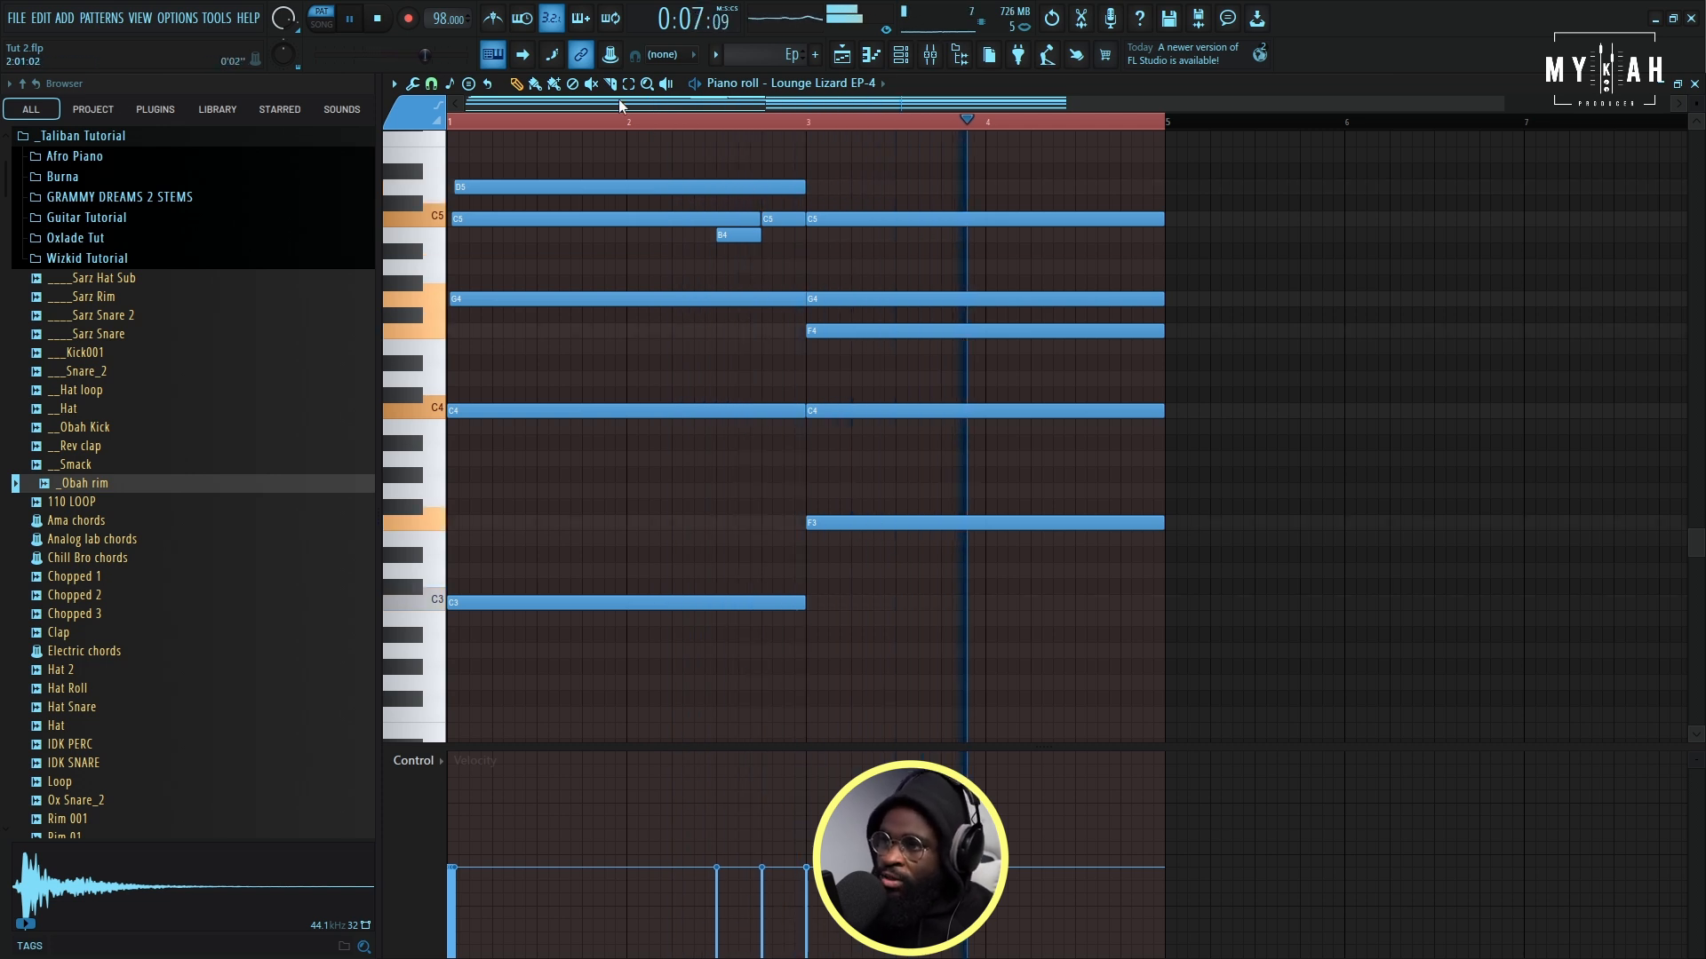
# - Strum the C4, F4, G4 and C5 notes of the second Ep chord by raising the strumizer's start time strength
pyautogui.moveTo(848, 196); pyautogui.dragTo(886, 481)
pyautogui.press('space')
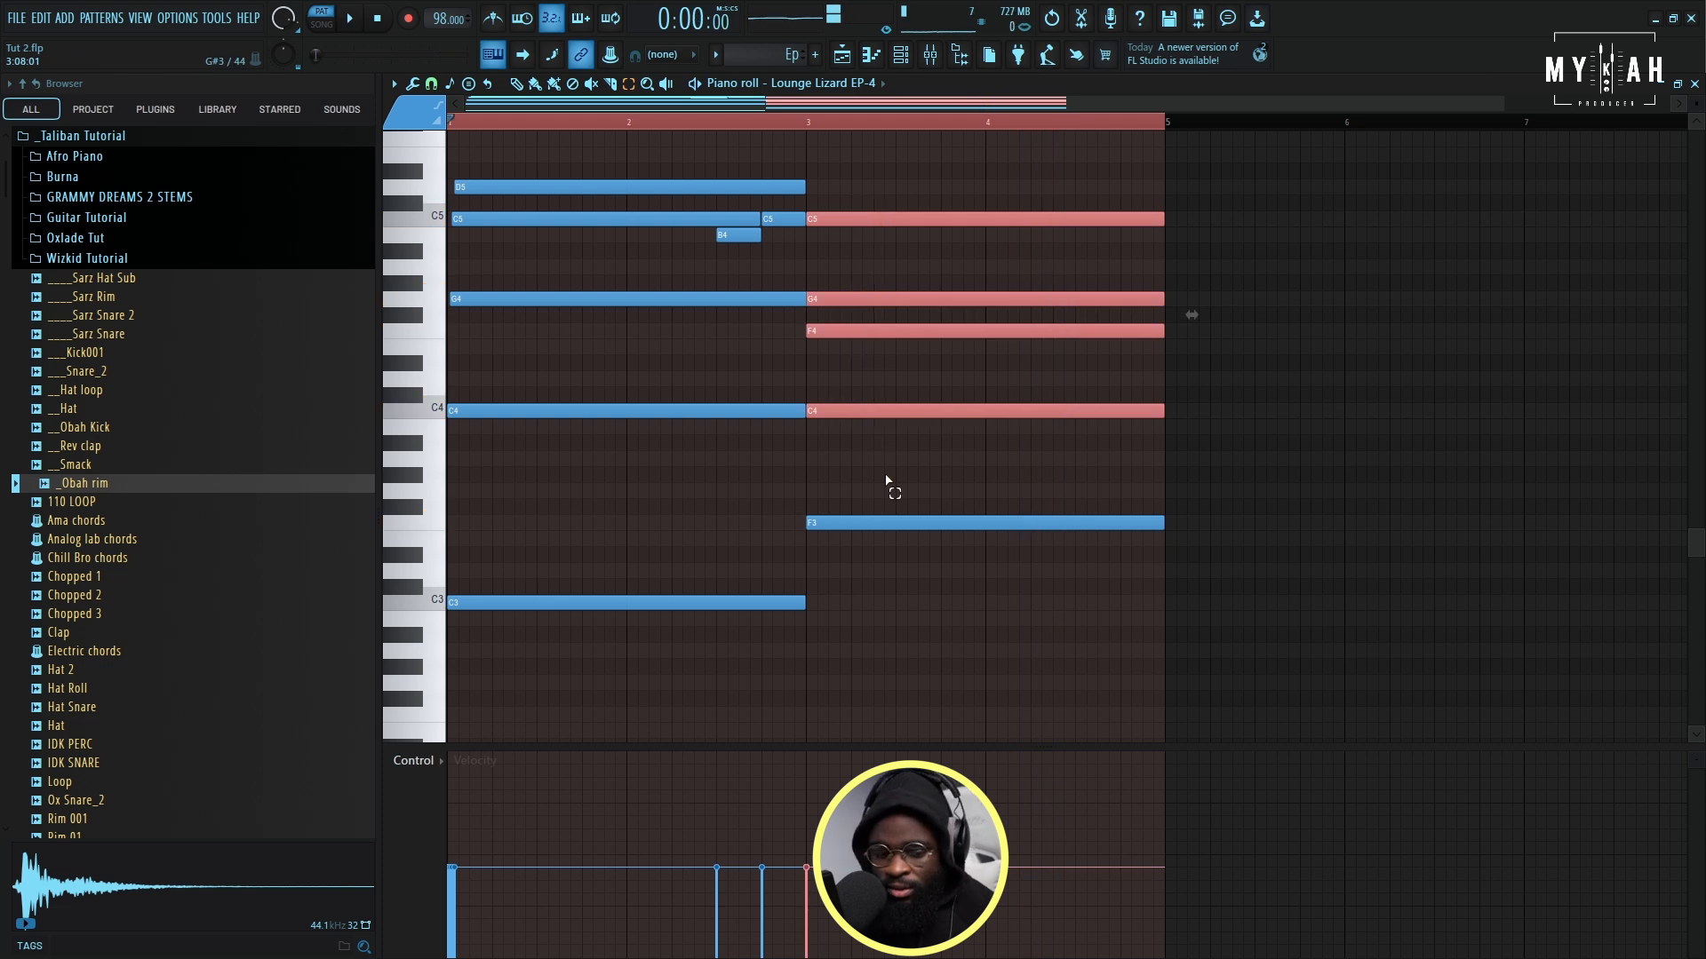
pyautogui.hotkey('alt', 's')
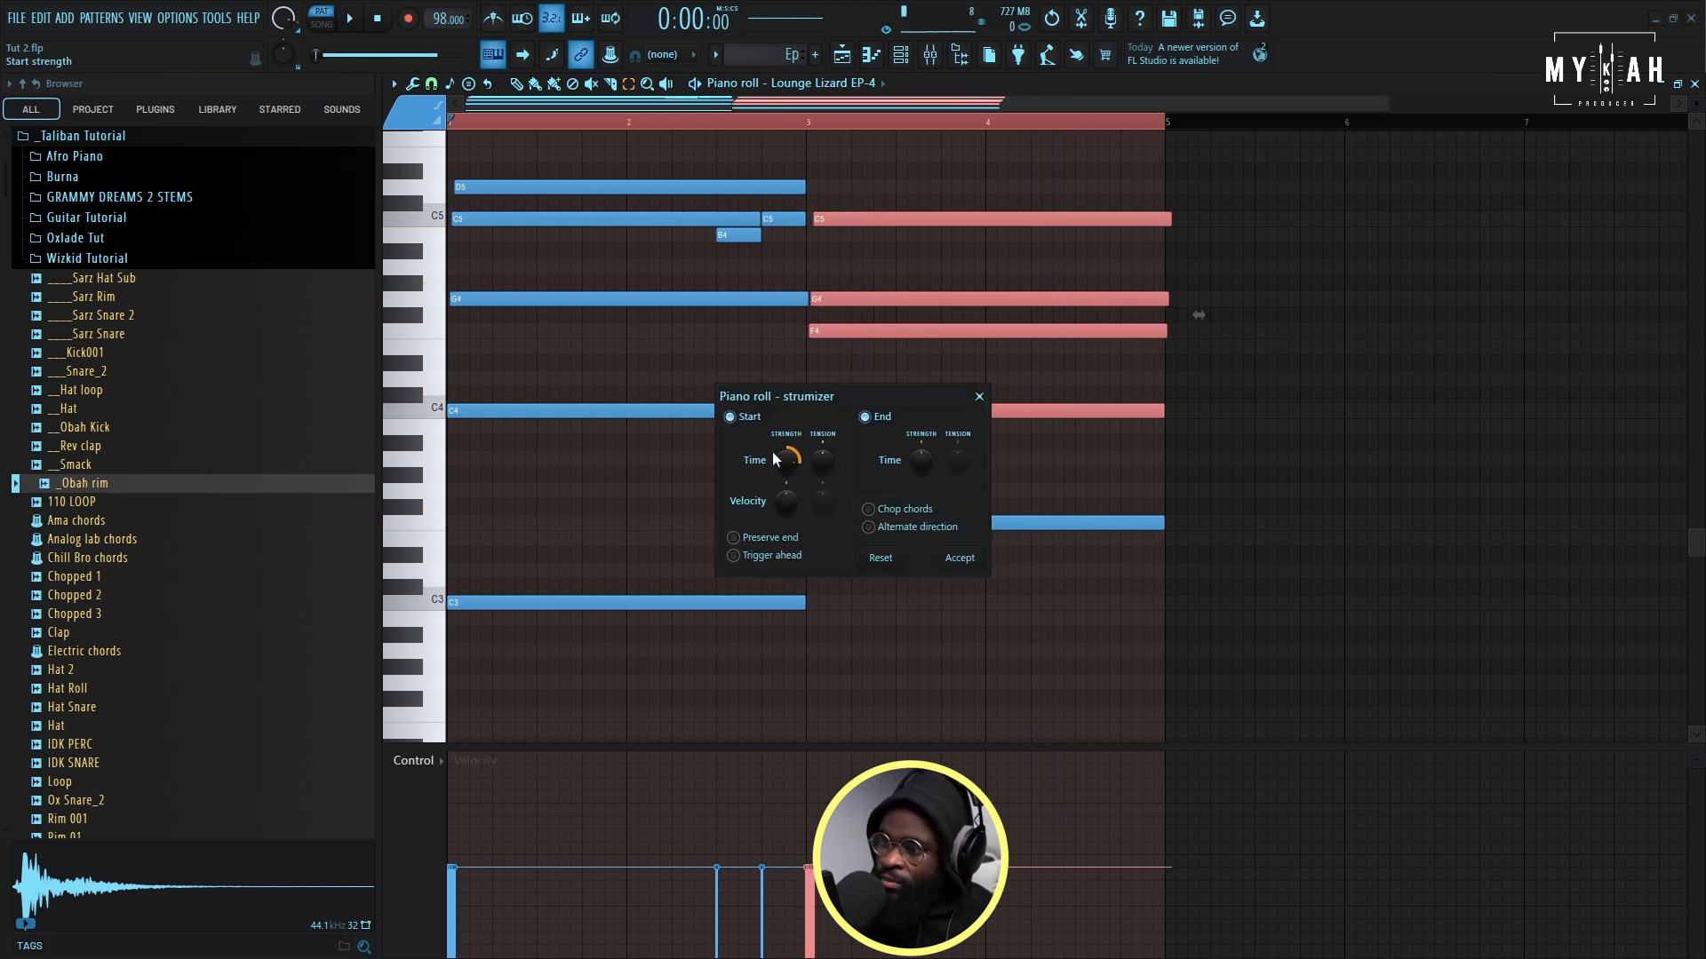
pyautogui.press('space')
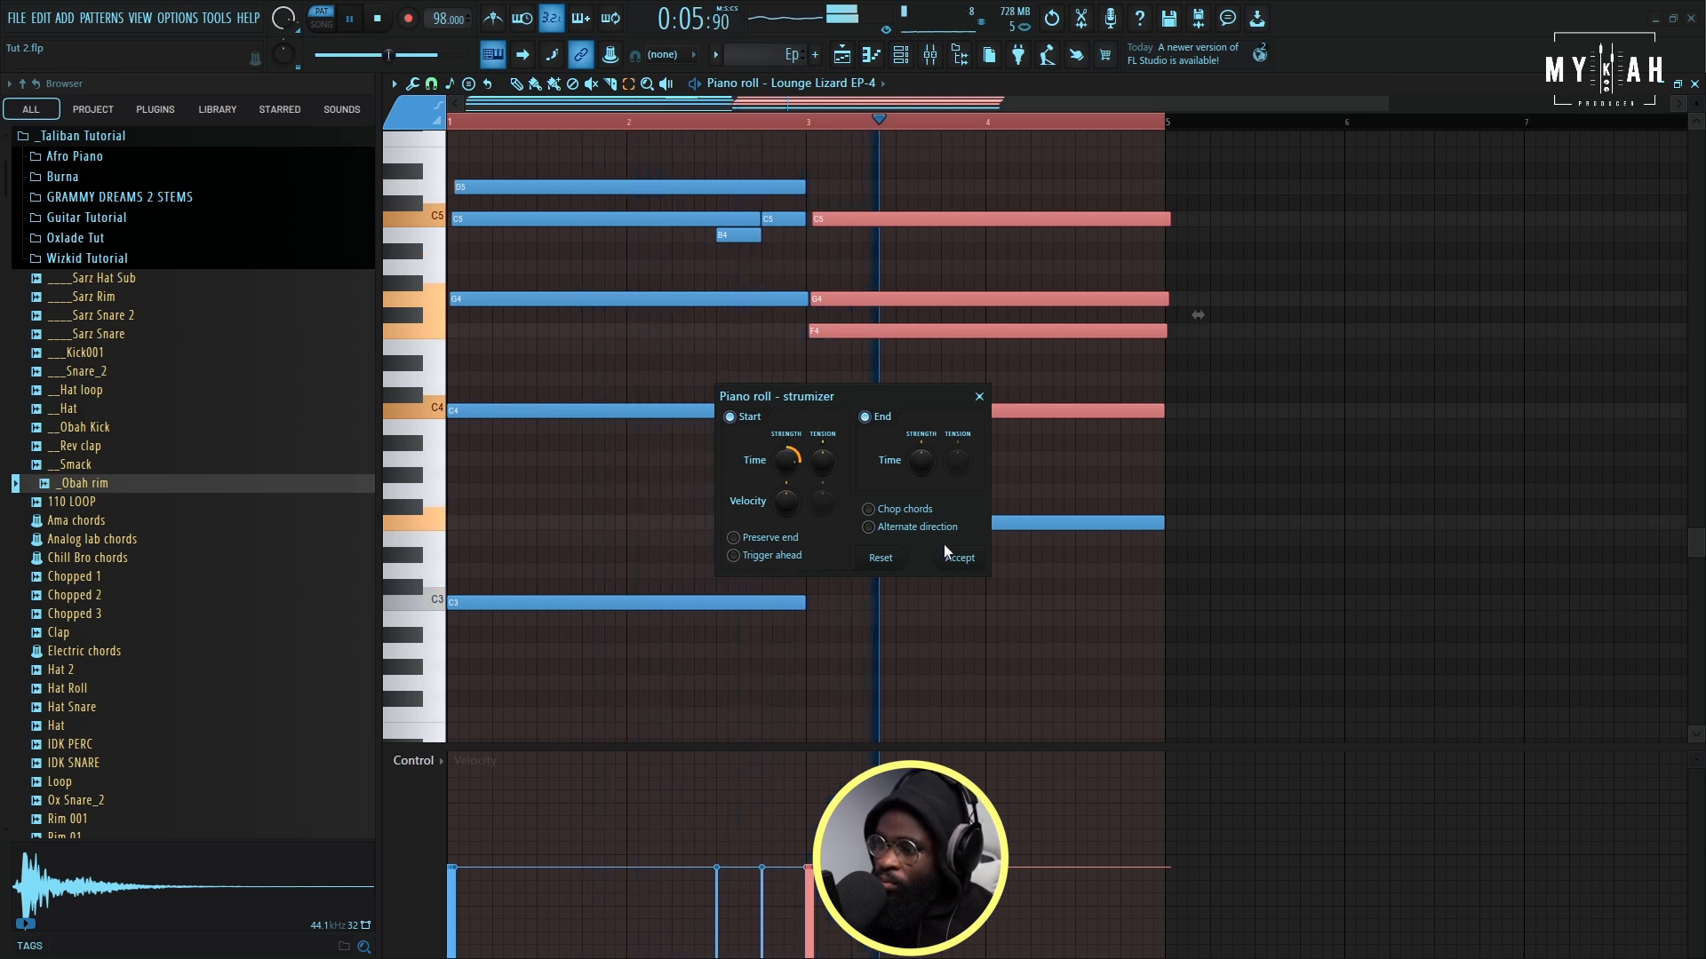
pyautogui.click(957, 558)
# - Place the Ep pattern on Track 5 from bar 1 and solo it together with the piano track for playback
pyautogui.click(493, 55)
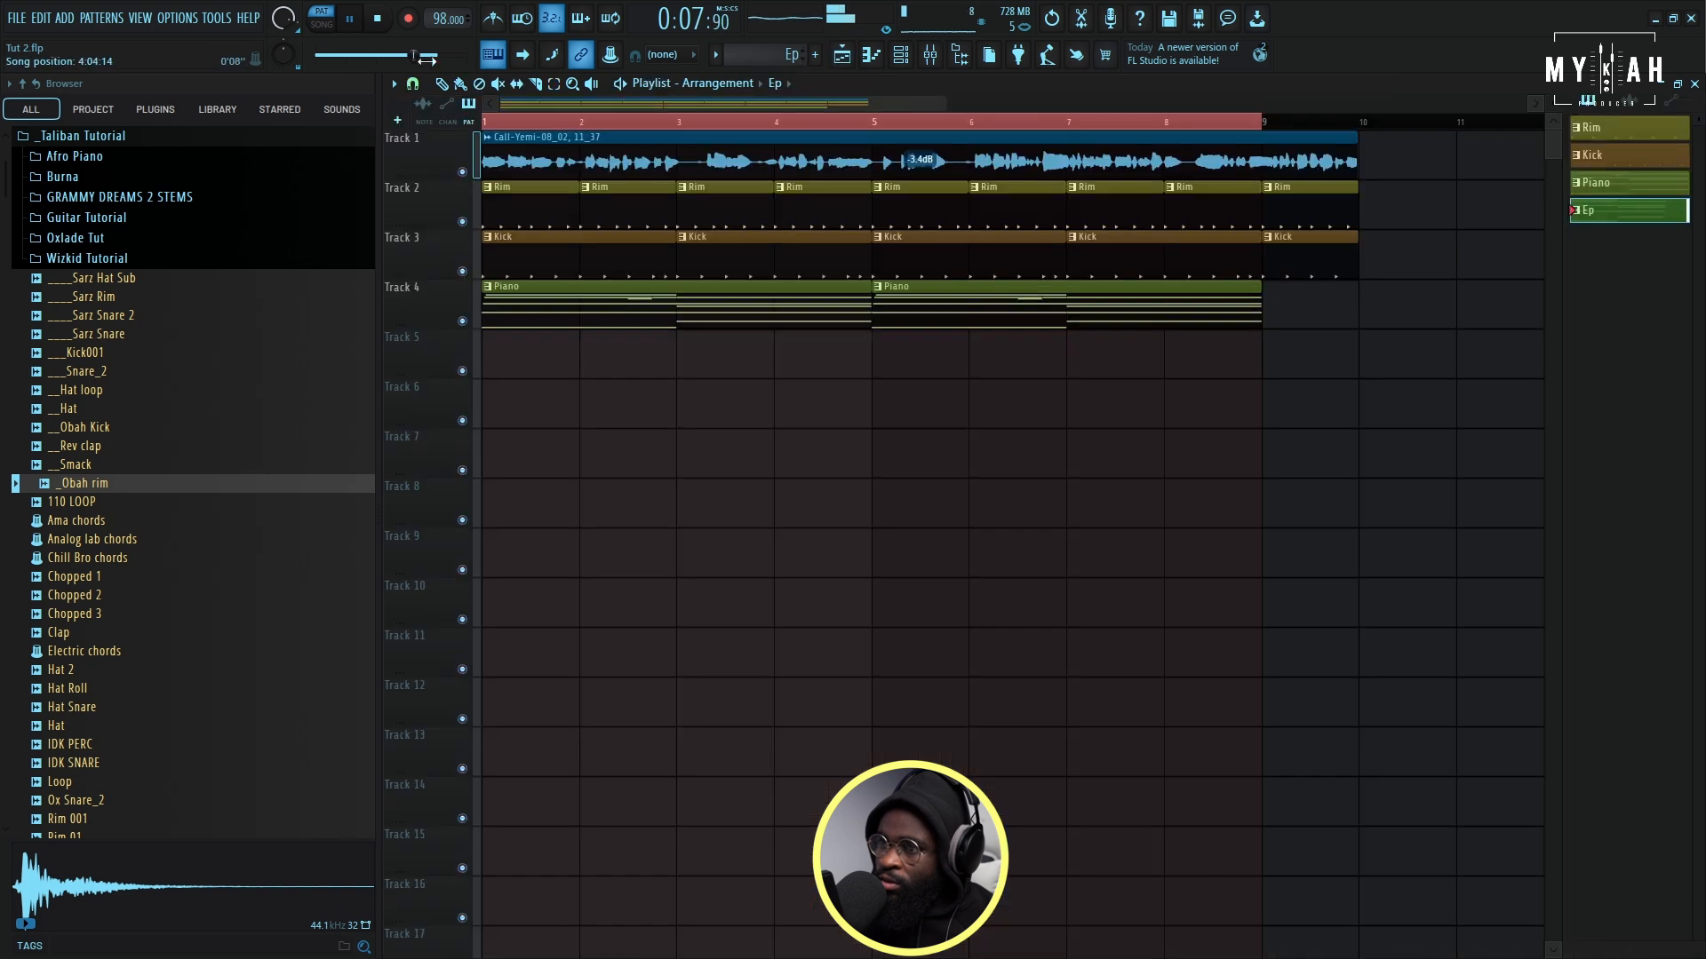
pyautogui.click(517, 359)
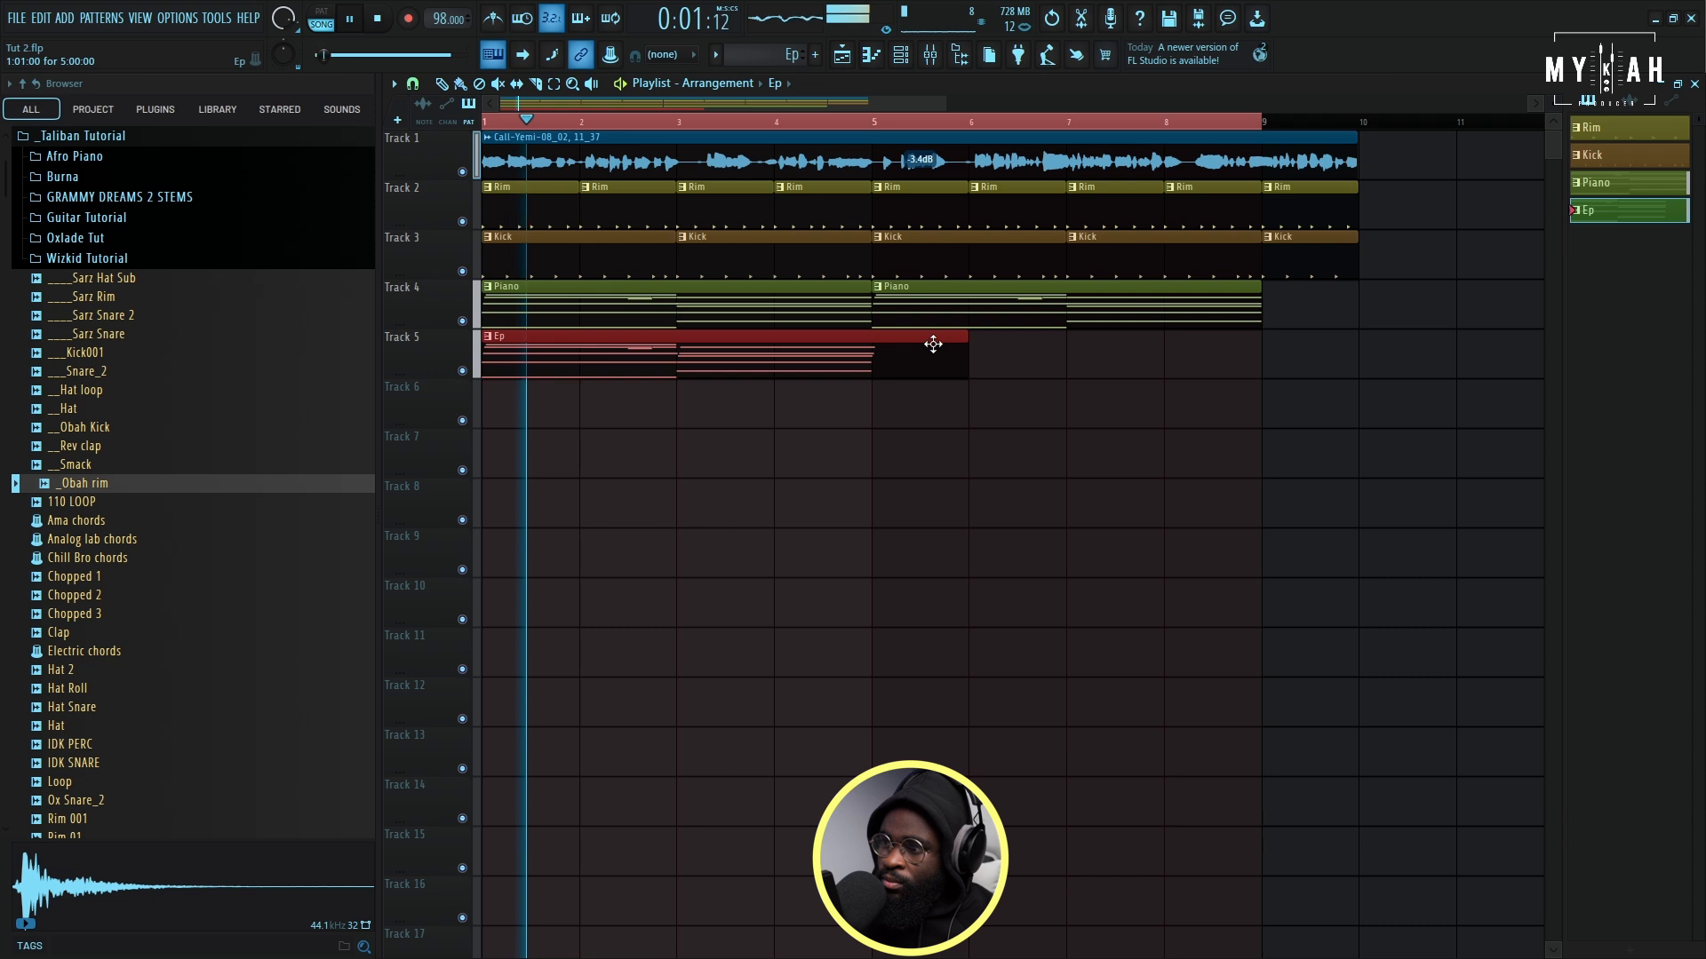
pyautogui.press('space')
pyautogui.rightClick(462, 370)
pyautogui.click(462, 321)
pyautogui.press('space')
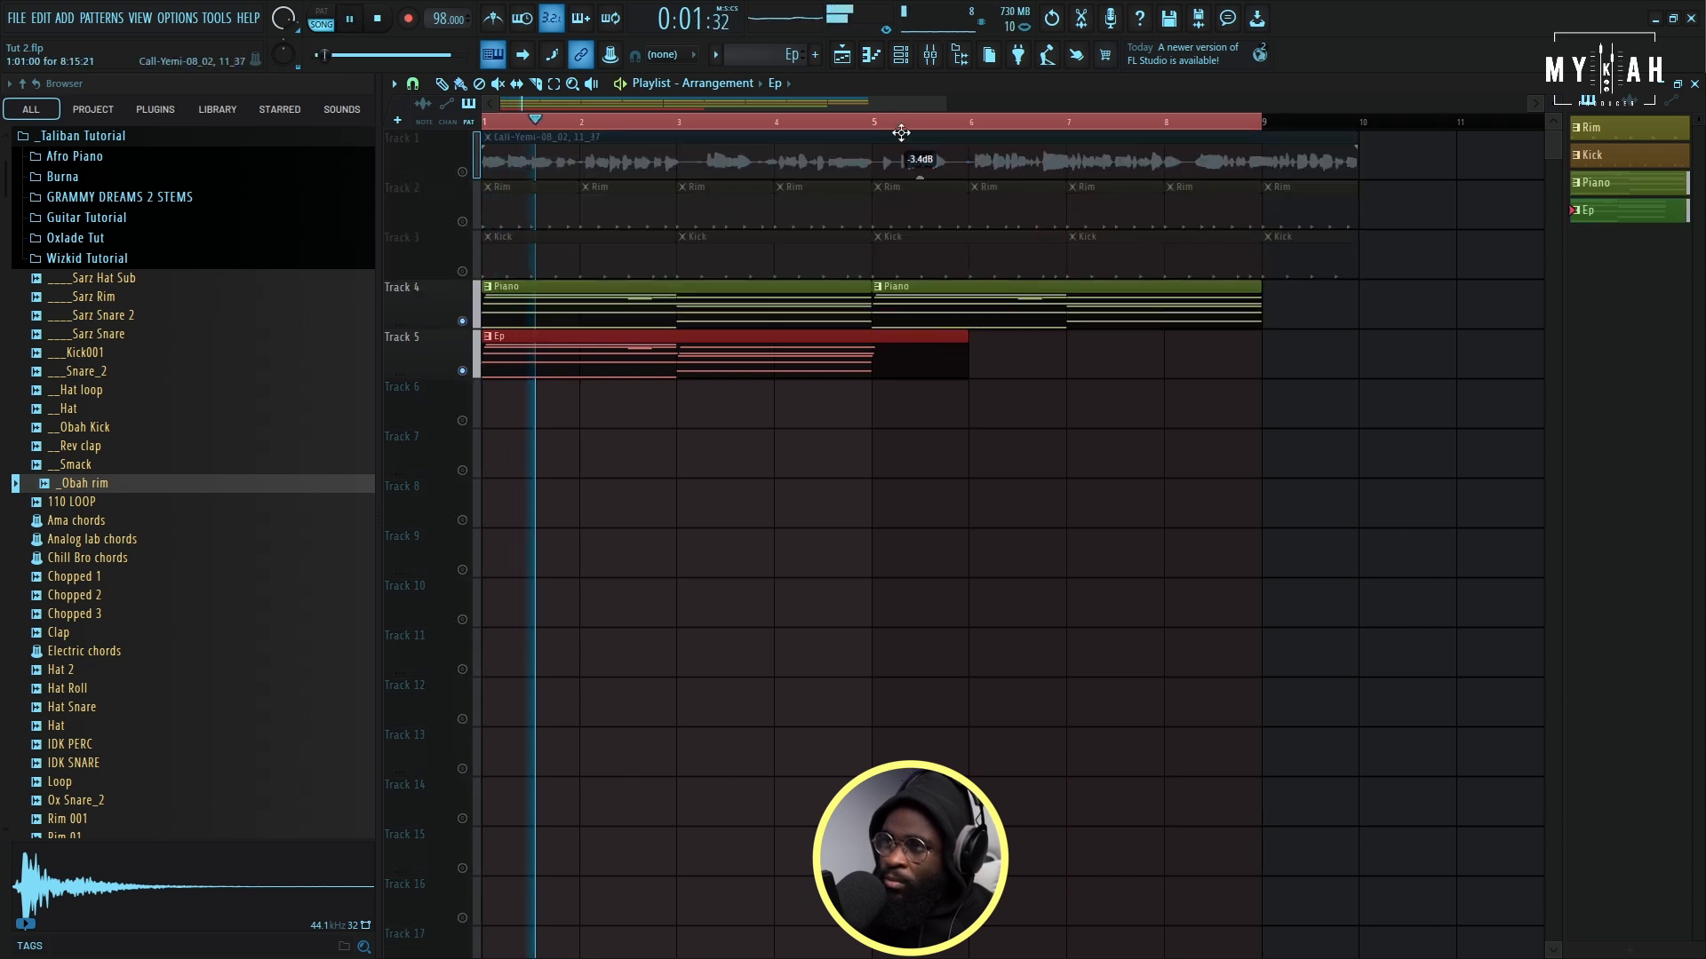
# - Open the Lounge Lizard EP-4 channel settings to check its sound, and resume playback of the two soloed tracks
pyautogui.press('F6')
pyautogui.press('space')
pyautogui.click(684, 271)
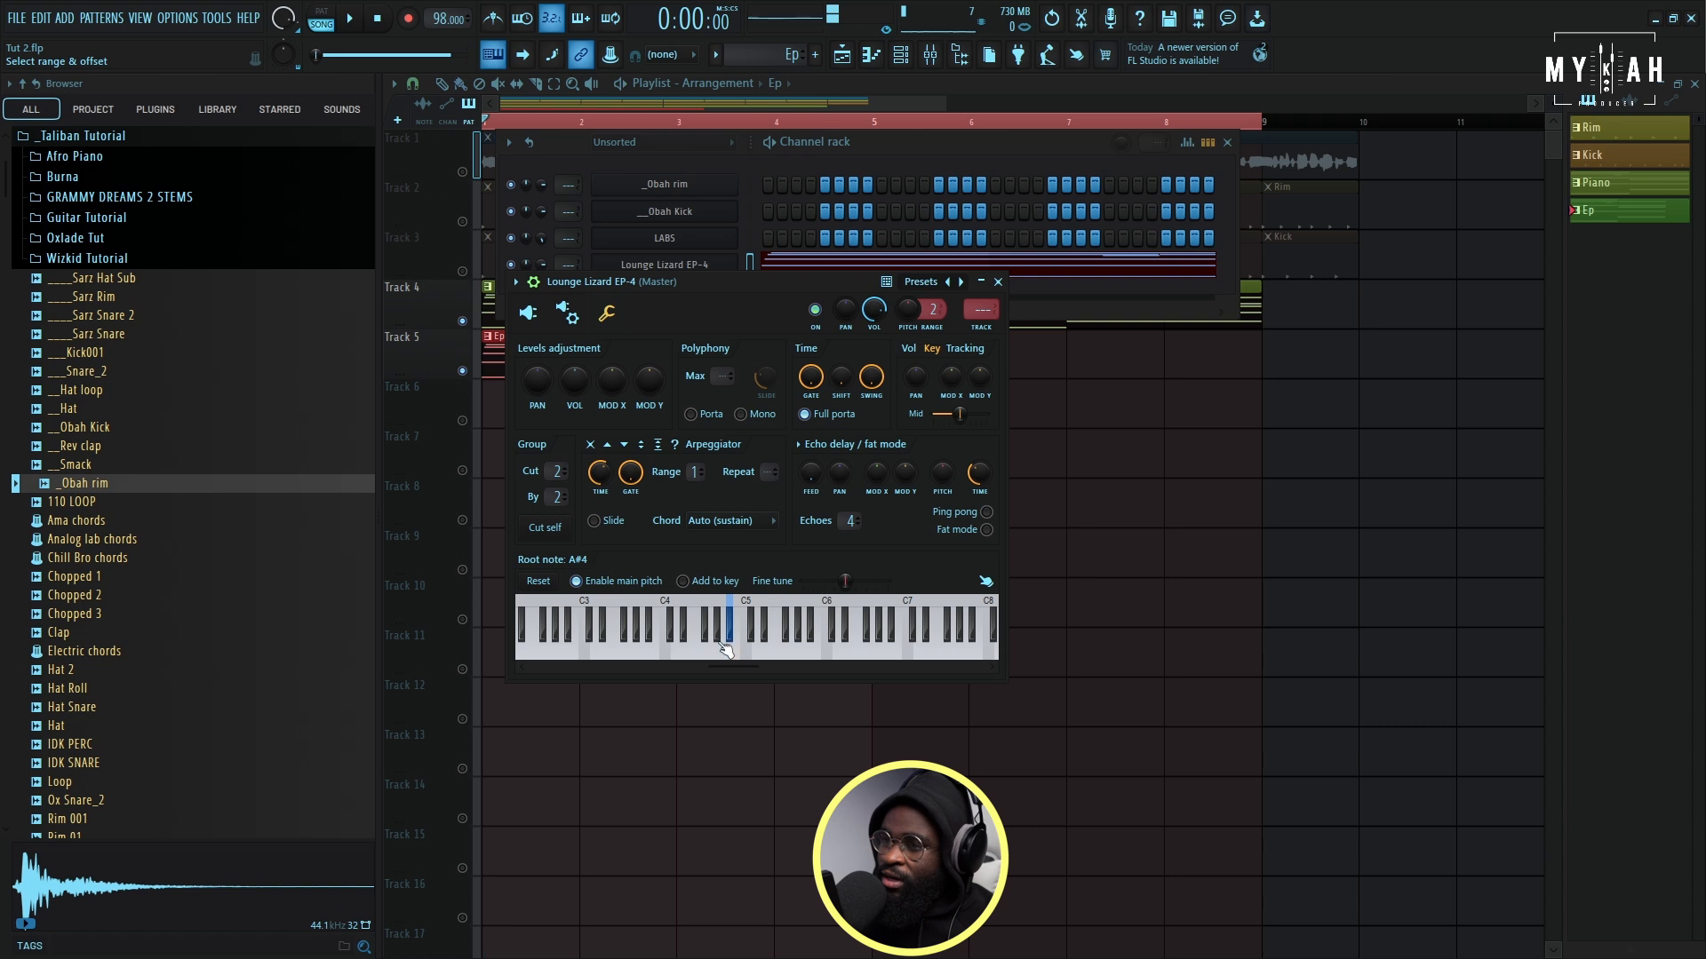
pyautogui.press('space')
pyautogui.rightClick(1023, 512)
# - Trim the Ep clip on Track 5 to four bars and duplicate it at bar 5
pyautogui.moveTo(962, 344); pyautogui.dragTo(876, 354)
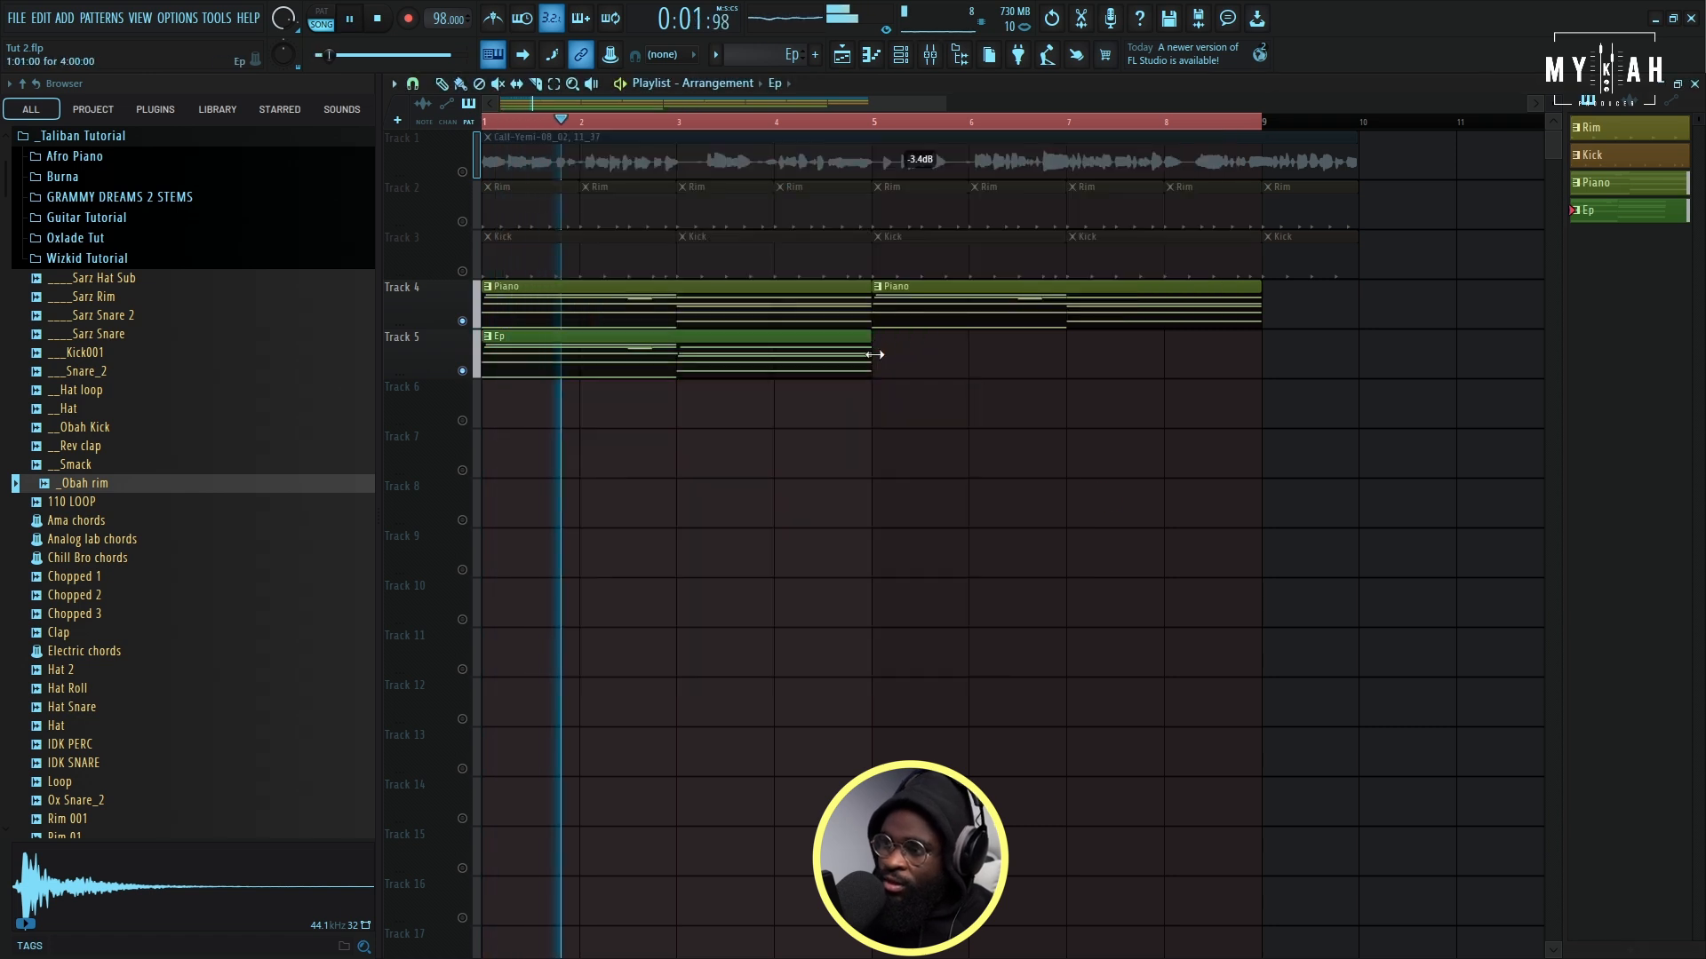
pyautogui.keyDown('ctrl'); pyautogui.click(869, 357); pyautogui.keyUp('ctrl')
pyautogui.hotkey('ctrl', 'b')
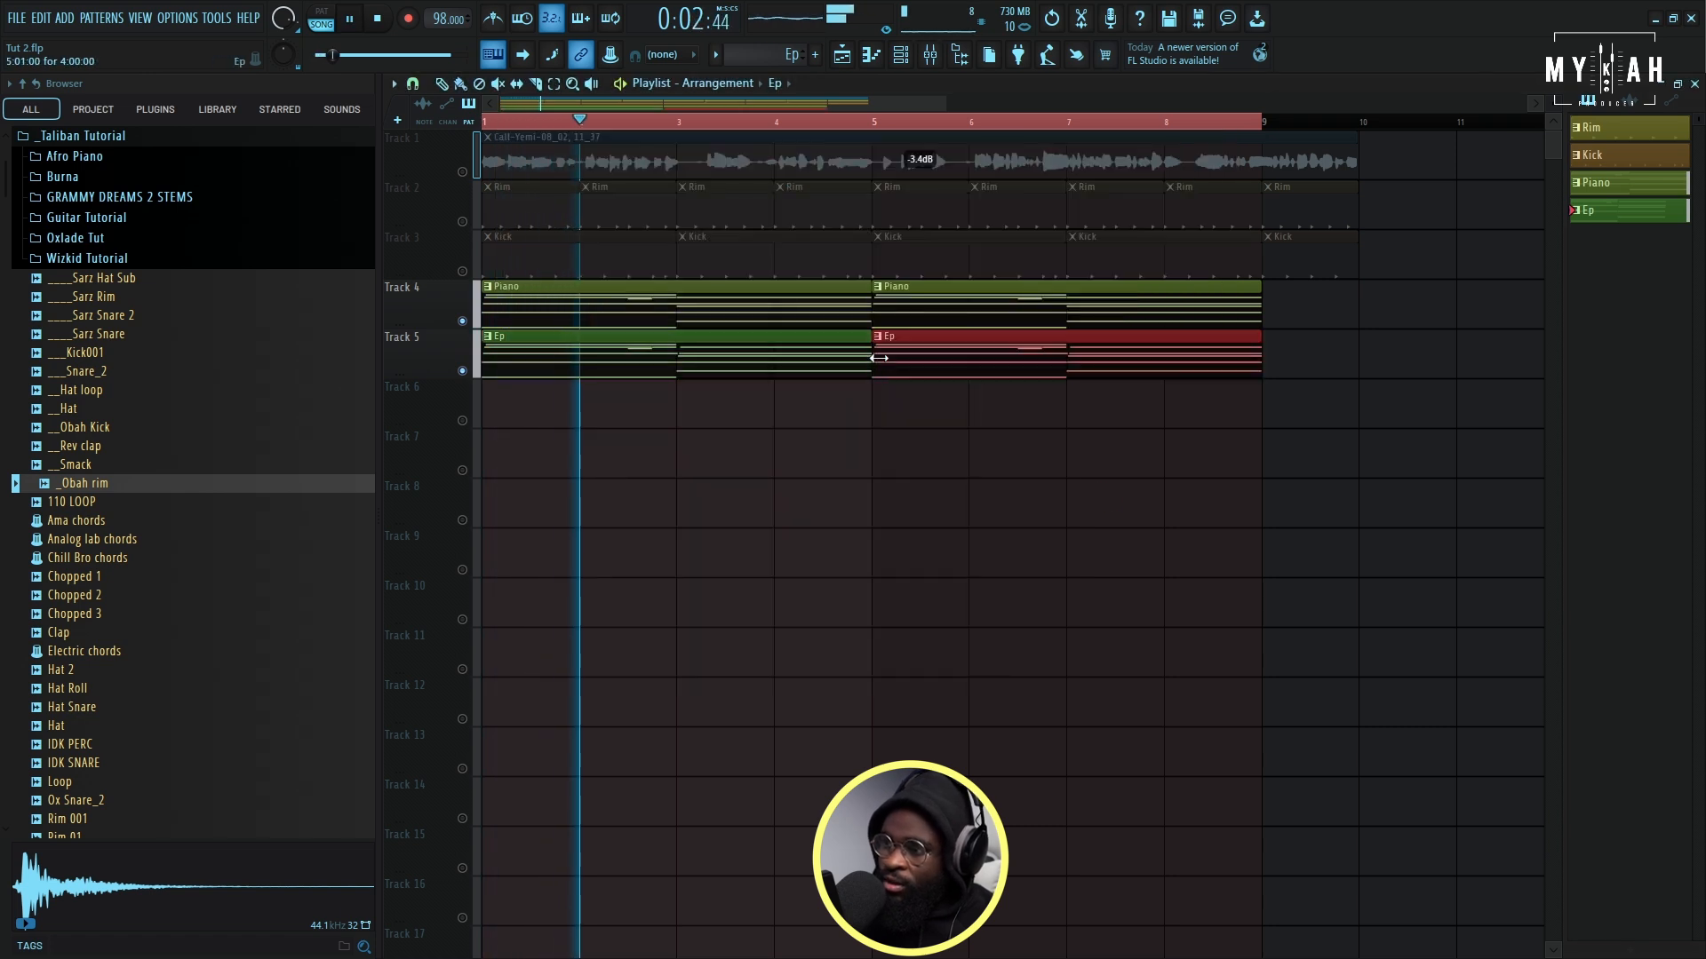
# - Unmute the vocal and rim tracks and lower the vocal clip's gain to -6.7 dB during playback
pyautogui.click(462, 172)
pyautogui.moveTo(921, 160); pyautogui.dragTo(919, 178)
pyautogui.click(693, 400)
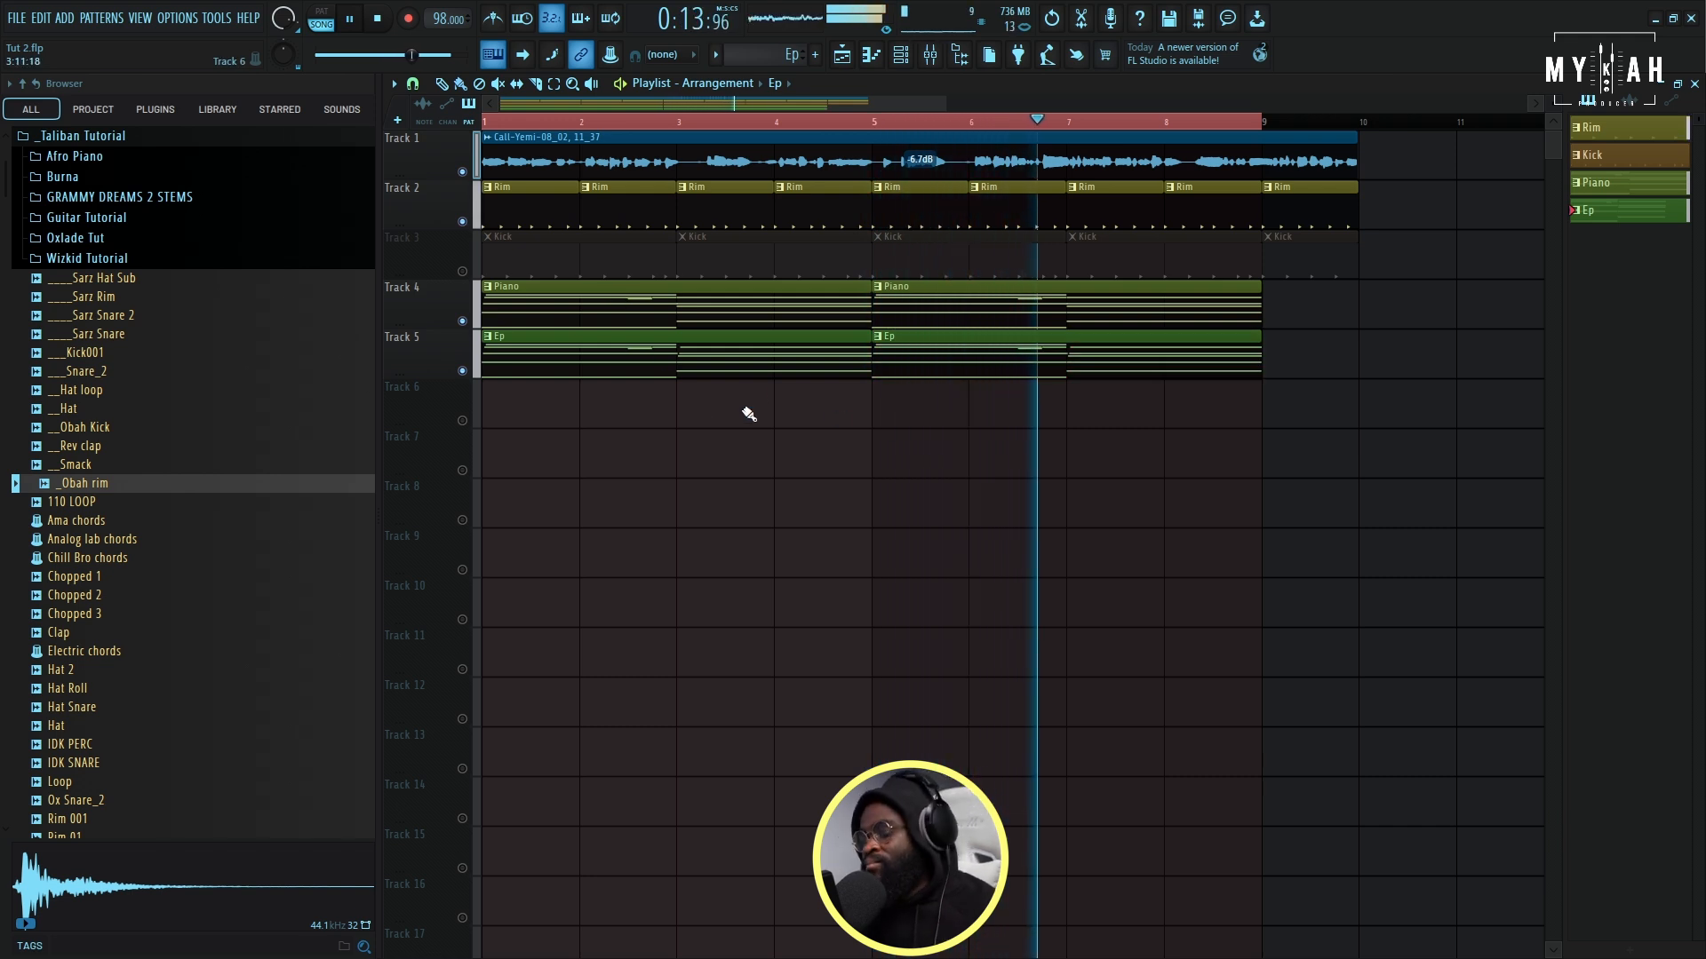
pyautogui.press('space')
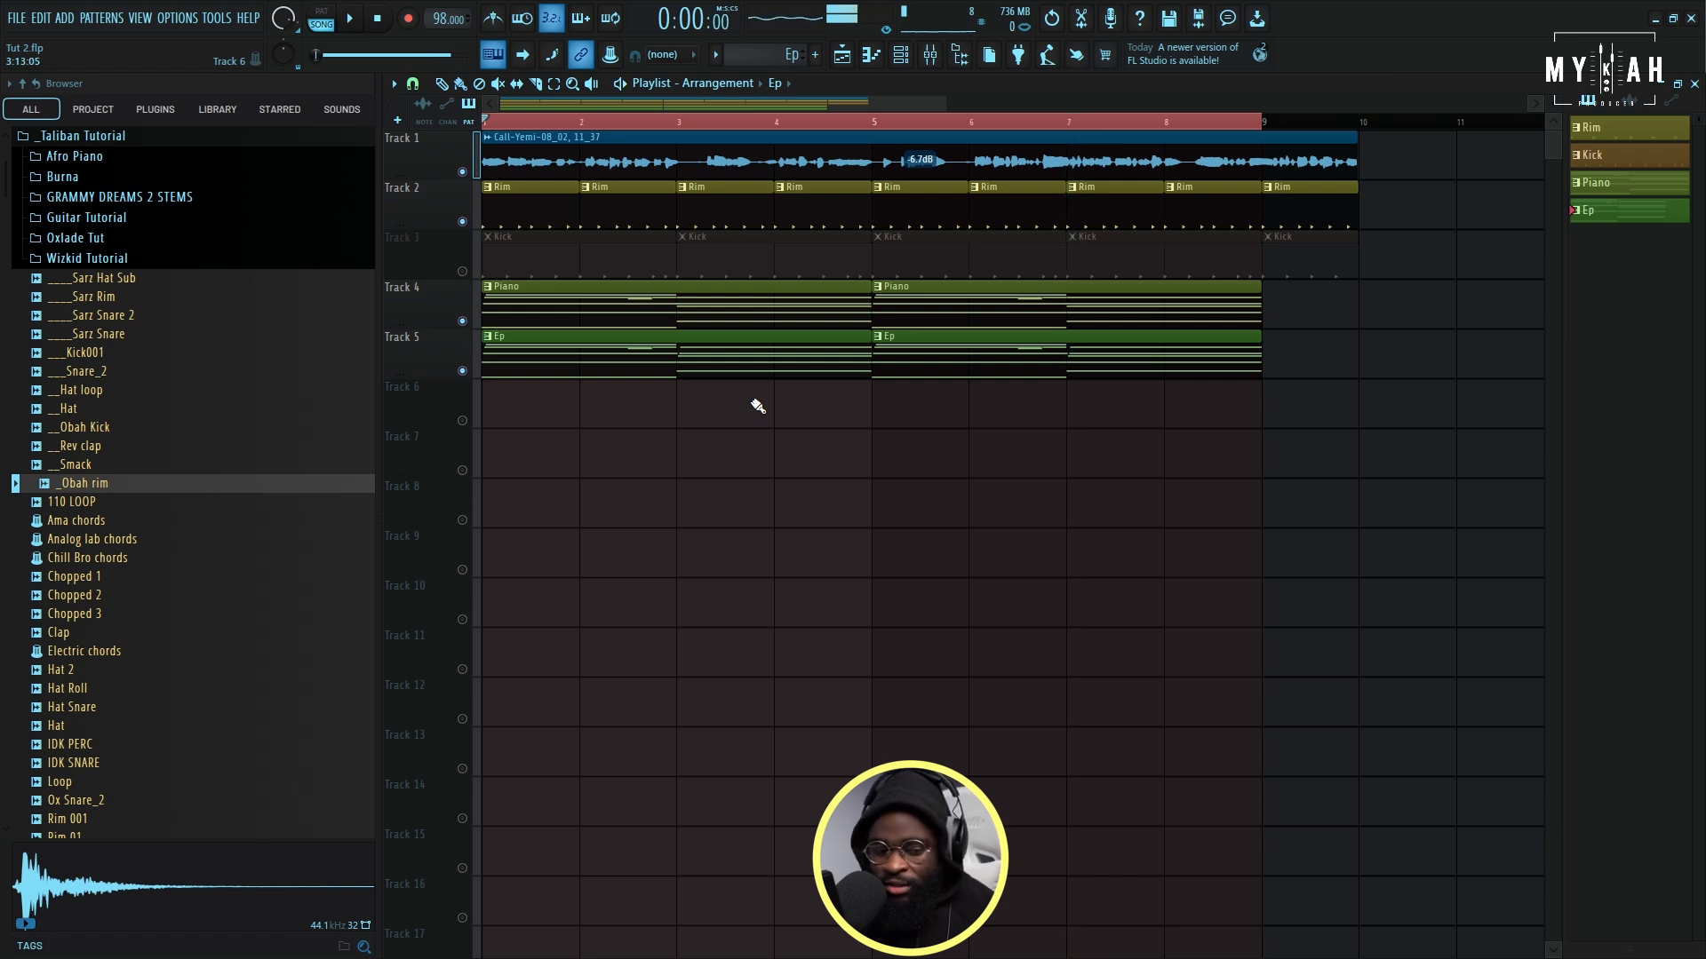
# - Add a Toxic Biohazard channel with the KnockOut preset from Basses, set it to cut itself and set its root note to A#4
pyautogui.click(907, 54)
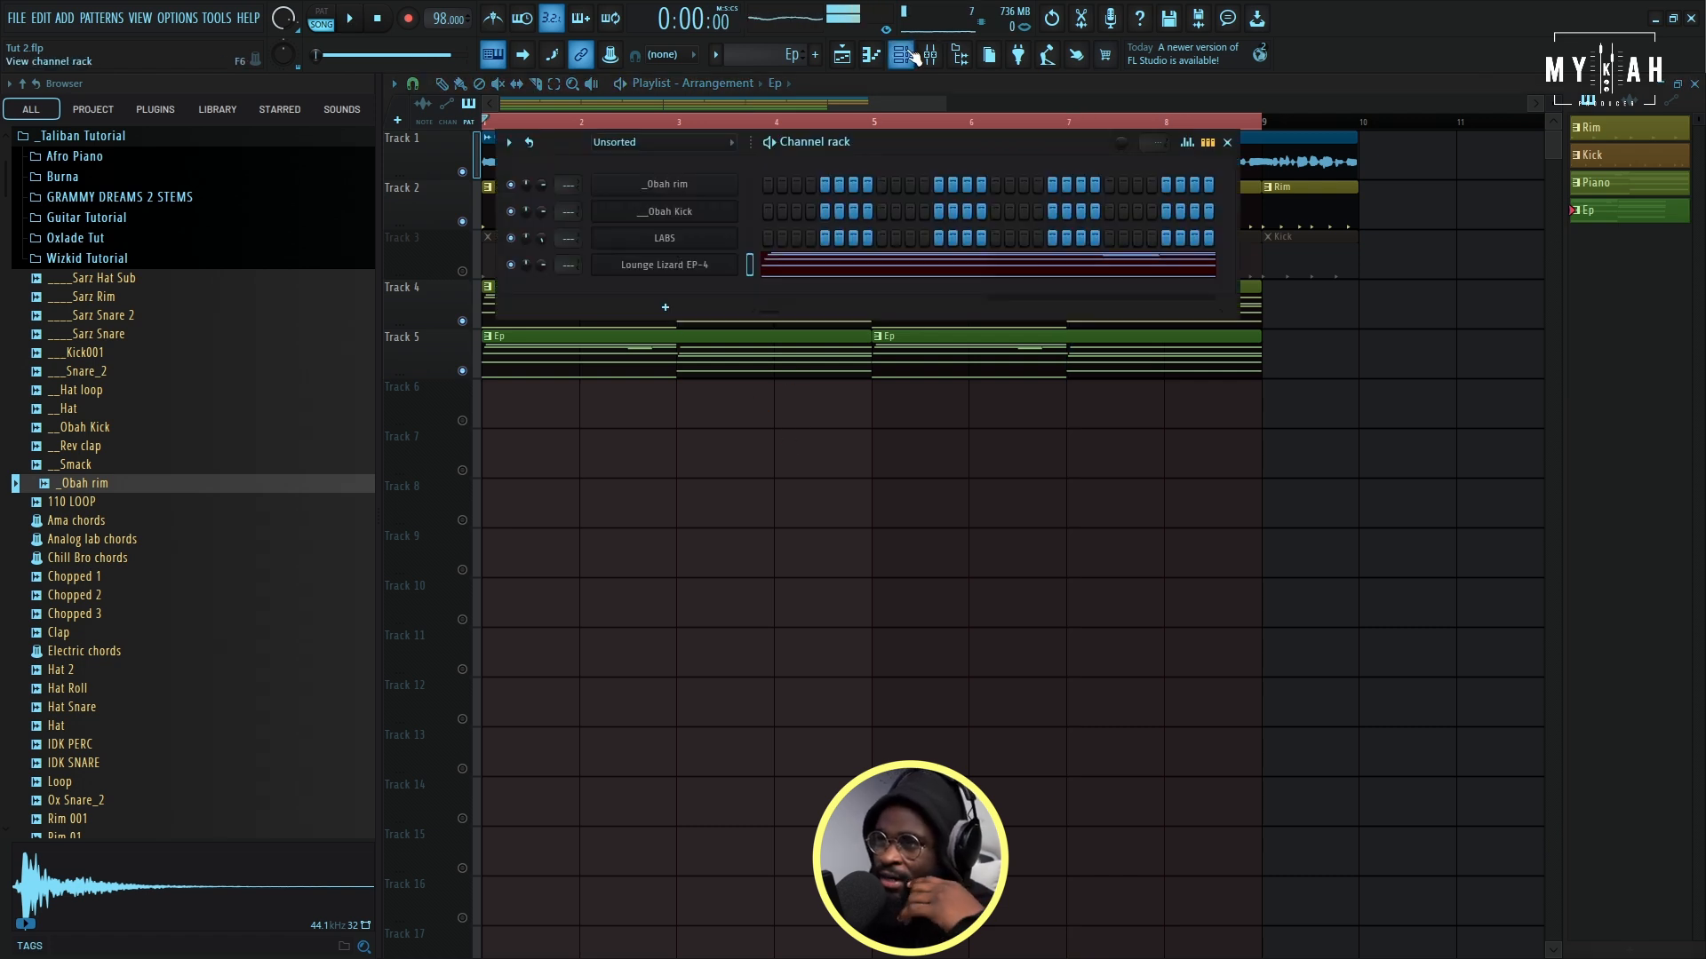
pyautogui.click(665, 310)
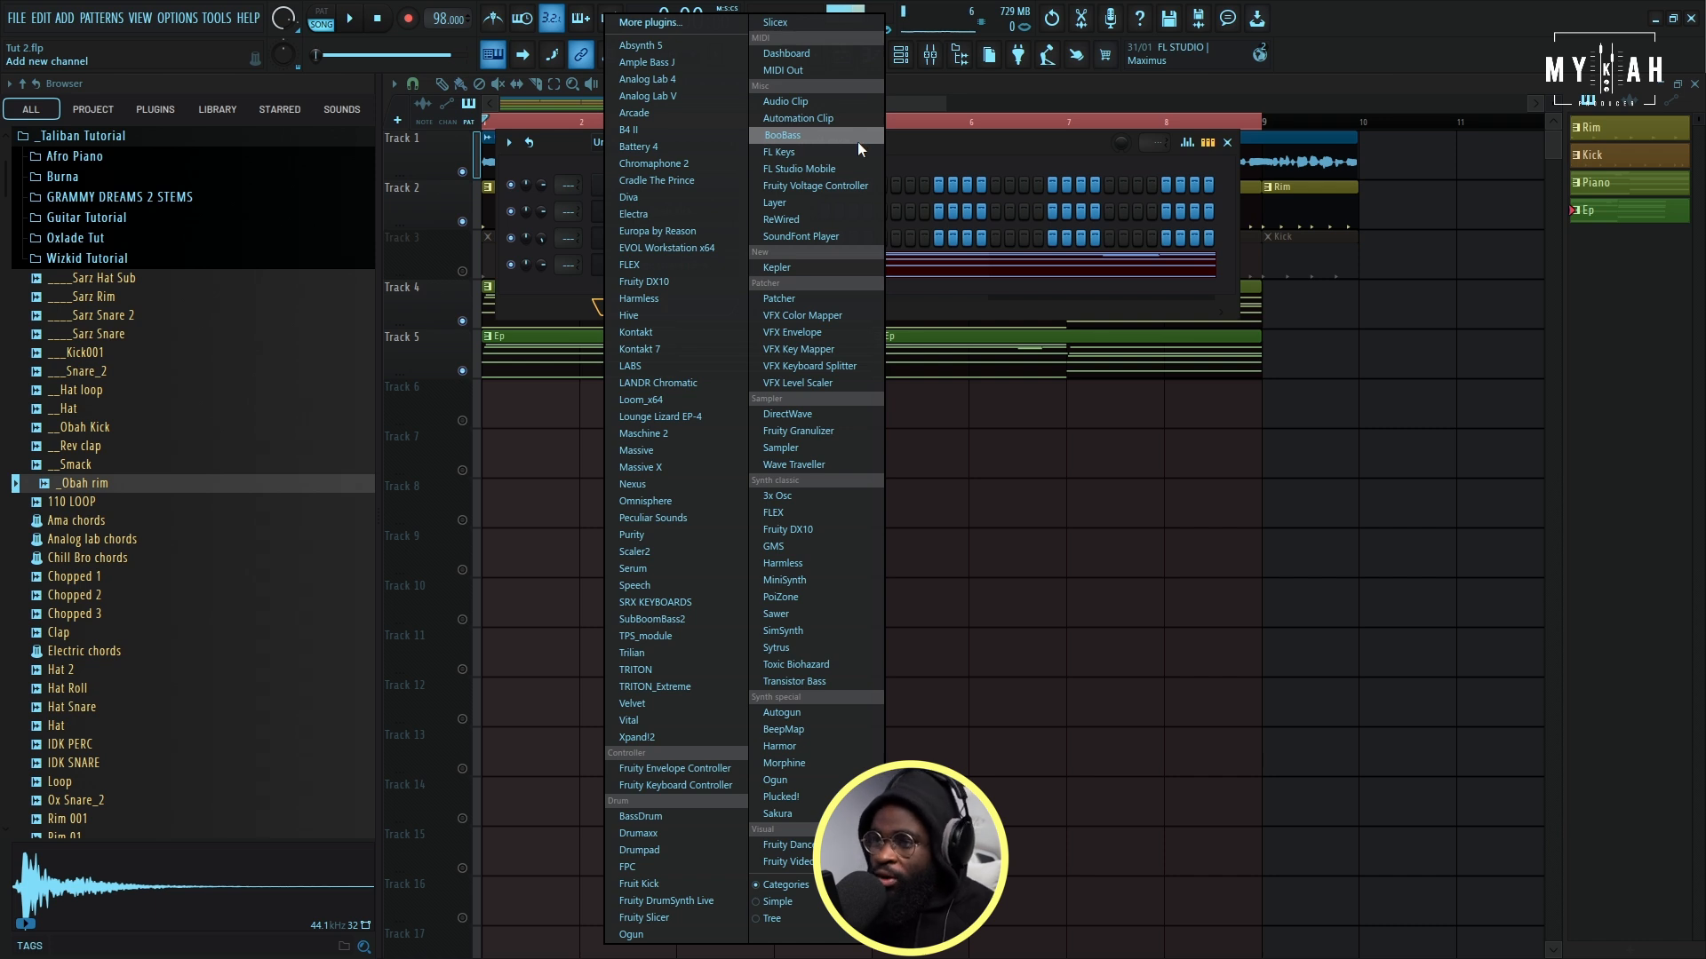
pyautogui.click(800, 665)
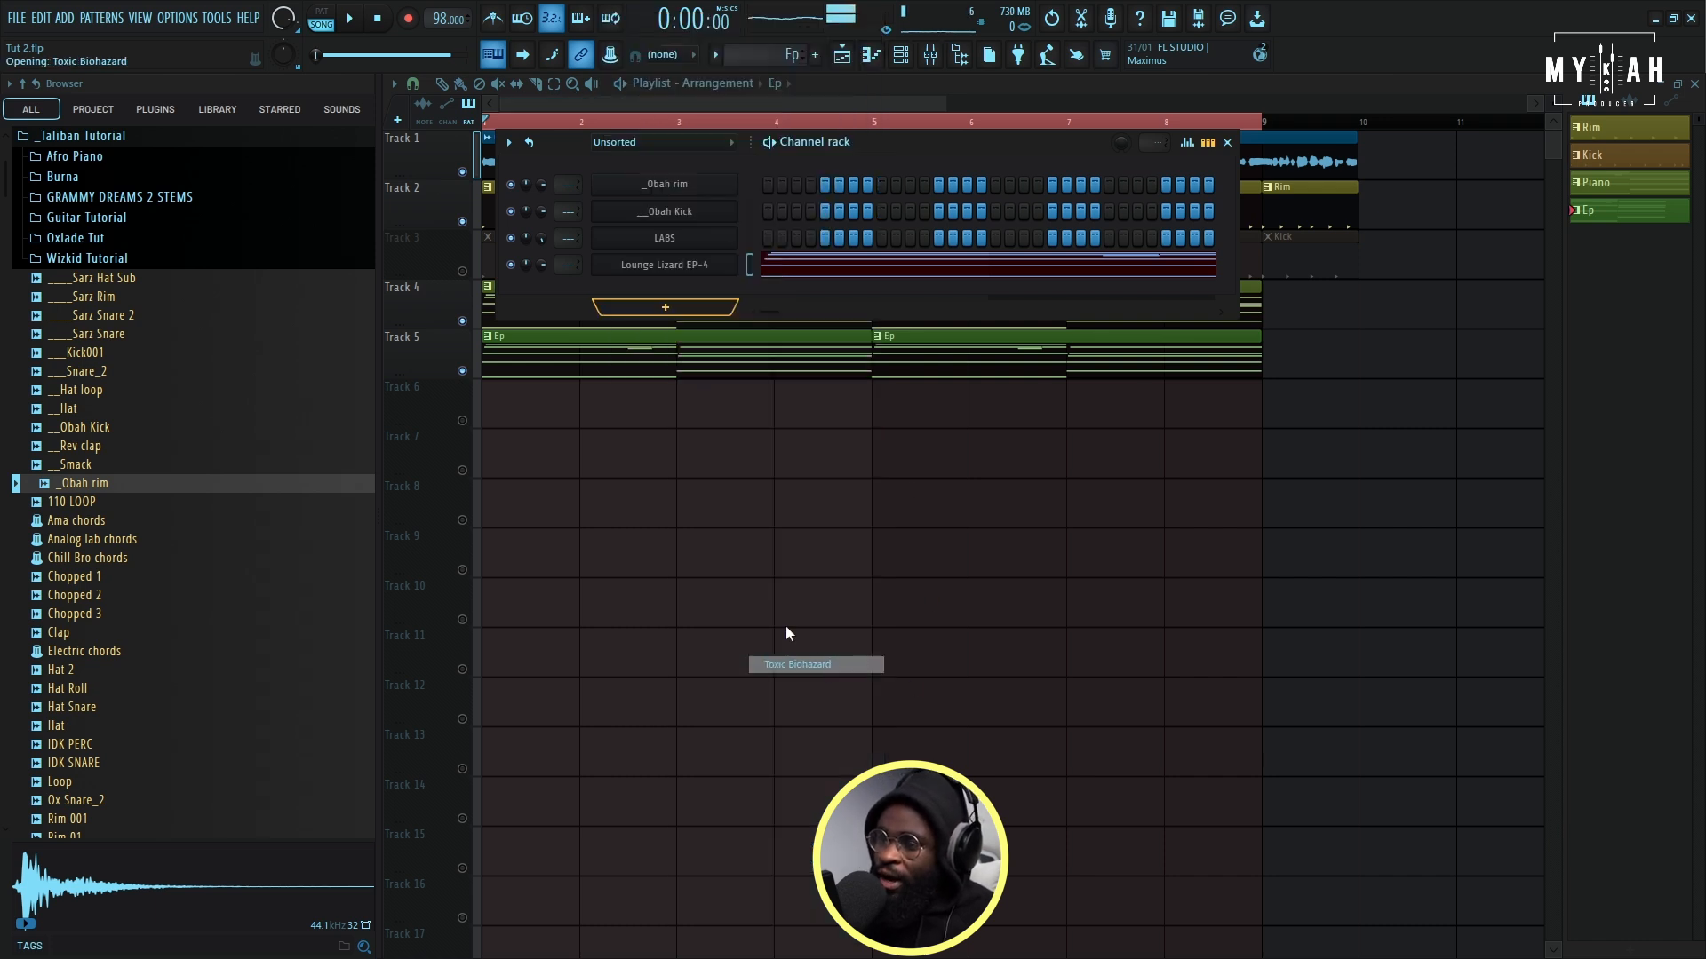
pyautogui.click(989, 627)
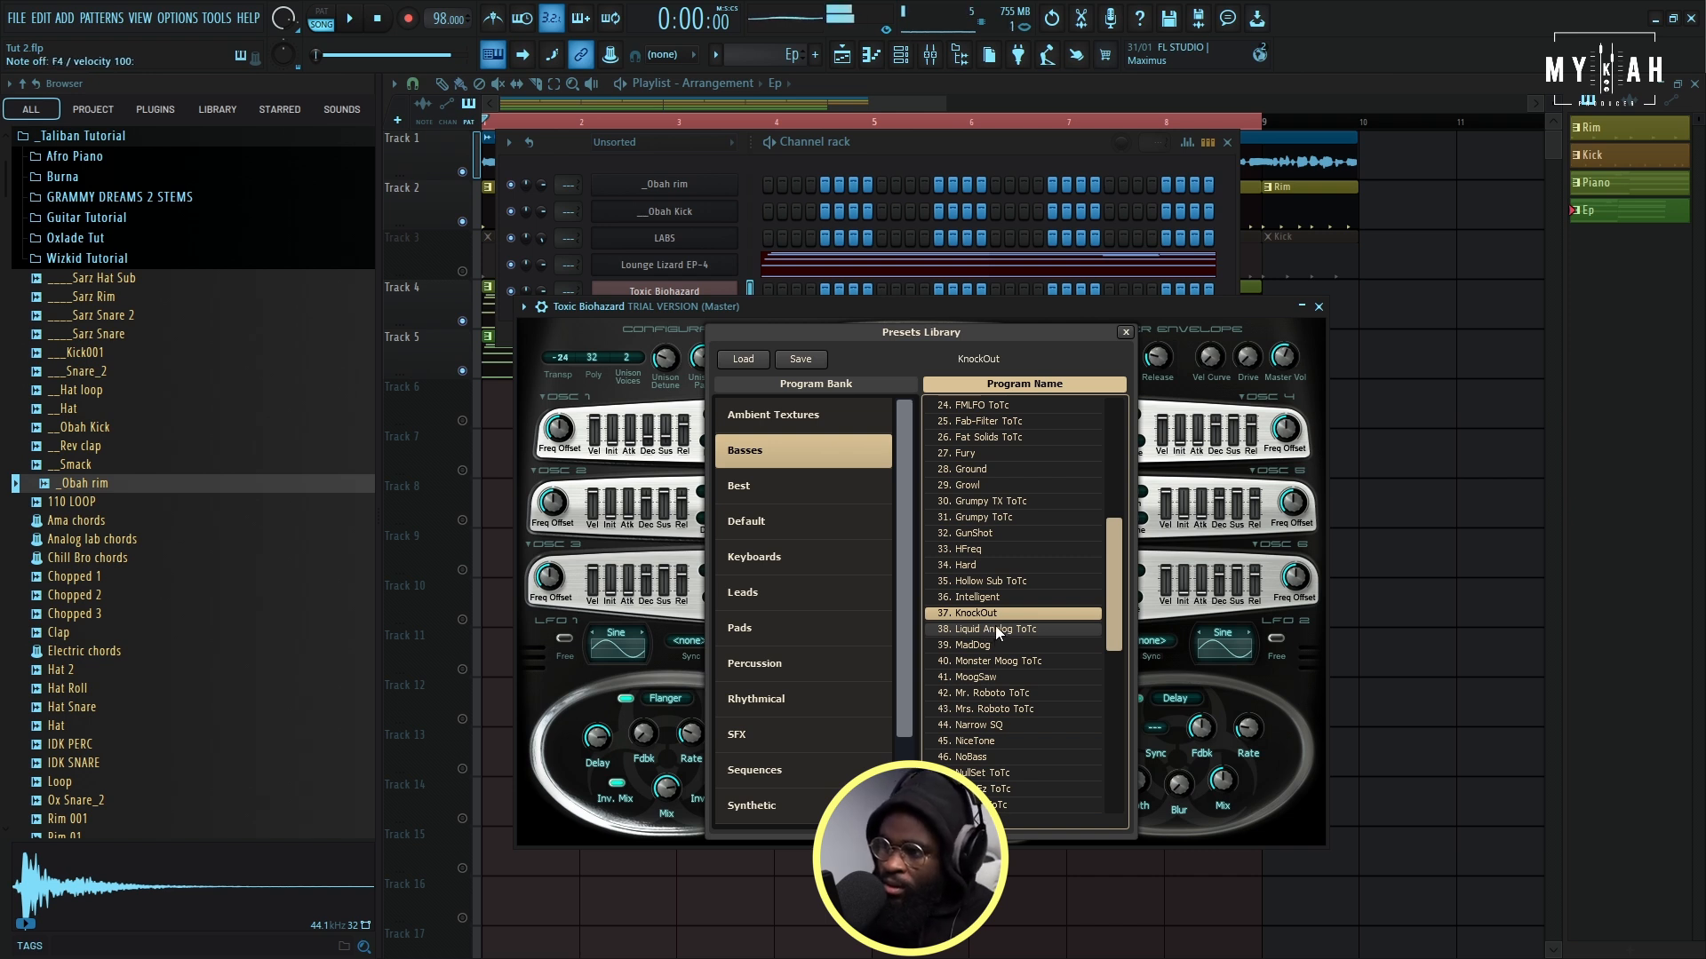
pyautogui.click(542, 308)
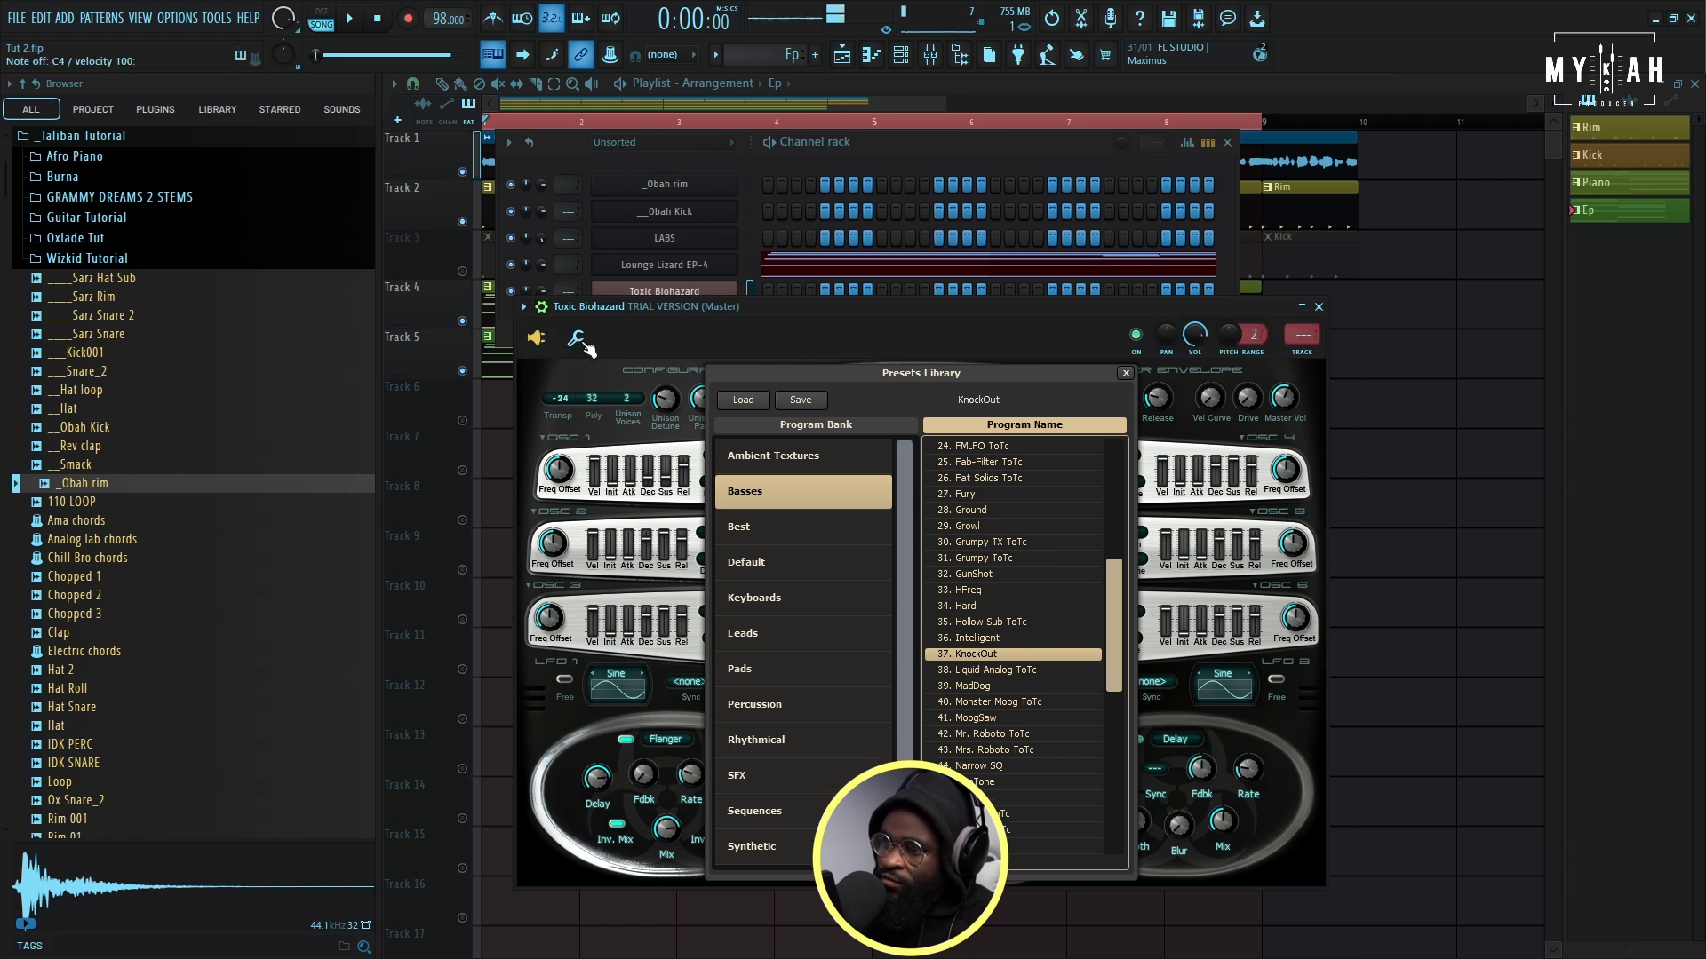
pyautogui.click(577, 340)
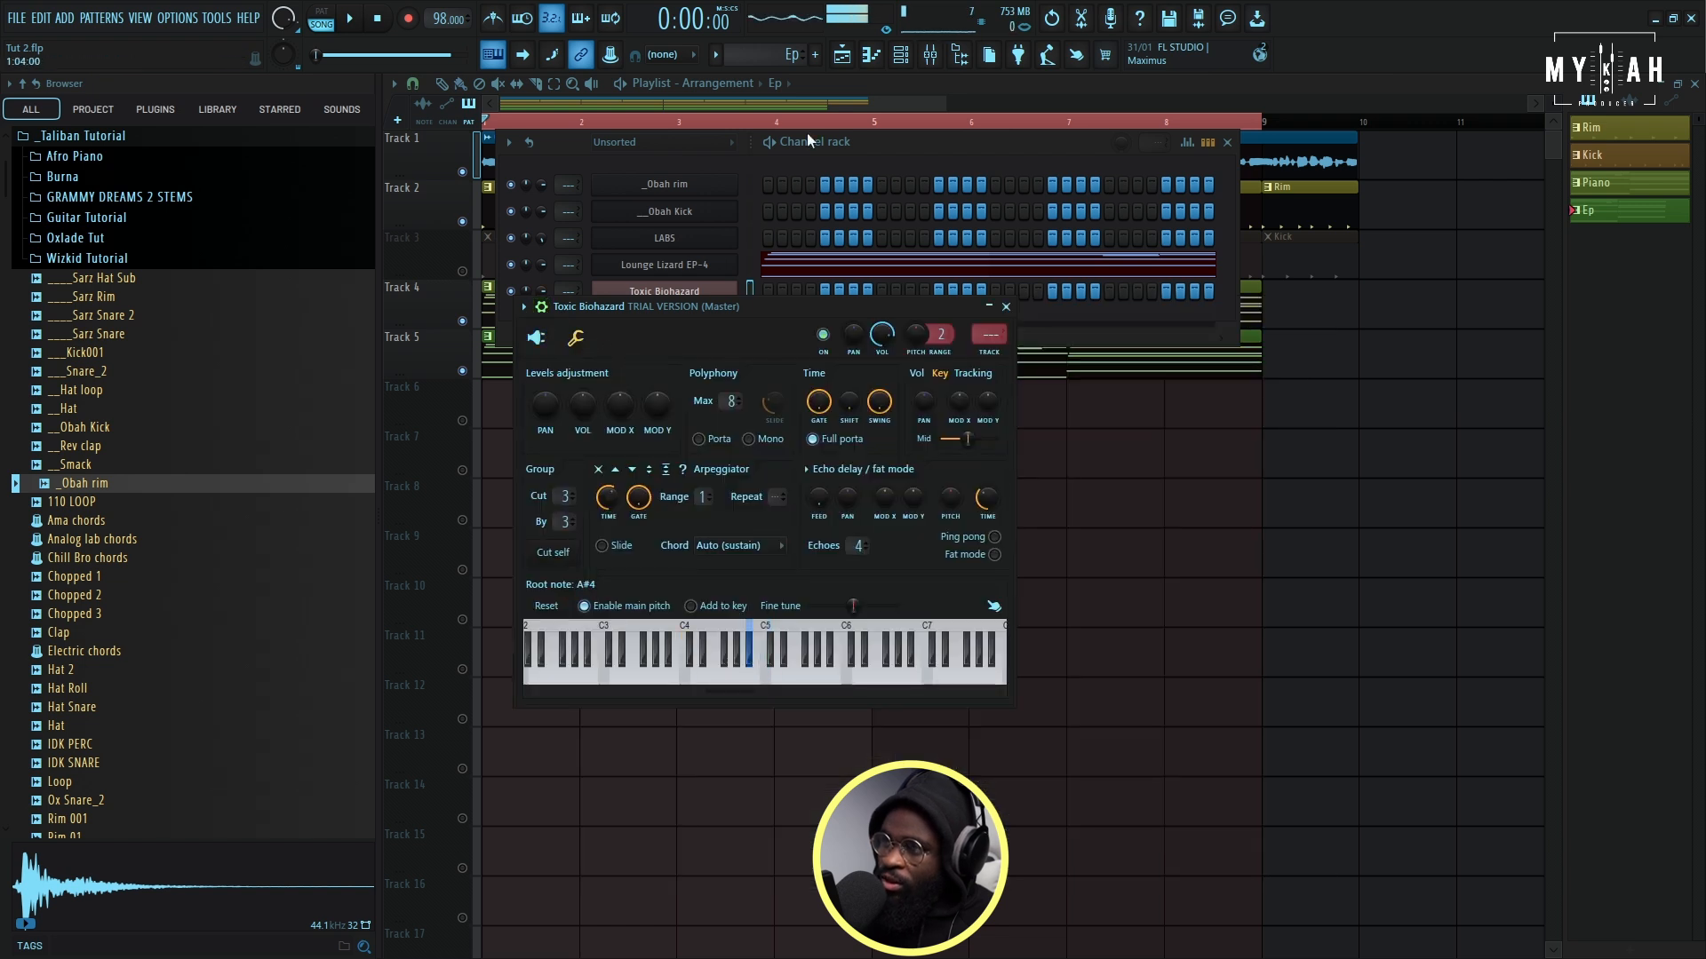
# - Create a new pattern named Bass
pyautogui.click(716, 56)
pyautogui.click(810, 86)
pyautogui.write('Bass')
pyautogui.press('Return')
# - Draw a C4 note in the Toxic Biohazard piano roll from the start of bar 1, one and a half bars long
pyautogui.click(487, 411)
pyautogui.press('space')
pyautogui.press('space')
pyautogui.click(871, 56)
pyautogui.moveTo(522, 379); pyautogui.dragTo(404, 395)
pyautogui.press('space')
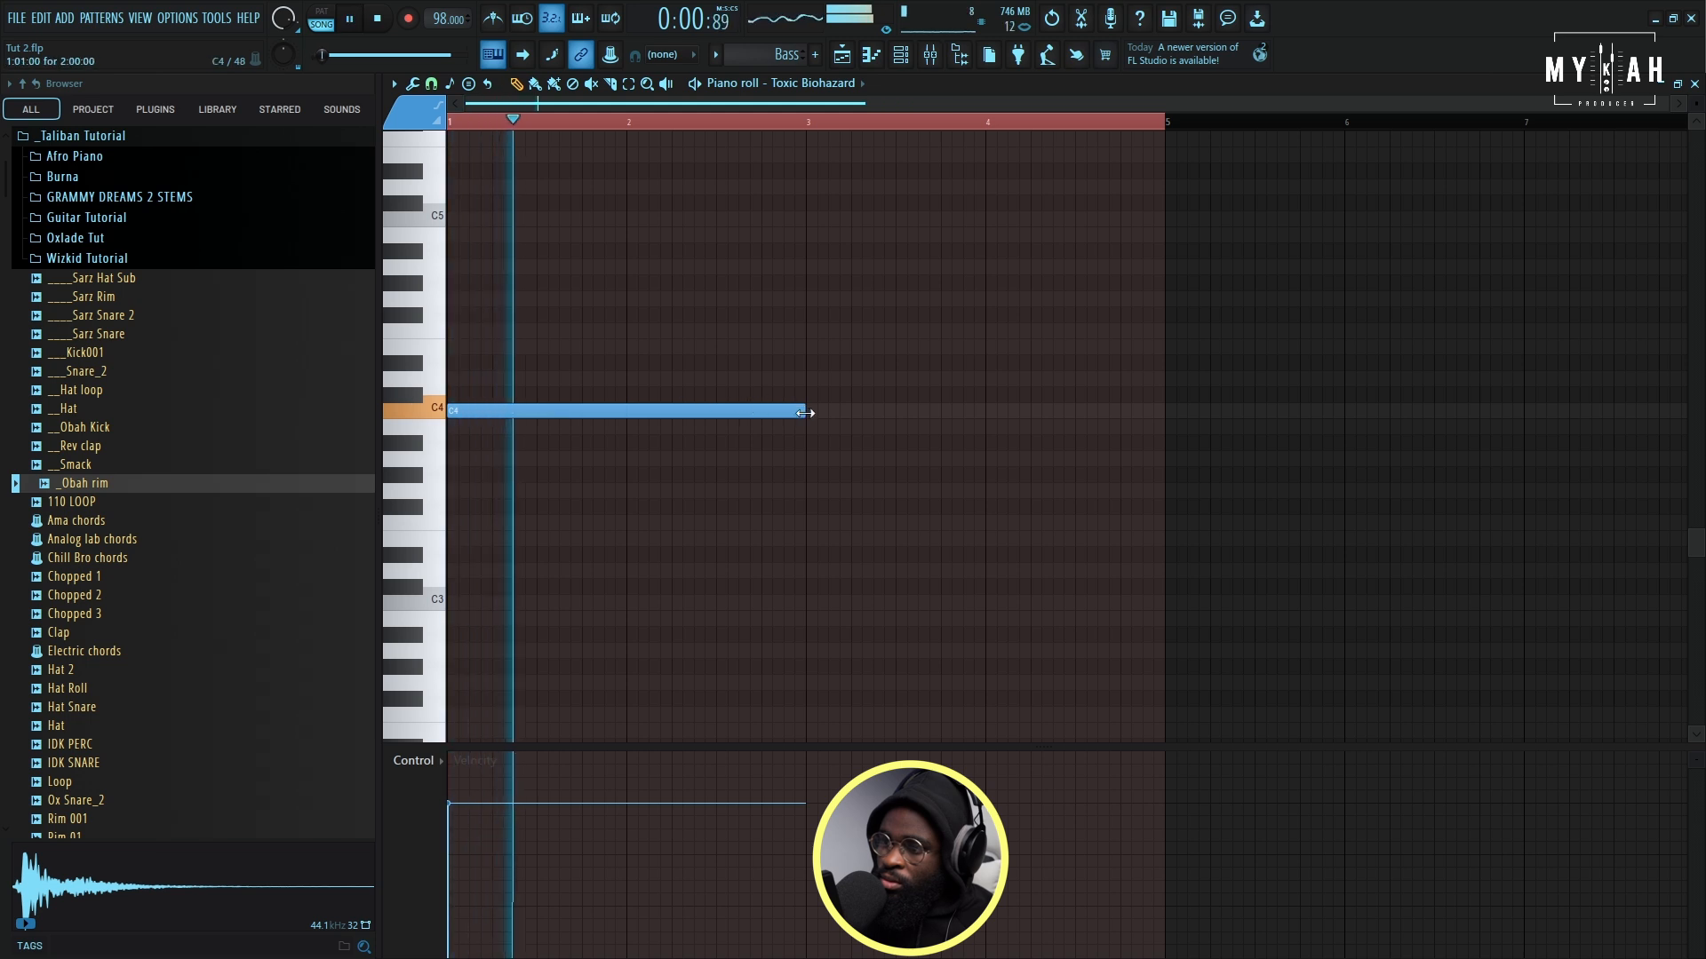
pyautogui.moveTo(804, 411); pyautogui.dragTo(718, 414)
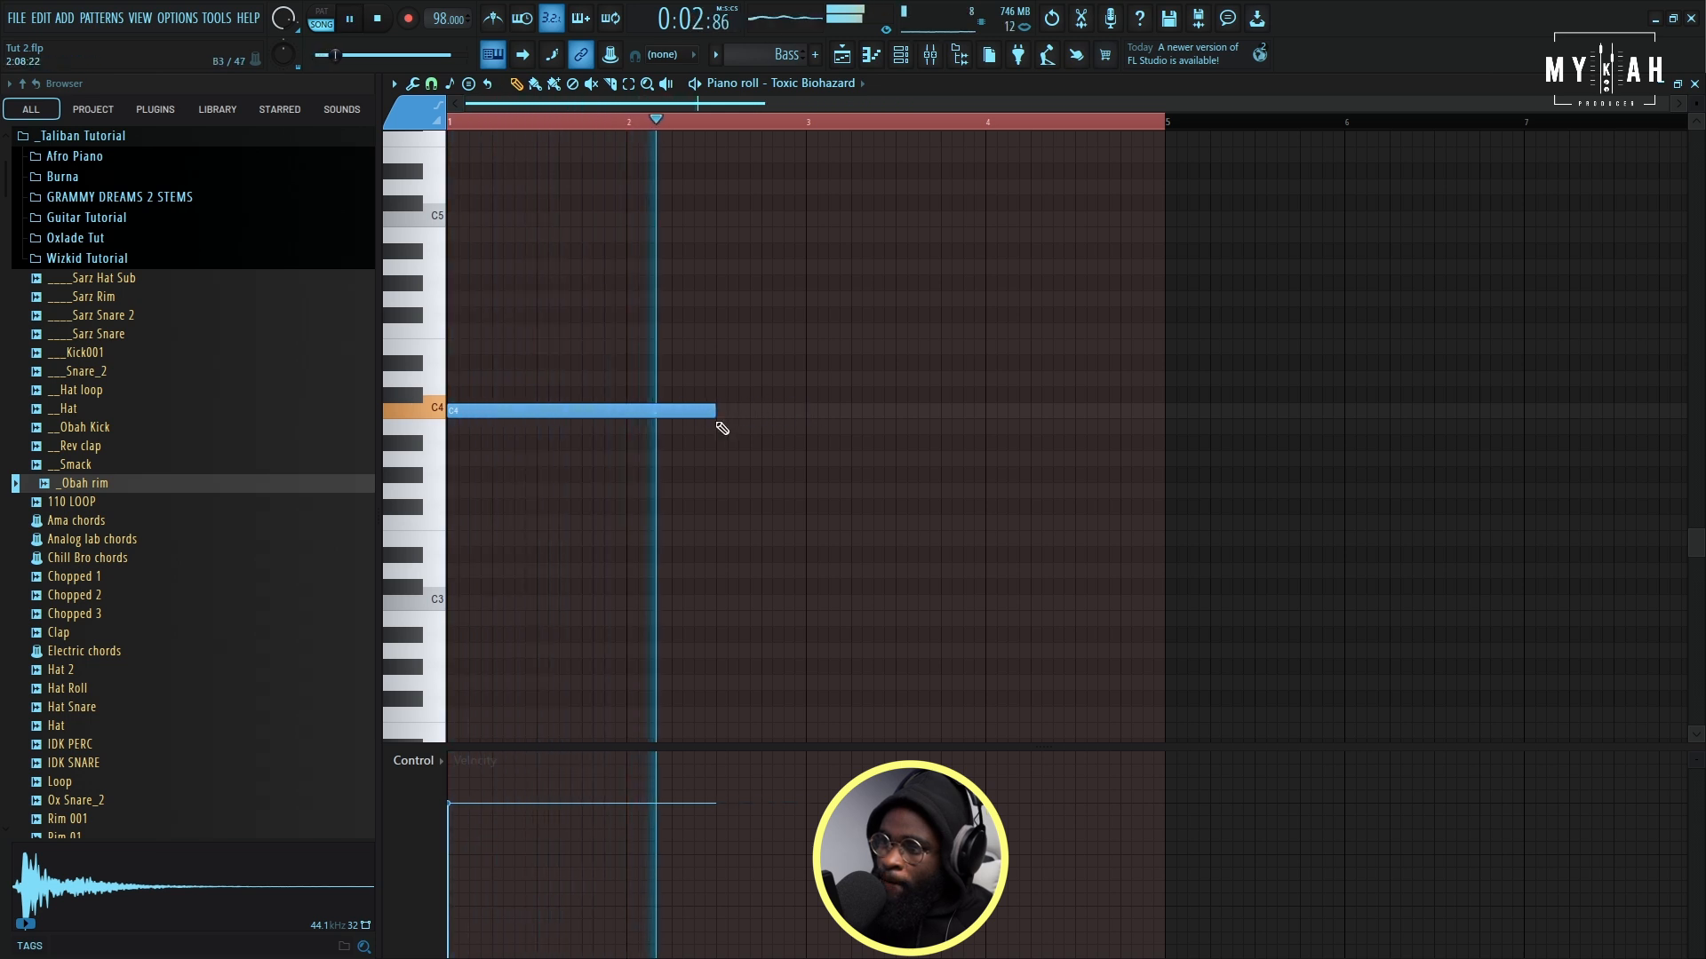
# - Add an E4 note from mid-bar 2 to bar 3 and an F4 note from bar 3 to bar 5
pyautogui.click(723, 347)
pyautogui.press('space')
pyautogui.moveTo(982, 347); pyautogui.dragTo(819, 353)
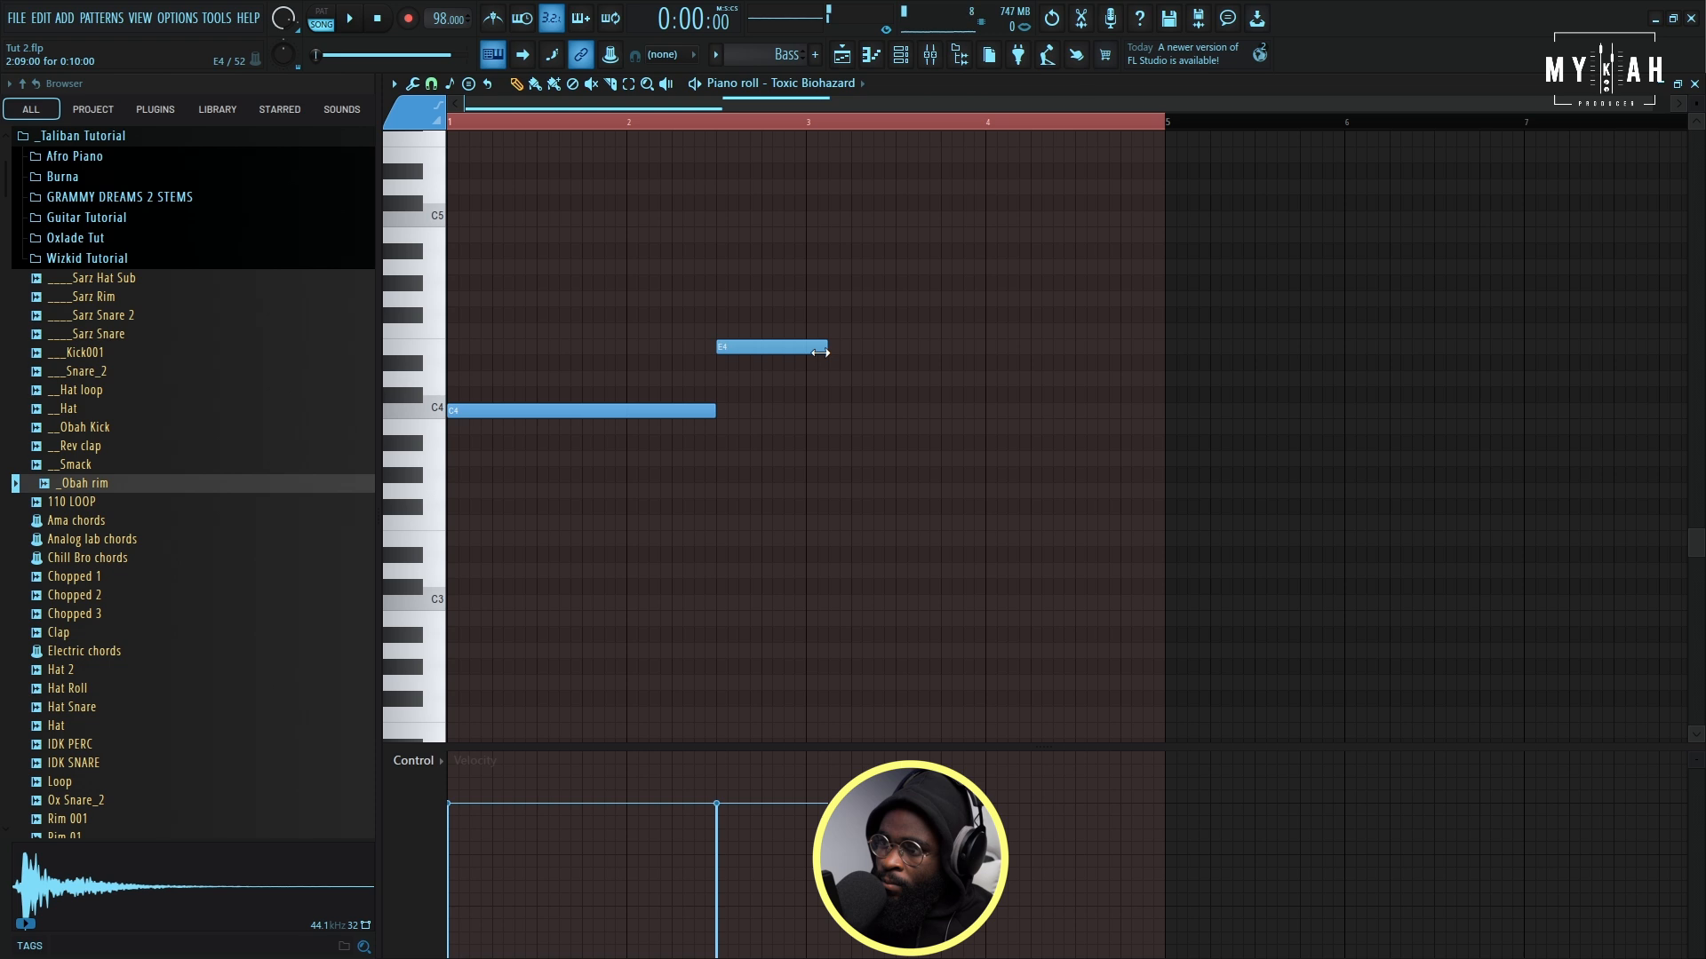
pyautogui.press('space')
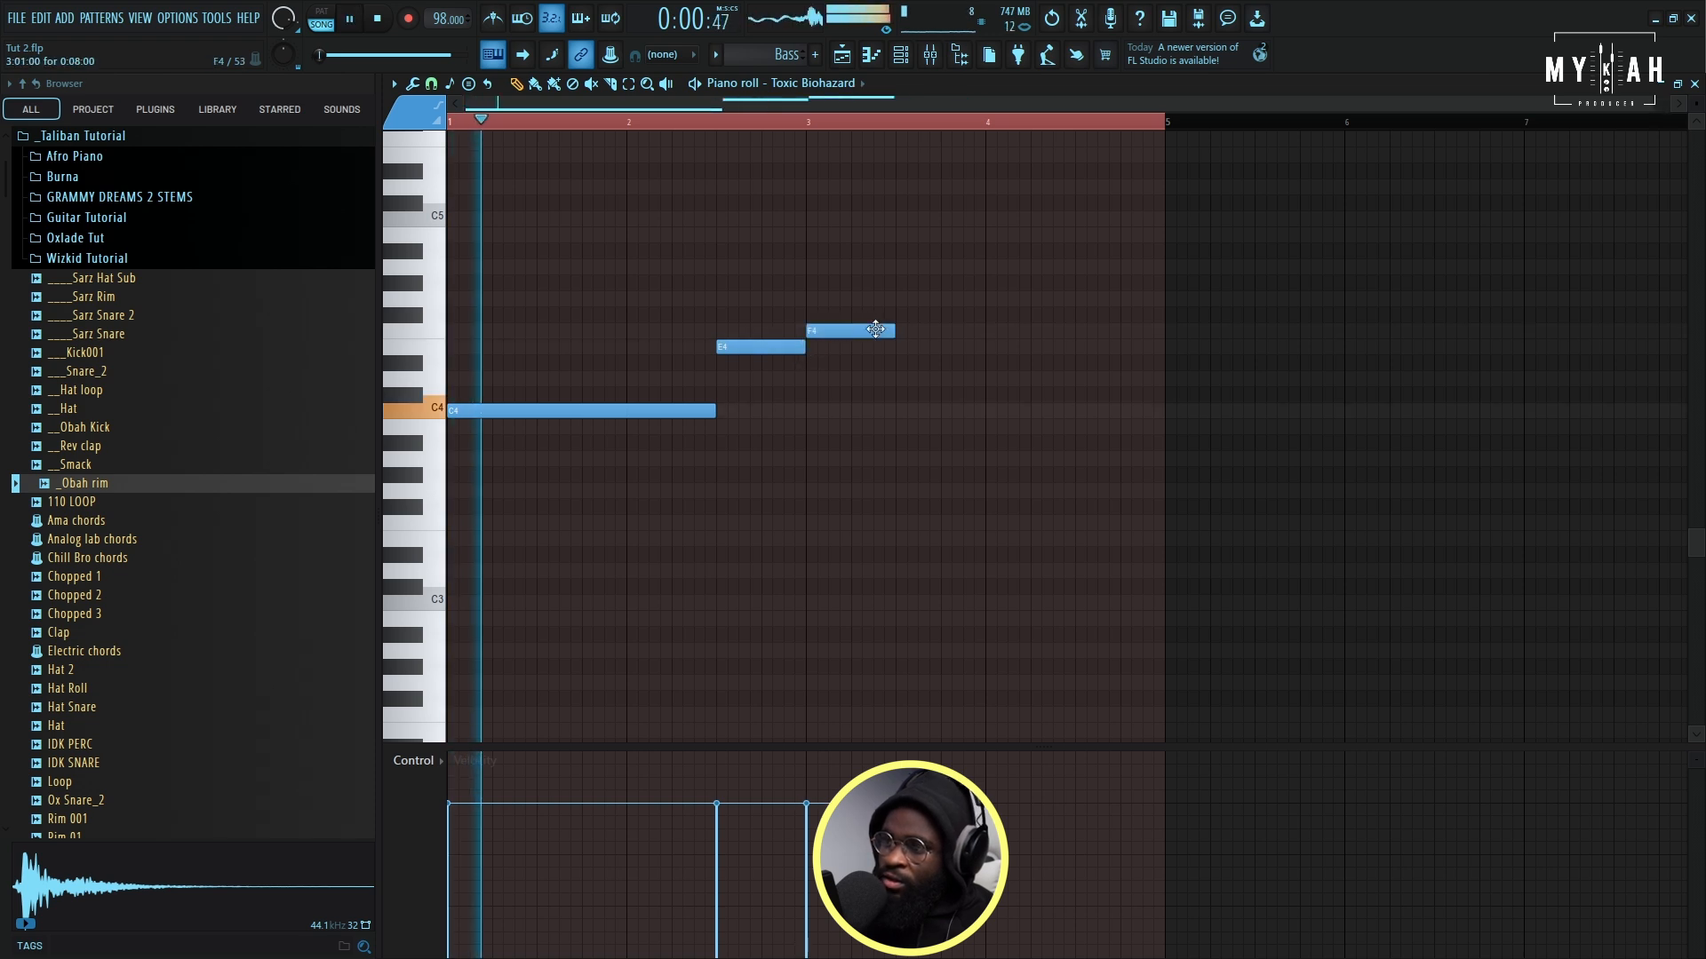
pyautogui.moveTo(893, 332); pyautogui.dragTo(1161, 346)
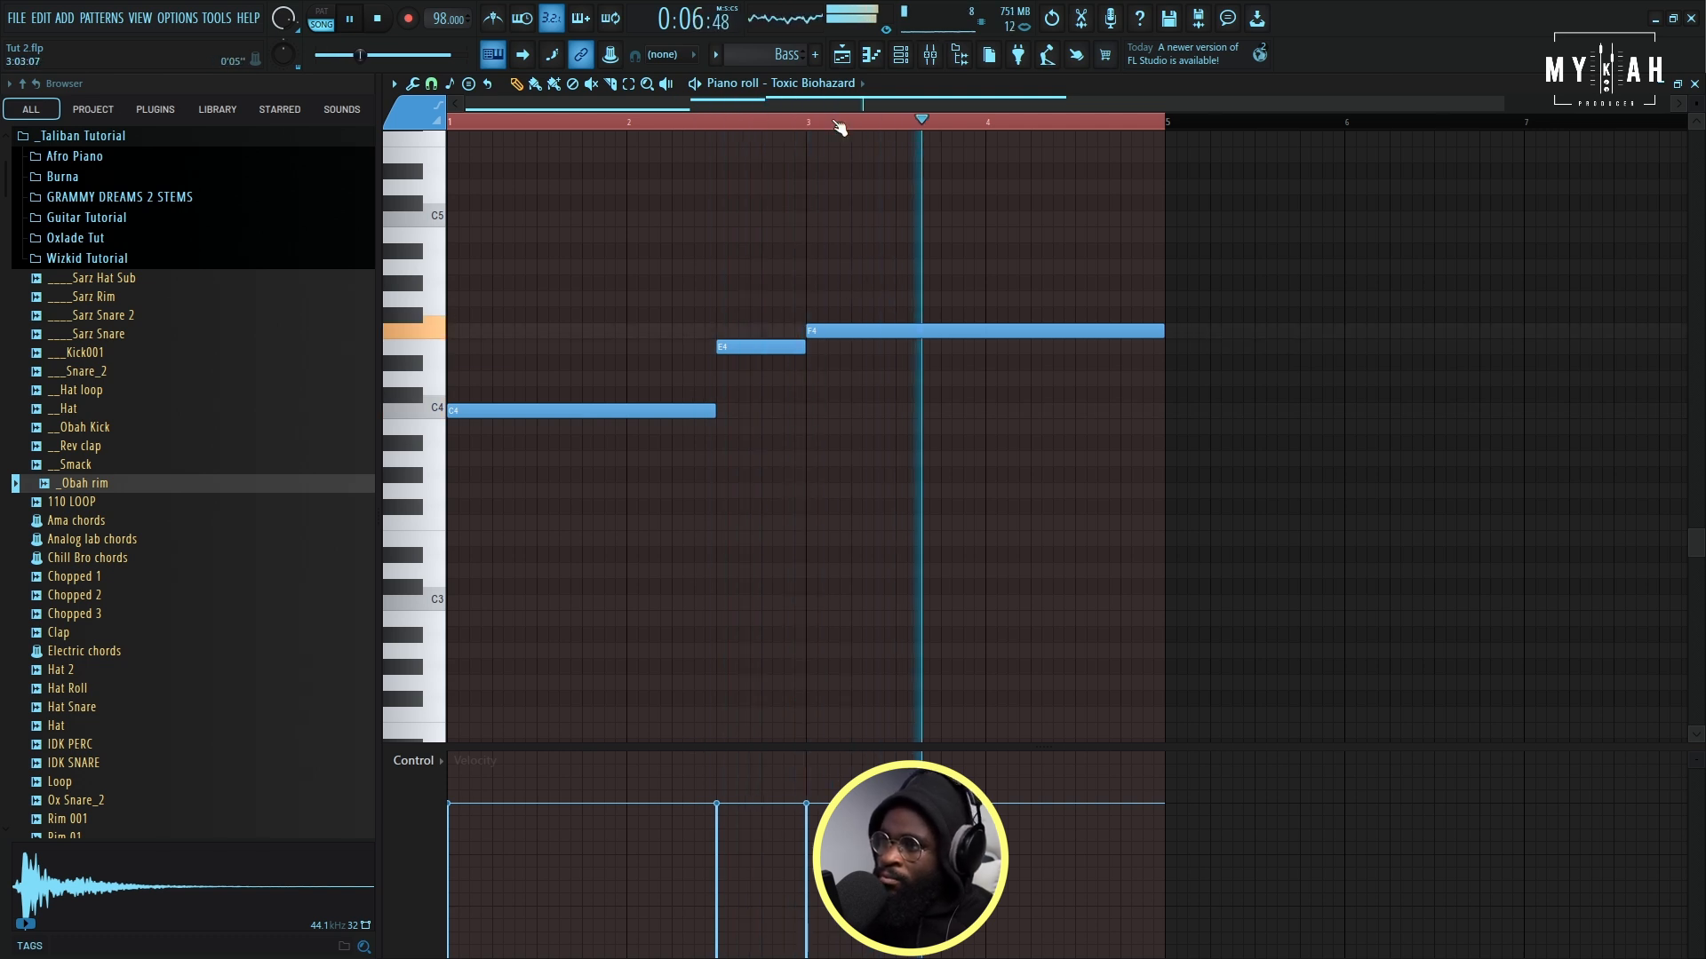
# - Play back the bassline and place the Bass pattern on Track 6 of the playlist from bar 1
pyautogui.press('F6')
pyautogui.press('space')
pyautogui.press('space')
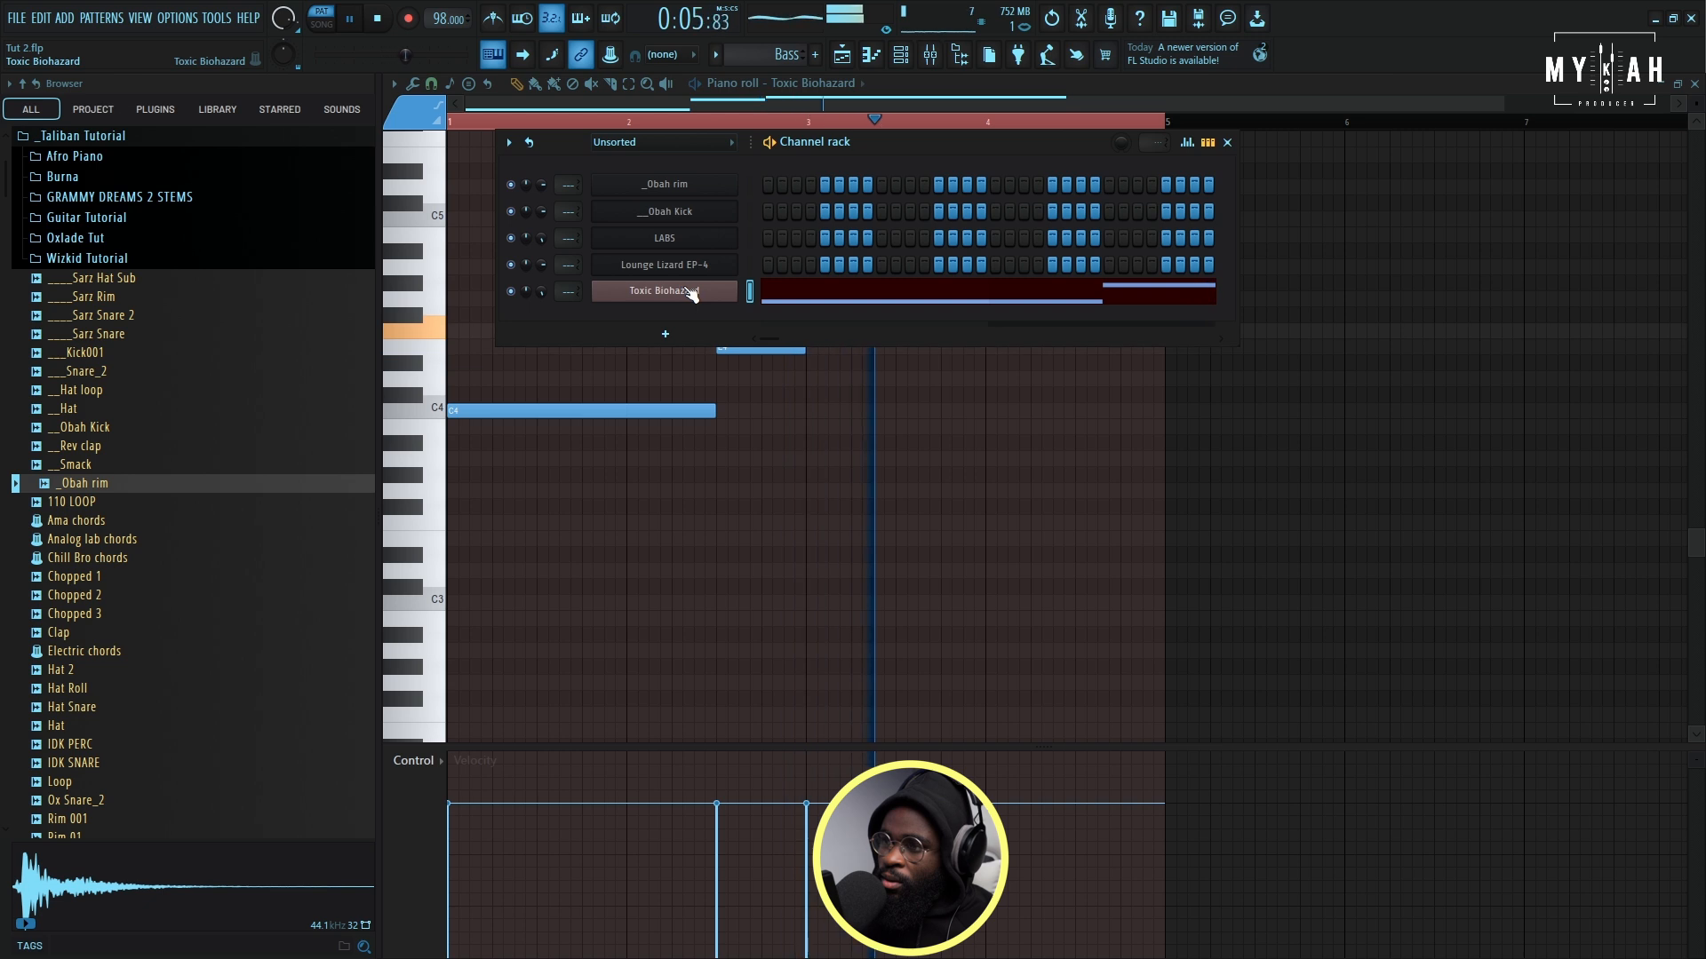
pyautogui.click(843, 56)
pyautogui.press('space')
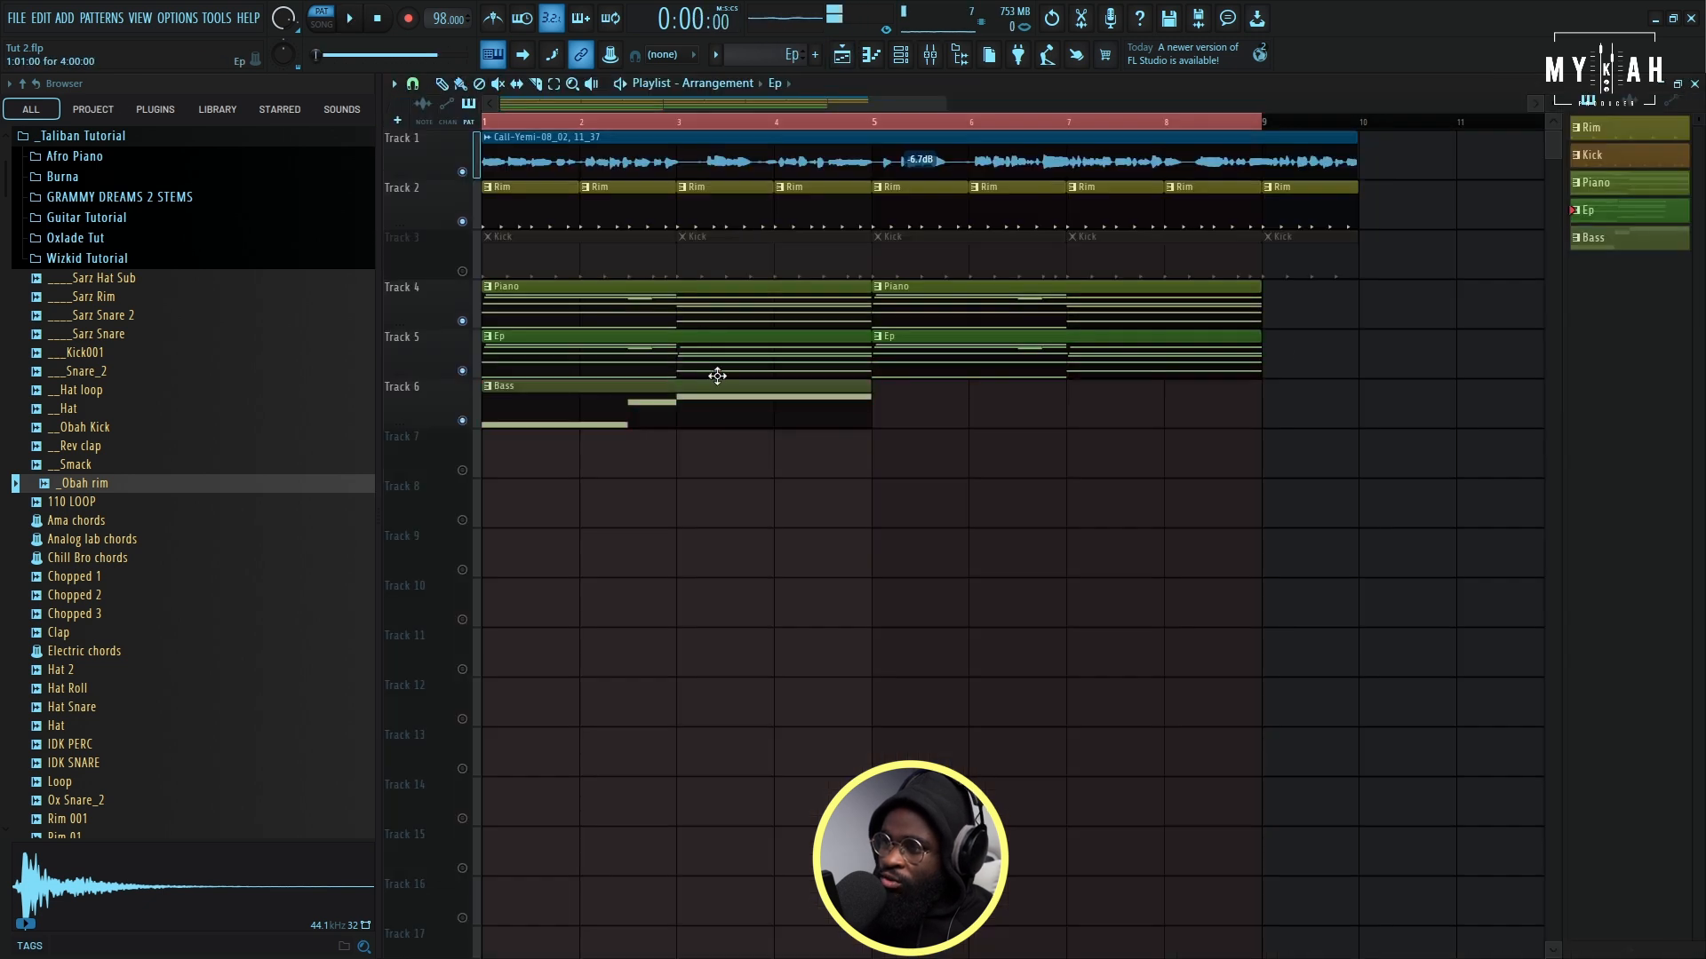
# - Render and replace the Bass pattern as an audio clip, and solo Track 6 in song mode
pyautogui.rightClick(1626, 242)
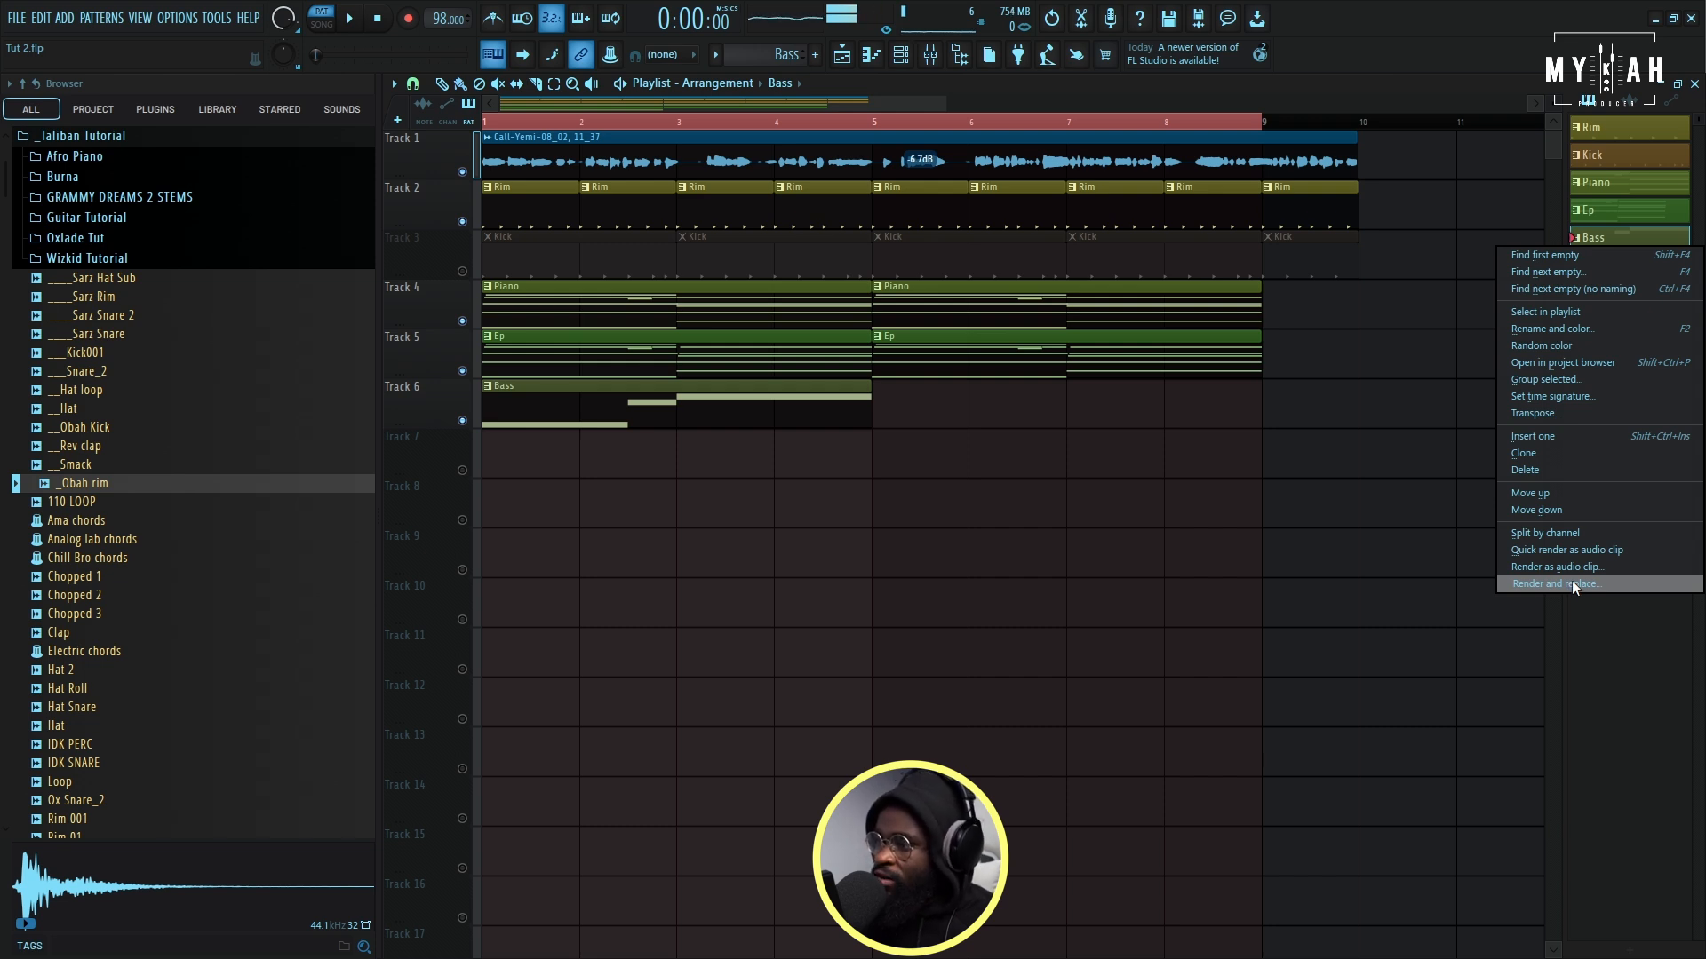
pyautogui.click(1572, 583)
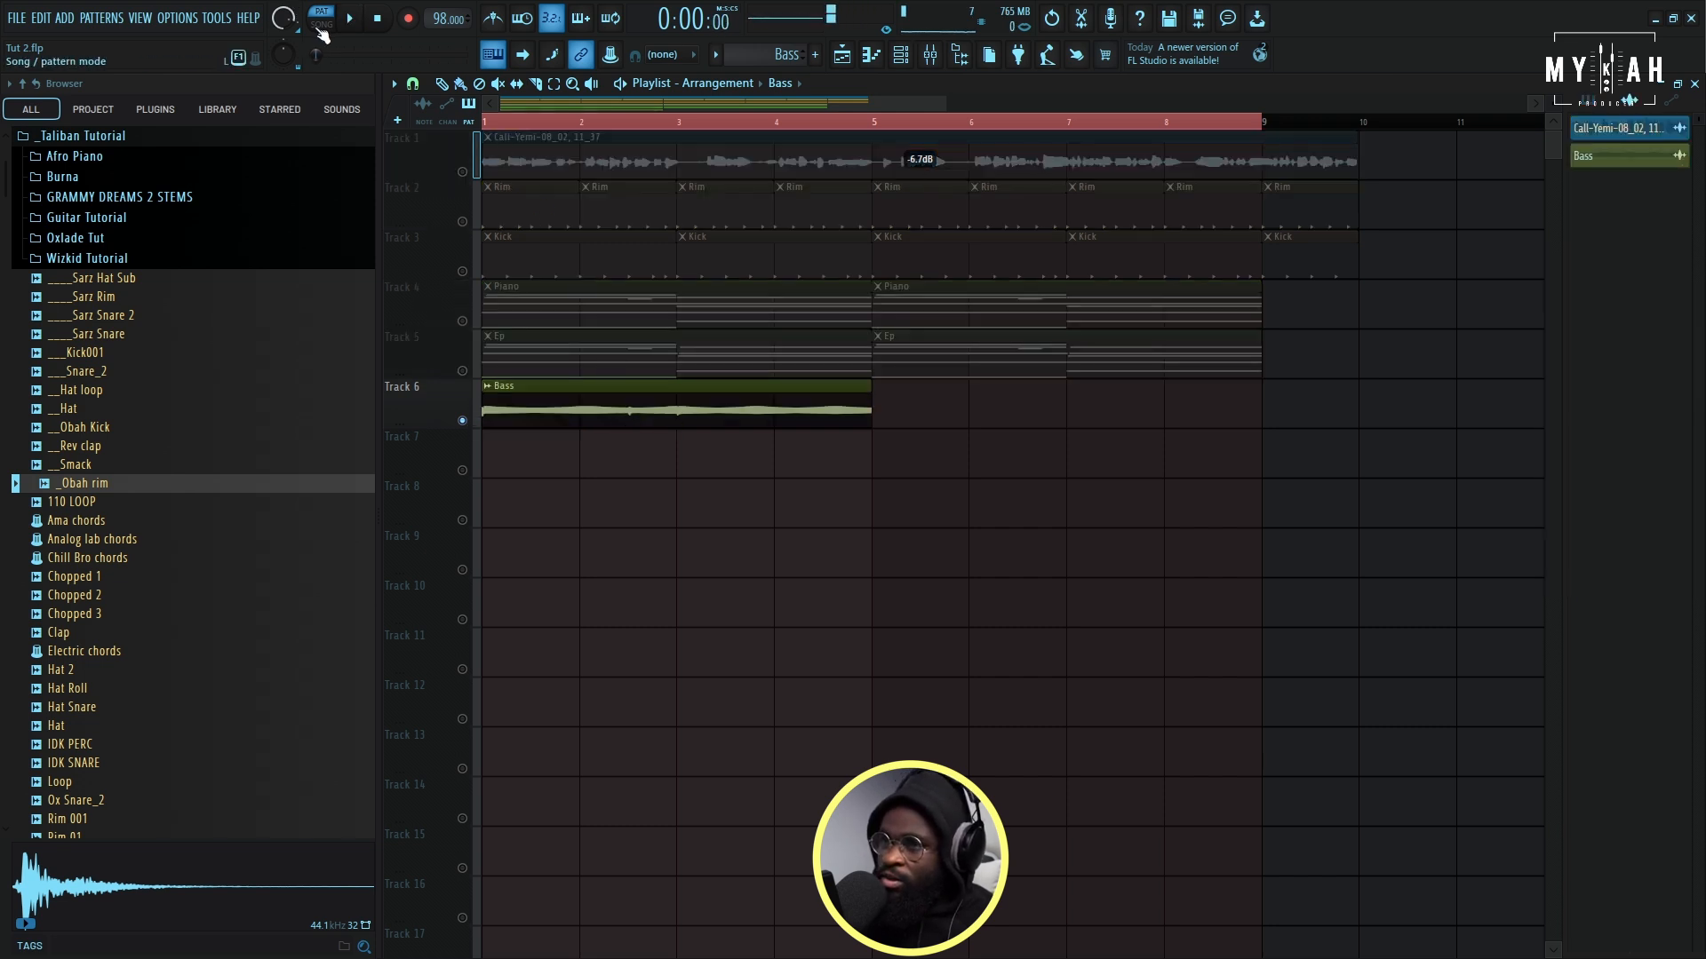
pyautogui.click(318, 28)
pyautogui.press('space')
# - Assign the Bass audio clip to a free mixer track and load Kickstart 2 in that track's first effect slot
pyautogui.doubleClick(860, 397)
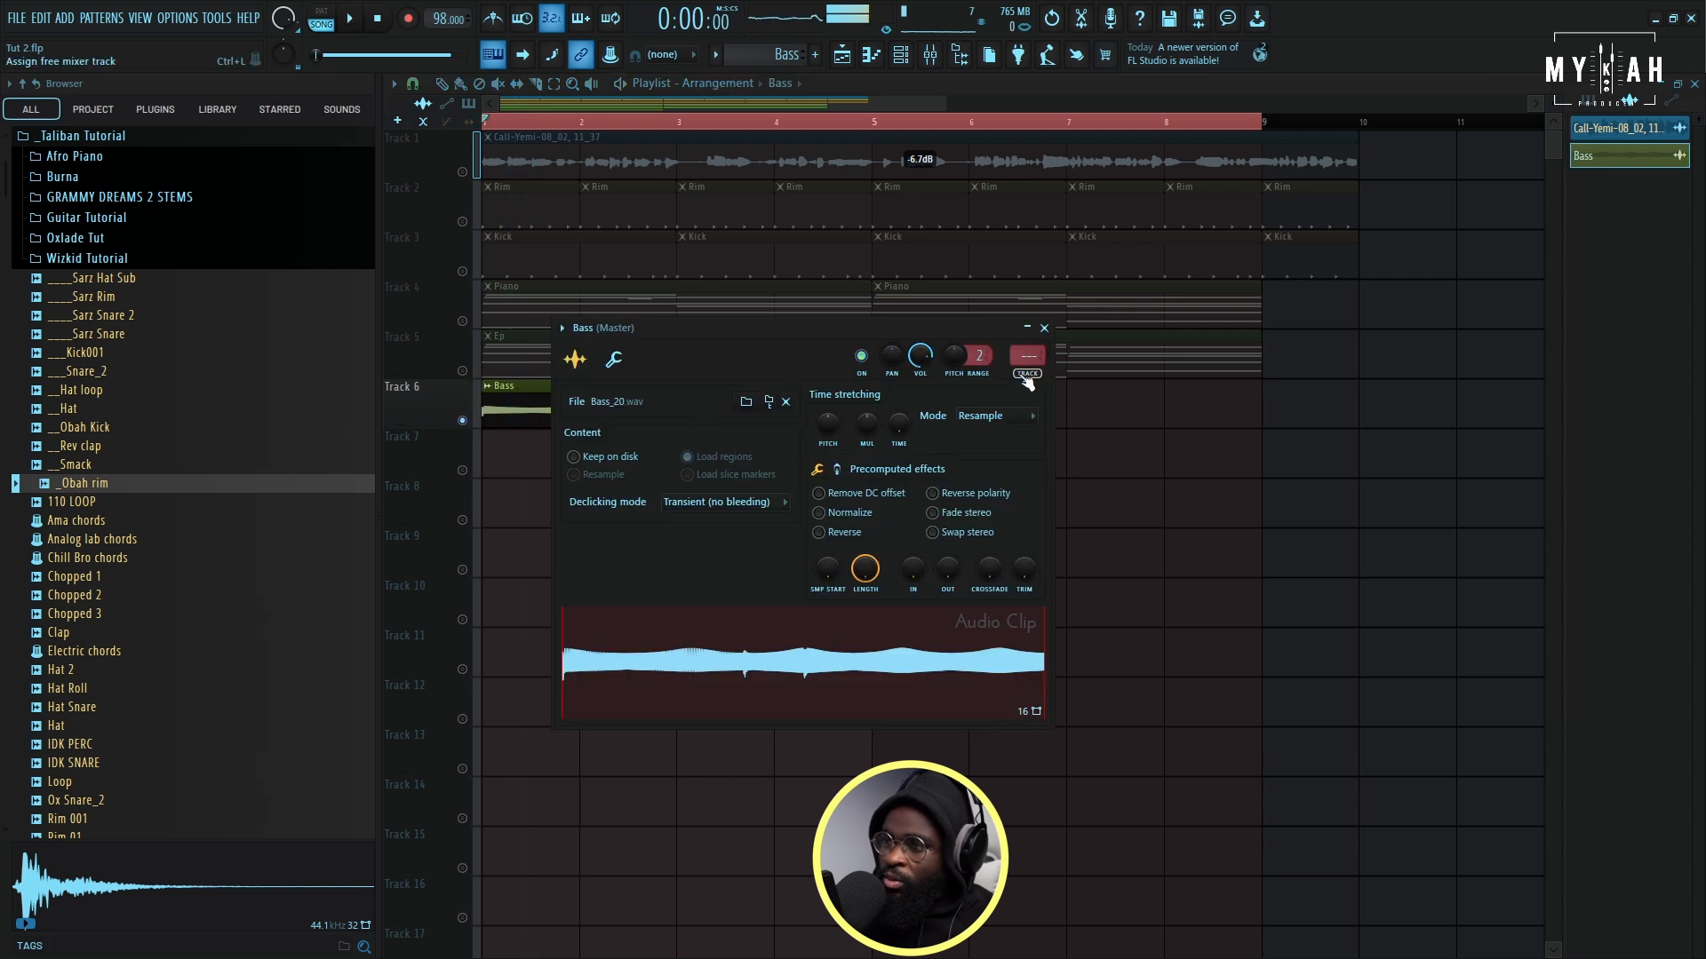
pyautogui.hotkey('ctrl', 'l')
pyautogui.click(452, 156)
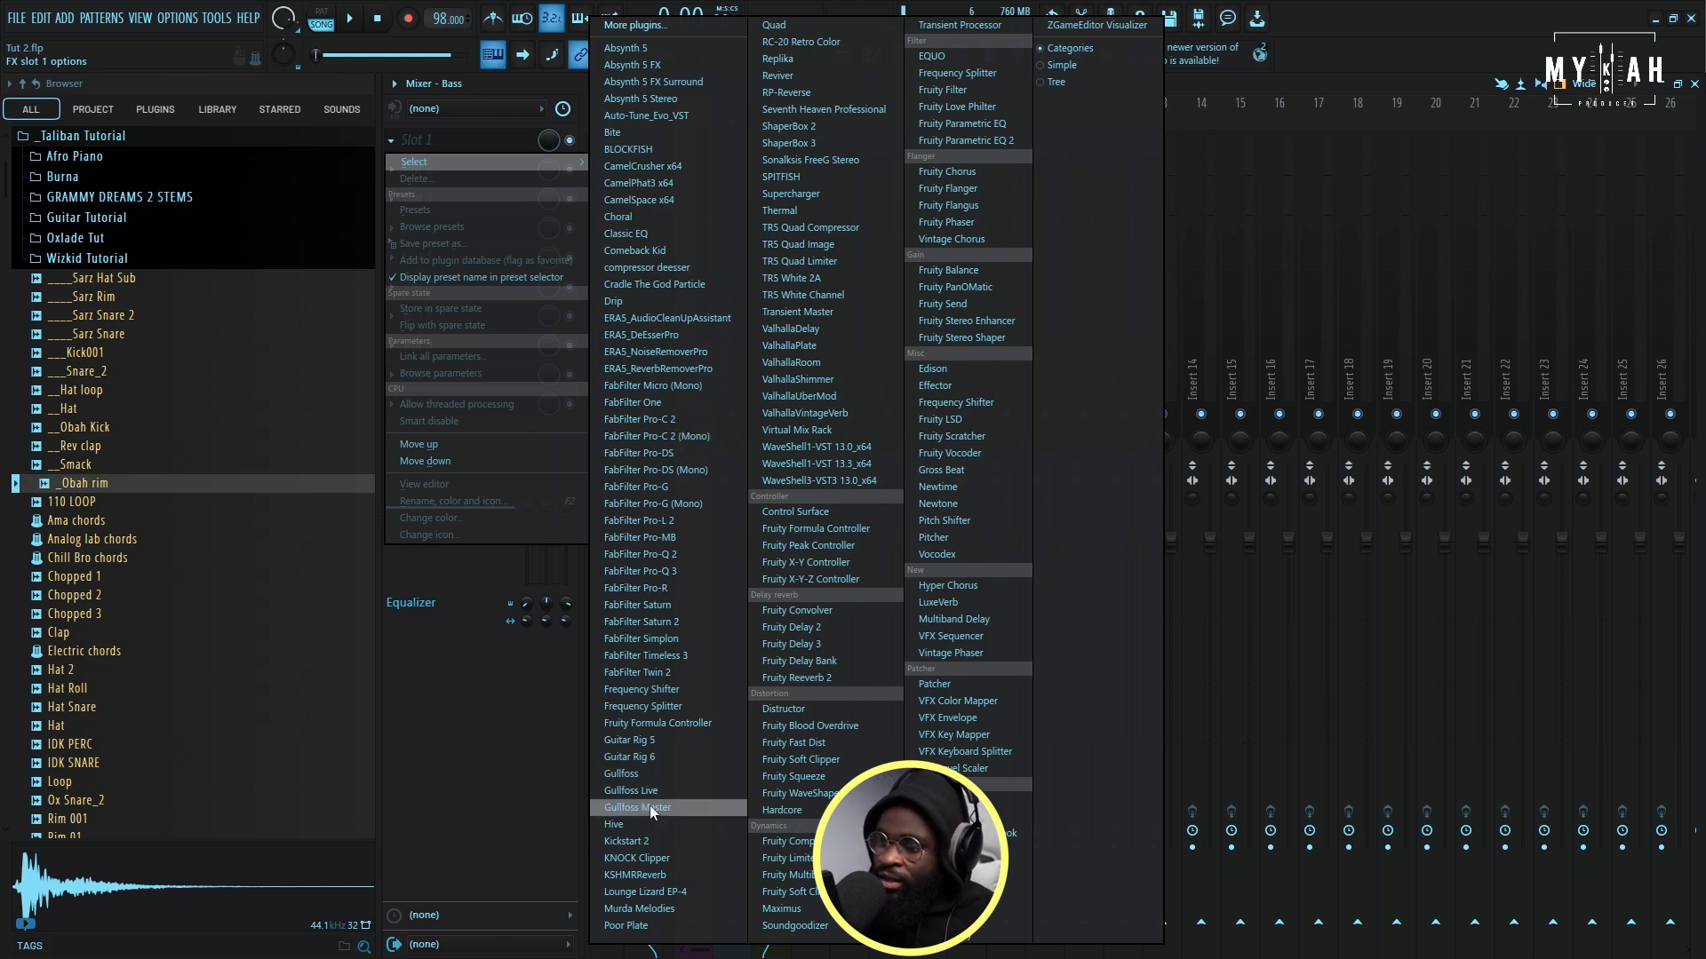
pyautogui.click(660, 840)
pyautogui.press('space')
pyautogui.moveTo(668, 166); pyautogui.dragTo(963, 226)
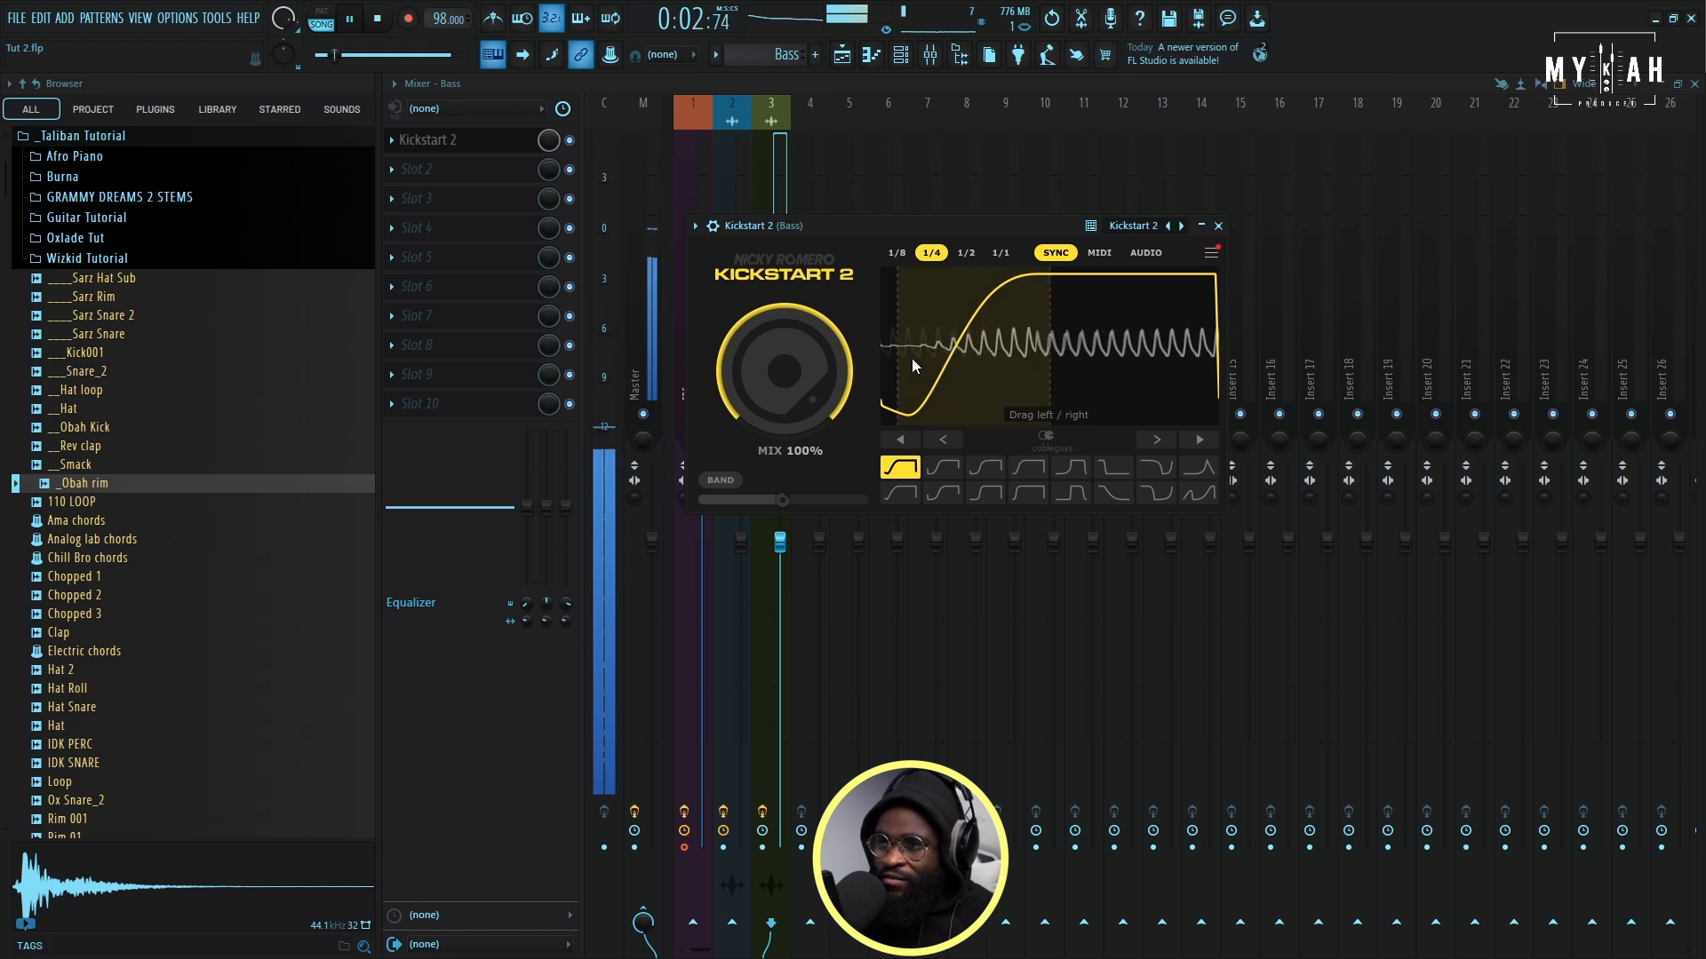
# - Lower the Bass clip's gain to -1.4 dB and unmute the Ep and piano tracks for playback
pyautogui.click(841, 54)
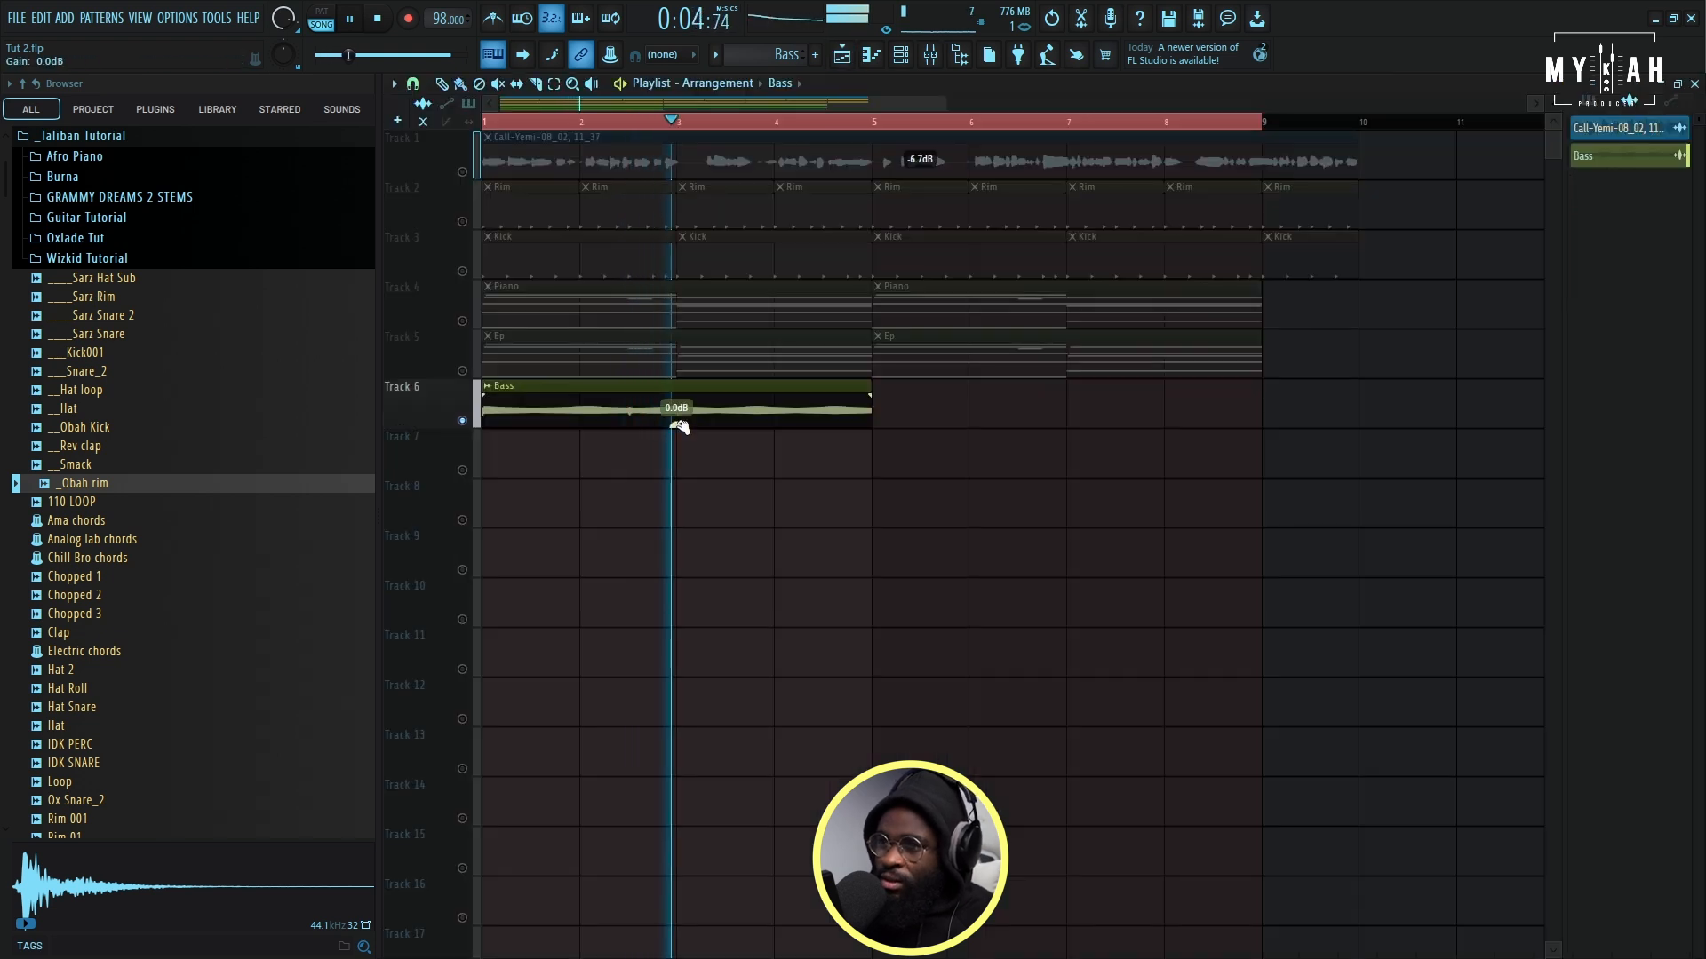
pyautogui.moveTo(678, 425); pyautogui.dragTo(679, 439)
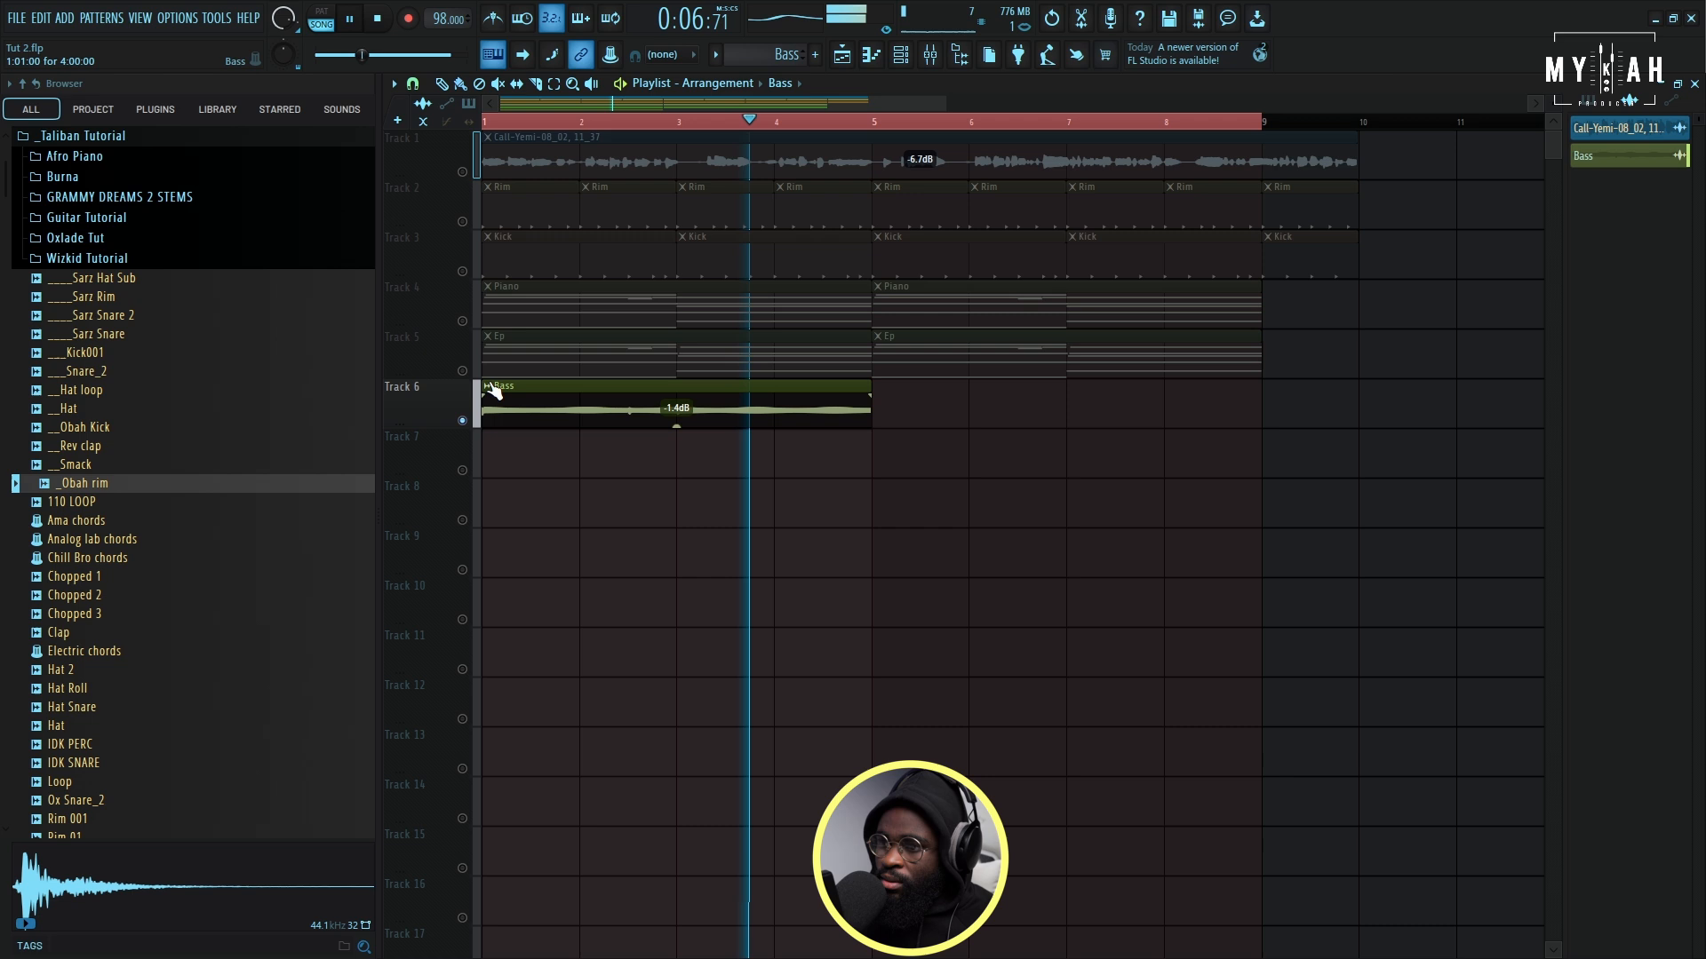
pyautogui.press('space')
pyautogui.click(462, 371)
pyautogui.press('space')
pyautogui.click(462, 320)
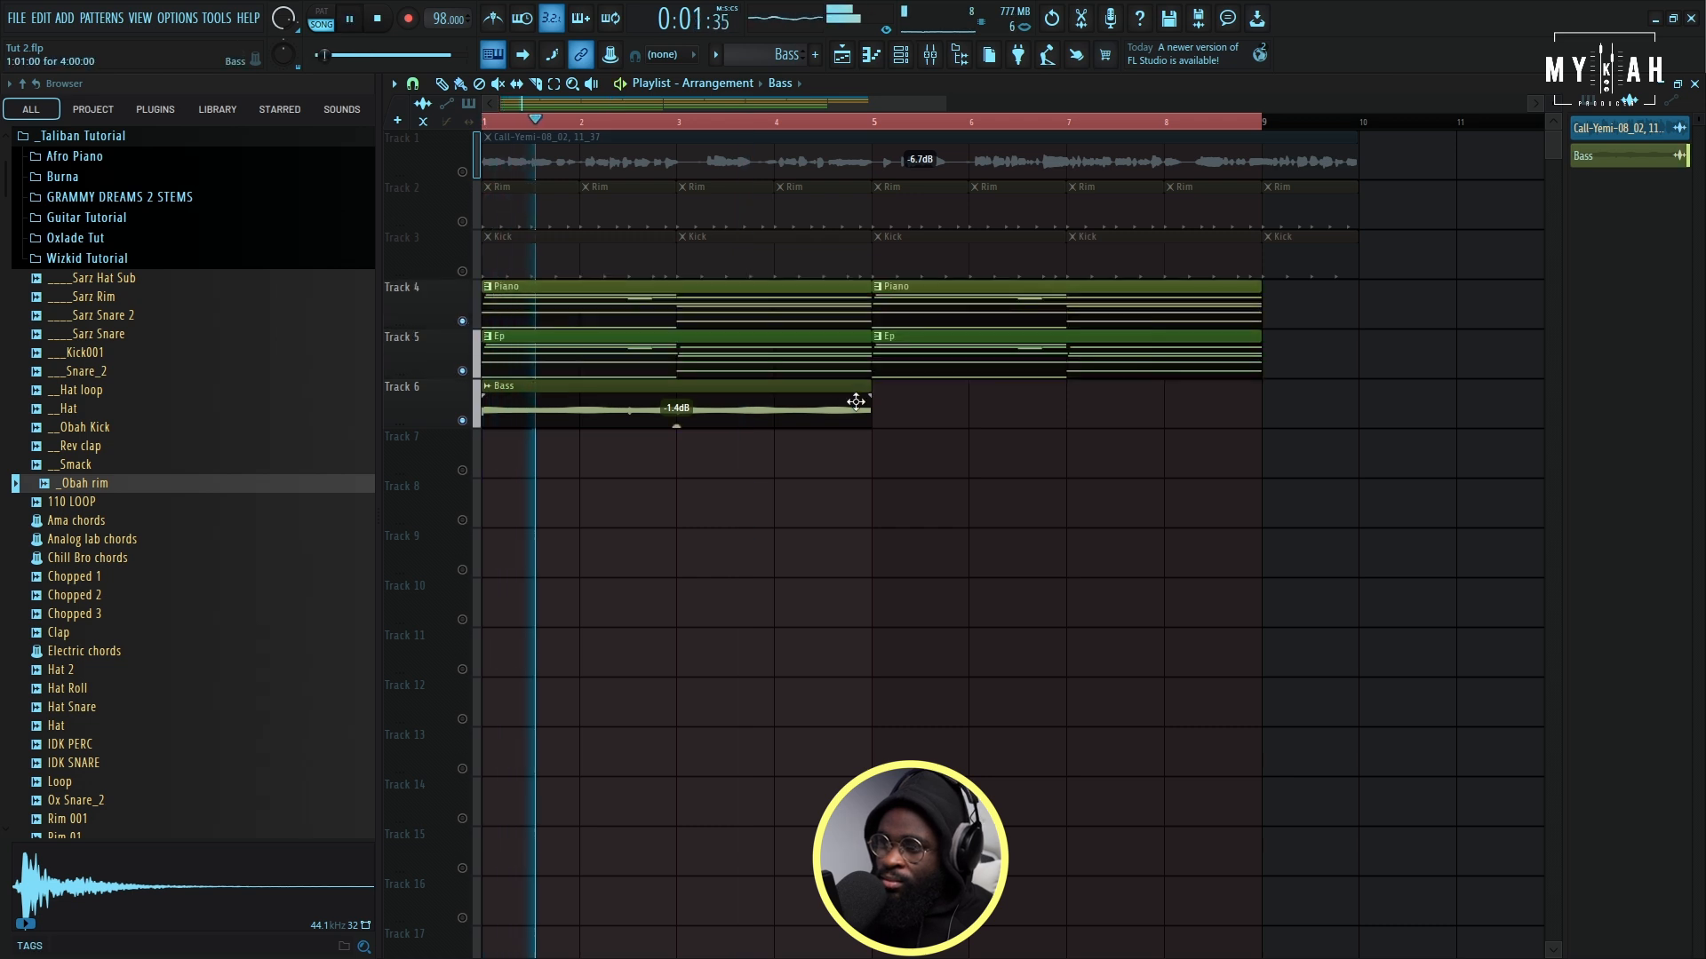
# - Duplicate the Bass clip at bar 5 of Track 6 and unmute the vocal and rim tracks during playback
pyautogui.moveTo(855, 402); pyautogui.dragTo(882, 418)
pyautogui.hotkey('ctrl', 'b')
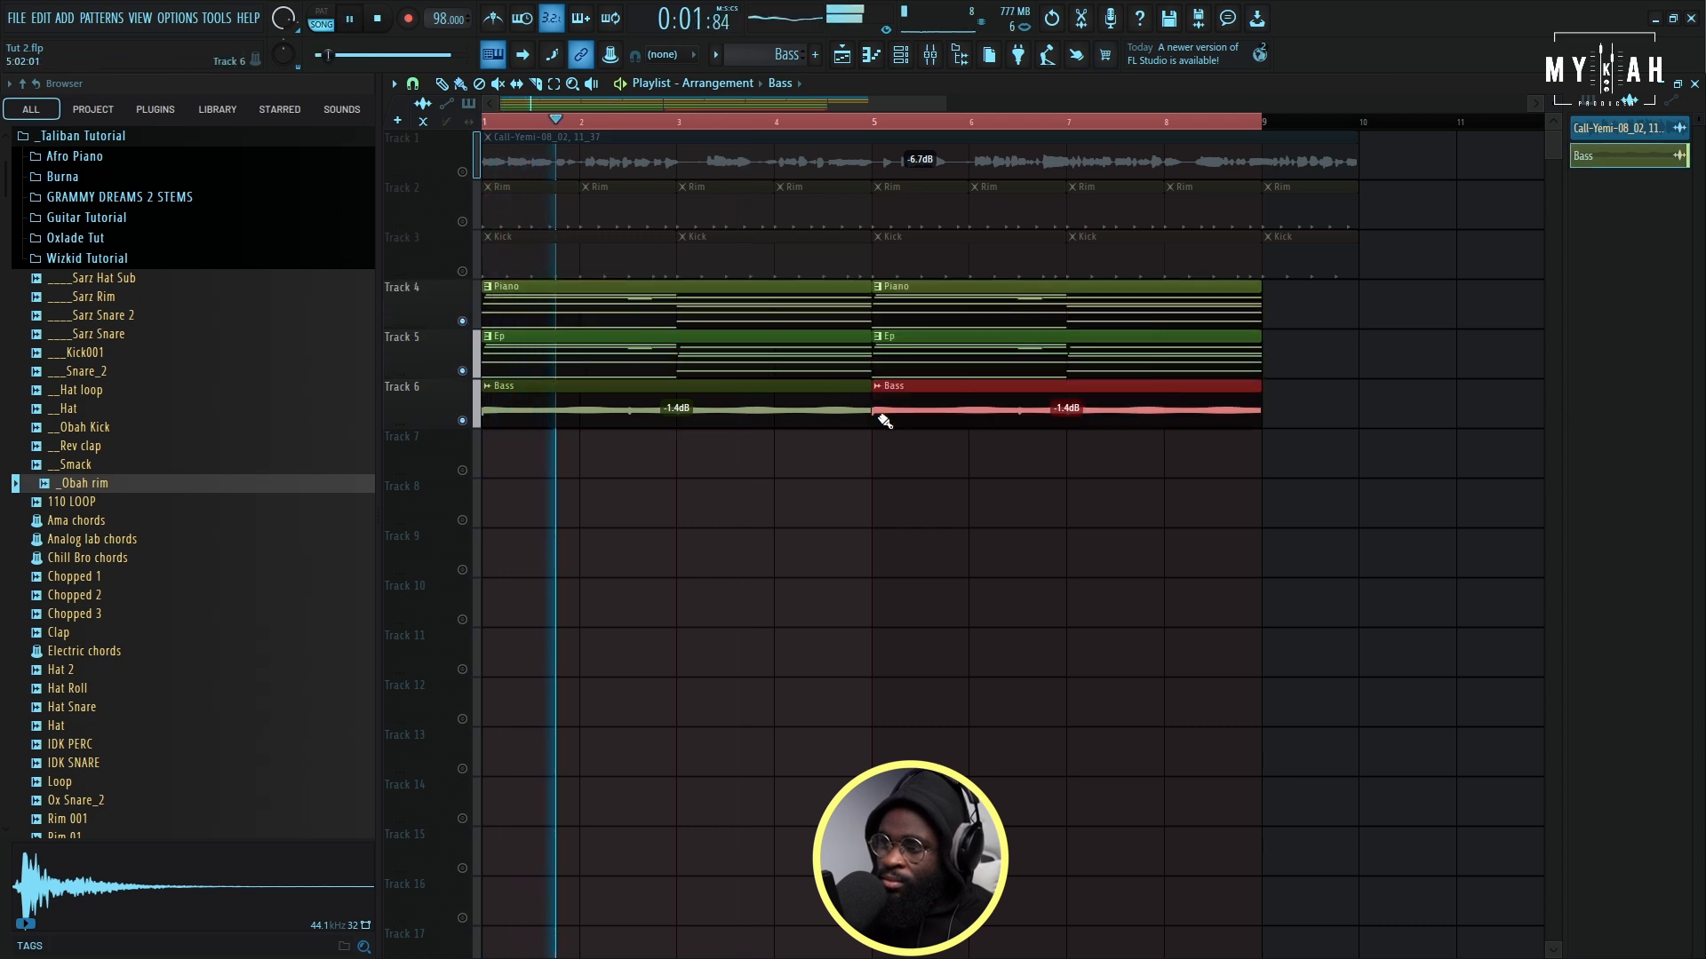
pyautogui.click(462, 171)
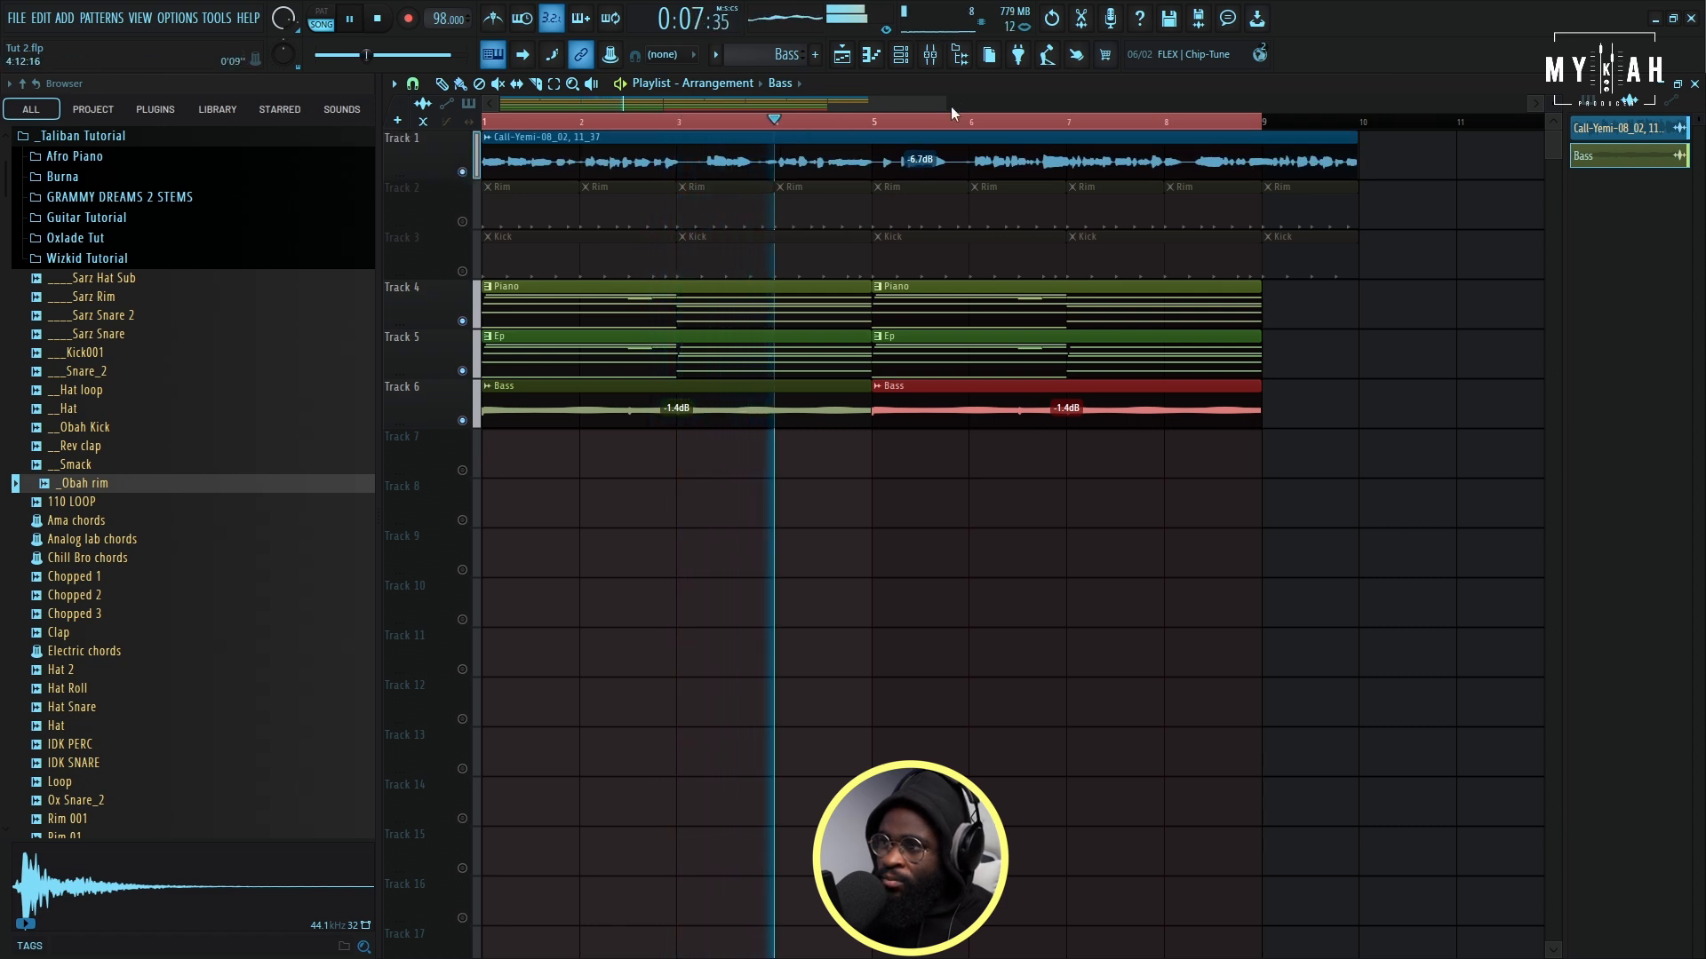
pyautogui.moveTo(945, 104); pyautogui.dragTo(842, 105)
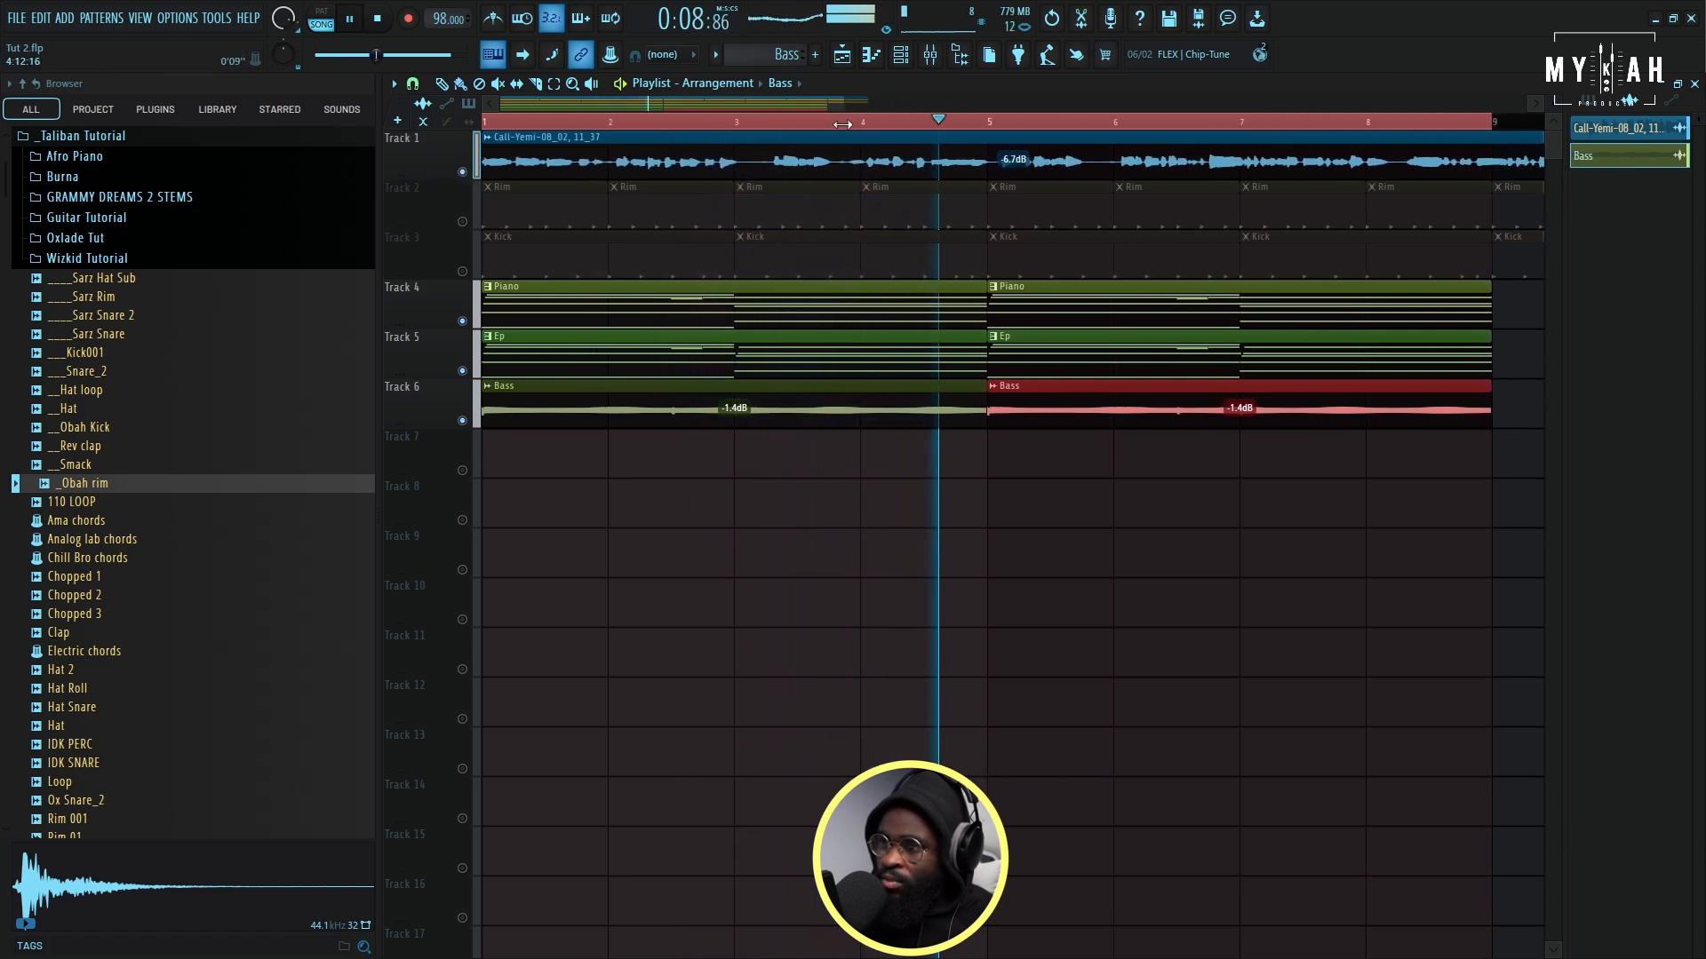
pyautogui.click(461, 222)
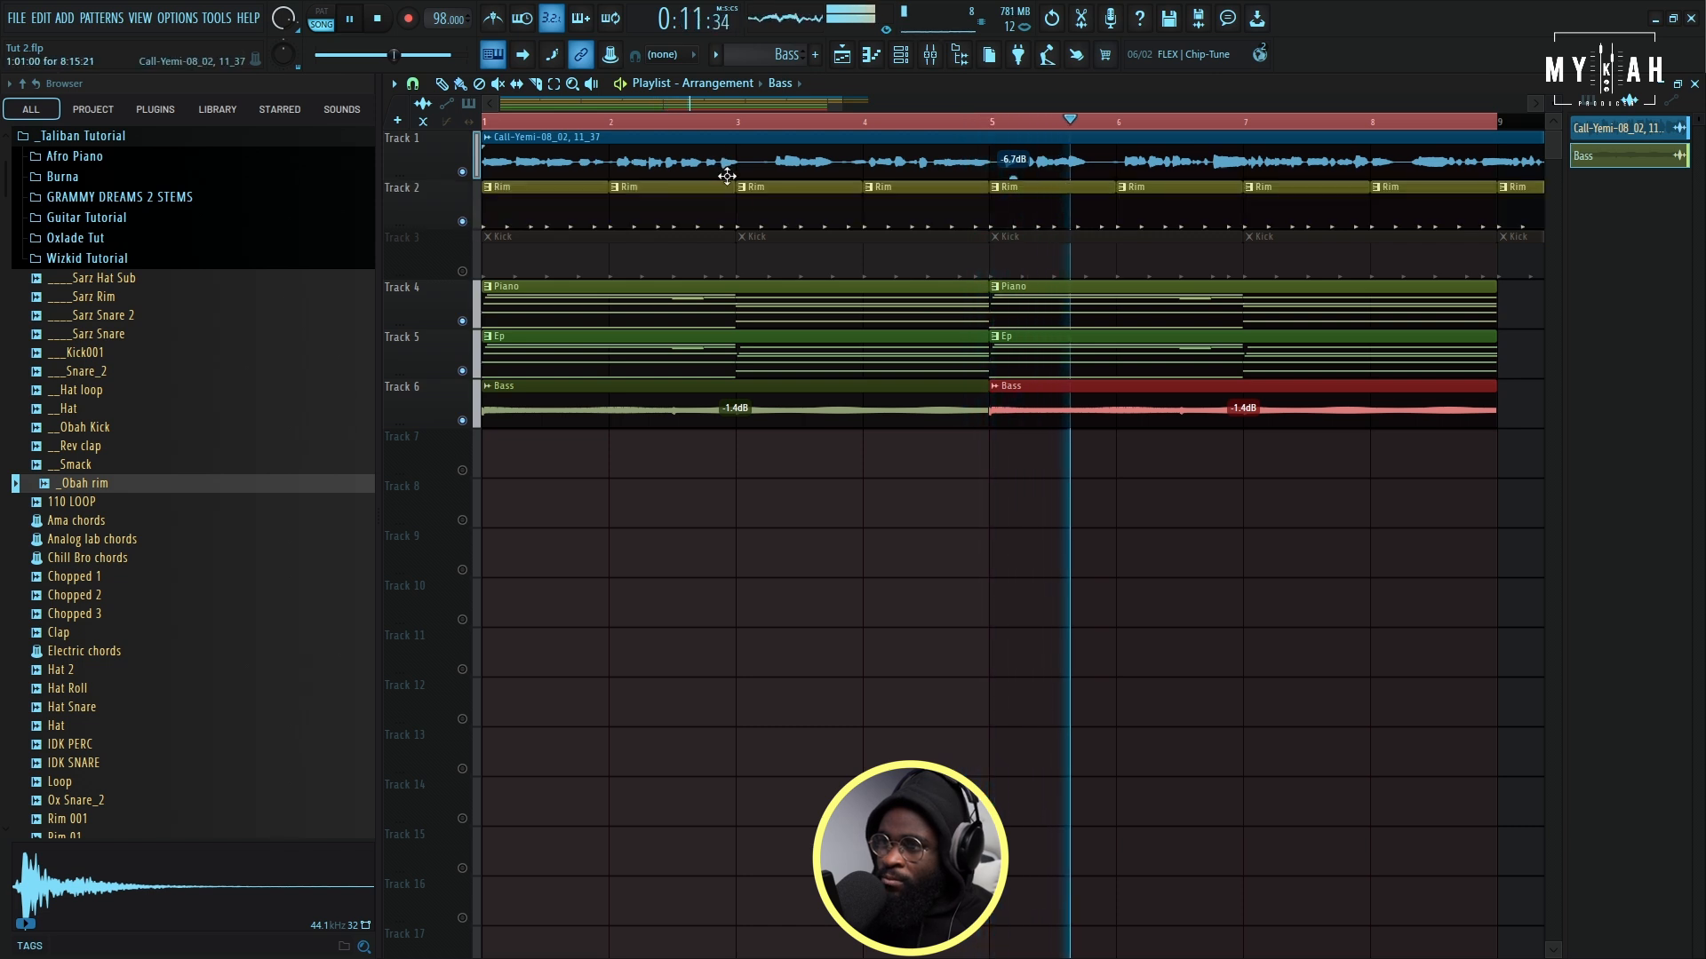
# - Raise the _Obah rim channel's volume multiplier to 110% while the arrangement plays, and return to the playlist
pyautogui.press('F7')
pyautogui.click(900, 55)
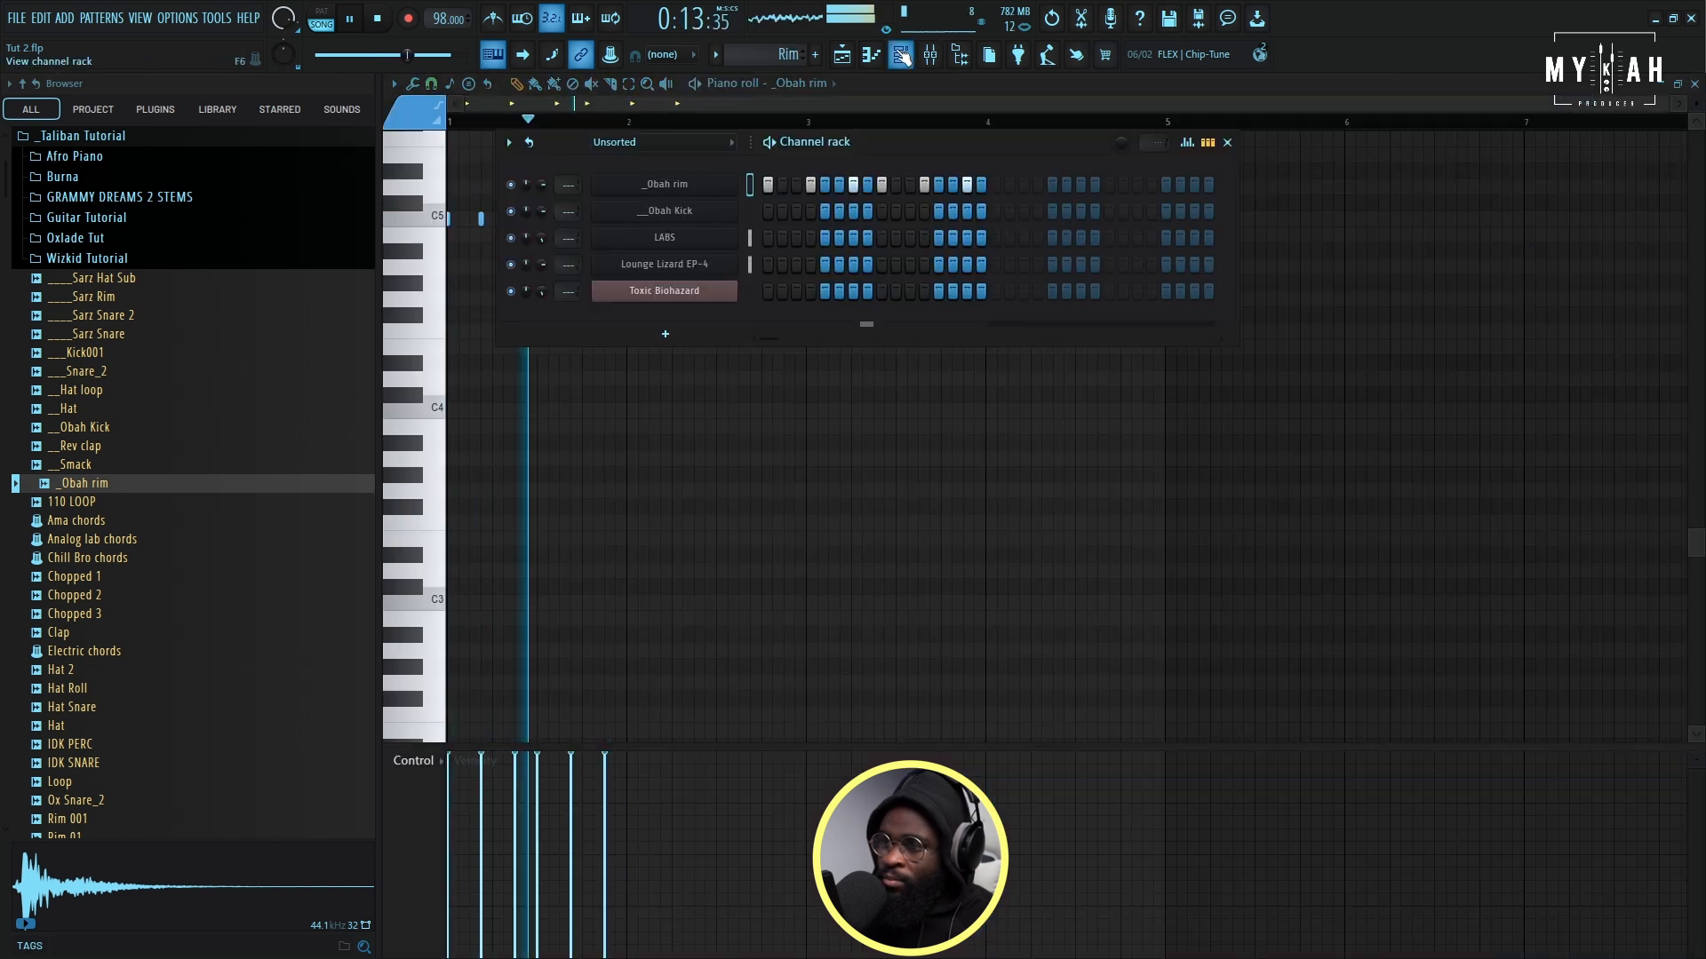
pyautogui.click(667, 184)
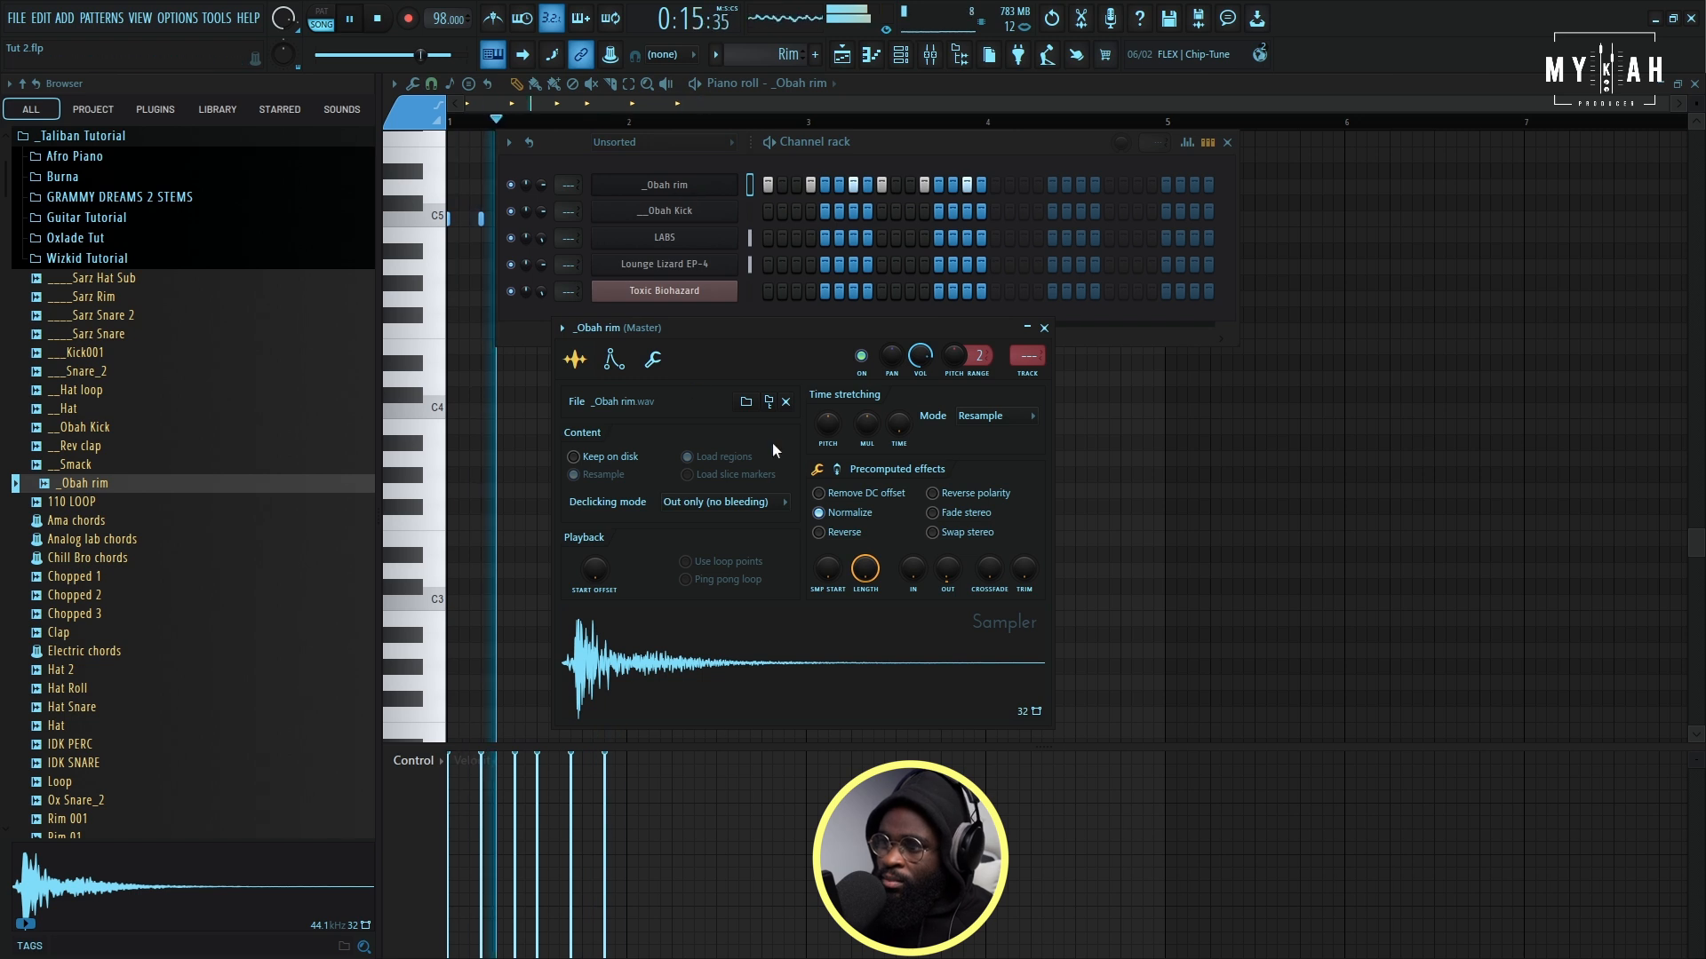
pyautogui.click(652, 359)
pyautogui.moveTo(621, 426); pyautogui.dragTo(621, 415)
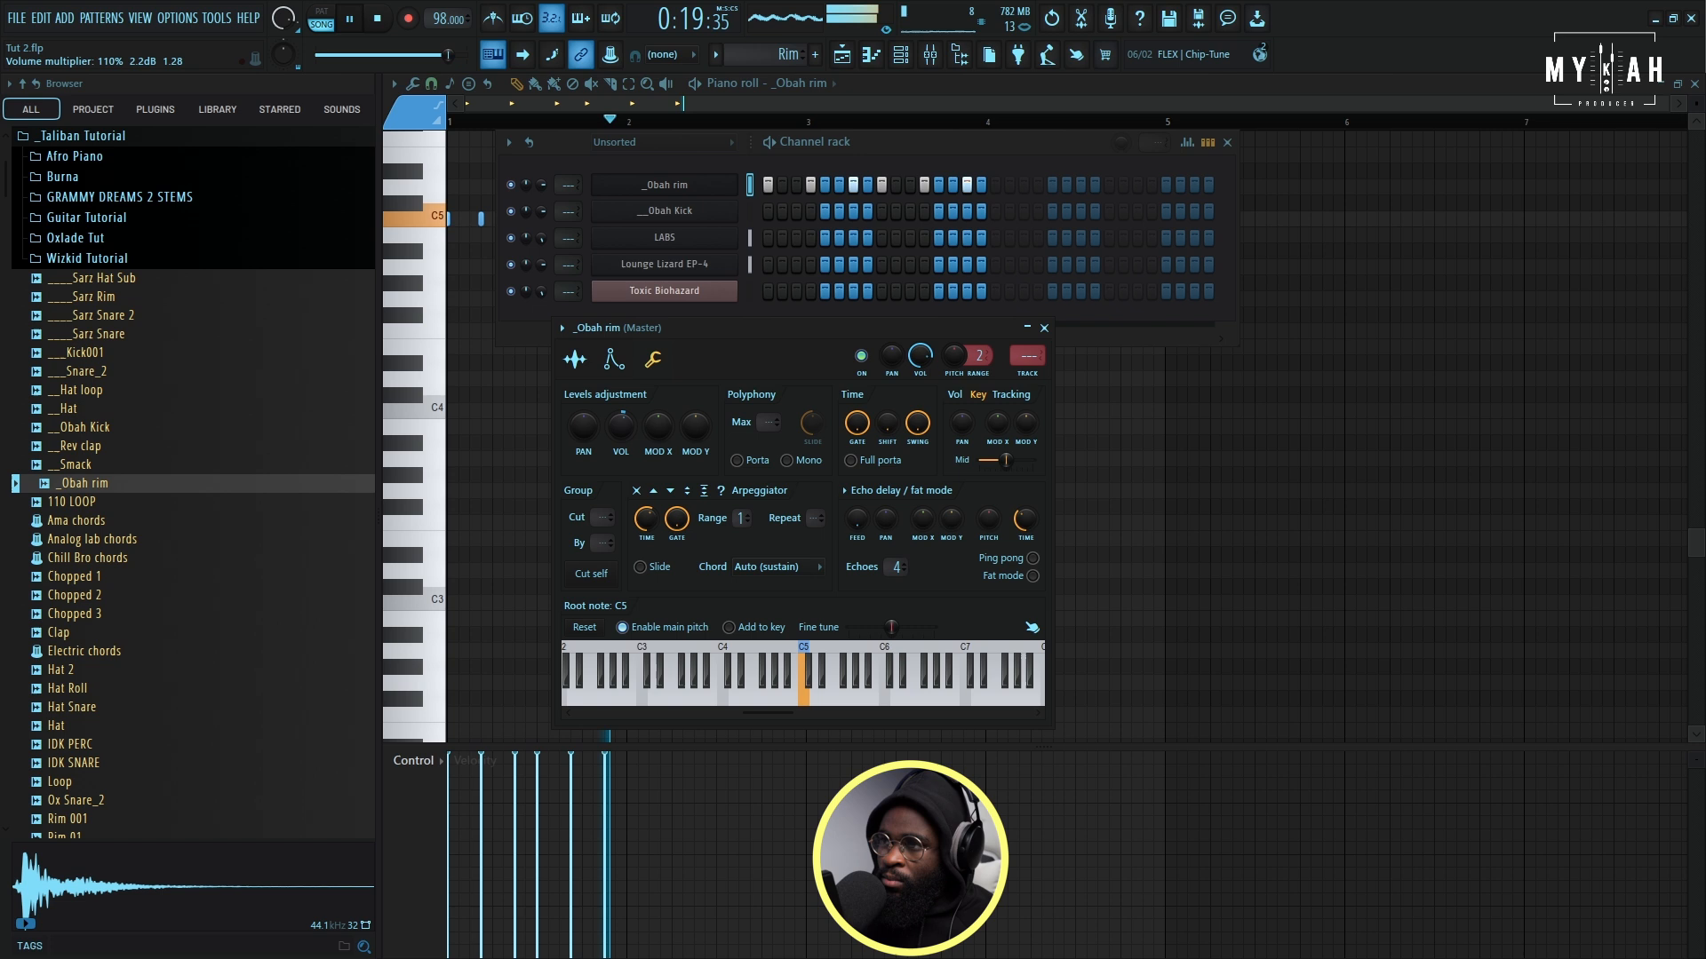
pyautogui.click(840, 58)
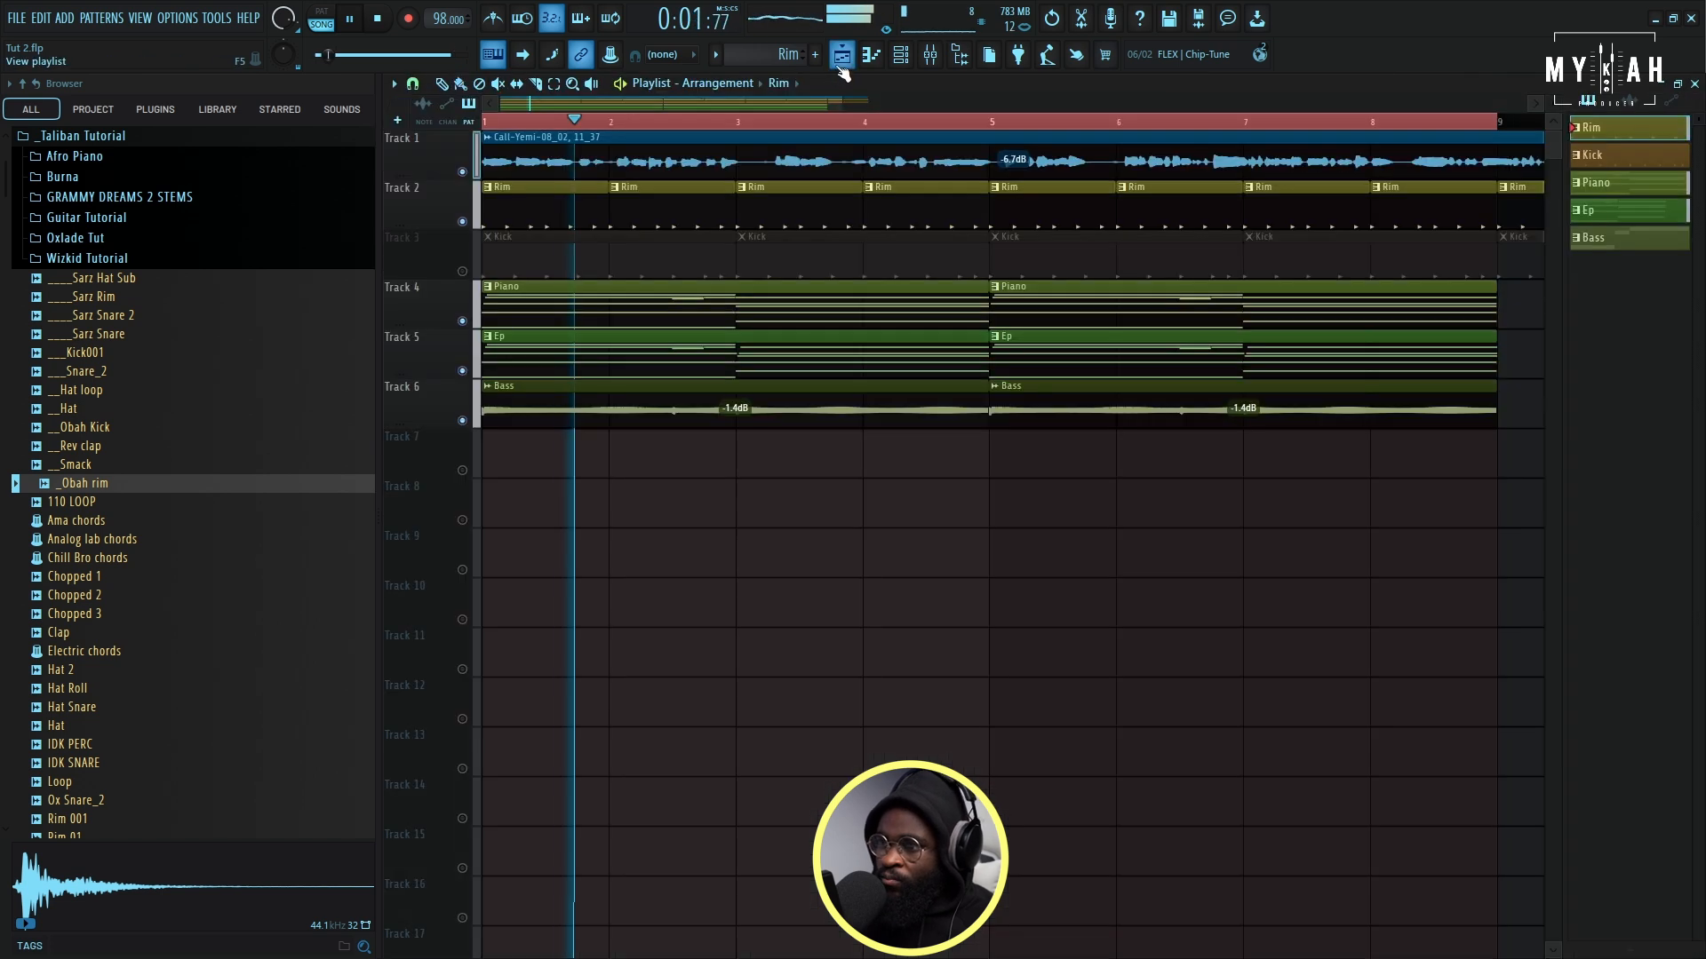
pyautogui.scroll(-2, 666, 129)
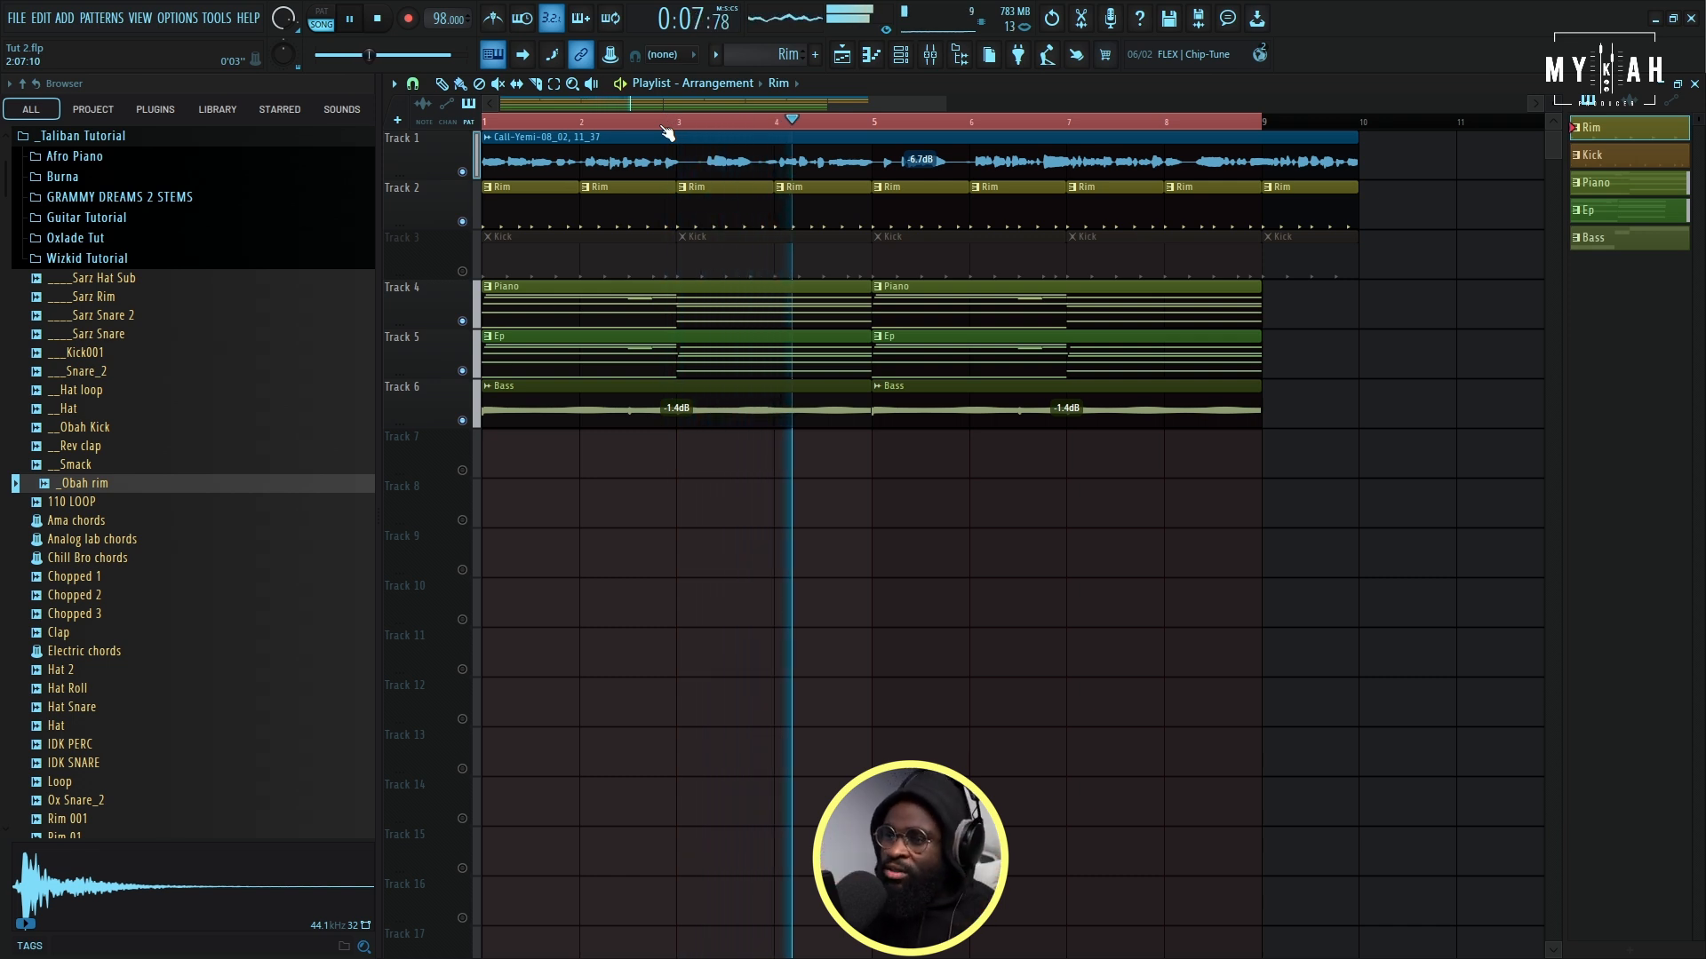
# - Add a Kontakt 7 channel with Electric Sunburst Deluxe (Melody), set to cut itself and with root note A#4
pyautogui.click(900, 57)
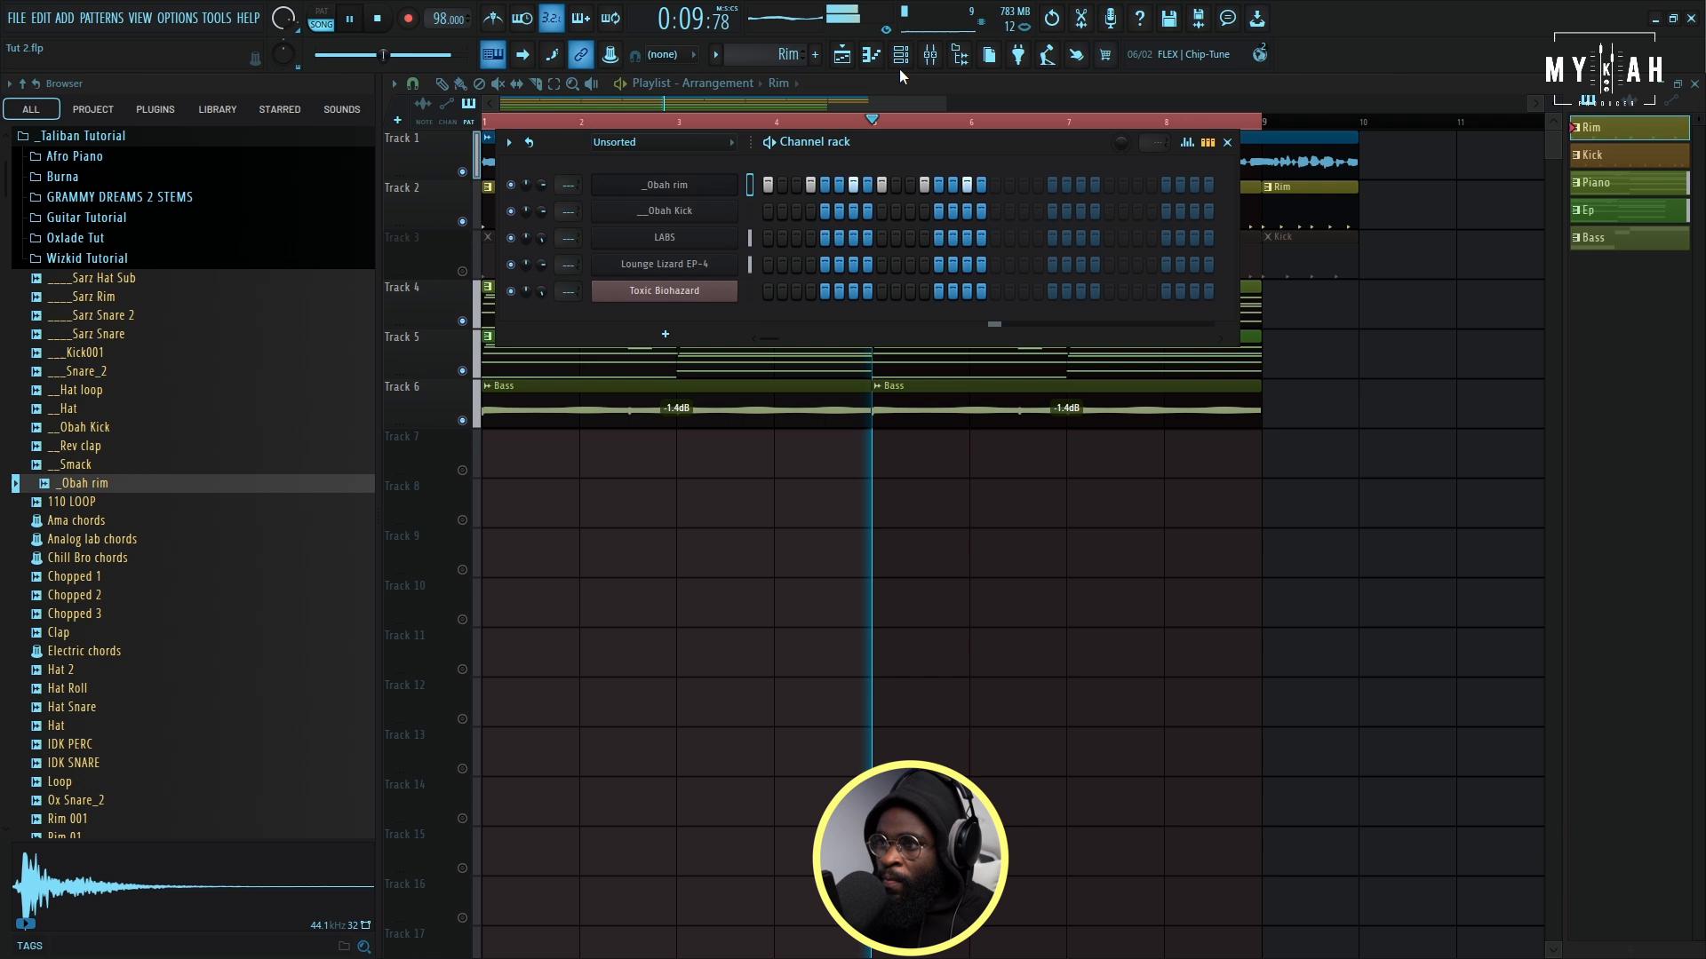
pyautogui.press('space')
pyautogui.click(665, 334)
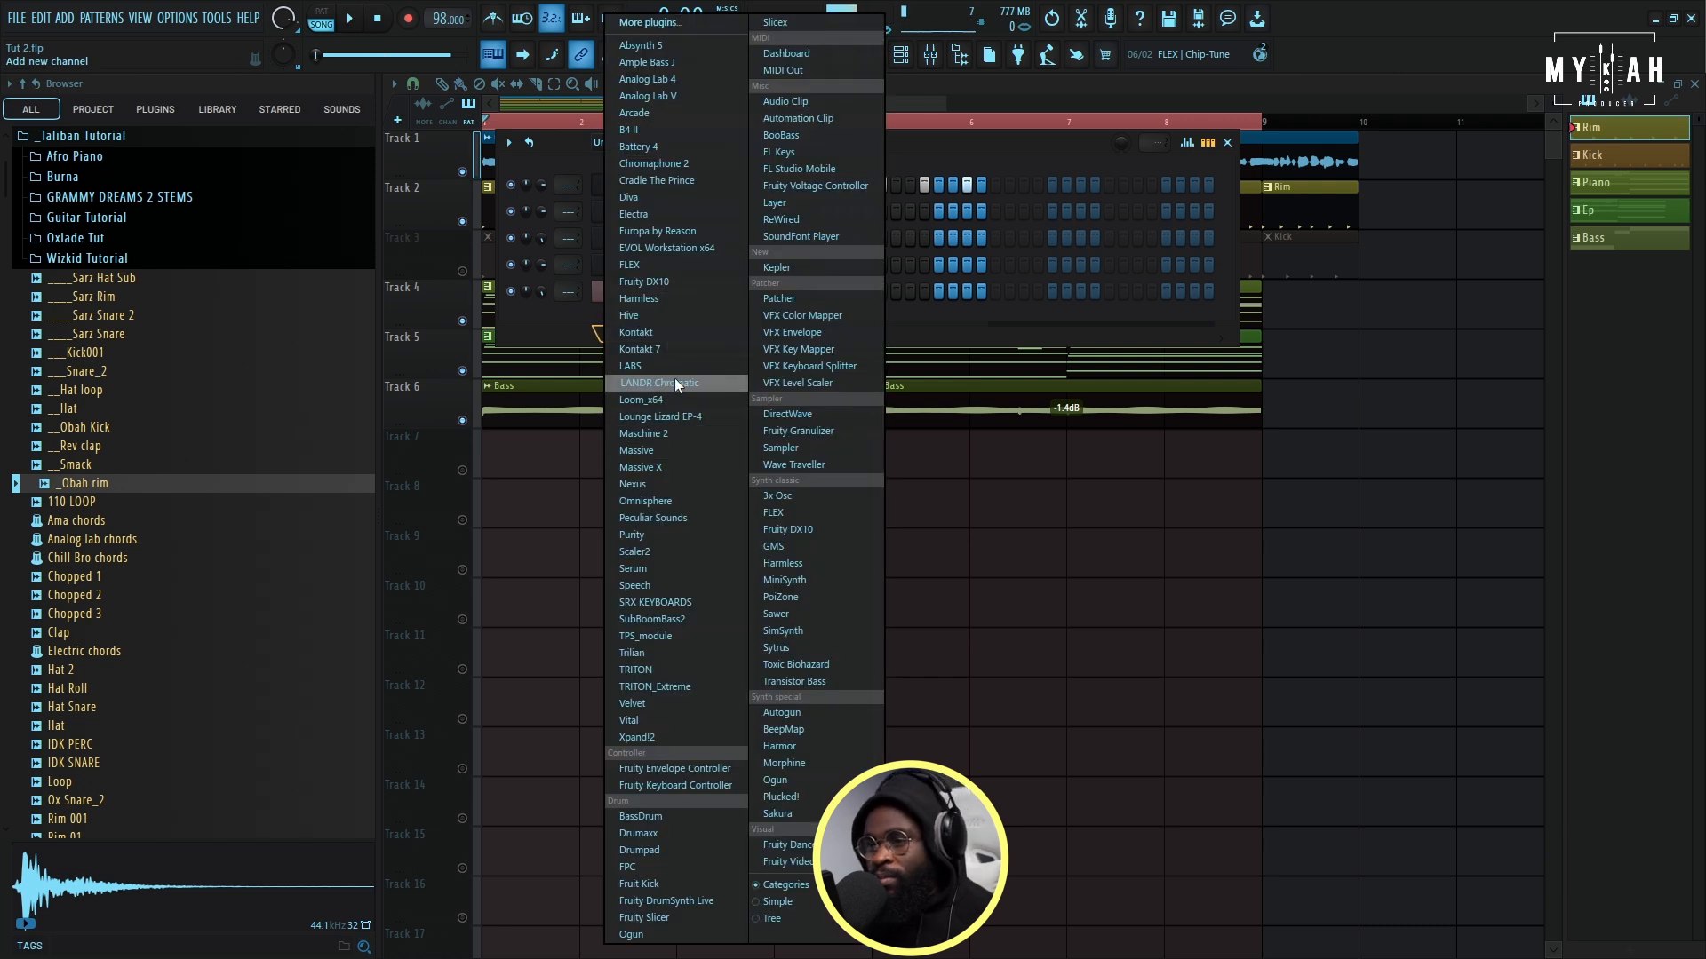
pyautogui.click(675, 349)
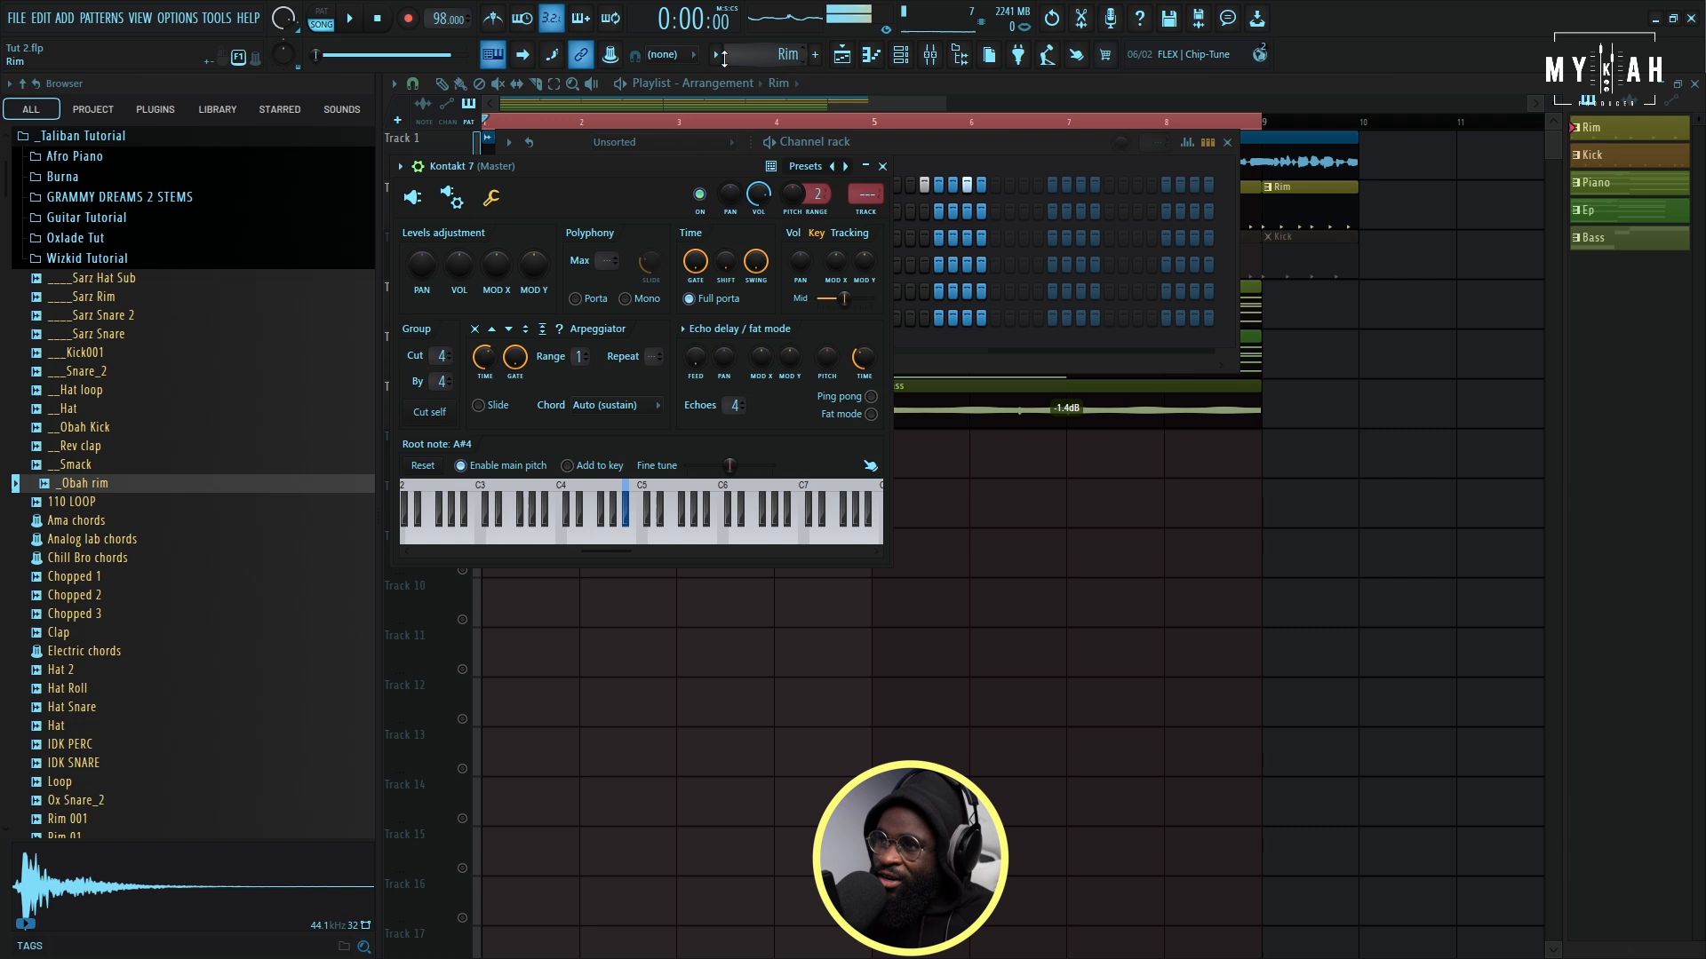
# - Create a new pattern named Melody with a random colour and start playback of the arrangement
pyautogui.click(715, 55)
pyautogui.click(816, 77)
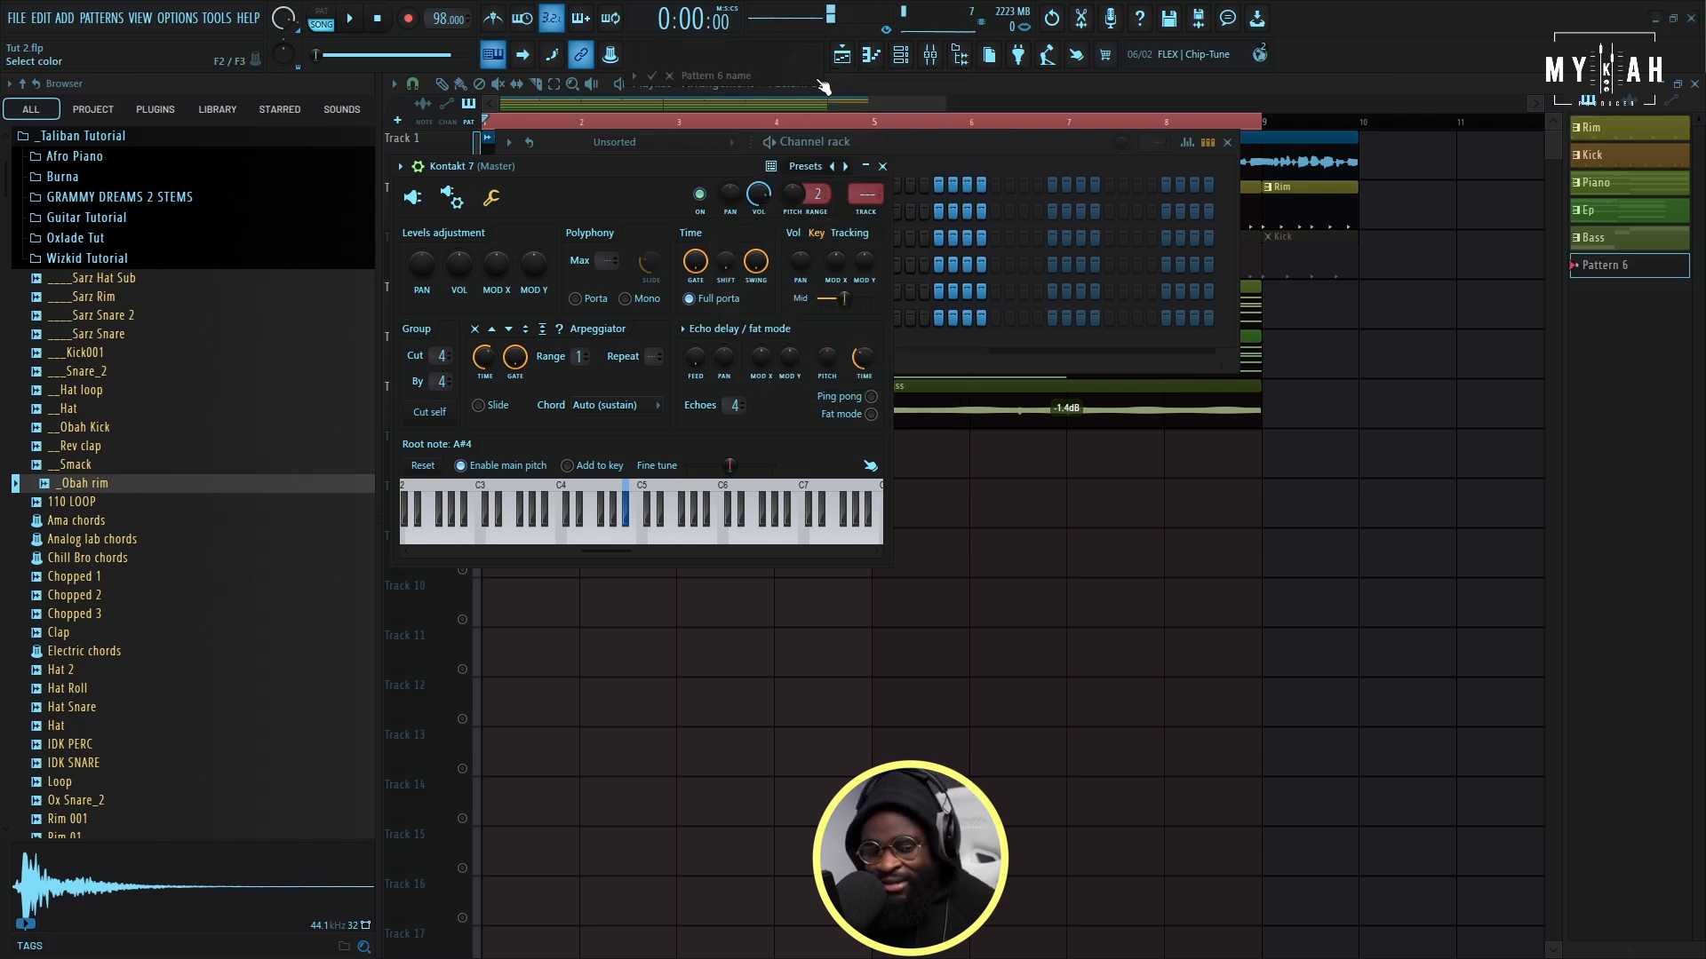
pyautogui.write('Me')
pyautogui.write('lody')
pyautogui.press('F2')
pyautogui.press('Return')
pyautogui.click(767, 107)
pyautogui.press('space')
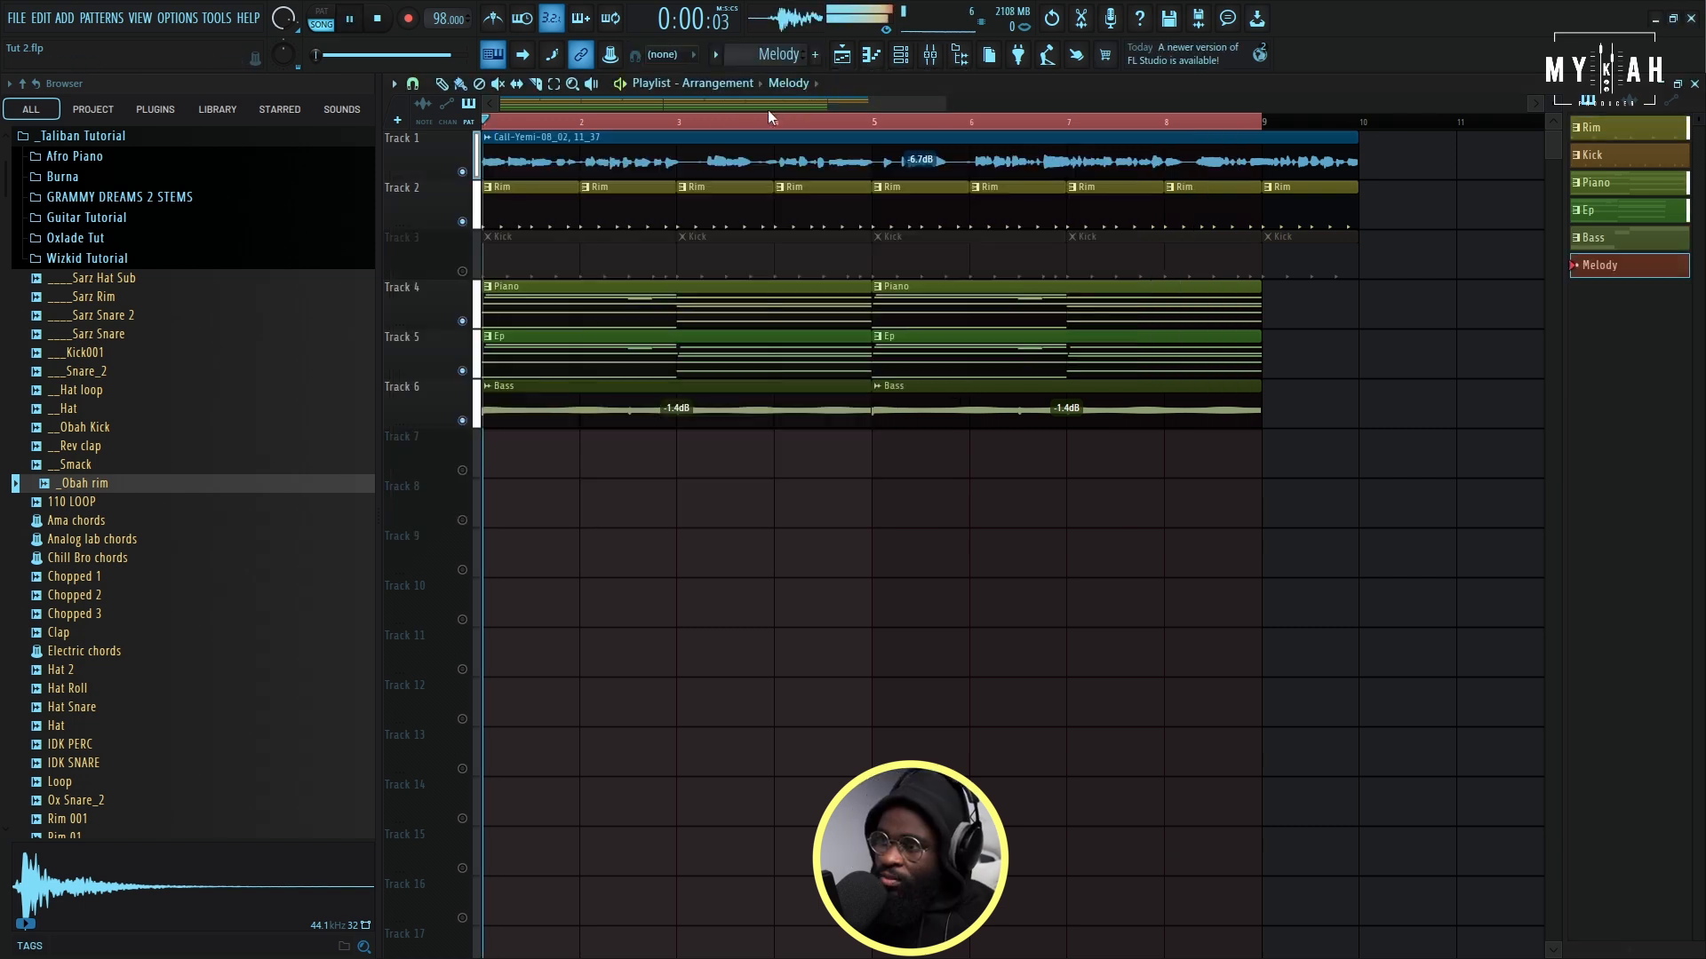
# - Place the Melody pattern at the start of Track 7, open its piano roll and remove the long C4 trial note
pyautogui.click(509, 451)
pyautogui.click(872, 58)
pyautogui.press('space')
pyautogui.press('space')
pyautogui.press('space')
pyautogui.click(474, 412)
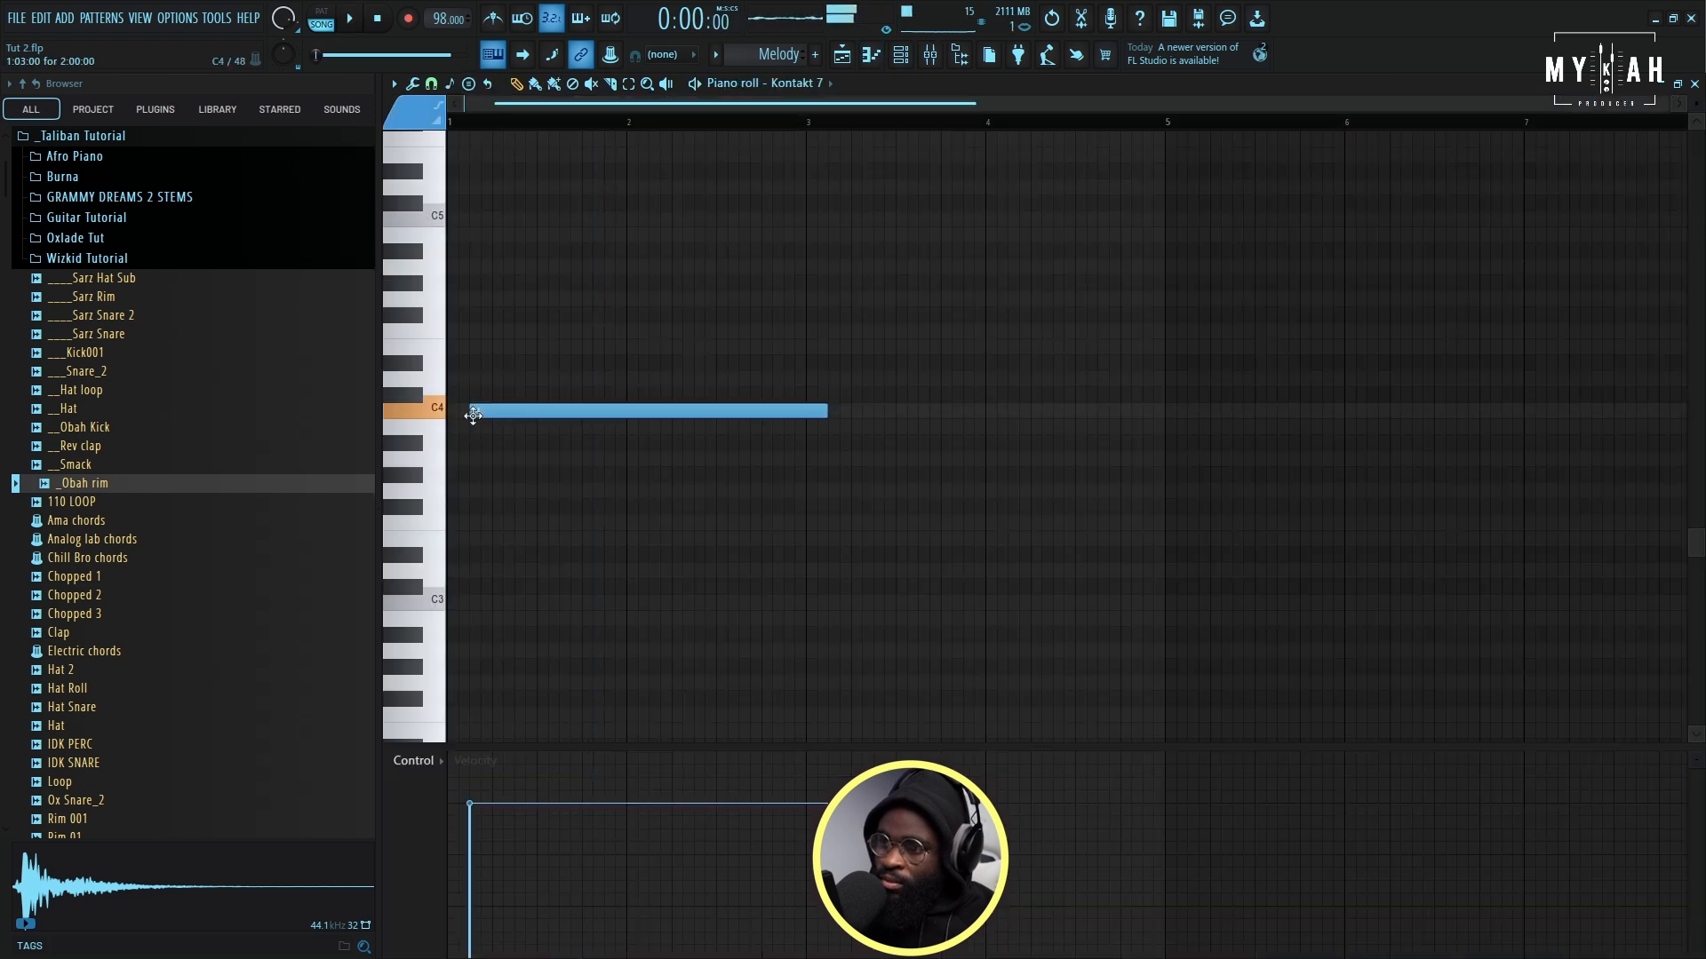
pyautogui.rightClick(481, 414)
# - Switch the Kontakt 7 guitar's melody articulation to Flageolet and move its window aside to audition it
pyautogui.click(902, 56)
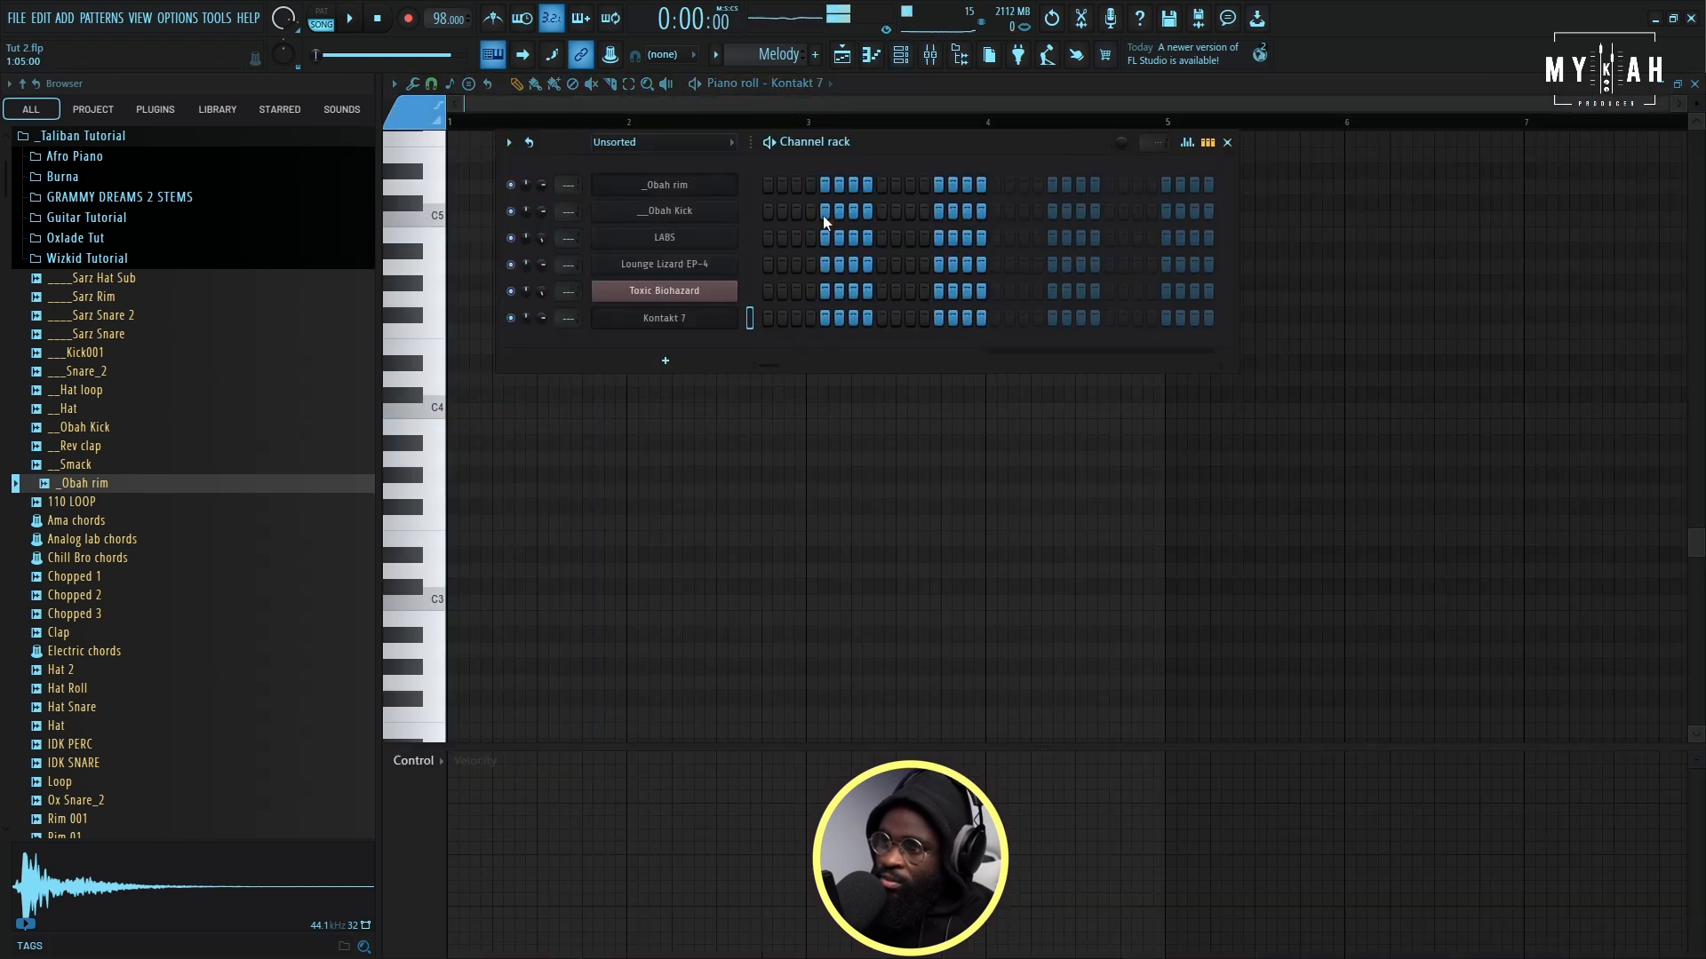
pyautogui.click(683, 321)
pyautogui.click(414, 201)
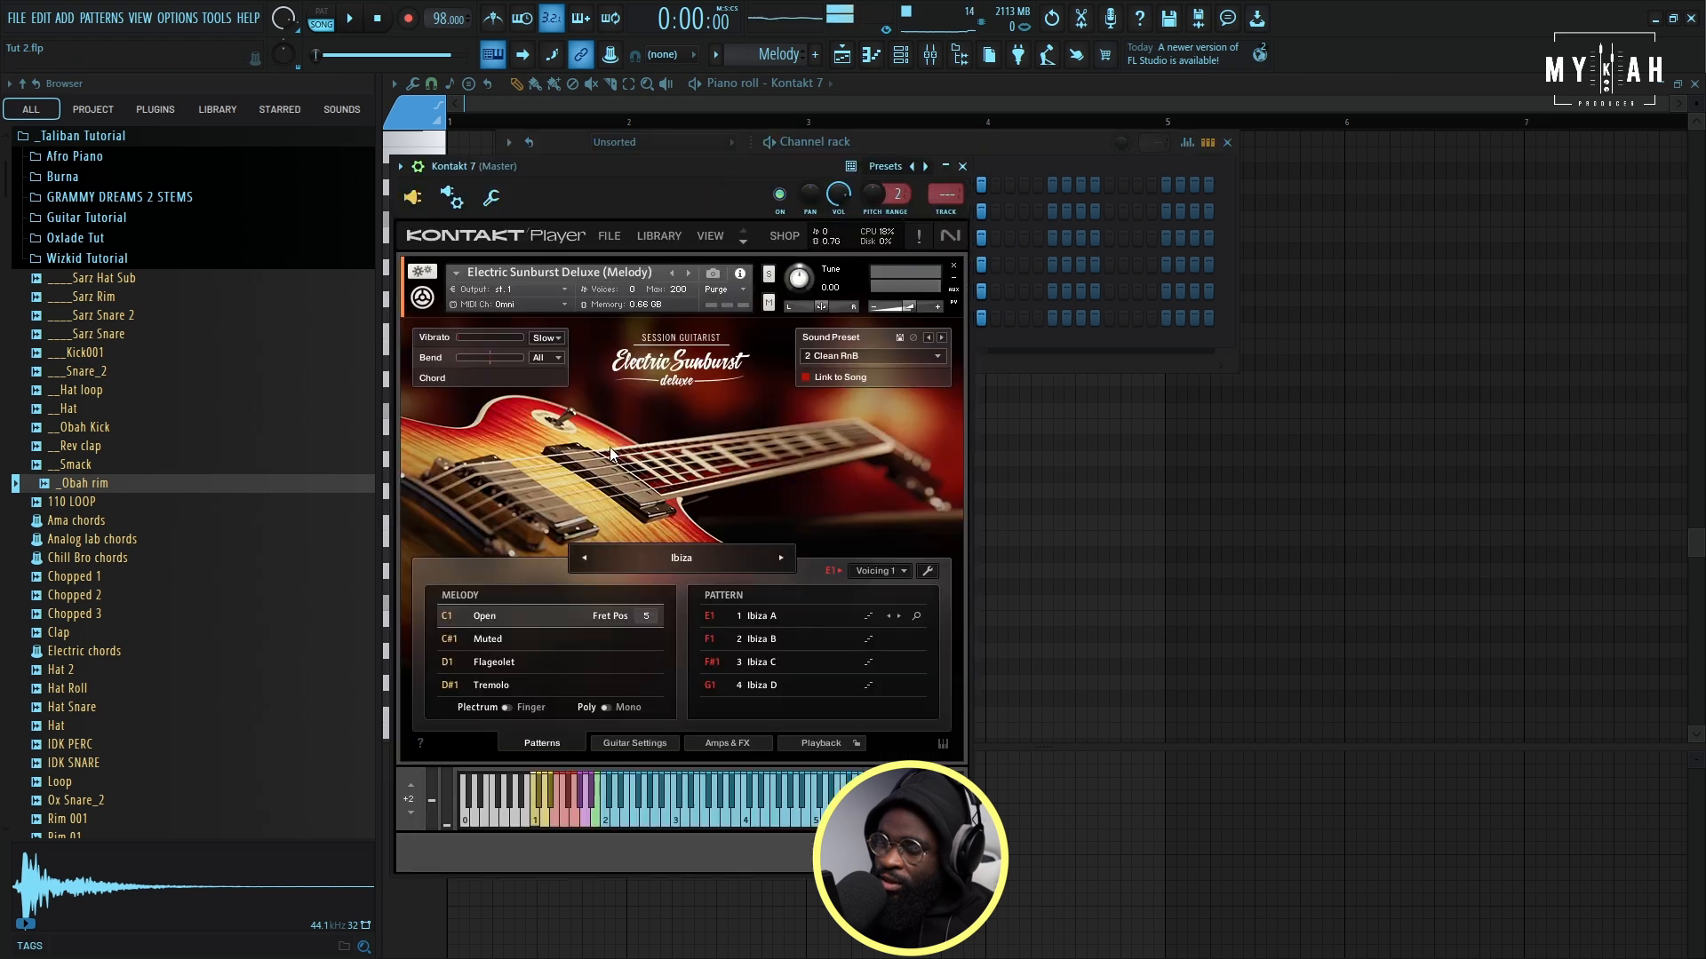
pyautogui.click(532, 664)
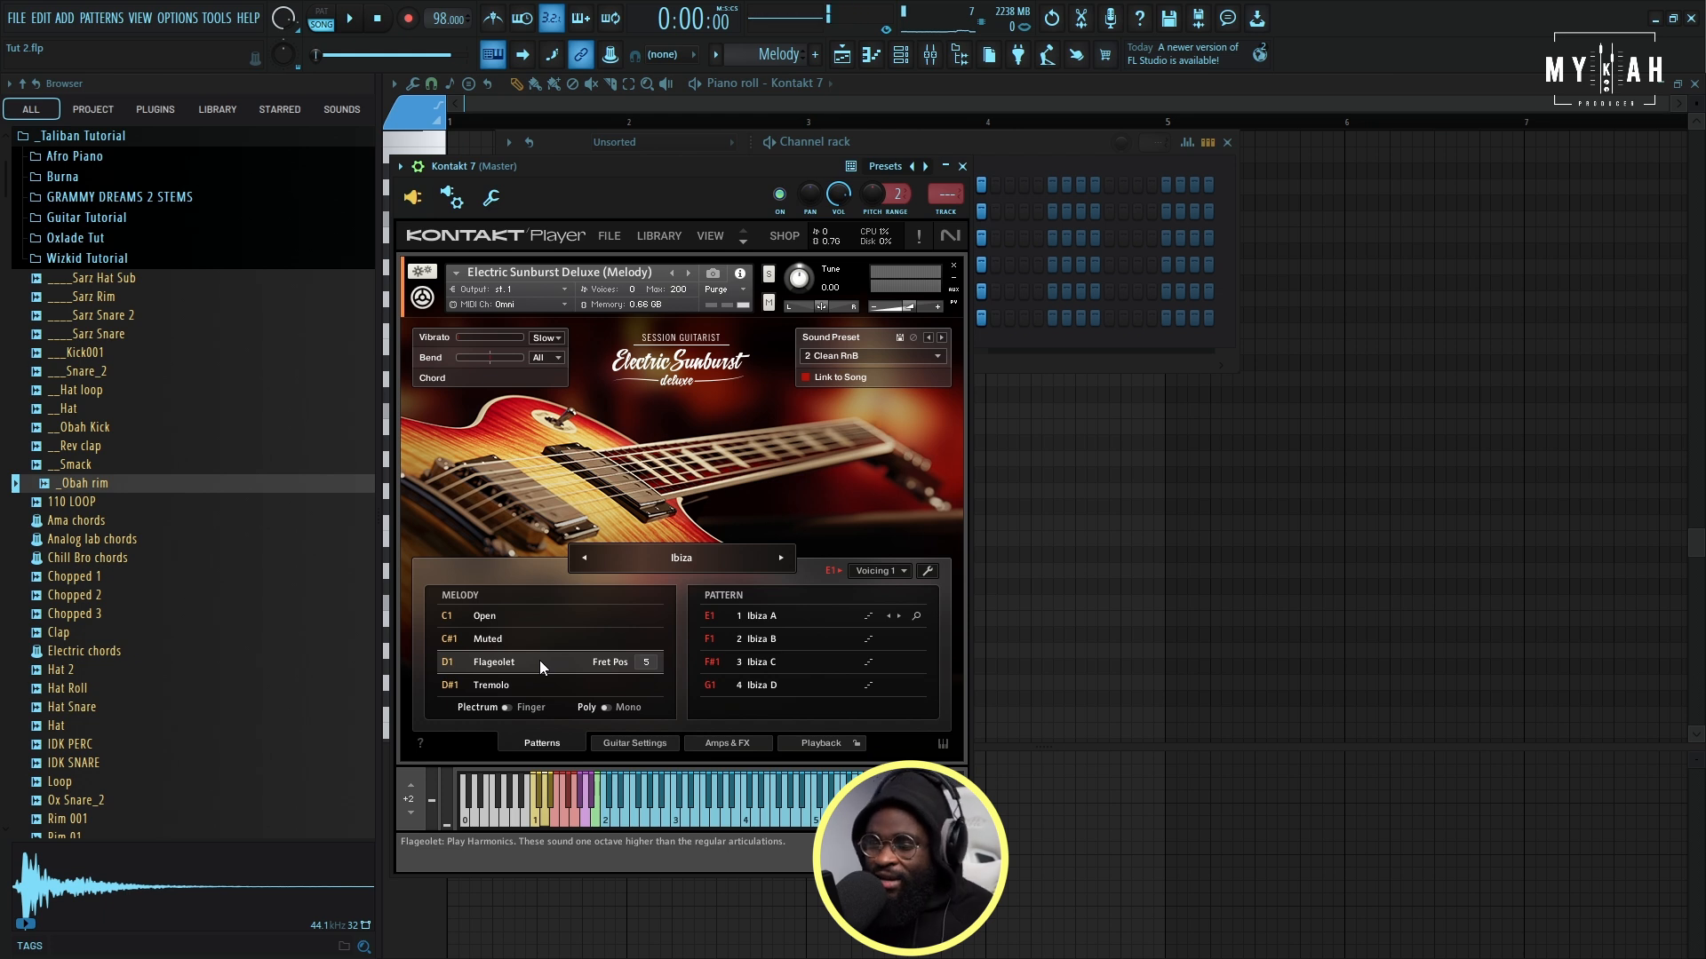
pyautogui.moveTo(641, 190); pyautogui.dragTo(919, 252)
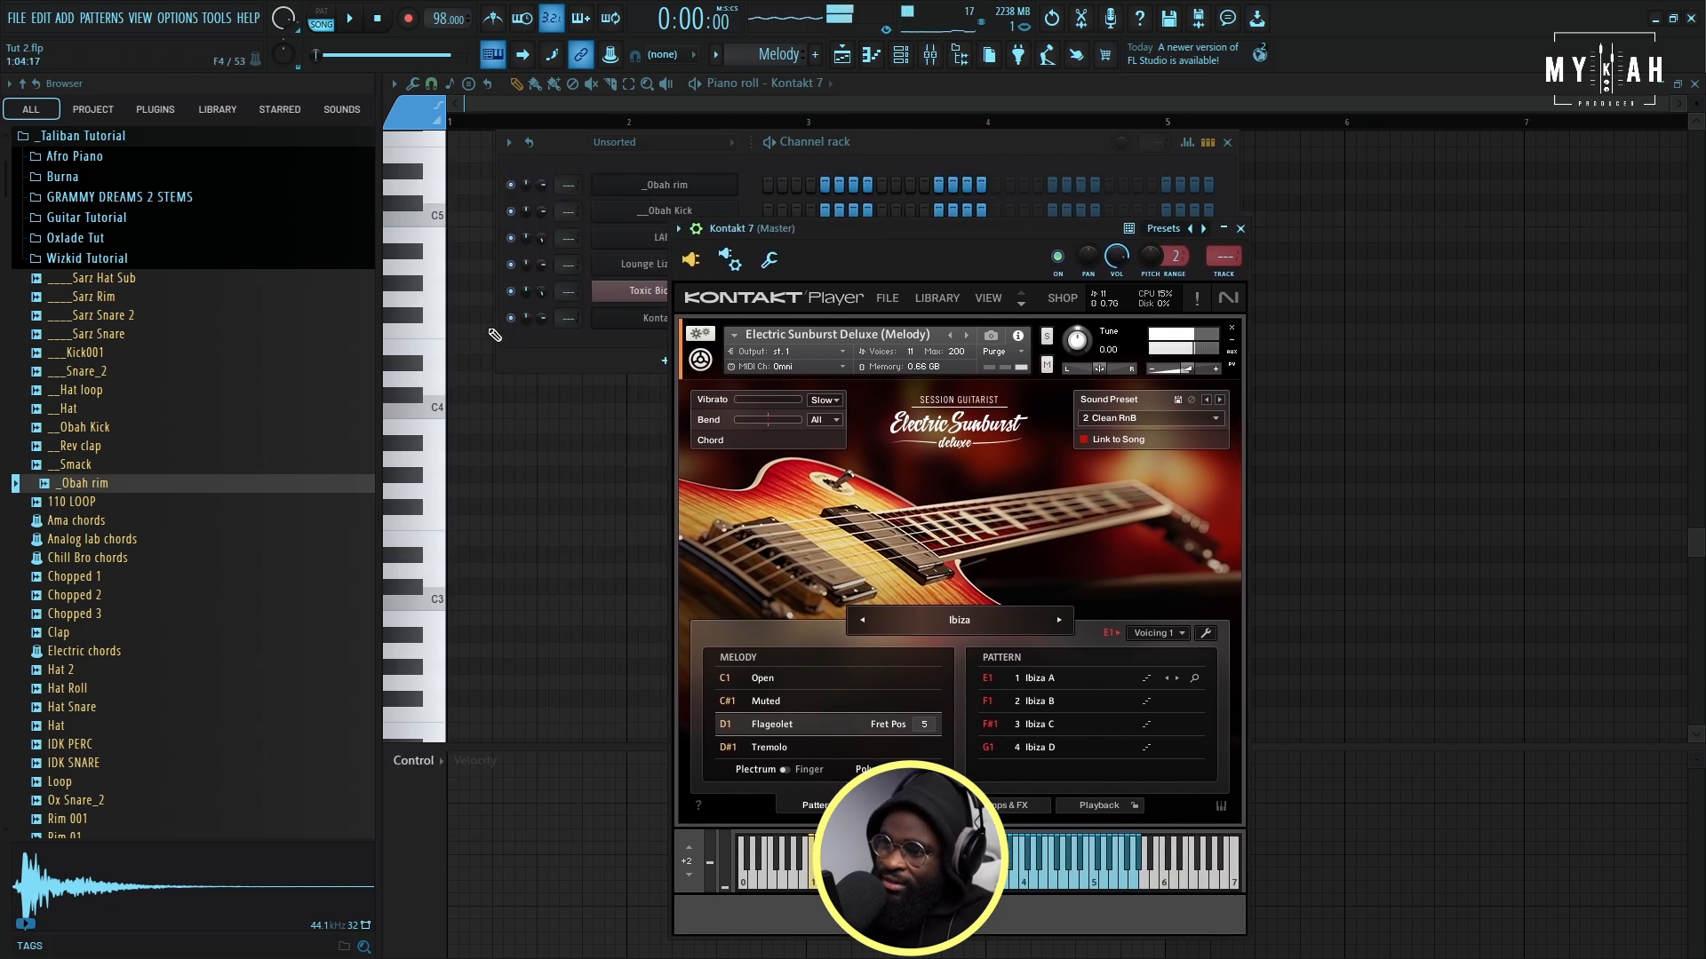
# - Draw four evenly spaced pairs of short C5 and D5 notes across bar 1 of the Melody pattern
pyautogui.click(519, 283)
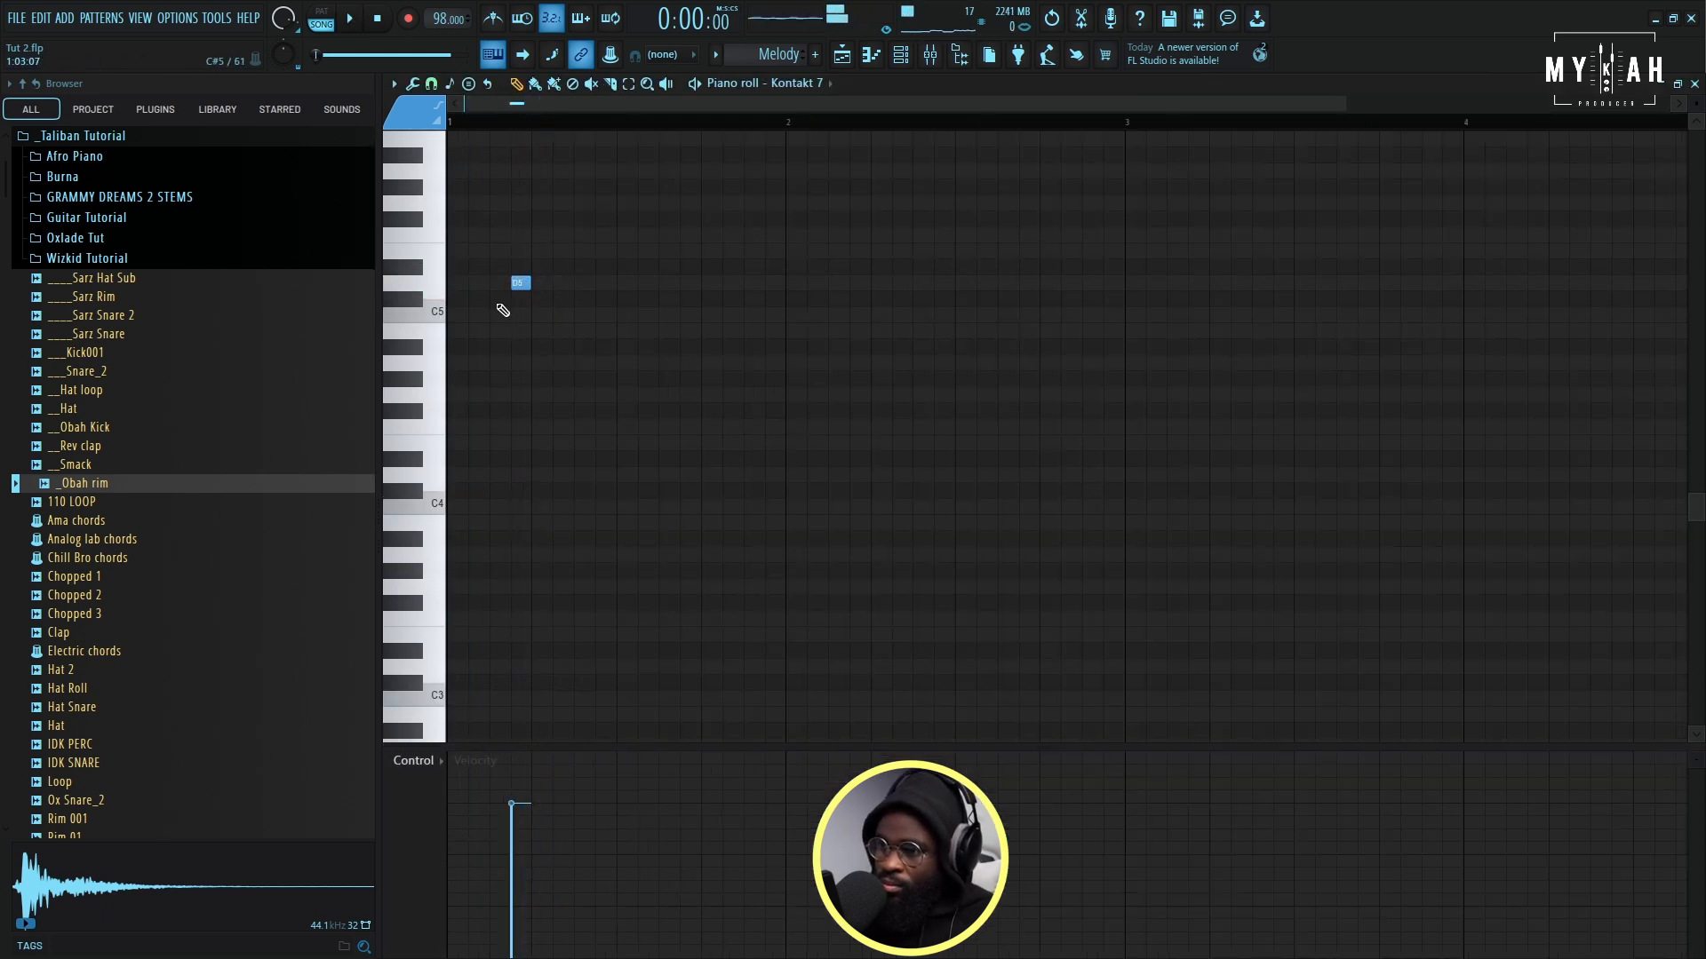
pyautogui.click(576, 315)
pyautogui.click(600, 283)
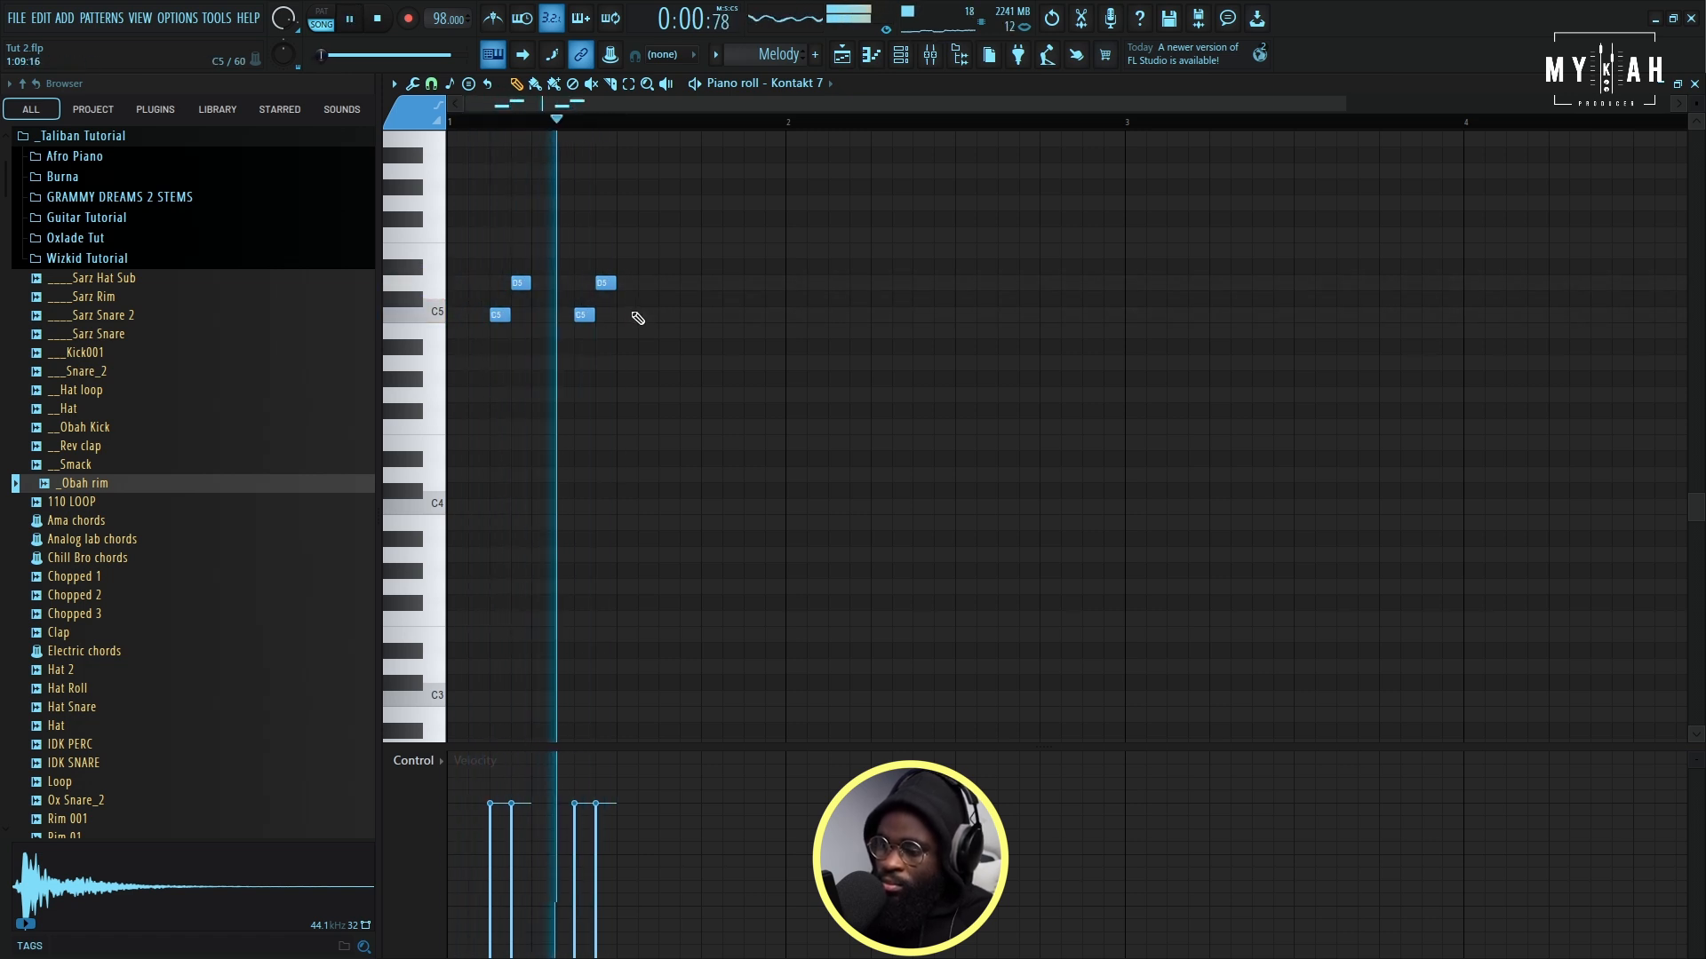
pyautogui.click(664, 315)
pyautogui.click(685, 283)
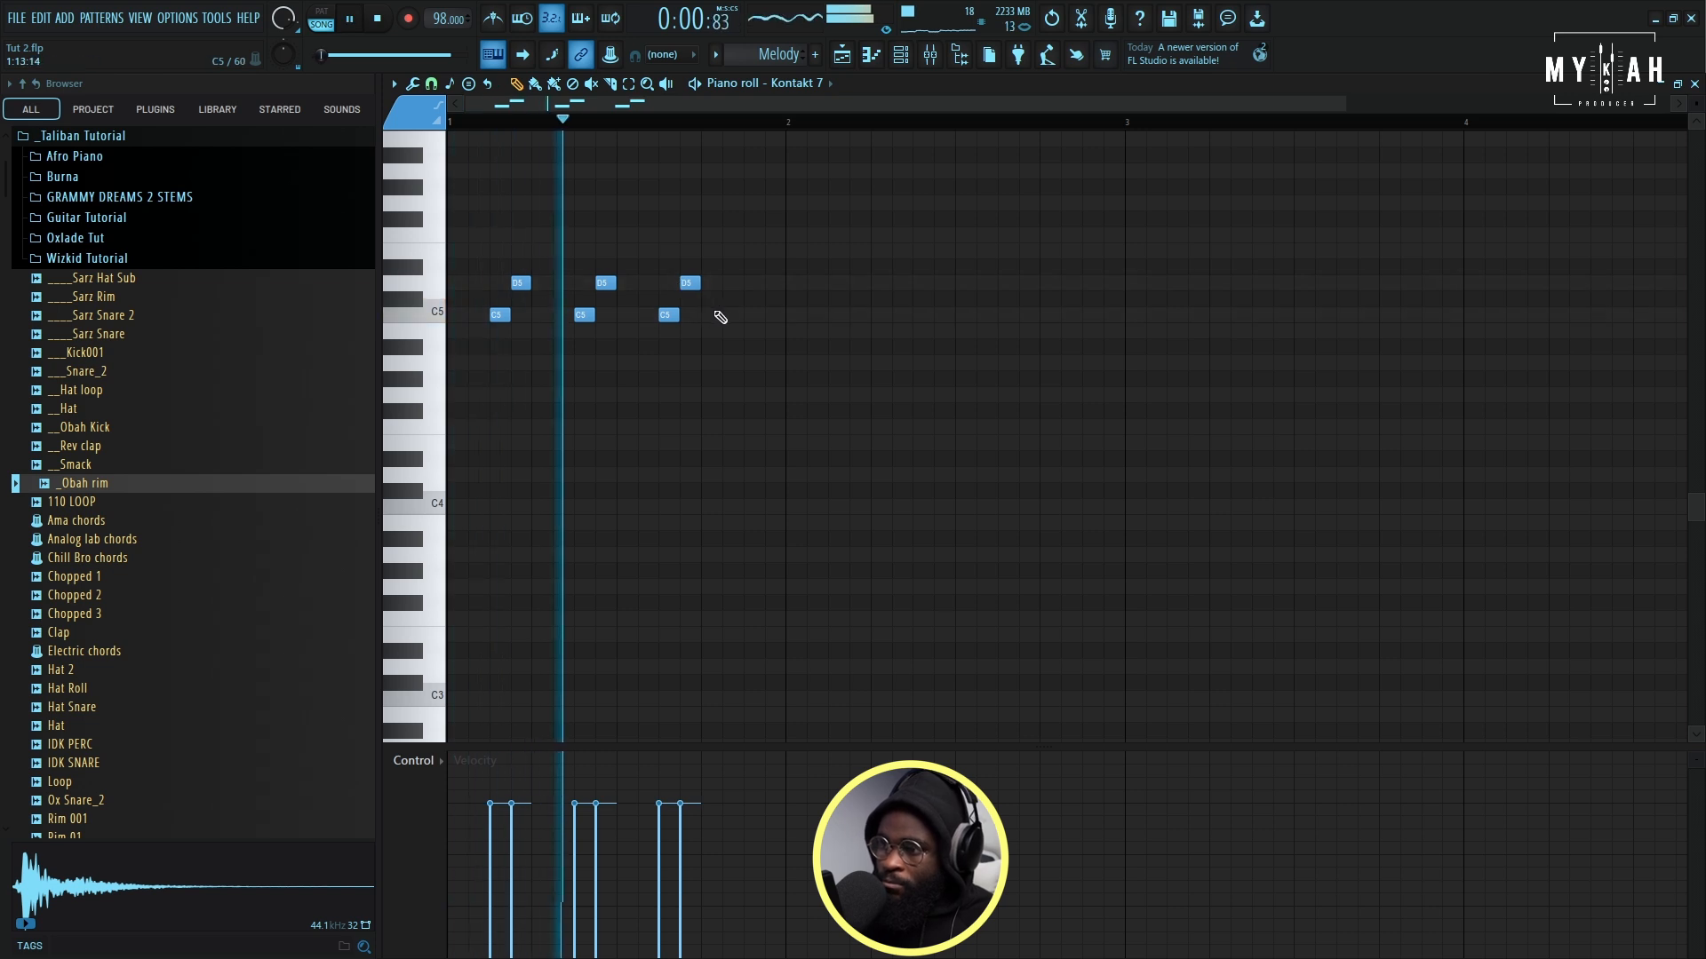
pyautogui.click(749, 314)
pyautogui.click(771, 283)
# - Continue the short C5 and D5 note pairs at the same spacing through bar 2 of the Melody pattern
pyautogui.click(810, 315)
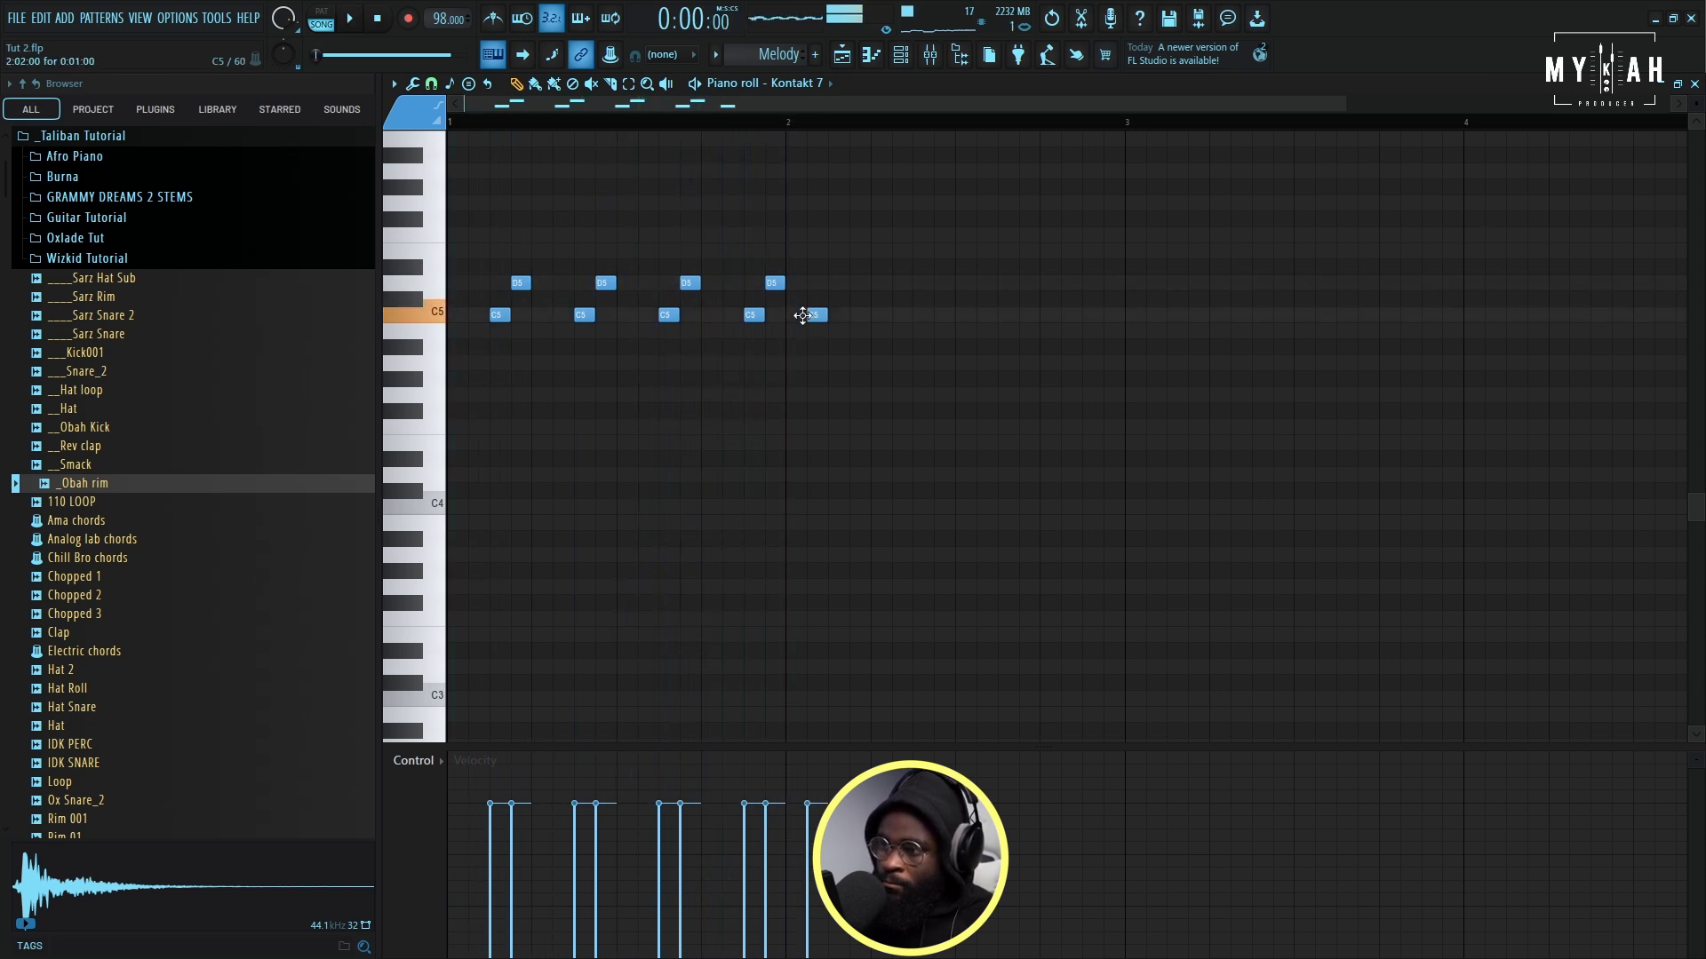
pyautogui.moveTo(813, 315); pyautogui.dragTo(838, 316)
pyautogui.click(855, 282)
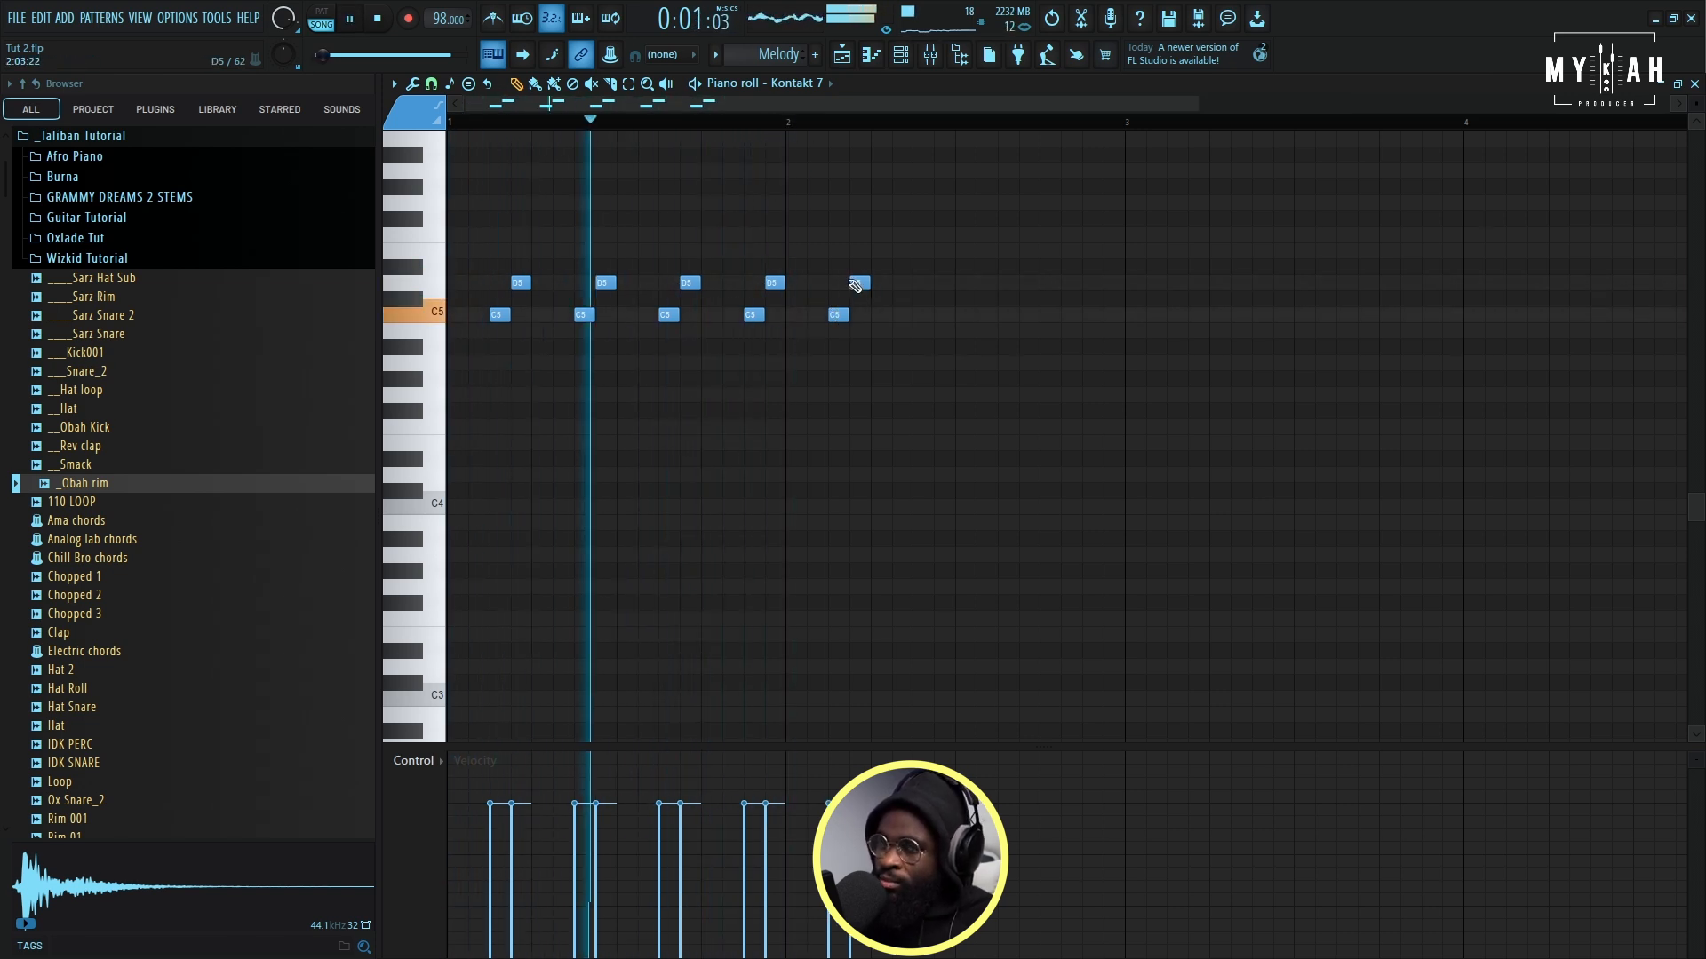
pyautogui.click(919, 314)
pyautogui.click(940, 283)
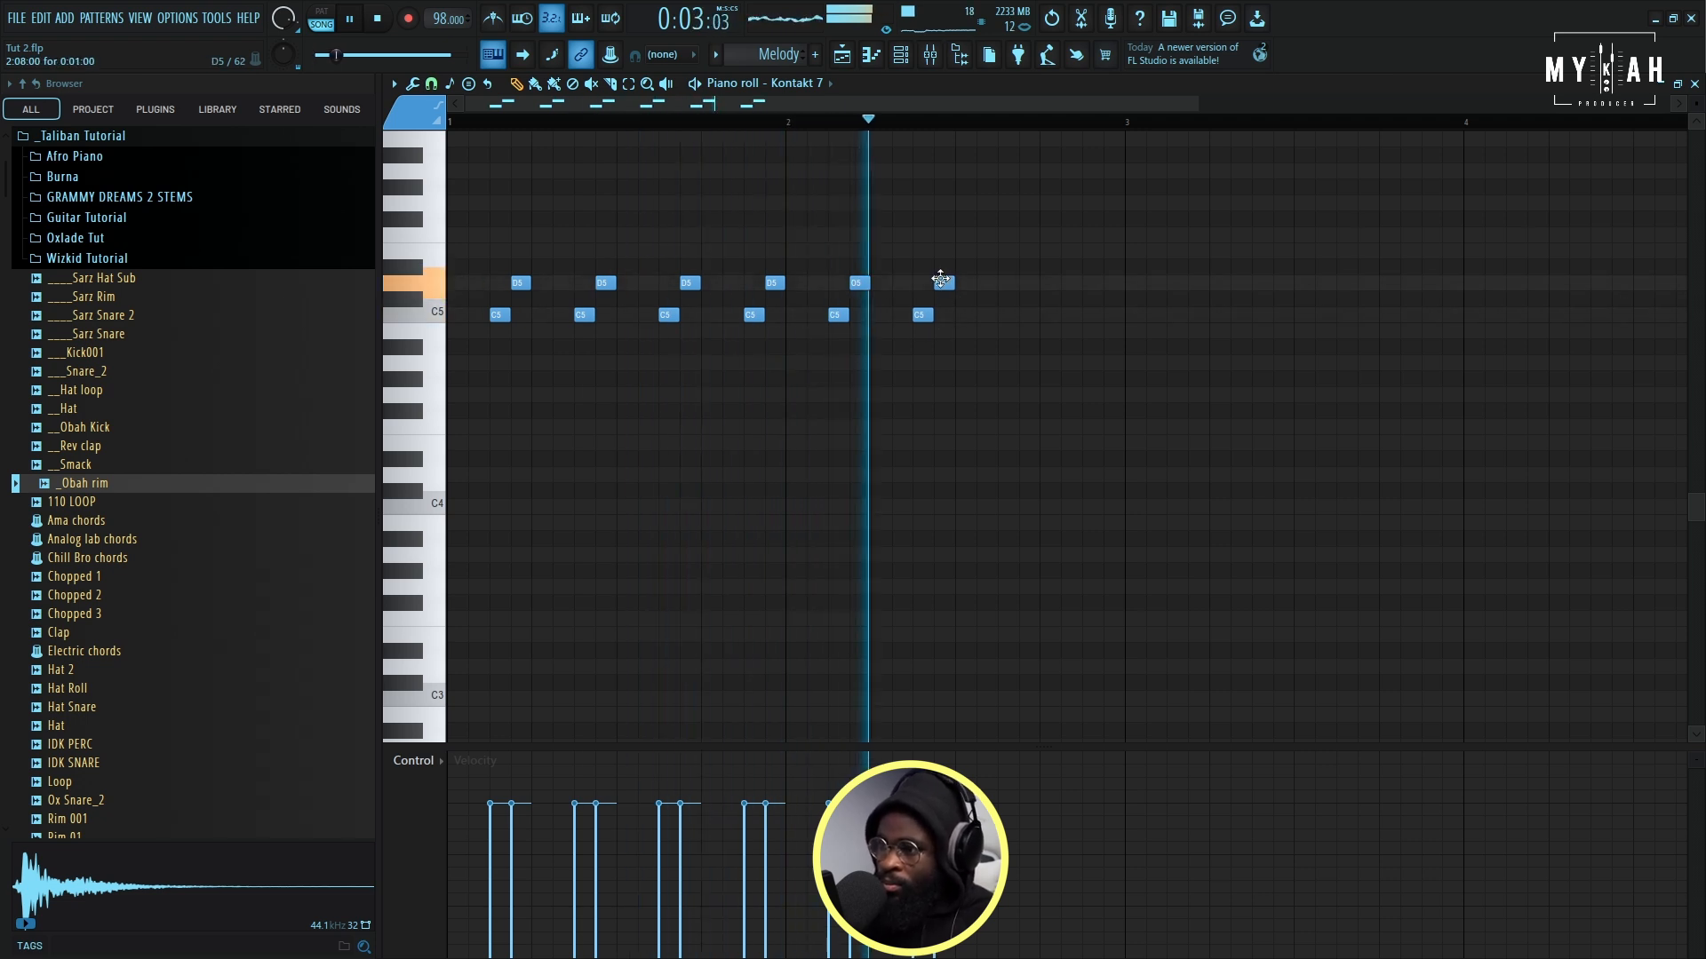
pyautogui.click(1004, 314)
pyautogui.click(1026, 283)
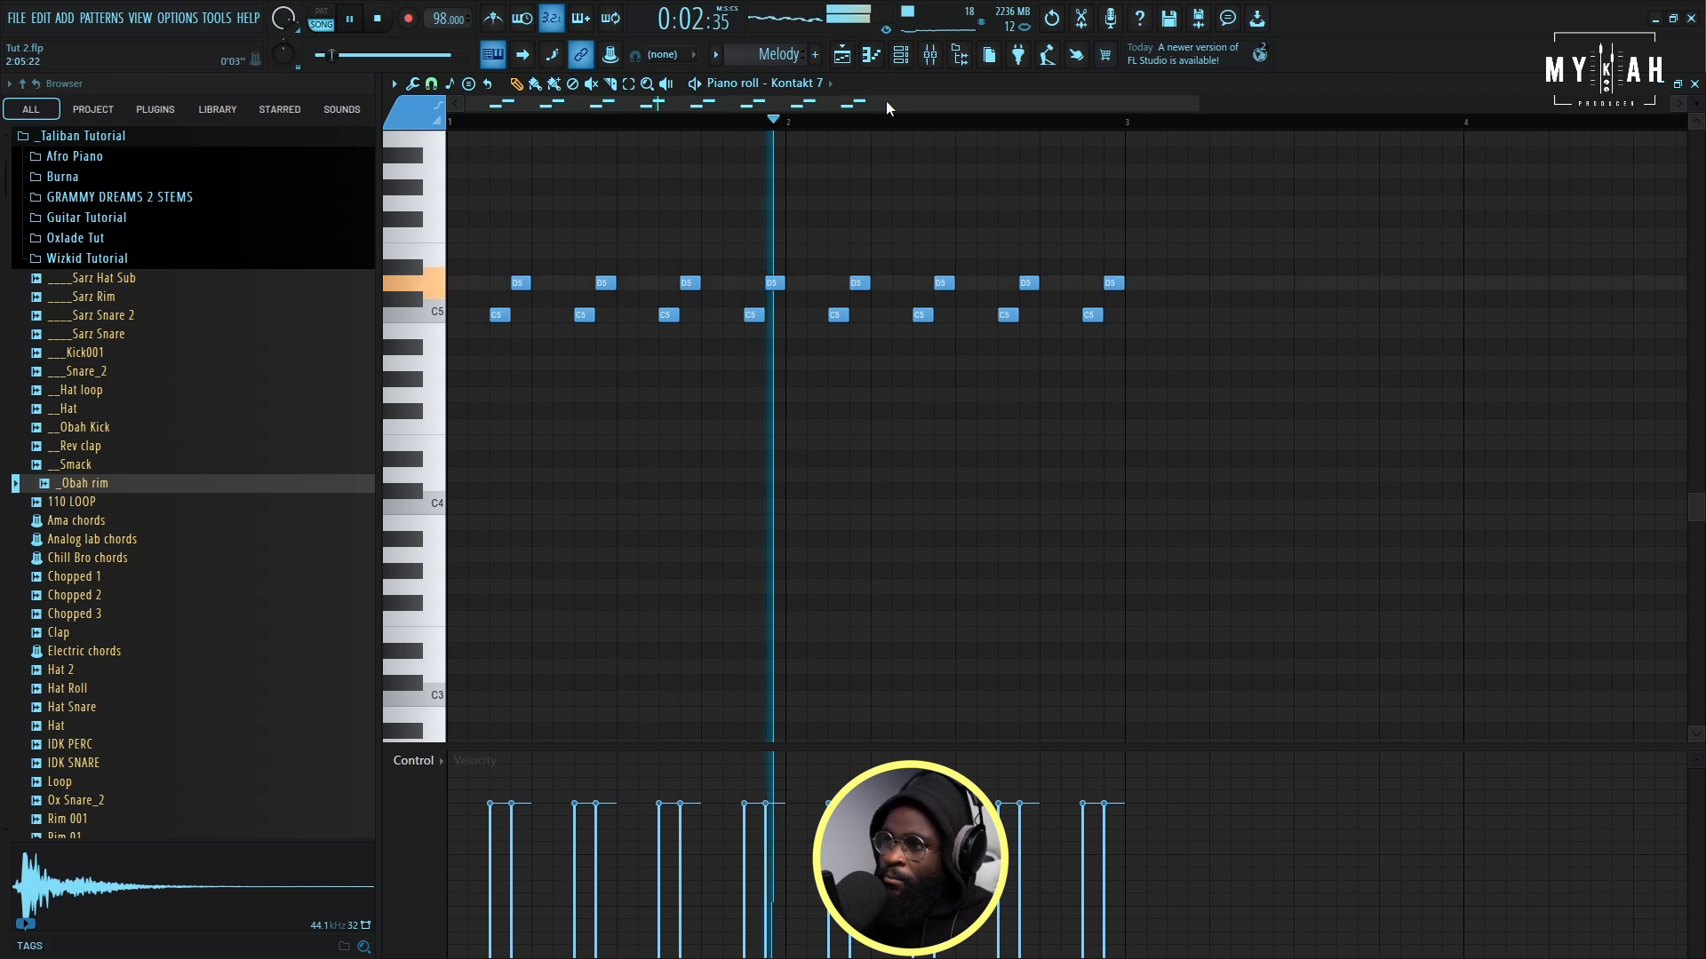
pyautogui.moveTo(886, 99); pyautogui.dragTo(988, 121)
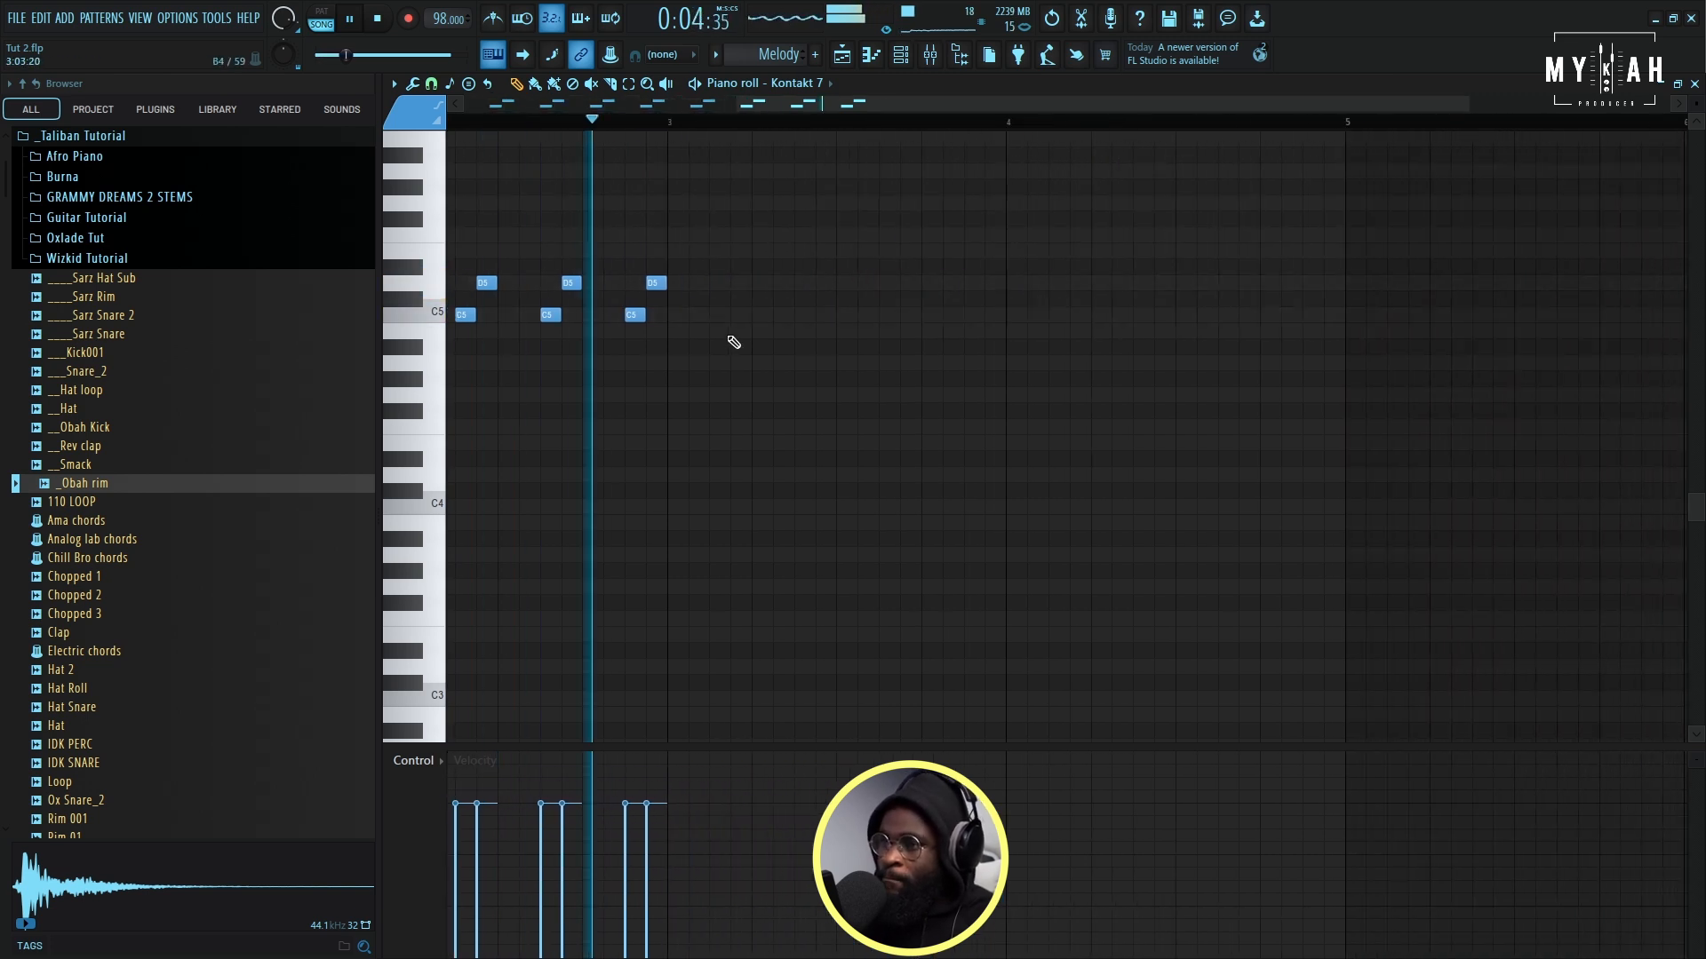
# - Repeat the two-bar Melody clip on Track 7 at bars 3, 5 and 7 and play the arrangement
pyautogui.click(842, 55)
pyautogui.press('space')
pyautogui.click(708, 456)
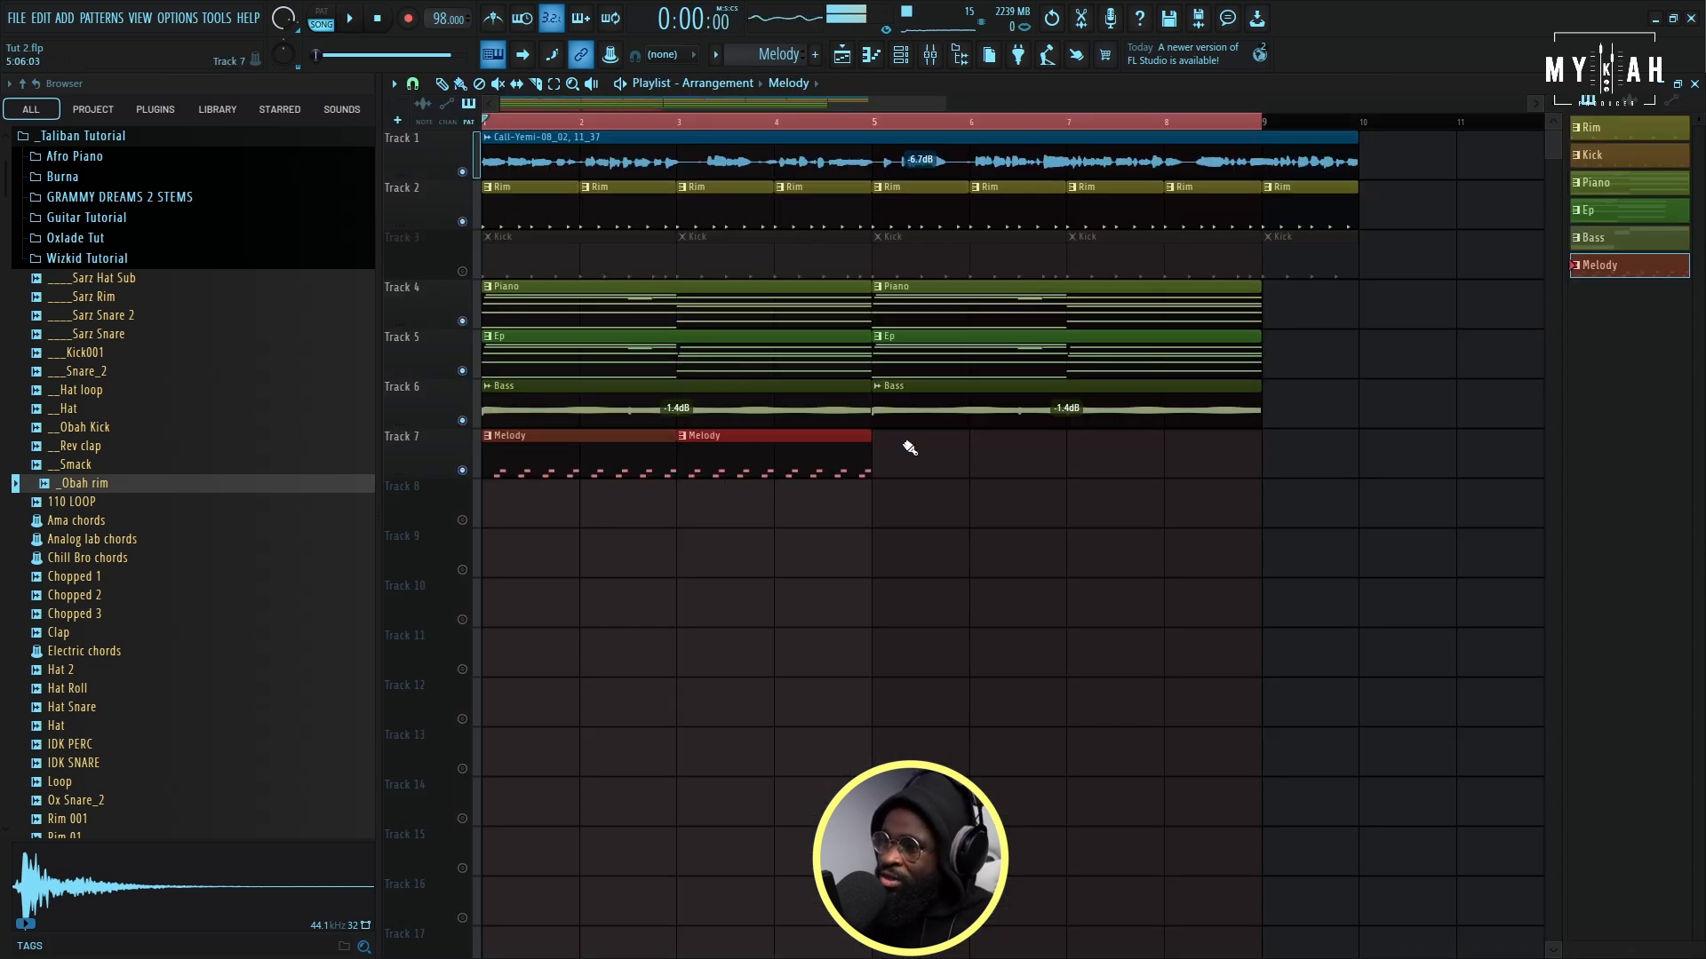
pyautogui.click(908, 449)
pyautogui.click(1094, 457)
pyautogui.press('space')
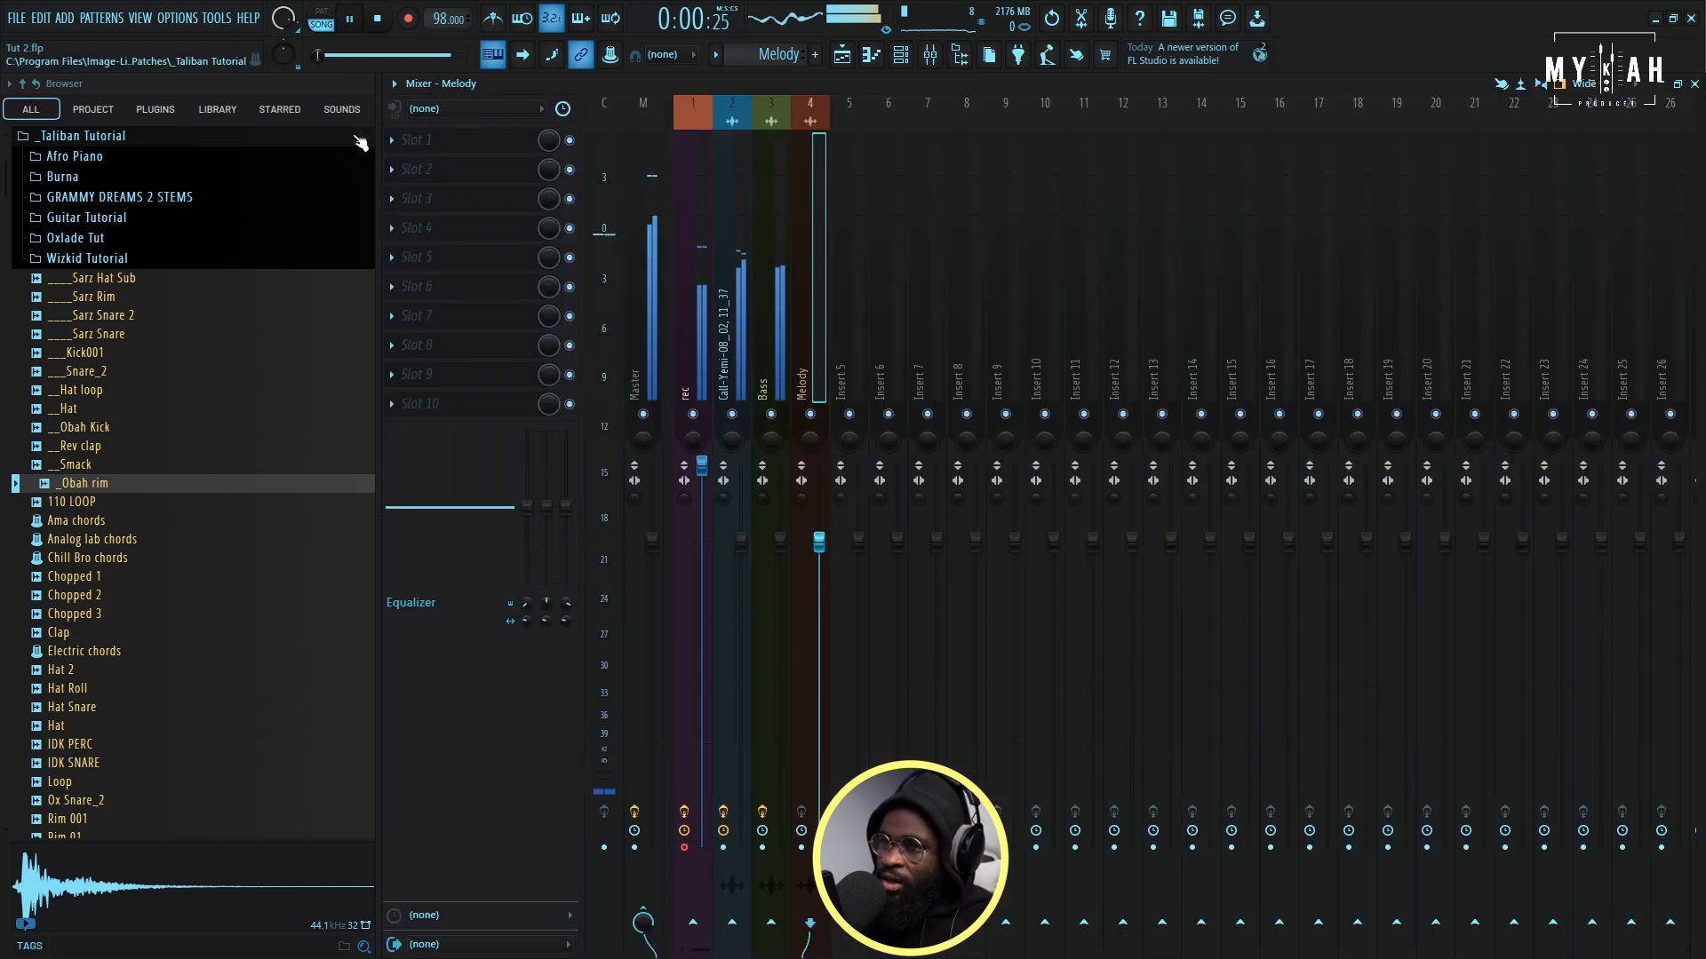
# - Load the VOCAL SAMPLE PRESET state on the Melody mixer track and reset the track's volume to default
pyautogui.click(394, 84)
pyautogui.moveTo(464, 309)
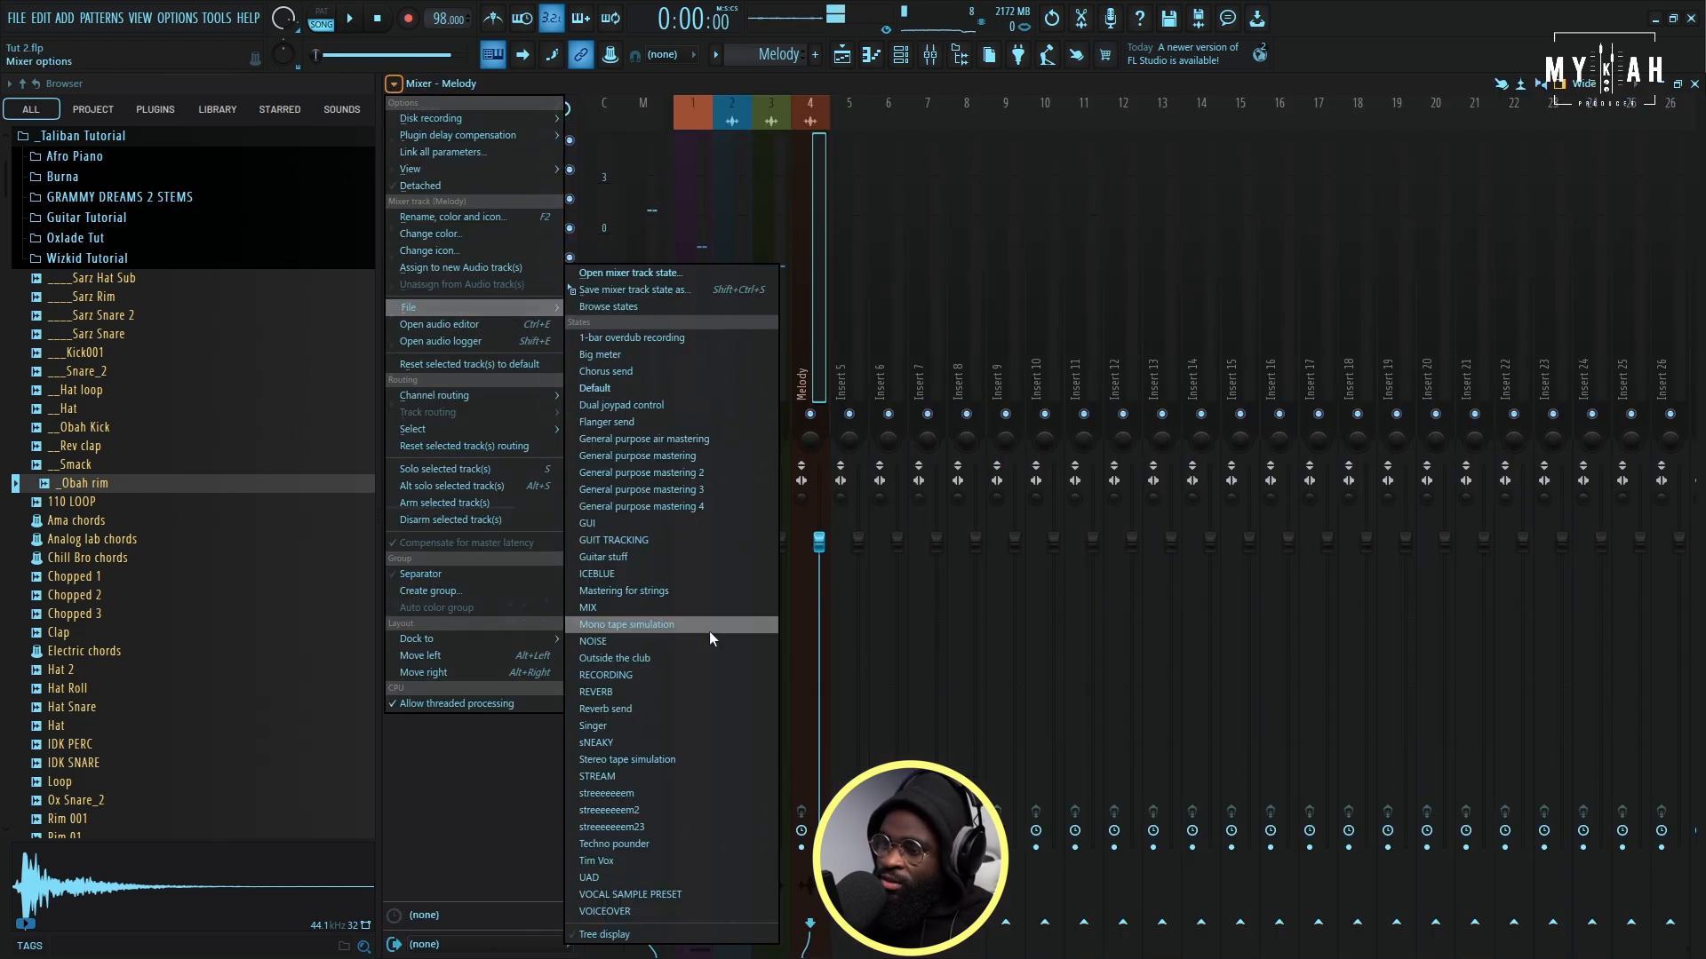
pyautogui.click(635, 894)
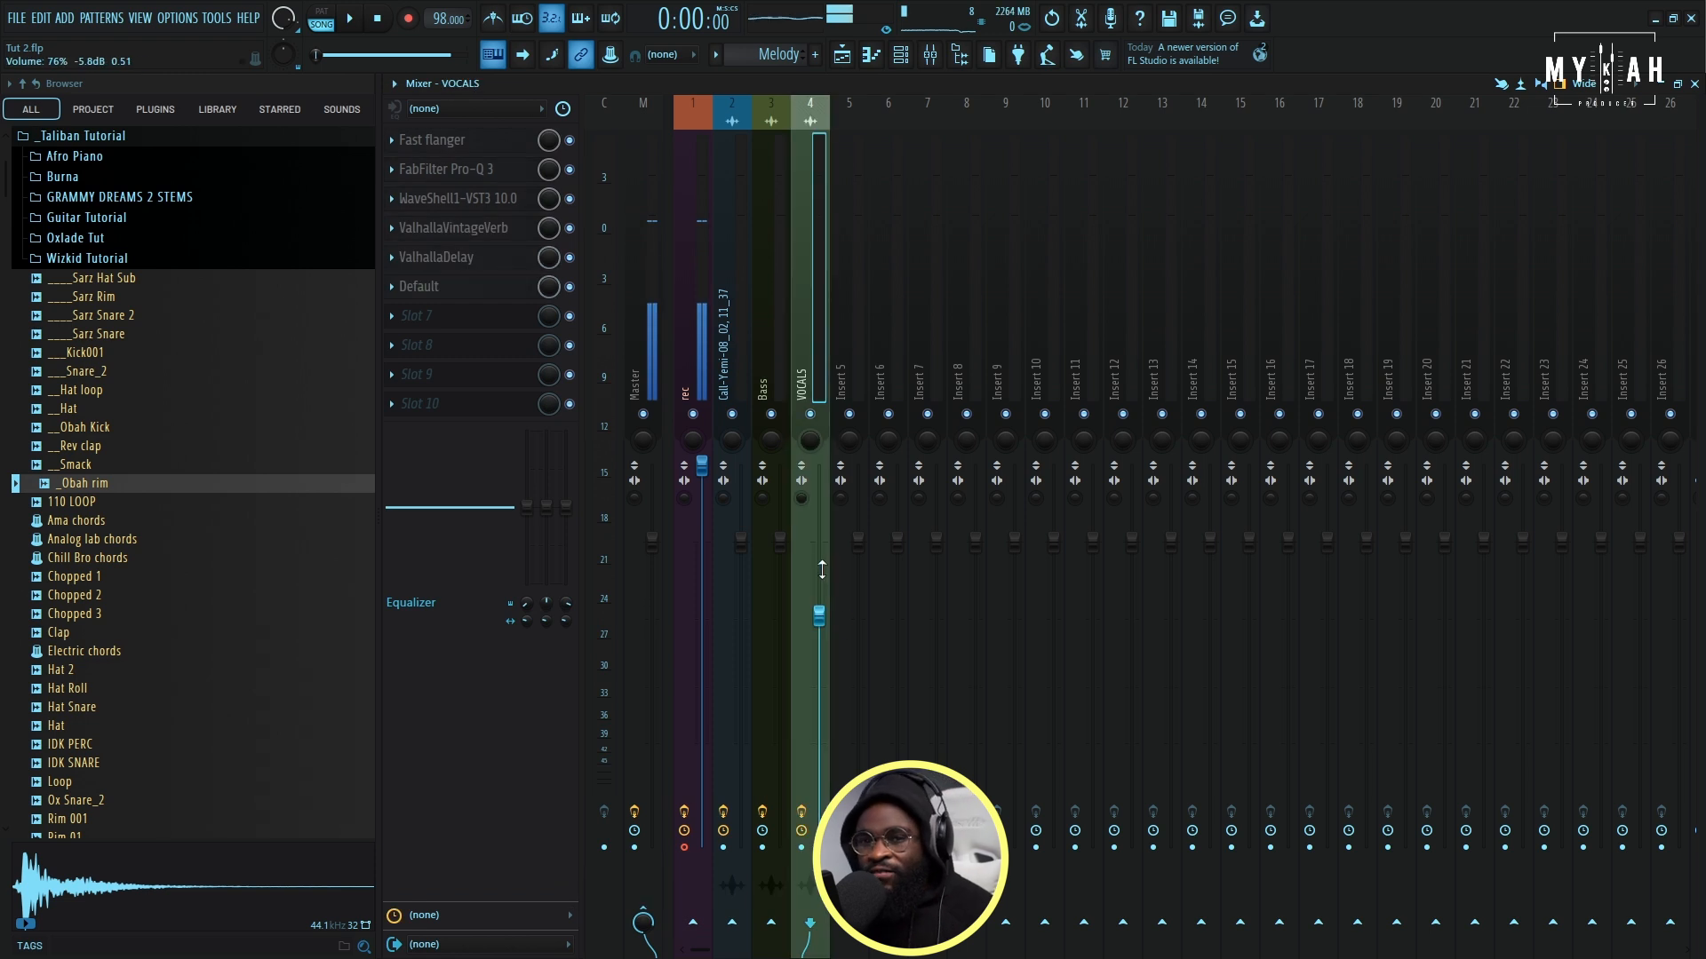
pyautogui.rightClick(818, 621)
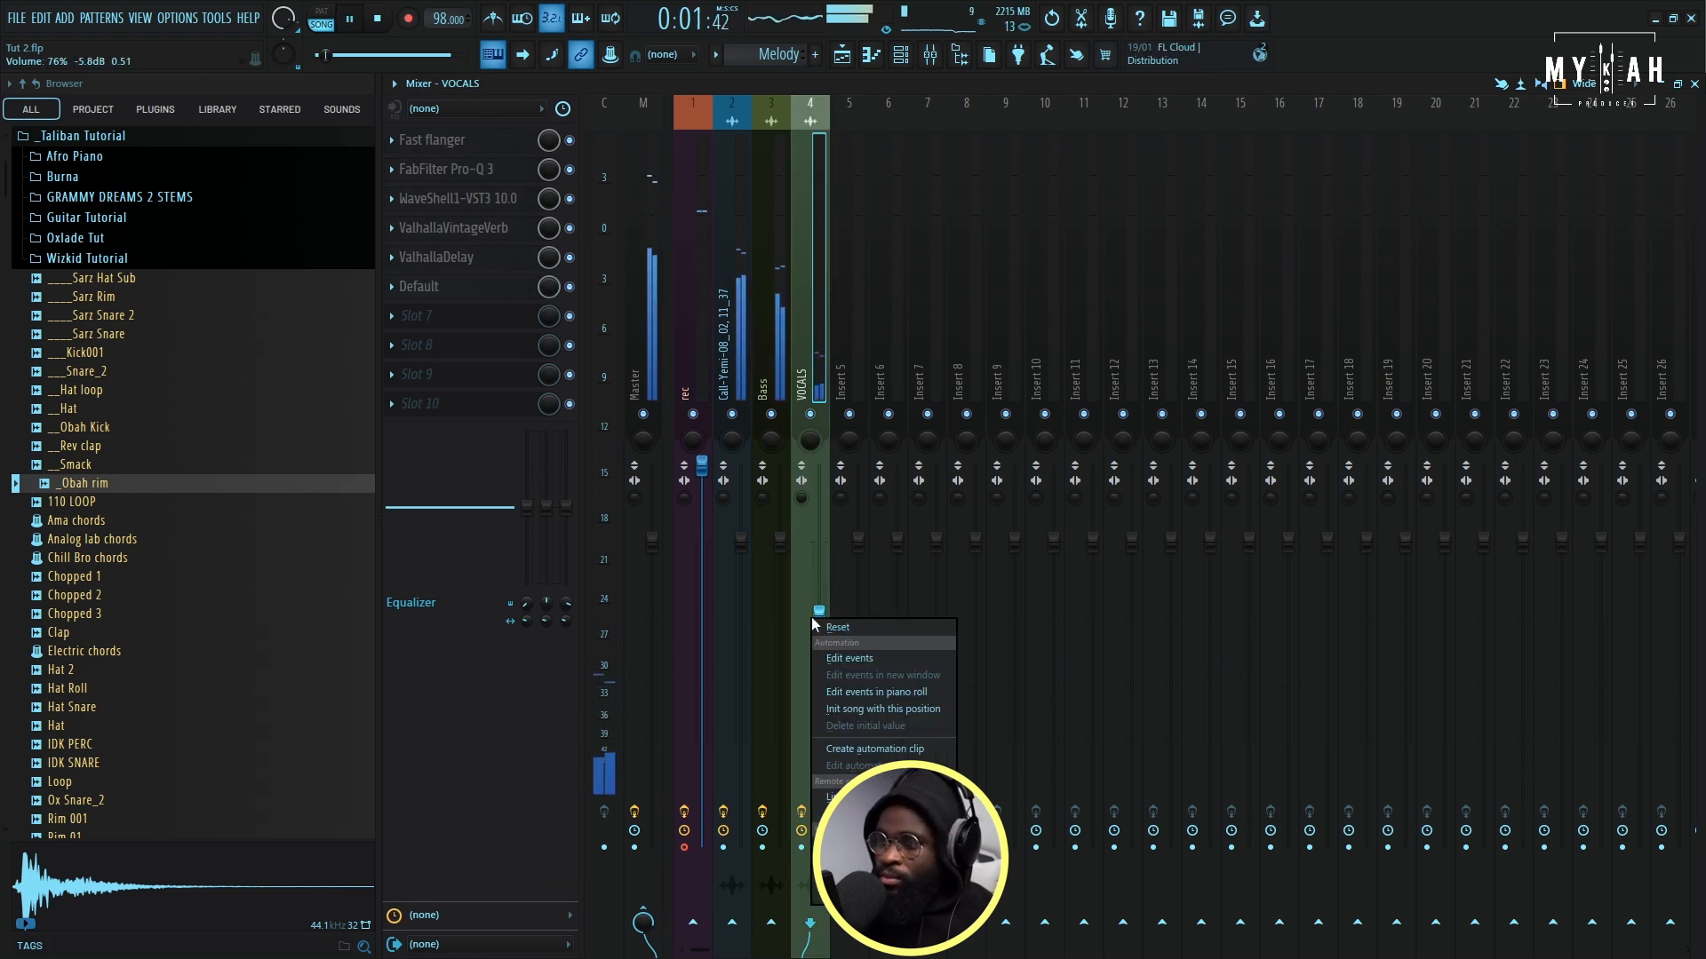
pyautogui.click(841, 628)
# - Check the melody track's ValhallaVintageVerb, set ValhallaDelay's feedback to 36.4%, and return to the playlist
pyautogui.click(453, 227)
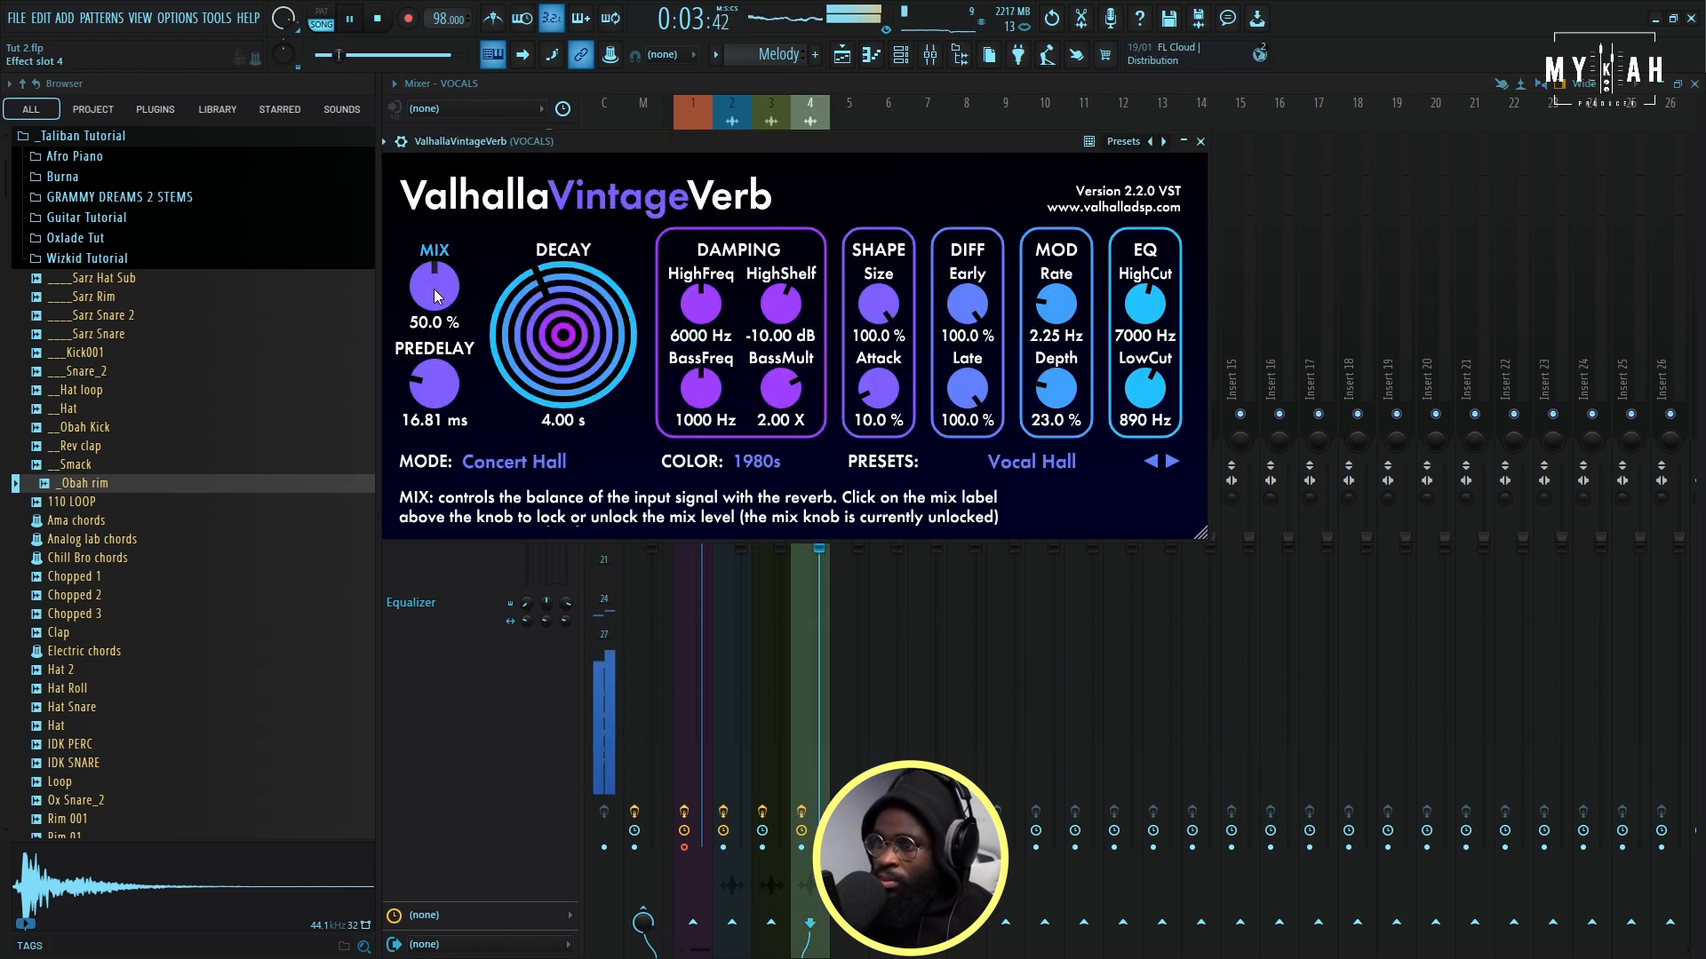
pyautogui.click(556, 80)
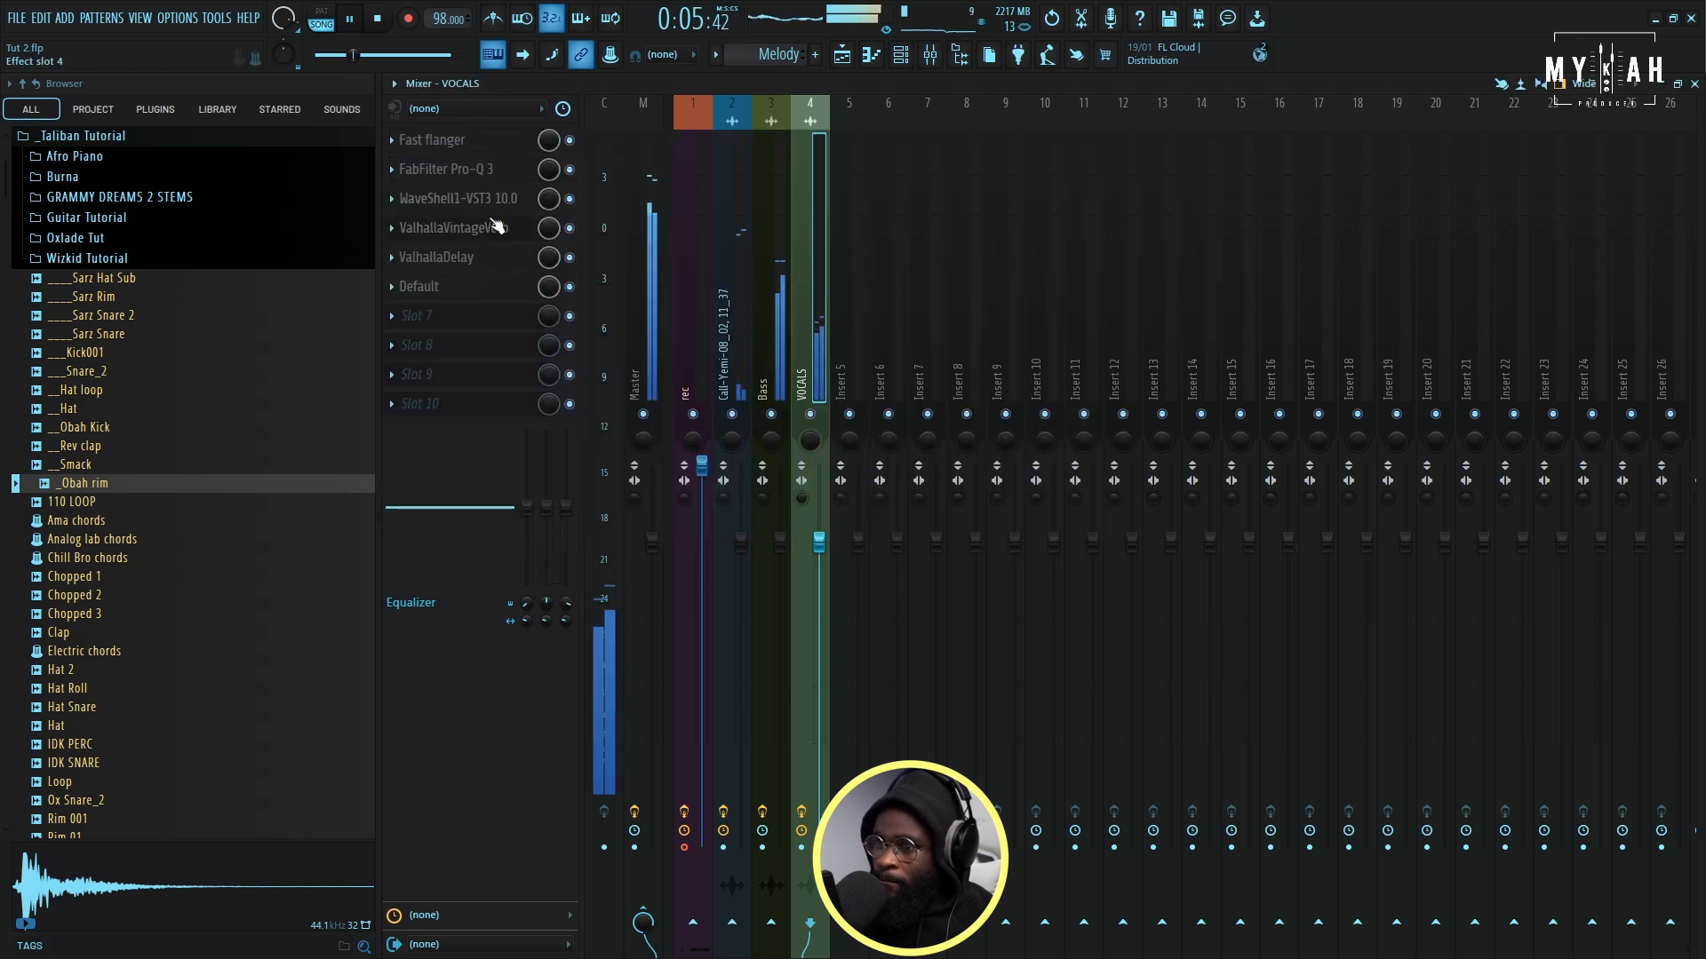
pyautogui.click(480, 257)
pyautogui.moveTo(816, 357); pyautogui.dragTo(825, 391)
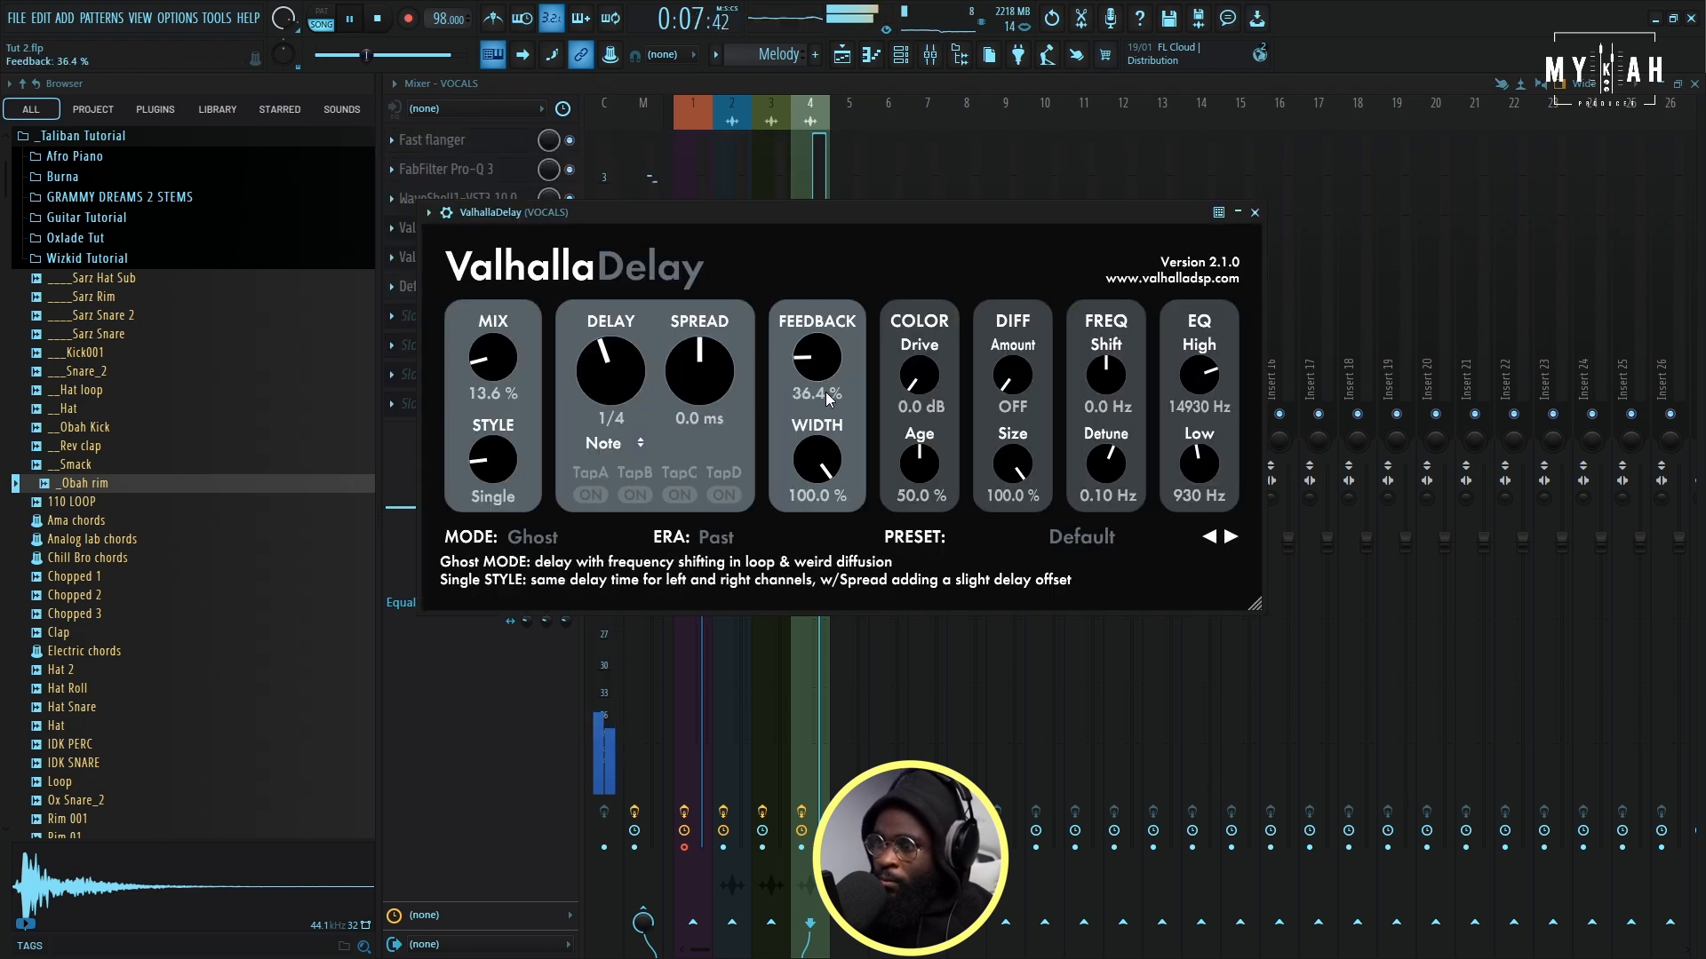
pyautogui.click(842, 54)
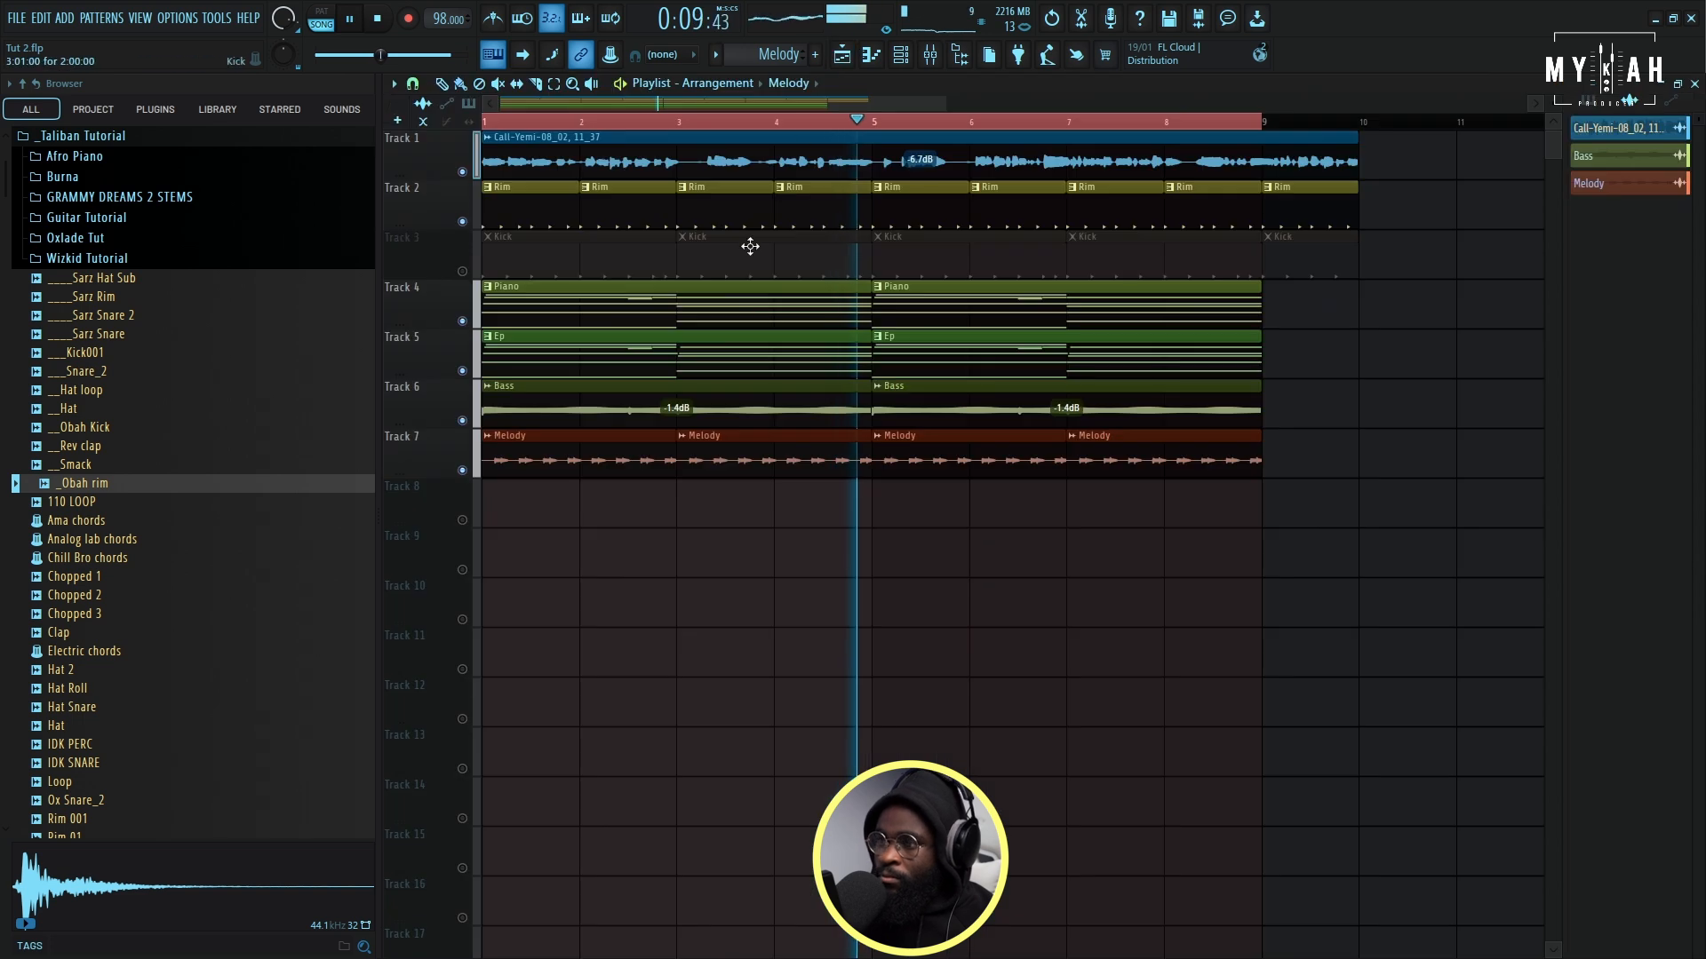
# - Stop playback, save the project and add a Peculiar Sounds channel with the Air Pad preset
pyautogui.moveTo(946, 106); pyautogui.dragTo(866, 104)
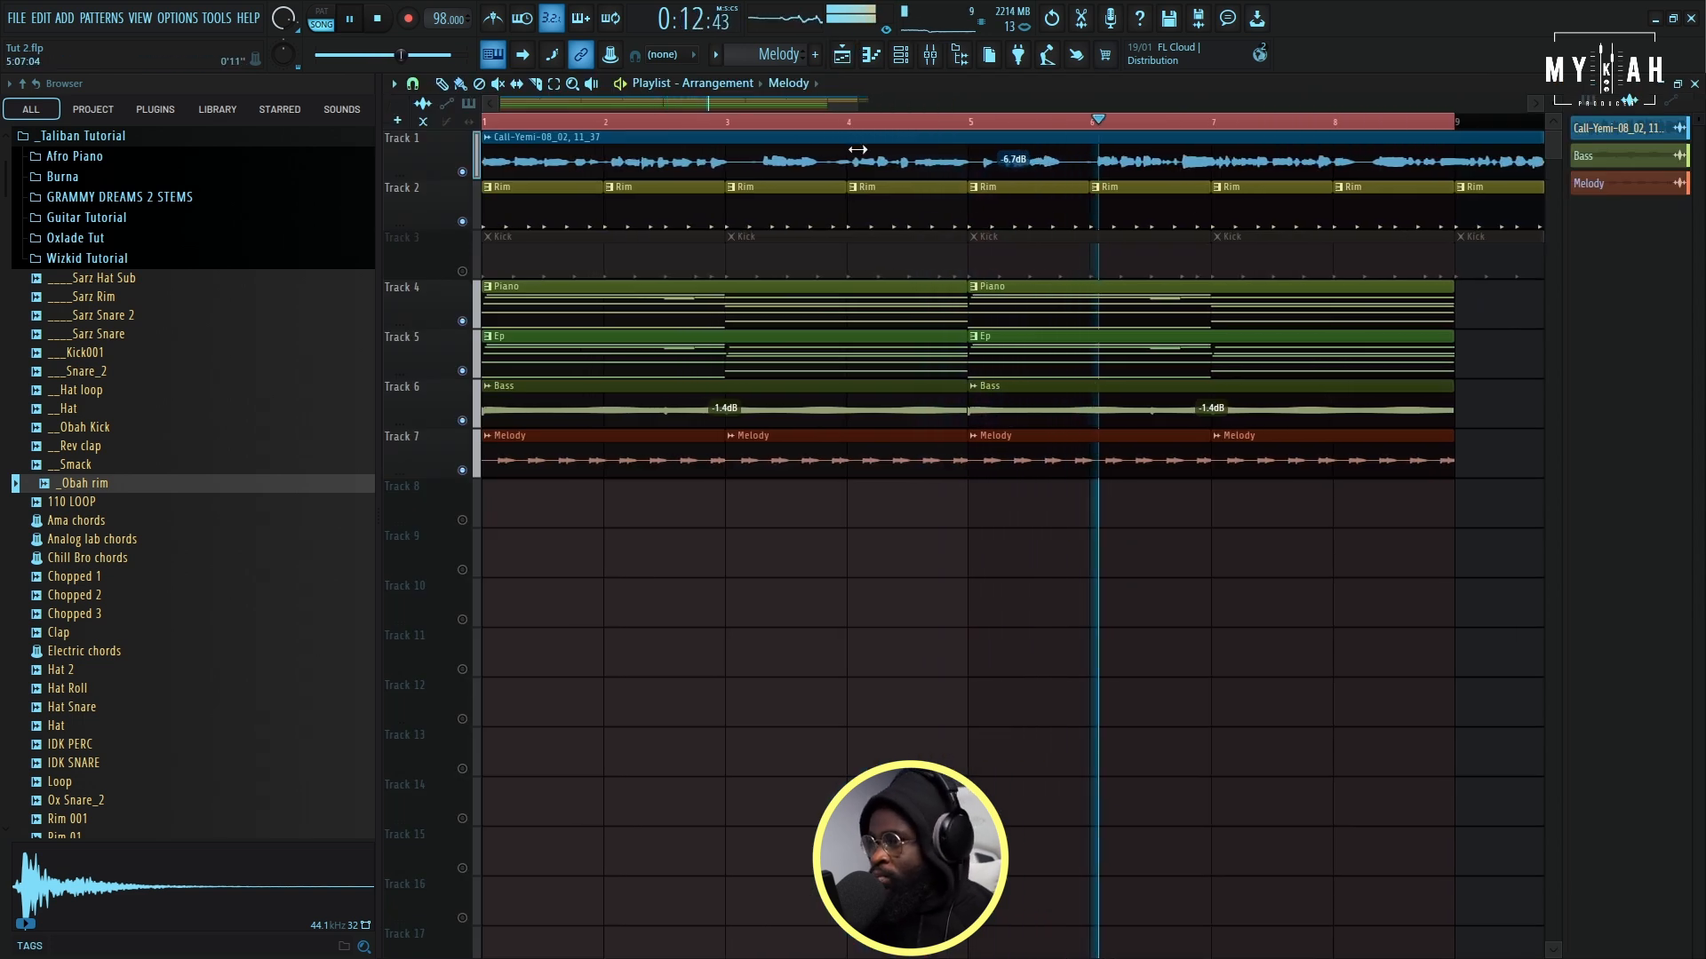
pyautogui.click(900, 54)
pyautogui.click(662, 142)
pyautogui.click(658, 201)
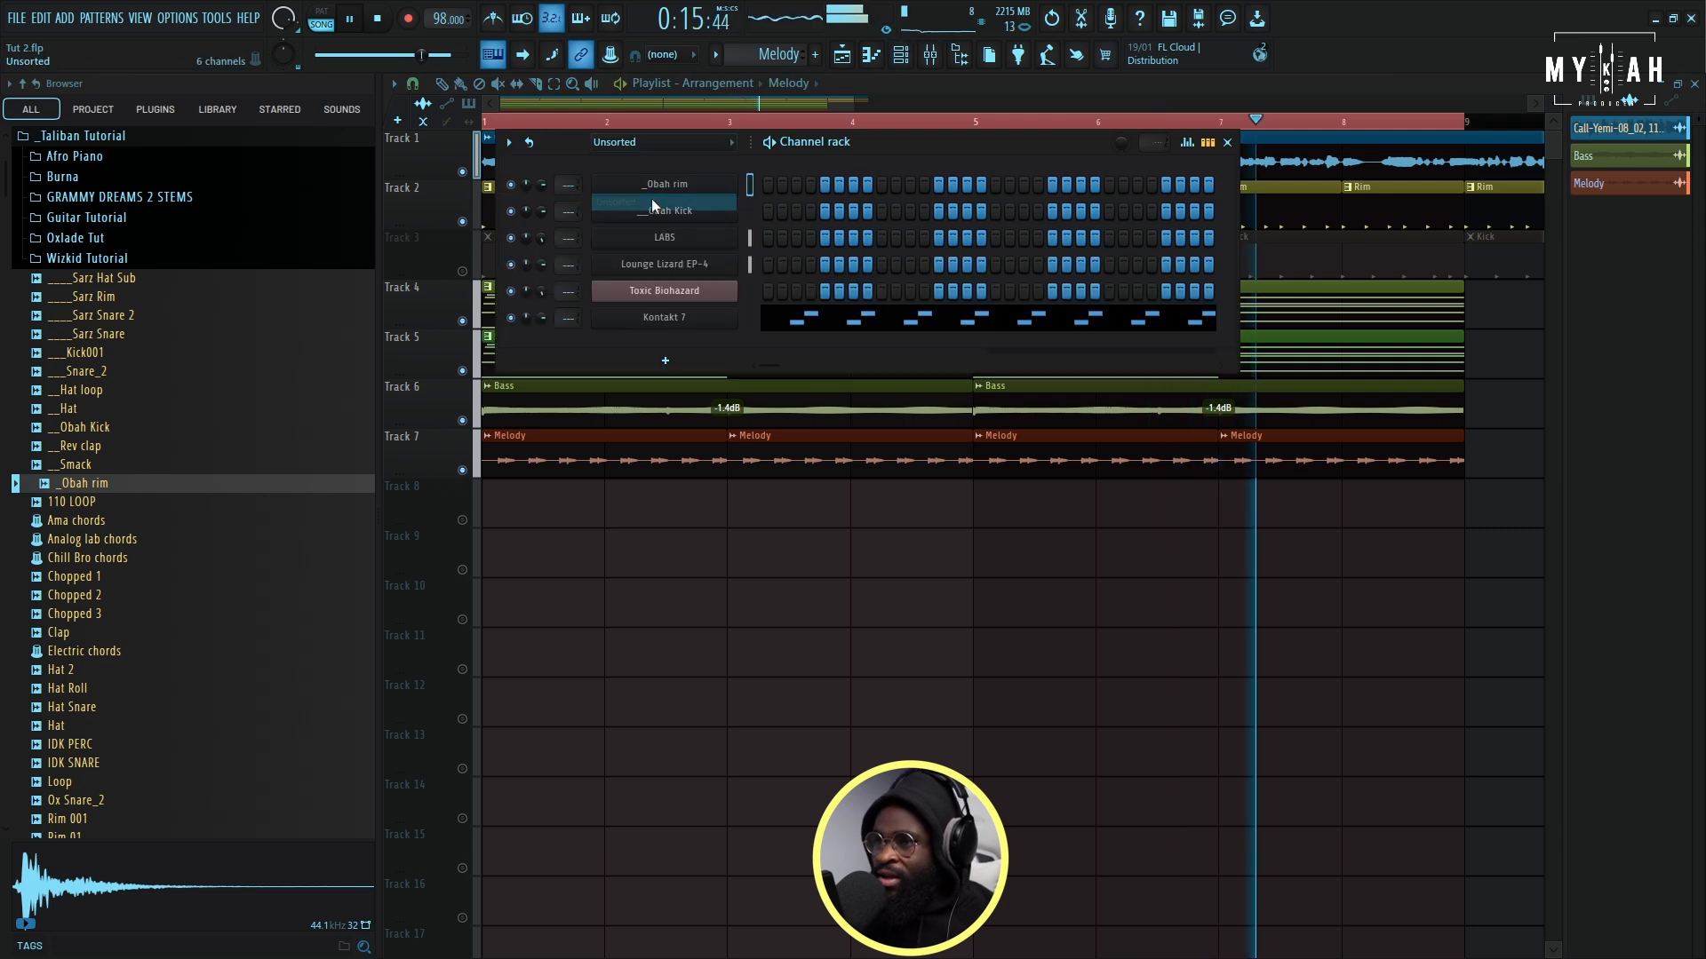
pyautogui.press('space')
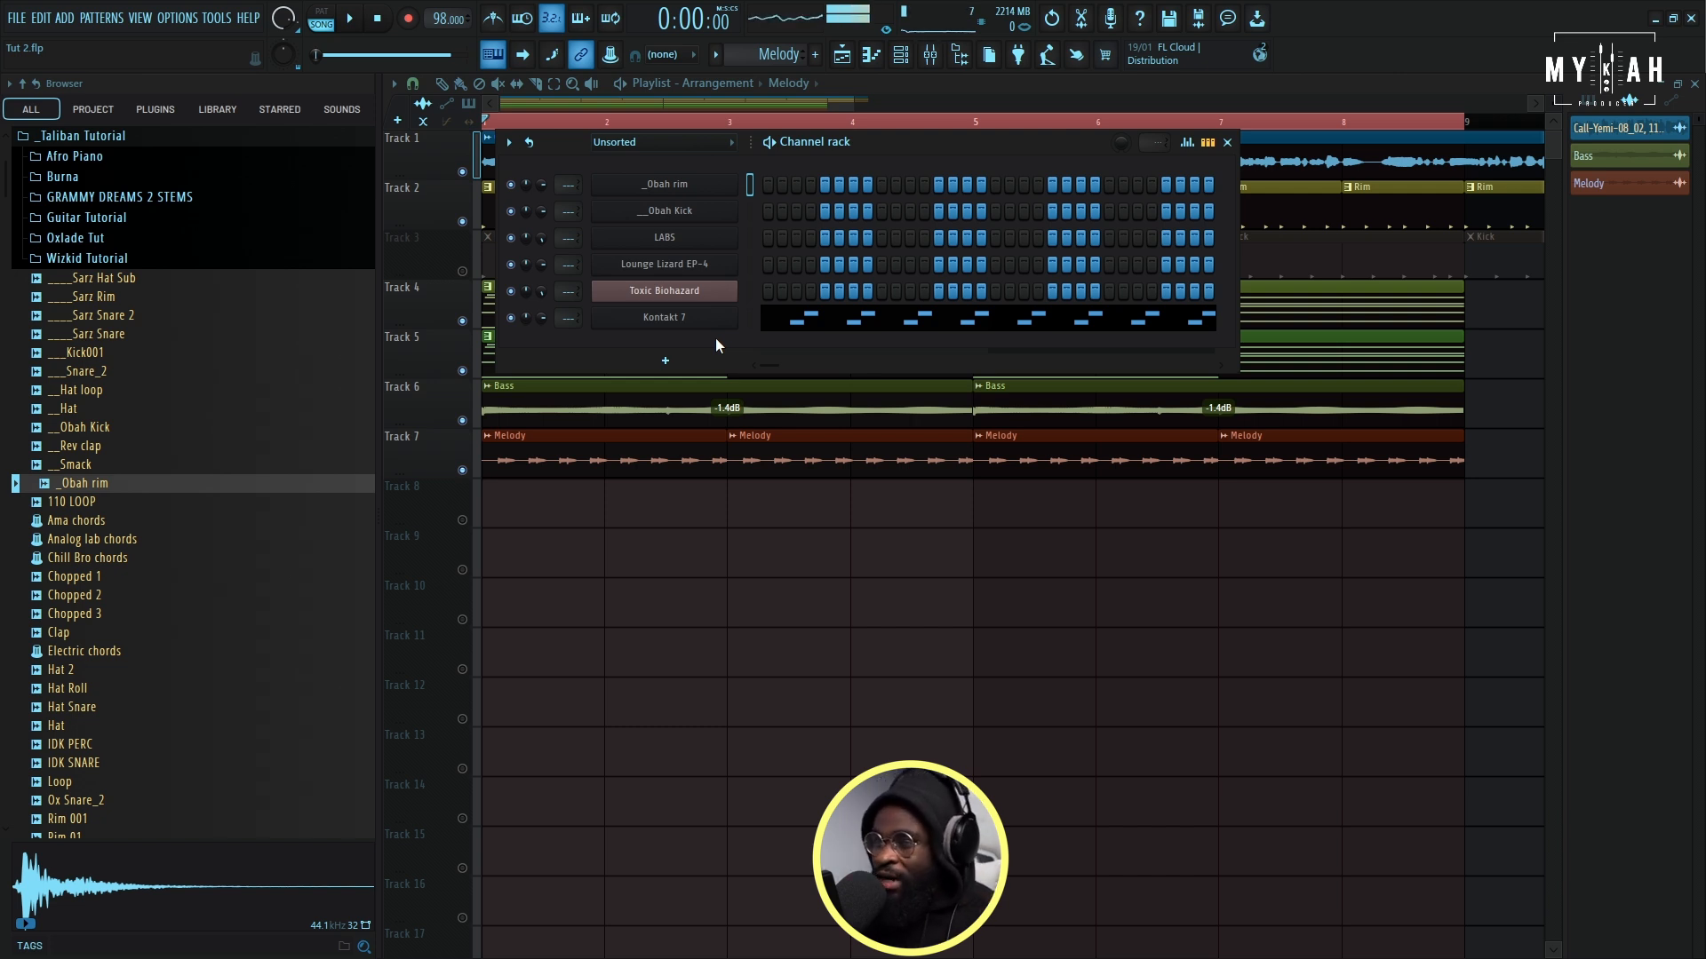
pyautogui.hotkey('ctrl', 's')
pyautogui.click(665, 361)
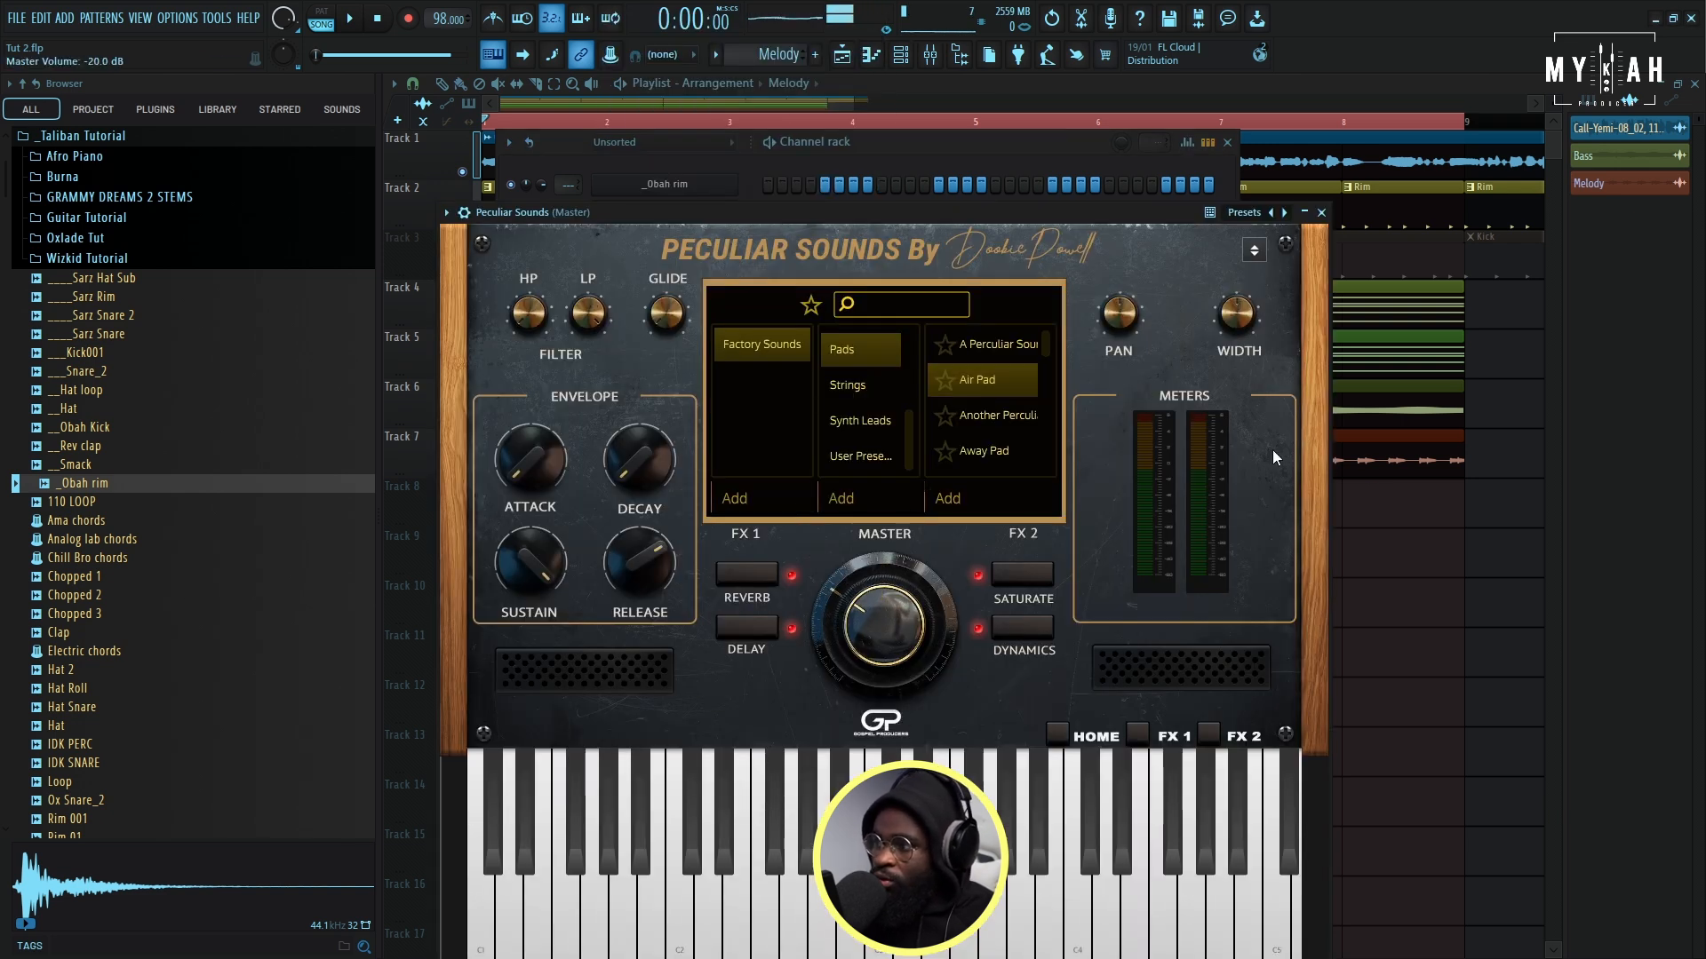
# - Copy the electric piano notes from the Ep pattern and place a new pattern named Air oad at the start of Track 8
pyautogui.rightClick(1414, 574)
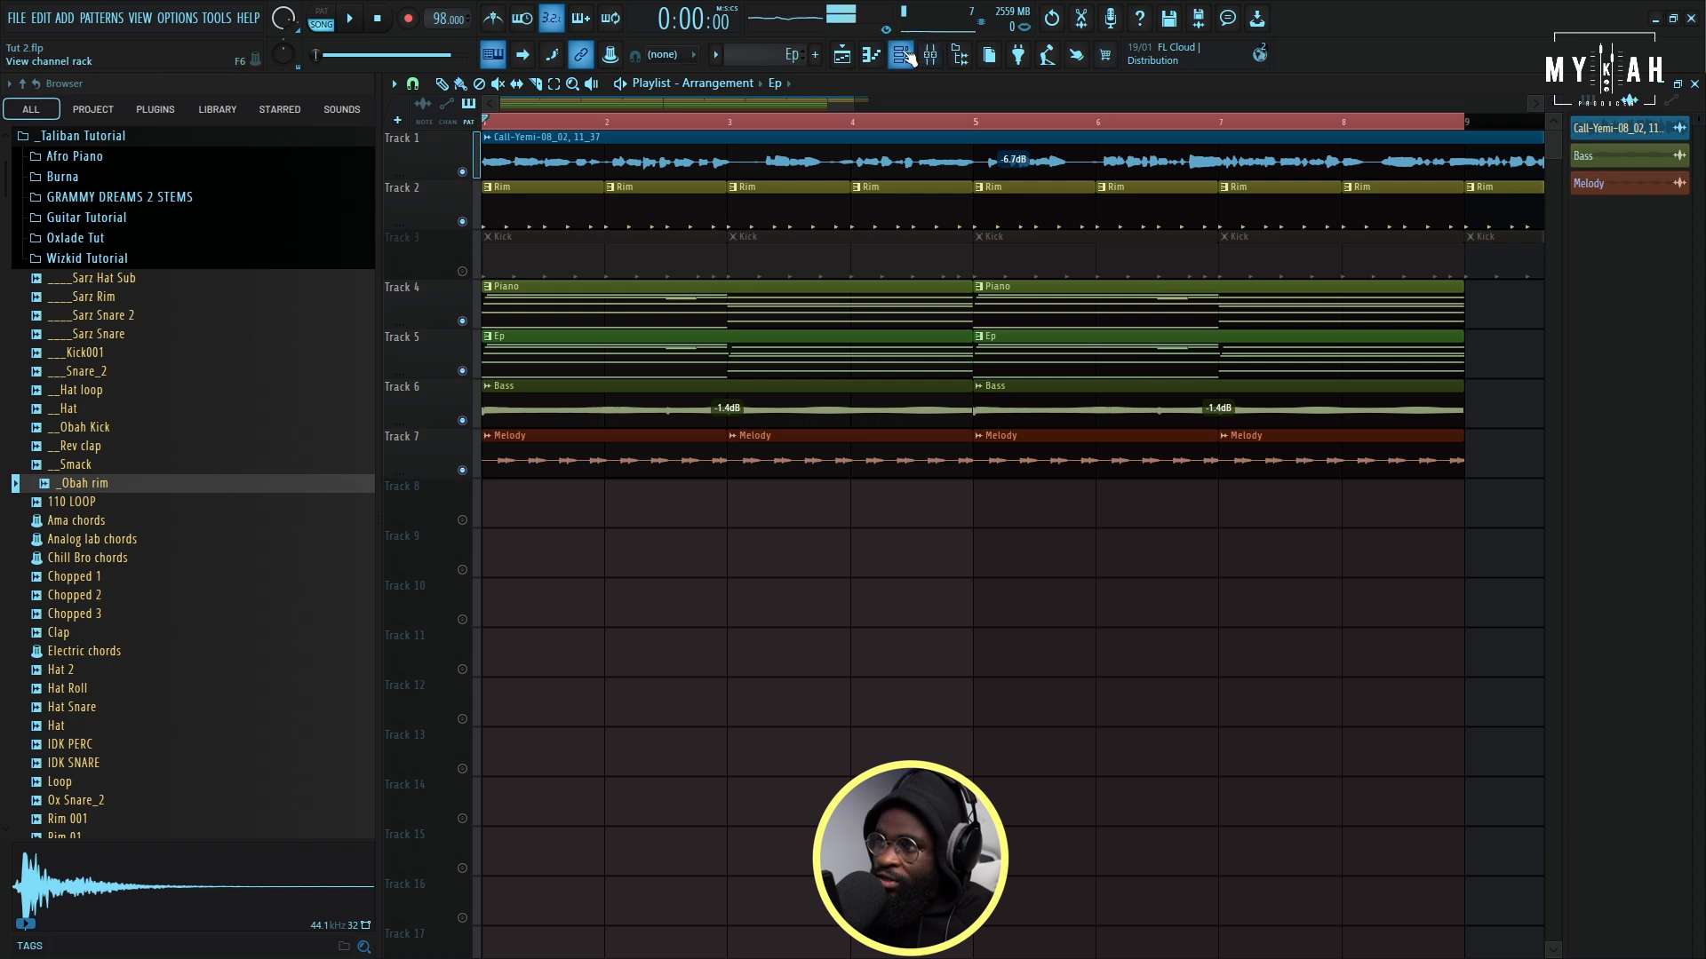
pyautogui.click(904, 55)
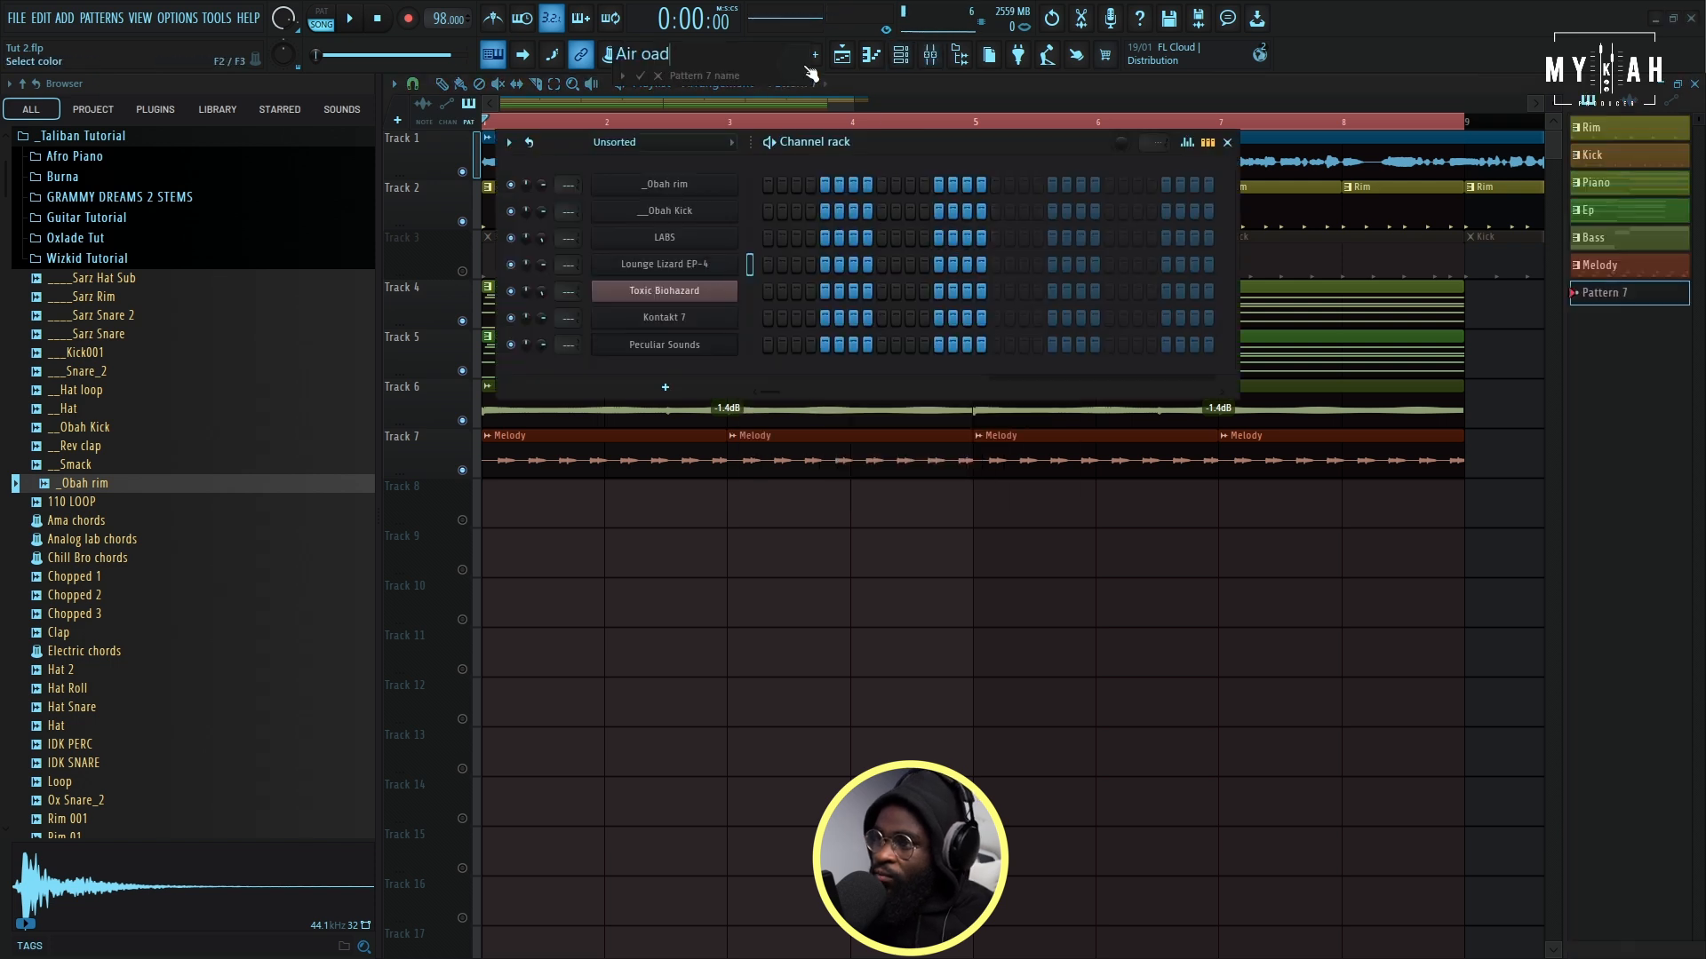
pyautogui.click(806, 73)
pyautogui.doubleClick(882, 259)
pyautogui.click(516, 506)
pyautogui.press('space')
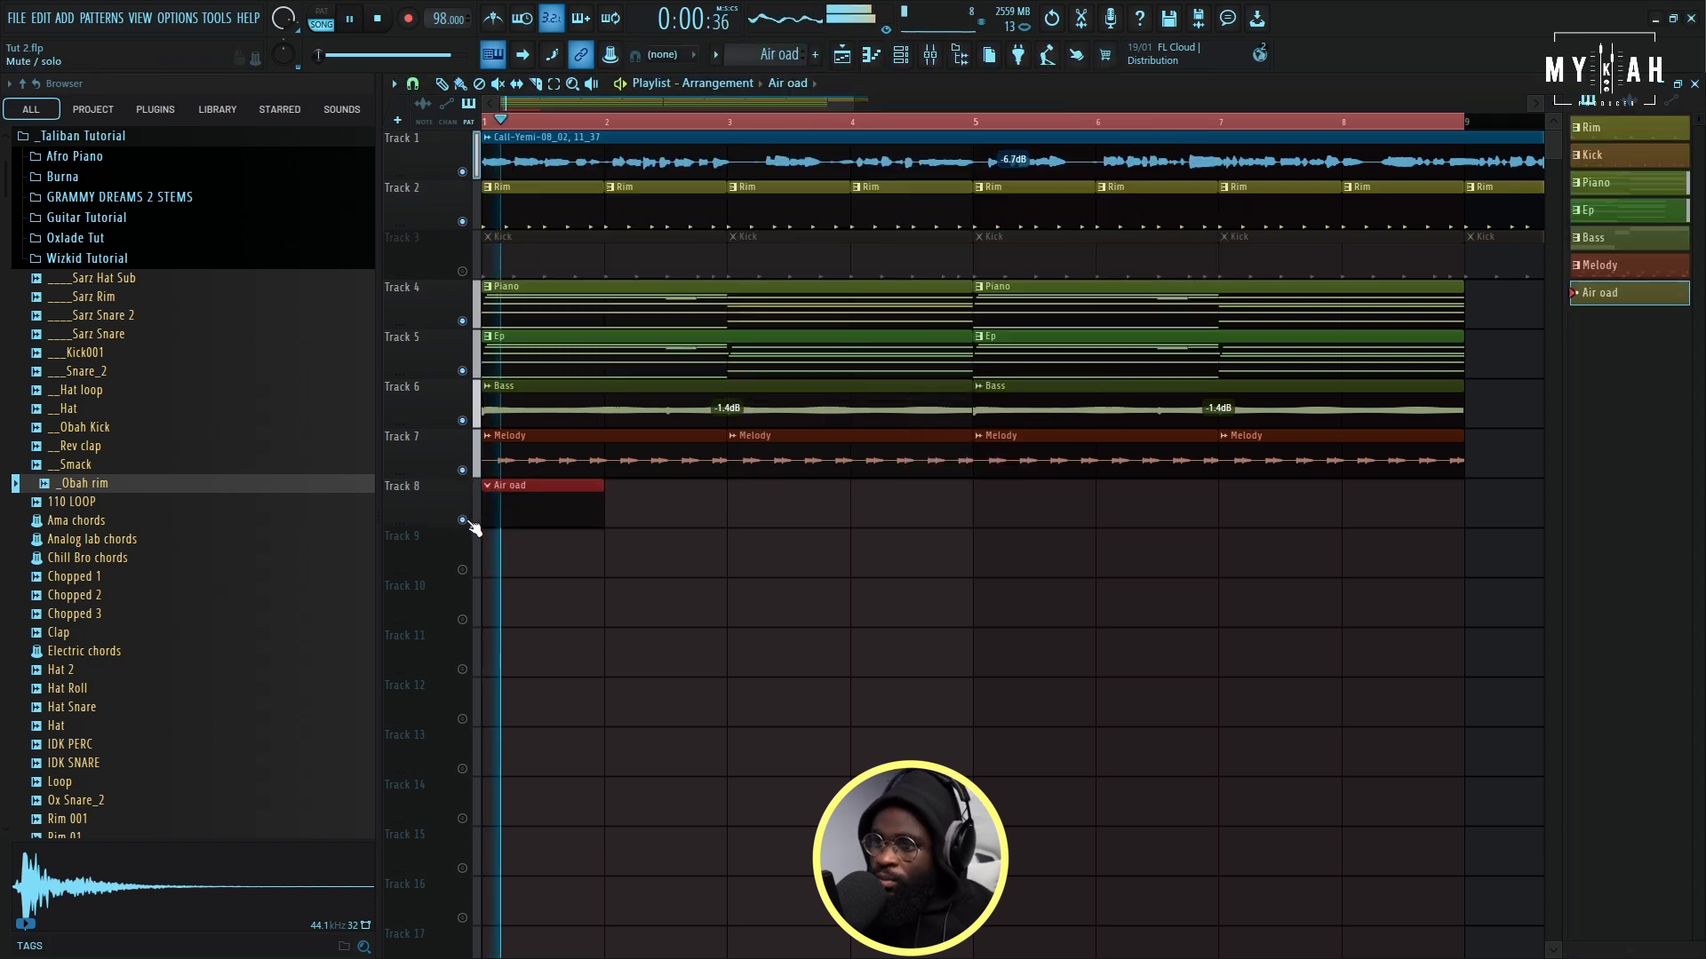
# - Paste the copied chords into the Peculiar Sounds channel of the Air oad pattern and open them in the piano roll
pyautogui.click(900, 55)
pyautogui.rightClick(689, 350)
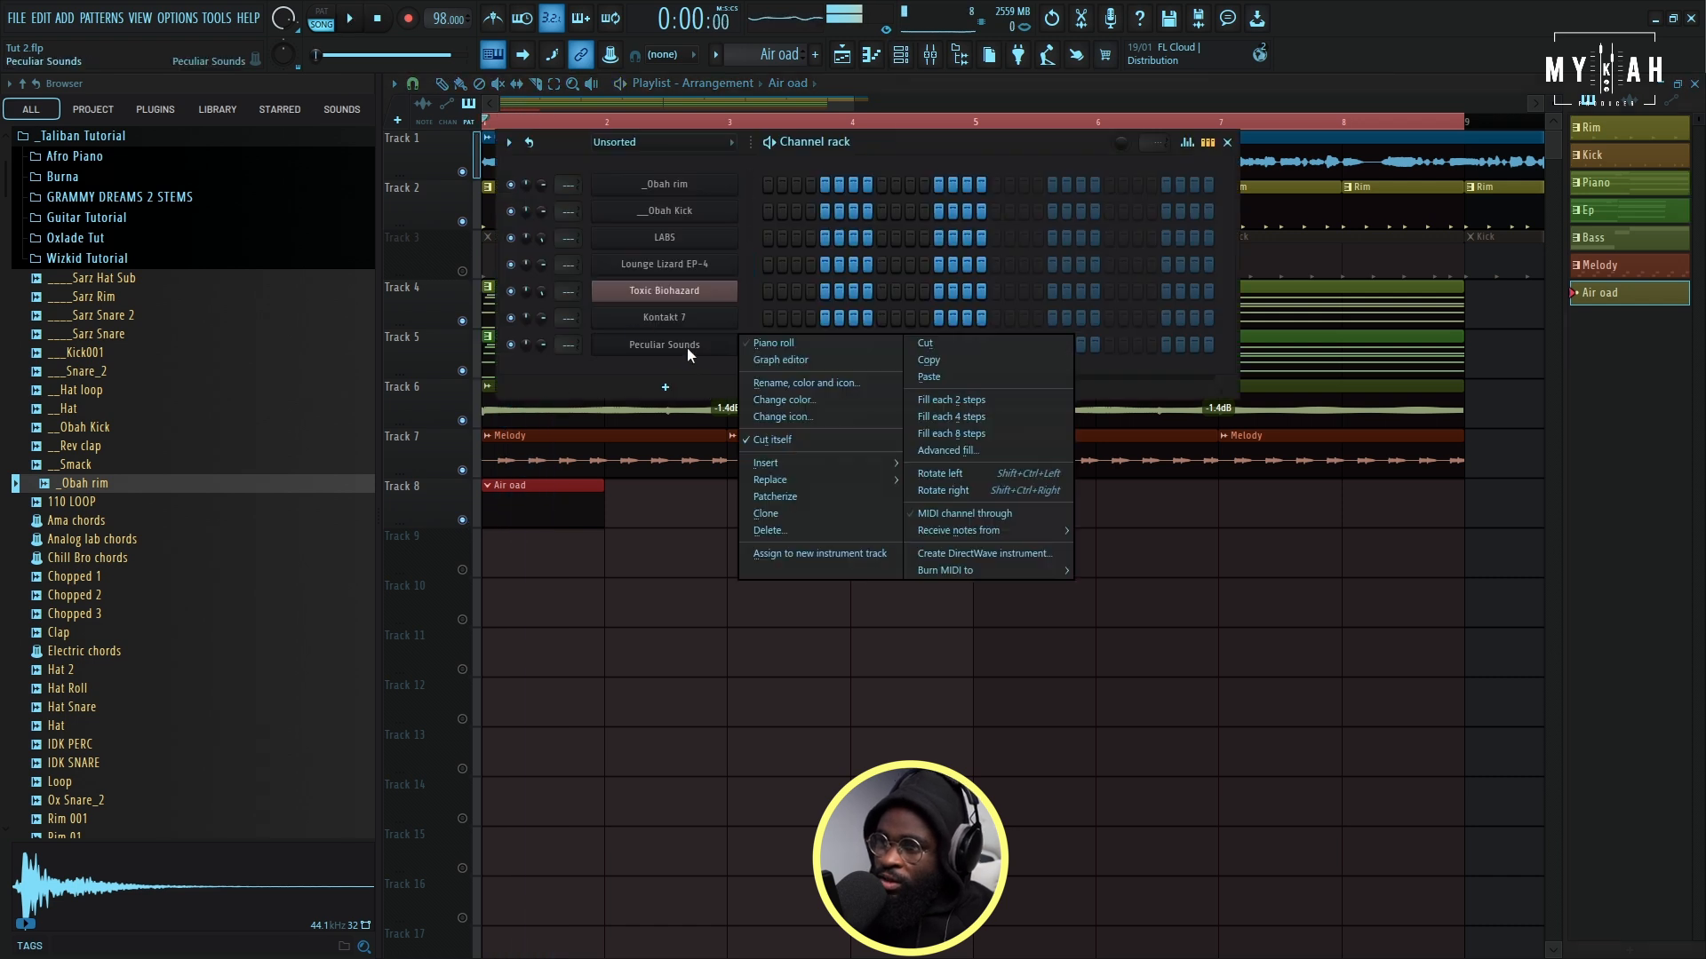
pyautogui.click(940, 375)
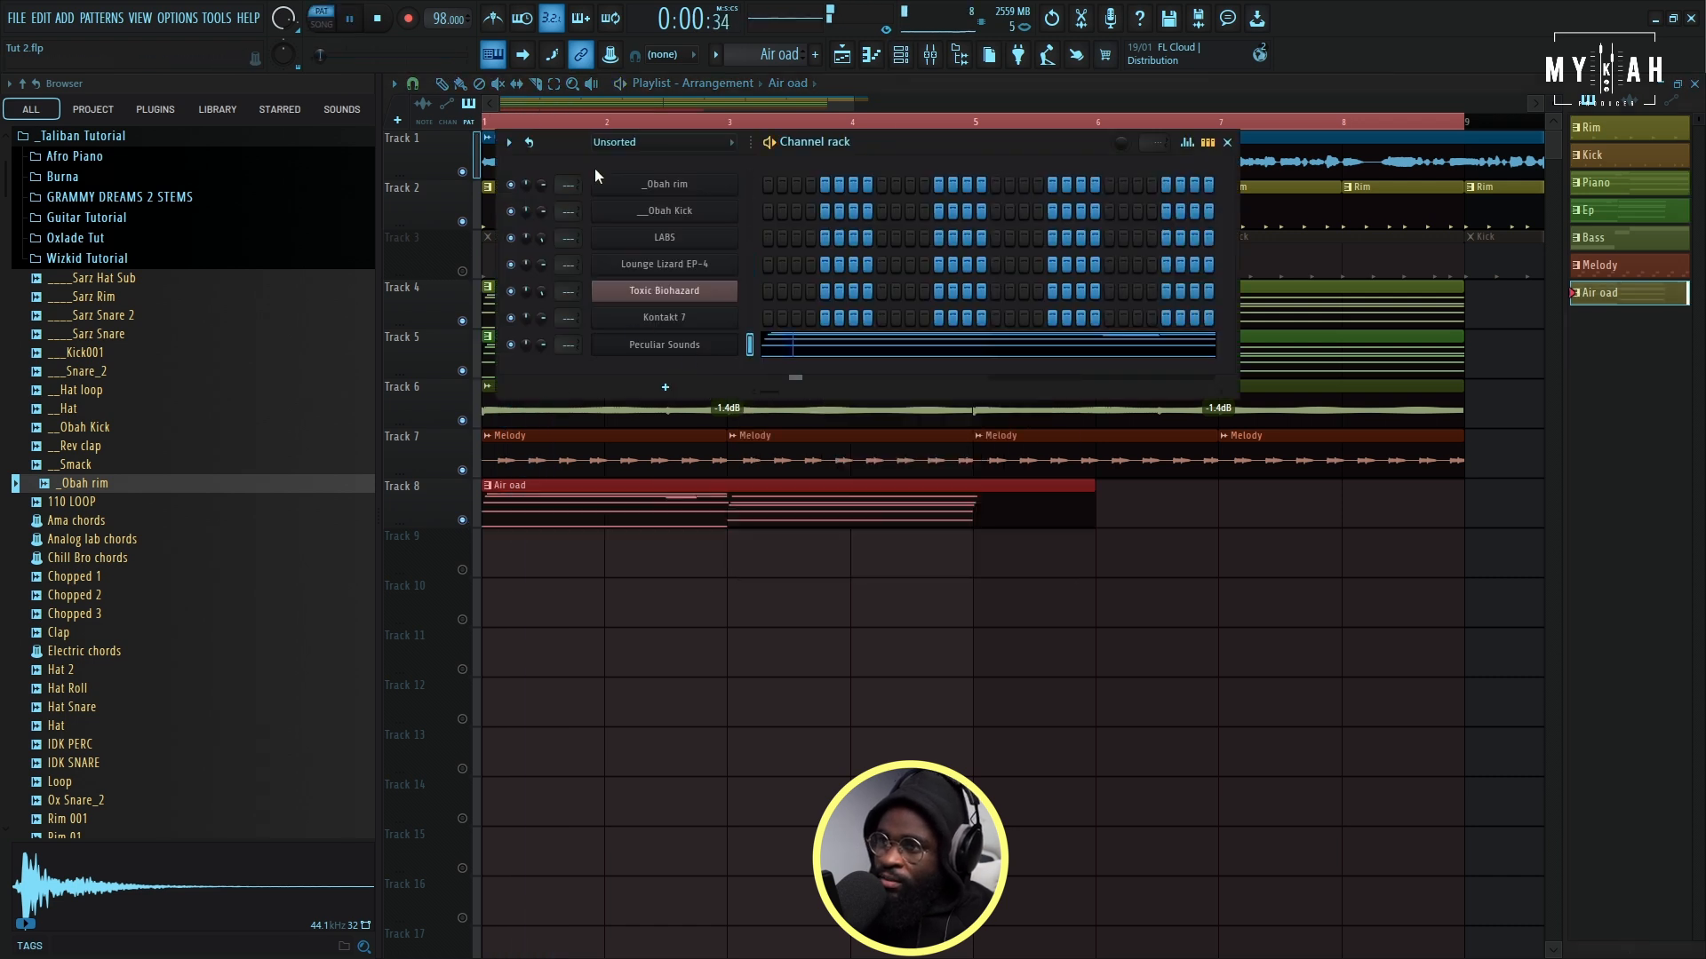
pyautogui.click(766, 350)
pyautogui.moveTo(690, 101); pyautogui.dragTo(411, 124)
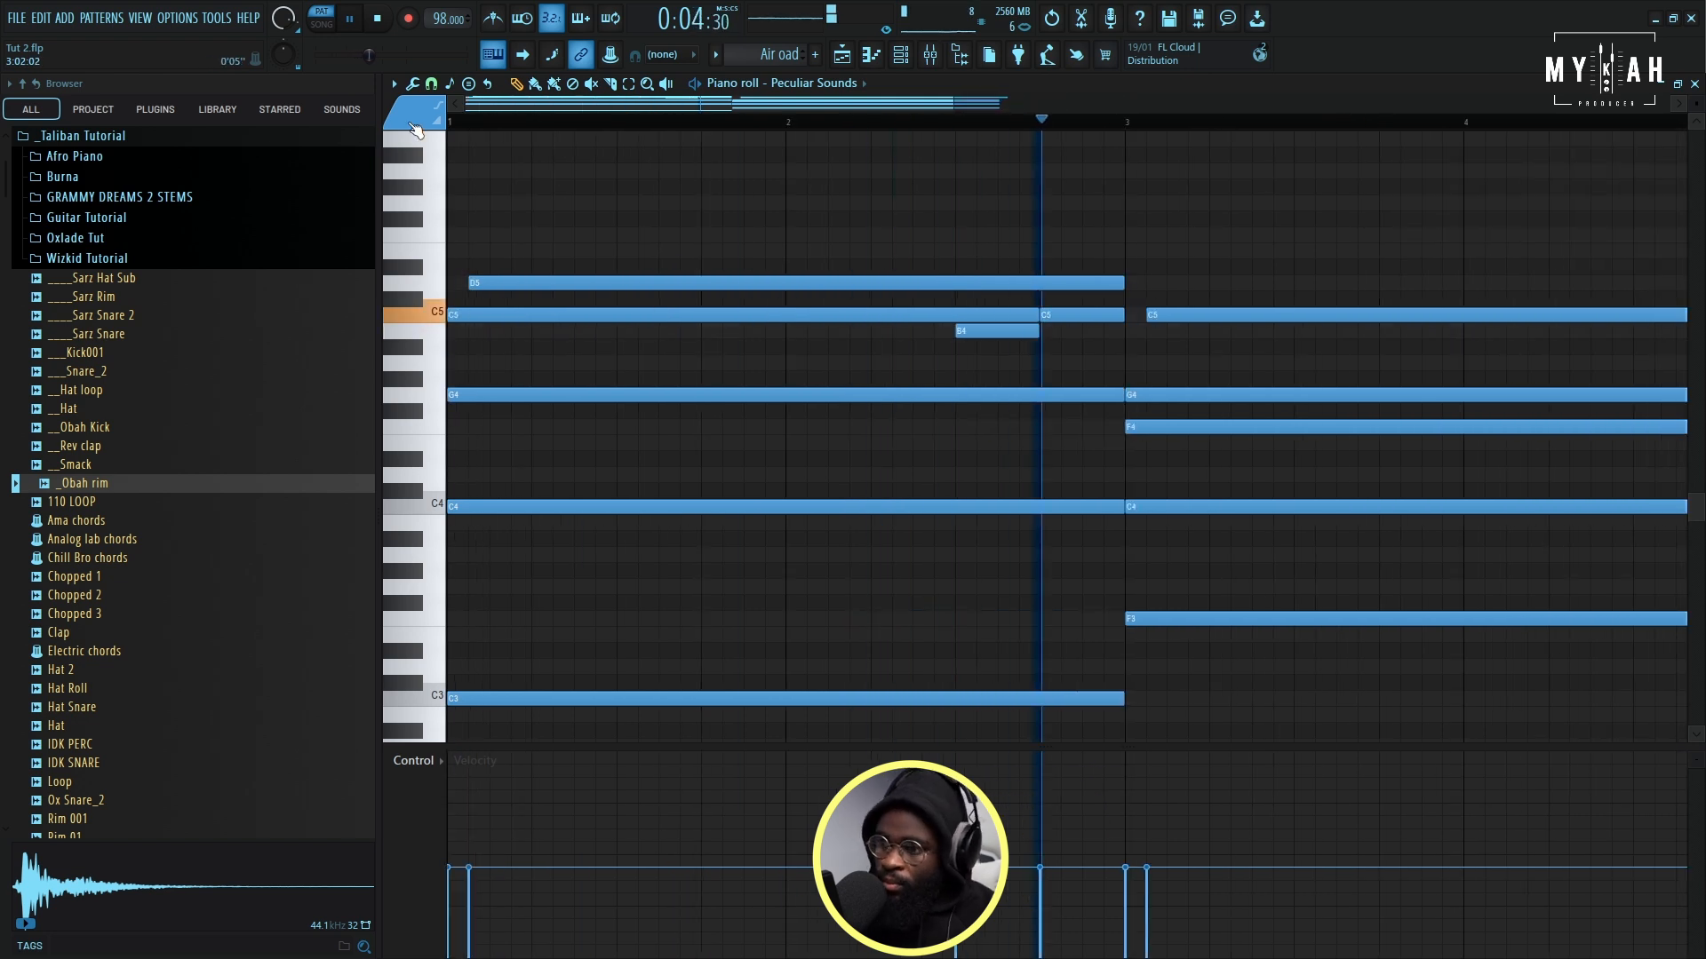
# - Simplify the pad chords by deleting the short B4 and C5 notes and aligning the held C5 and D5 notes to the two-bar chord boundaries
pyautogui.hotkey('ctrl', 'q')
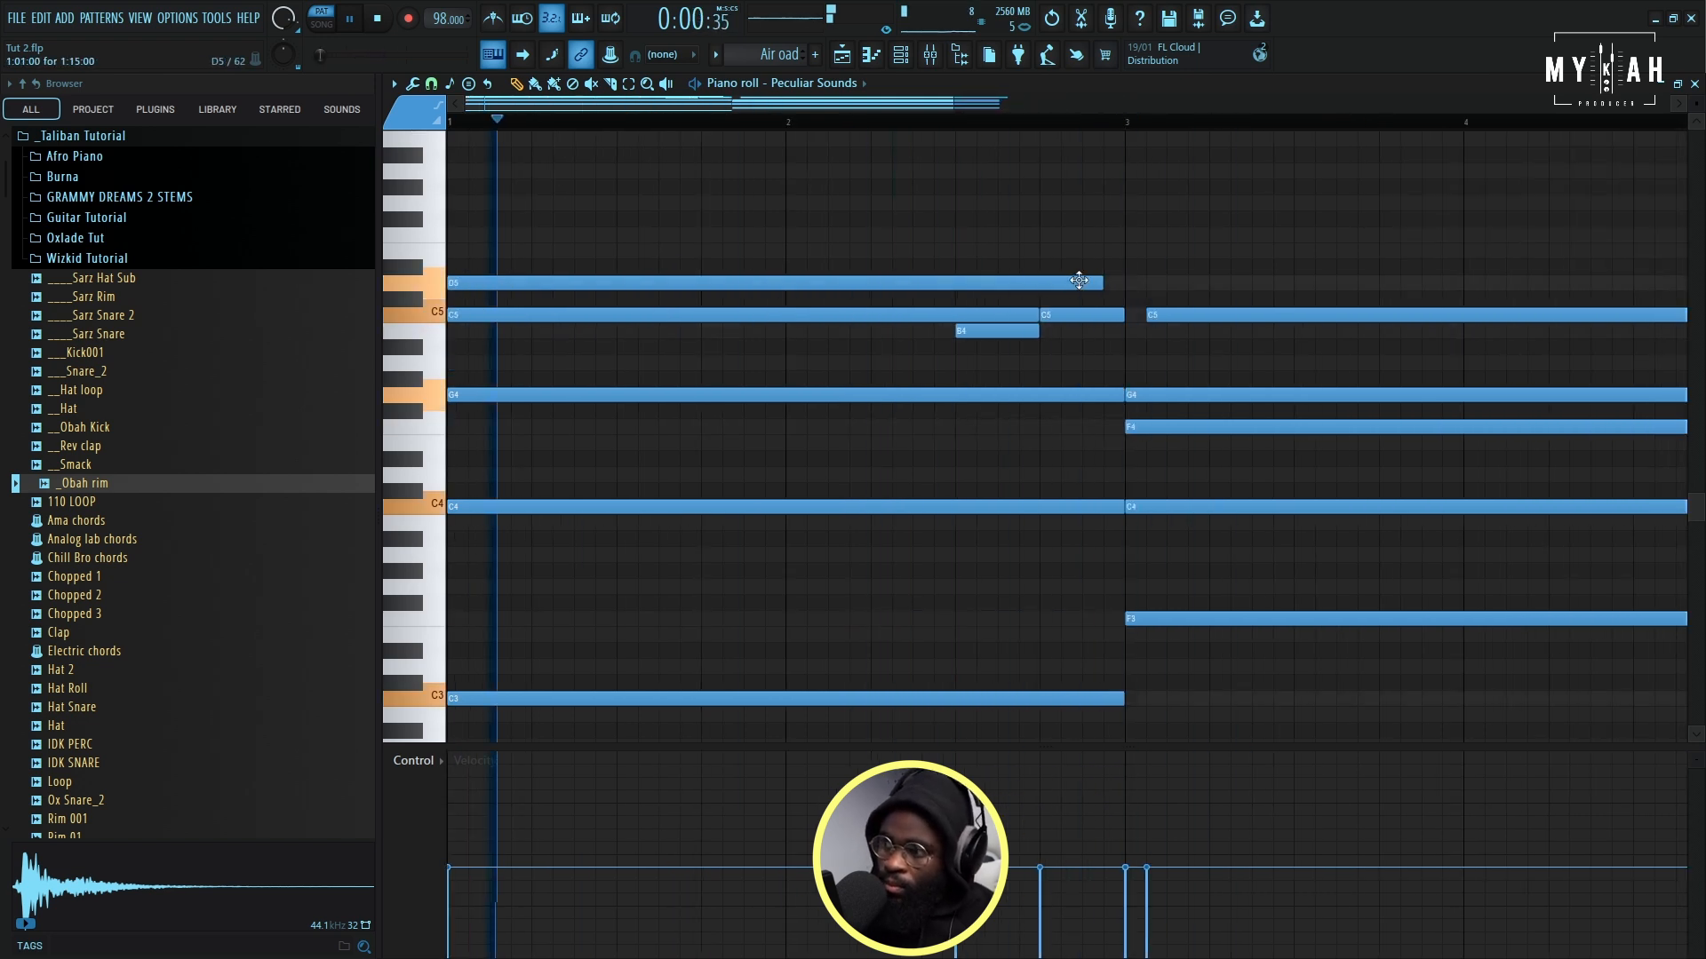
pyautogui.rightClick(995, 331)
pyautogui.rightClick(1057, 315)
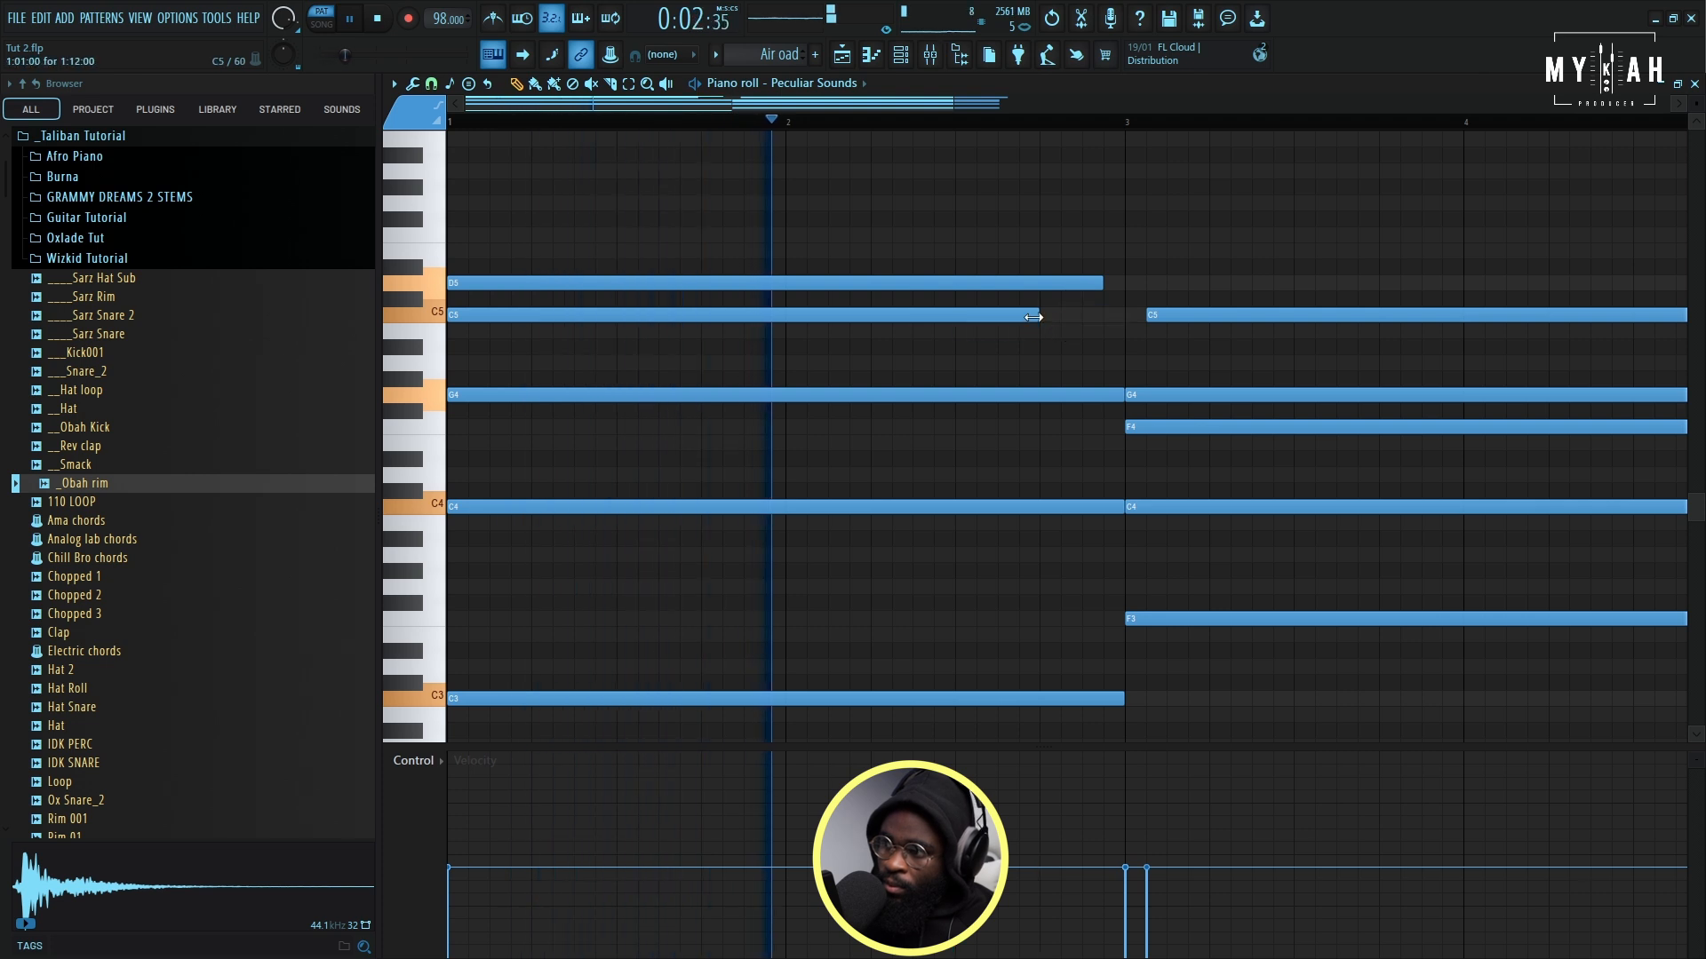
pyautogui.moveTo(1038, 316); pyautogui.dragTo(1119, 323)
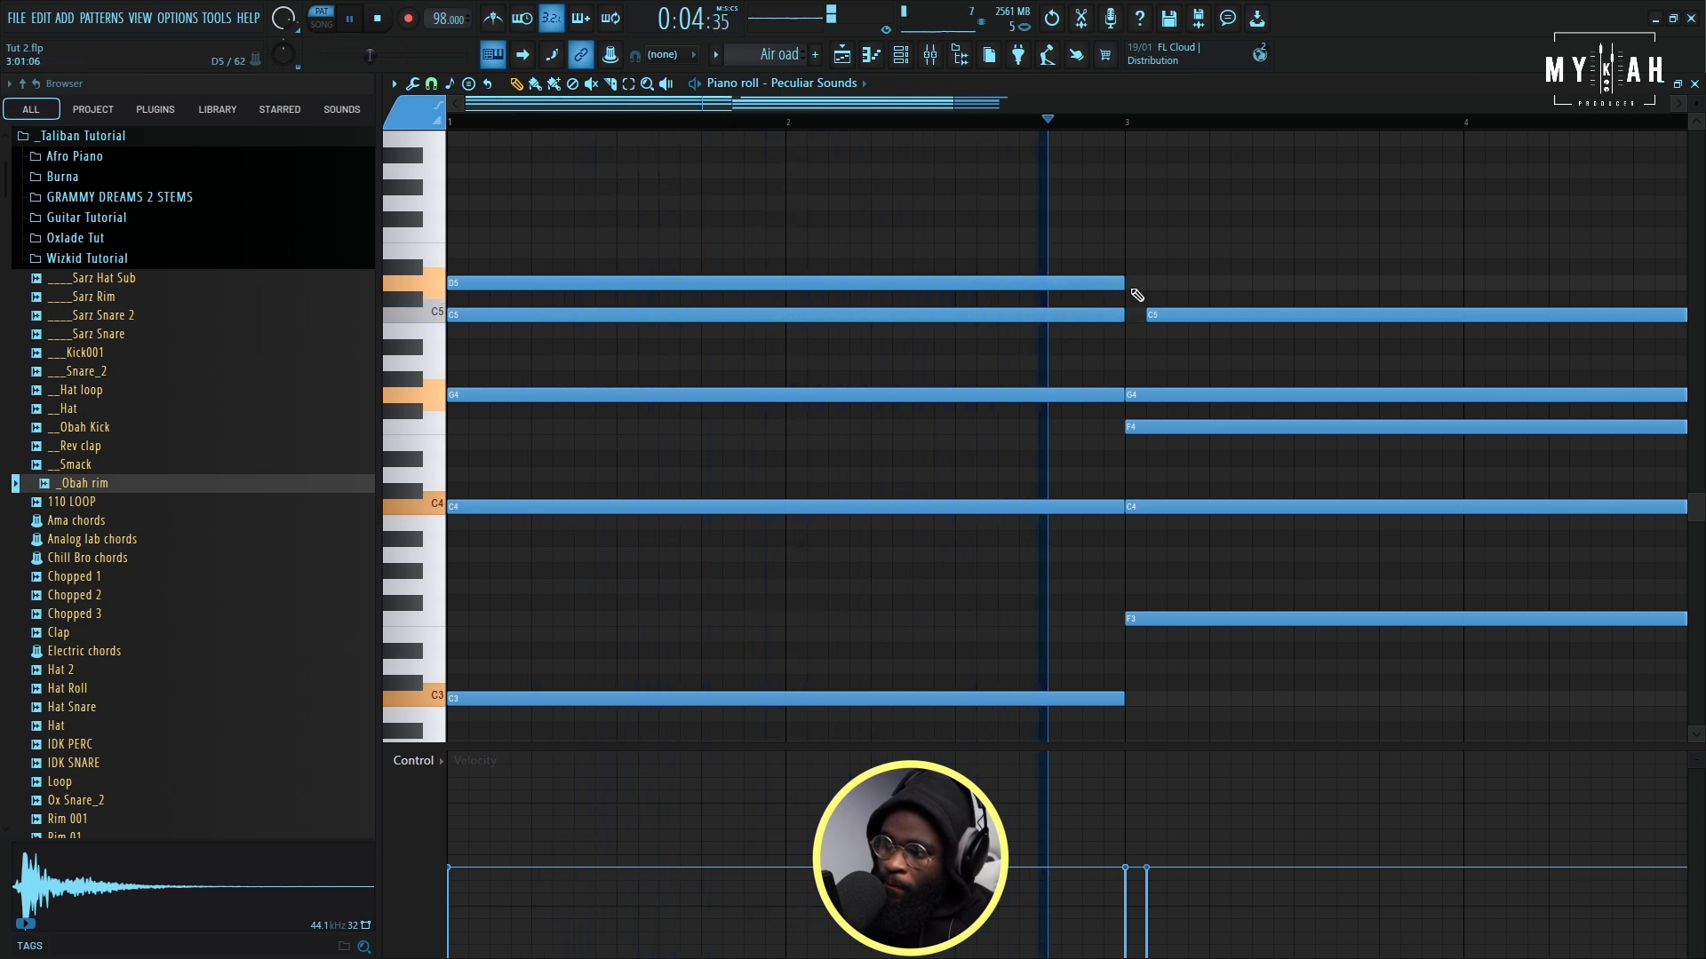
pyautogui.moveTo(1147, 315); pyautogui.dragTo(1126, 316)
pyautogui.scroll(-3, 970, 140)
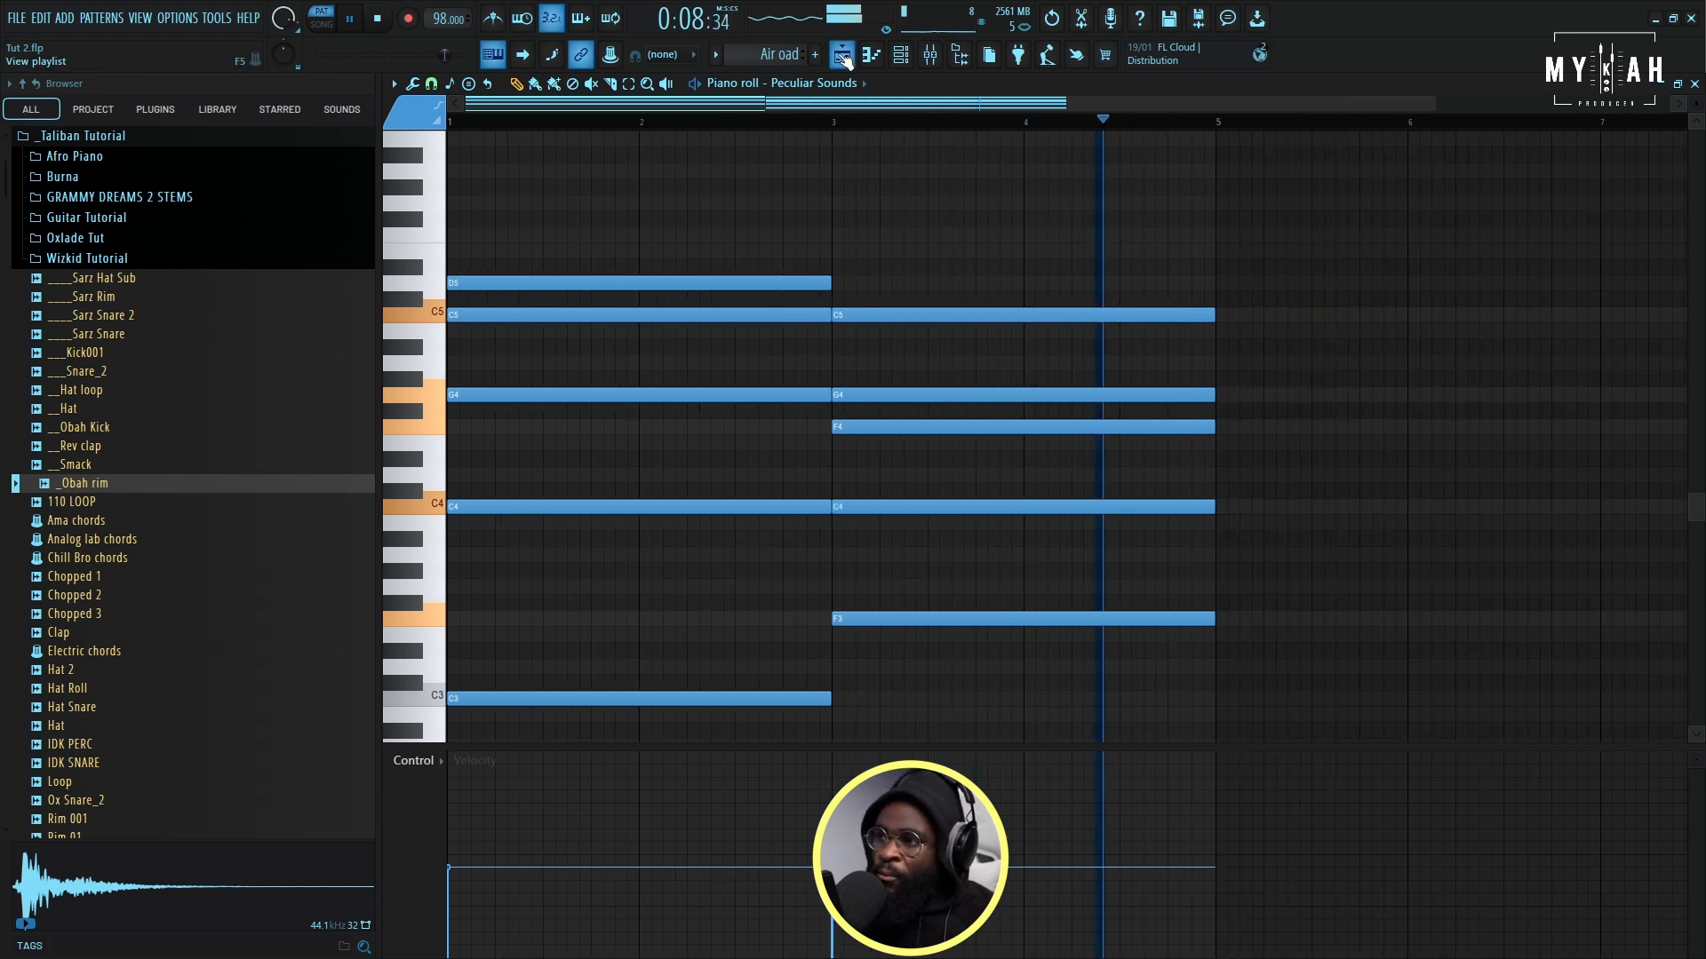
# - Return to the playlist and audition the Air oad pad solo, with the Melody, Bass, Ep and Piano tracks unmuted alongside it
pyautogui.click(841, 54)
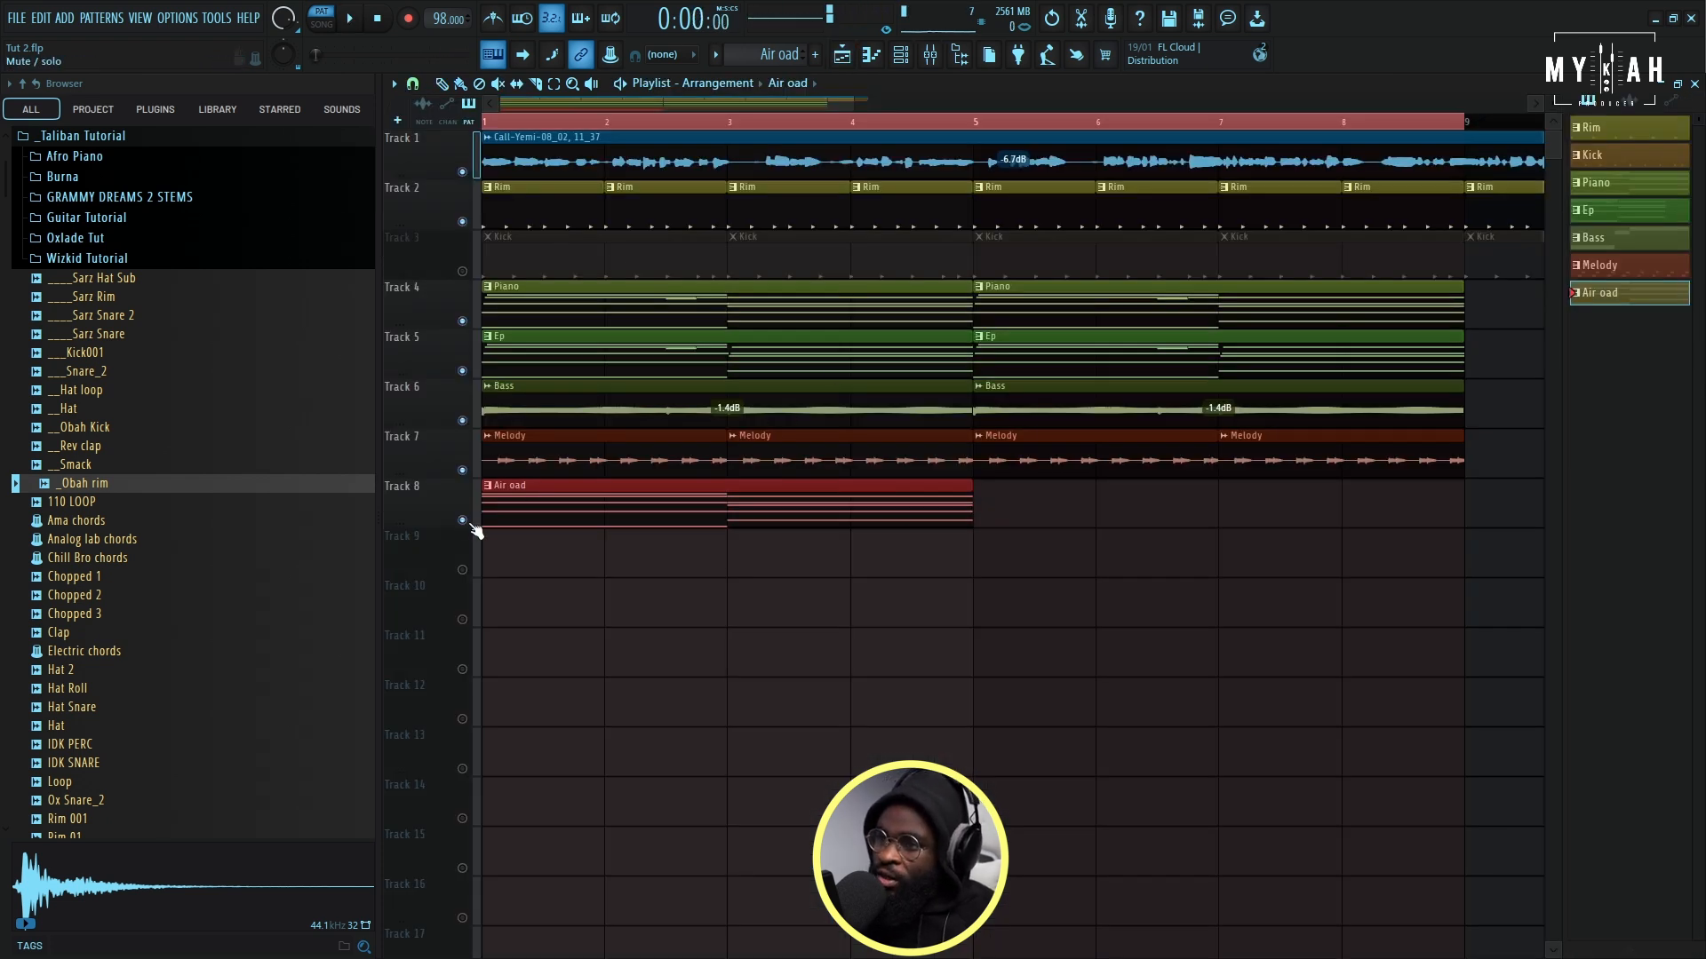
pyautogui.rightClick(462, 520)
pyautogui.click(462, 470)
pyautogui.click(462, 420)
pyautogui.press('space')
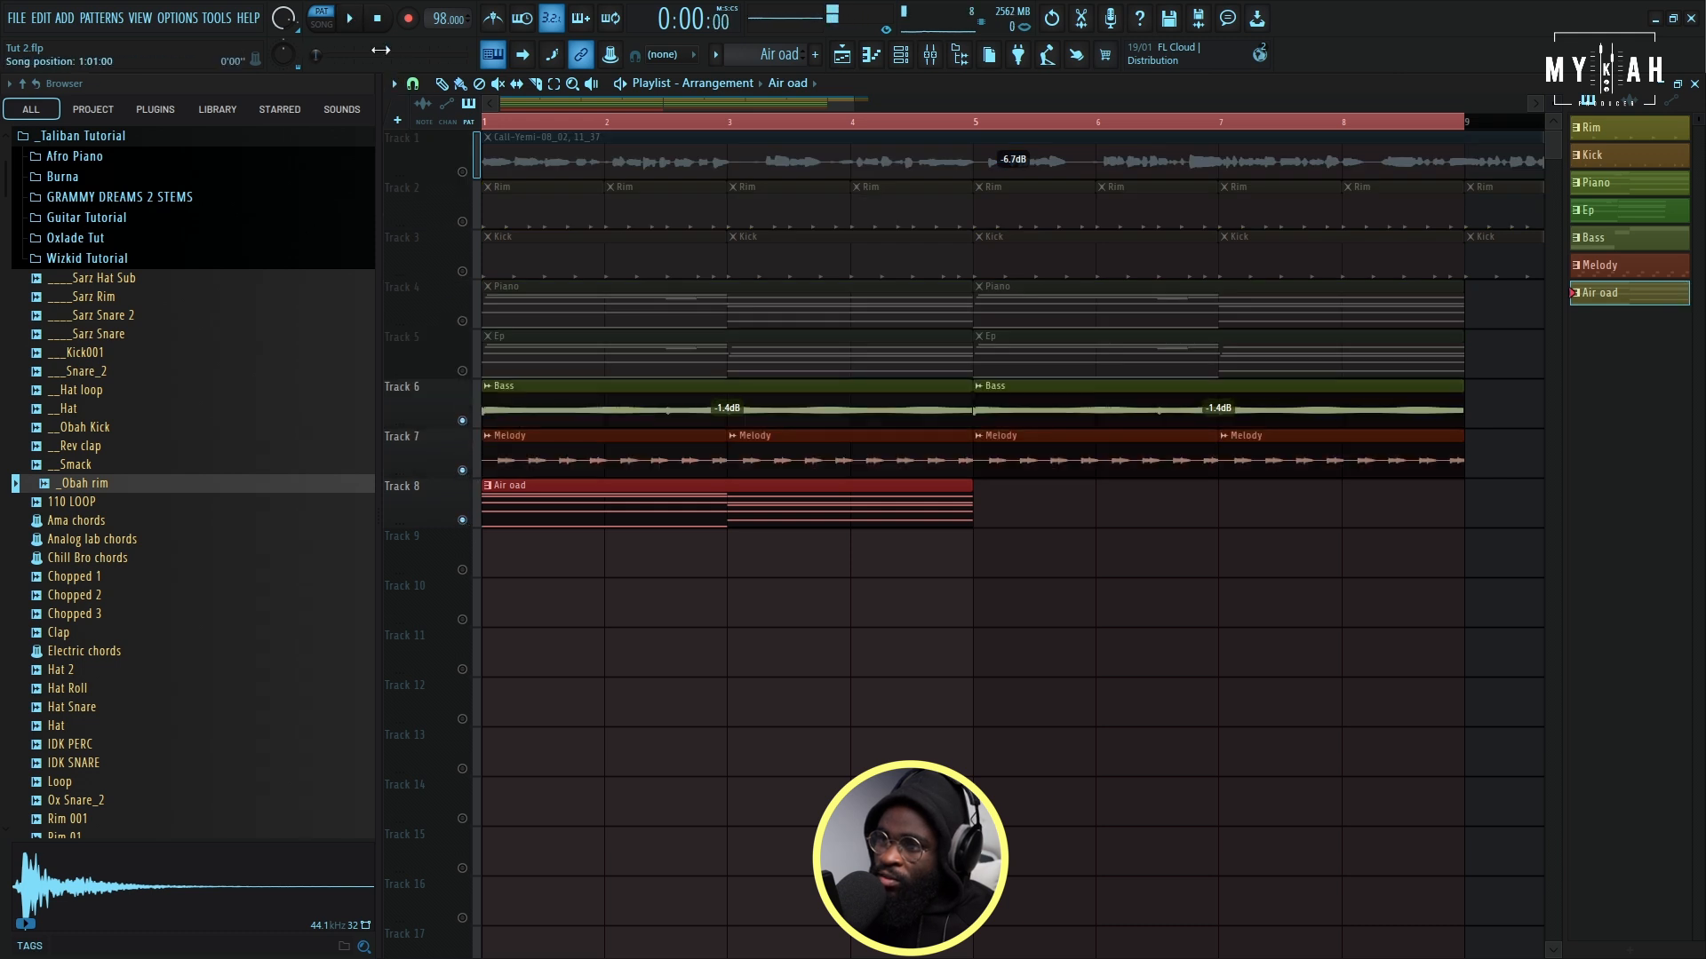
pyautogui.press('space')
pyautogui.click(462, 371)
pyautogui.click(462, 320)
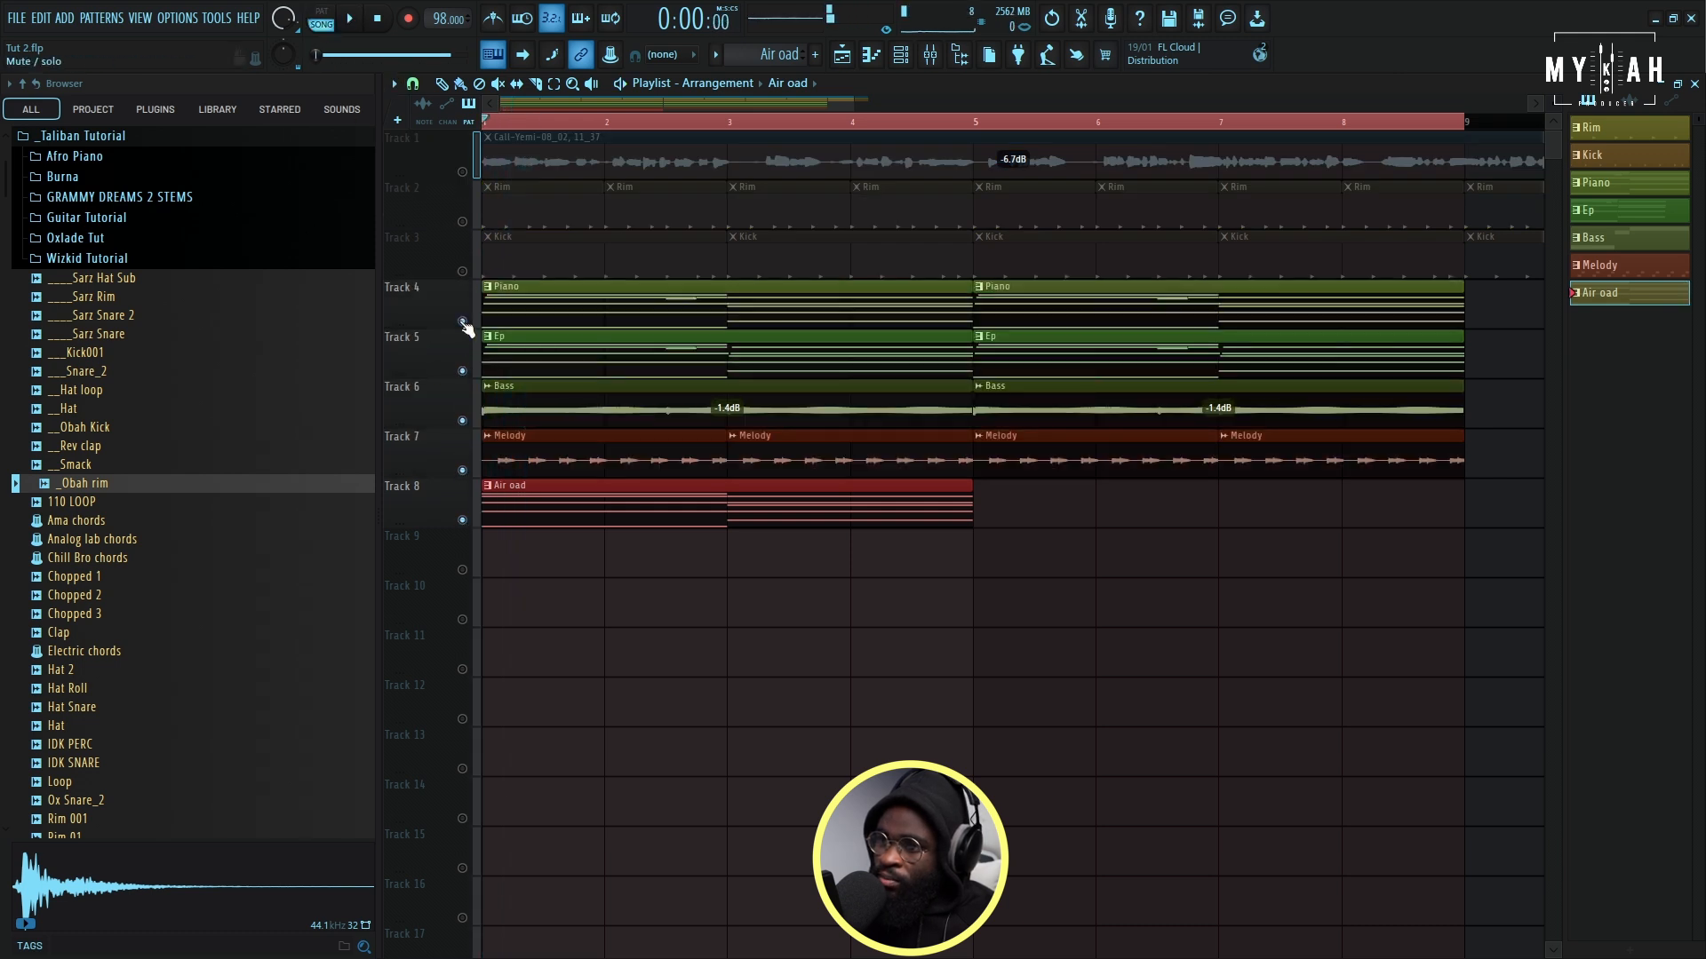
# - Set the Peculiar Sounds channel's root note to A#4 in its miscellaneous functions settings
pyautogui.click(905, 59)
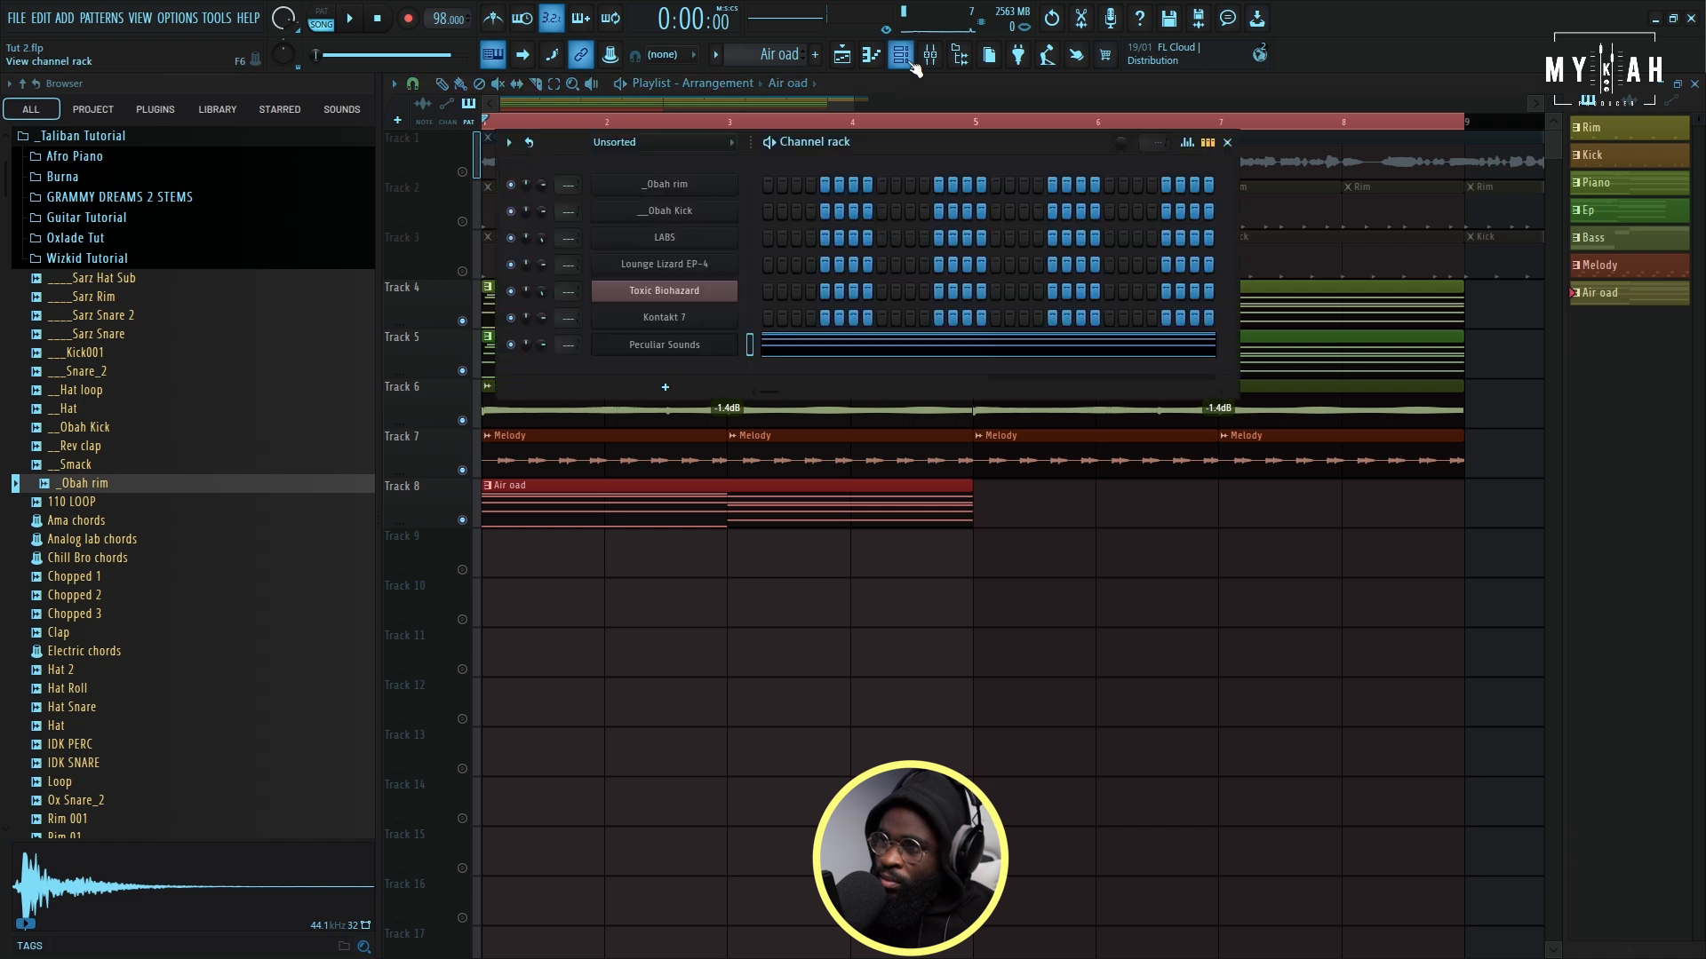
pyautogui.click(685, 350)
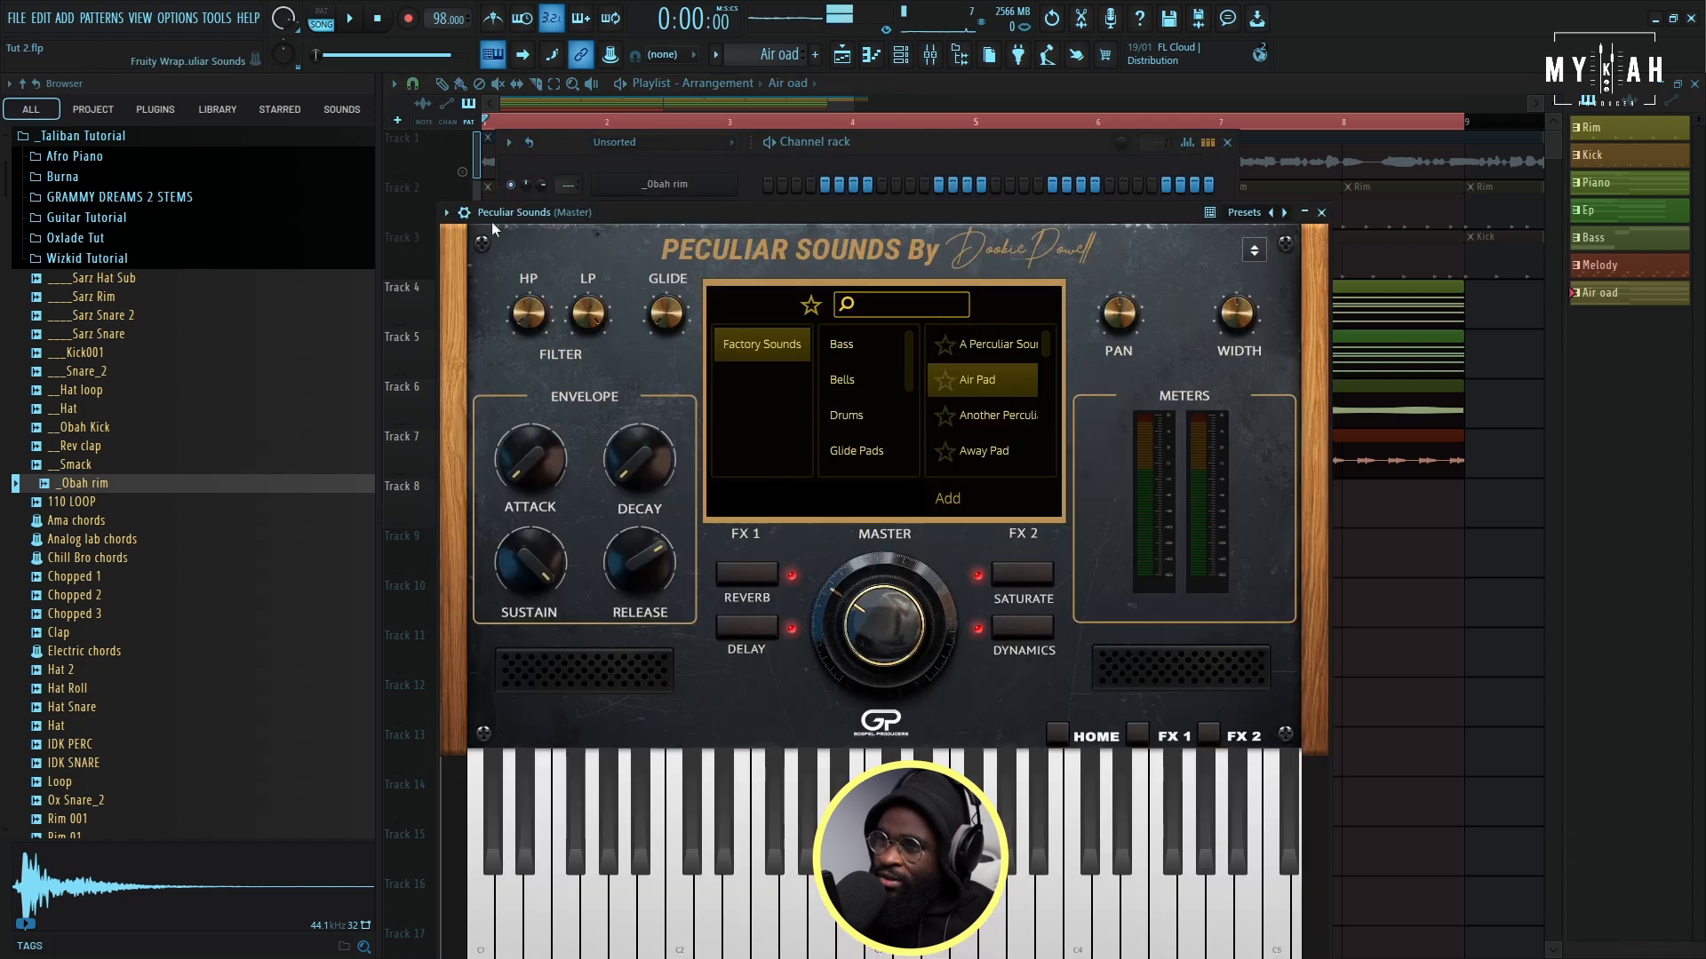
pyautogui.click(447, 212)
pyautogui.click(537, 245)
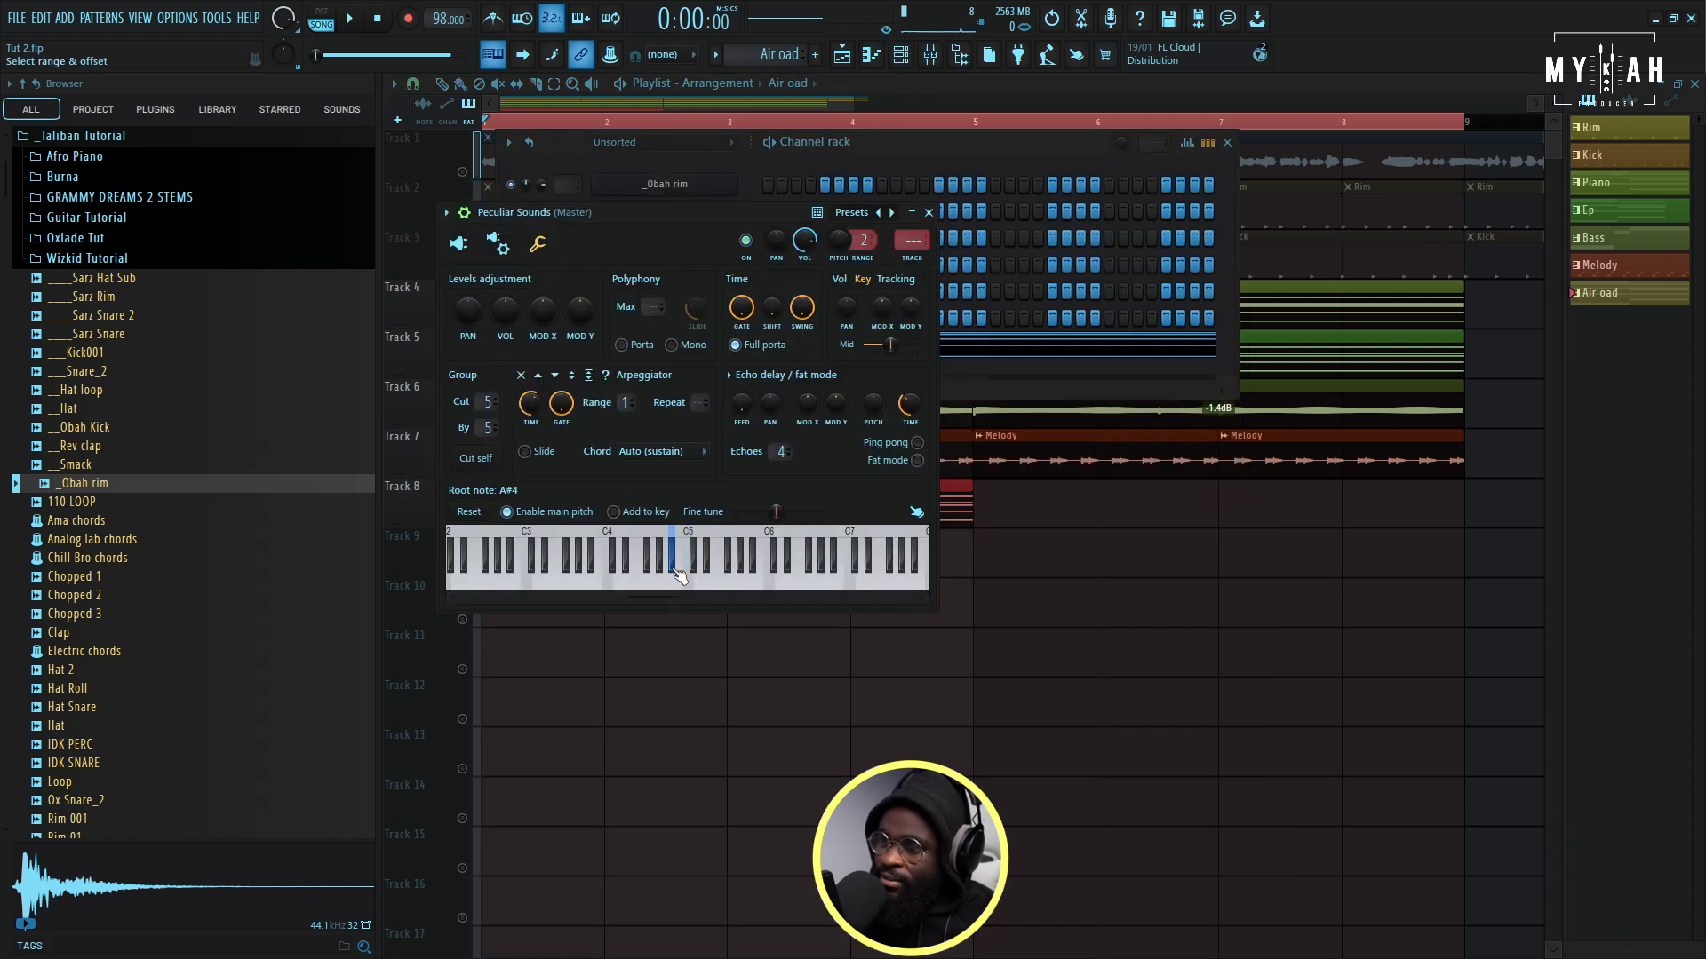
# - Duplicate the Air oad clip to bar 5 on Track 8 and play back the eight-bar loop
pyautogui.click(987, 520)
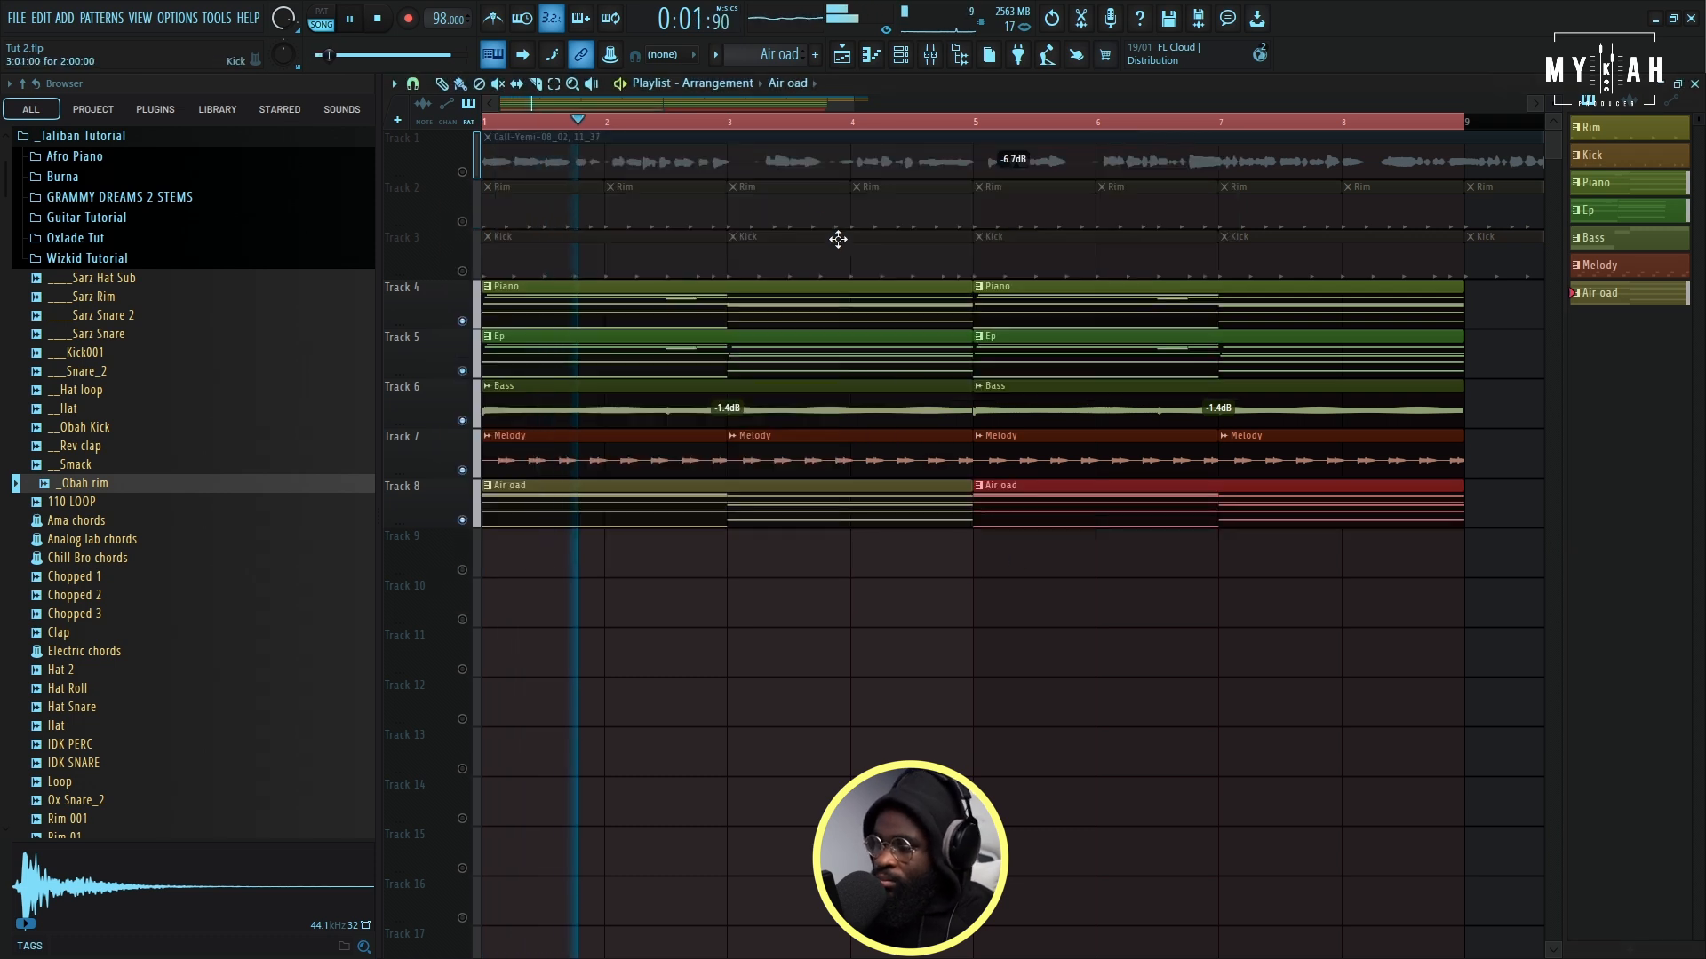
pyautogui.scroll(-1, 803, 133)
pyautogui.scroll(-1, 806, 138)
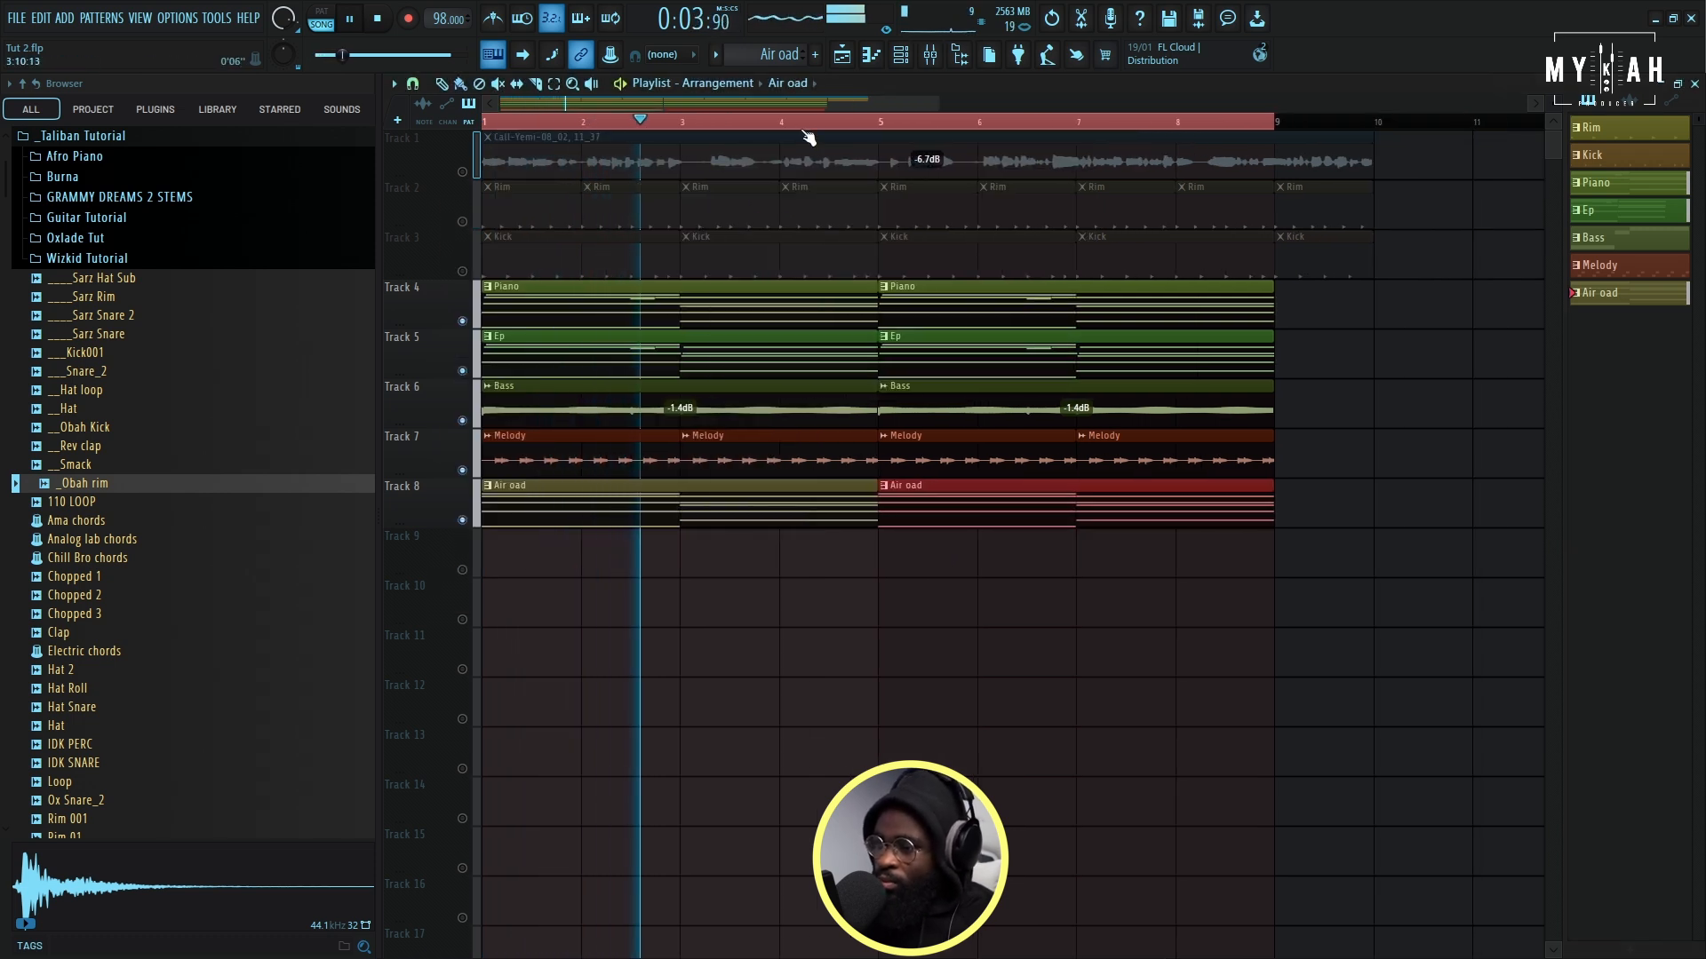
pyautogui.moveTo(939, 107); pyautogui.dragTo(853, 128)
pyautogui.scroll(-1, 853, 127)
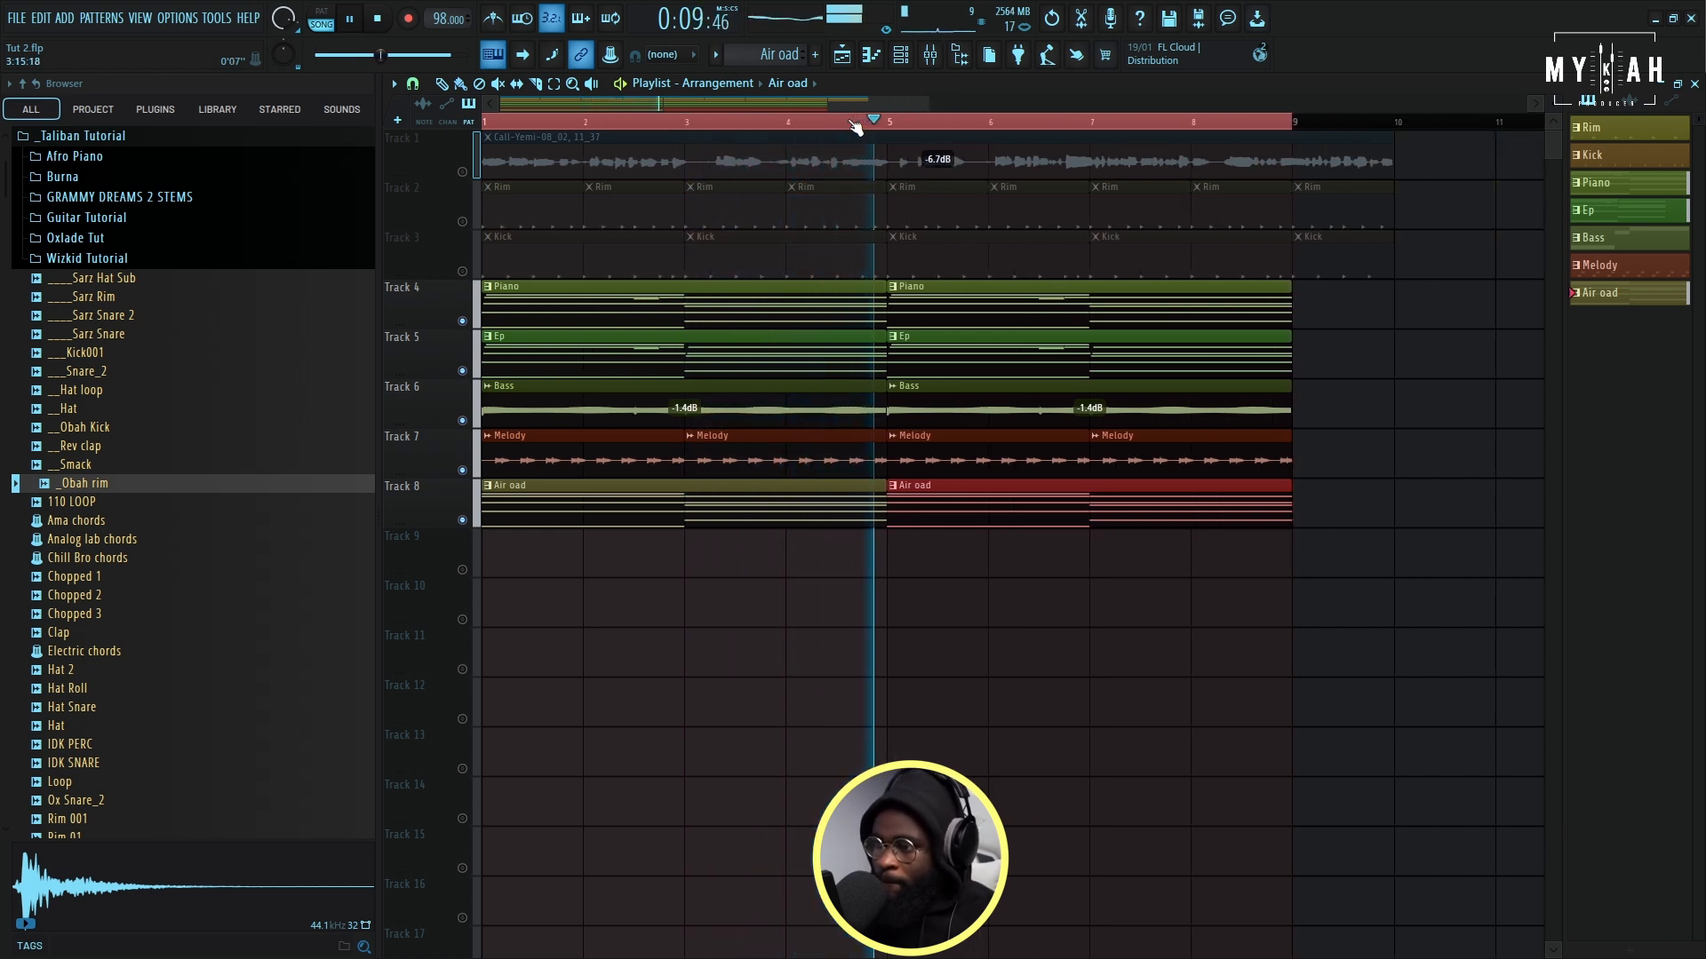
# - Save the project and restart playback with the Rim patterns on Track 2 unmuted
pyautogui.hotkey('ctrl', 's')
pyautogui.click(835, 616)
pyautogui.press('space')
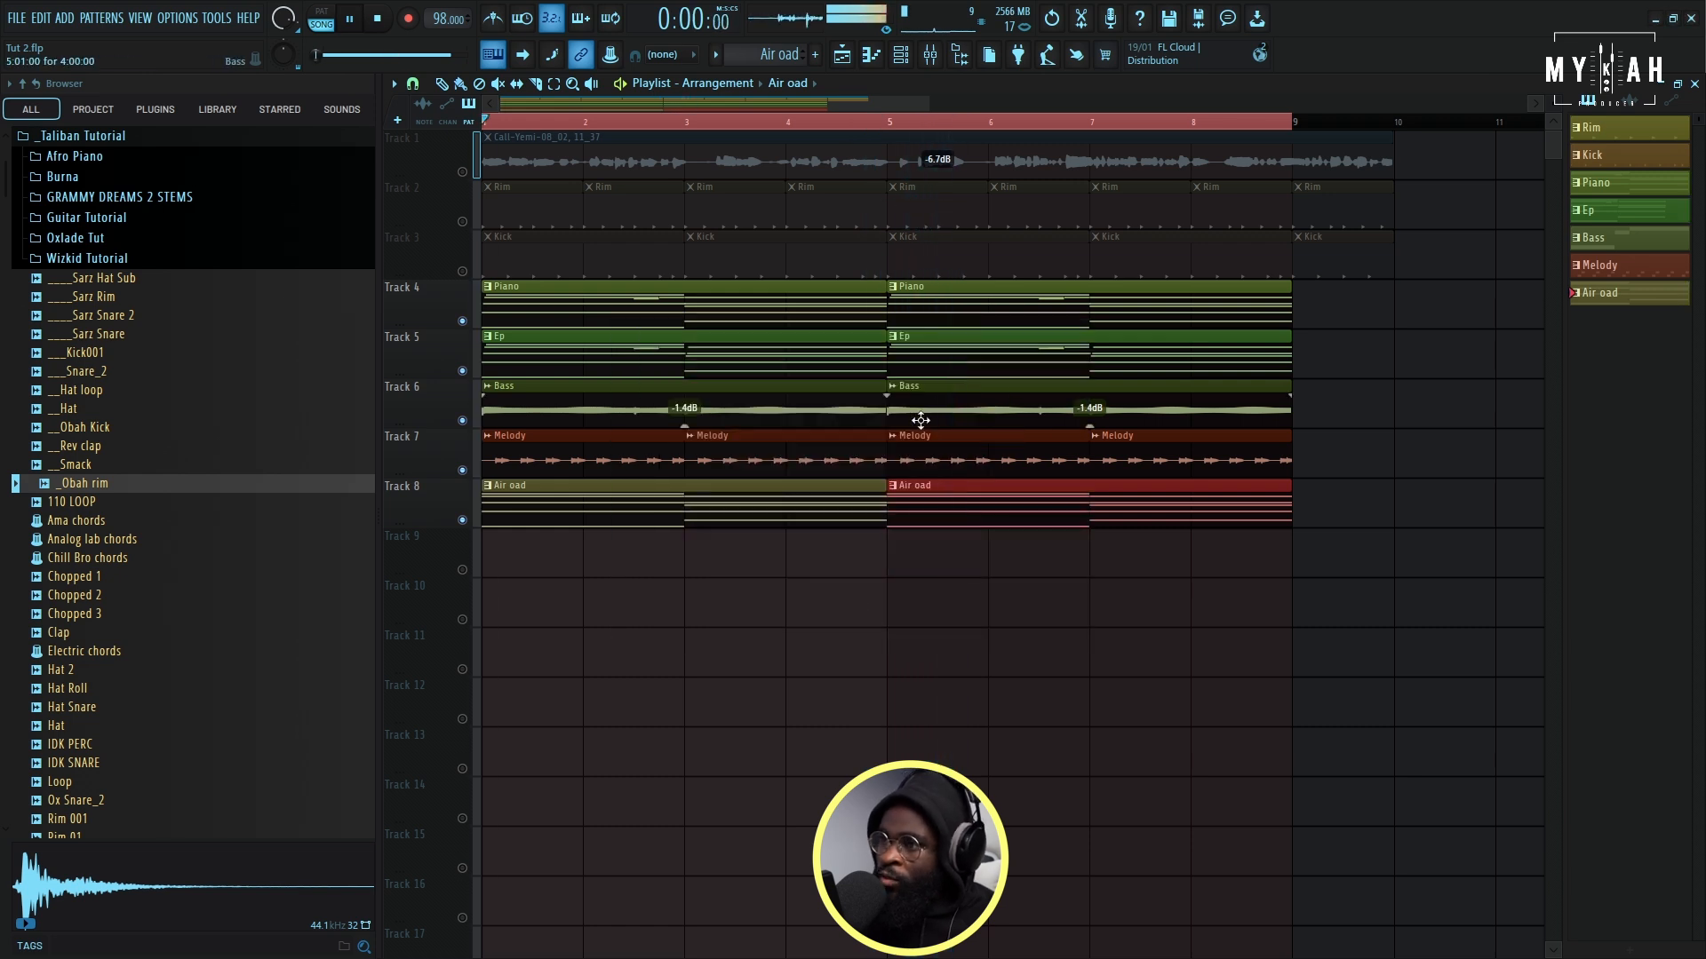
pyautogui.click(462, 222)
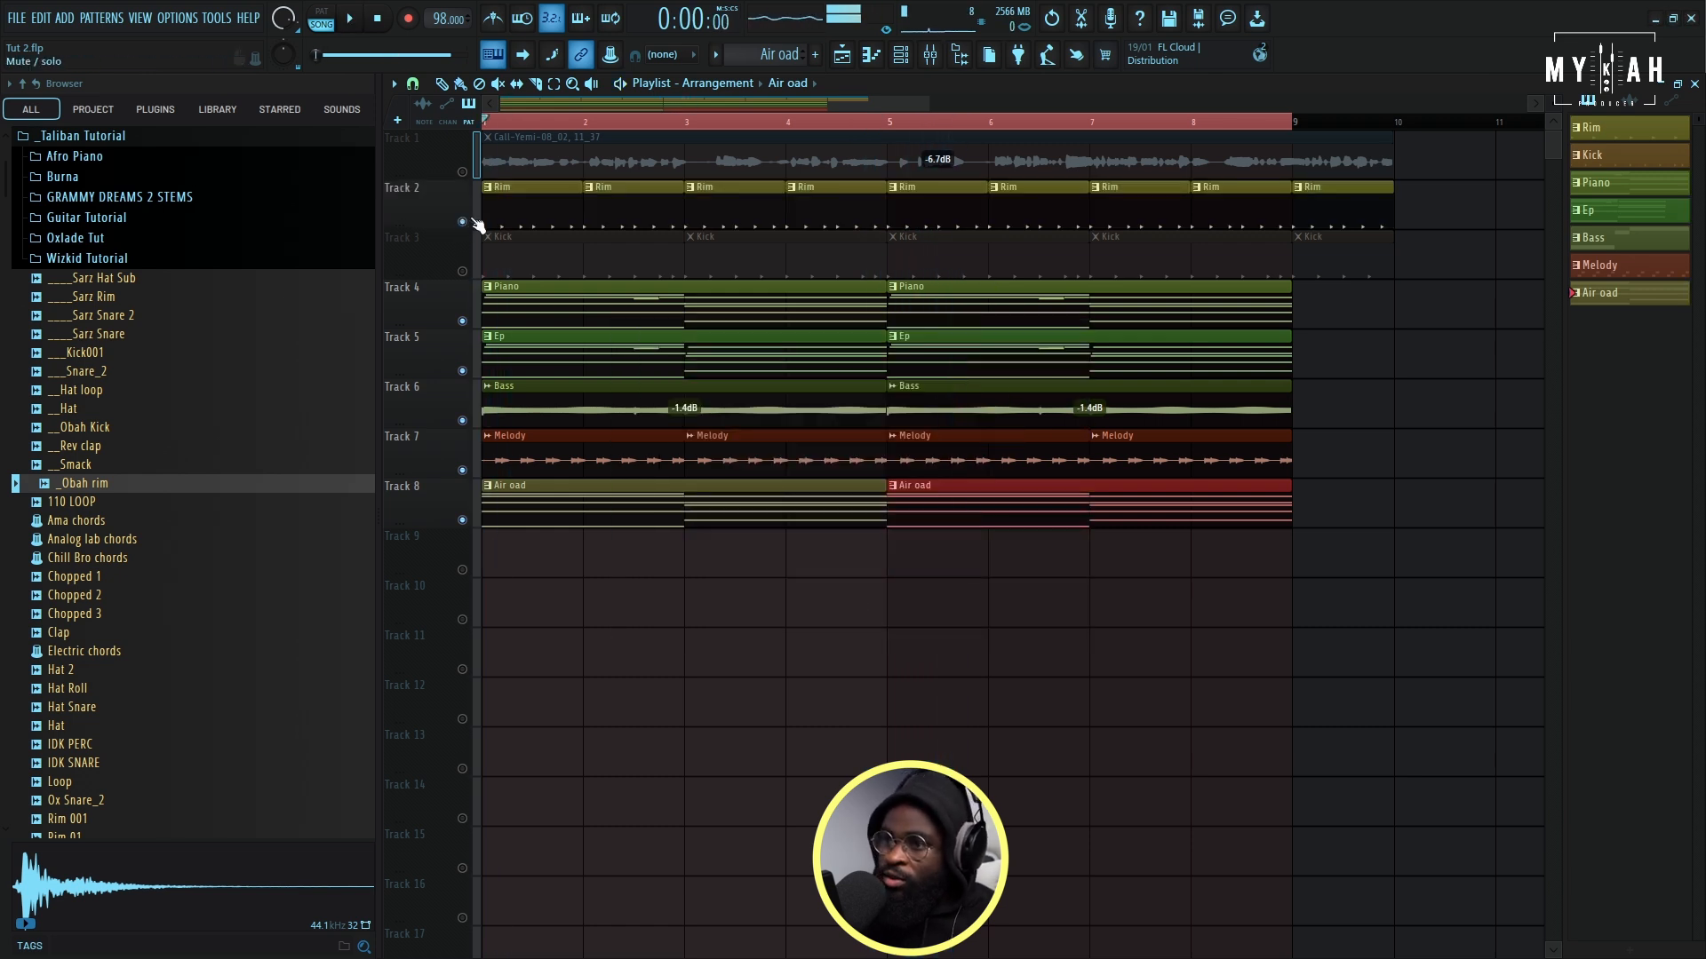
pyautogui.press('space')
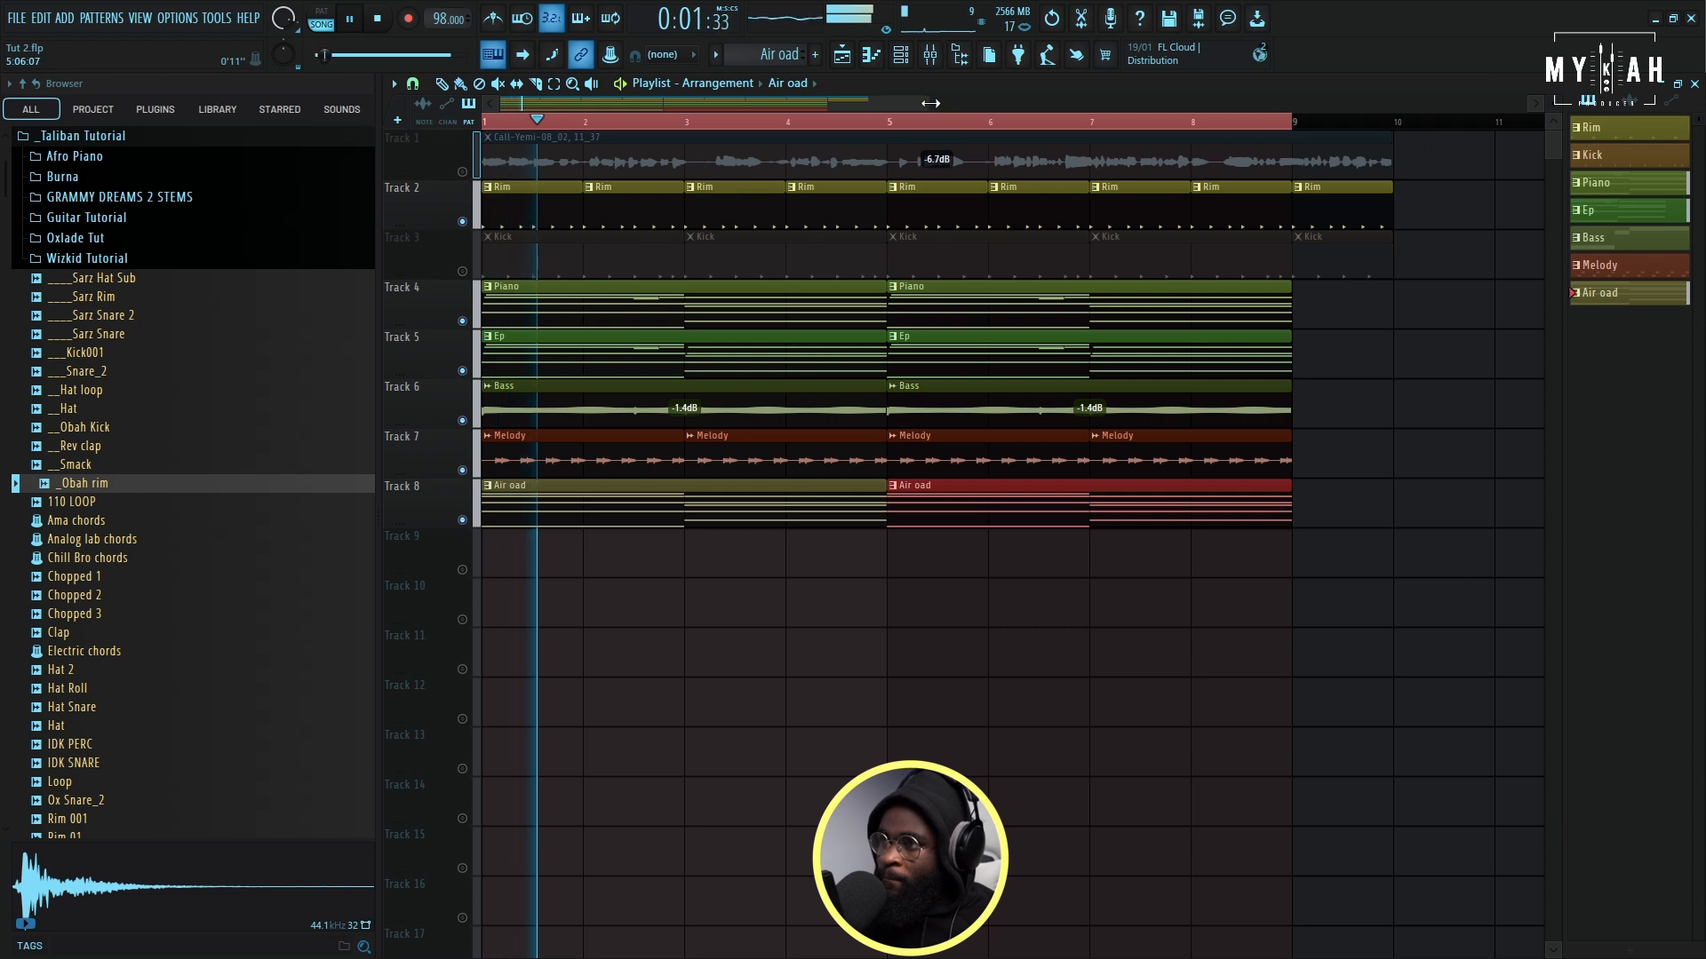
# - Add a Kontakt channel, load the GP02 Vocalise instrument D# Minor Phrase Menu, and return to the playlist
pyautogui.scroll(1, 887, 95)
pyautogui.click(901, 55)
pyautogui.click(648, 144)
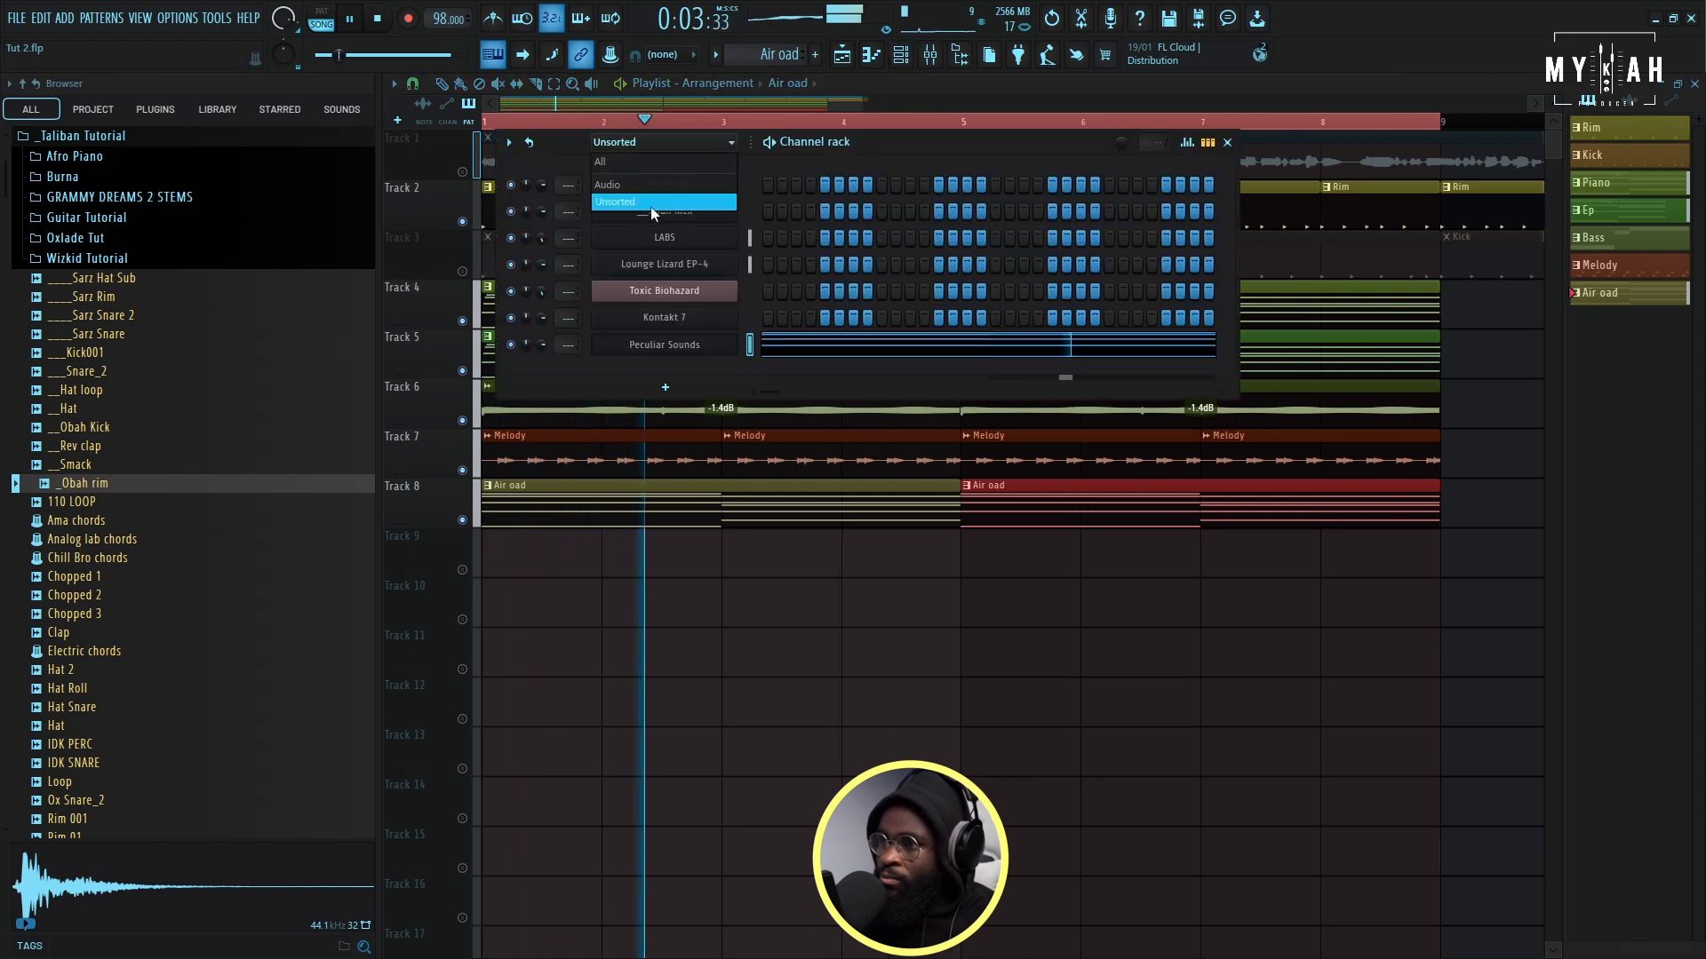
pyautogui.click(656, 200)
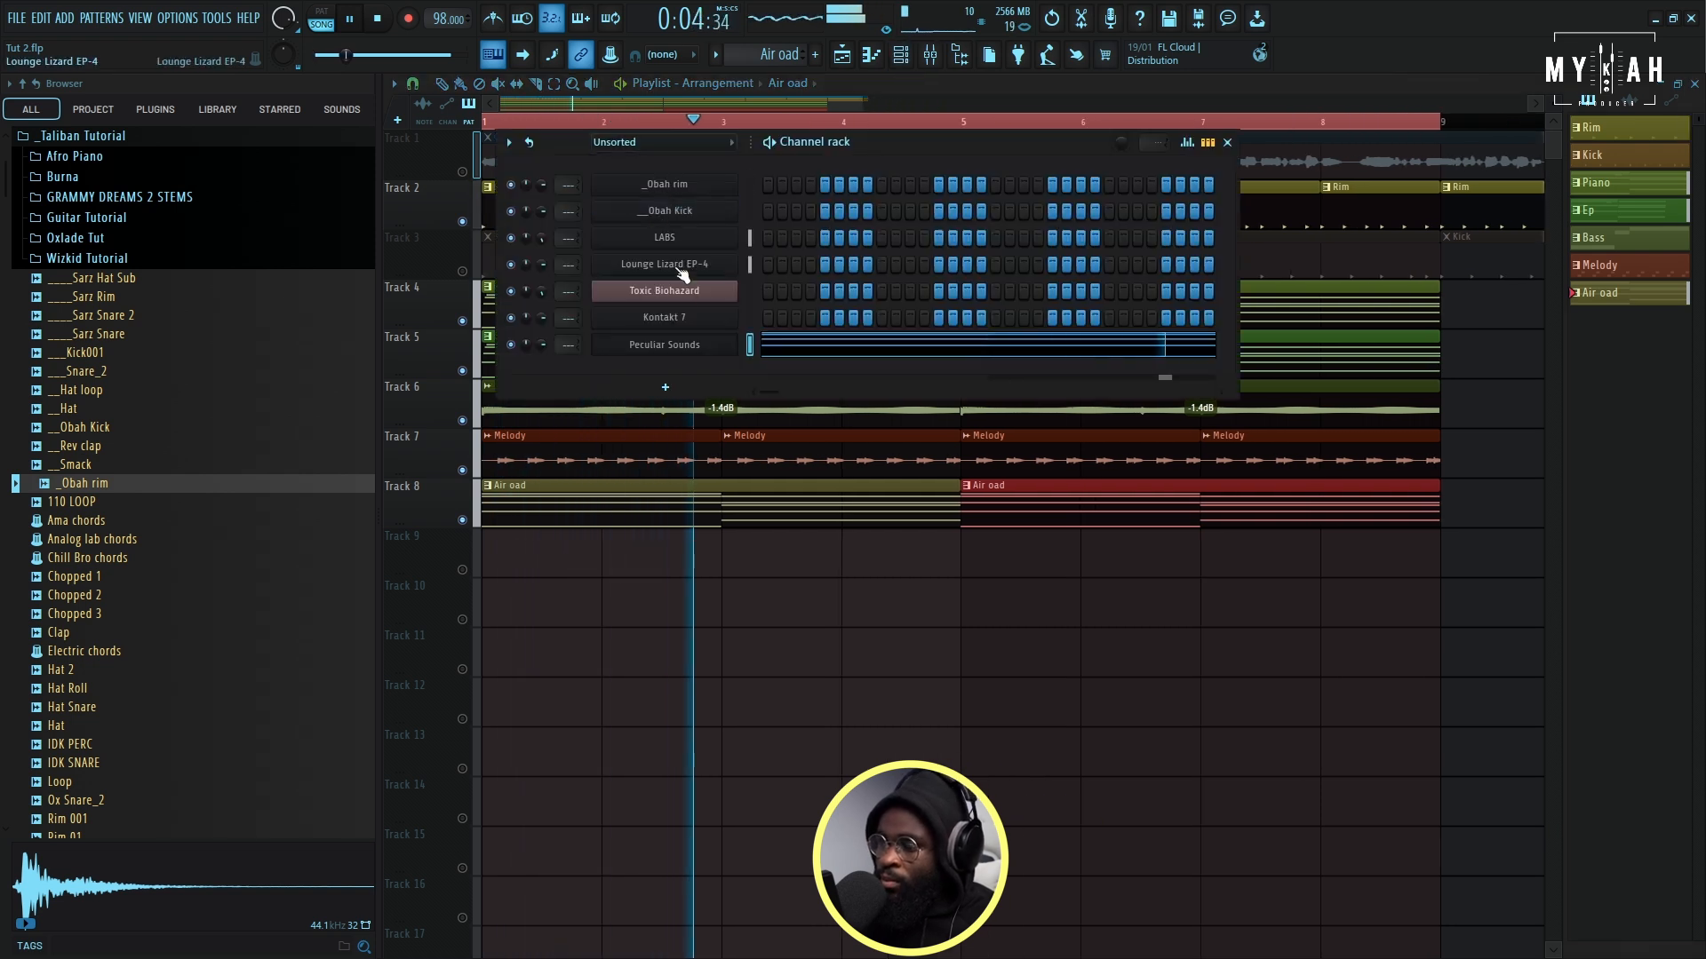
pyautogui.click(691, 391)
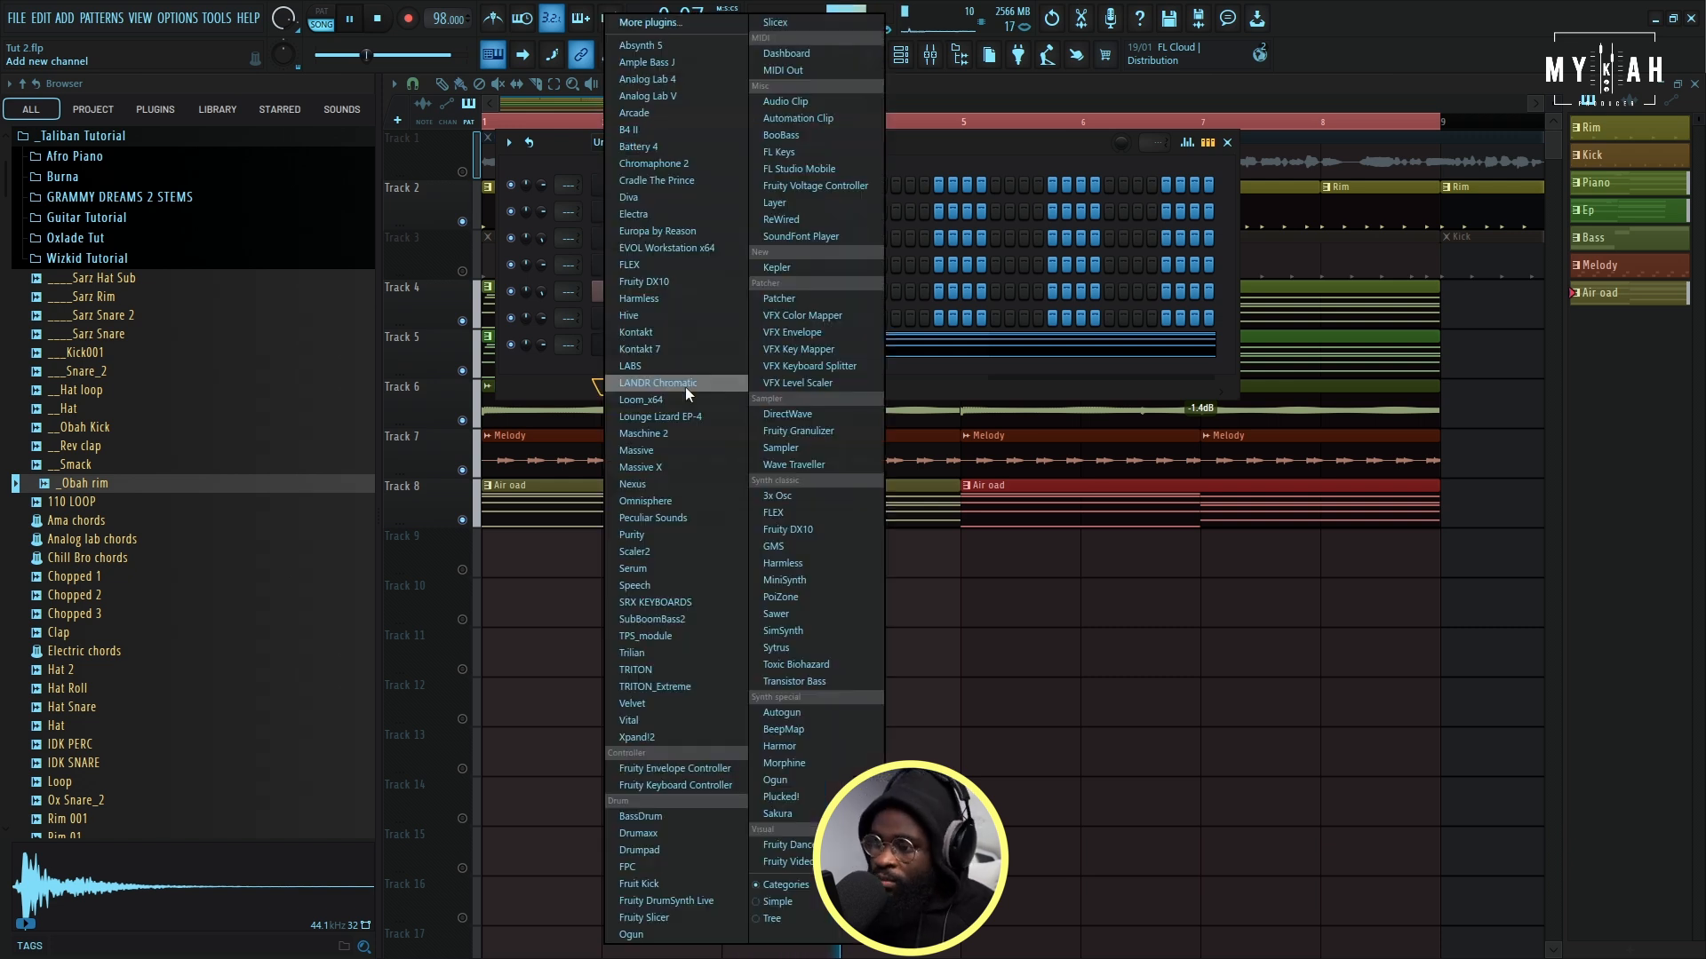
pyautogui.click(685, 335)
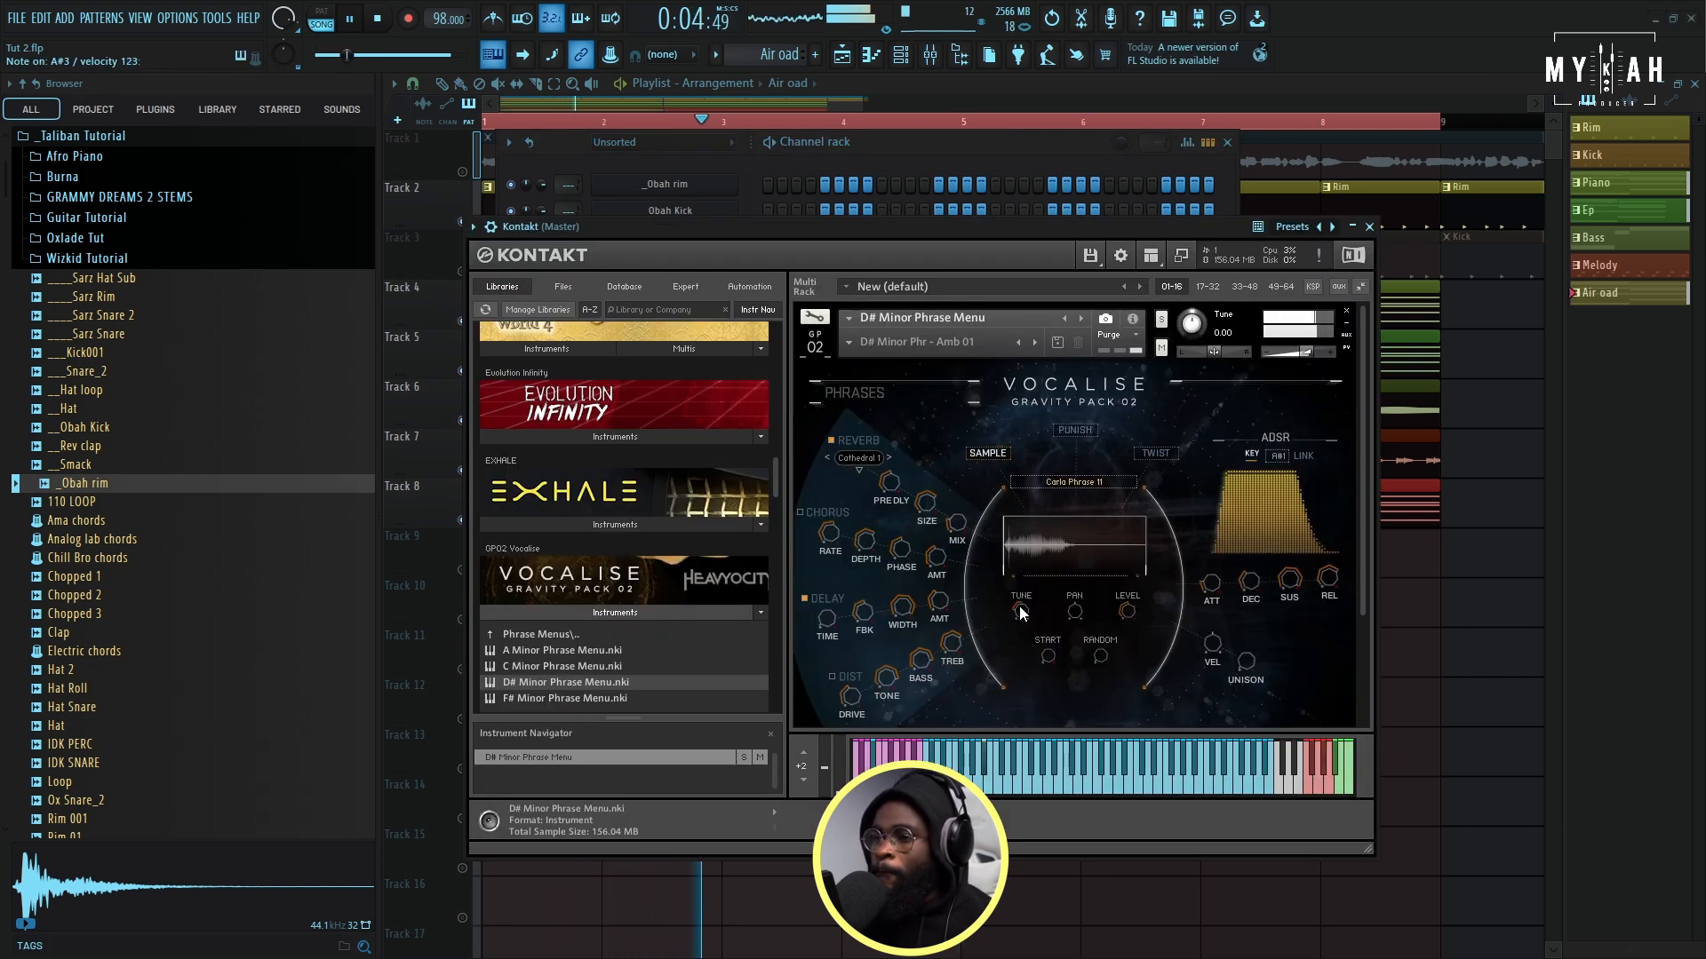
pyautogui.click(851, 56)
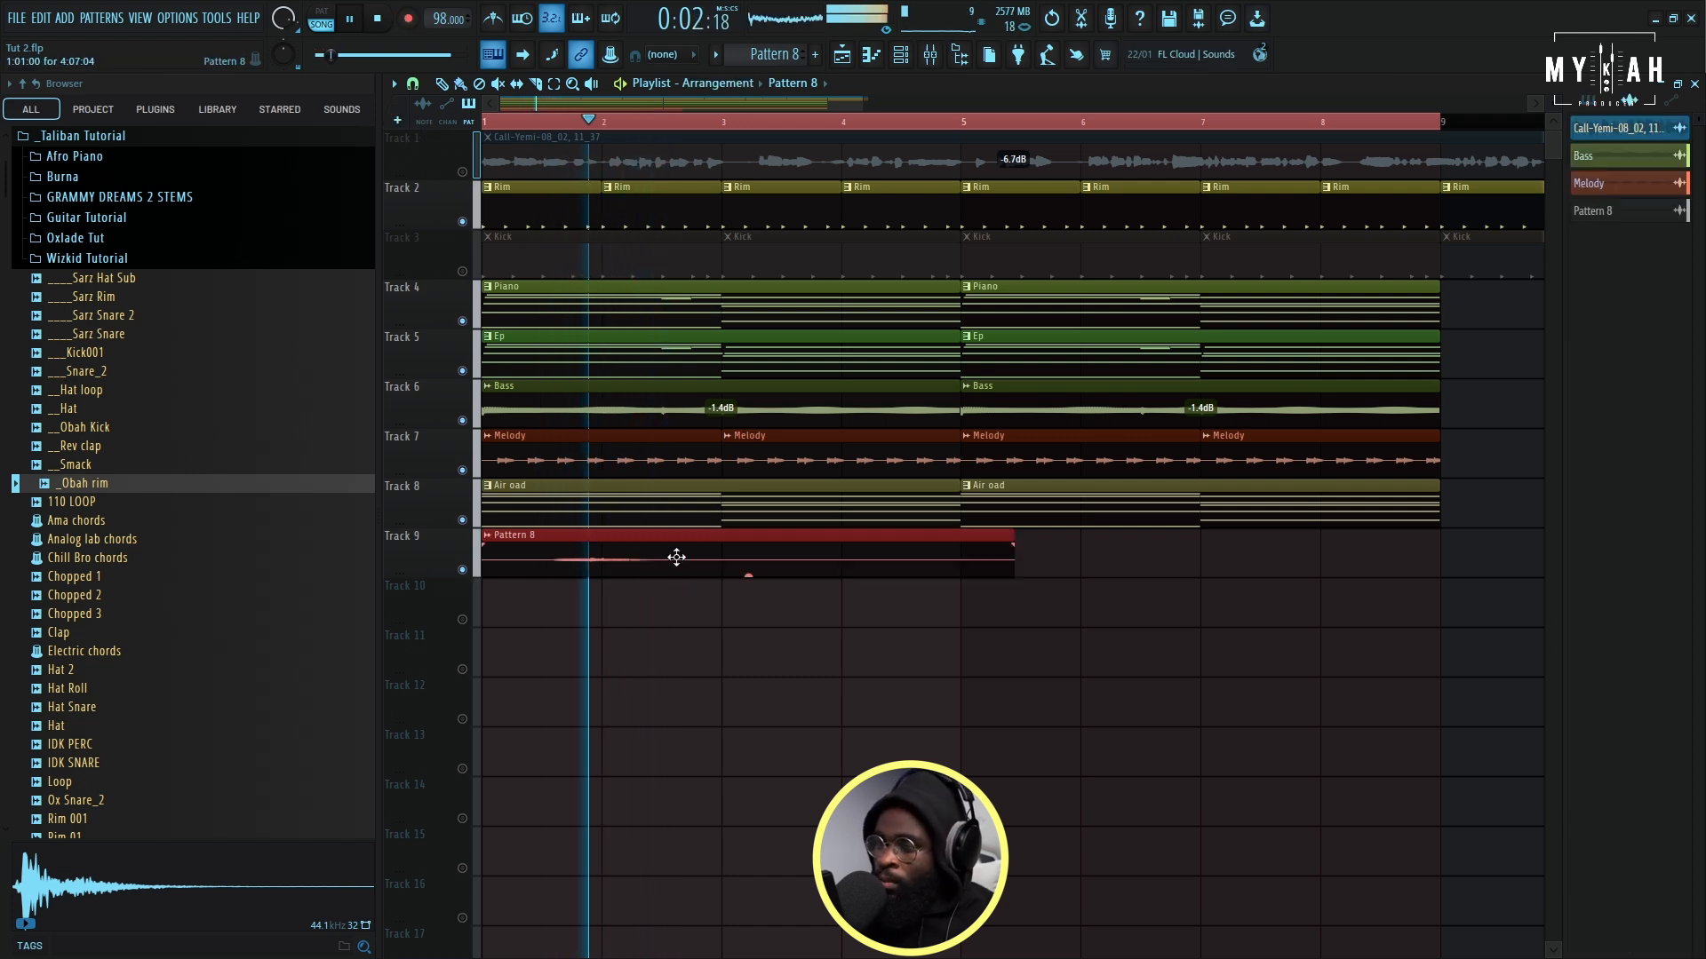
# - Set the fade-out of the Pattern 8 audio clip to 78% and route the clip to mixer track 5
pyautogui.doubleClick(704, 553)
pyautogui.press('space')
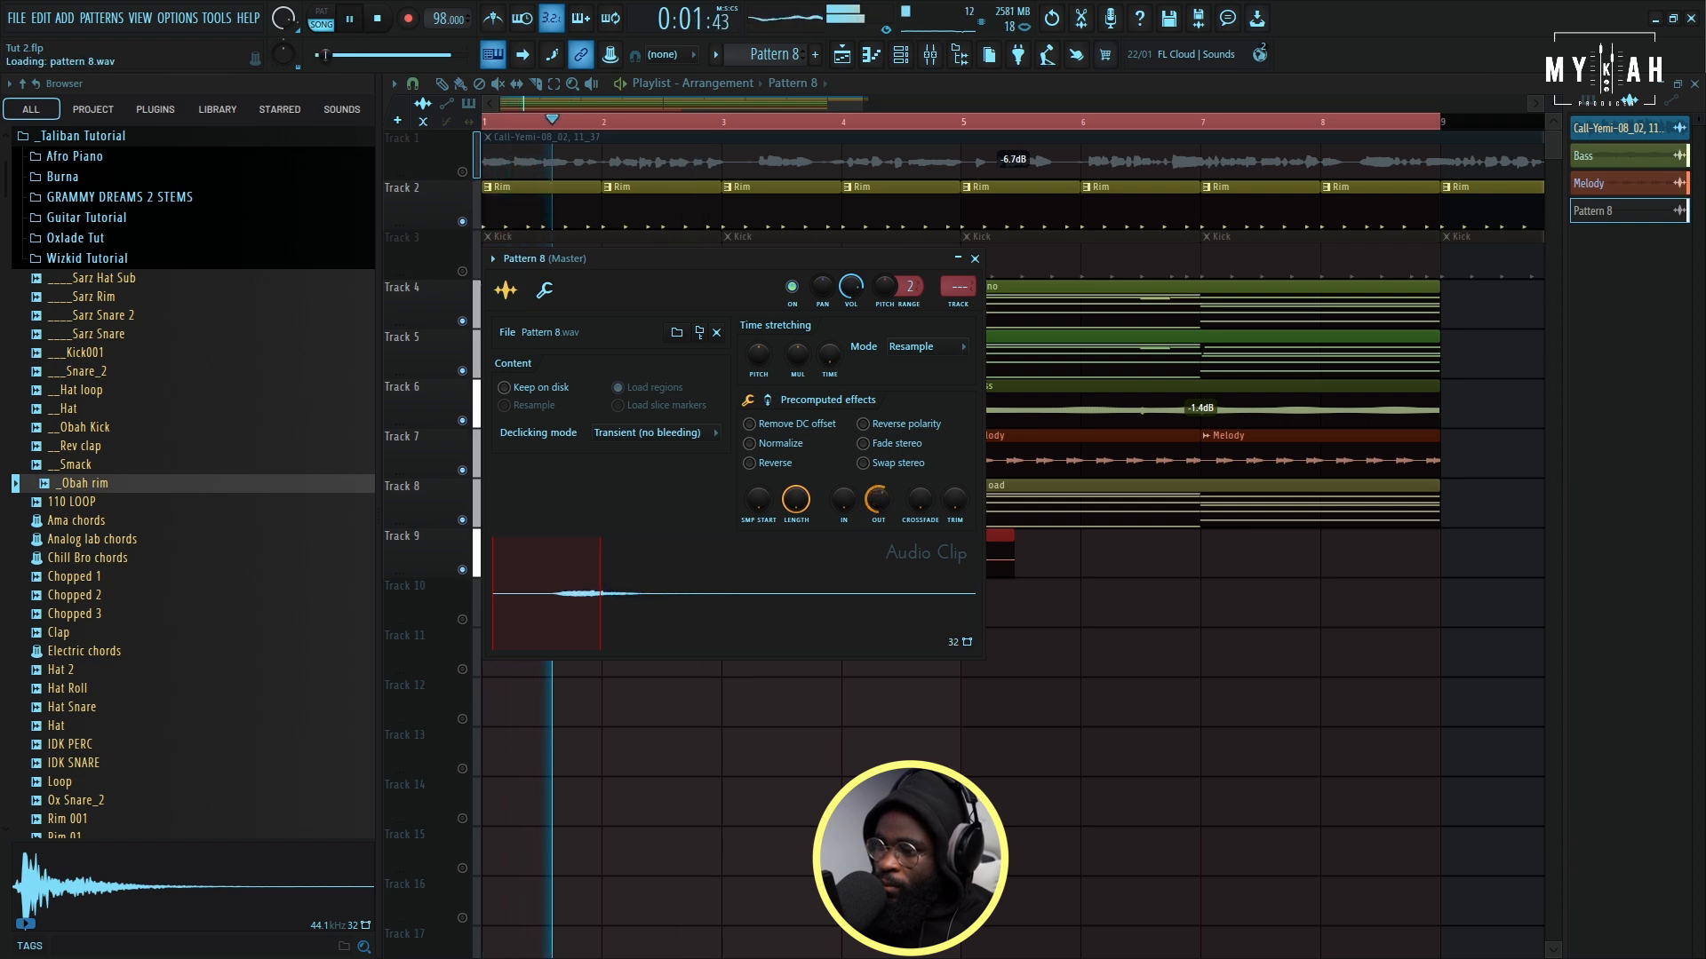
pyautogui.moveTo(878, 501); pyautogui.dragTo(882, 509)
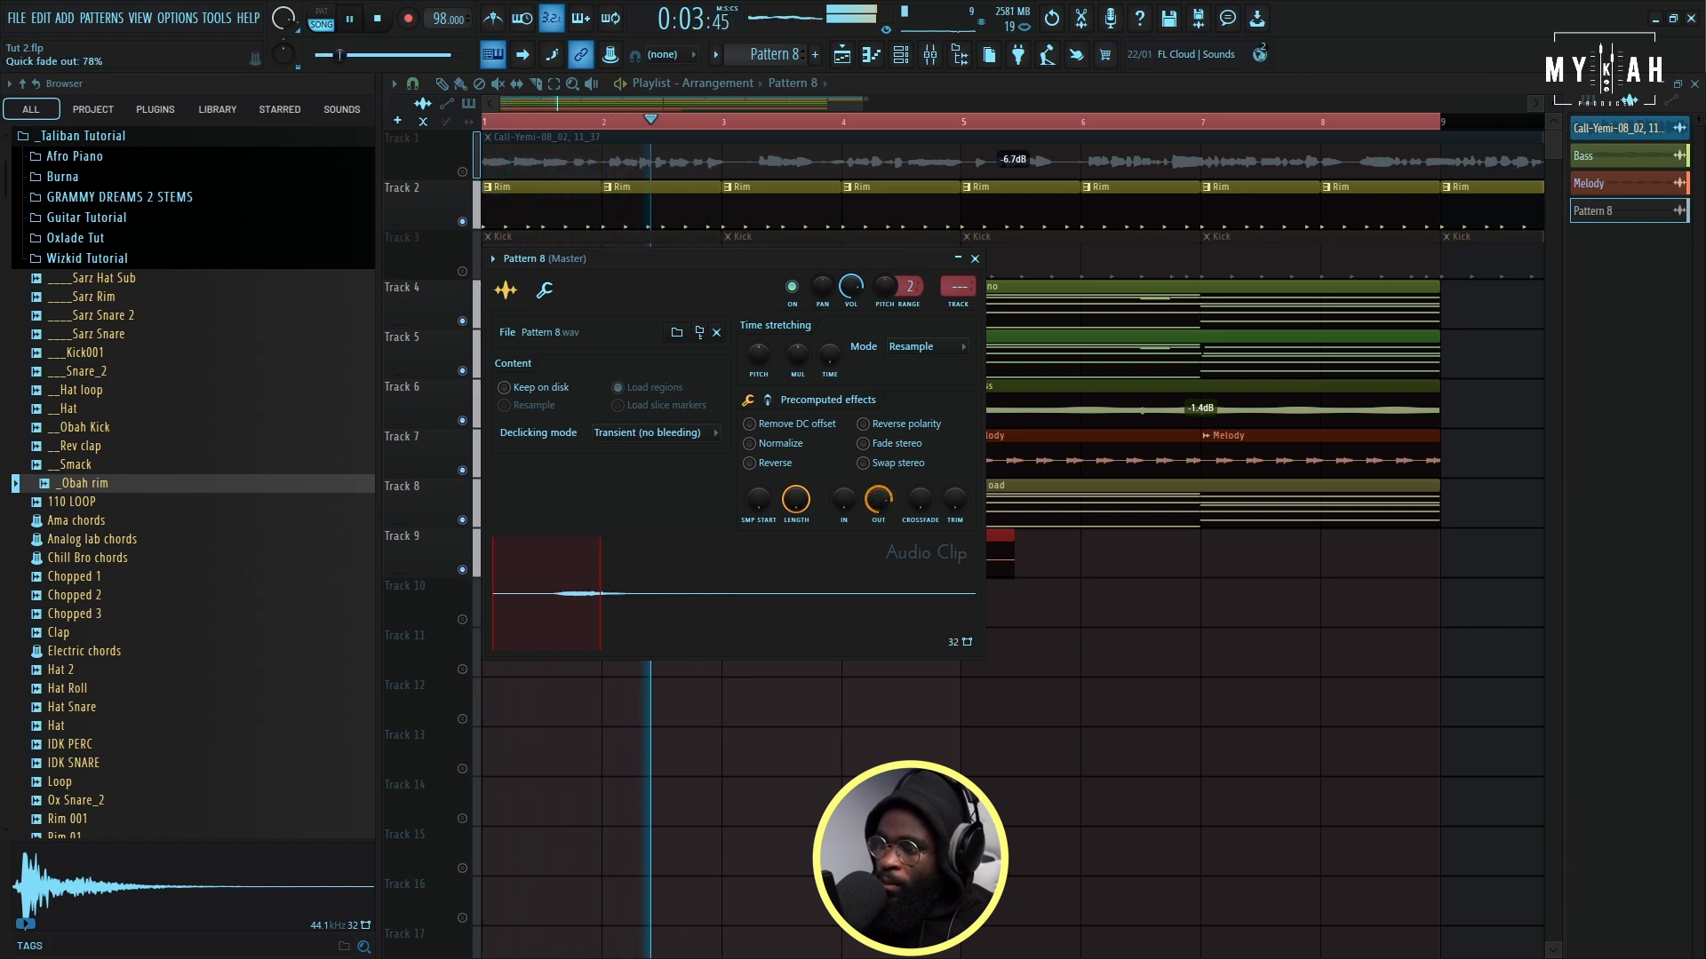
pyautogui.press('space')
pyautogui.press('space')
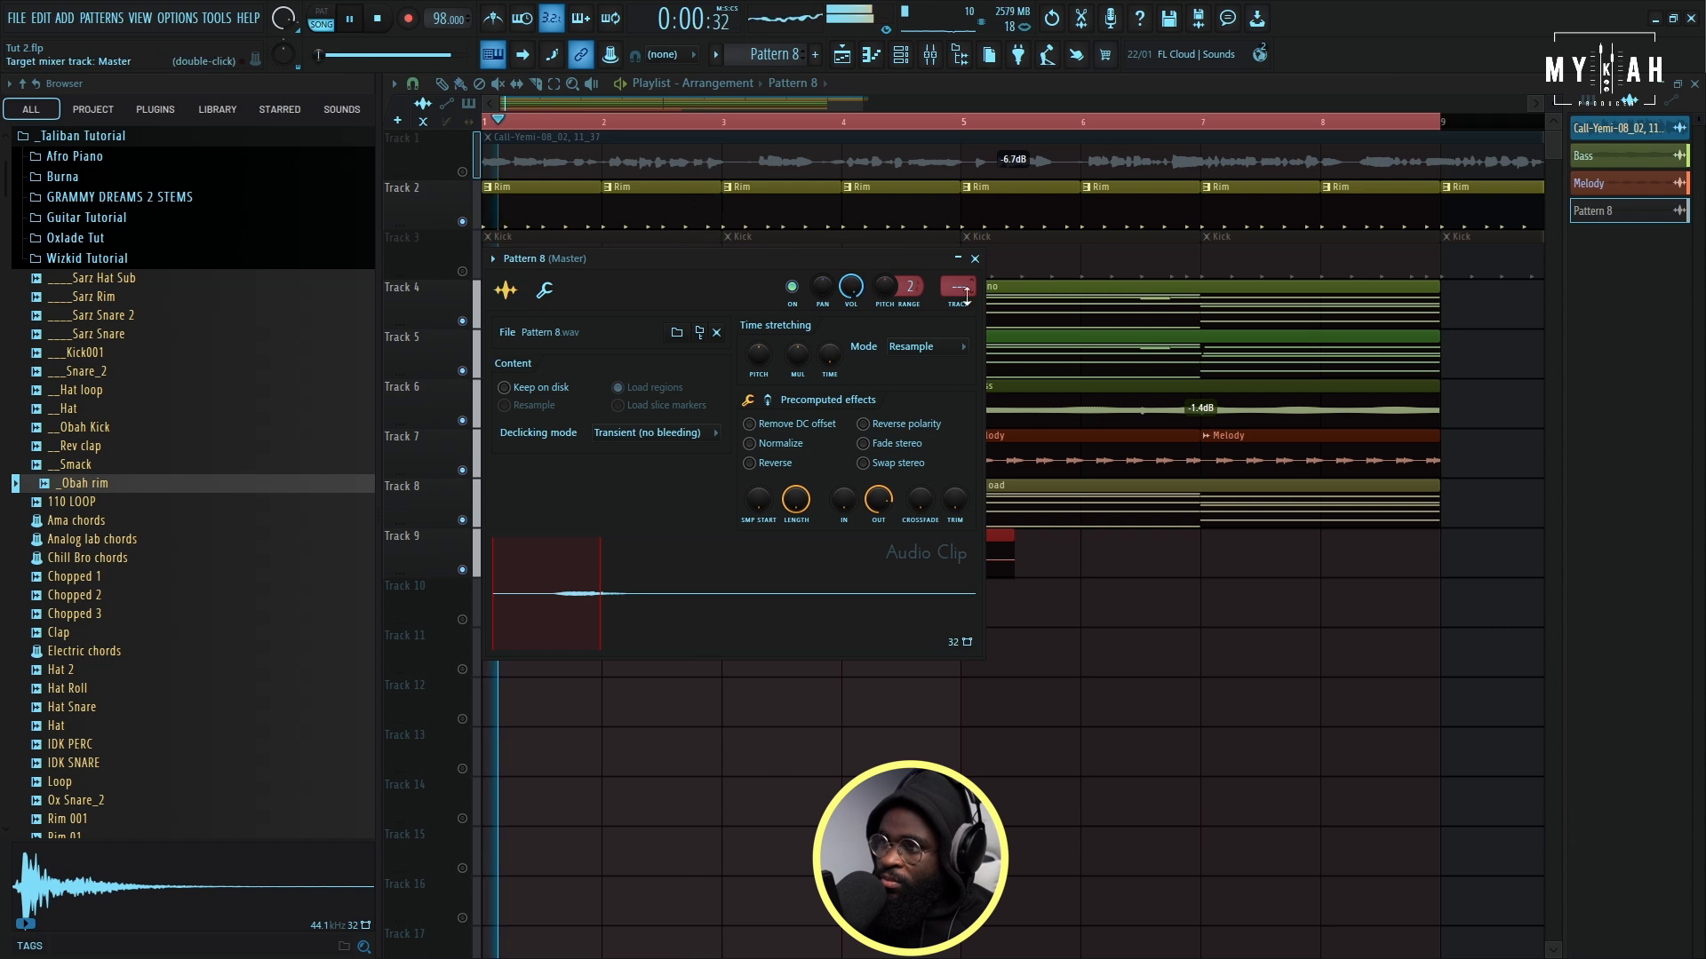
pyautogui.click(968, 304)
pyautogui.click(853, 56)
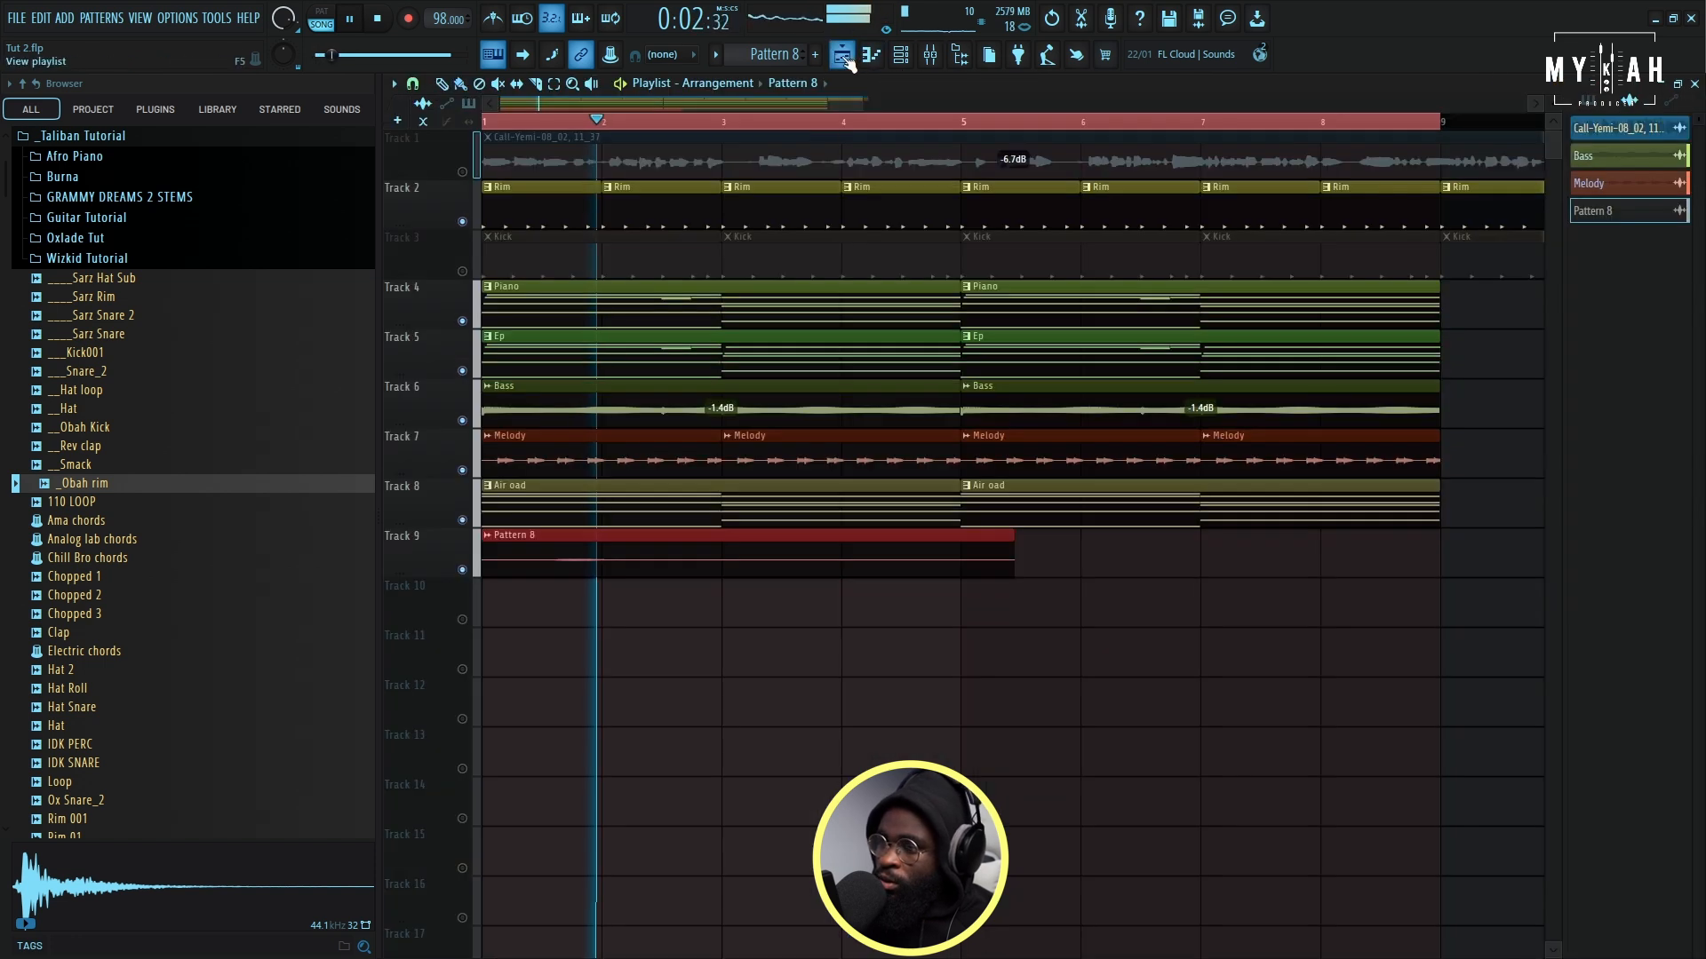
# - Unmute the vocal track, cut the Pattern 8 clip at bar 3, delete the remainder and duplicate the two-bar clip to bar 5
pyautogui.click(462, 171)
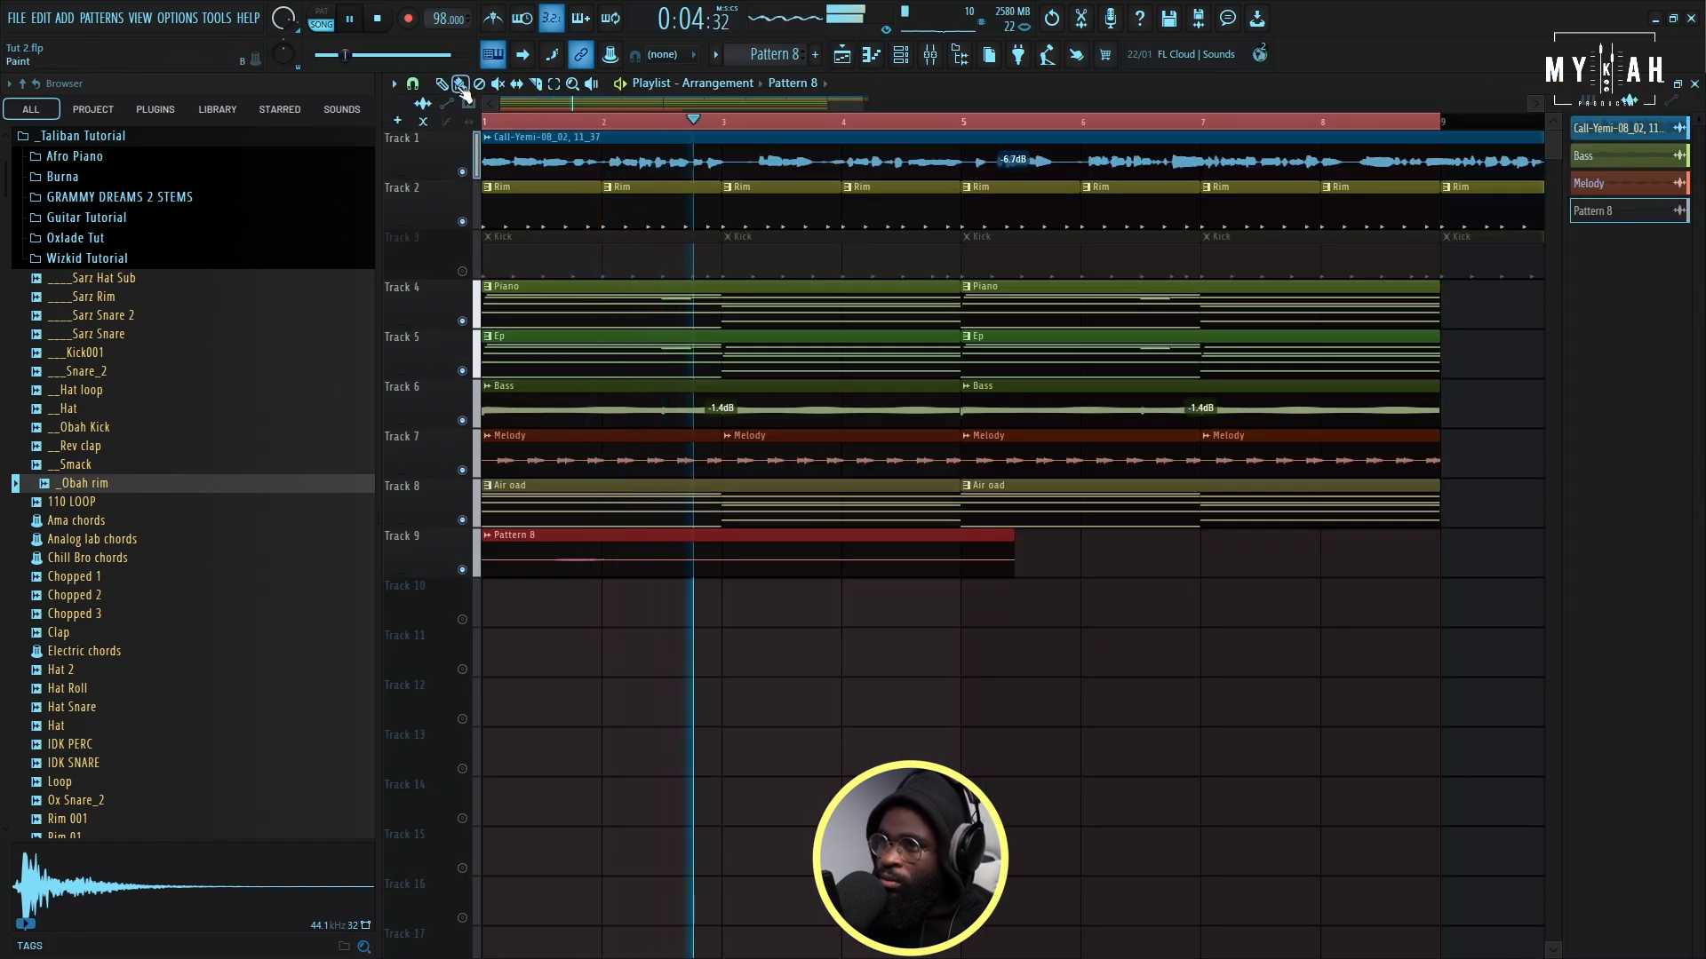
pyautogui.click(733, 556)
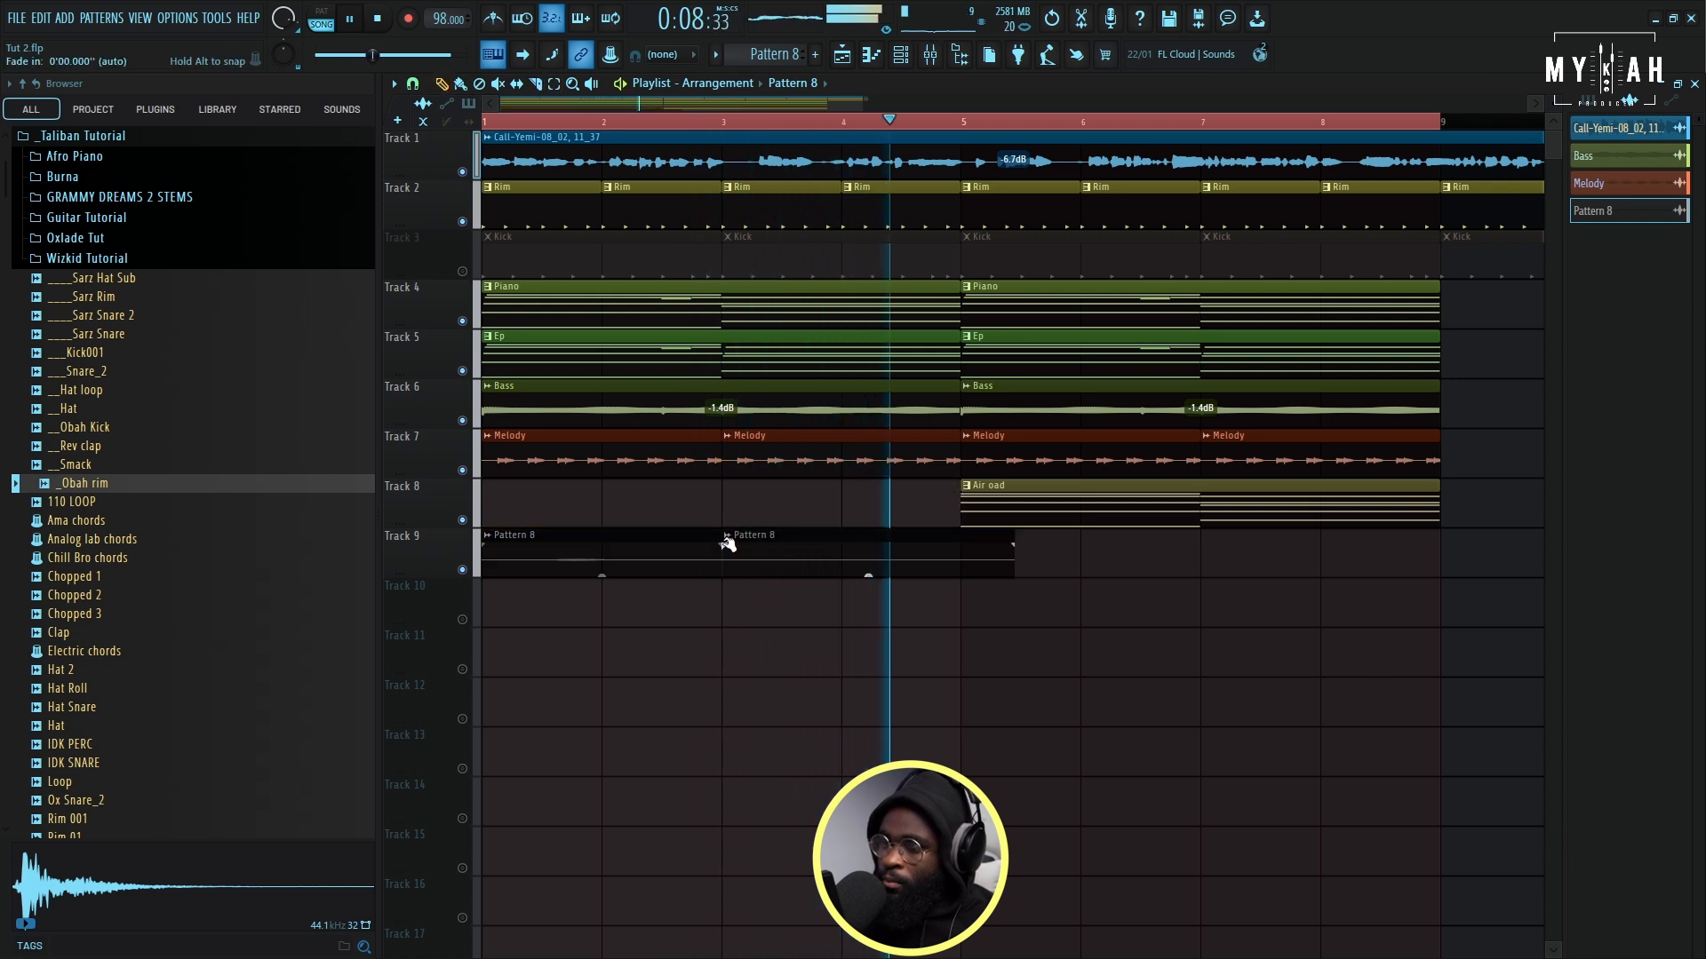
pyautogui.rightClick(809, 569)
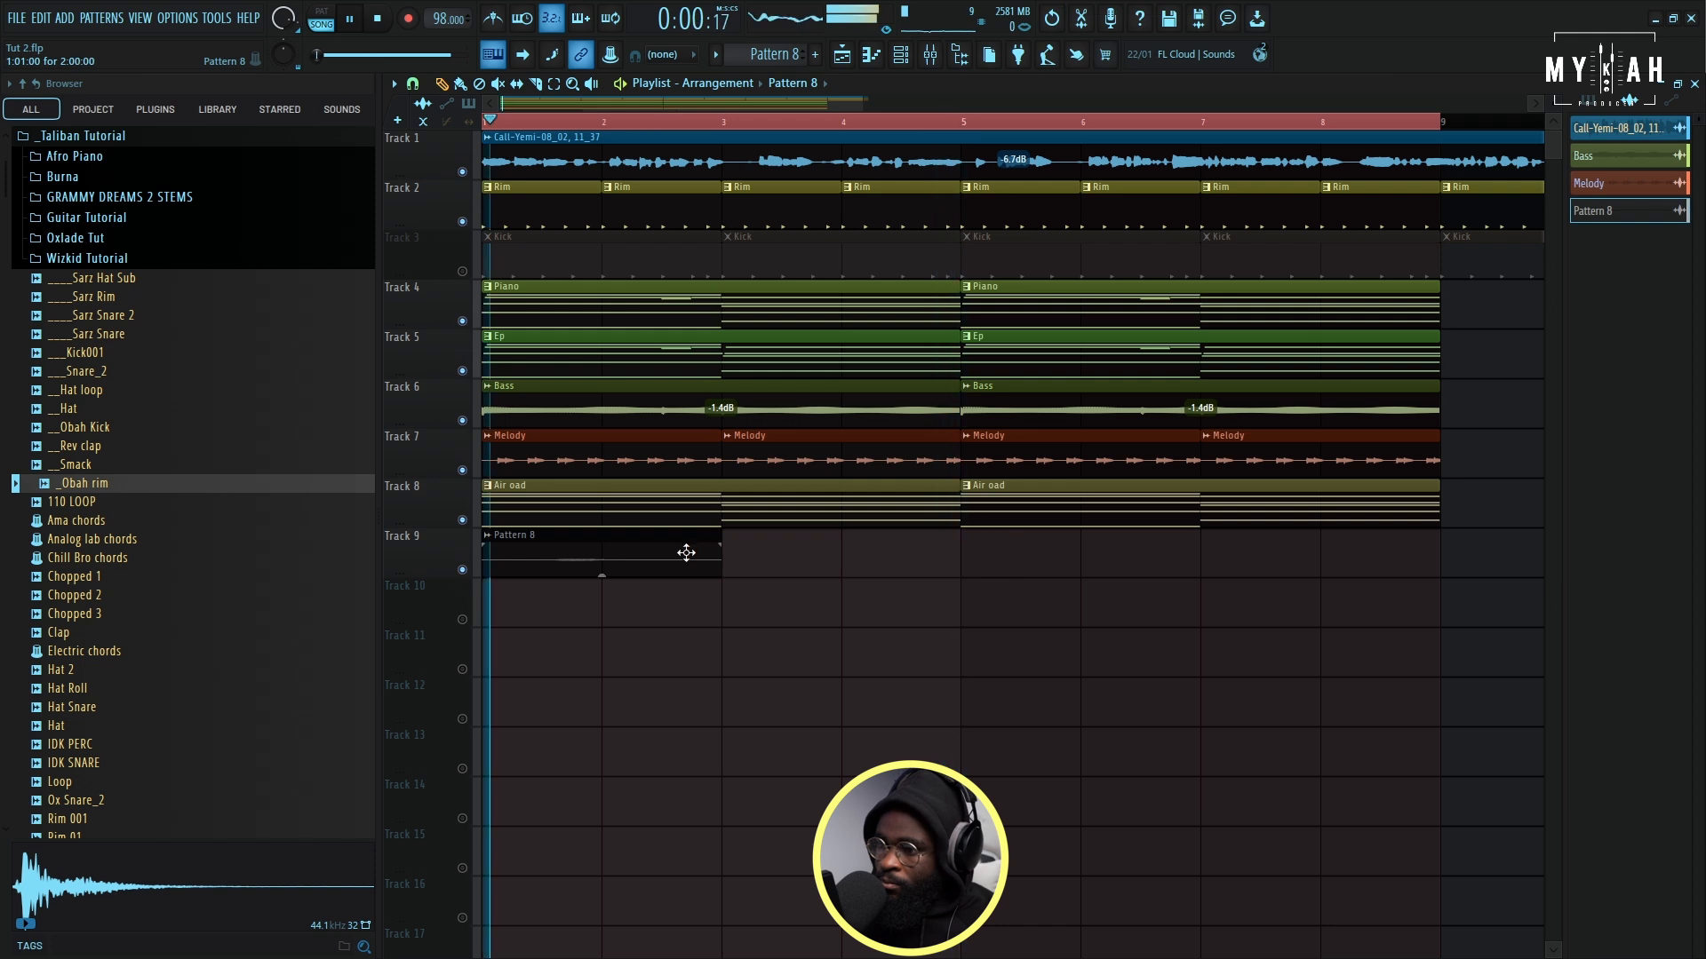
pyautogui.click(957, 559)
# - Load the VOCAL SAMPLE PRESET mixer state onto the Pattern 8 mixer track
pyautogui.click(901, 55)
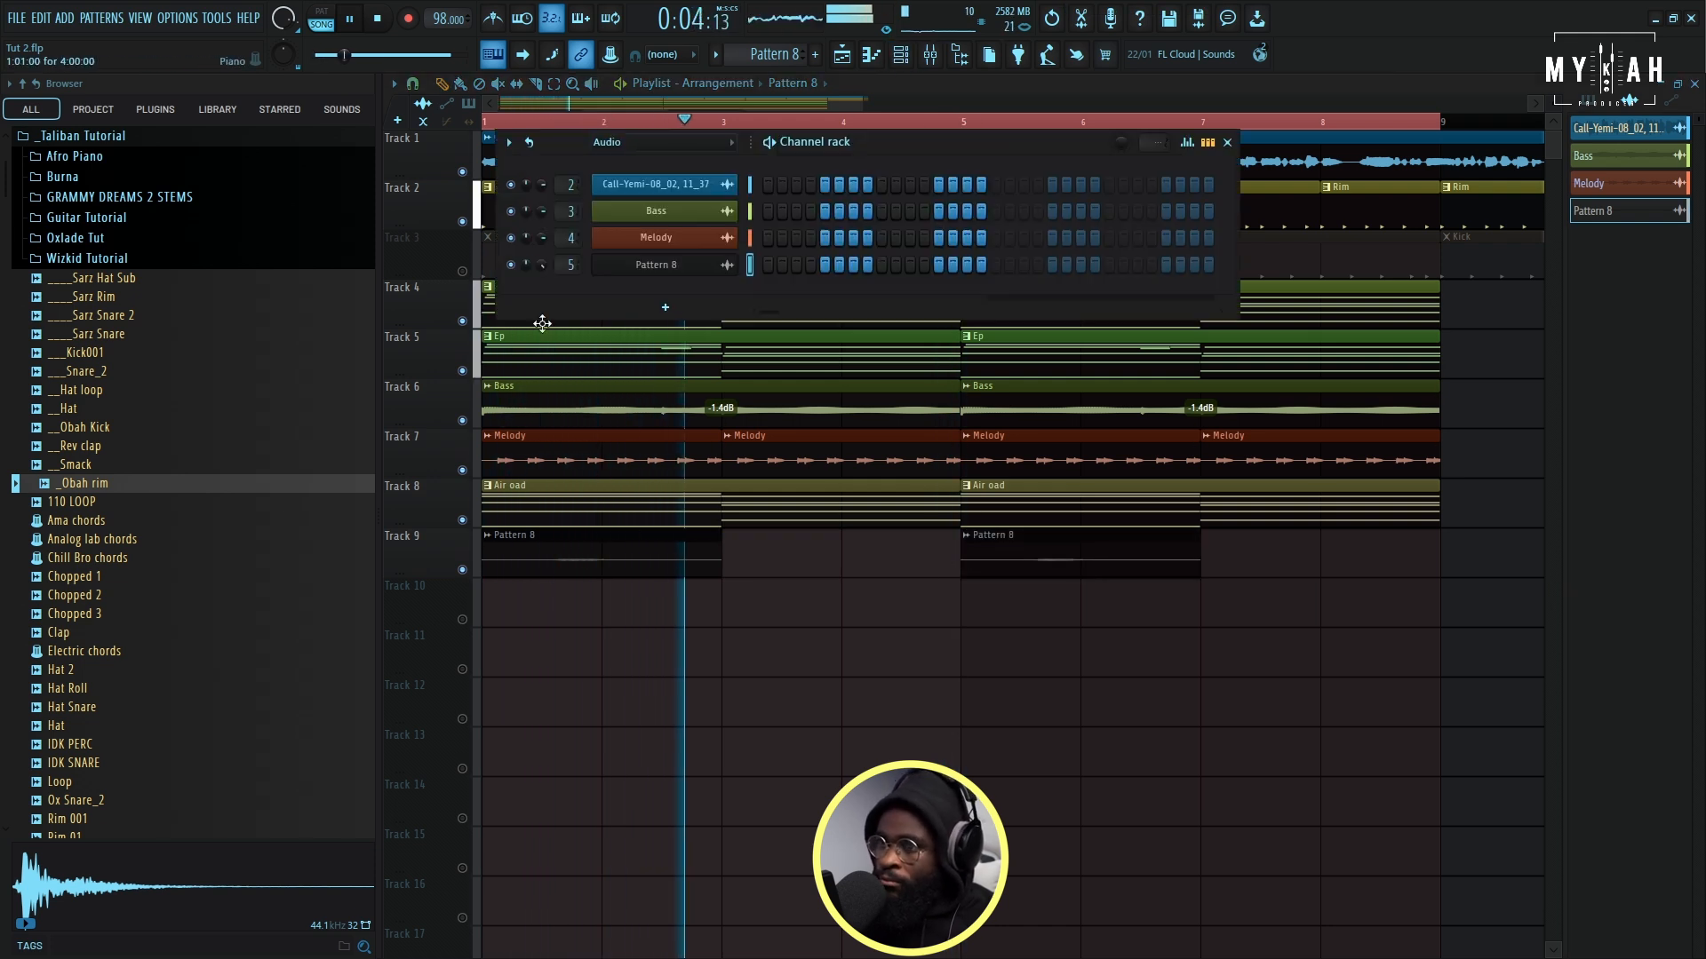
pyautogui.press('F6')
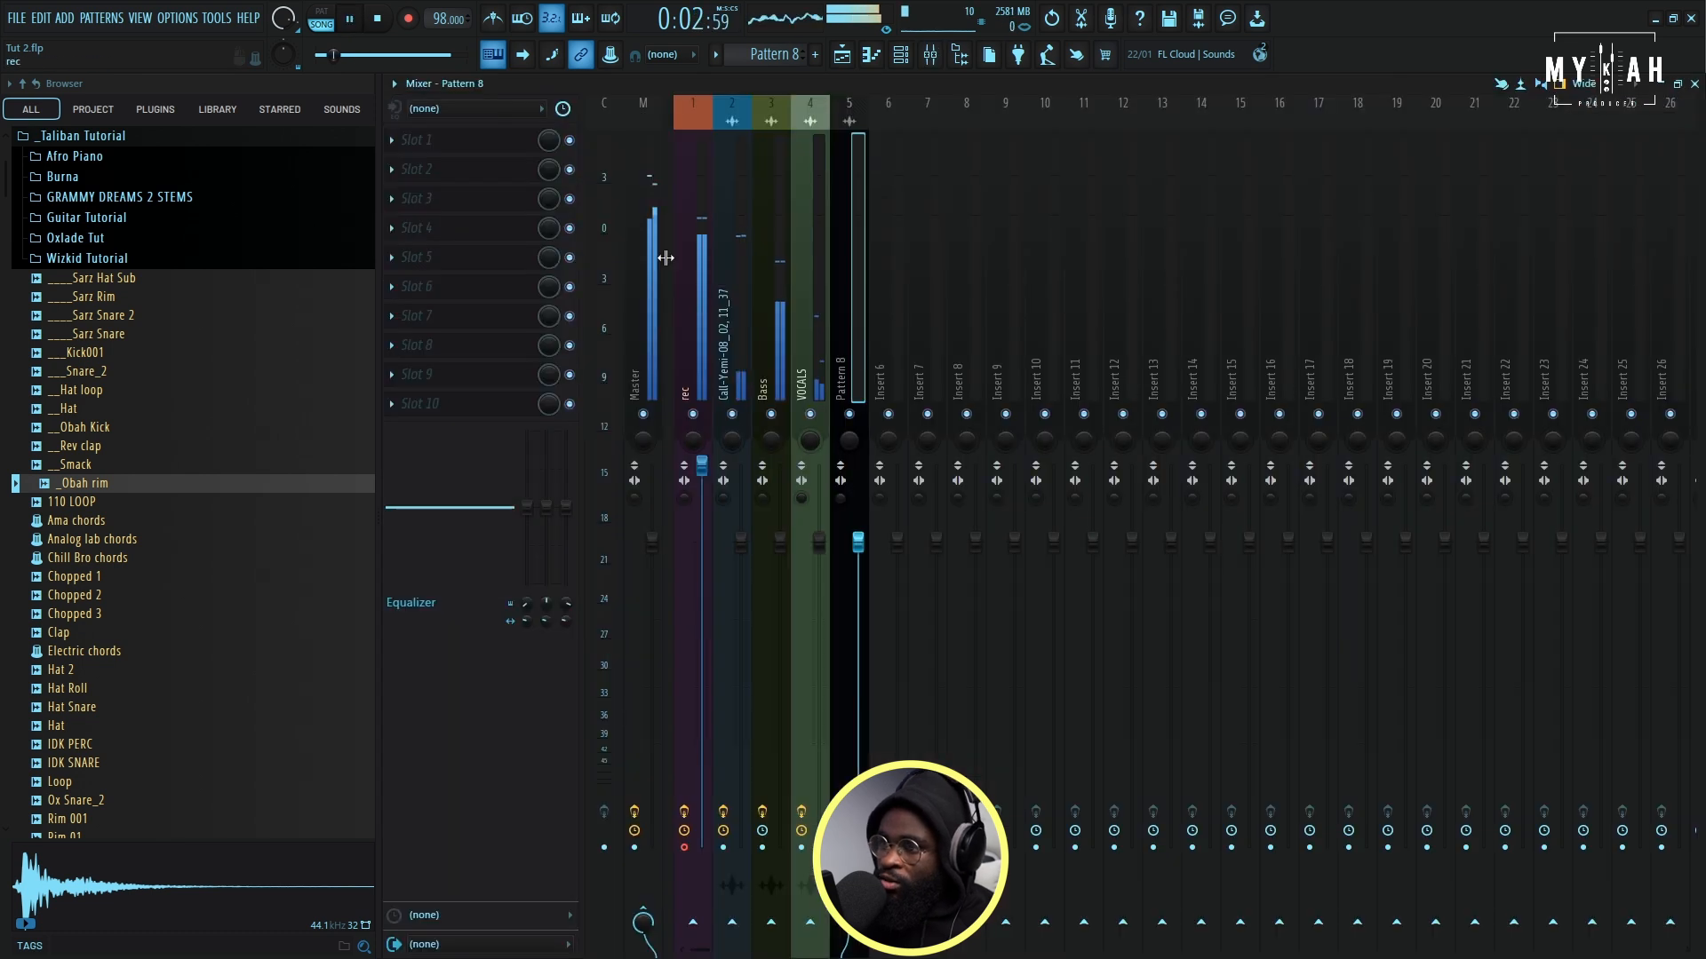
pyautogui.click(393, 84)
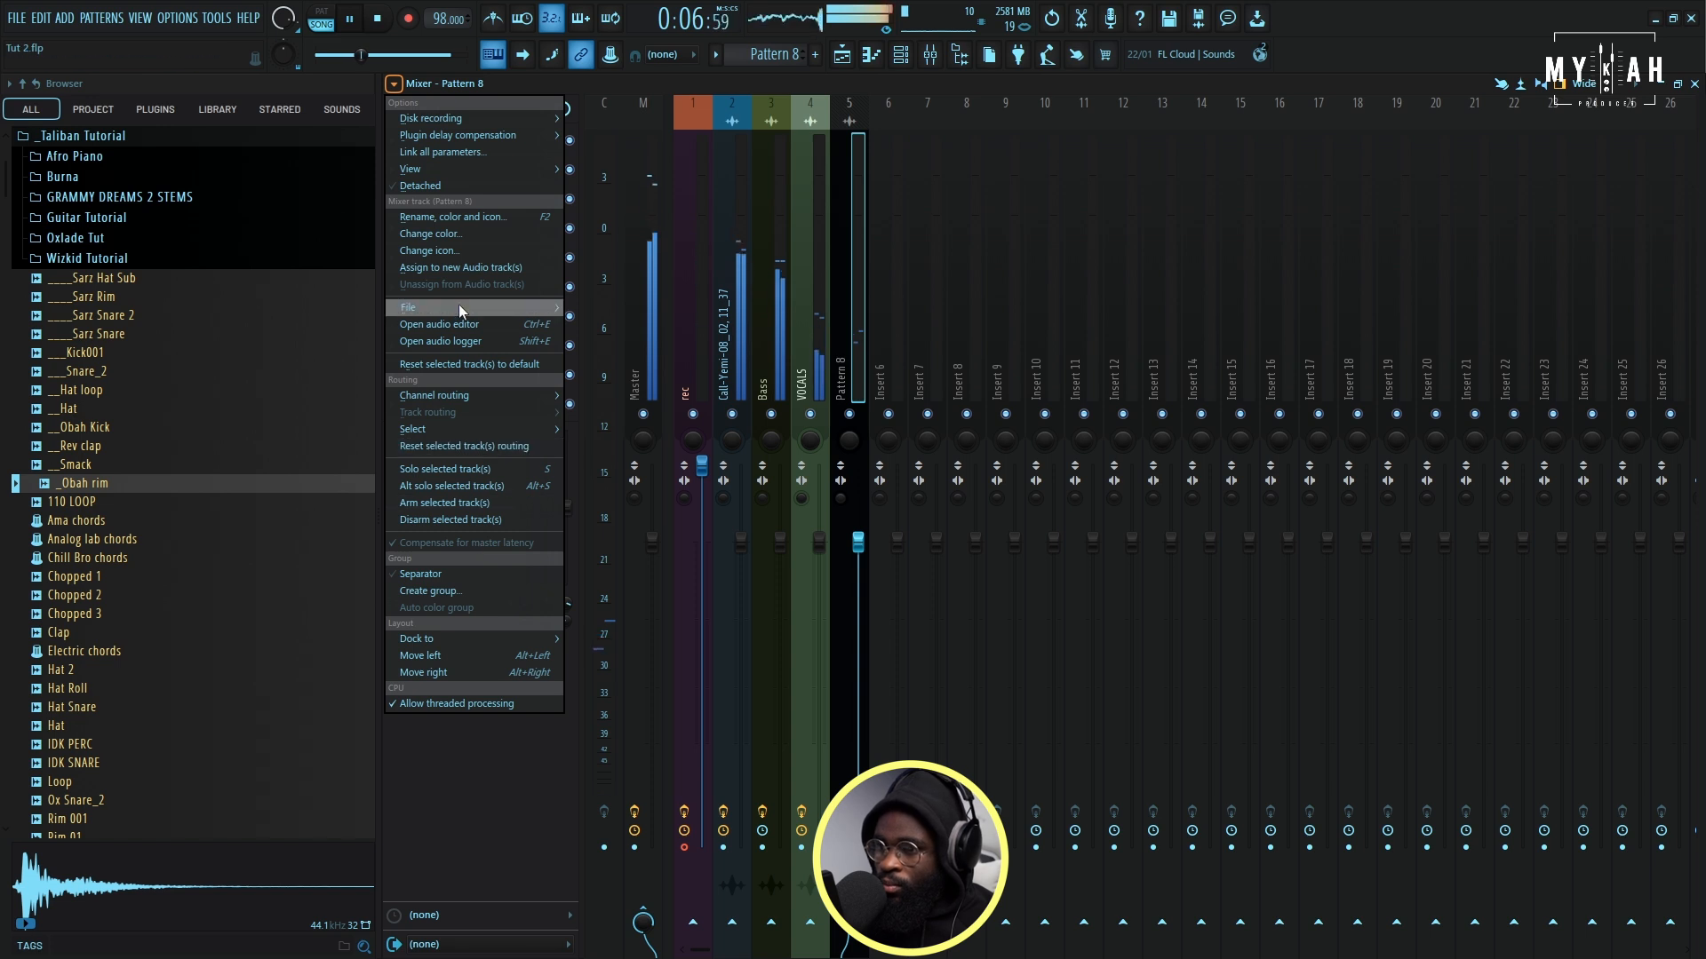
pyautogui.moveTo(458, 304)
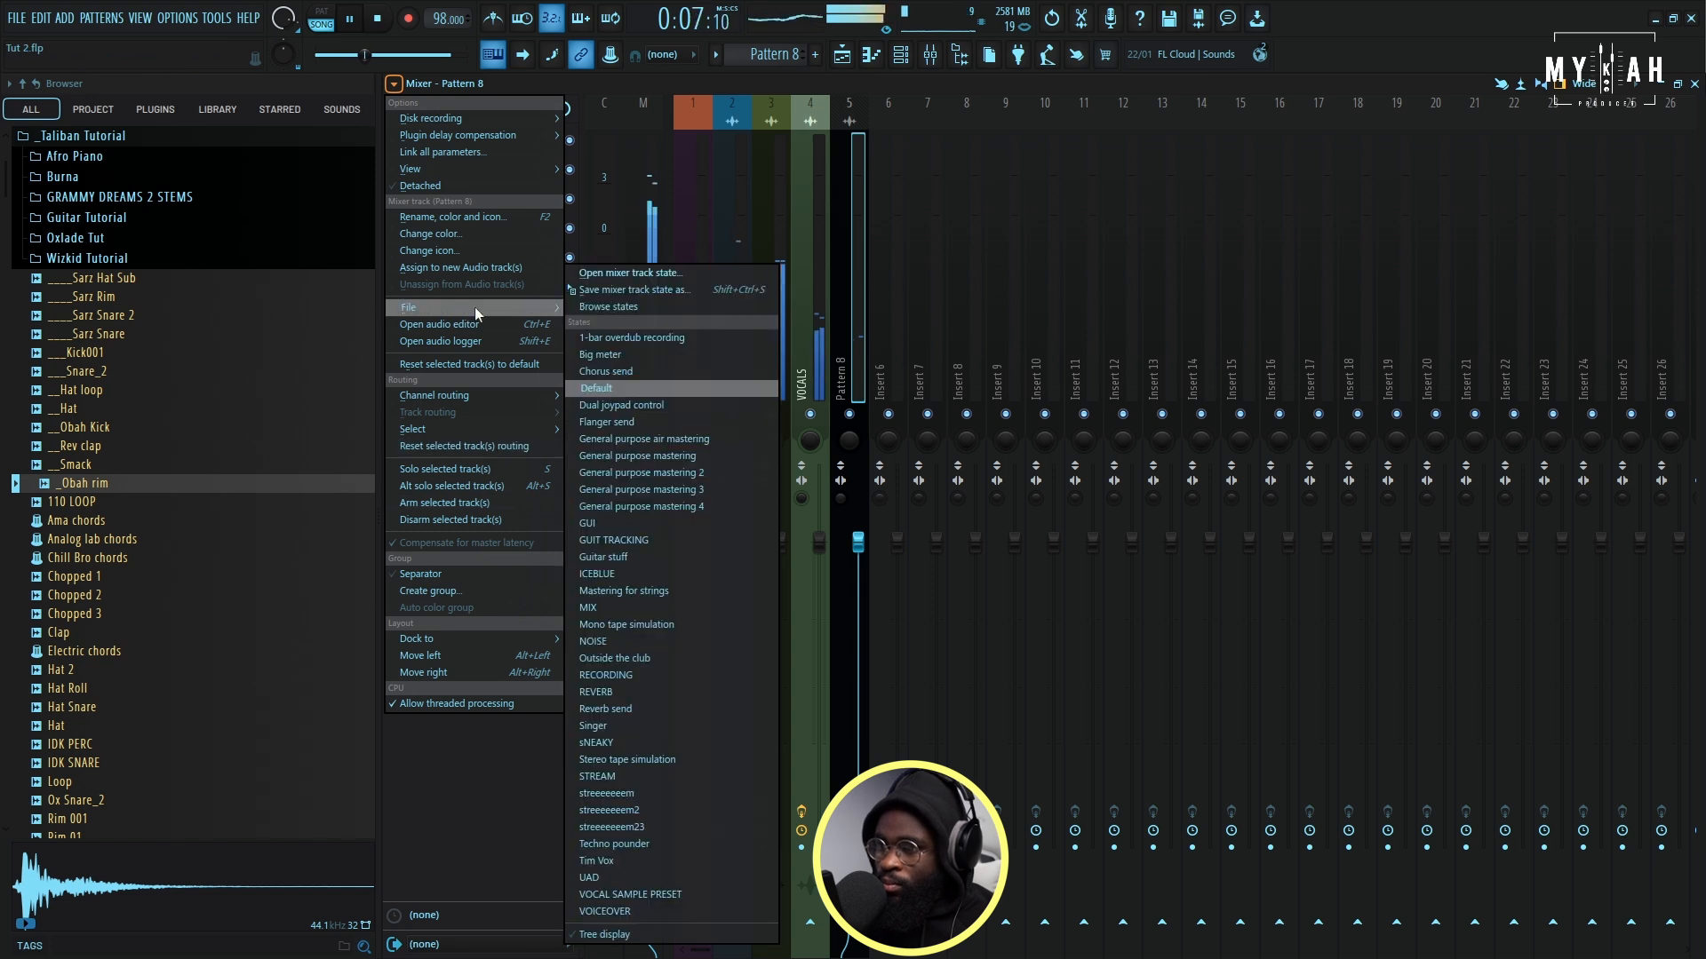
pyautogui.click(653, 894)
pyautogui.rightClick(858, 615)
pyautogui.click(885, 618)
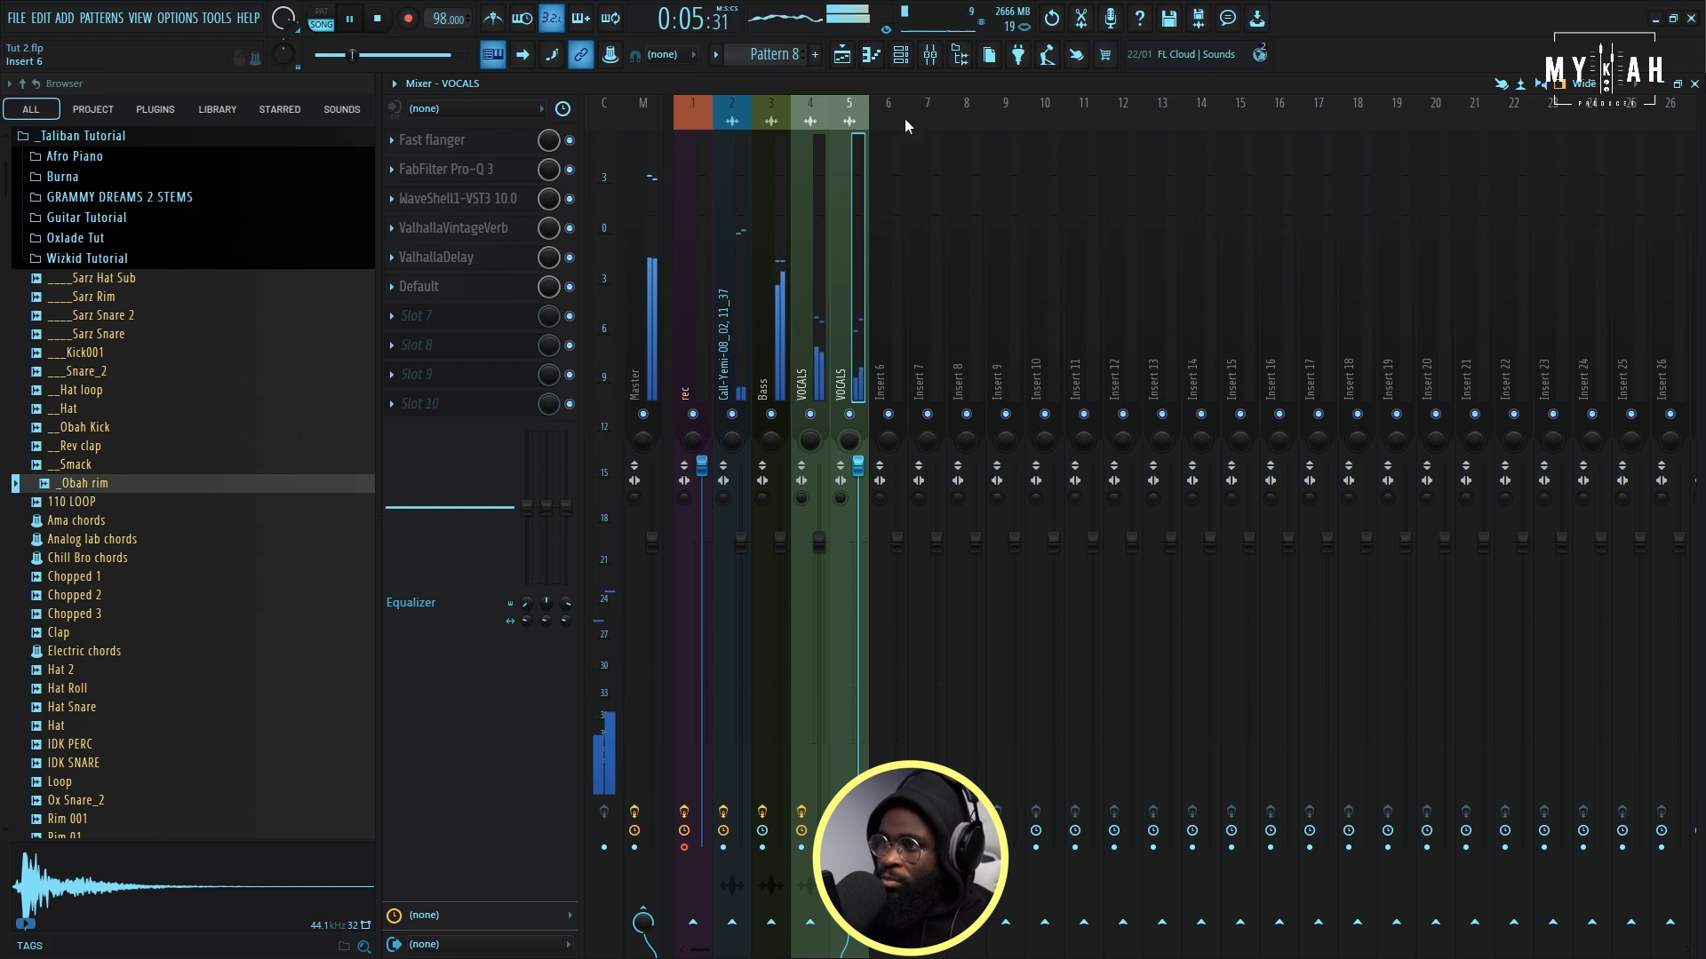
# - Shift both Pattern 8 clips on Track 9 to start just before bars 2 and 6, and raise the first clip's gain to 6.9 dB
pyautogui.click(842, 55)
pyautogui.click(901, 55)
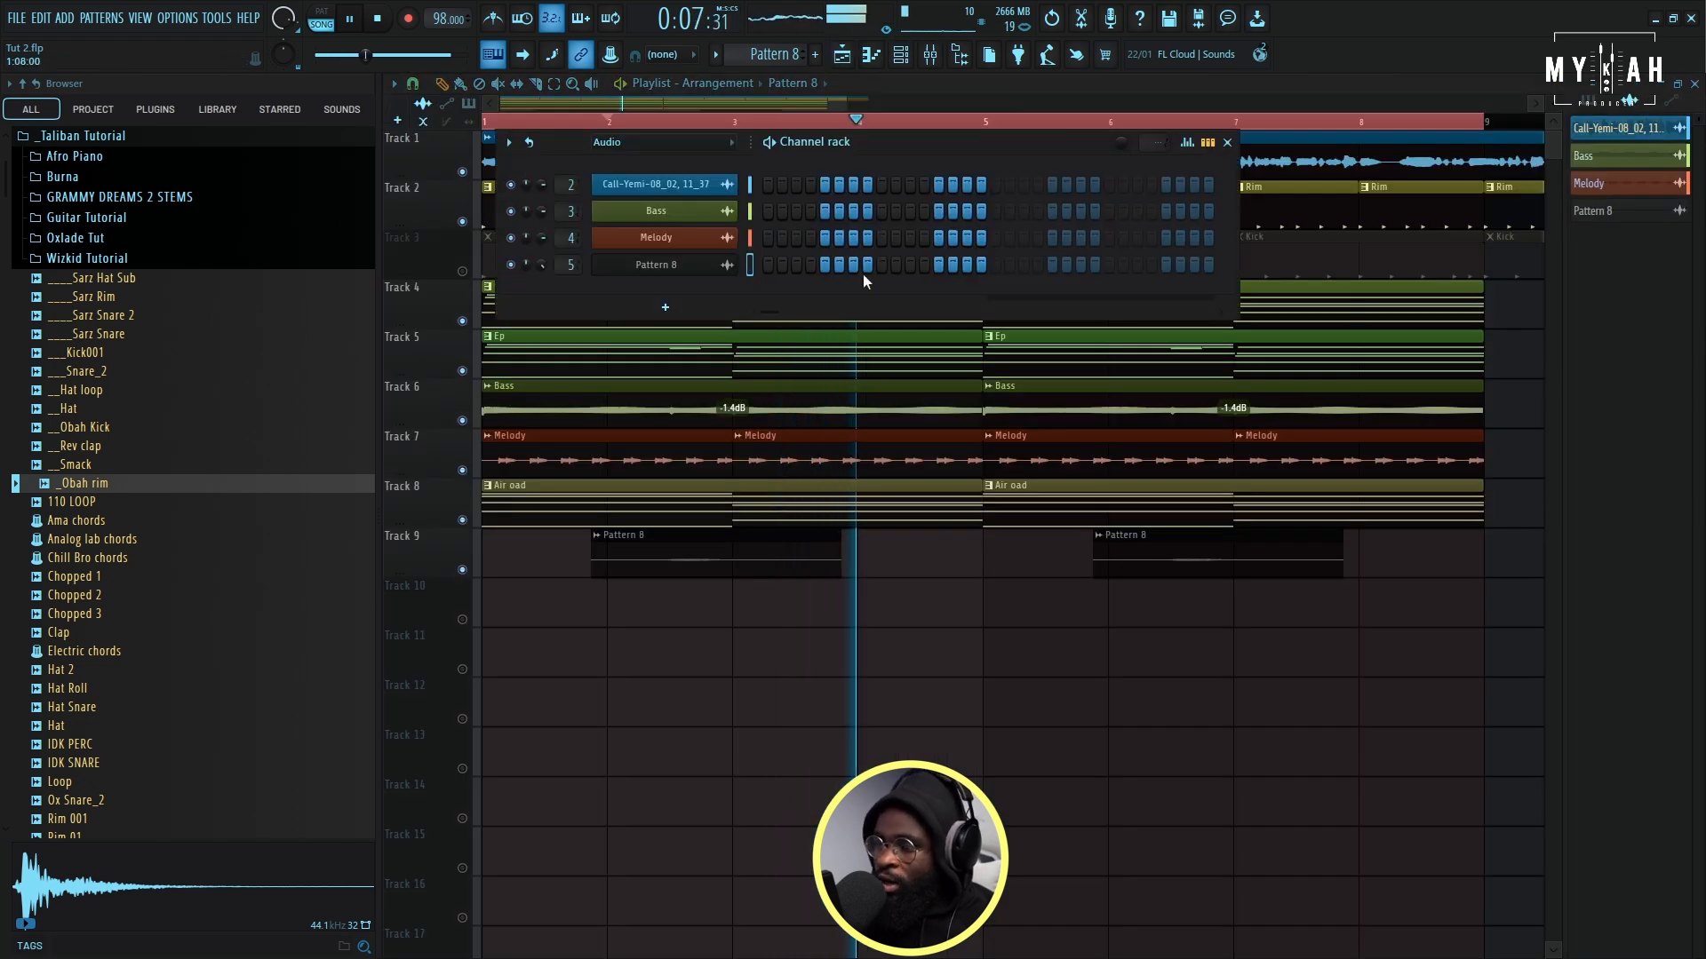
pyautogui.moveTo(715, 575); pyautogui.dragTo(716, 575)
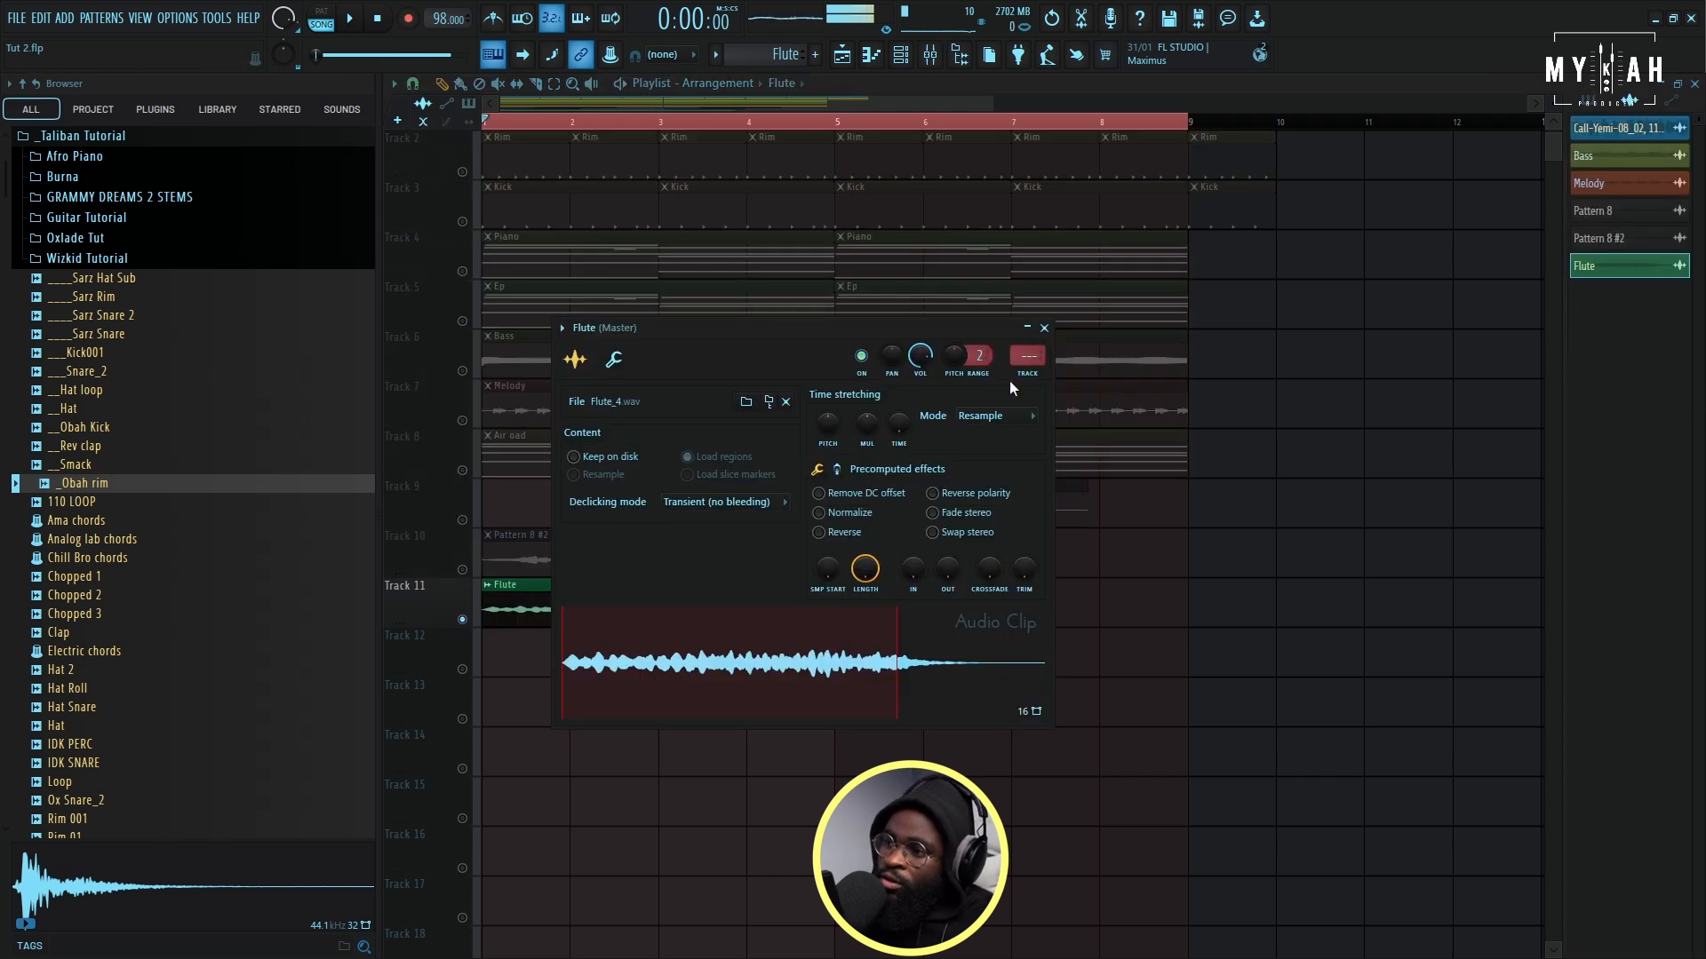
# - Insert Kickstart 2 in the first effect slot of the Flute mixer track, start playback and return to the playlist
pyautogui.press('F9')
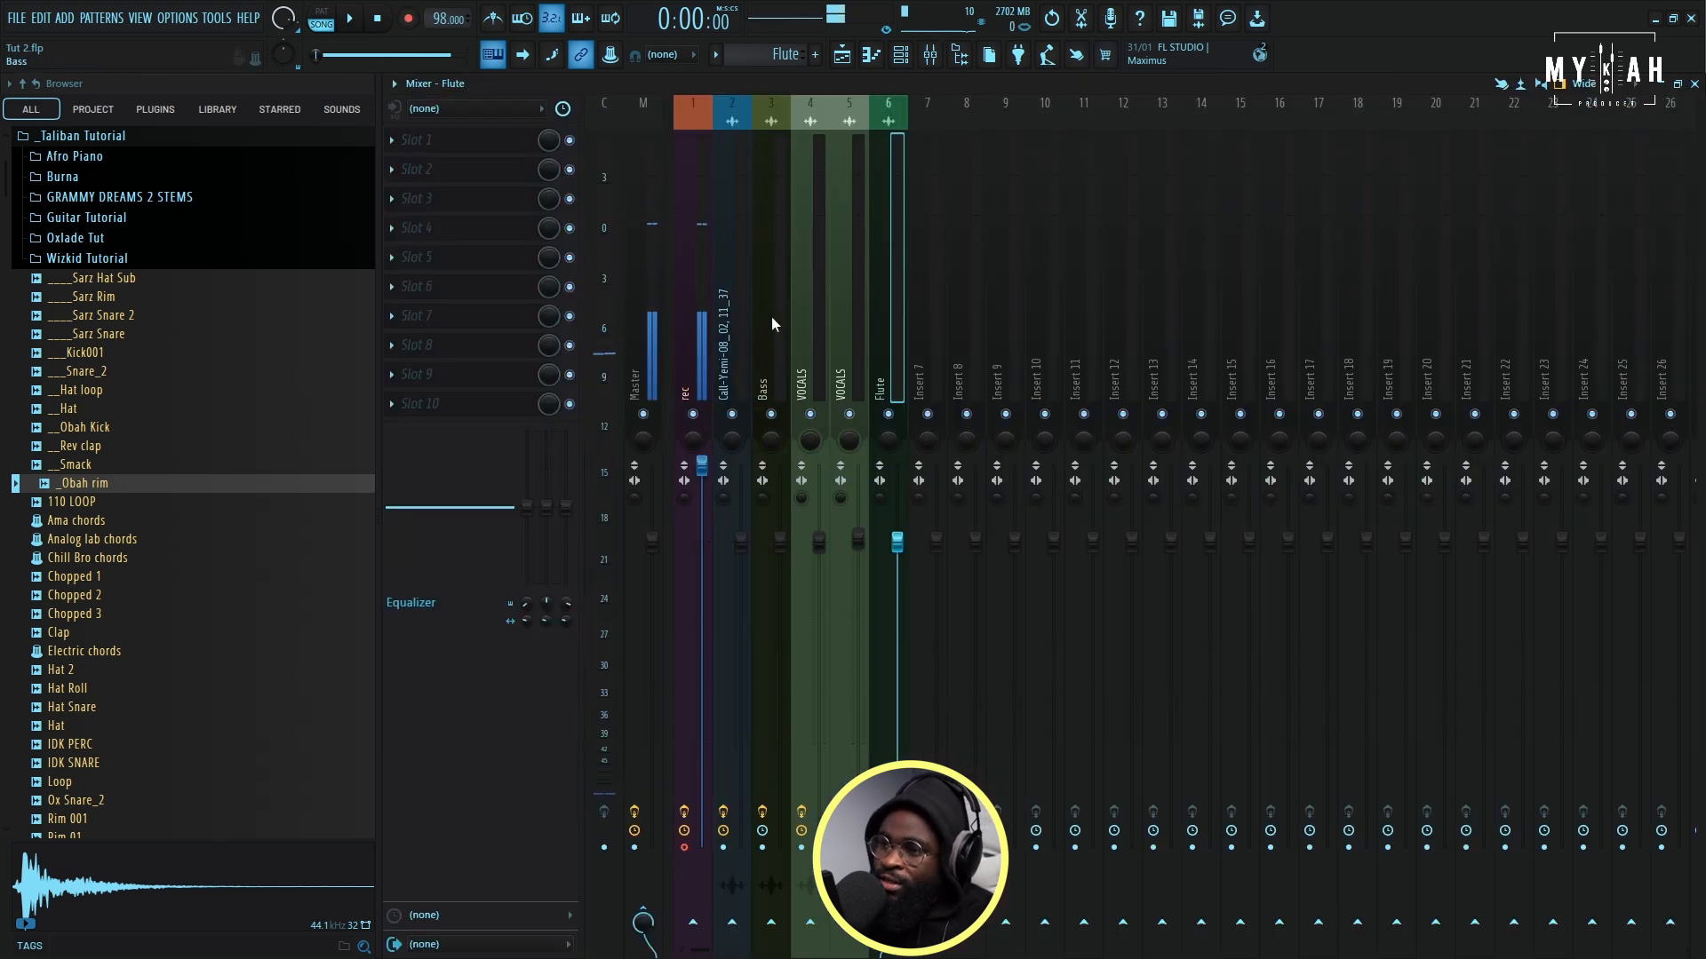
pyautogui.click(455, 142)
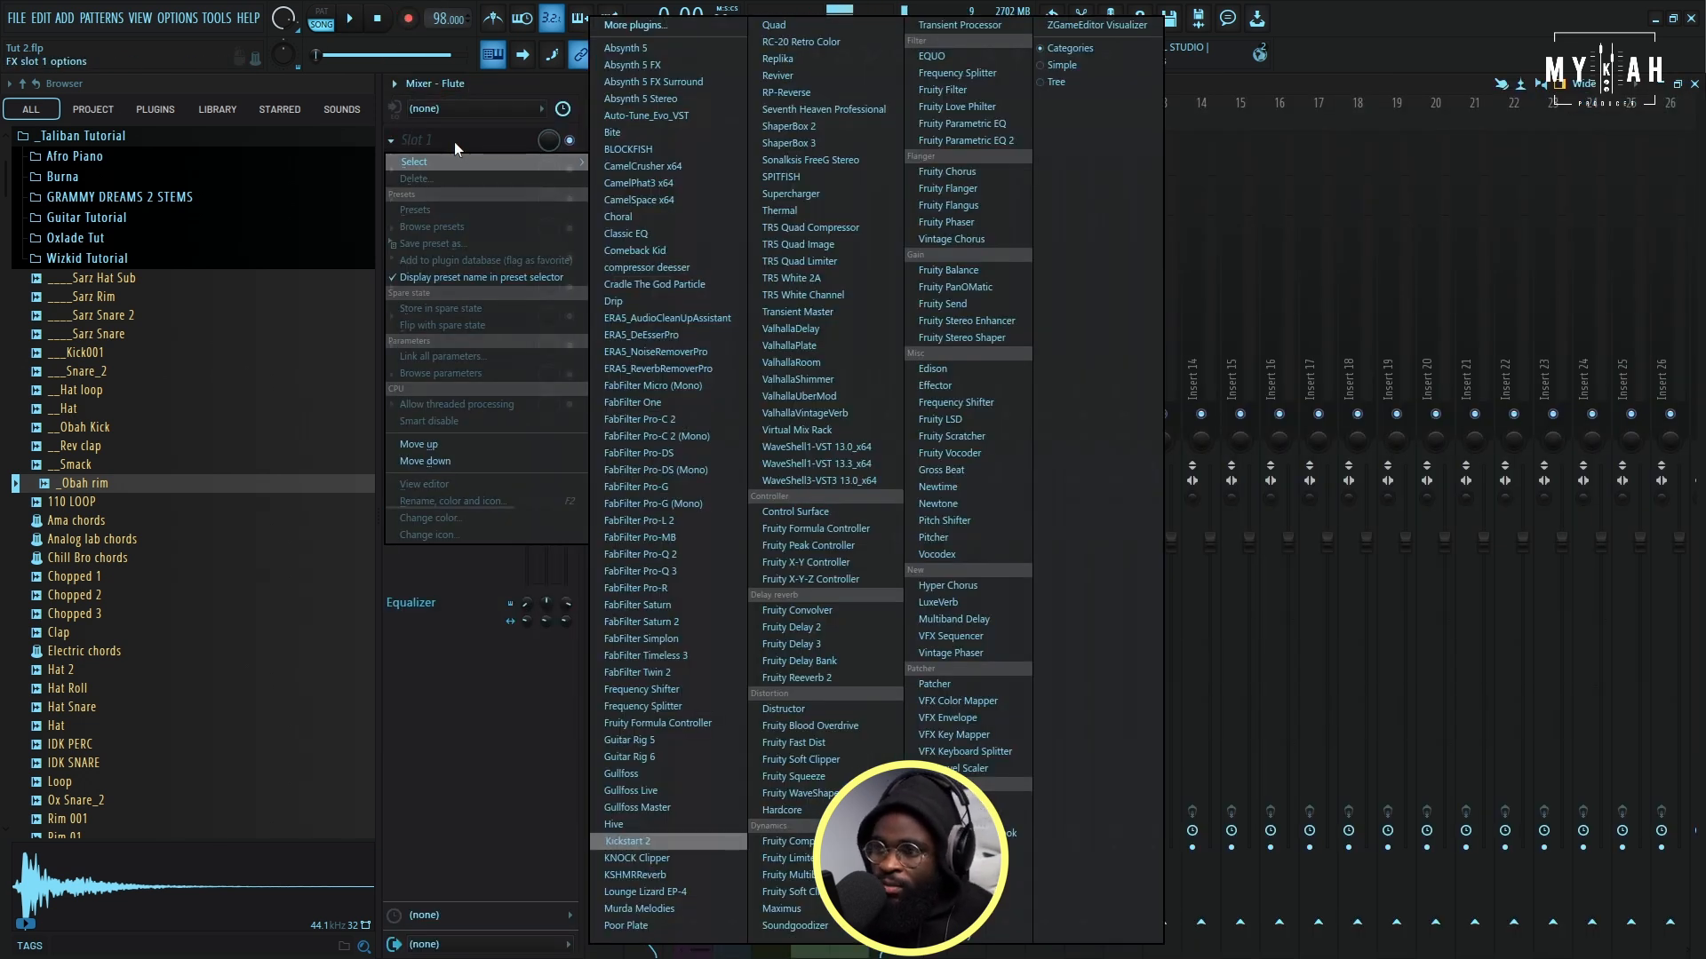
pyautogui.click(659, 842)
pyautogui.press('space')
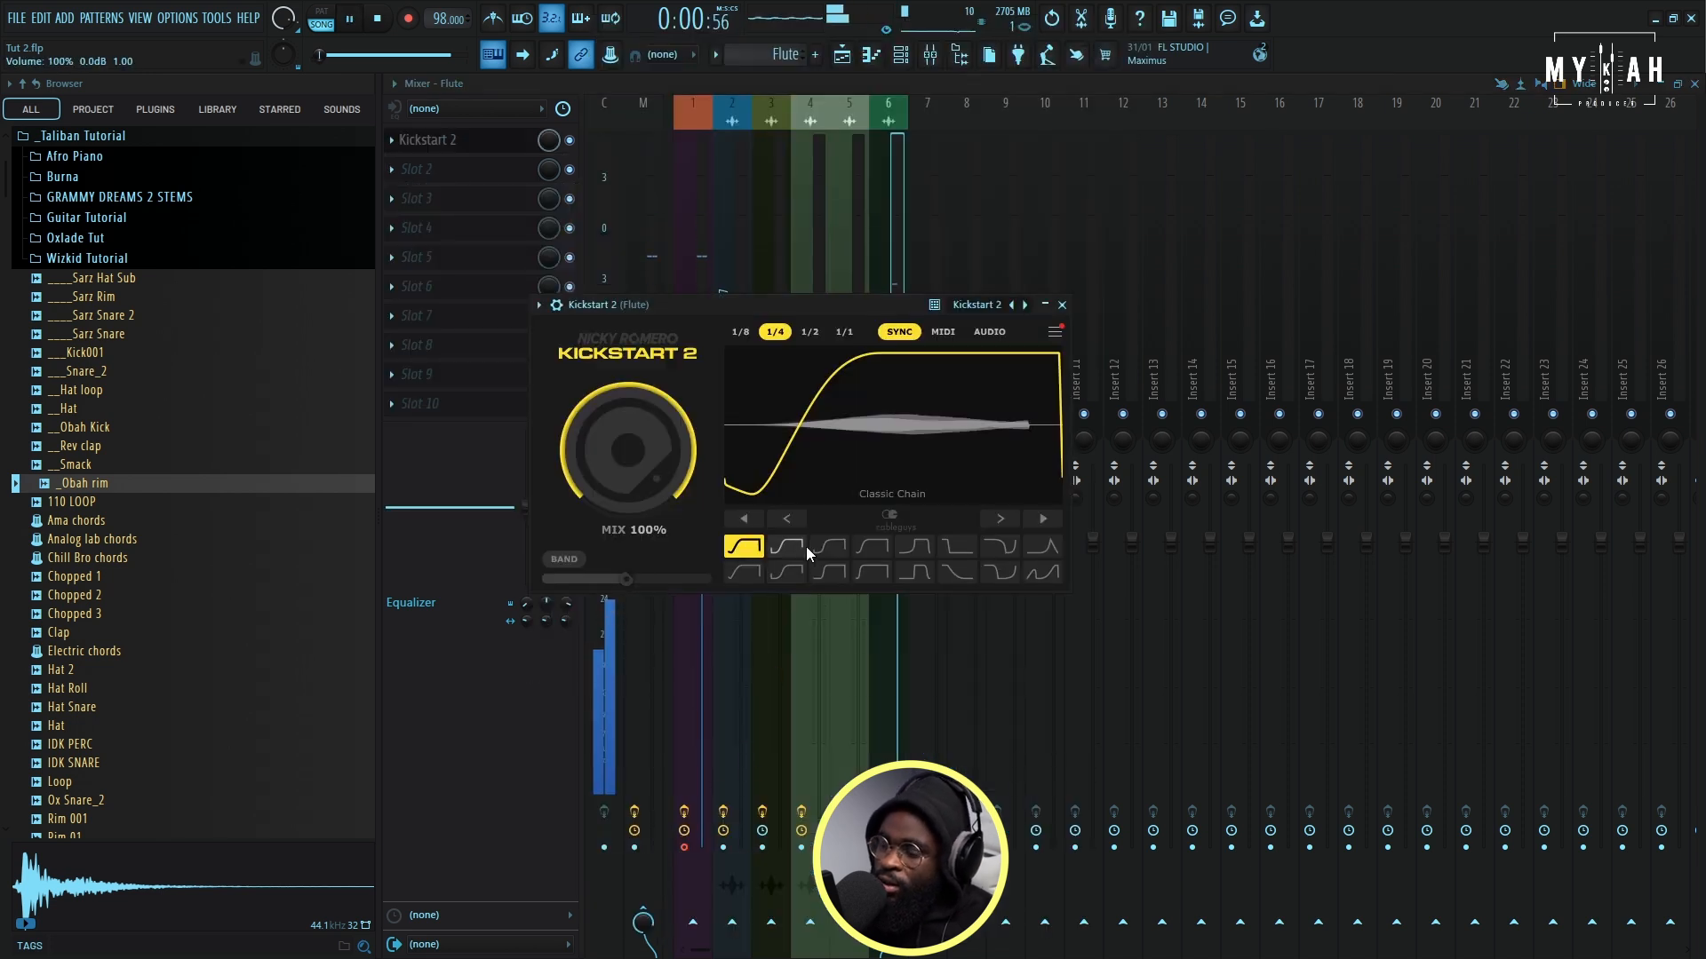
pyautogui.click(858, 52)
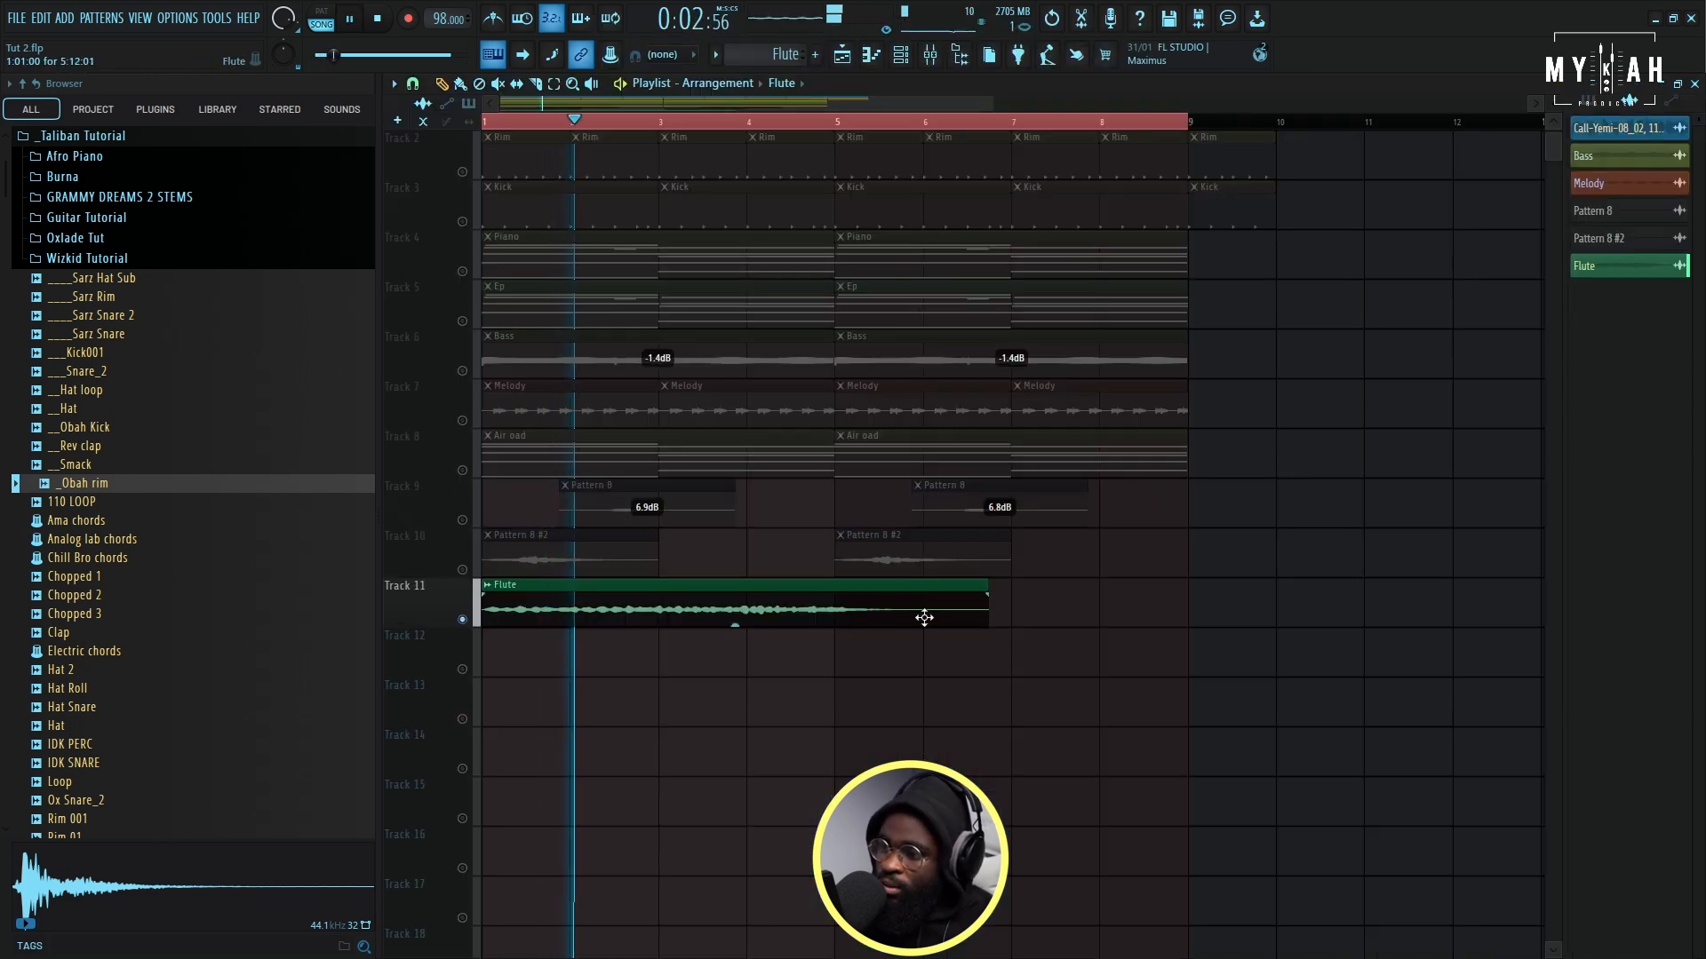
# - Cut the Flute clip on Track 11 at bar 5, delete the remainder and duplicate the four-bar clip to bar 5
pyautogui.click(835, 621)
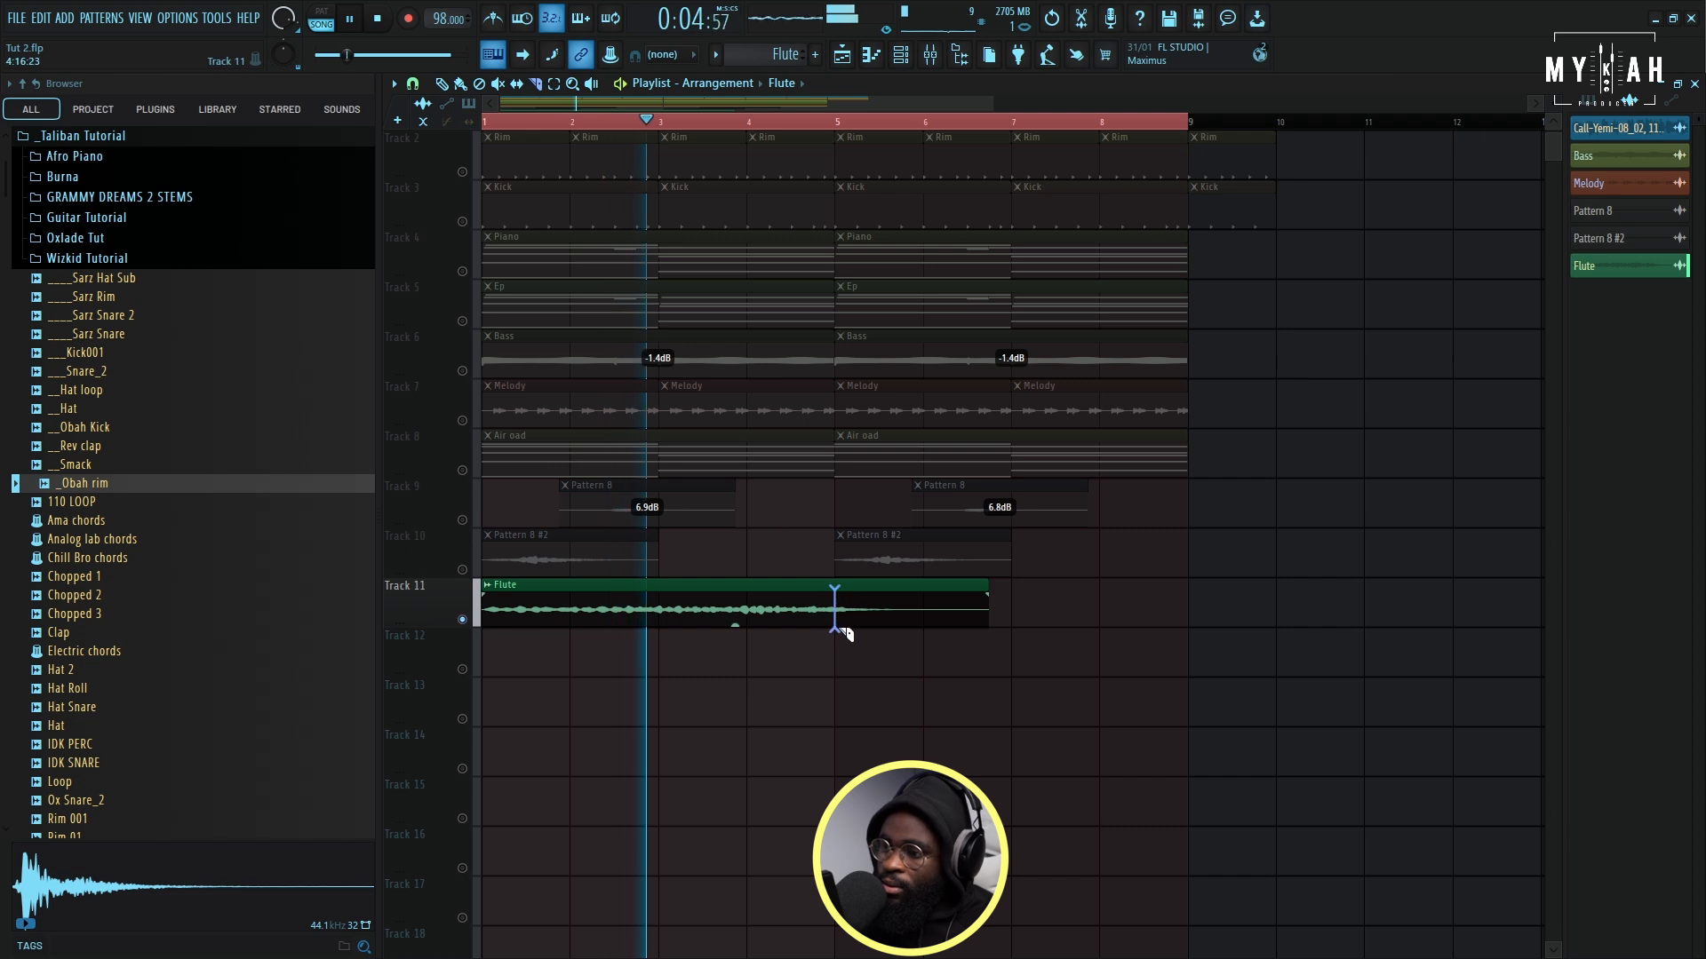
pyautogui.click(441, 83)
pyautogui.rightClick(878, 602)
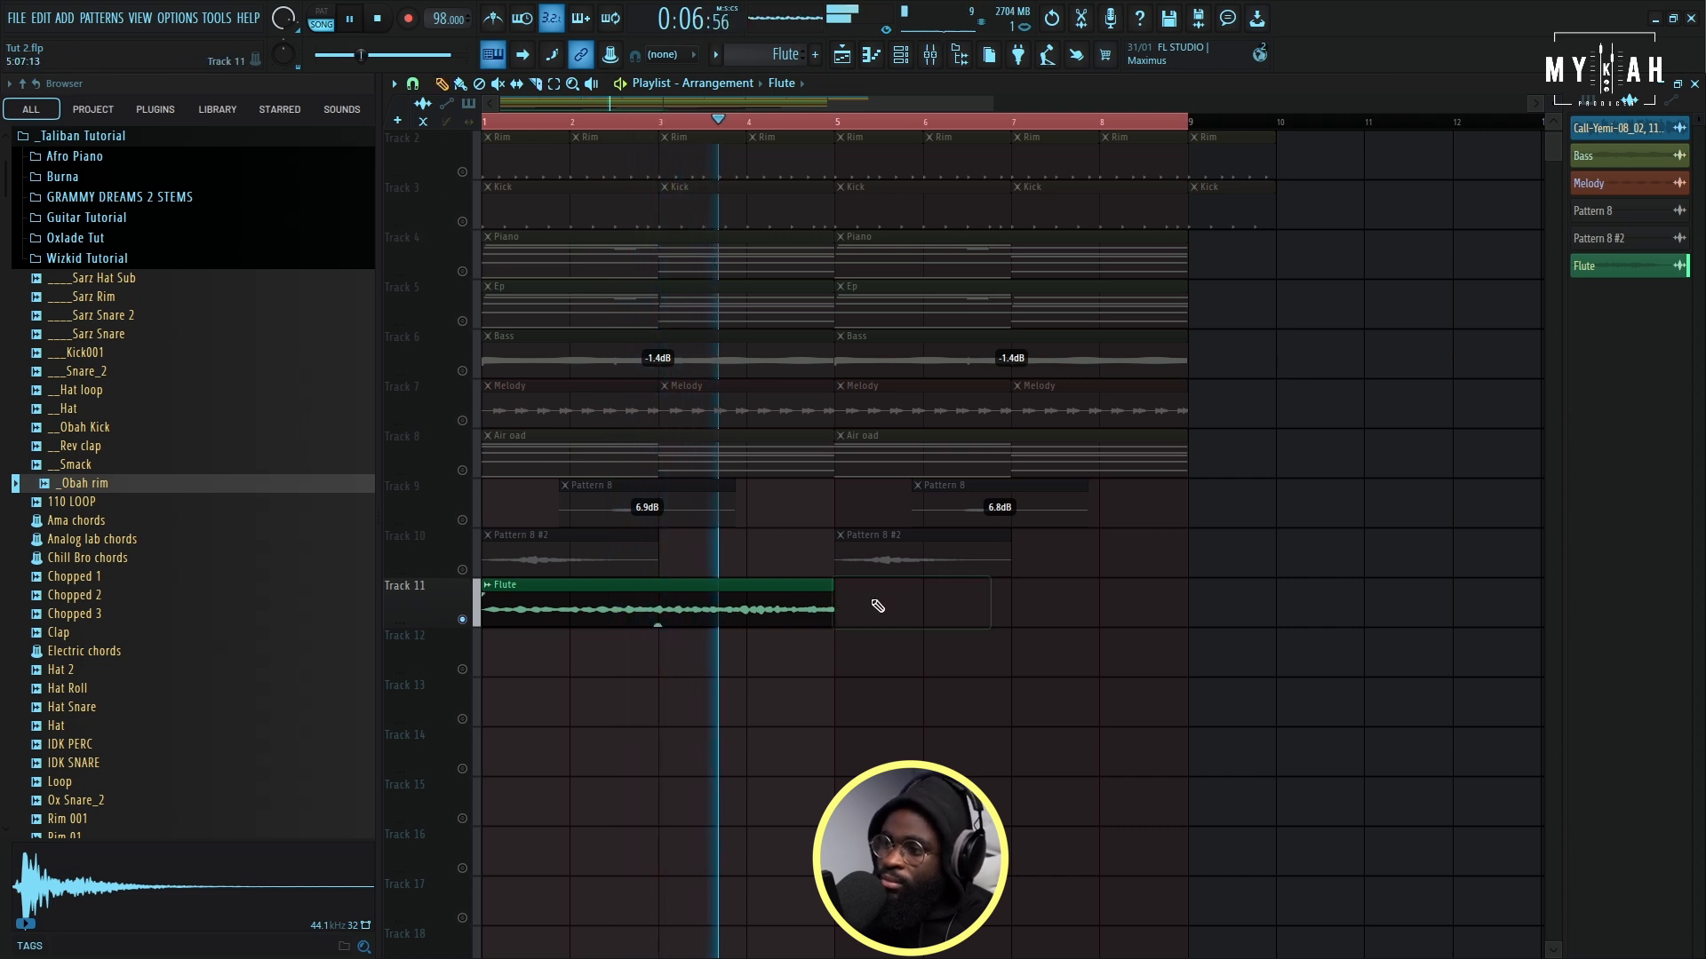
pyautogui.click(930, 59)
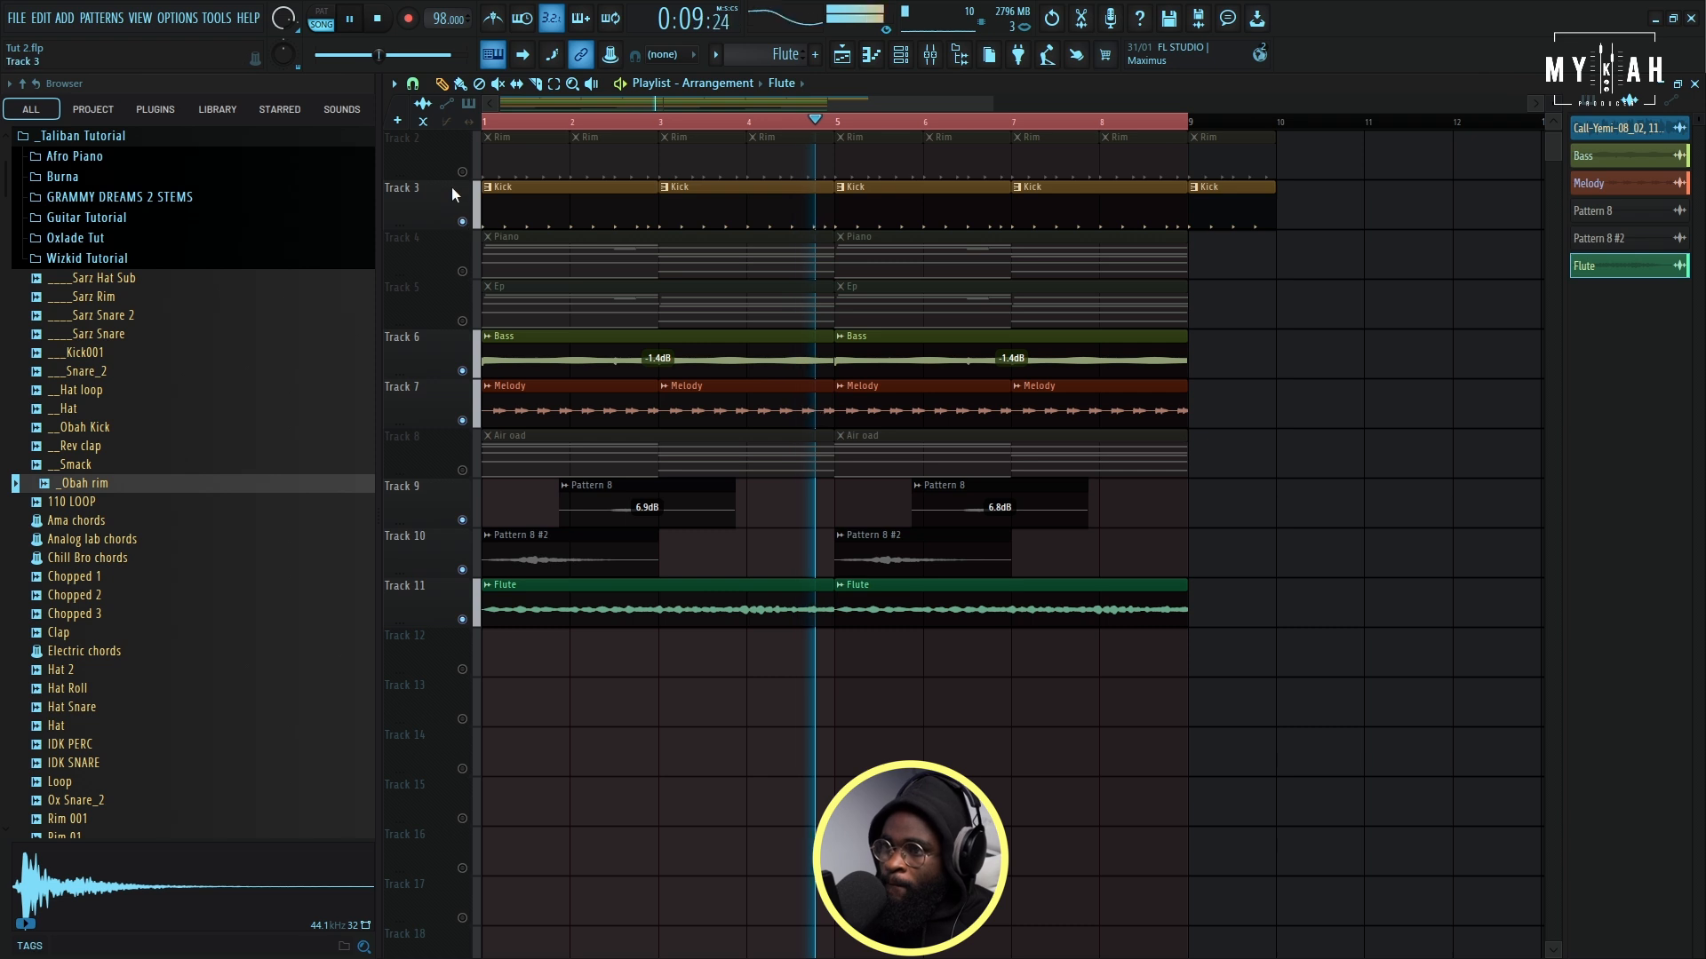
# - Bring the drums, bass, melody and vocal phrases back in with the flute, and unmute the Piano, Ep and air pad tracks
pyautogui.click(463, 173)
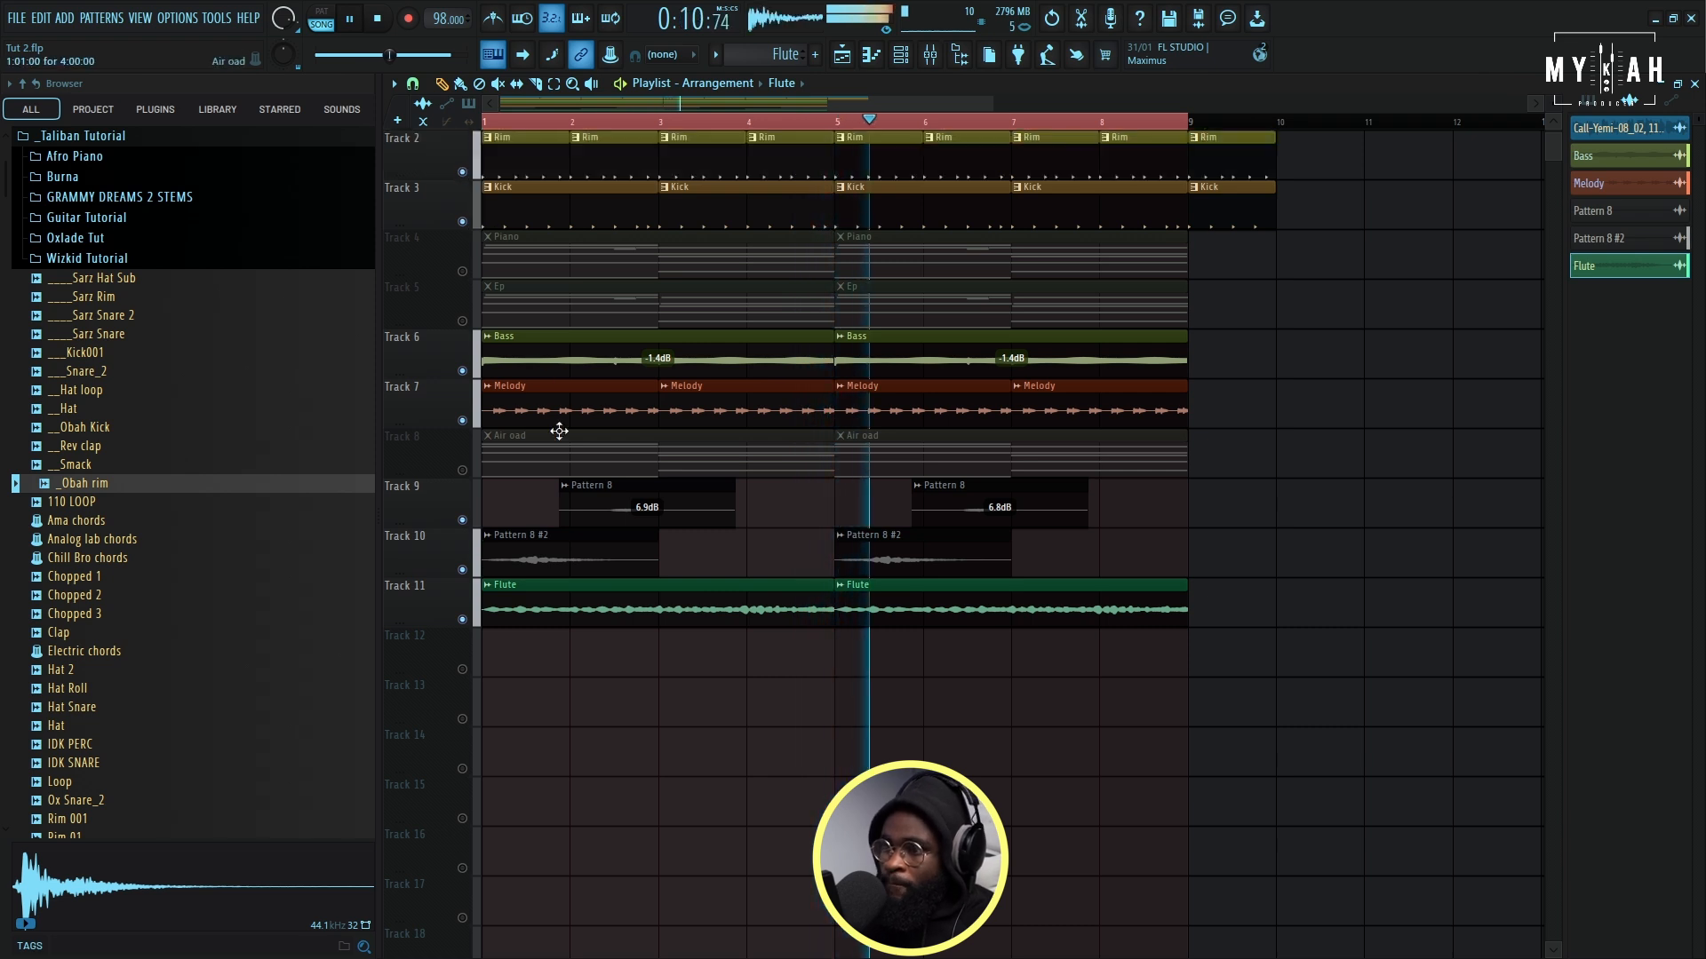
pyautogui.click(464, 321)
pyautogui.click(465, 272)
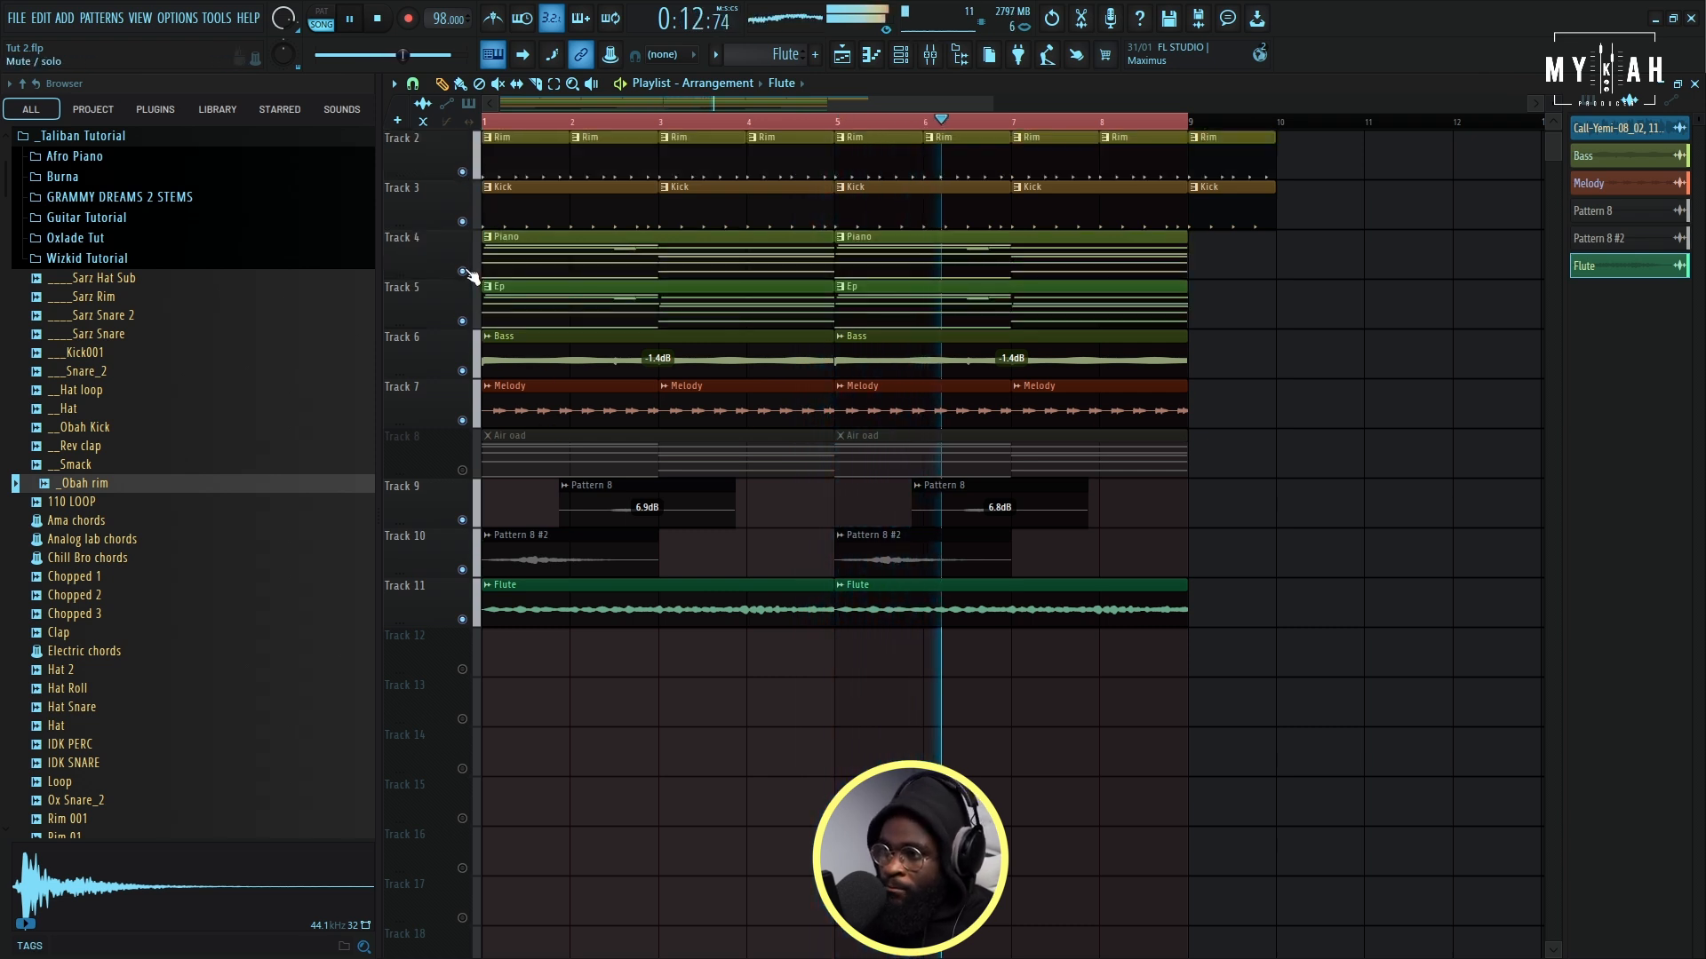
pyautogui.click(462, 471)
pyautogui.scroll(1, 832, 415)
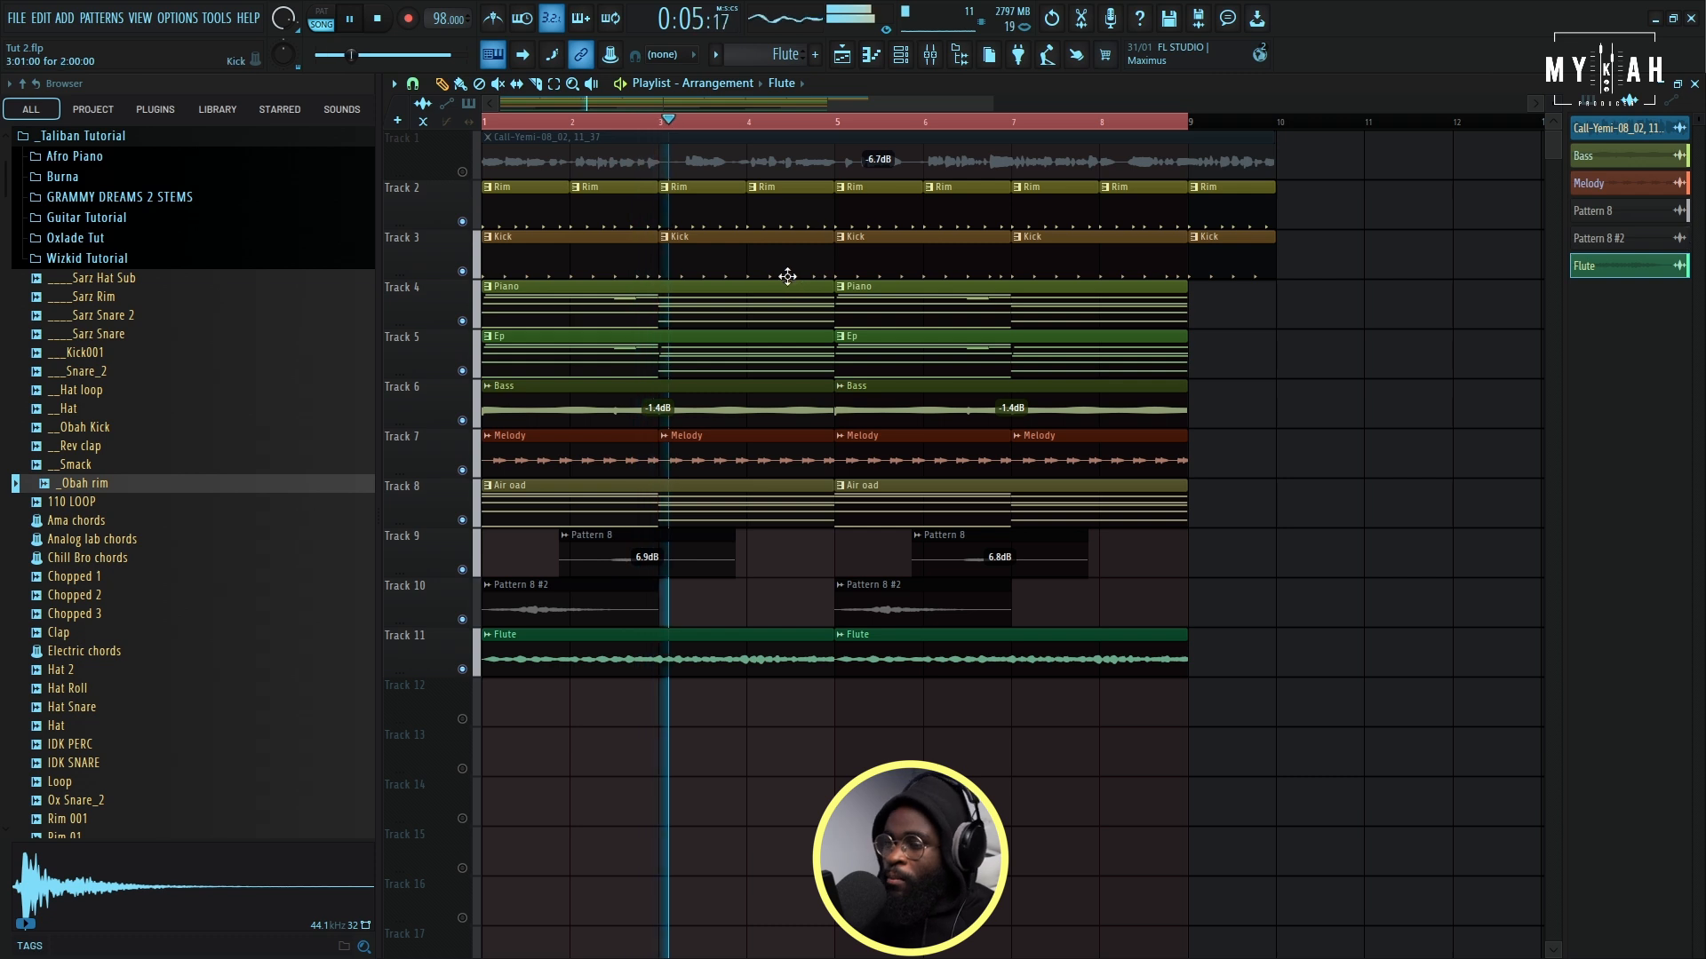
pyautogui.moveTo(987, 105); pyautogui.dragTo(894, 125)
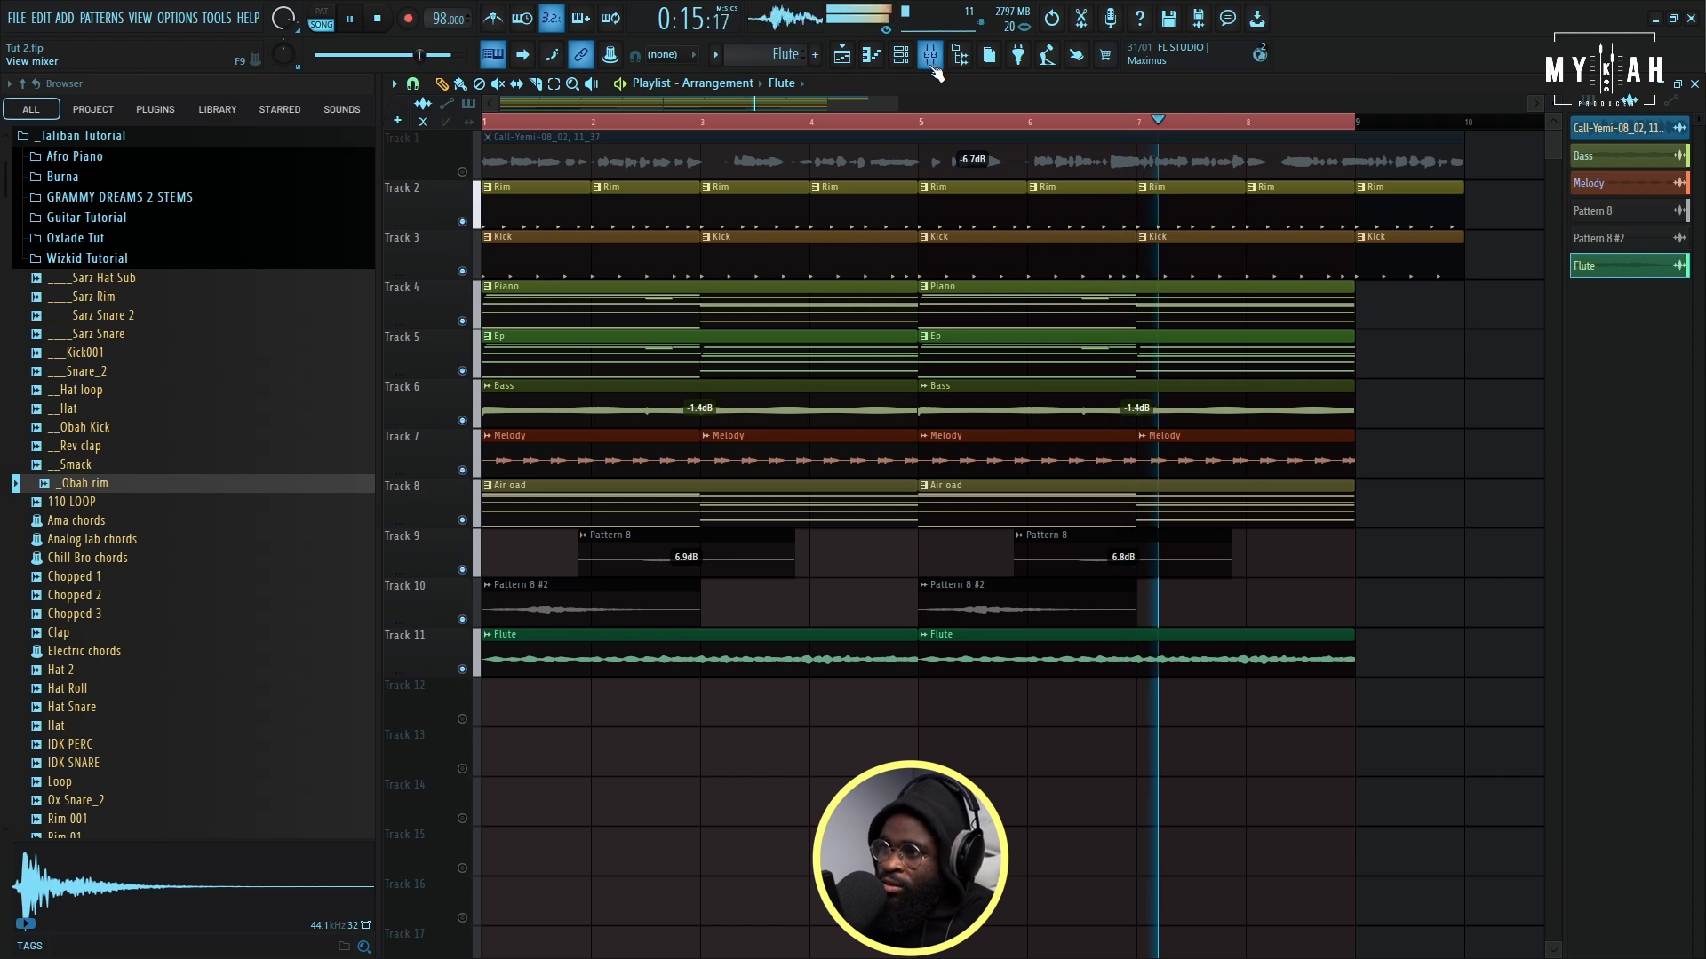
# - Open the channel rack and filter it to show the Unsorted channels
pyautogui.click(901, 55)
pyautogui.click(657, 142)
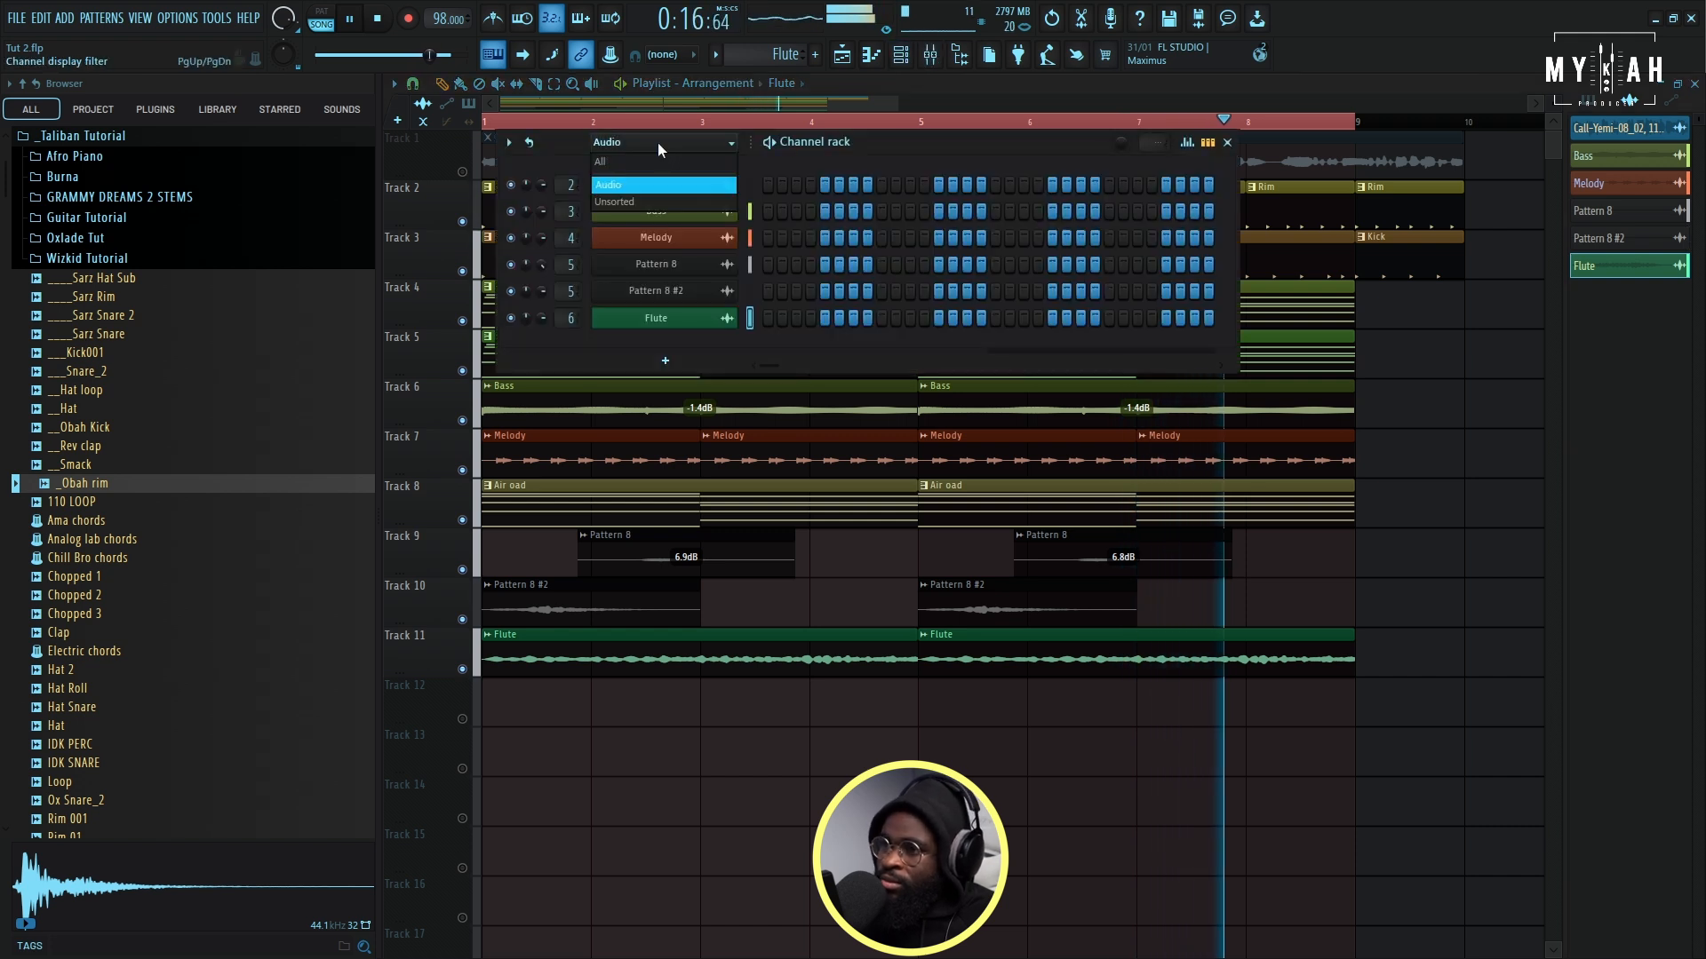
pyautogui.click(638, 200)
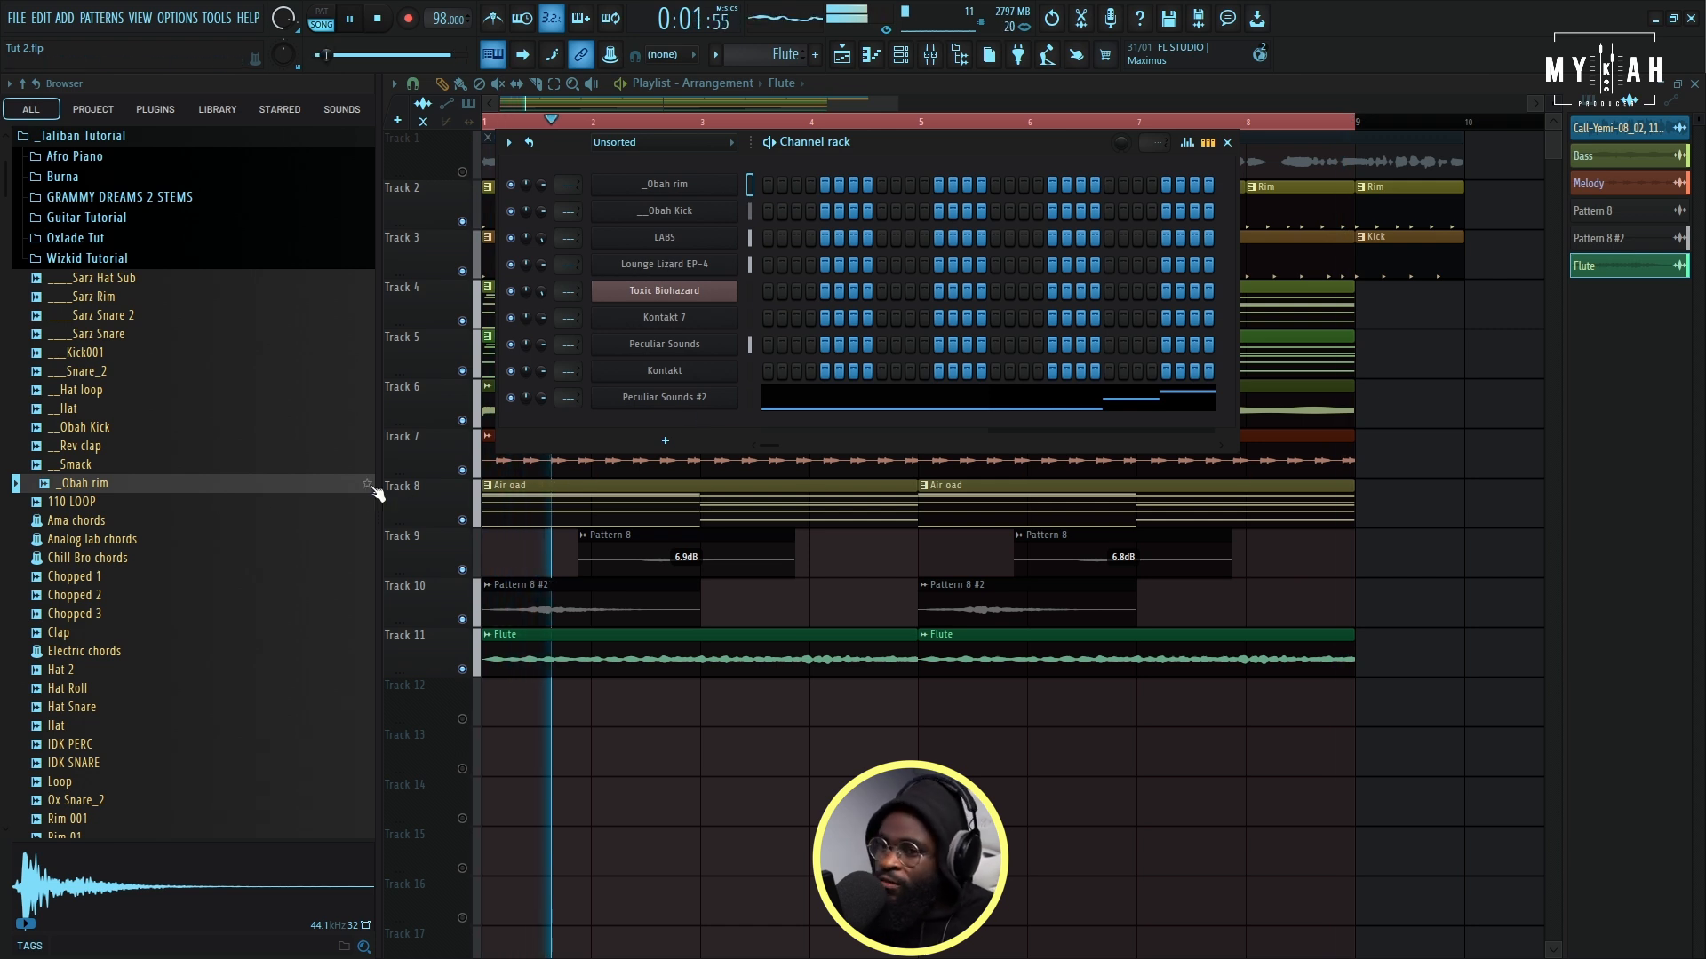
# - Find the Kama 102bpm fill in the Artmazing Fills 2 folder and place it on Track 12 at bar 8
pyautogui.scroll(3, 160, 485)
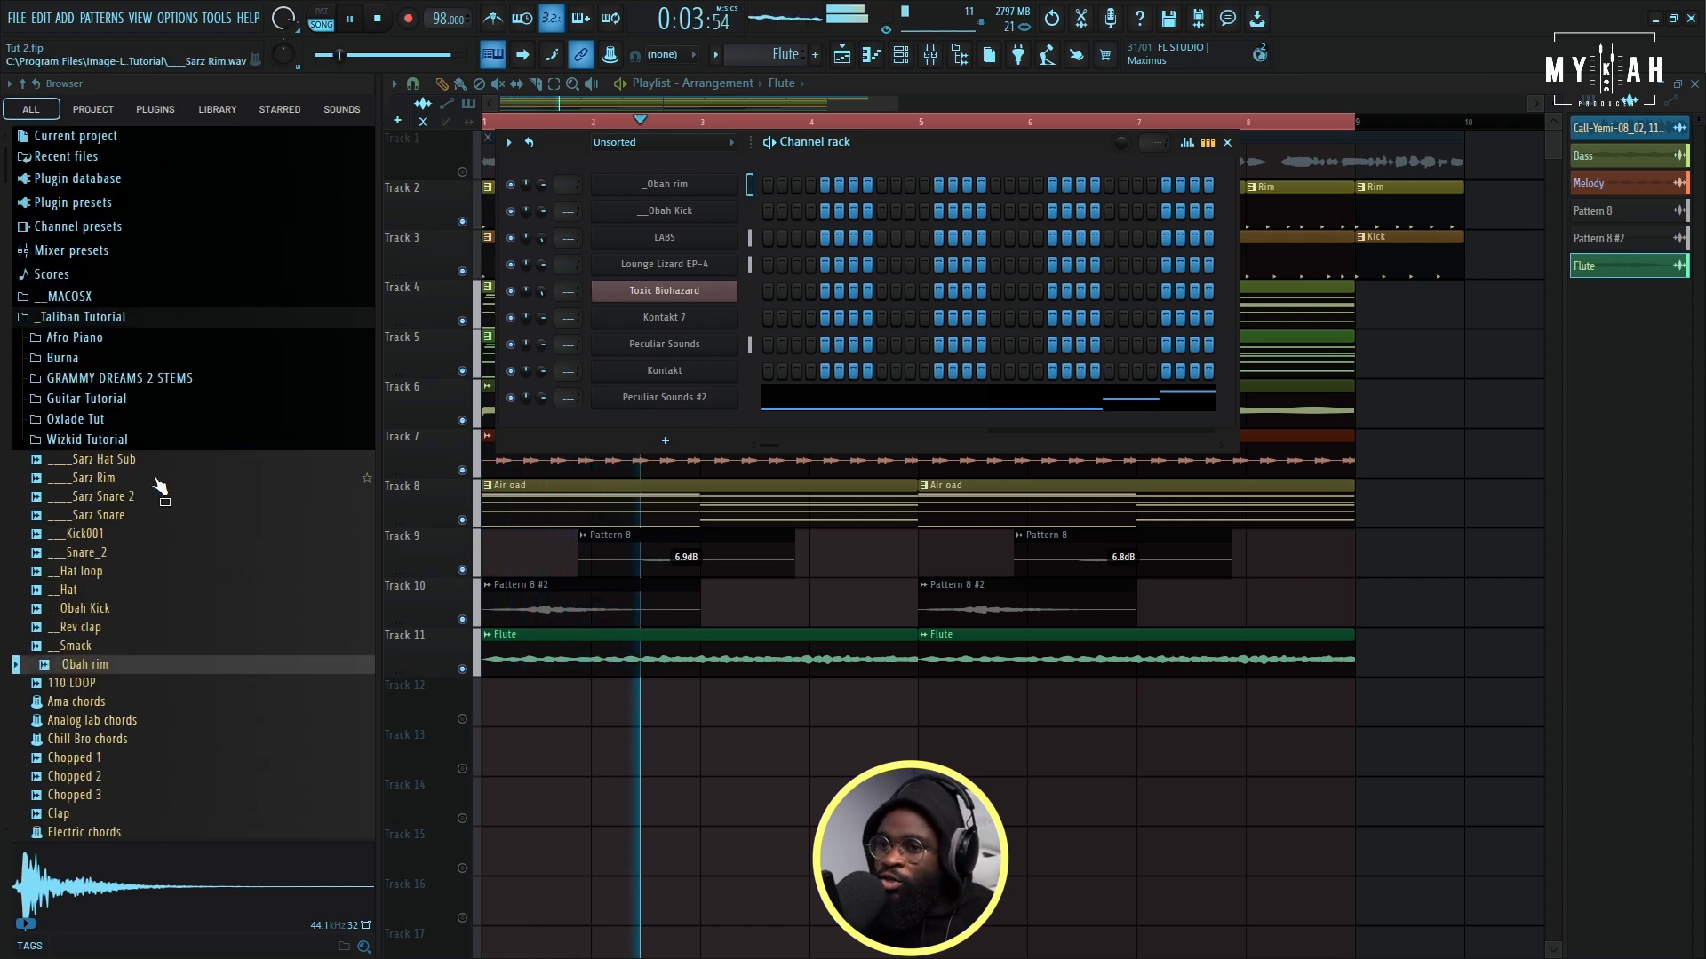
pyautogui.scroll(-20, 160, 486)
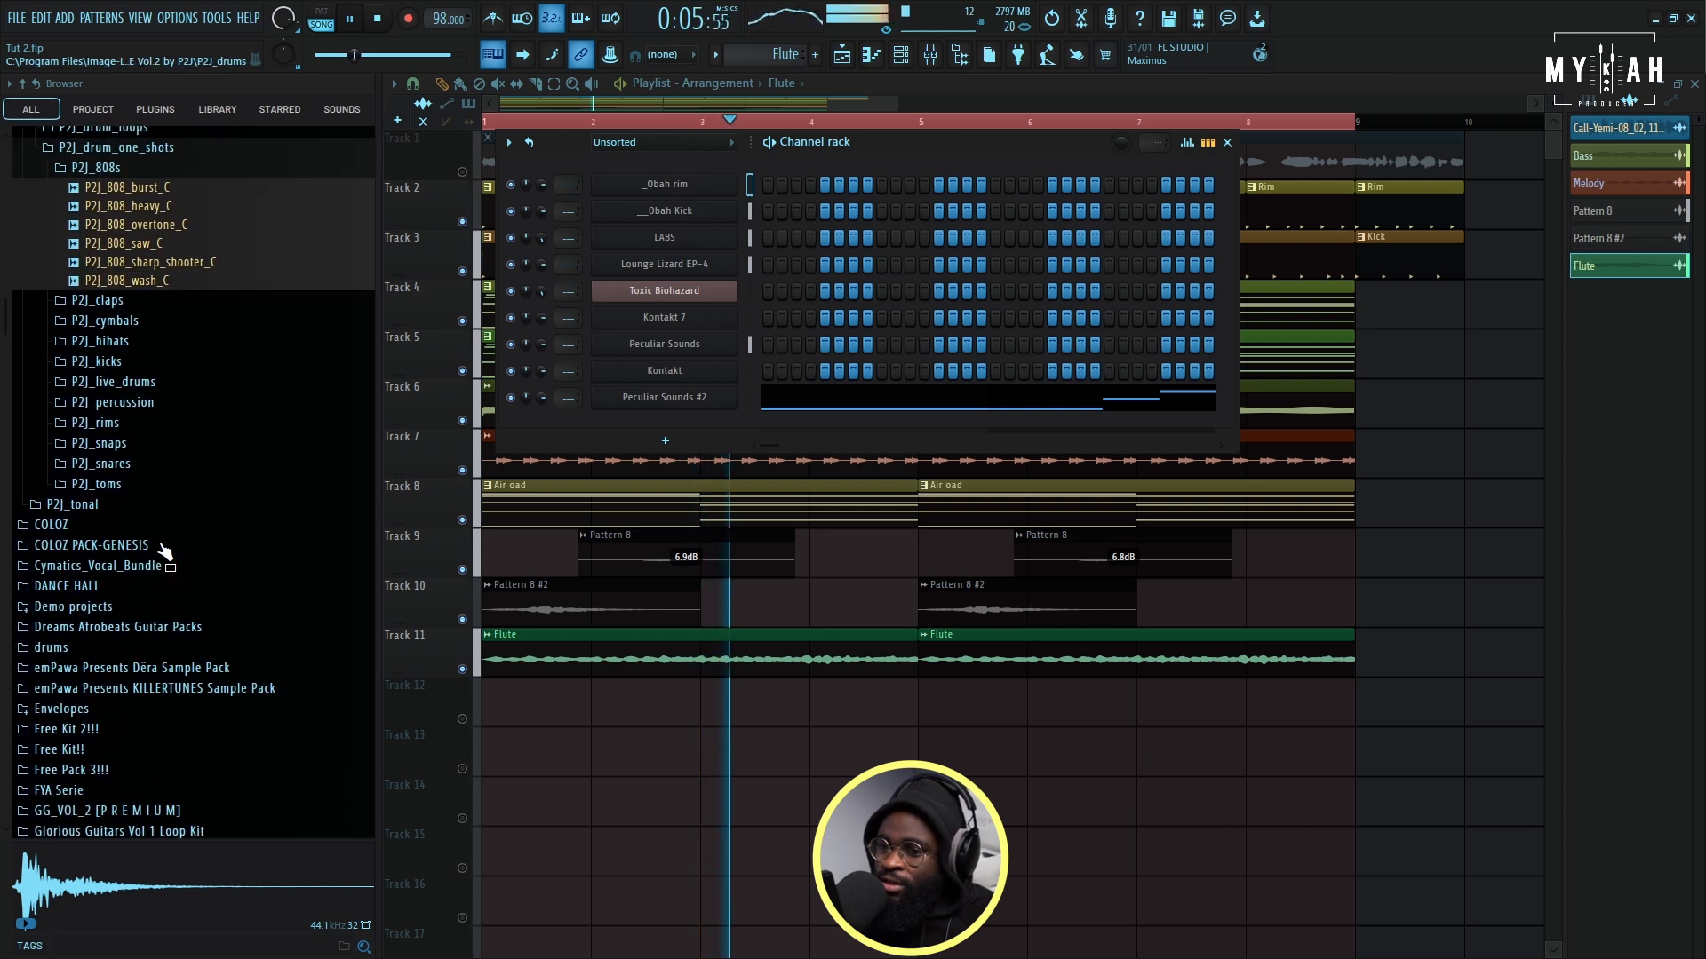
pyautogui.scroll(-11, 169, 569)
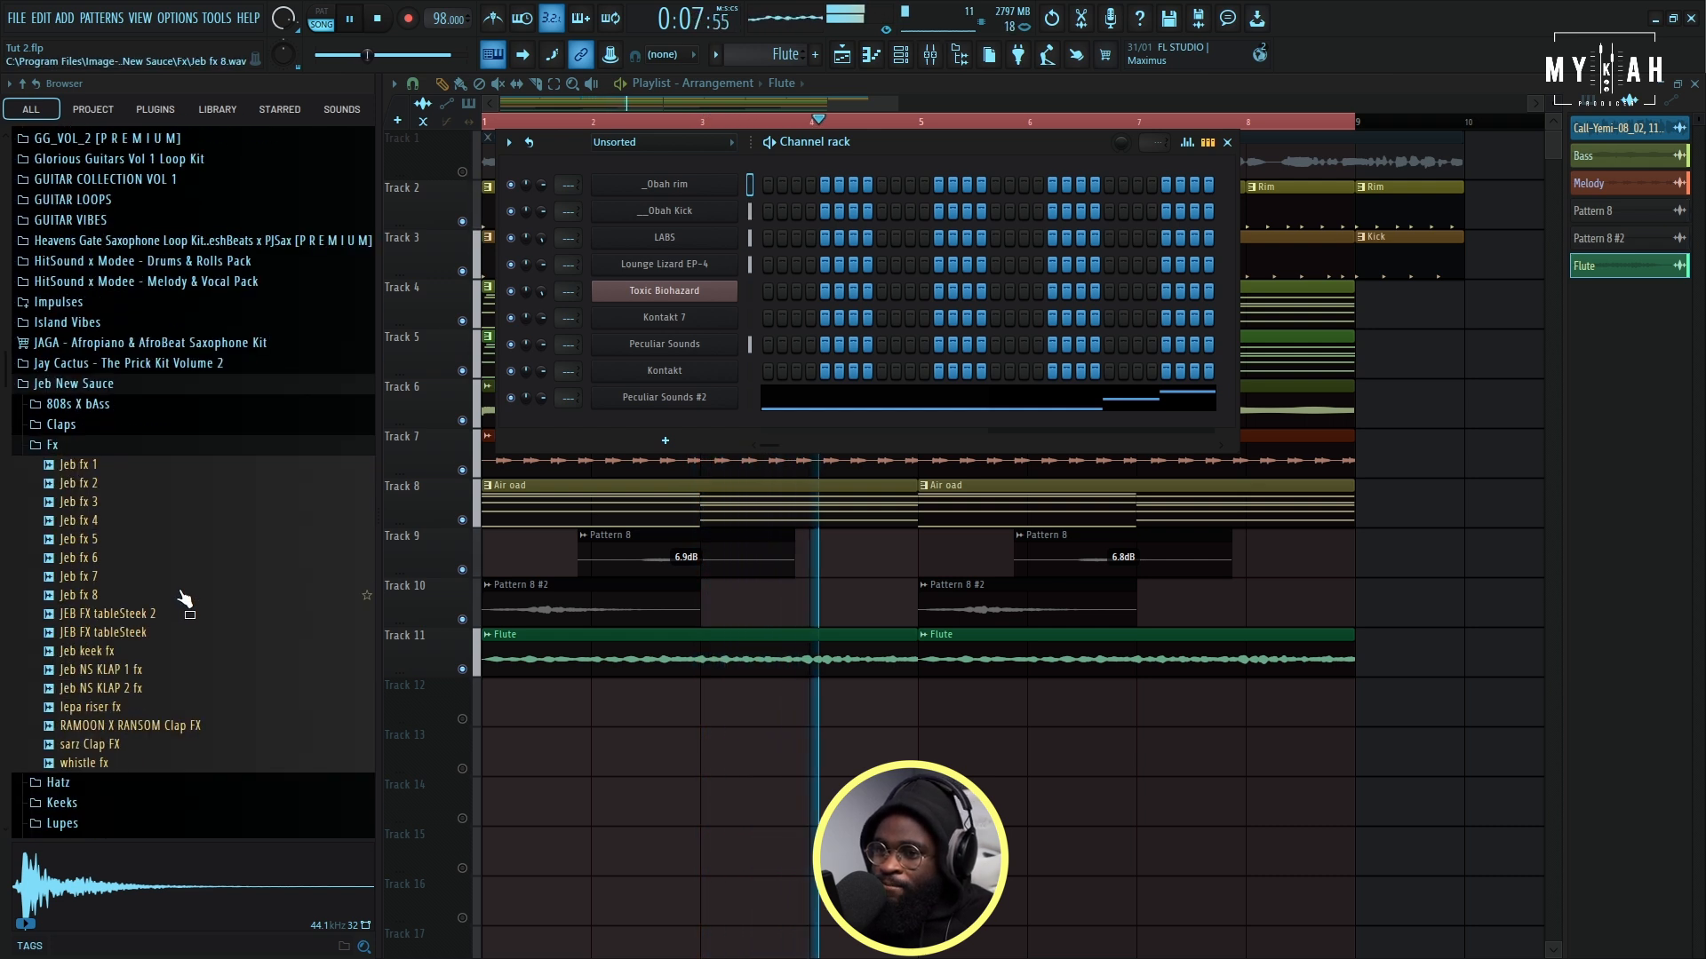
pyautogui.press('space')
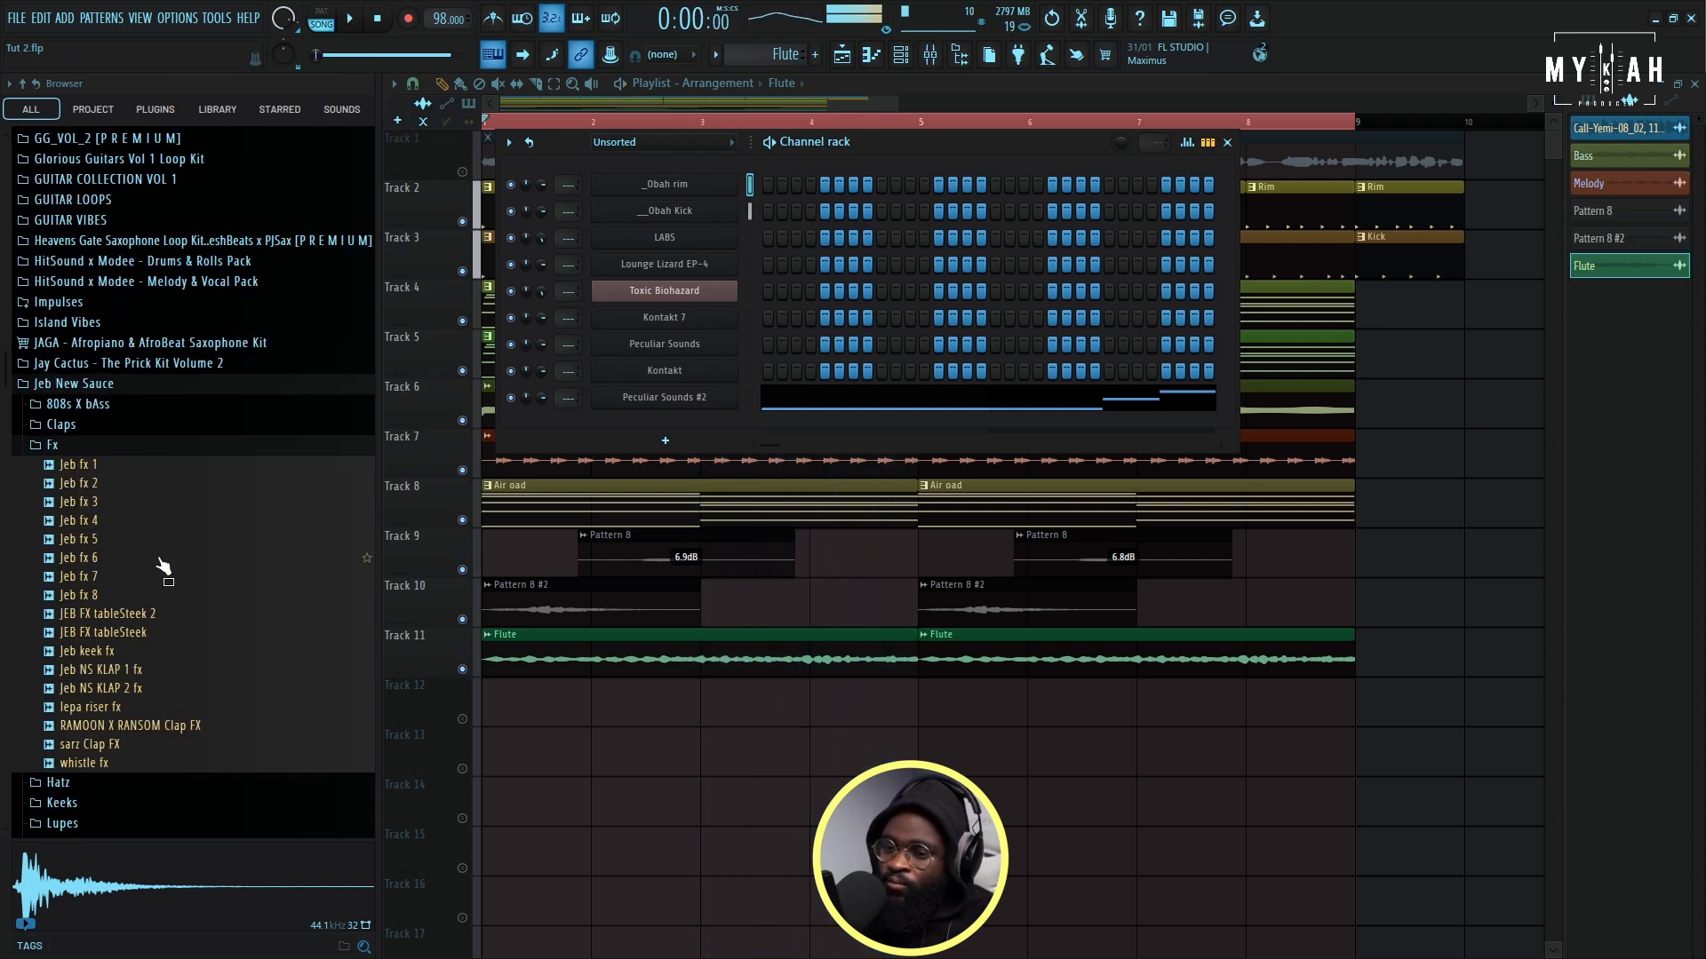
pyautogui.scroll(-6, 178, 573)
pyautogui.scroll(-7, 182, 540)
pyautogui.scroll(16, 187, 528)
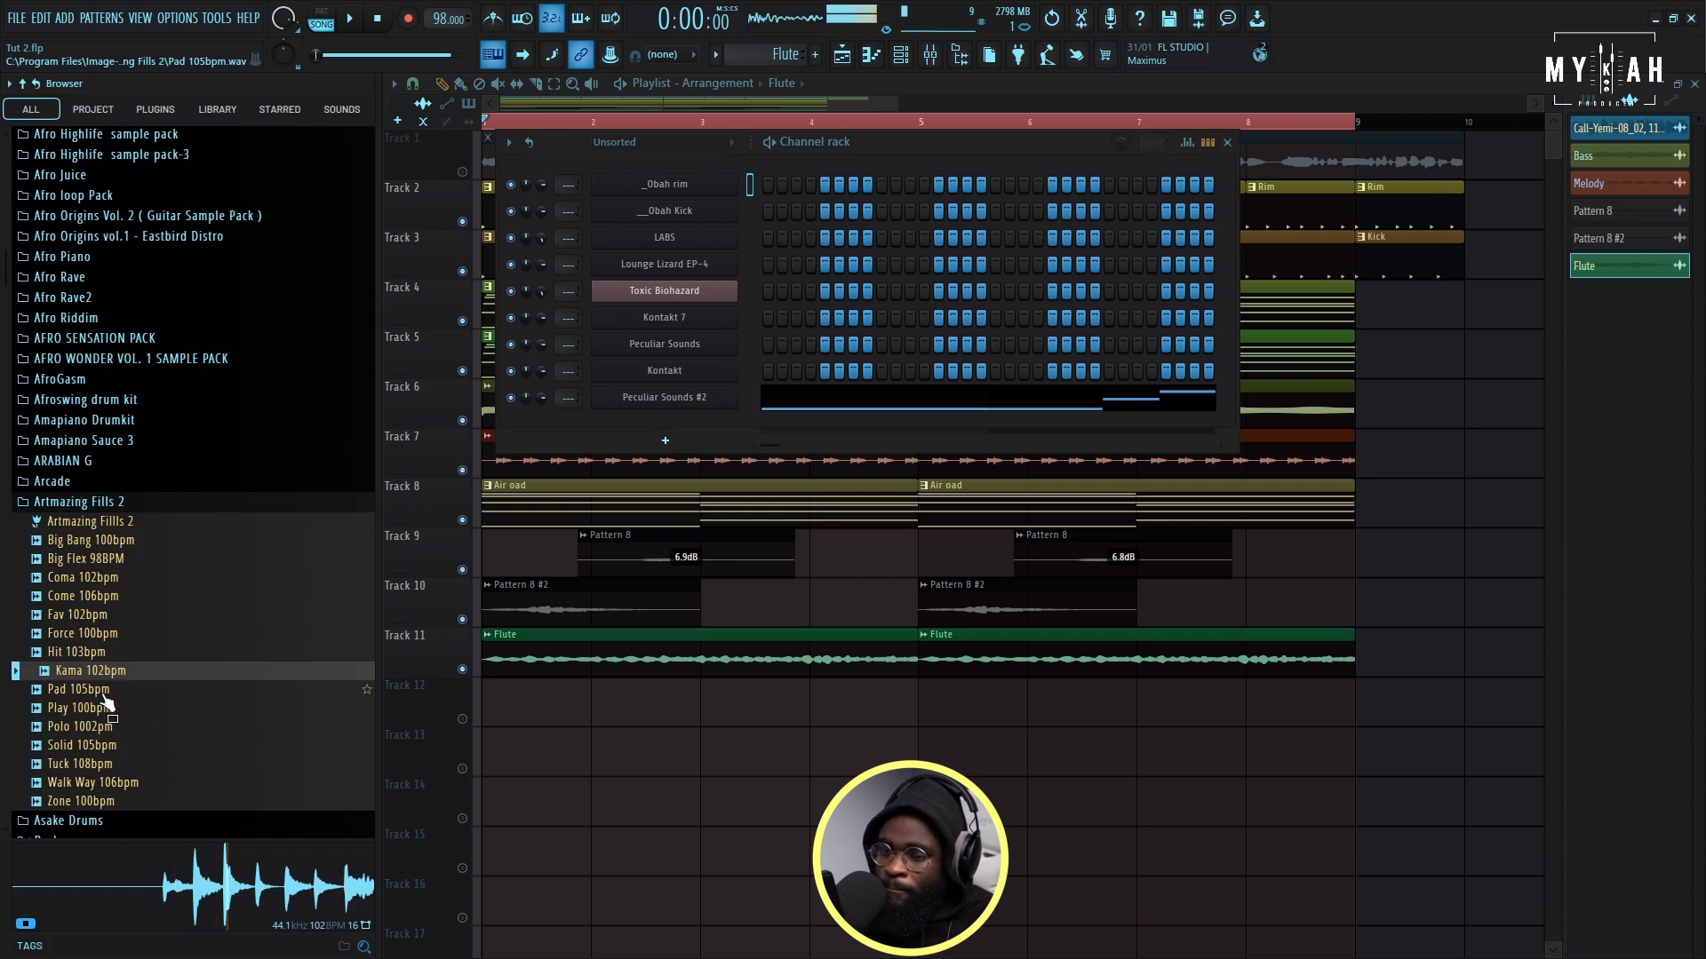
pyautogui.moveTo(558, 750); pyautogui.dragTo(1239, 718)
# - Play the arrangement from about bar 8 and unmute Track 12 with the Kama fill
pyautogui.press('space')
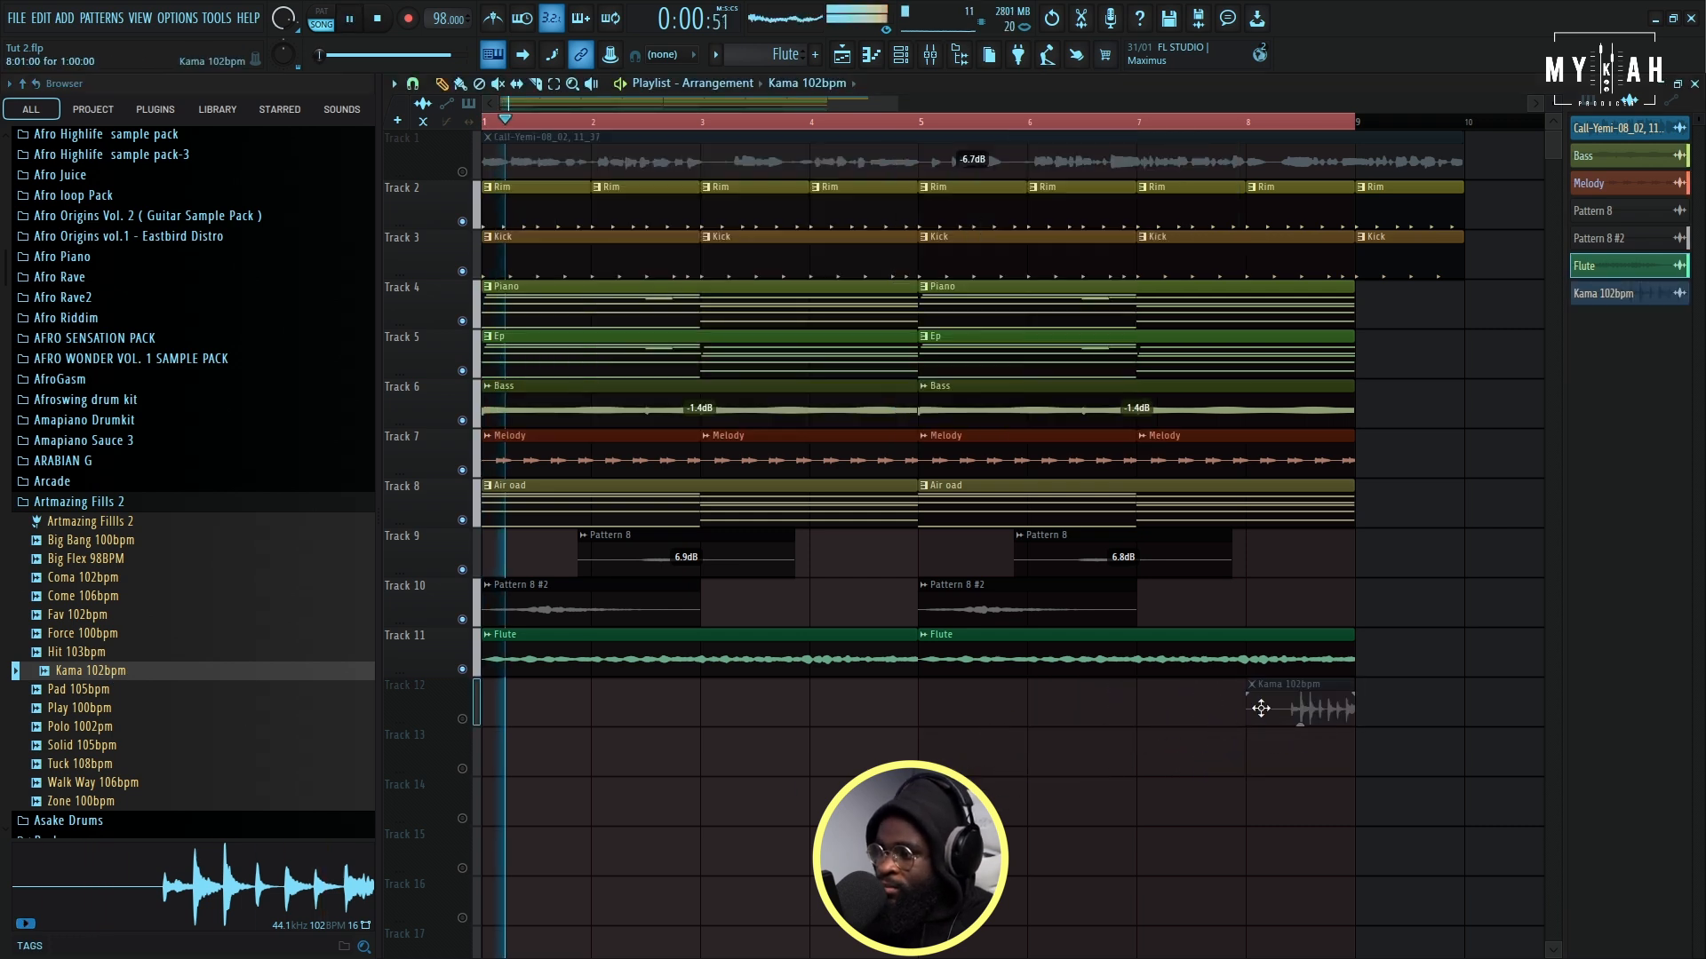
pyautogui.click(1266, 124)
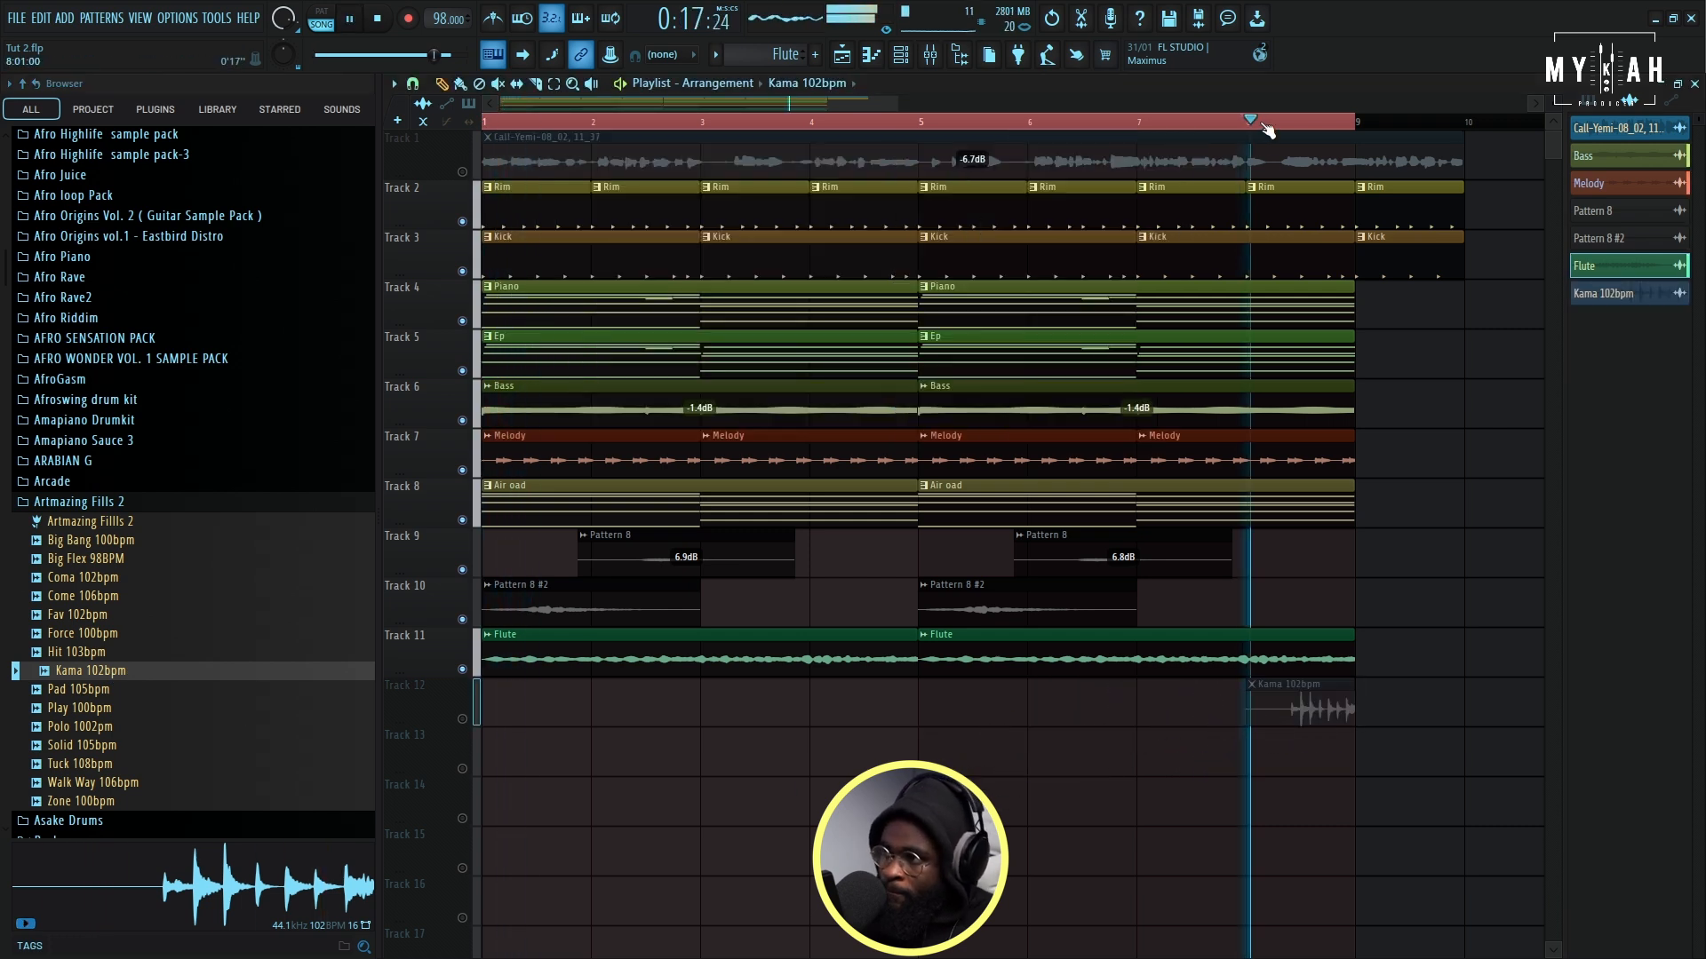
pyautogui.click(471, 717)
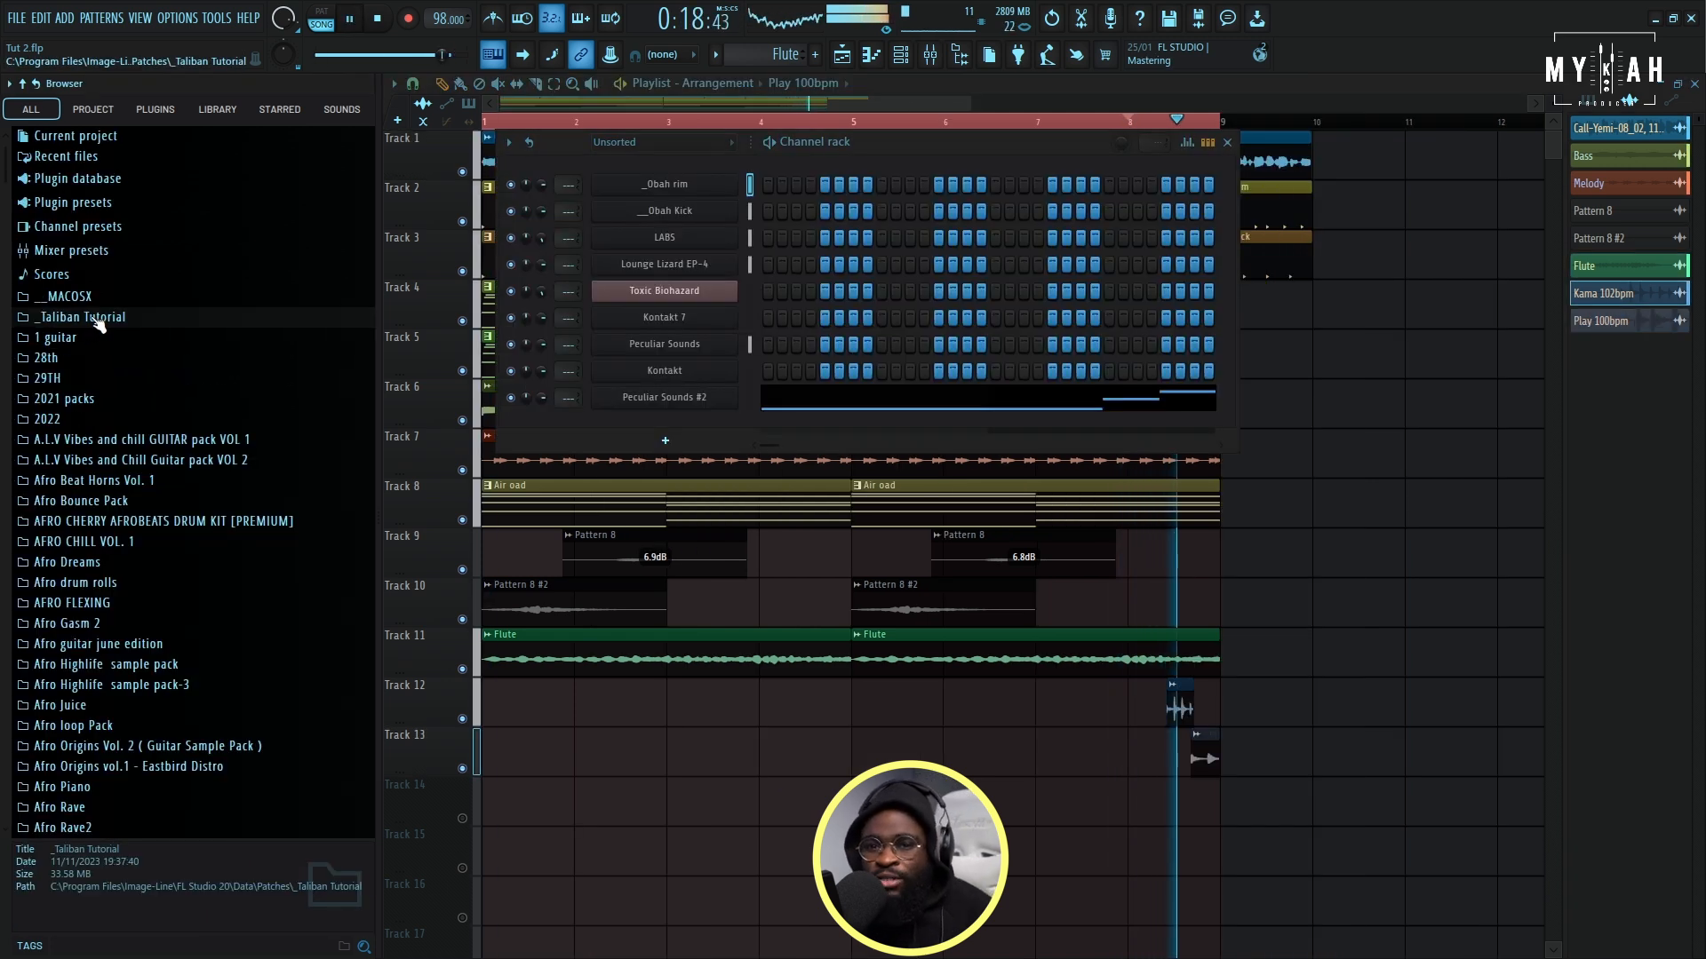
# - Audition the 808 samples in the P2J_808s folder and load P2J_808_overtone_C as a new sampler channel
pyautogui.press('space')
pyautogui.scroll(-20, 147, 453)
pyautogui.press('space')
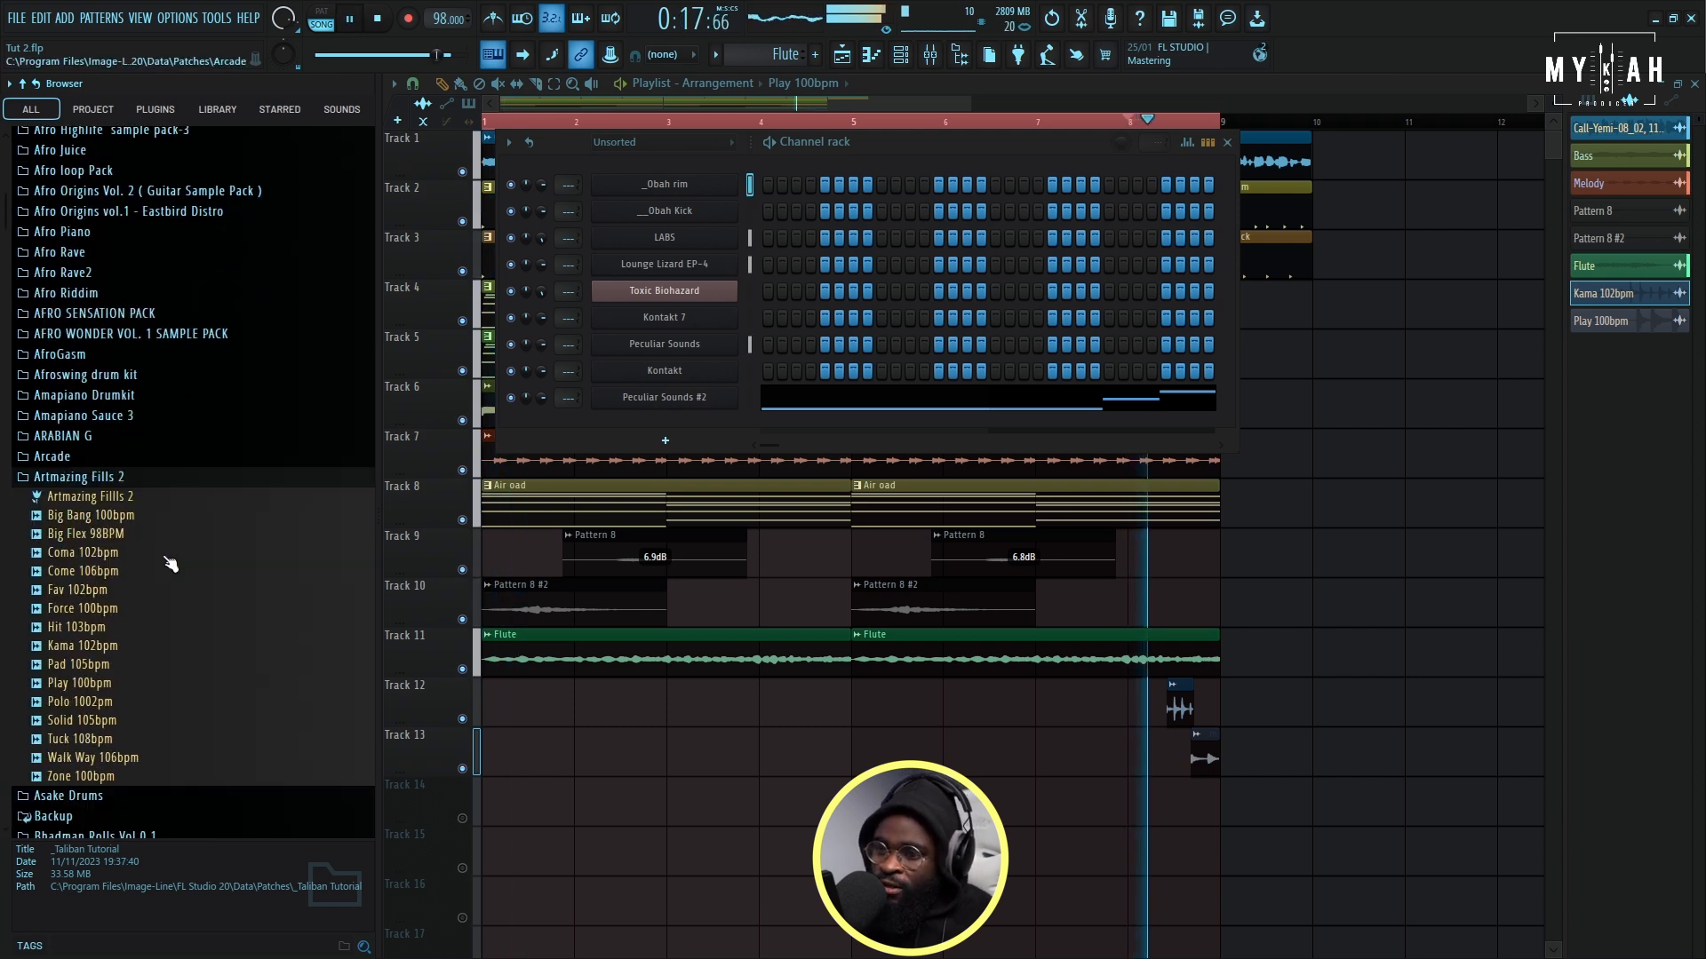
pyautogui.click(157, 585)
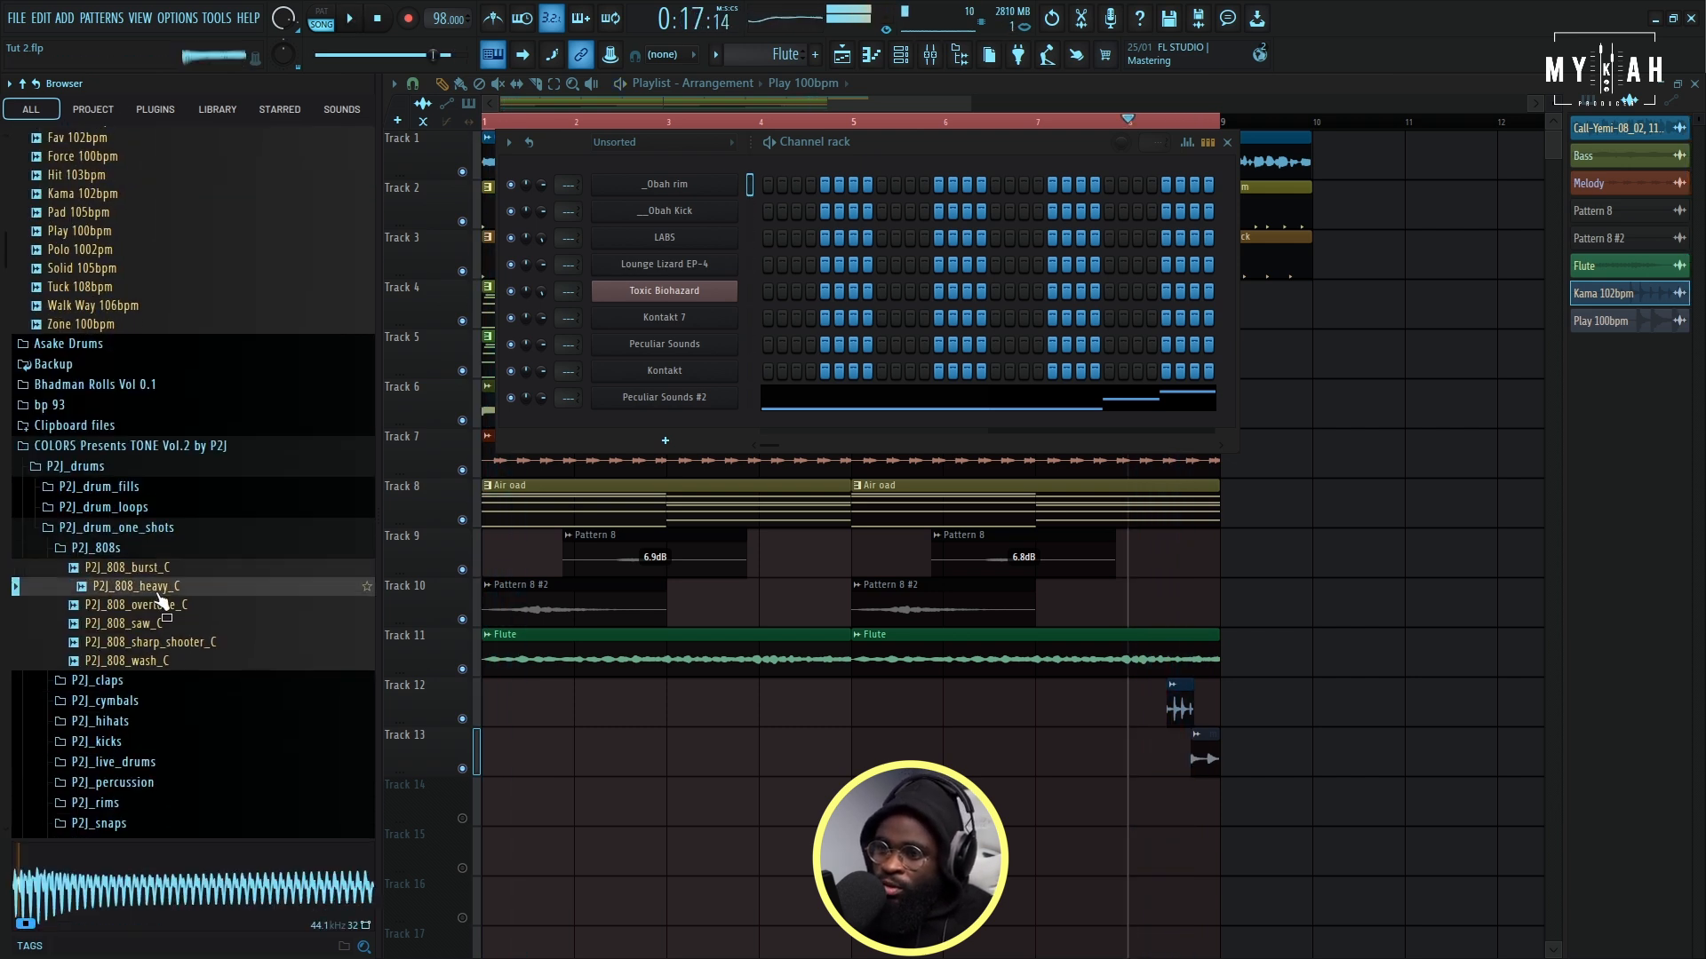
pyautogui.click(160, 605)
pyautogui.click(166, 624)
pyautogui.click(176, 608)
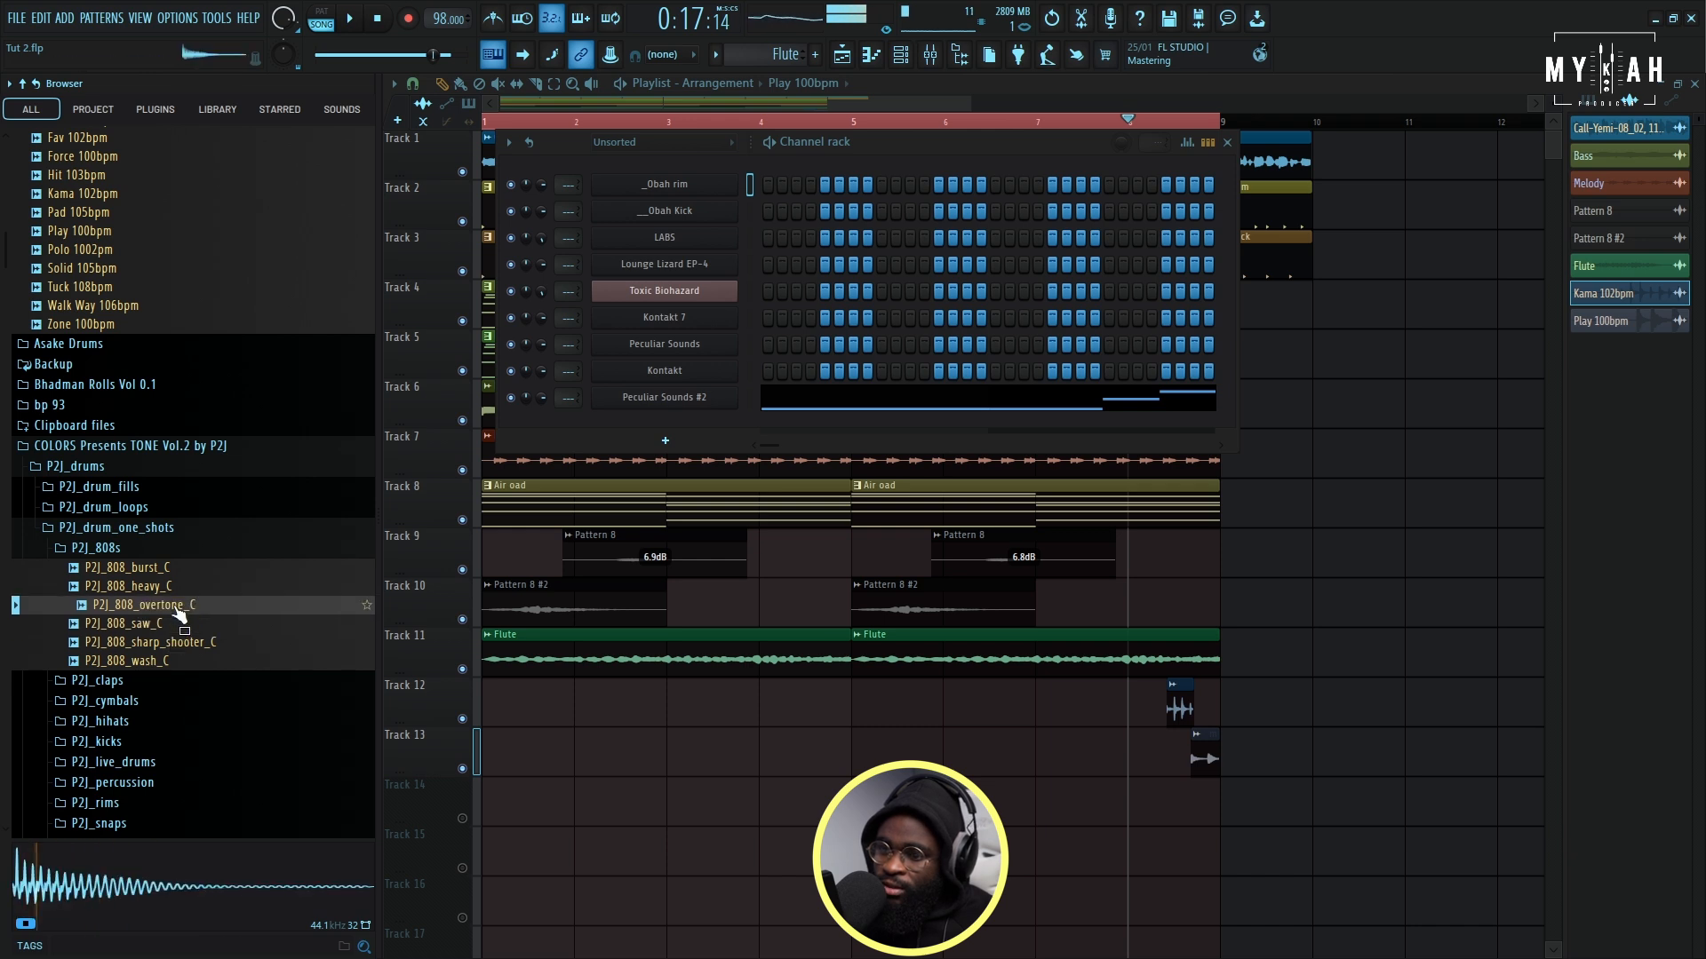
pyautogui.moveTo(352, 602); pyautogui.dragTo(657, 429)
pyautogui.press('space')
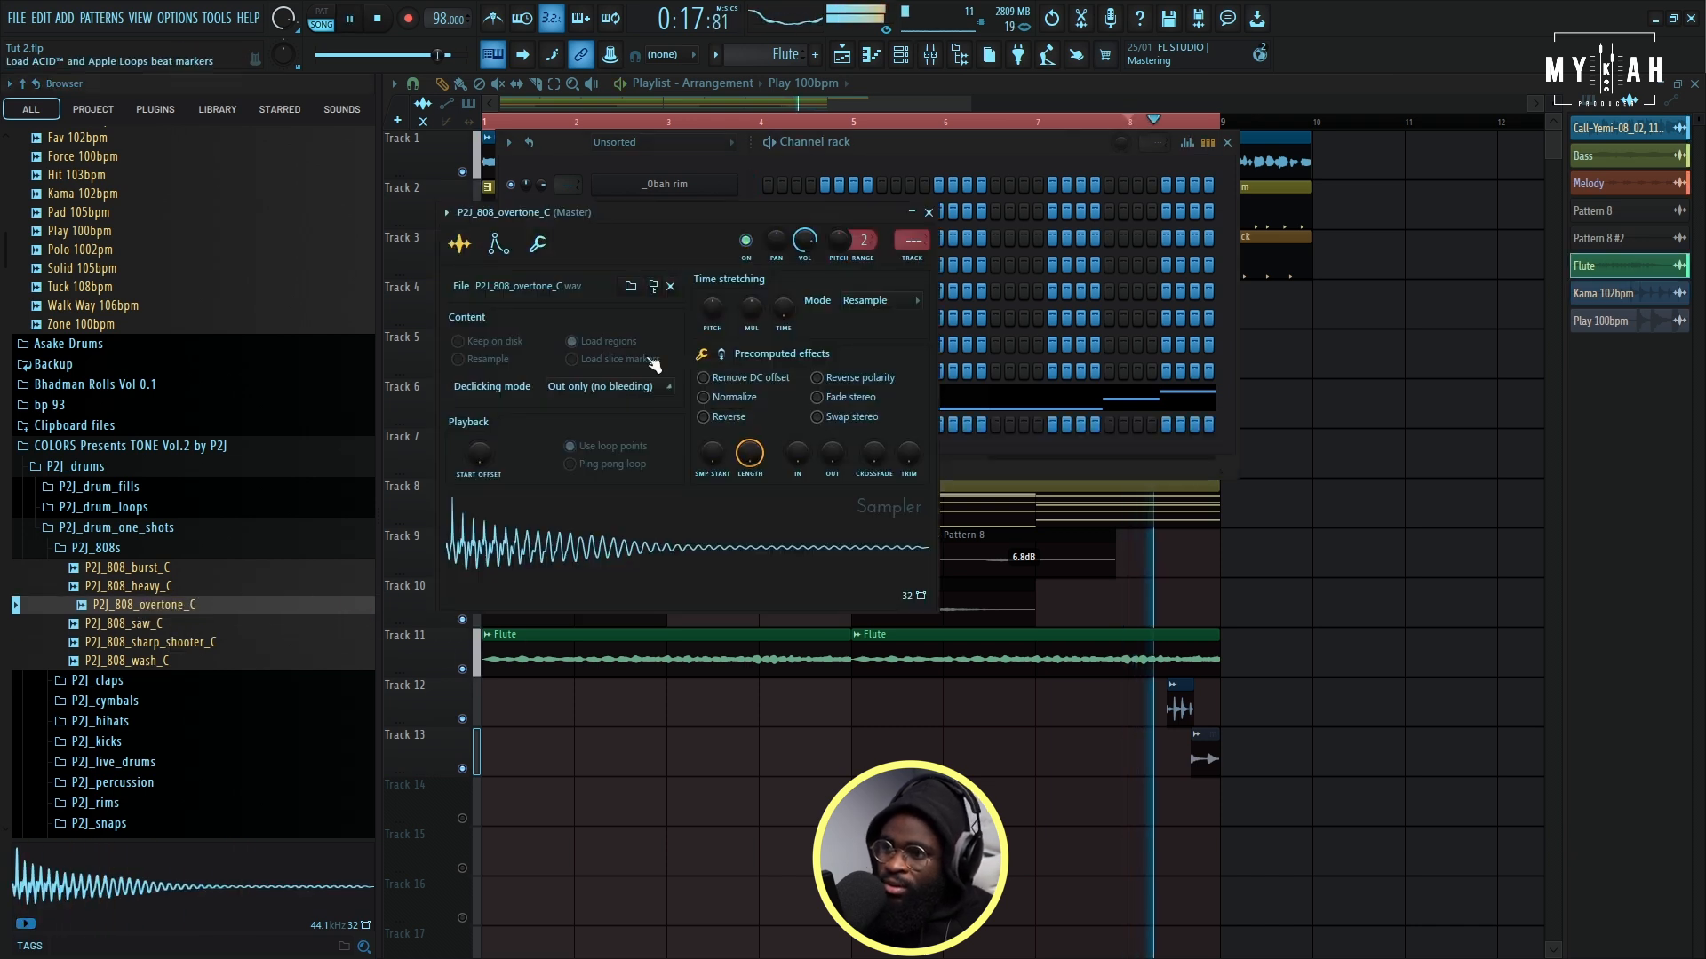
# - Turn the decay of the 808 sampler's volume envelope fully down and set its root note to A#4
pyautogui.click(495, 246)
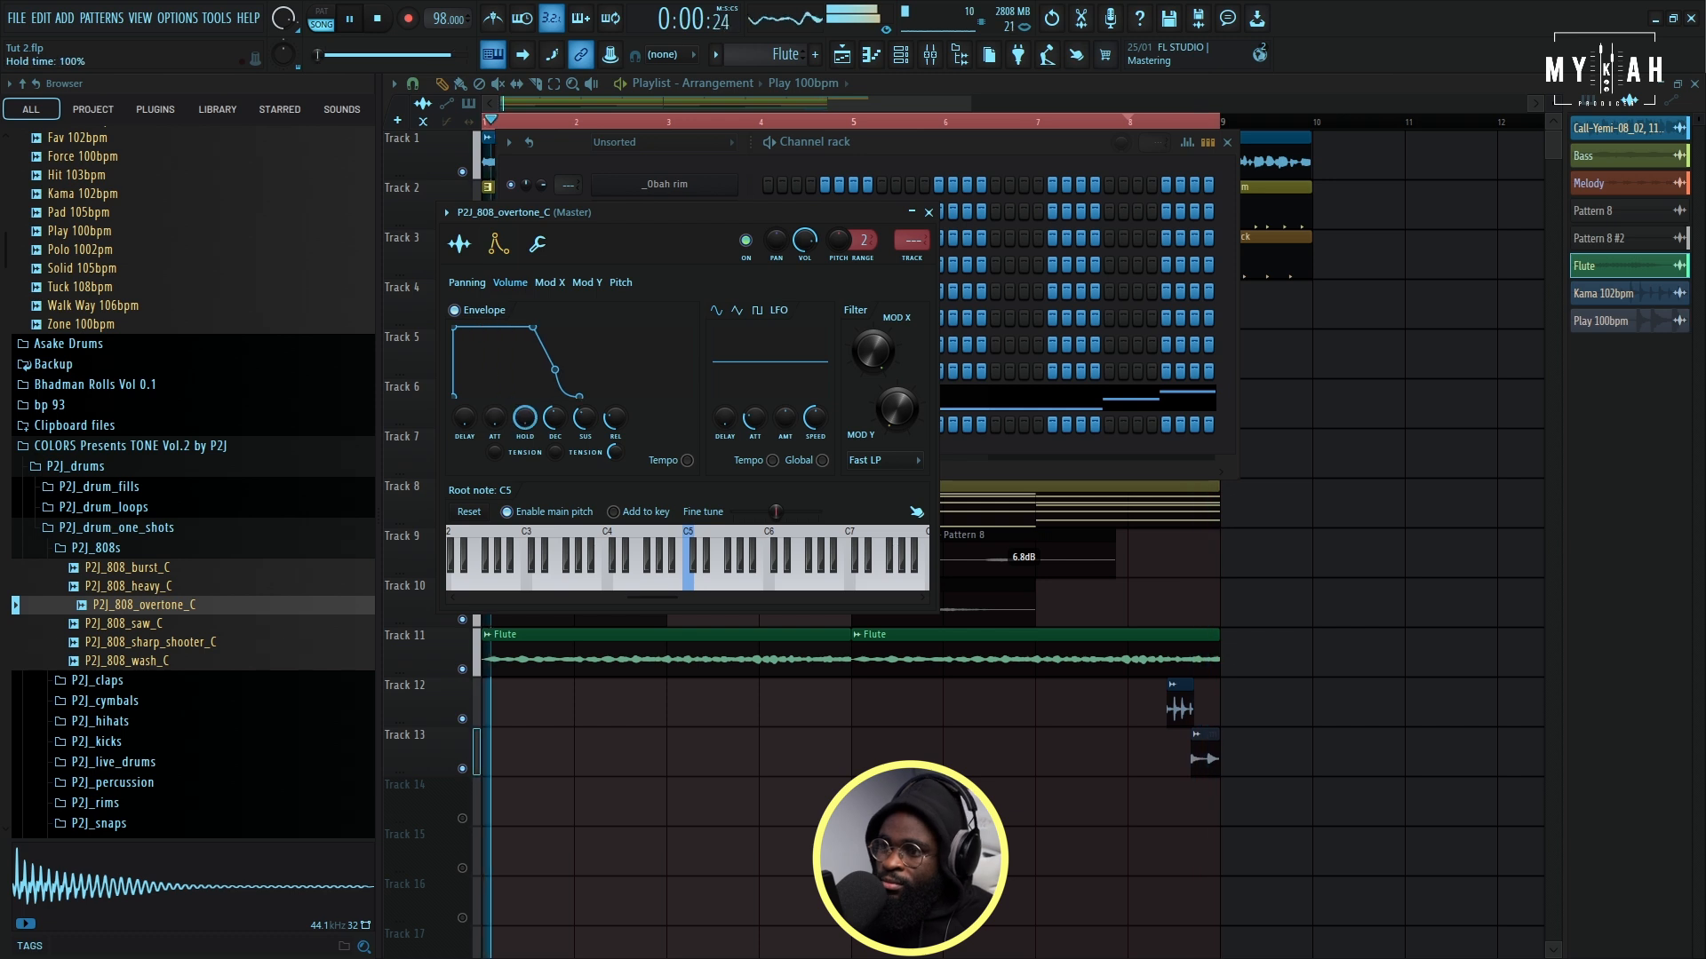
pyautogui.moveTo(563, 424); pyautogui.dragTo(563, 493)
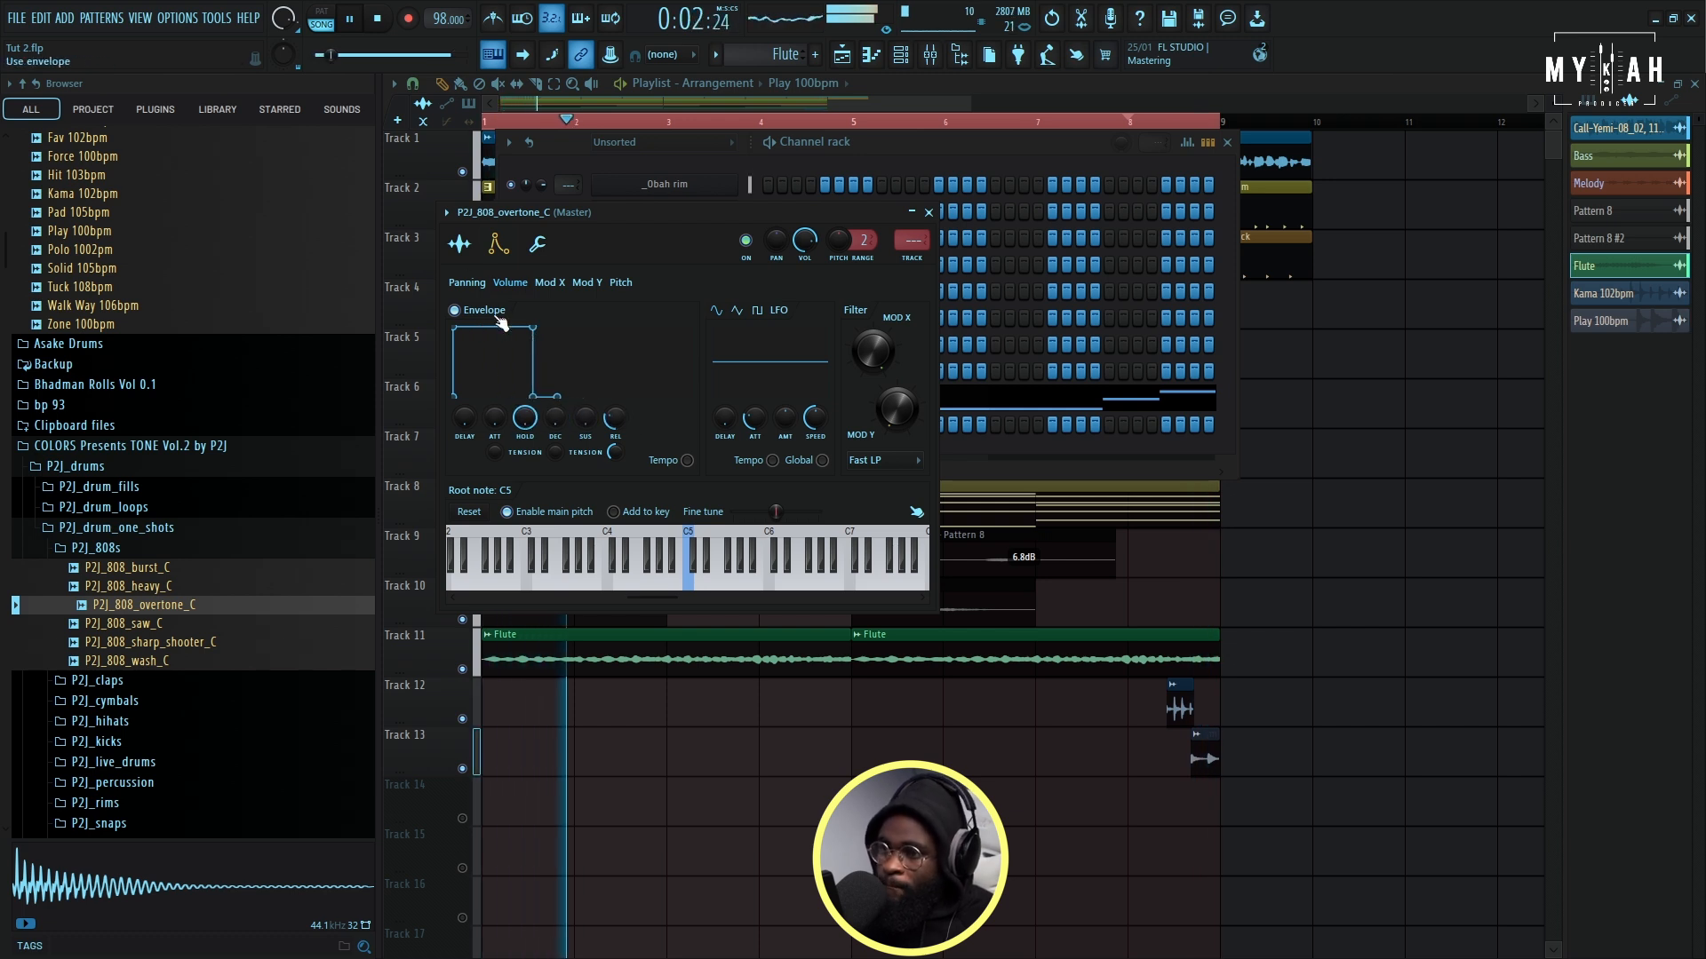
pyautogui.click(459, 245)
pyautogui.click(537, 243)
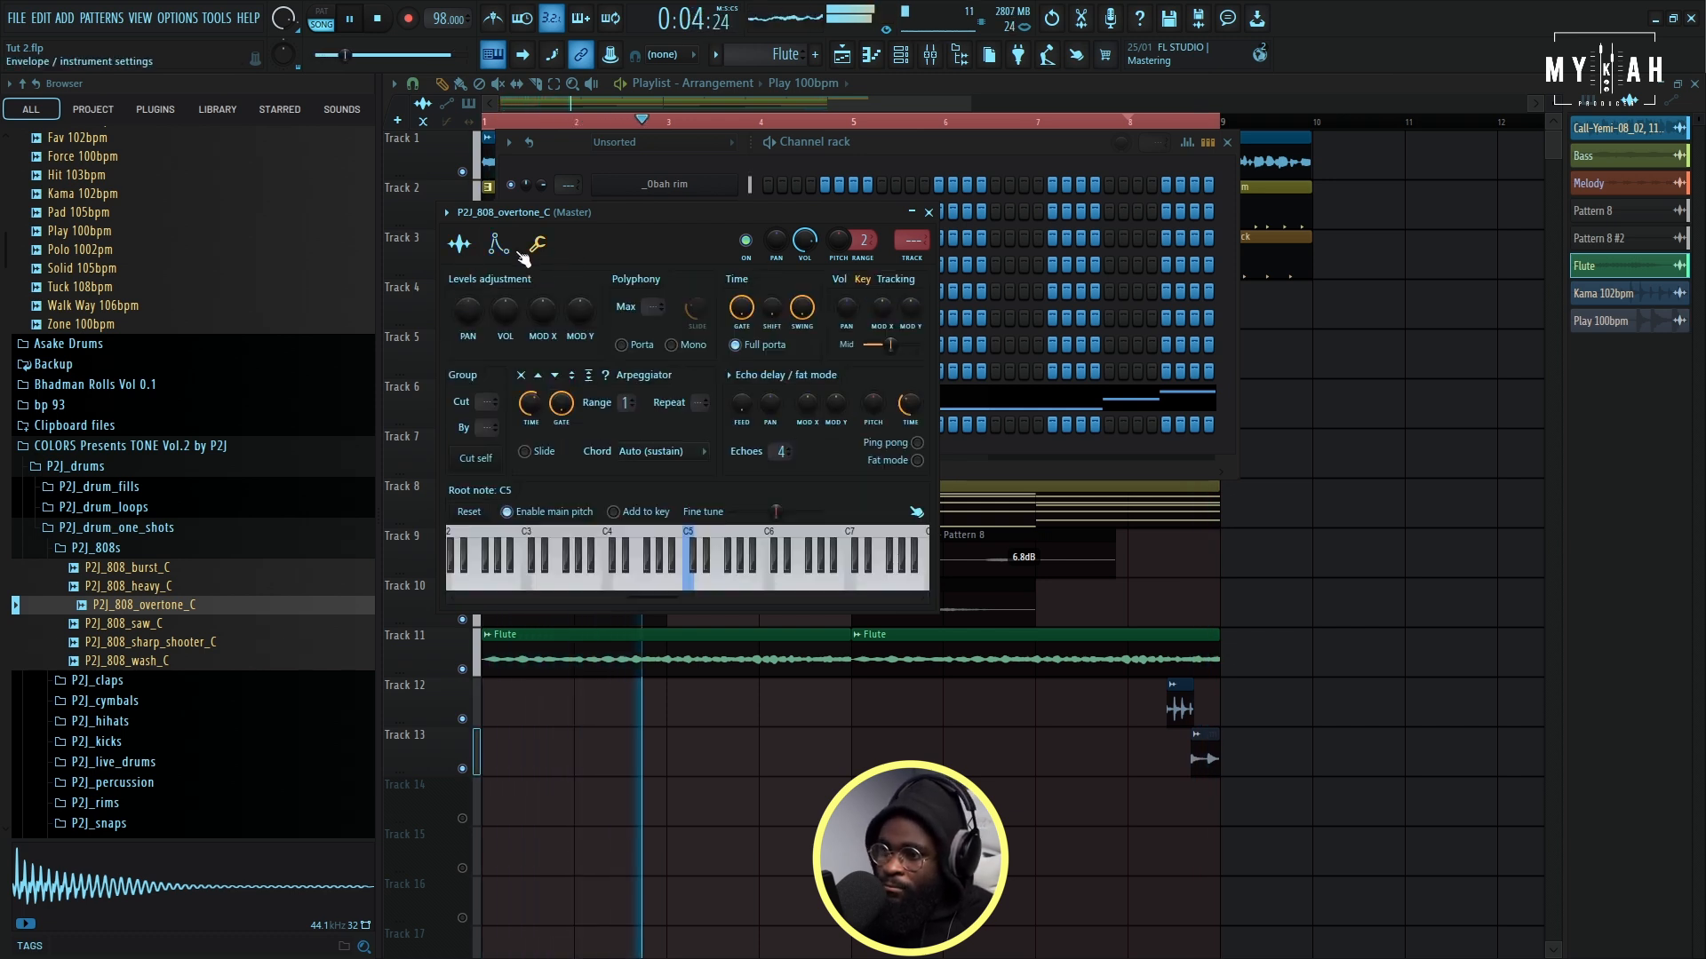
pyautogui.rightClick(673, 570)
# - Create a new pattern named Bass 2 with an orange-brown color
pyautogui.click(716, 55)
pyautogui.click(788, 83)
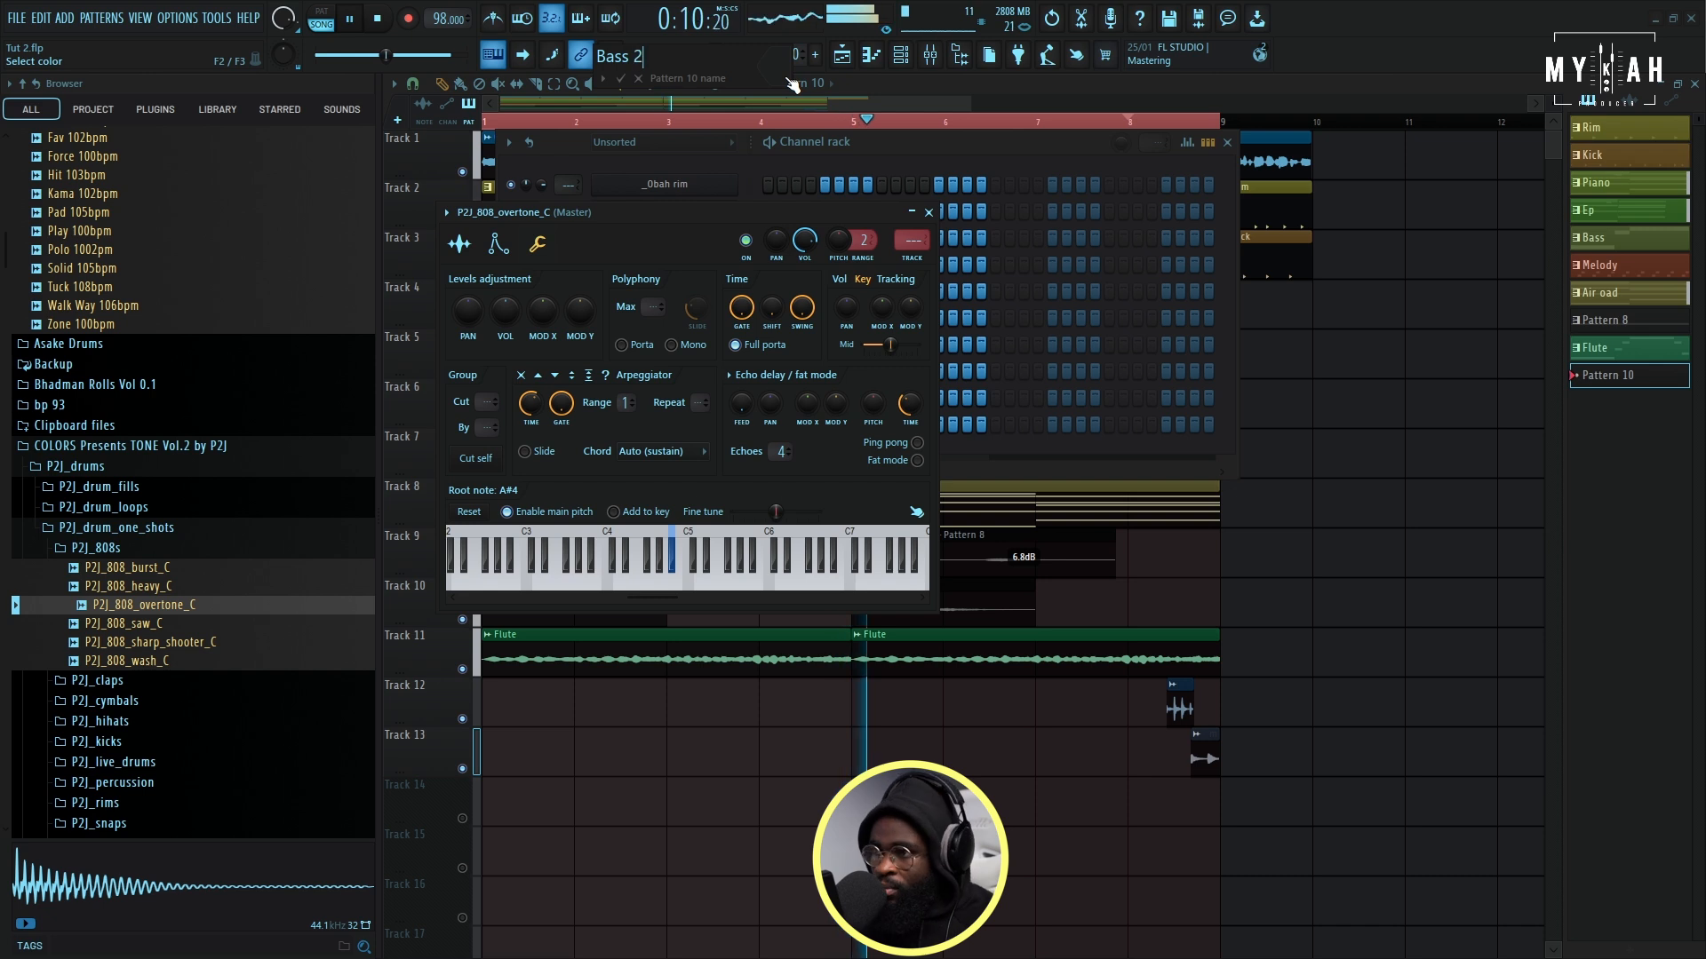
pyautogui.click(790, 84)
pyautogui.click(855, 256)
pyautogui.write('Bass 2')
pyautogui.press('Return')
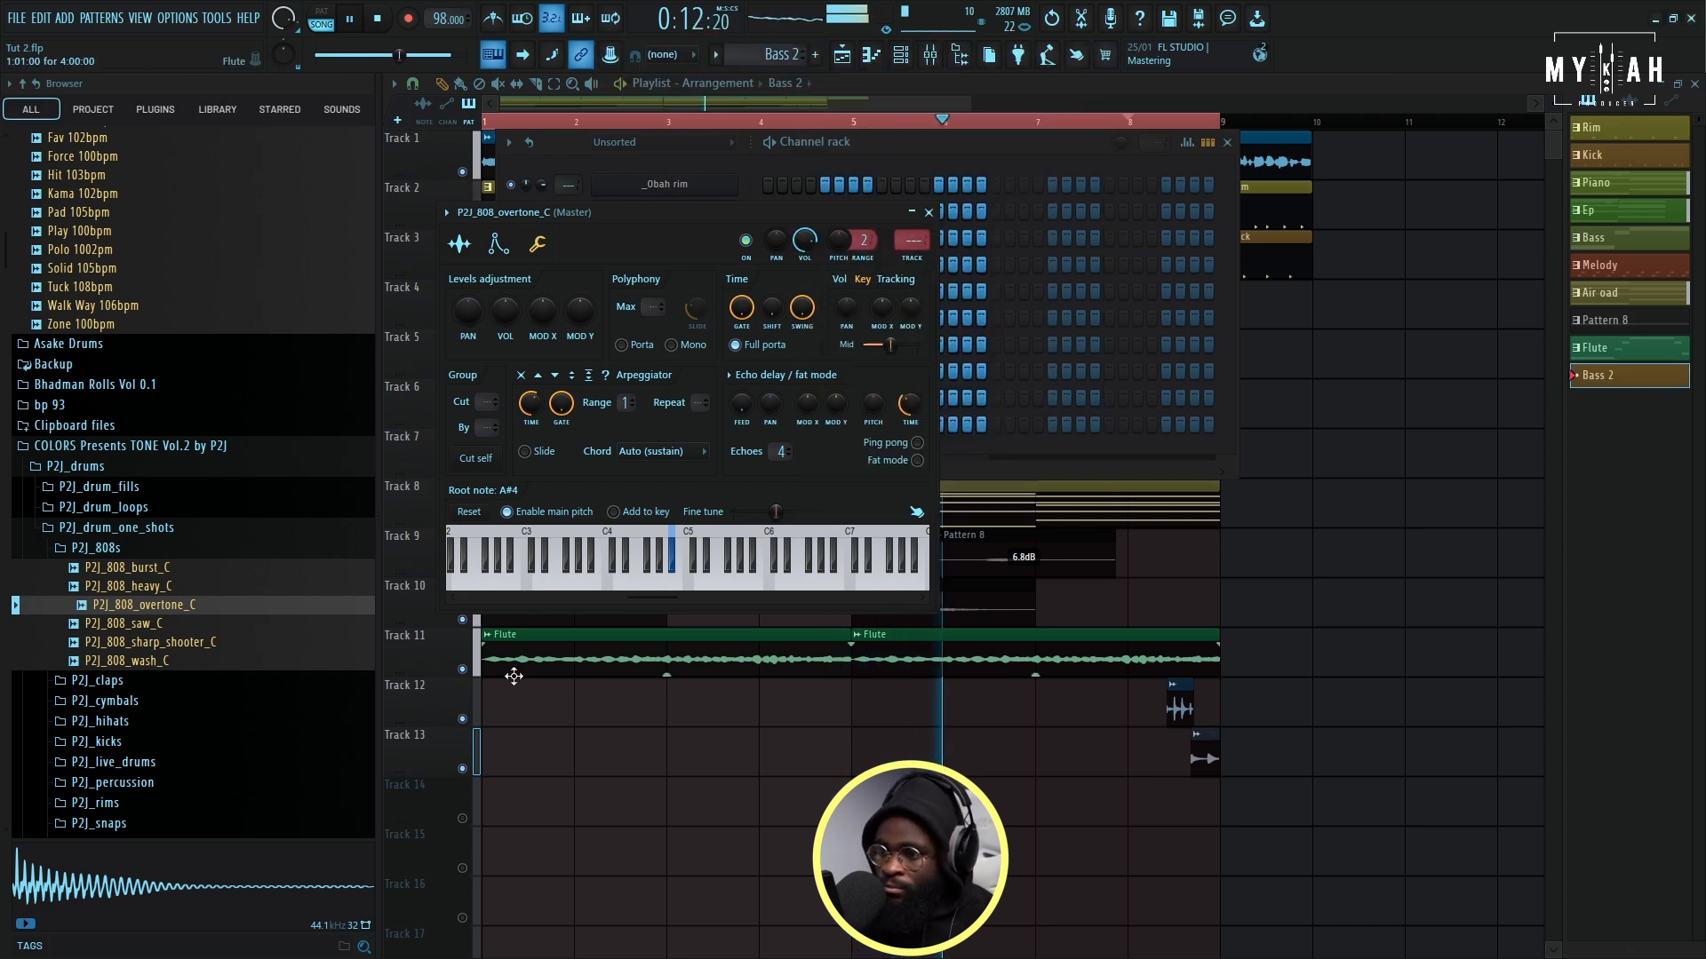
# - Place the Bass 2 pattern on Track 14 at bar 1 and stop playback
pyautogui.click(489, 817)
pyautogui.click(489, 816)
pyautogui.press('space')
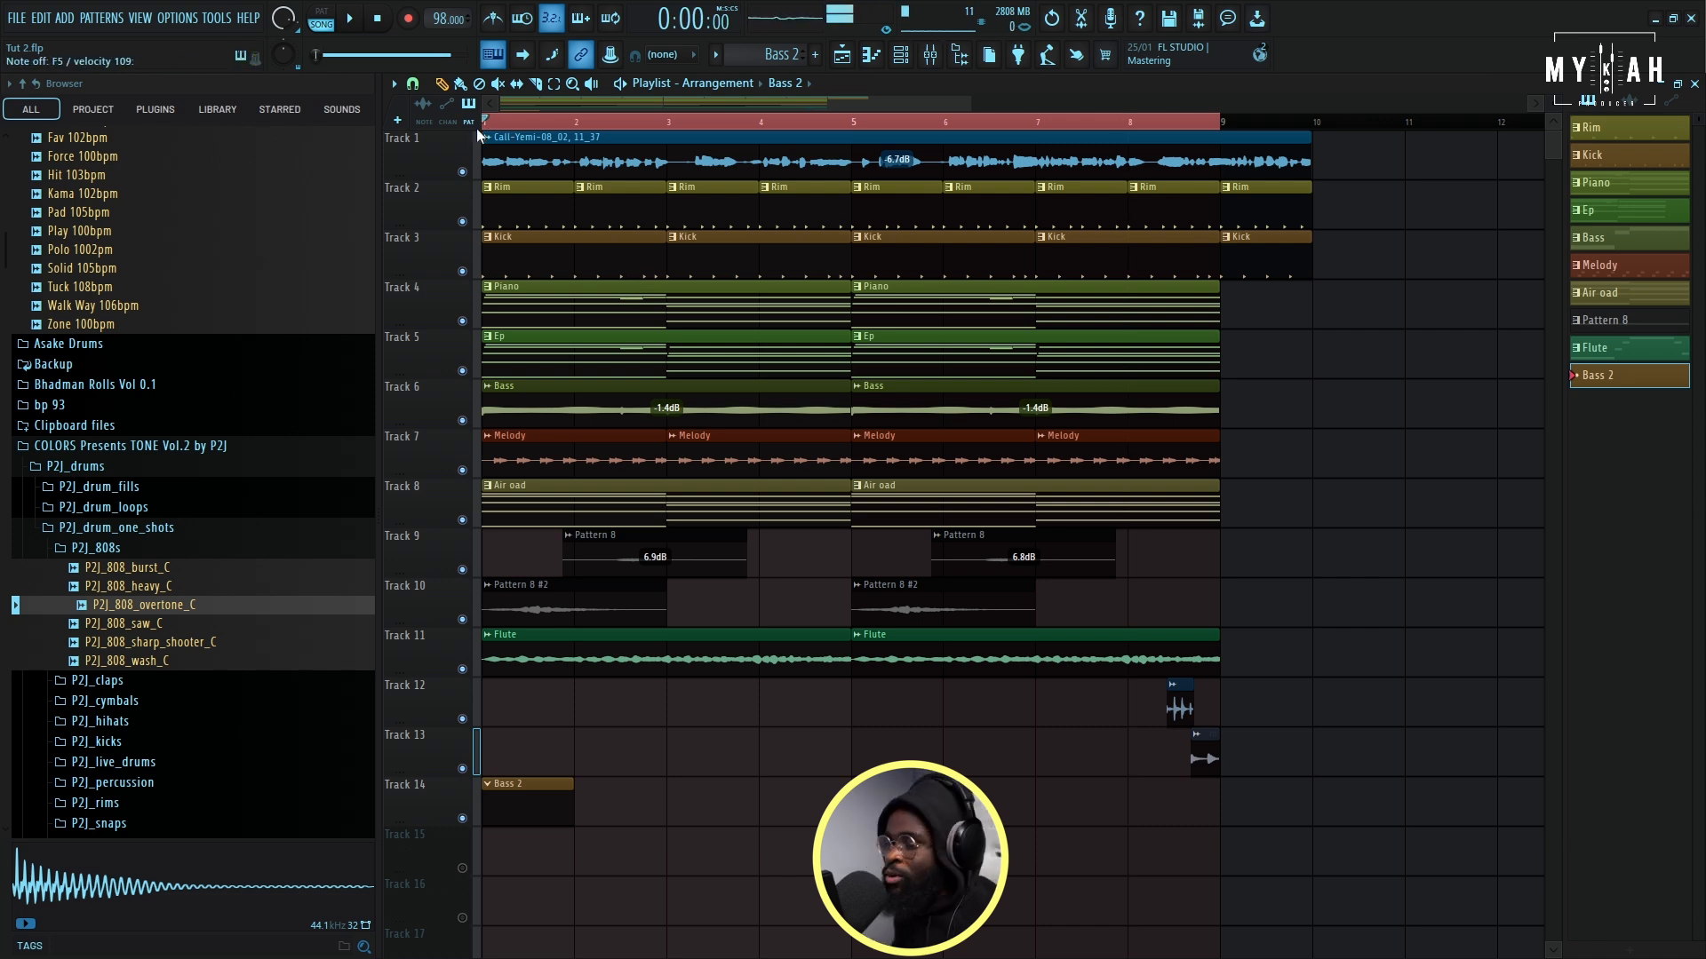
# - Record a four-bar bass line on C5 and F4 into the Bass 2 pattern and lengthen its Track 14 clip to cover it
pyautogui.press('space')
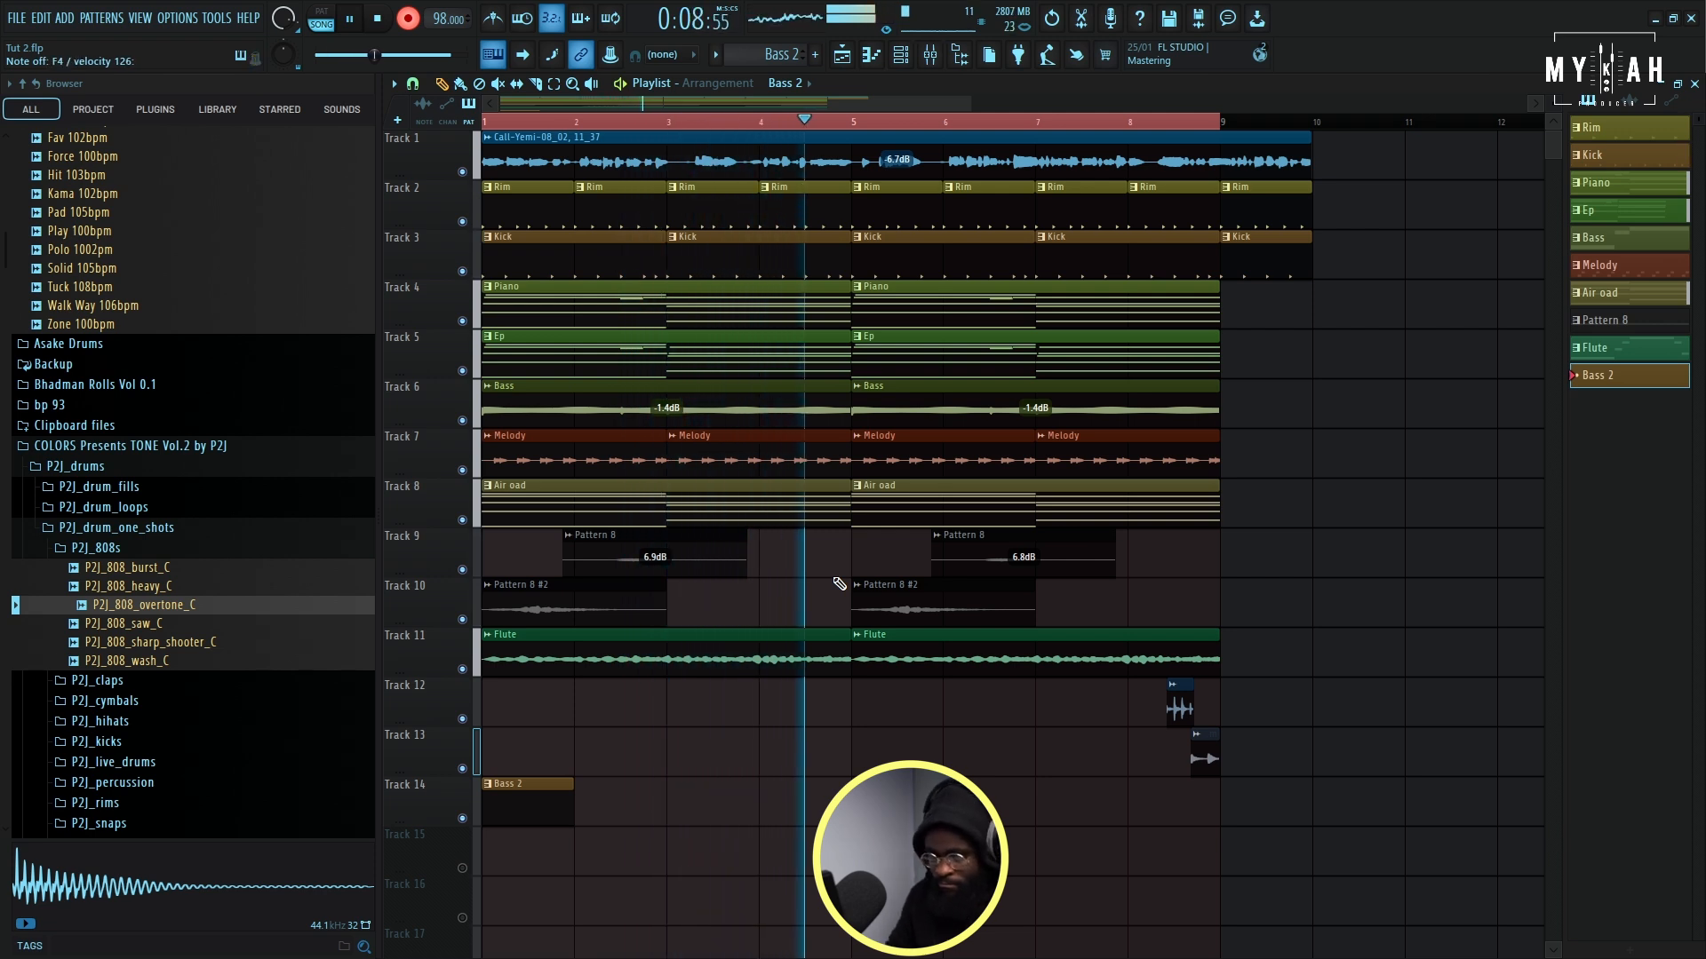
pyautogui.press('space')
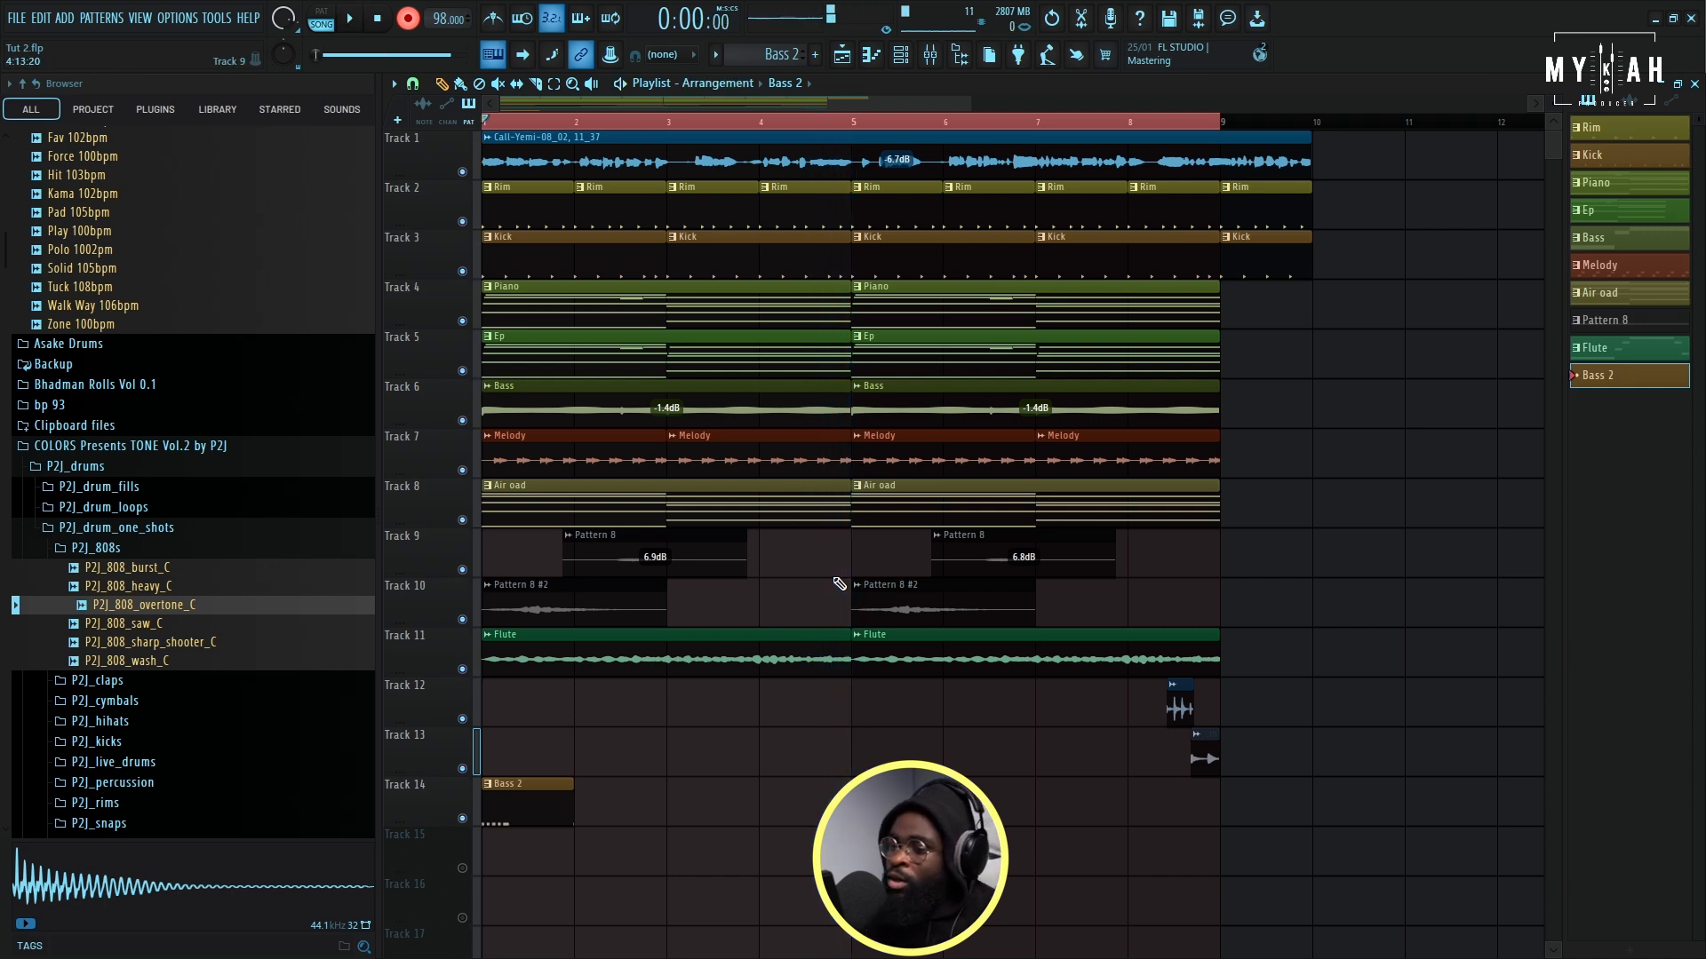
pyautogui.press('space')
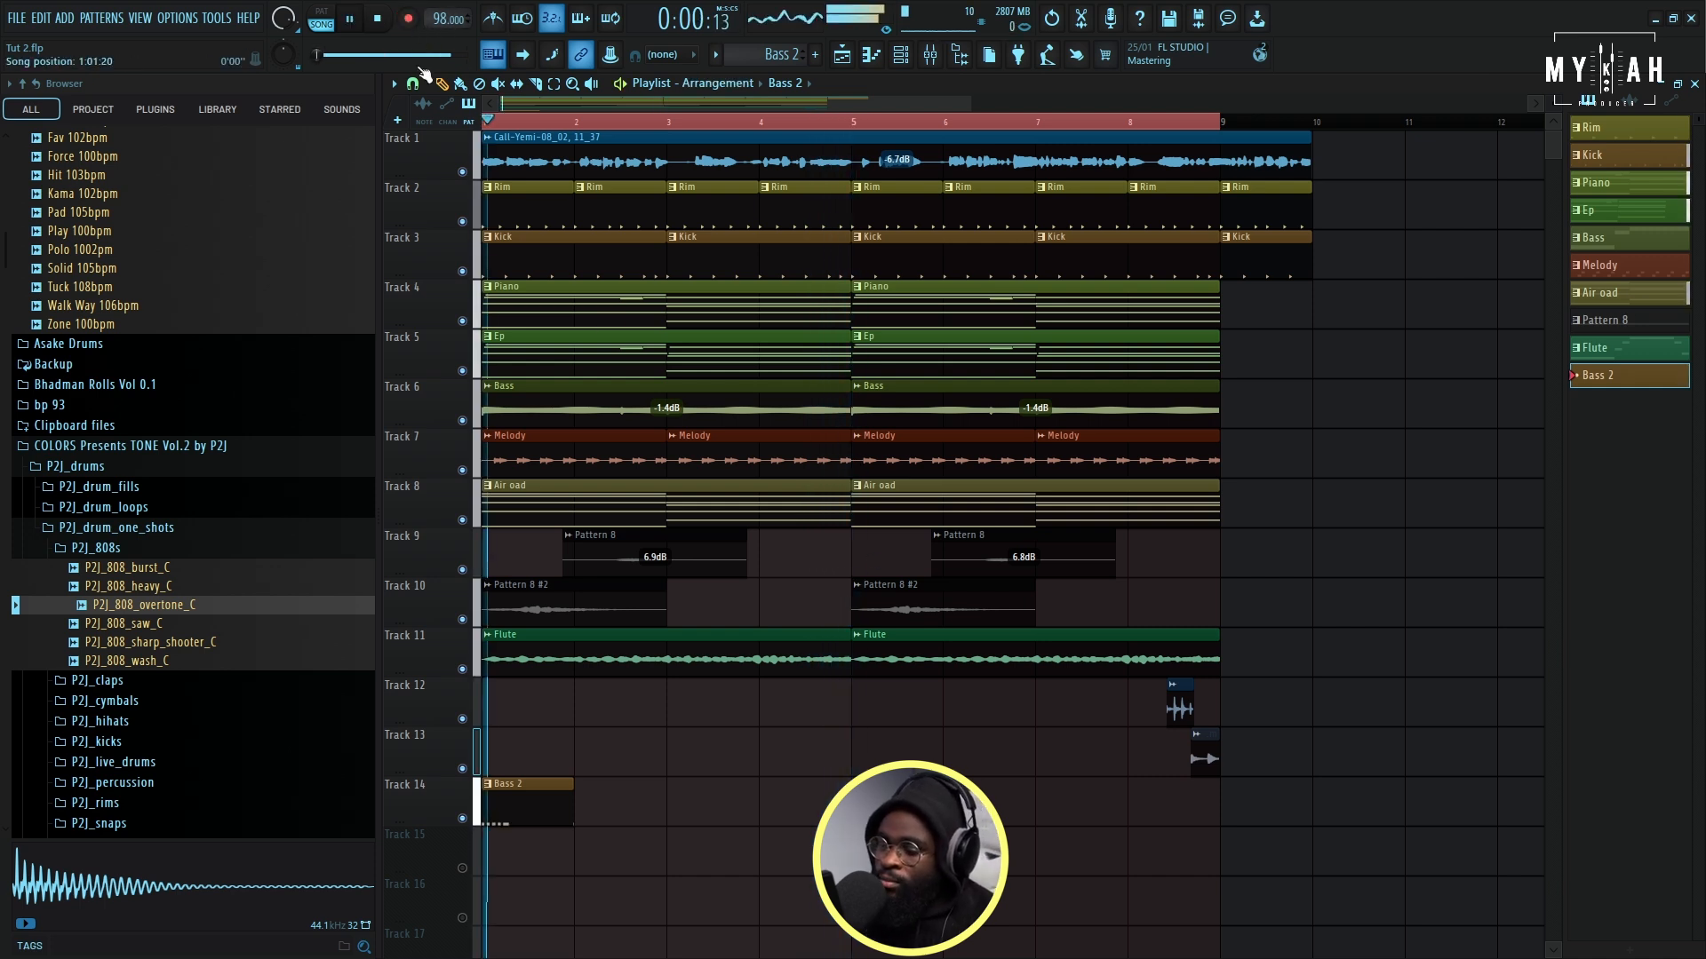
pyautogui.moveTo(569, 789); pyautogui.dragTo(851, 789)
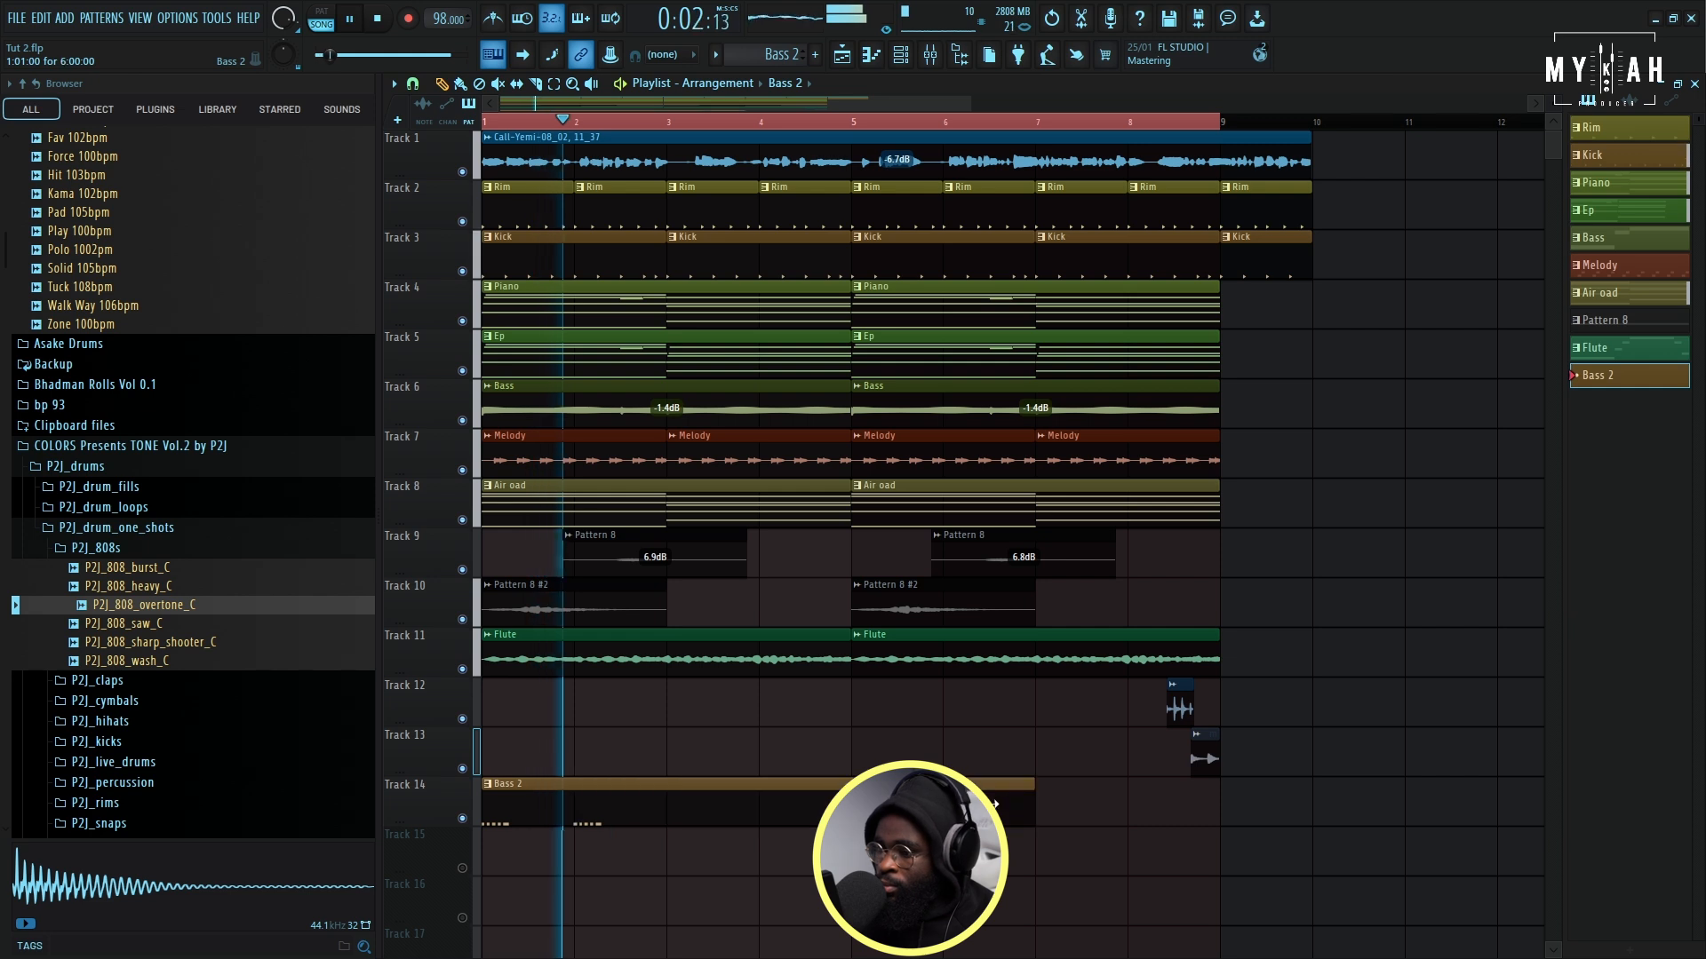
# - Raise all Bass 2 note velocities to maximum with level scaling and repeat the Bass 2 clip at bar 5 on Track 14
pyautogui.press('space')
pyautogui.press('space')
pyautogui.click(899, 58)
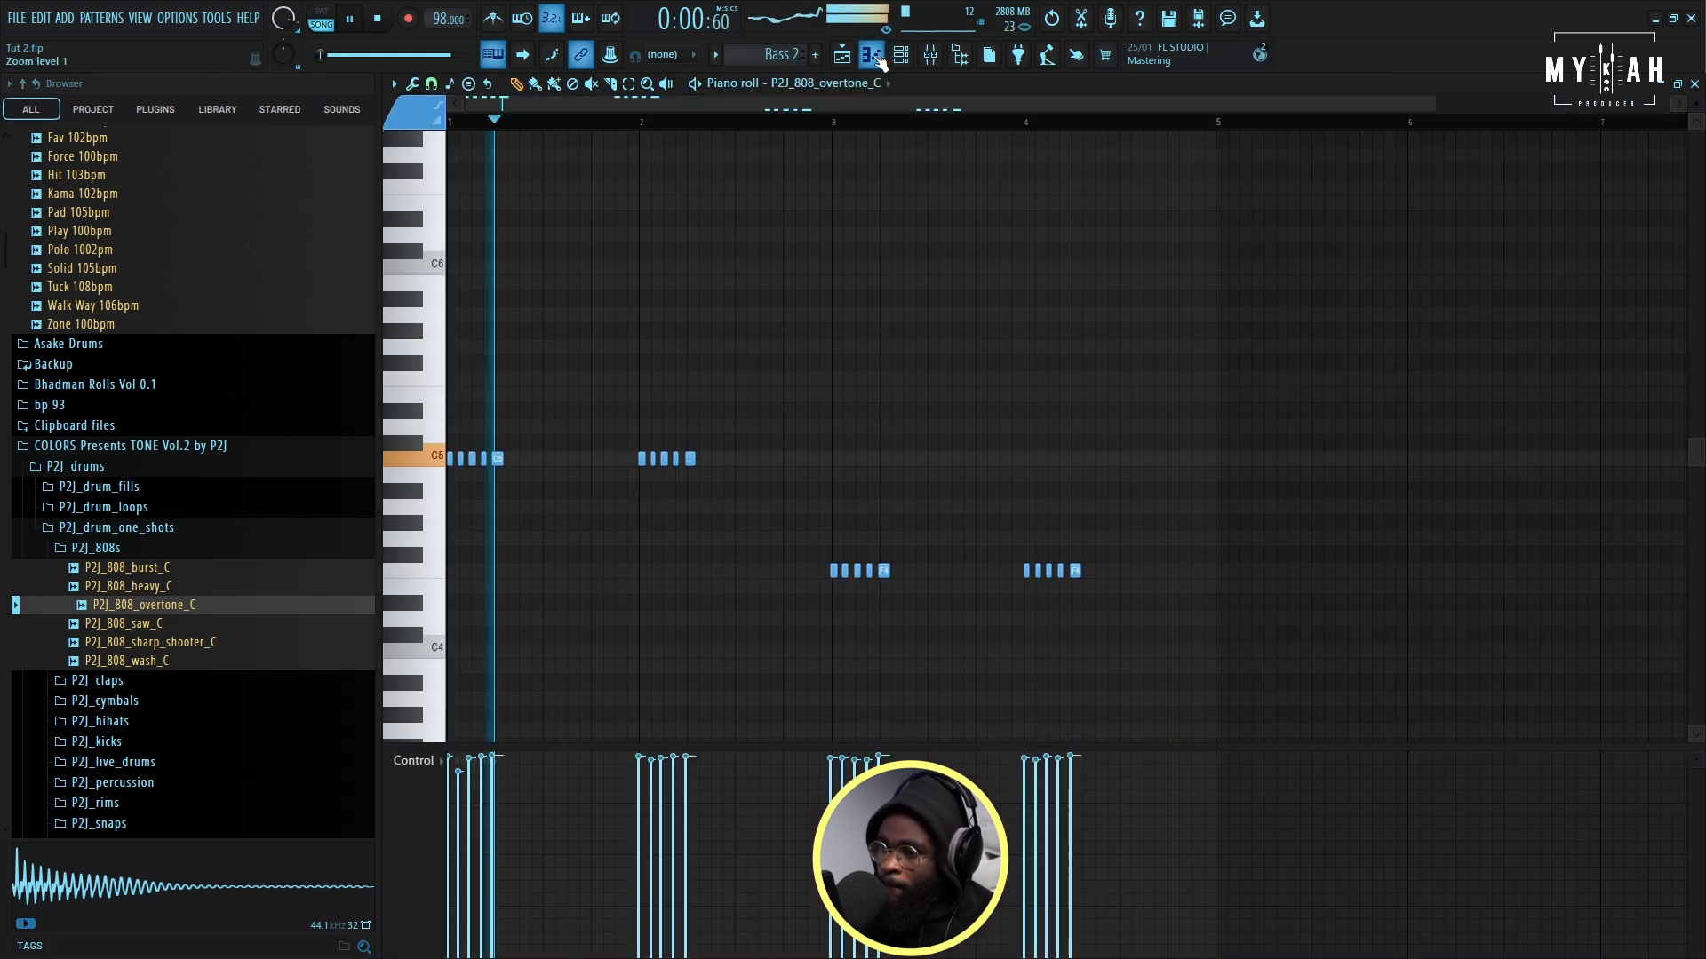
pyautogui.scroll(2, 495, 123)
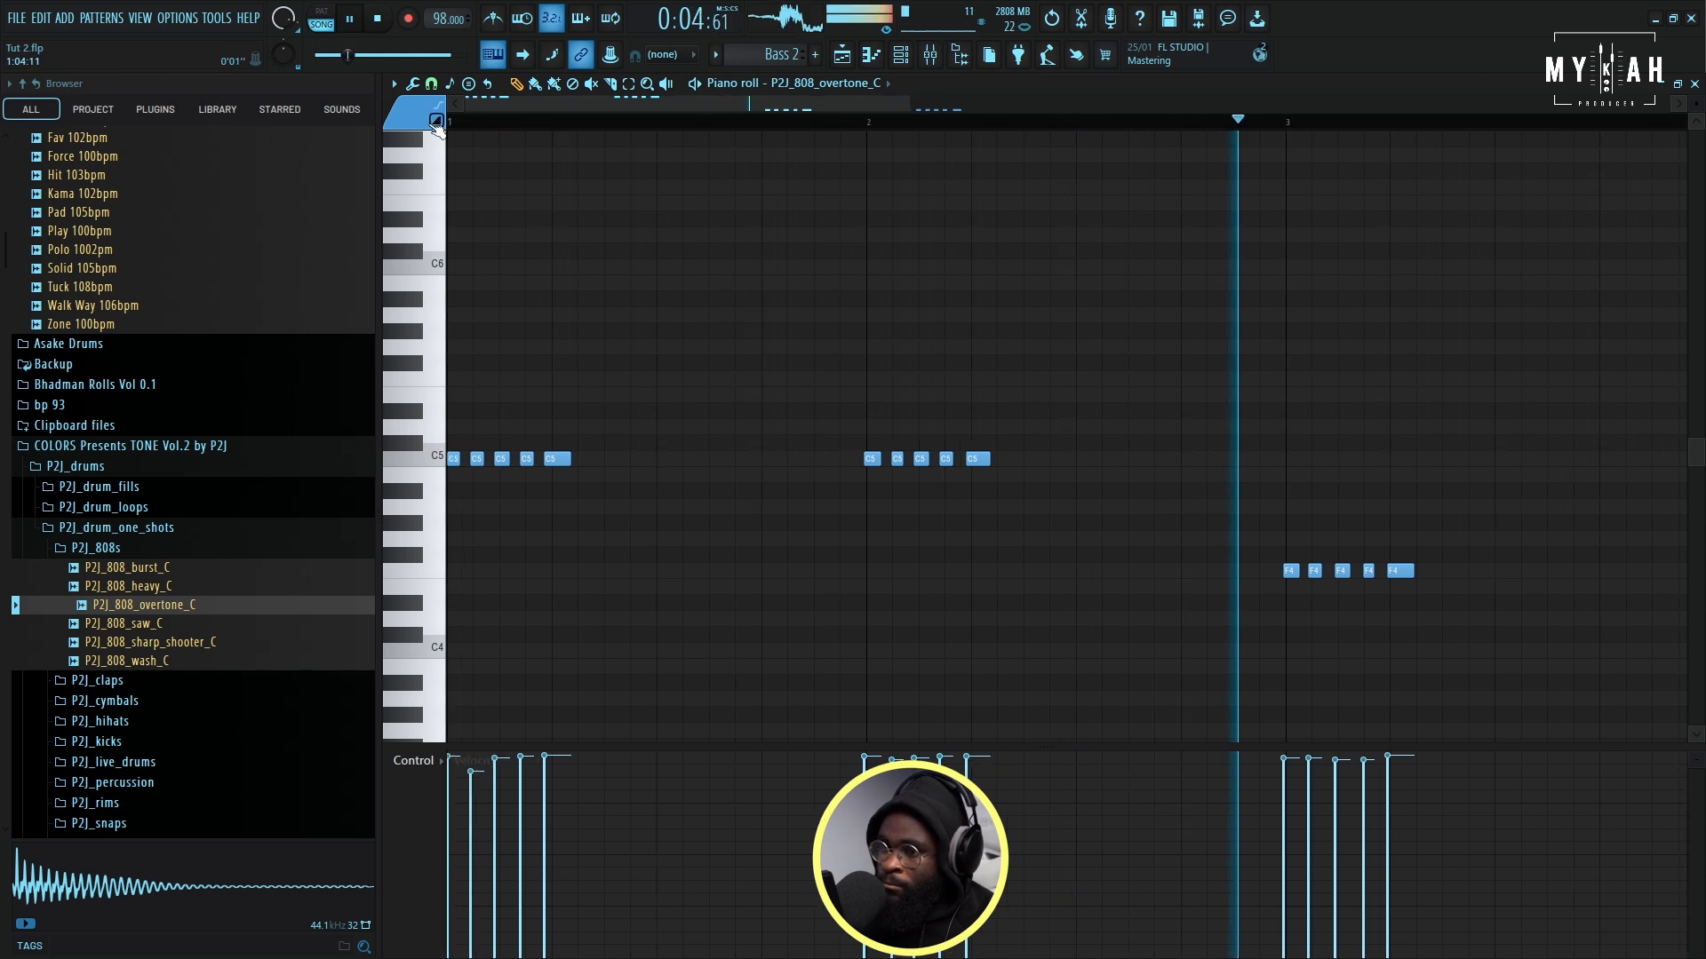
pyautogui.hotkey('alt', 'x')
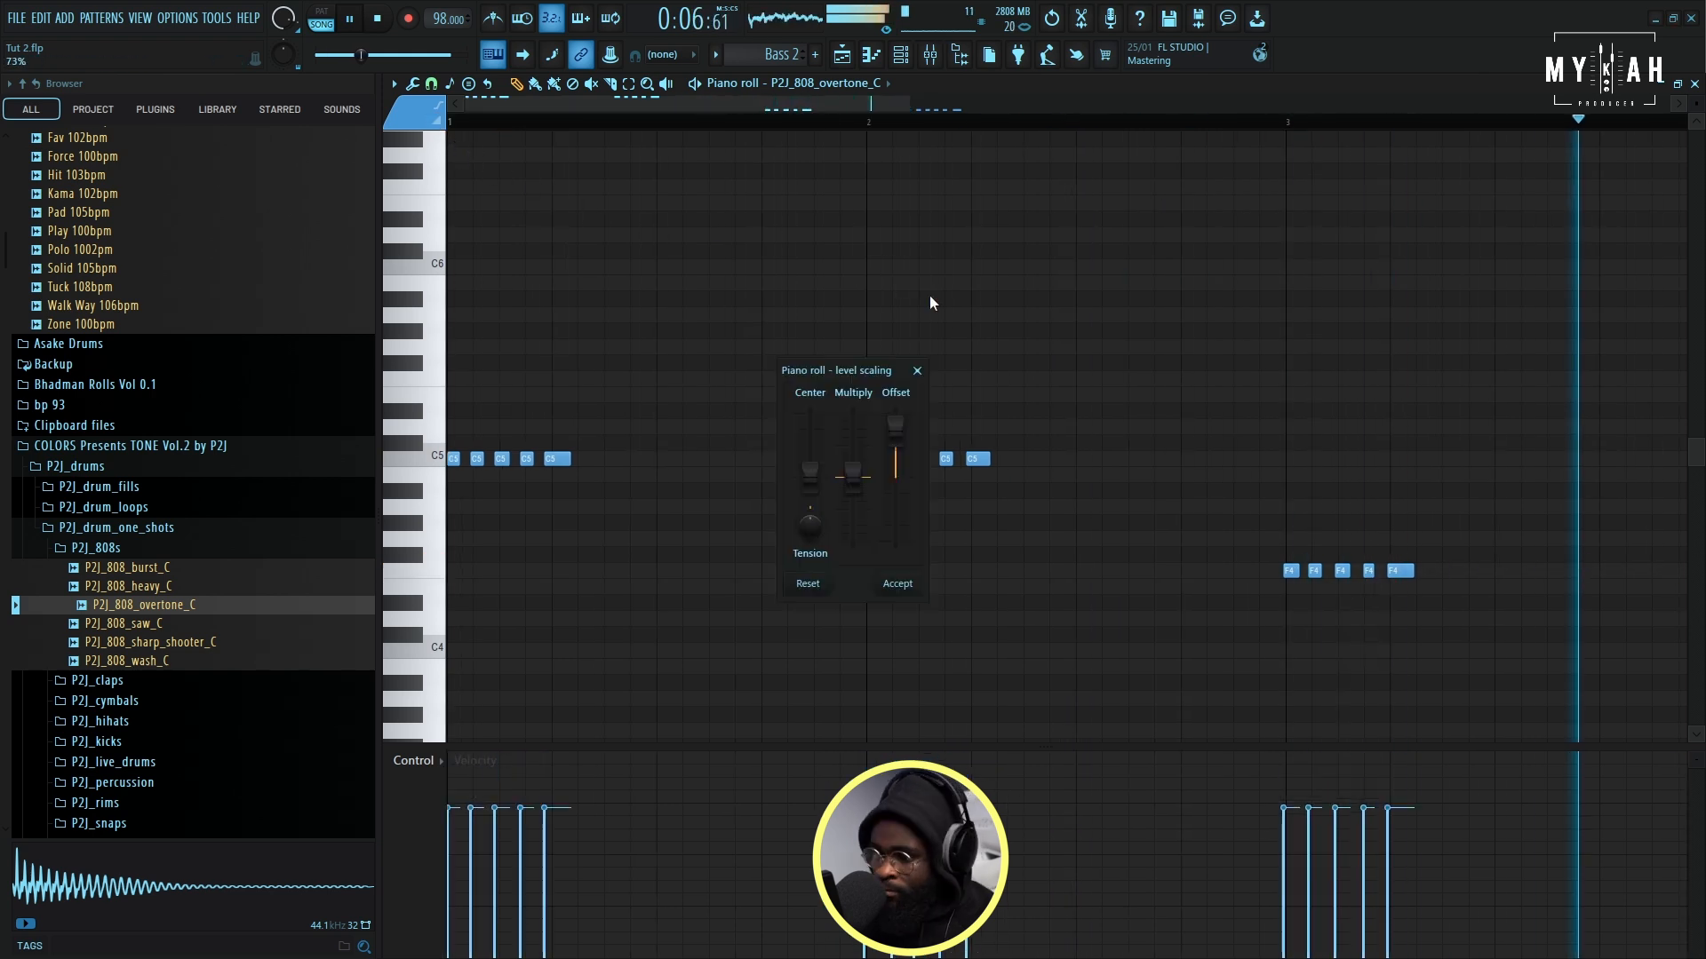
pyautogui.moveTo(895, 450); pyautogui.dragTo(896, 410)
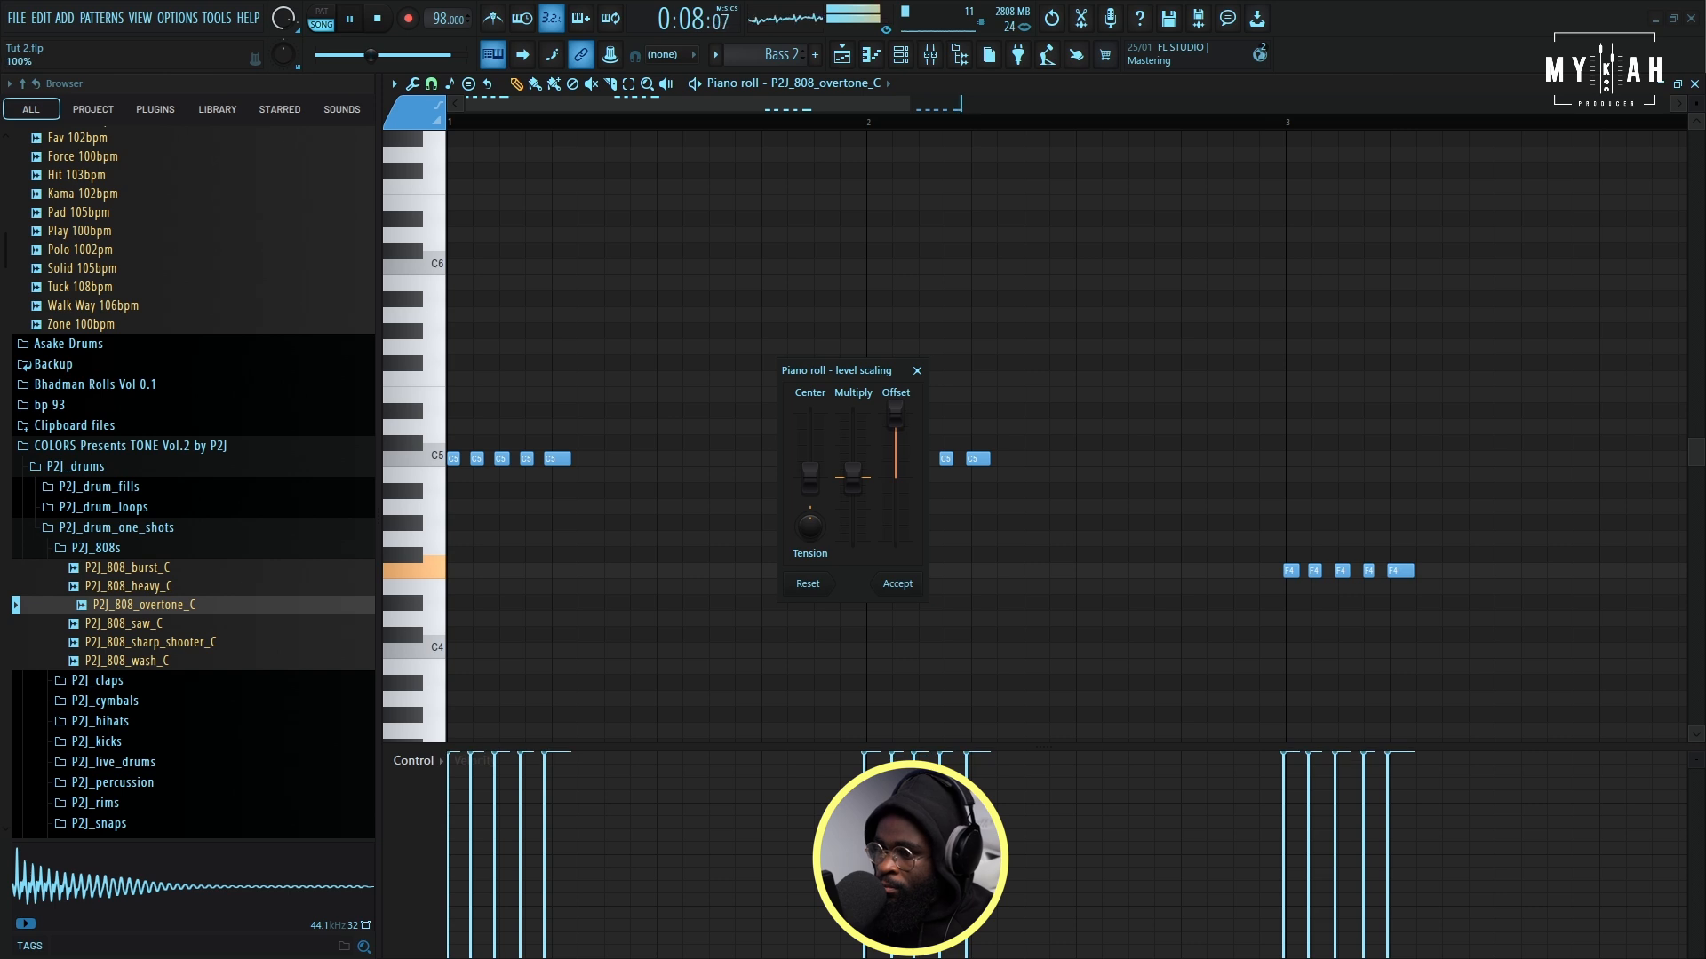
pyautogui.click(900, 584)
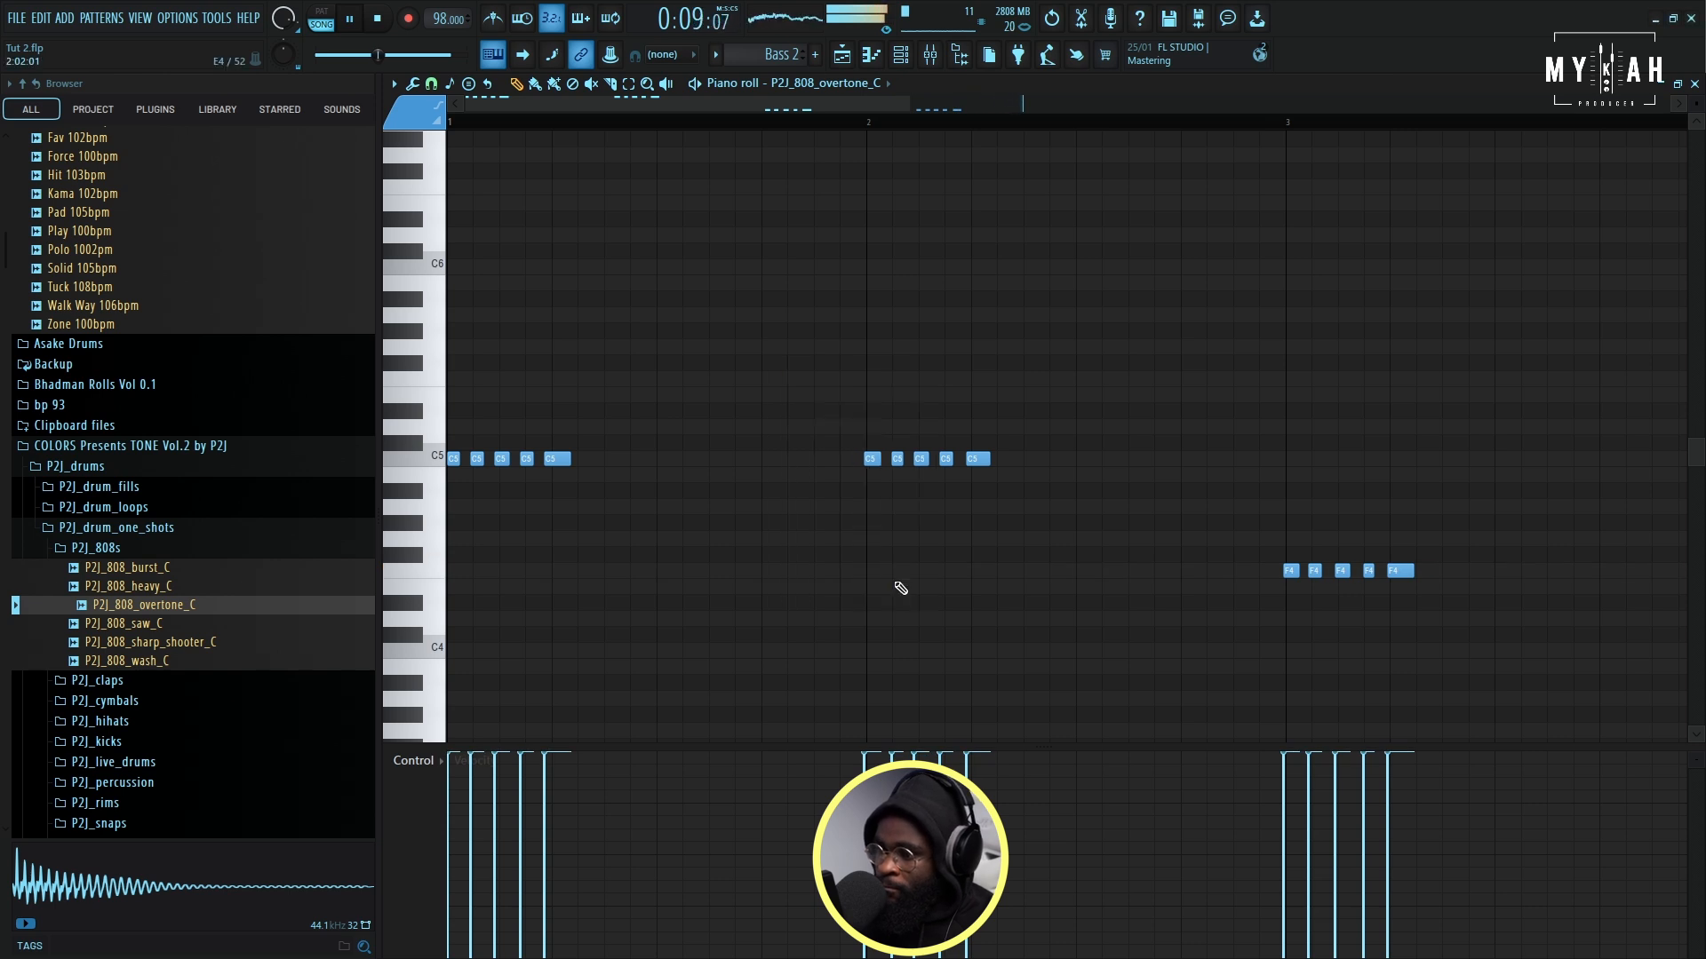
pyautogui.click(869, 55)
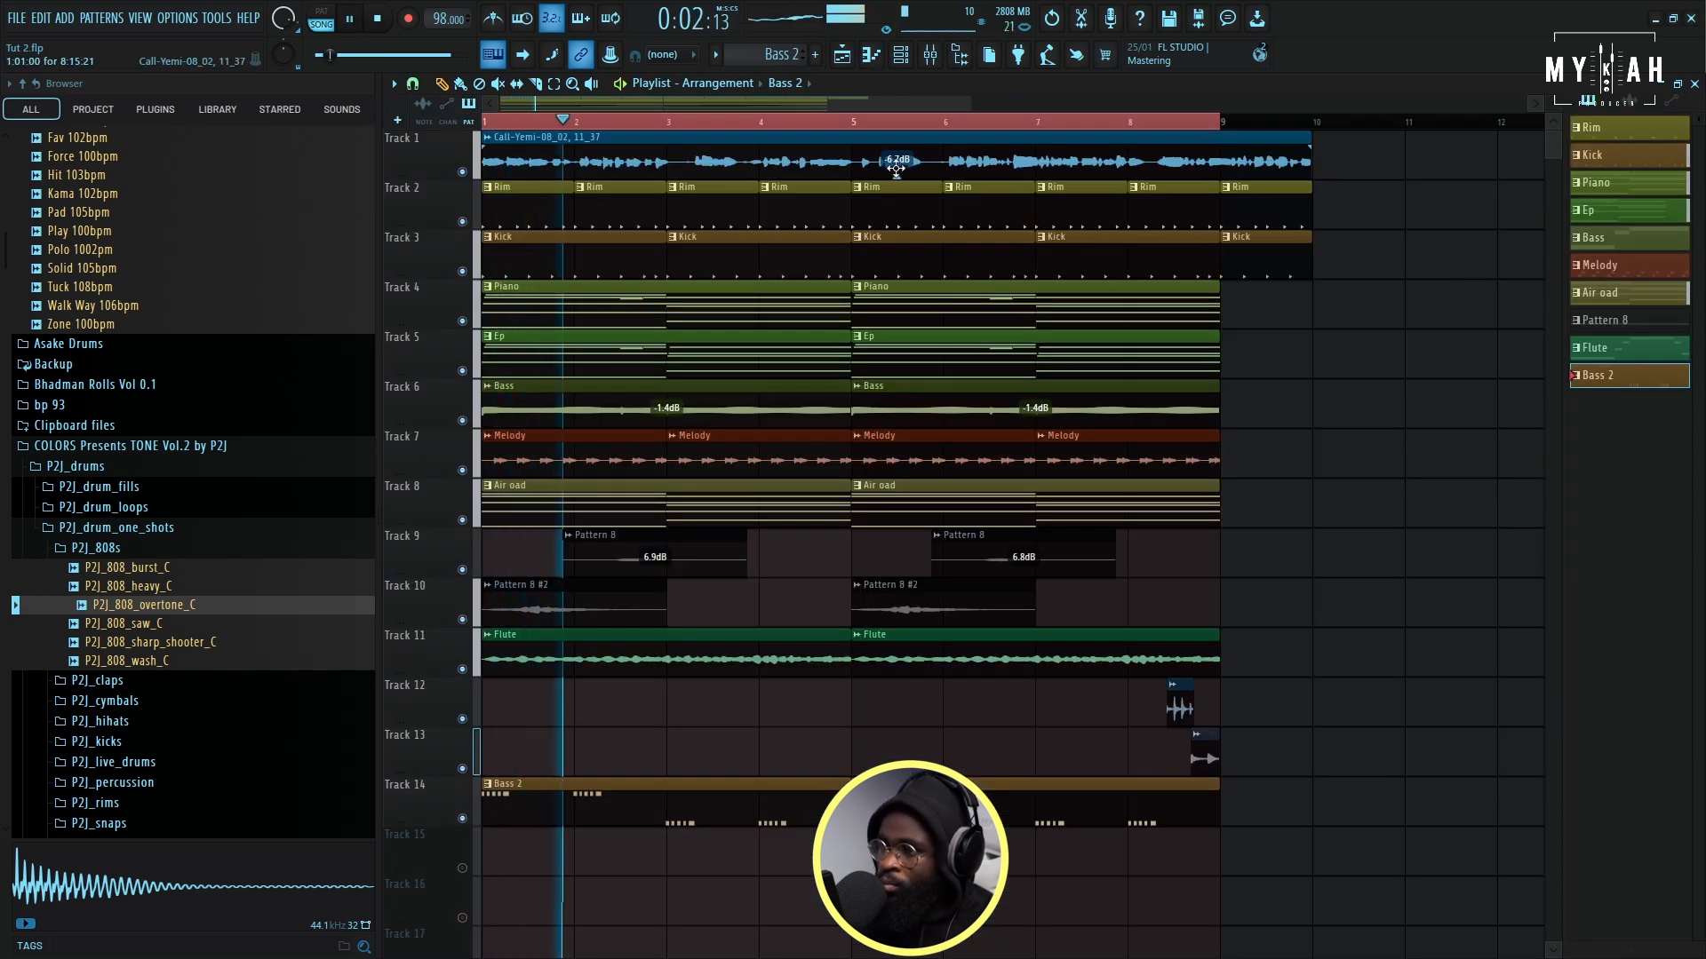
# - Open the P2J_808_overtone_C sampler's settings and assign the channel to a free mixer track
pyautogui.scroll(-1, 898, 127)
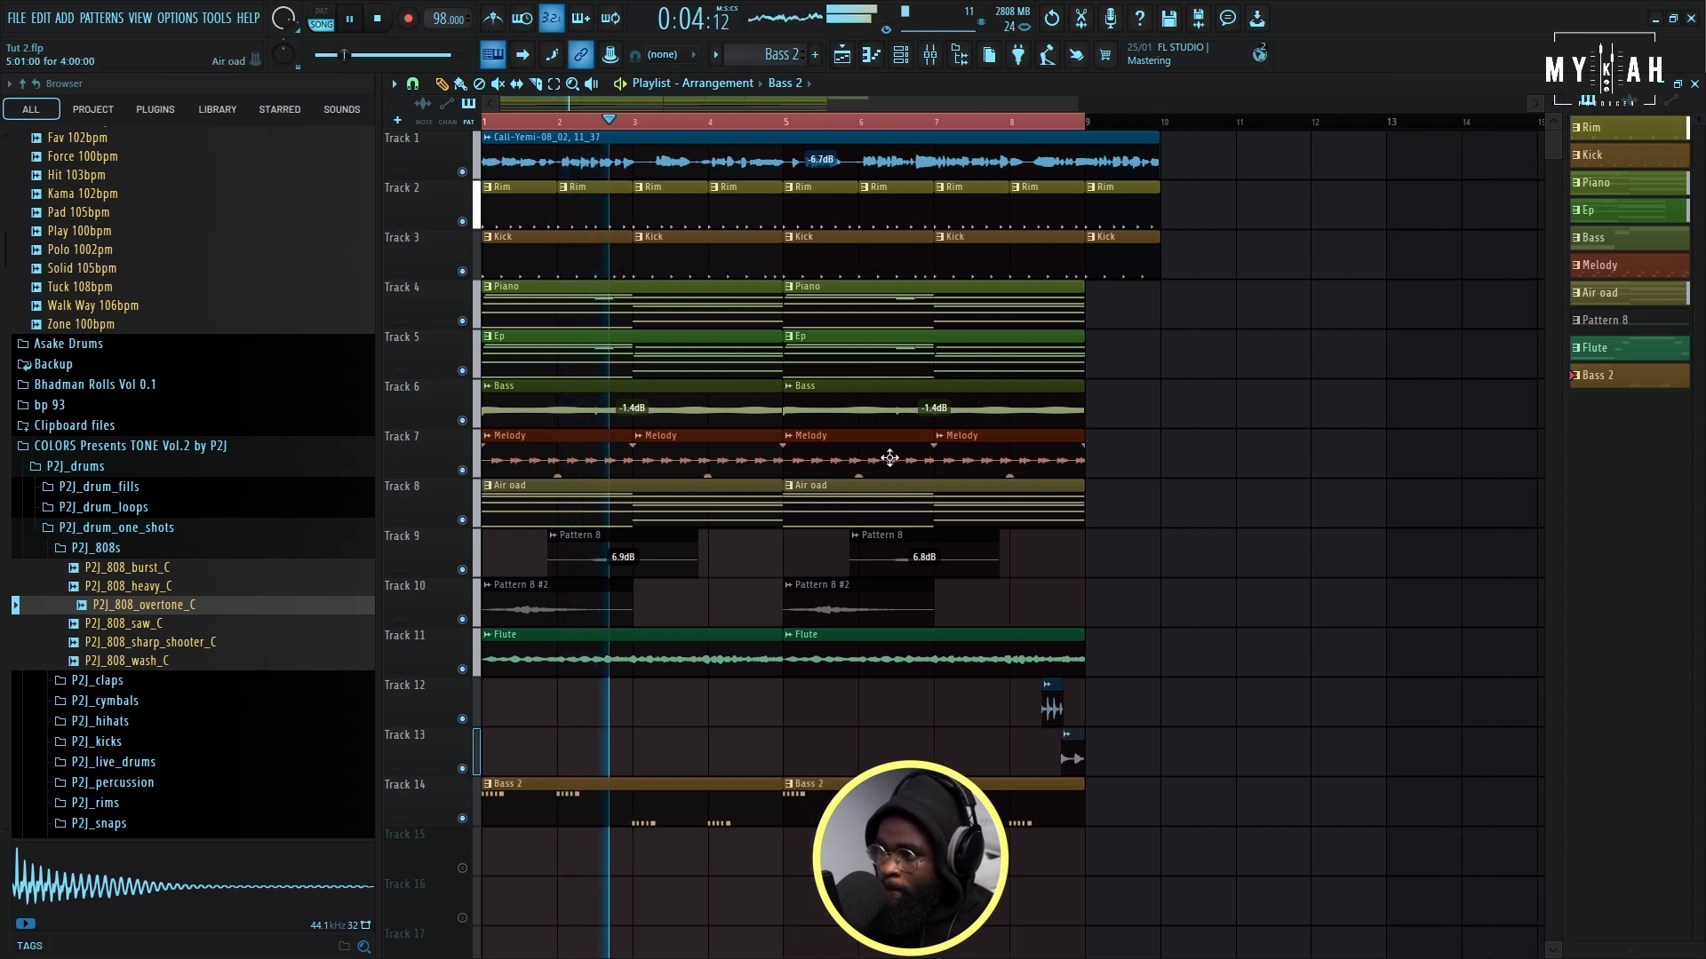
pyautogui.press('F6')
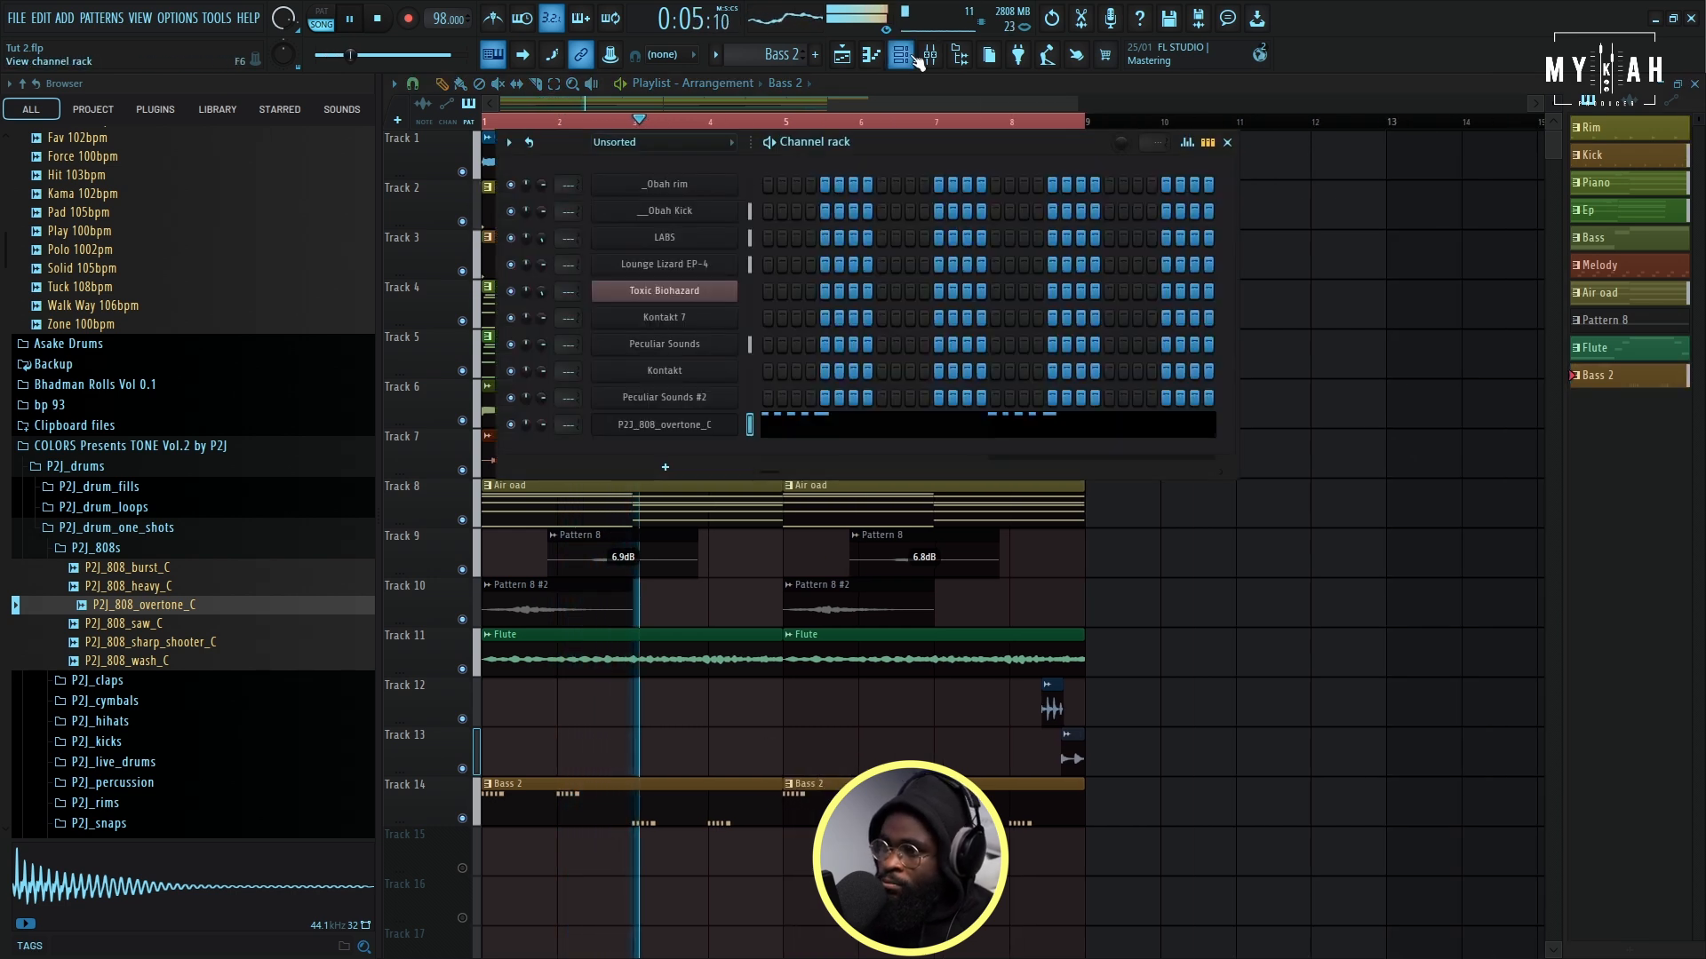
pyautogui.click(653, 424)
pyautogui.click(467, 247)
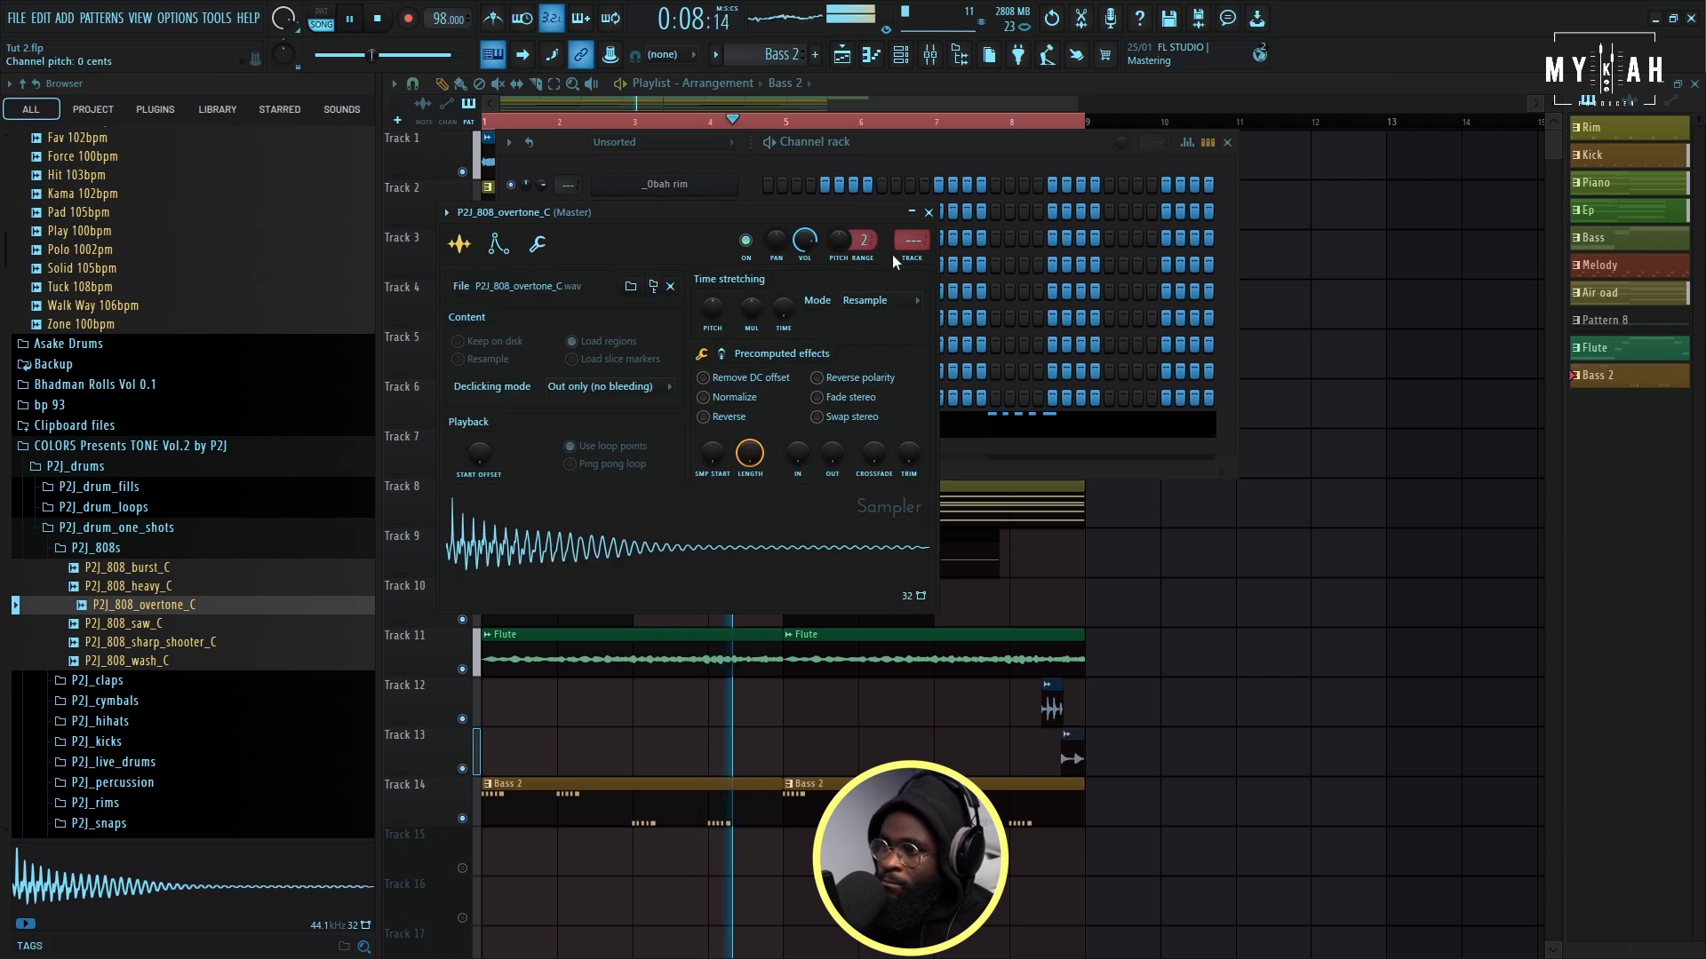
pyautogui.hotkey('ctrl', 'l')
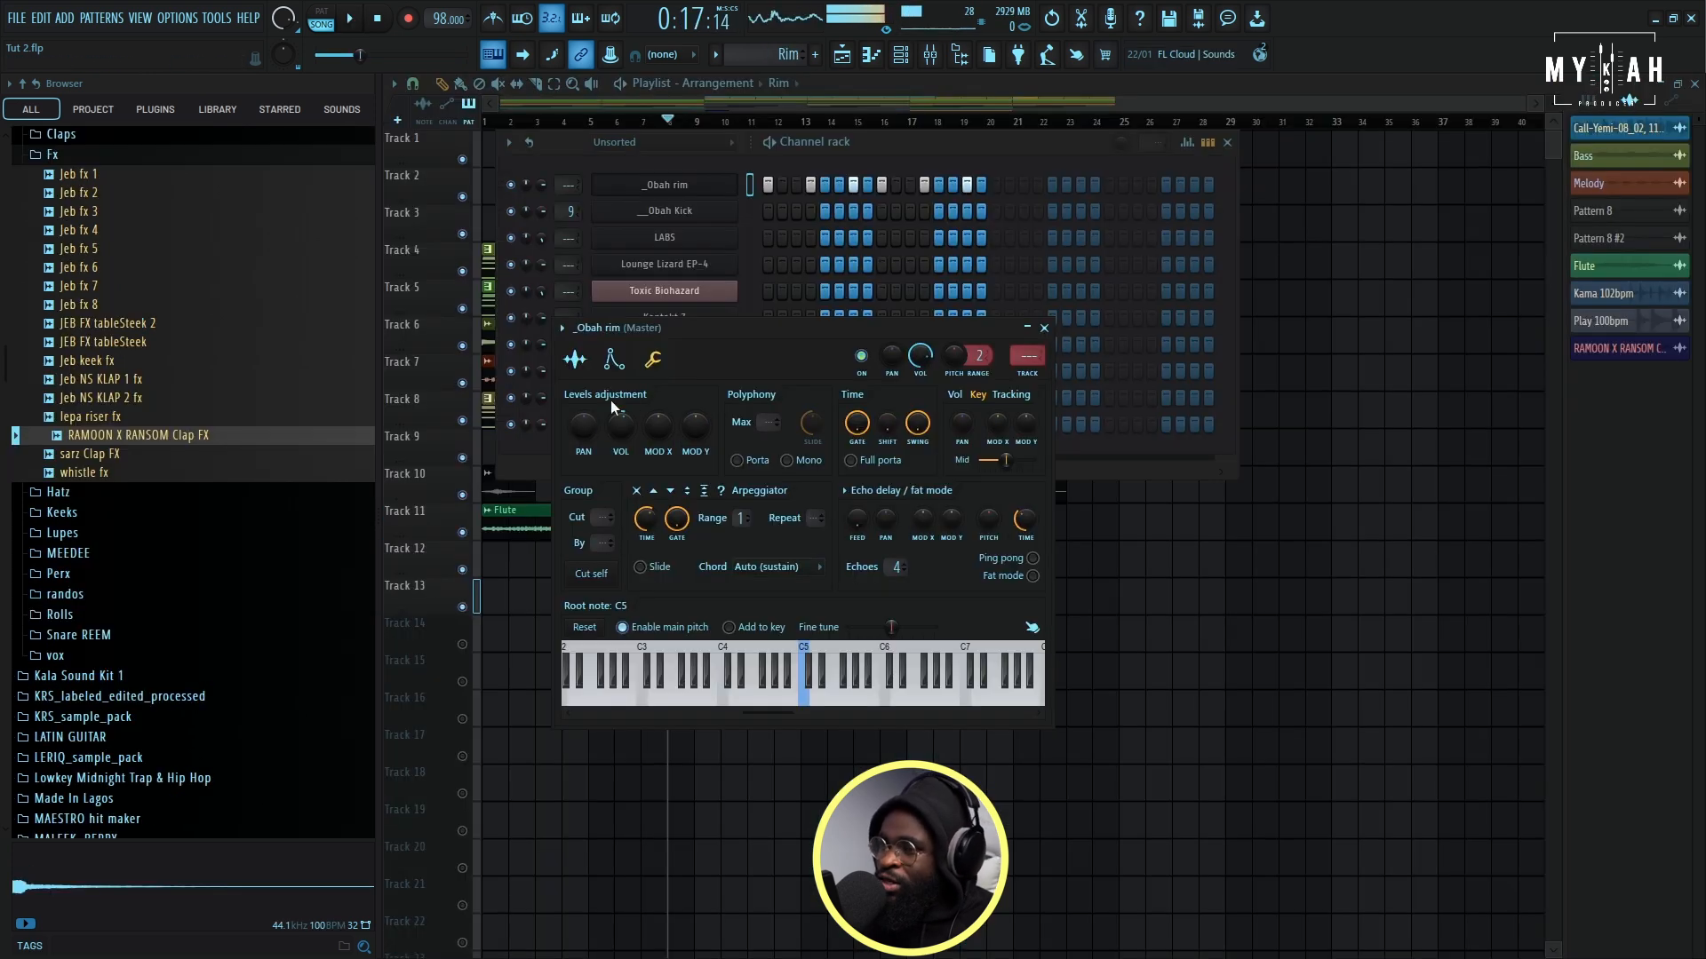
# - Show the _Obah rim channel's sample settings and assign the channel to a free mixer track
pyautogui.click(582, 363)
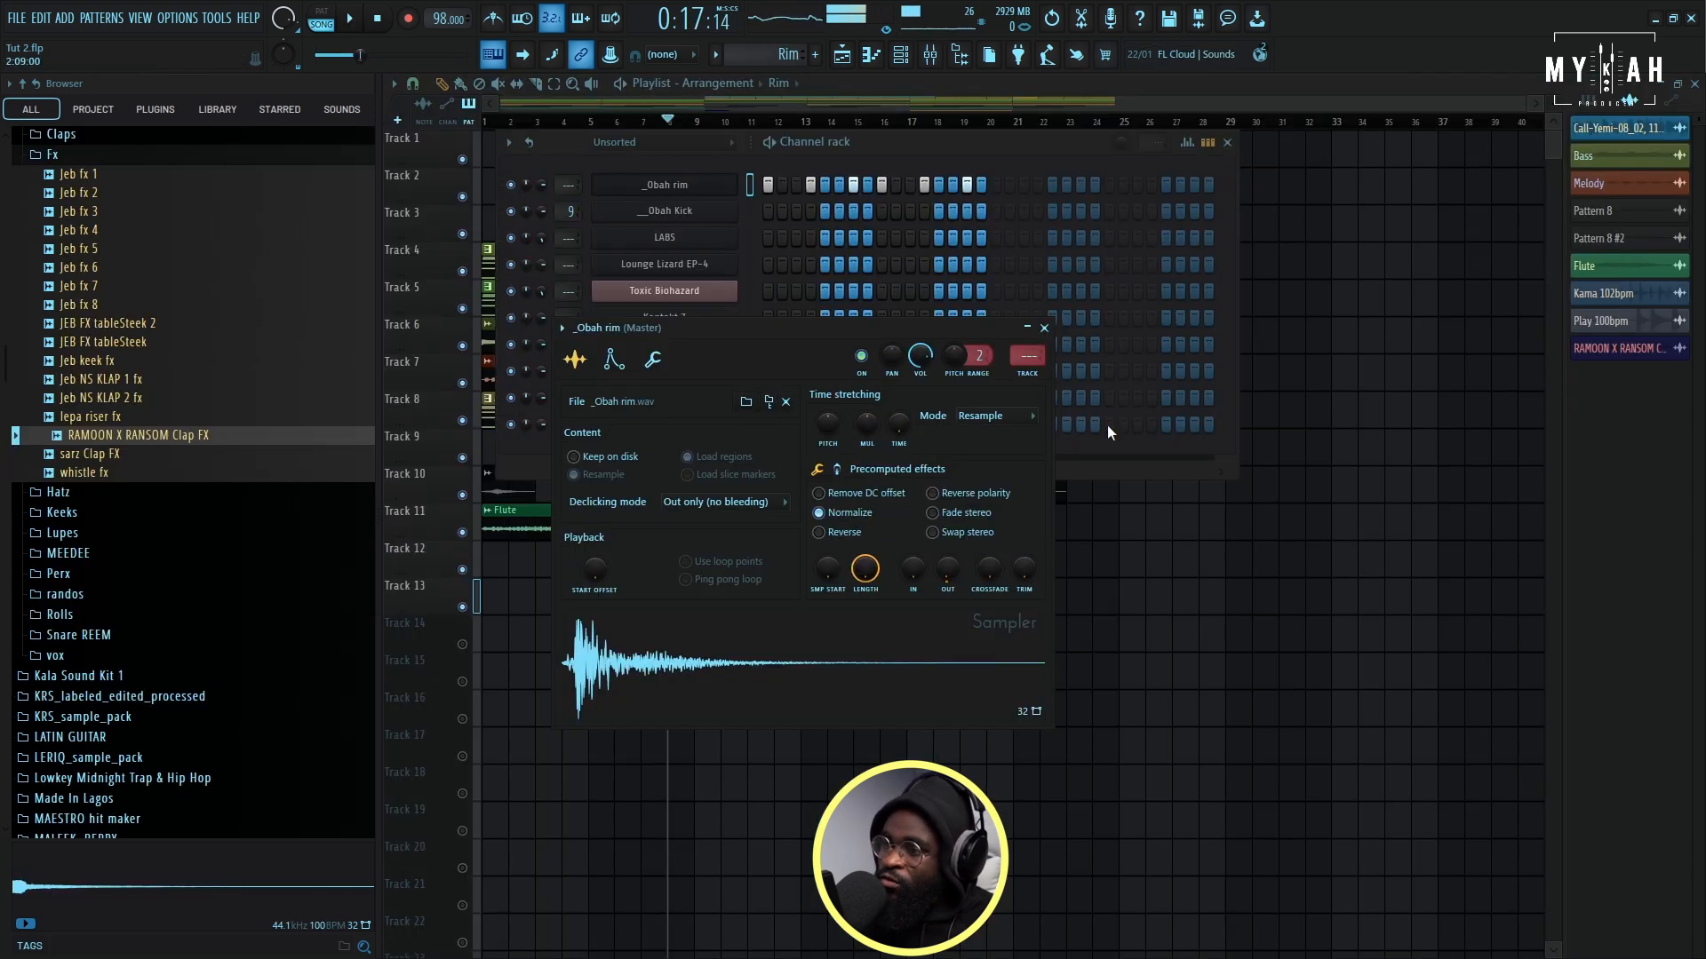
pyautogui.click(1028, 375)
# - Play the arrangement and add another Flute clip at bar 21 on Track 11
pyautogui.click(846, 57)
pyautogui.press('space')
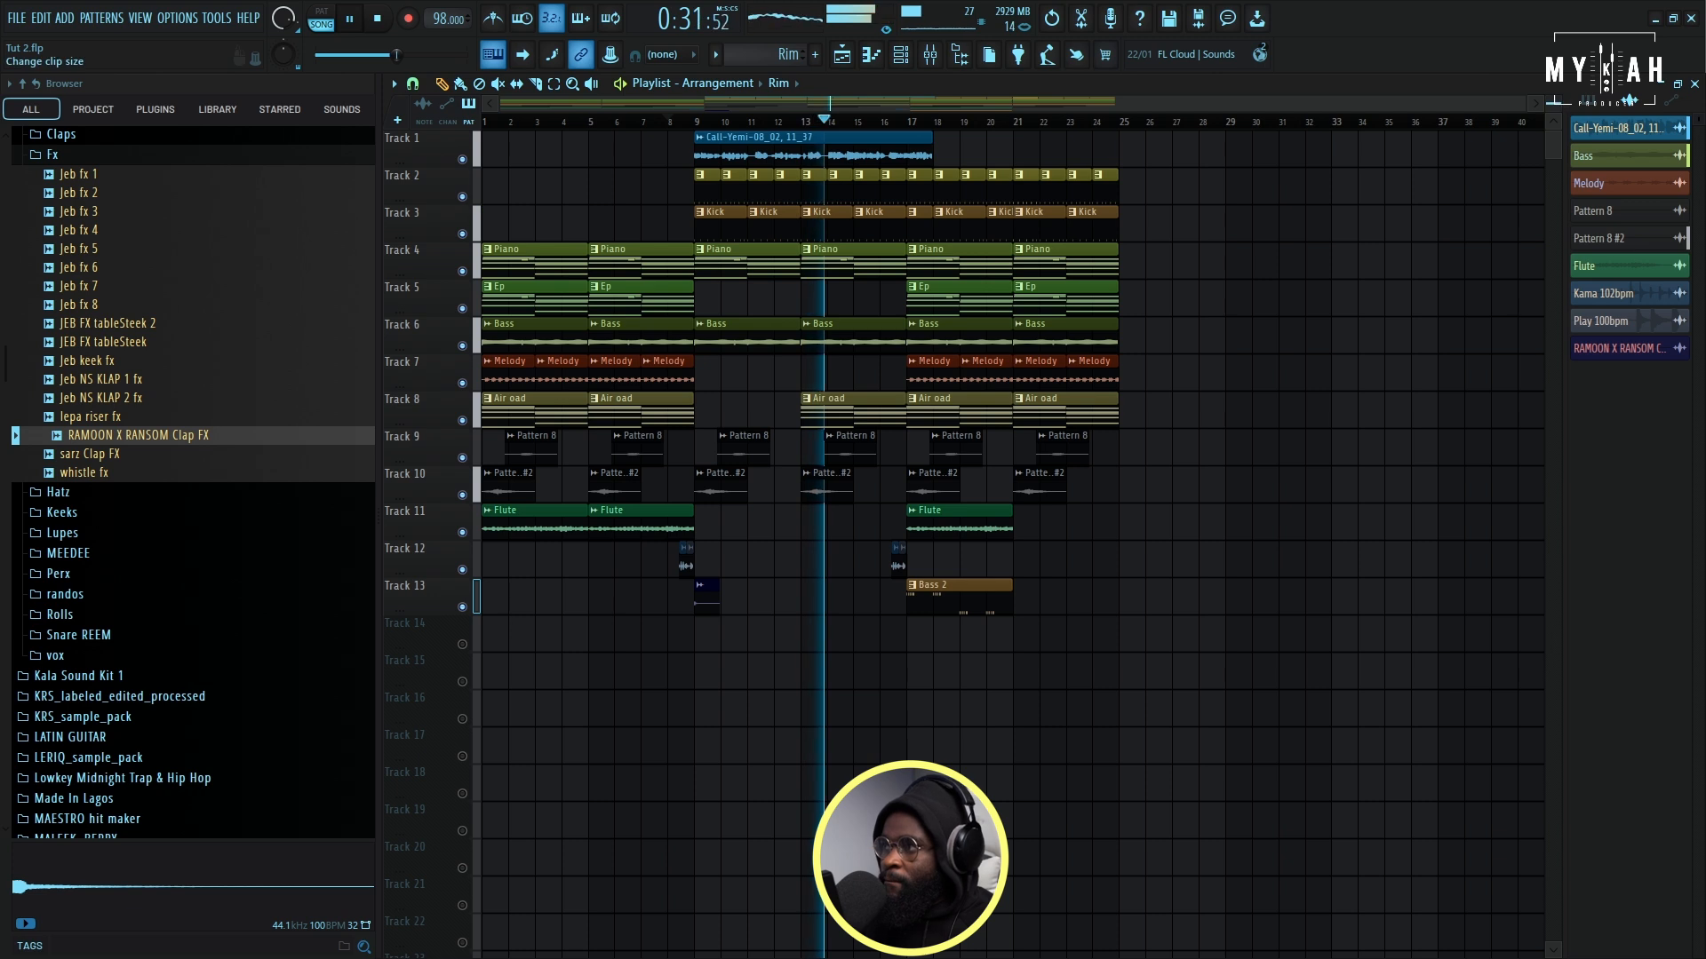
pyautogui.scroll(3, 1012, 533)
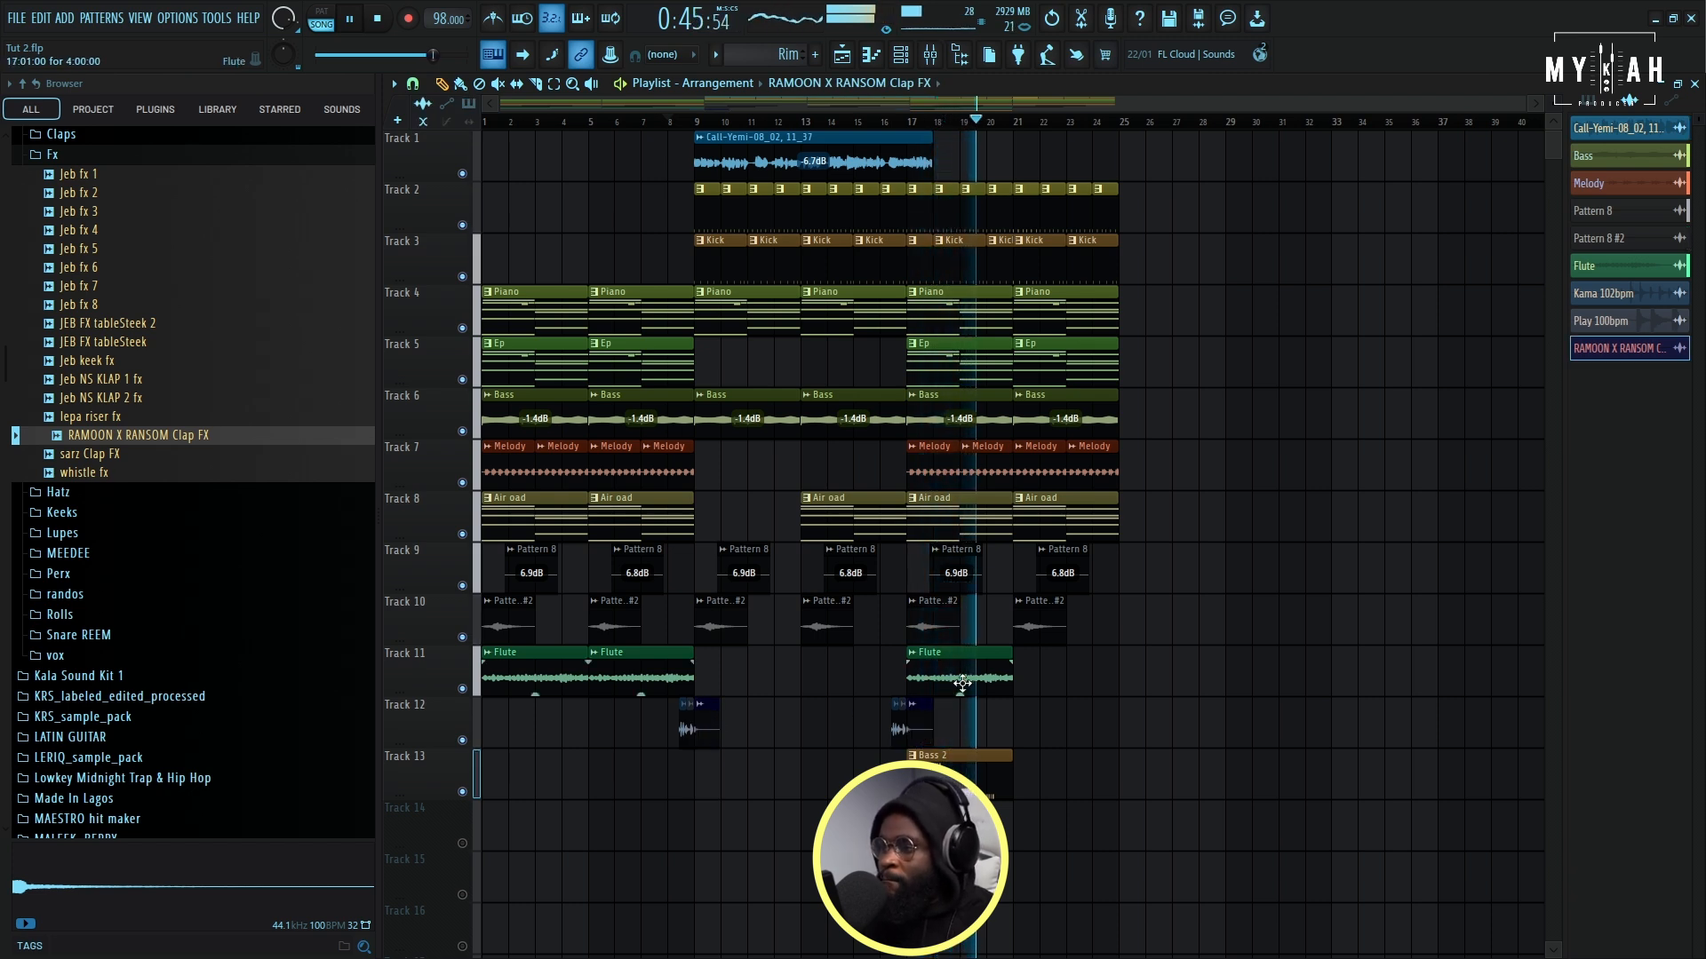
pyautogui.click(1013, 685)
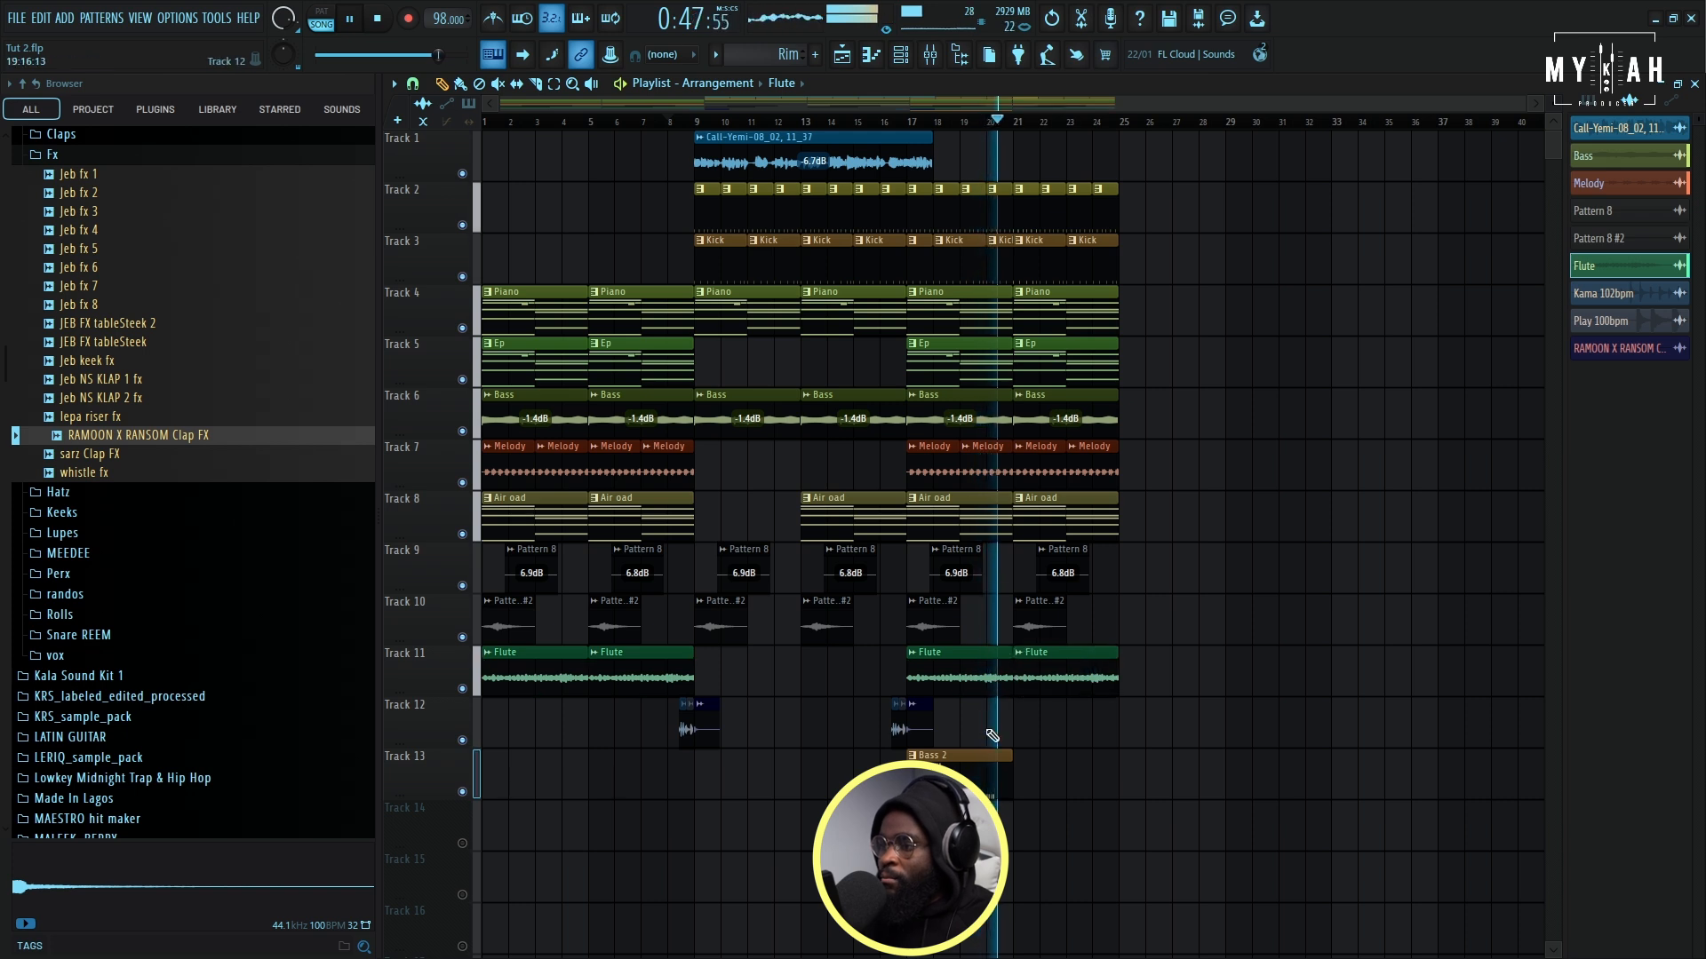
# - Open the Bass 2 notes and scale their velocity levels with an offset of about 82%
pyautogui.doubleClick(981, 780)
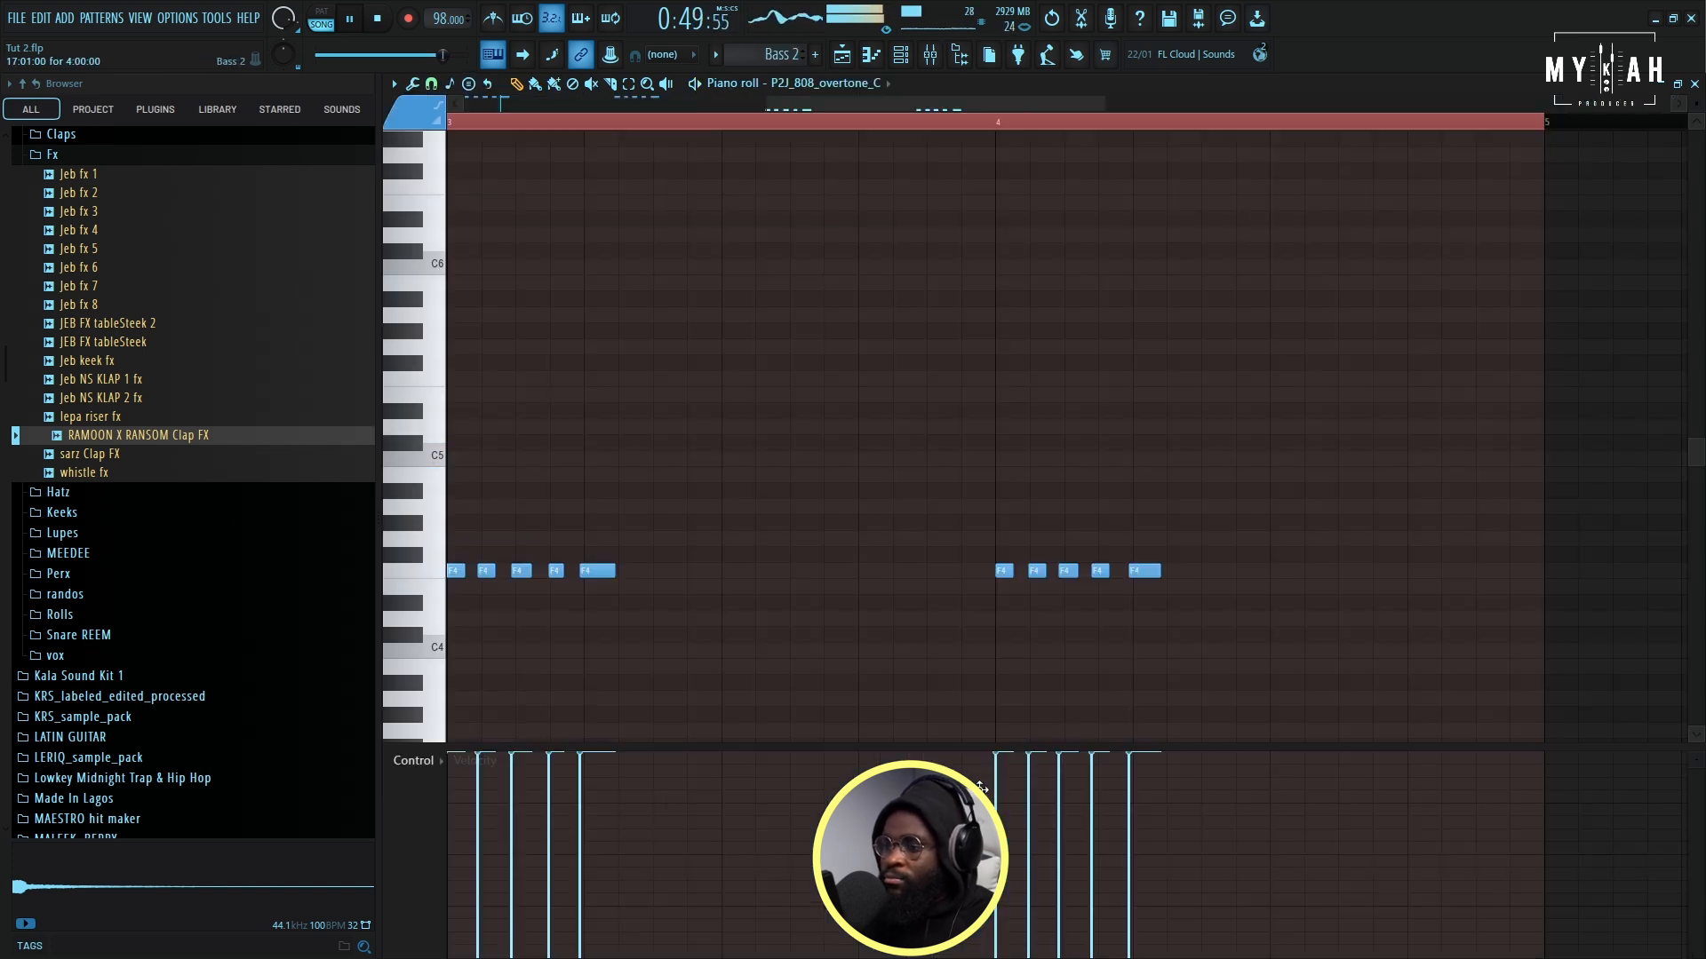
pyautogui.scroll(-5, 538, 131)
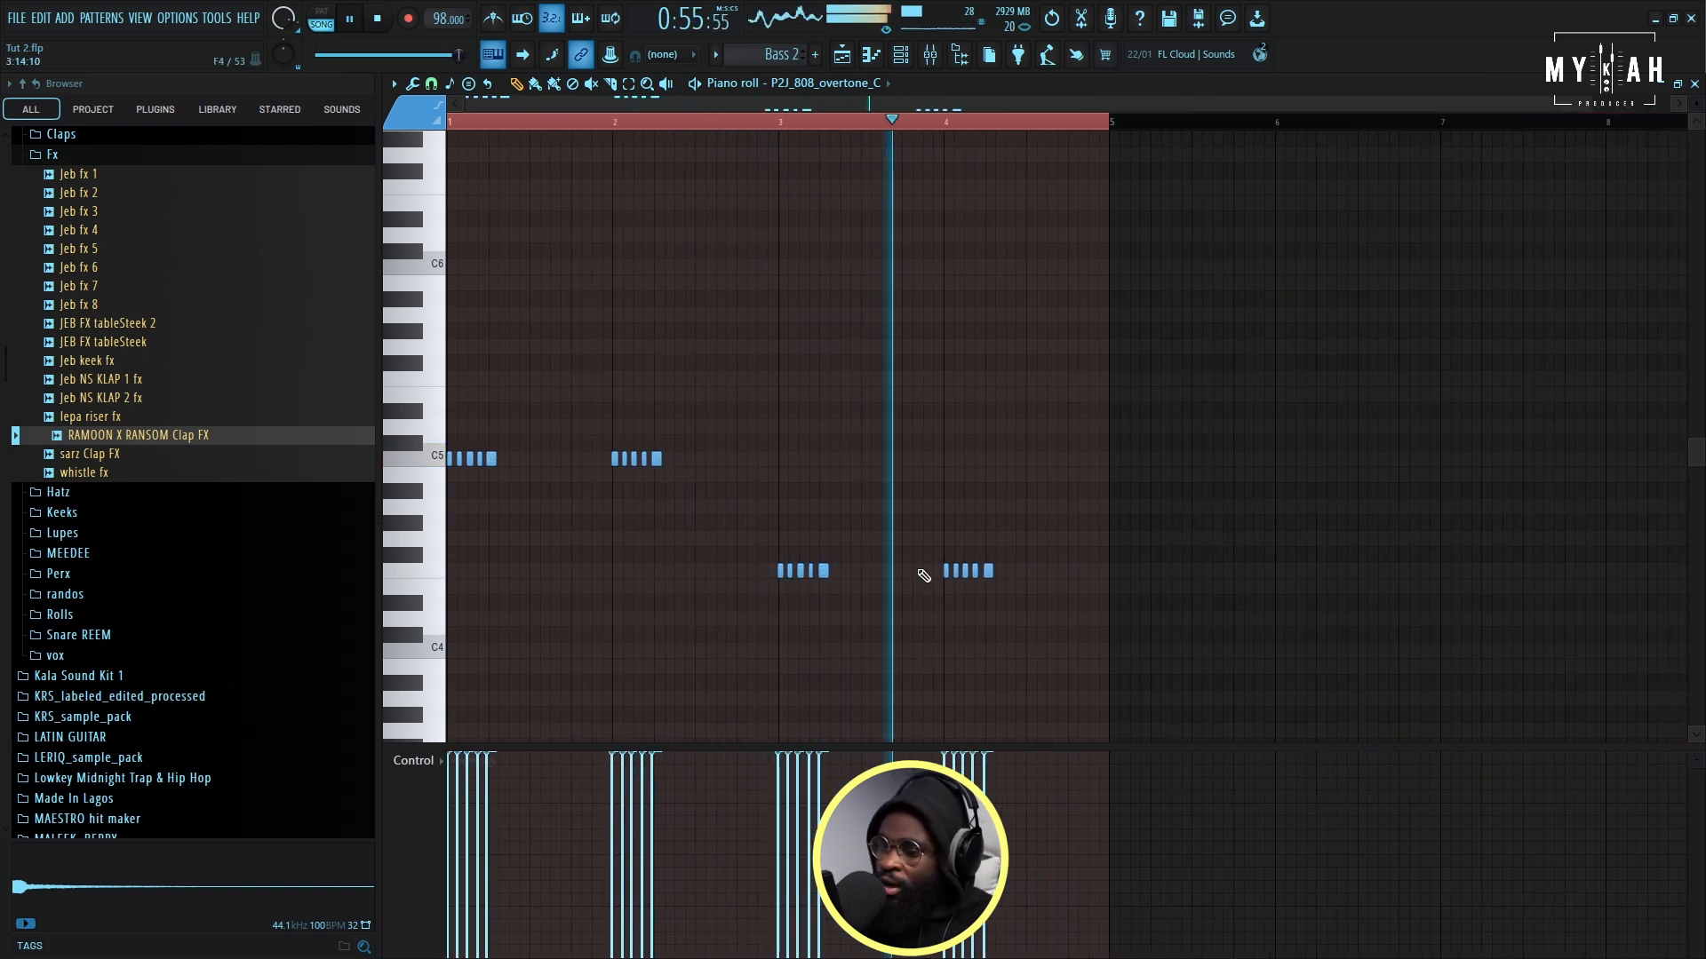
pyautogui.hotkey('alt', 'x')
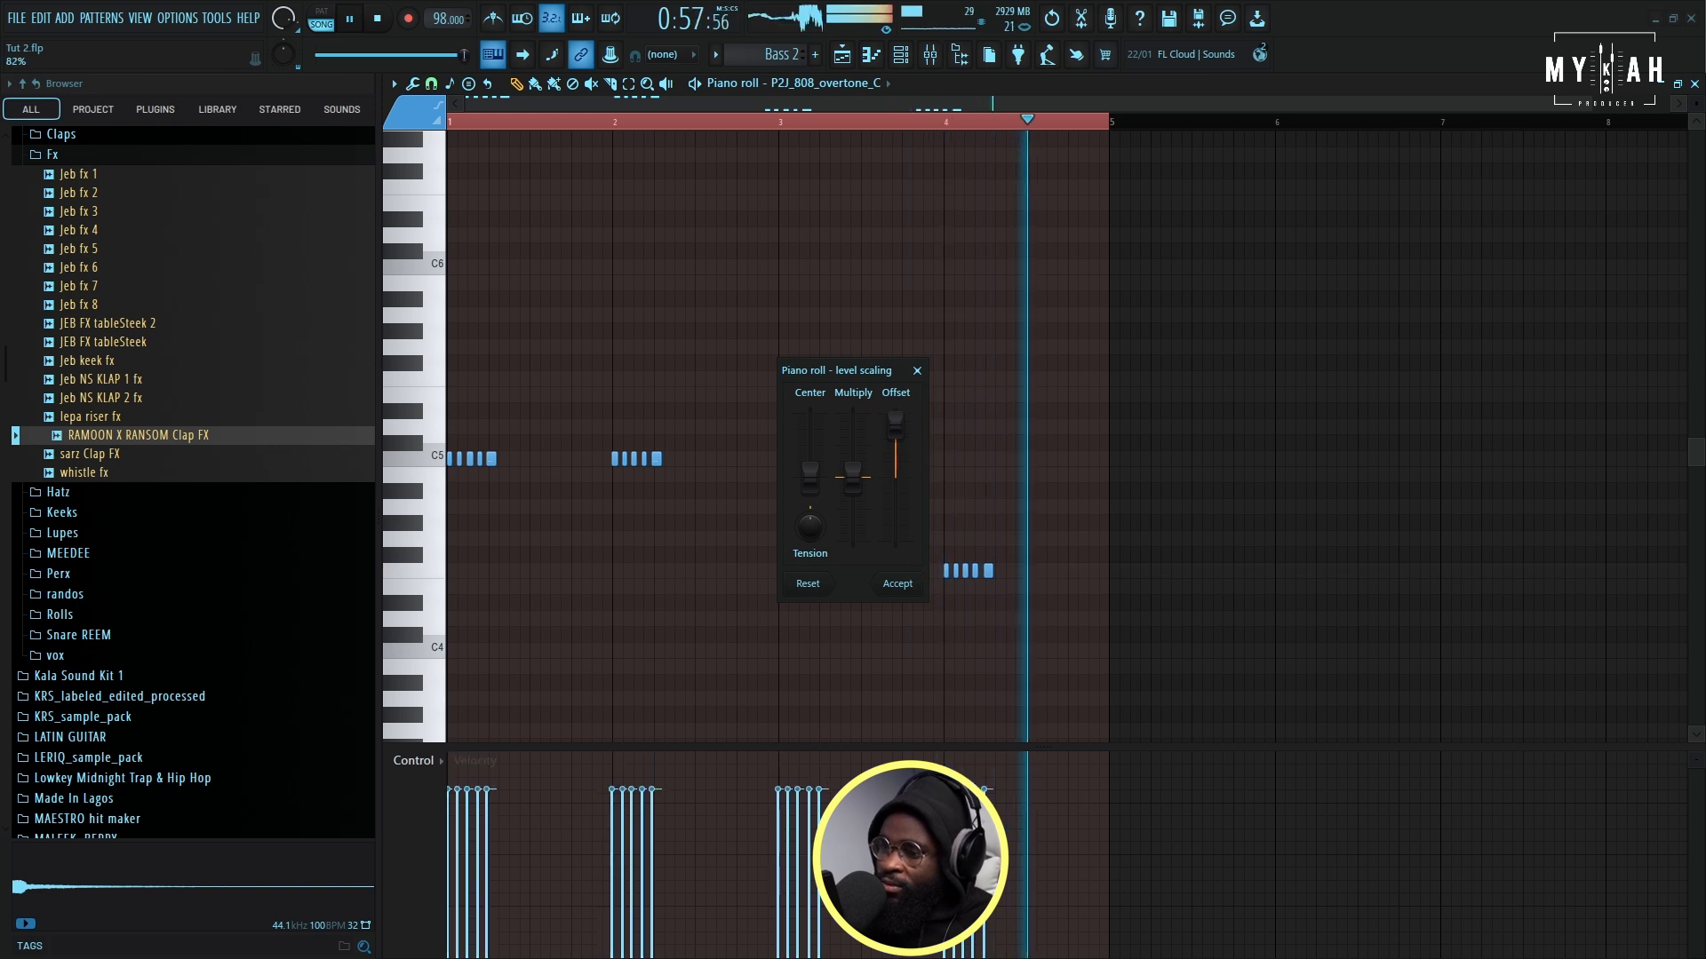